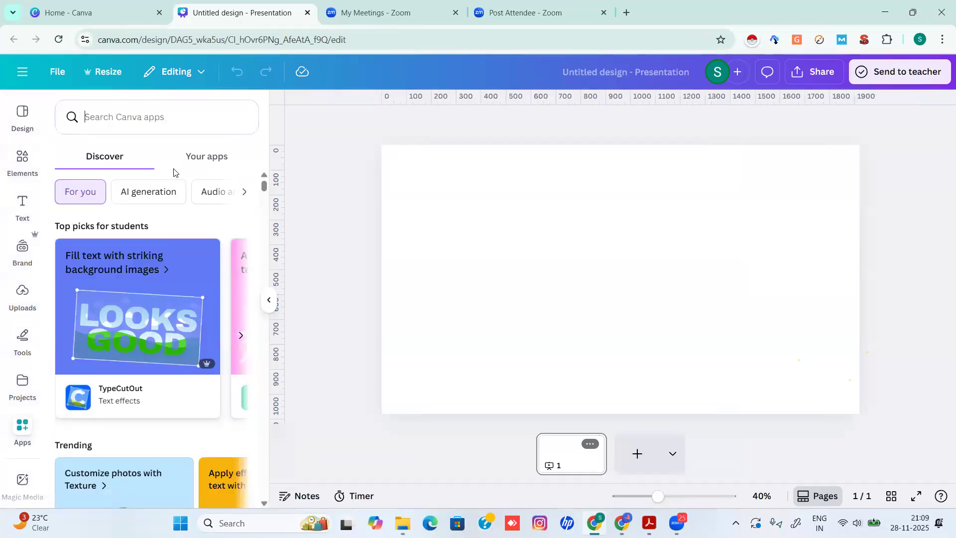
Step: Search the Canva apps for "magic" and open the Magic Morph app
text(magic)
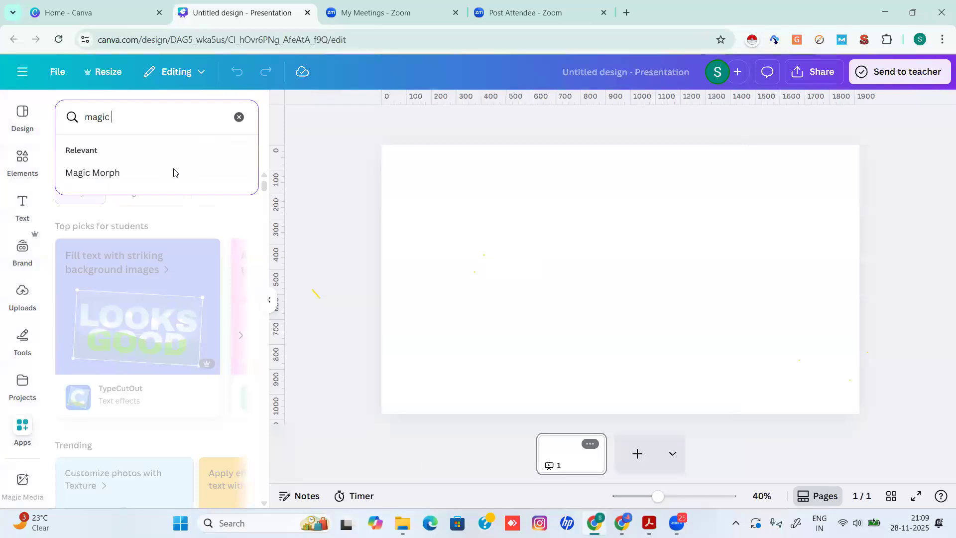
click(753, 19)
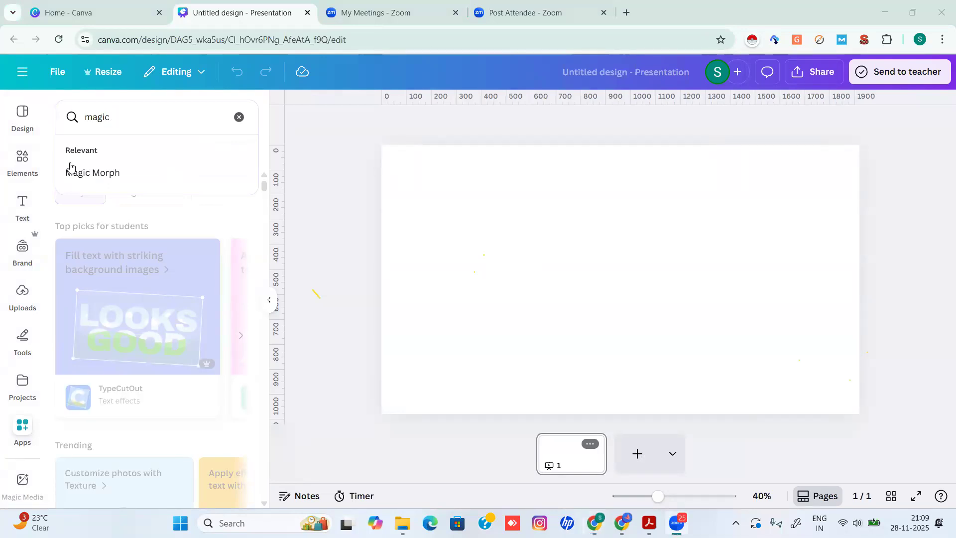
click(96, 173)
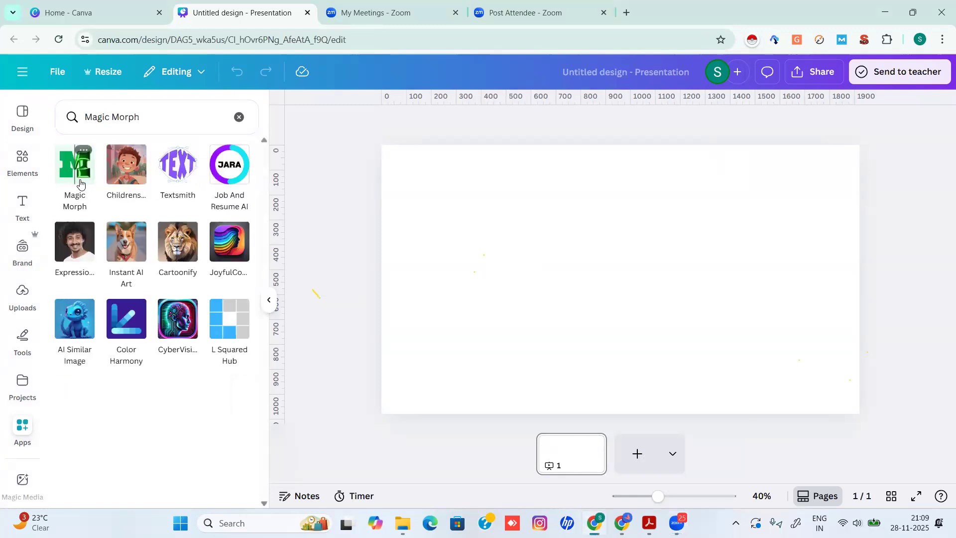
click(80, 184)
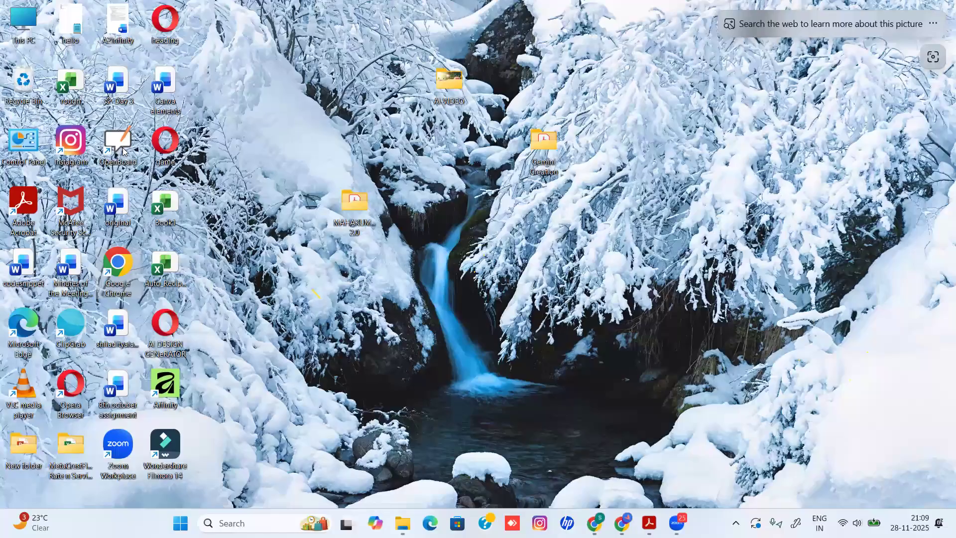
Step: Launch OpenBoard from the desktop, return to the Canva design in Chrome, and move the annotation toolbar beside the slide
key(super+d)
double_click(120, 147)
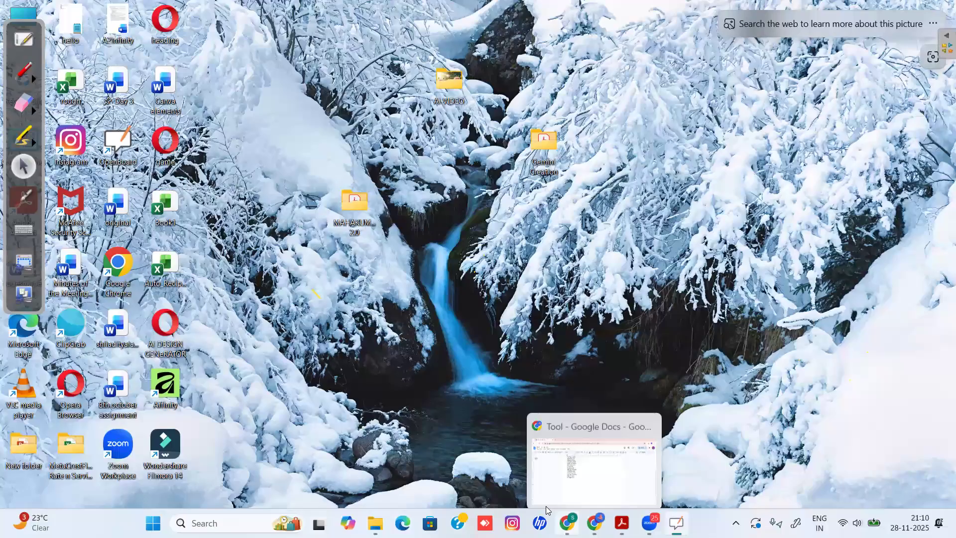
click(566, 523)
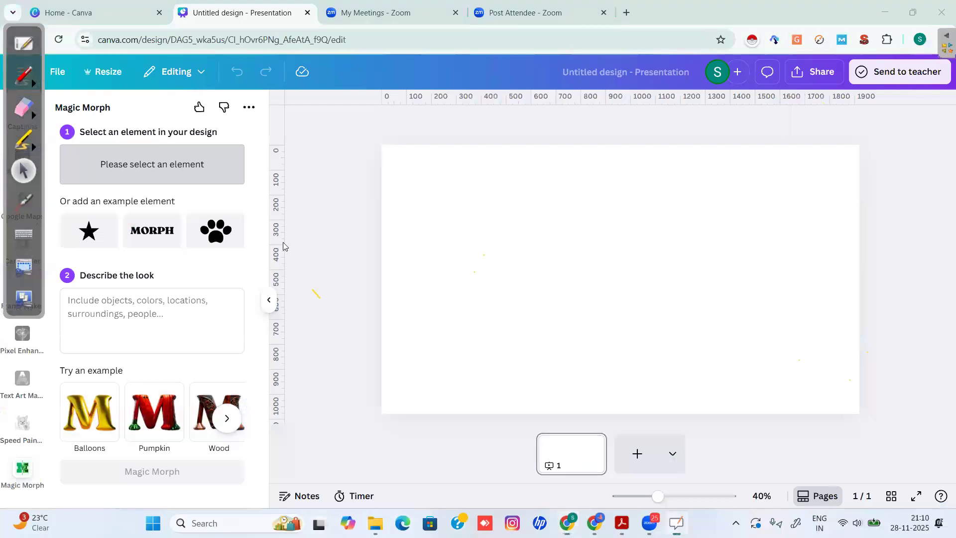
drag(283, 242, 333, 237)
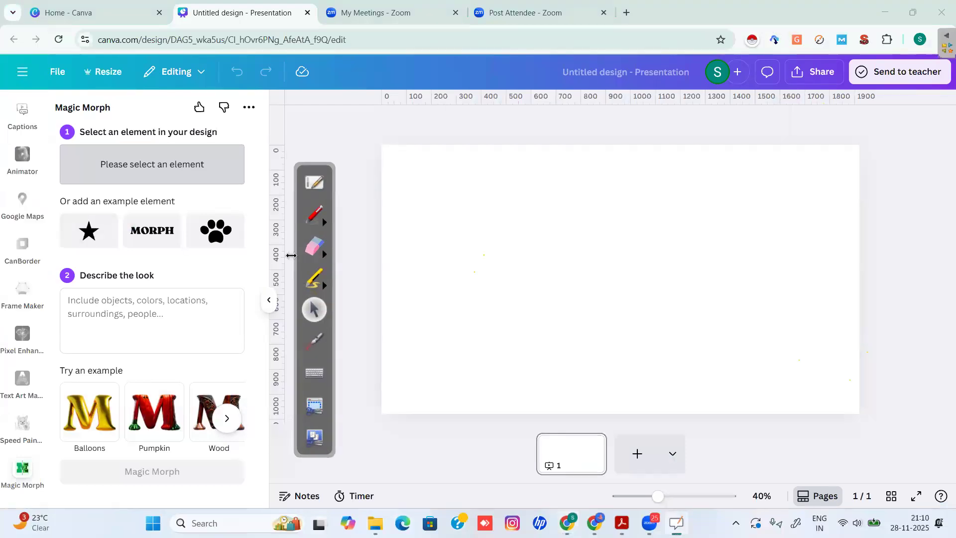
Step: Circle the step number 1 and the element selection box of Magic Morph with the red pen
click(314, 215)
mouse_move(75, 123)
mouse_down()
mouse_move(72, 145)
mouse_move(75, 115)
mouse_up()
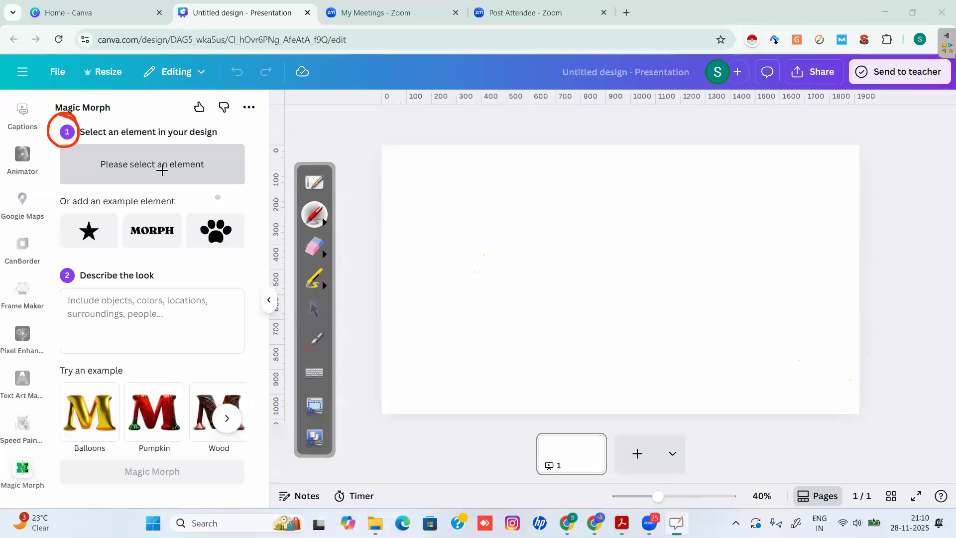
mouse_move(209, 161)
mouse_down()
mouse_move(178, 142)
mouse_move(114, 137)
mouse_move(94, 176)
mouse_up()
drag(201, 181, 199, 159)
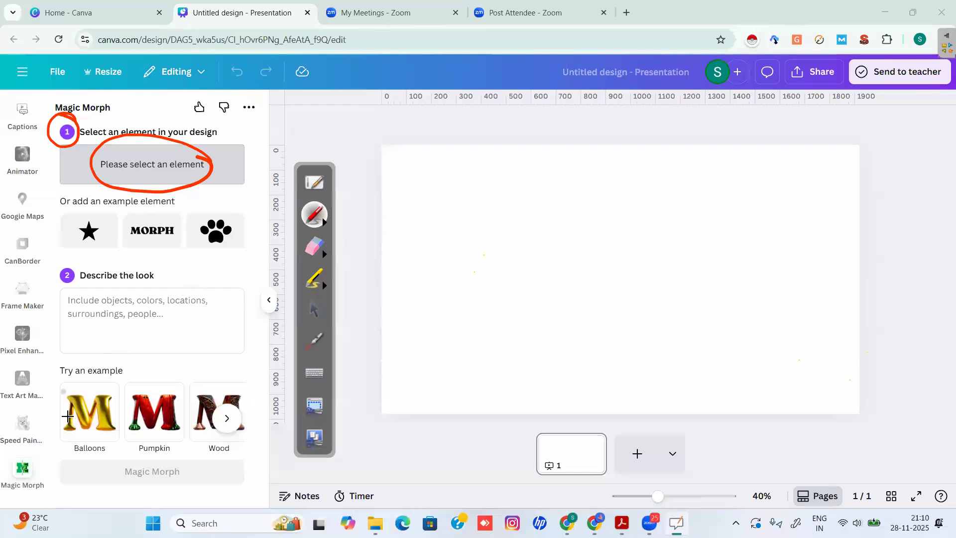
Step: Draw red frames around the Balloons, Pumpkin and Wood example styles
mouse_move(87, 382)
mouse_down()
mouse_move(46, 440)
mouse_move(90, 441)
mouse_up()
mouse_move(164, 386)
mouse_down()
mouse_move(129, 403)
mouse_move(125, 440)
mouse_move(180, 385)
mouse_move(159, 384)
mouse_up()
mouse_move(236, 389)
mouse_down()
mouse_move(189, 385)
mouse_move(182, 441)
mouse_move(248, 435)
mouse_move(234, 386)
mouse_up()
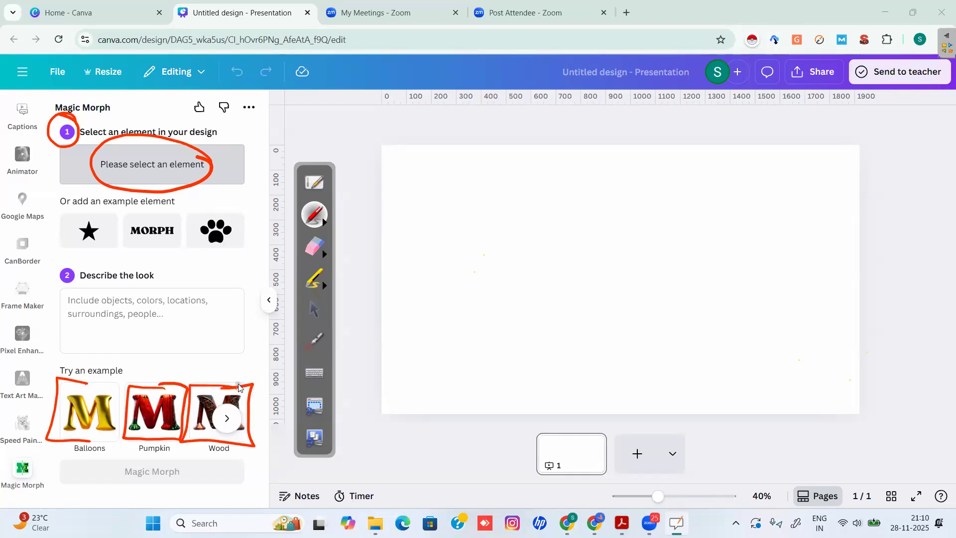
Step: Handwrite "Text" and "Shape" in red on the blank slide and circle both words
mouse_move(397, 187)
mouse_down()
mouse_move(414, 198)
mouse_move(440, 184)
mouse_move(468, 187)
mouse_move(421, 222)
mouse_move(441, 214)
mouse_move(446, 235)
mouse_move(497, 214)
mouse_move(533, 219)
mouse_move(452, 221)
mouse_up()
mouse_move(428, 159)
mouse_down()
mouse_move(441, 222)
mouse_move(502, 182)
mouse_up()
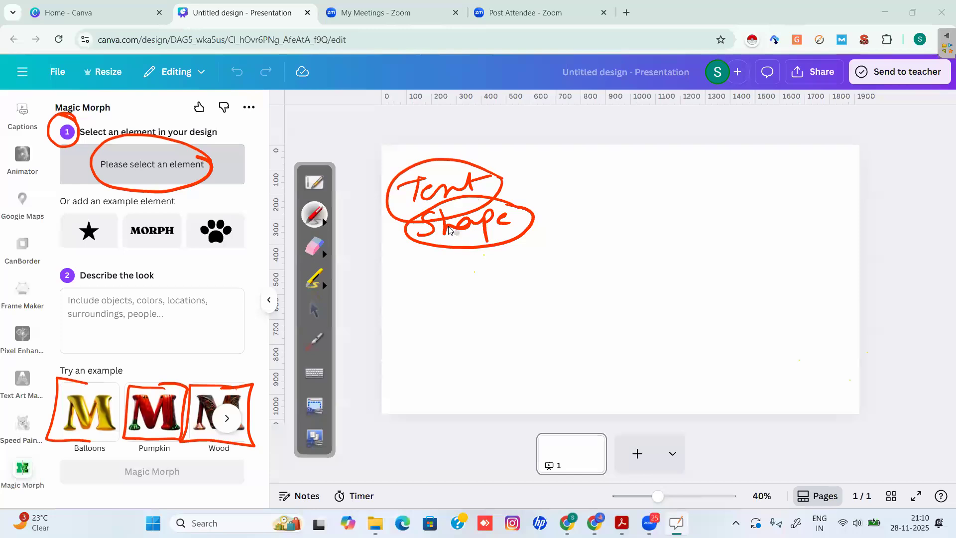
Step: Erase the handwriting on the slide and the red circles around step 1, and return to the pointer tool
click(314, 246)
mouse_move(406, 241)
mouse_down()
mouse_move(461, 222)
mouse_move(514, 233)
mouse_move(209, 181)
mouse_move(82, 133)
mouse_move(108, 179)
mouse_up()
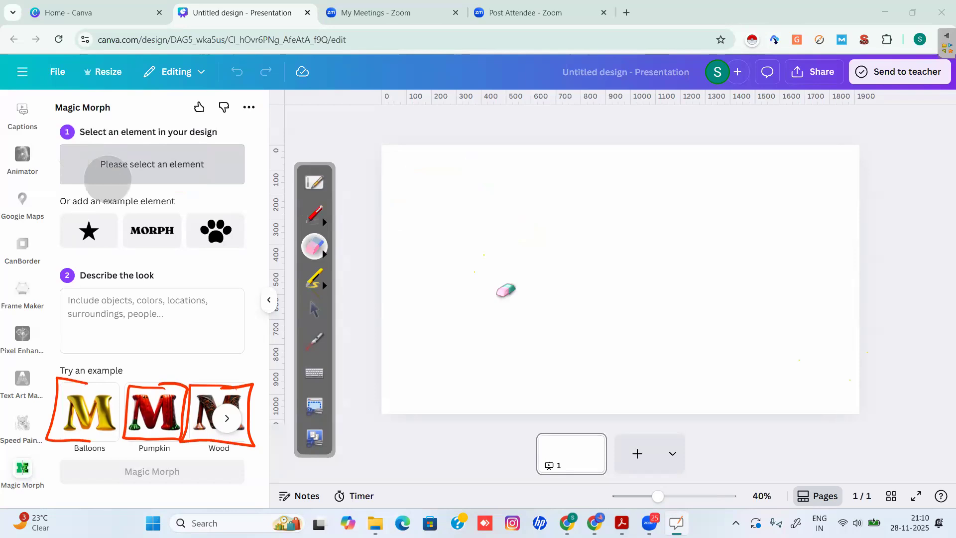
click(314, 277)
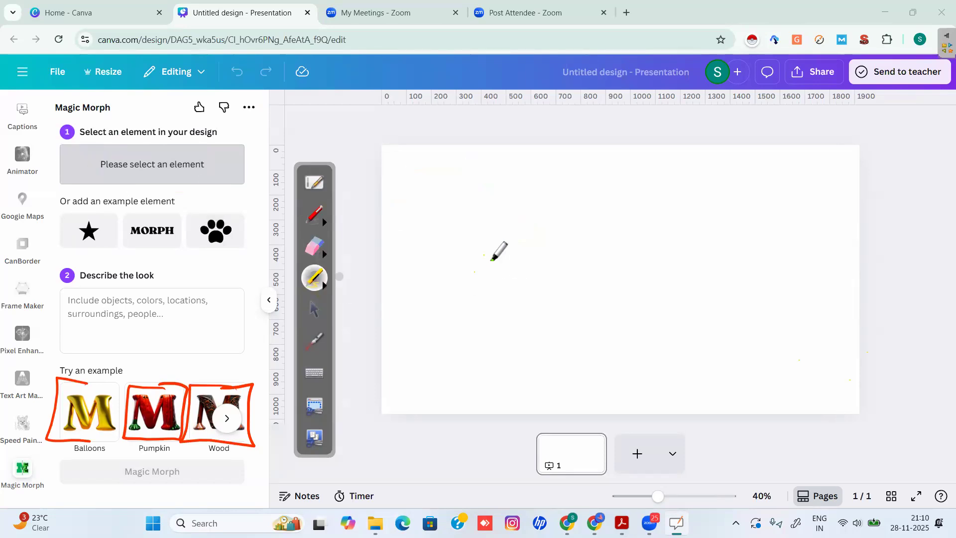
click(314, 245)
click(468, 293)
click(314, 309)
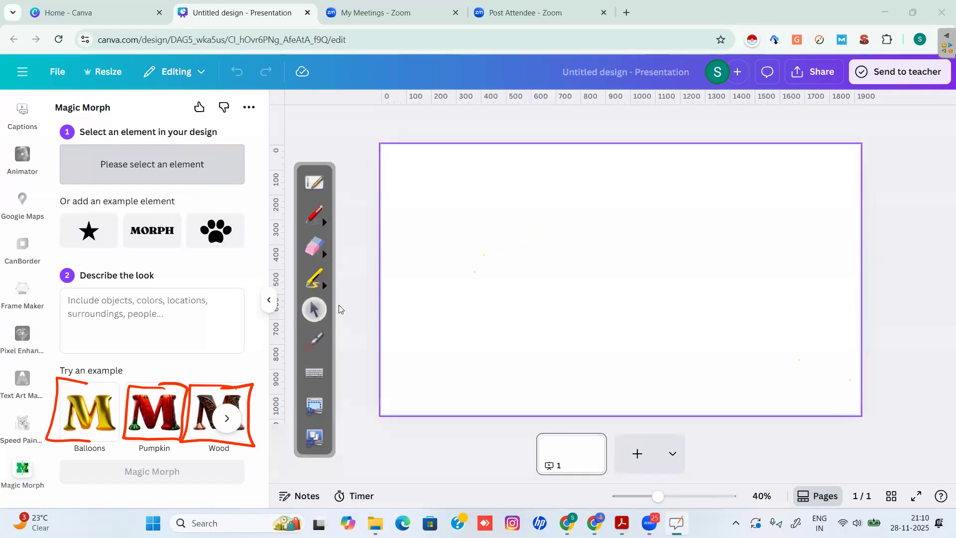
Step: Add a text box containing a person's first name in capitals and move it slightly up on the slide
key(t)
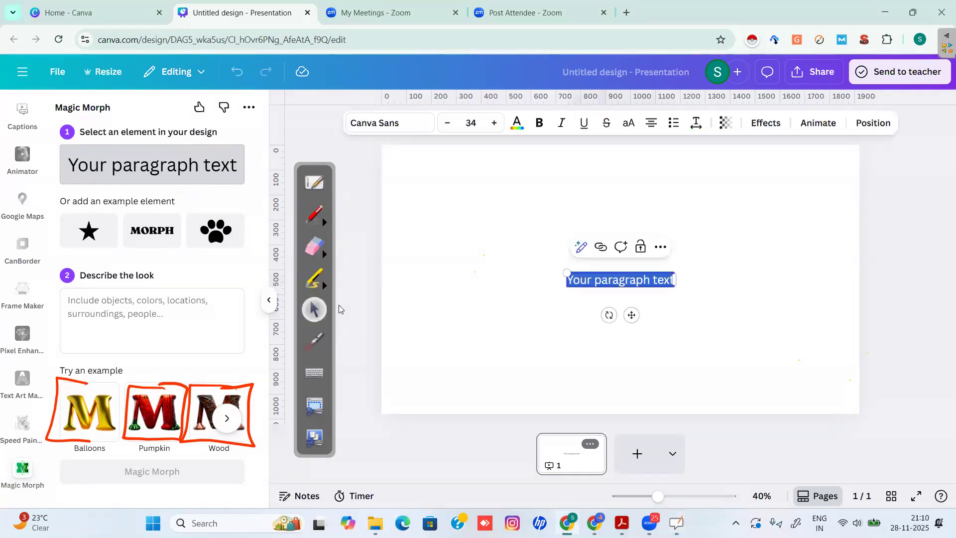
text(SANJOG)
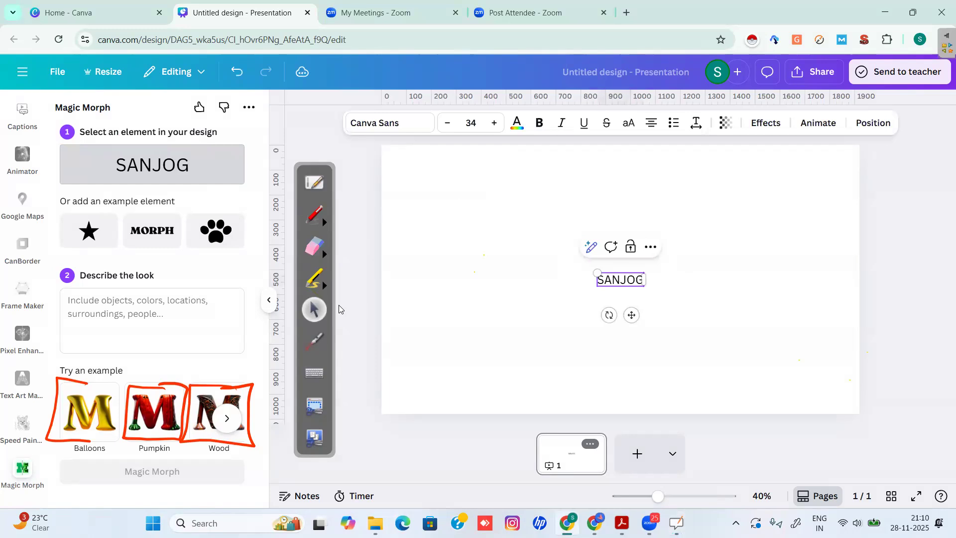
text(ITA)
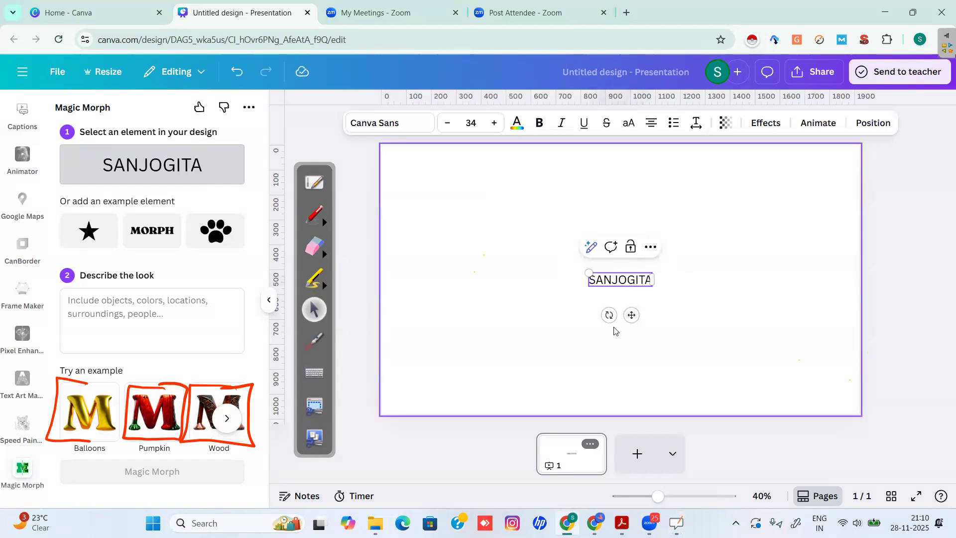
drag(635, 317, 622, 281)
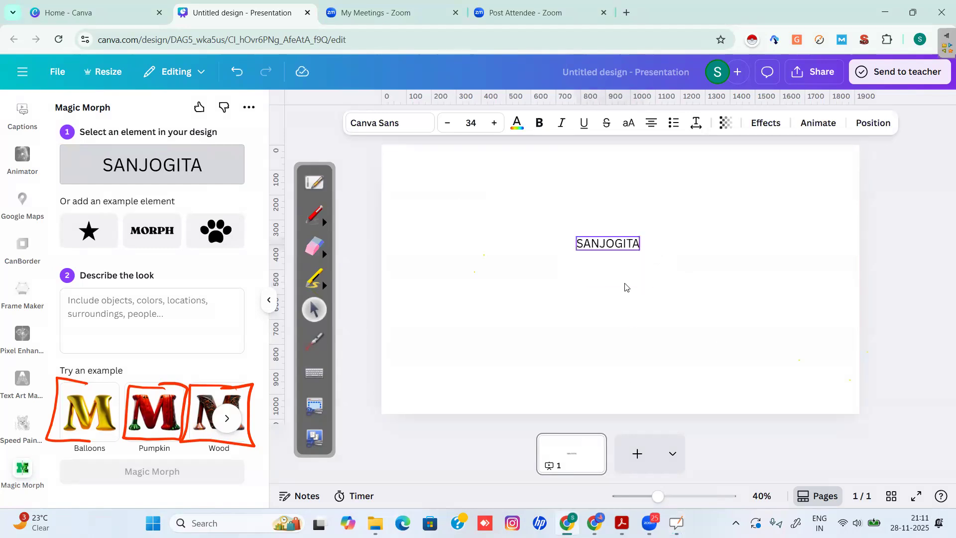
click(543, 291)
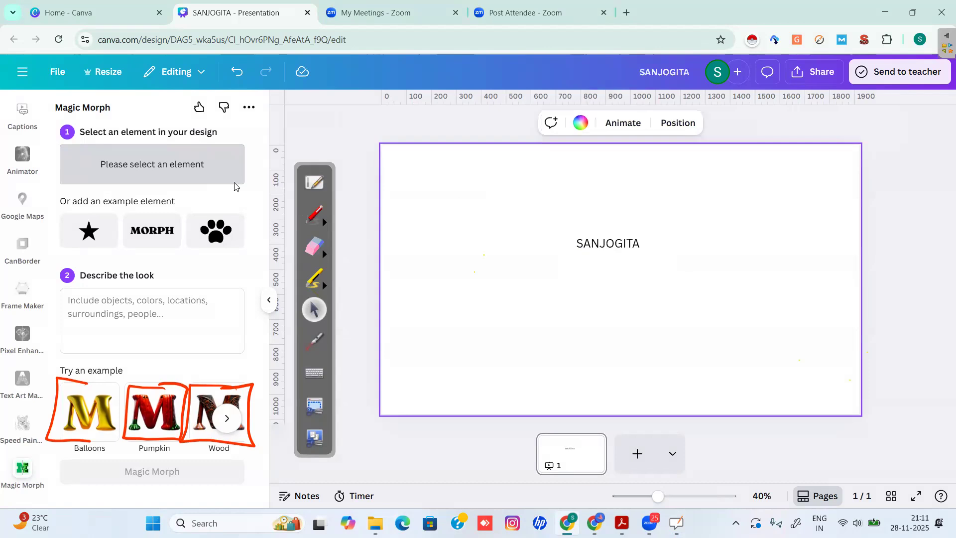
Step: Enlarge the name text to font size 106 and move it near the centre of the slide
click(590, 244)
drag(576, 230, 503, 219)
drag(638, 256, 695, 263)
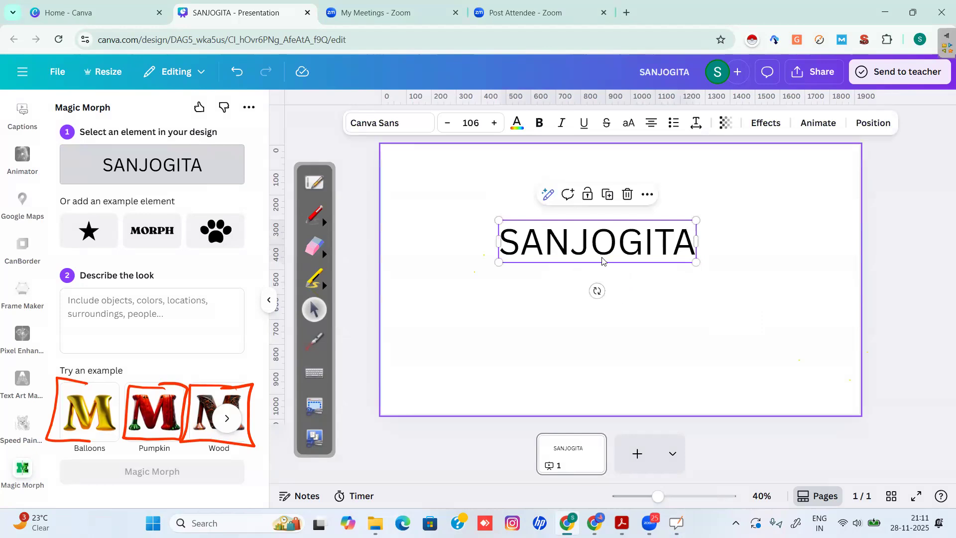
click(621, 314)
drag(592, 255, 629, 293)
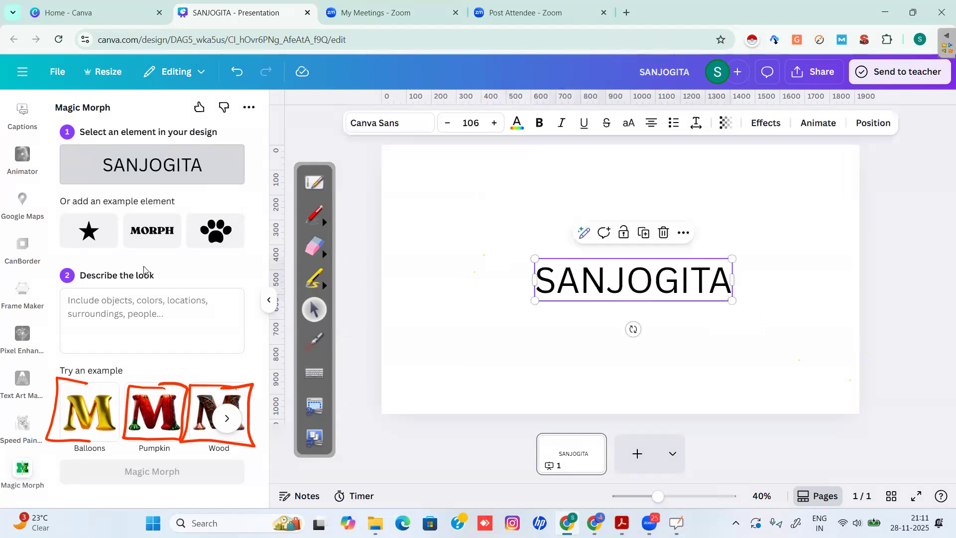
Step: Circle the paw print example element with the red pen and return to the pointer tool
click(318, 216)
mouse_move(229, 206)
mouse_down()
mouse_move(192, 202)
mouse_move(186, 228)
mouse_move(270, 215)
mouse_move(218, 202)
mouse_up()
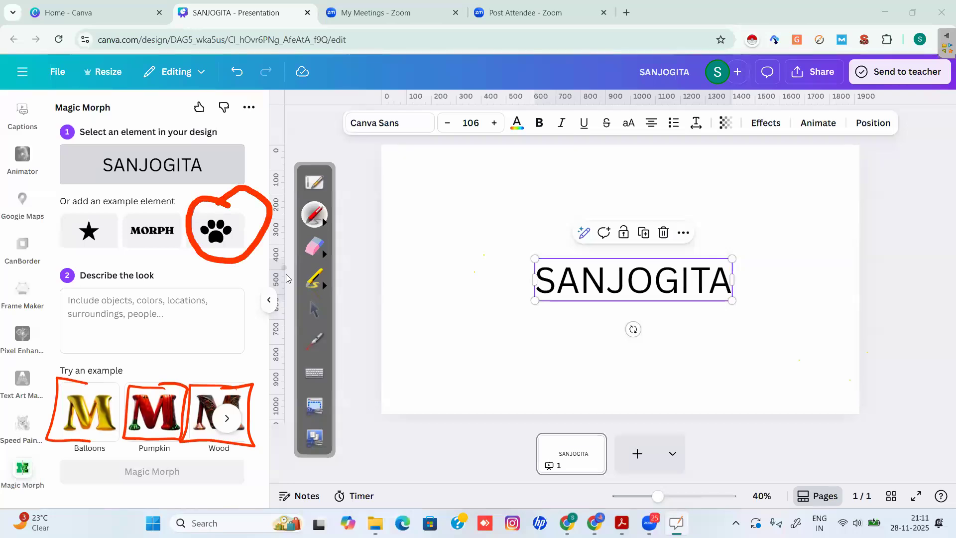
click(314, 309)
Step: Place the paw print example in the slide's upper-left area, erase the red circle around its thumbnail, and shrink the paw slightly
click(217, 240)
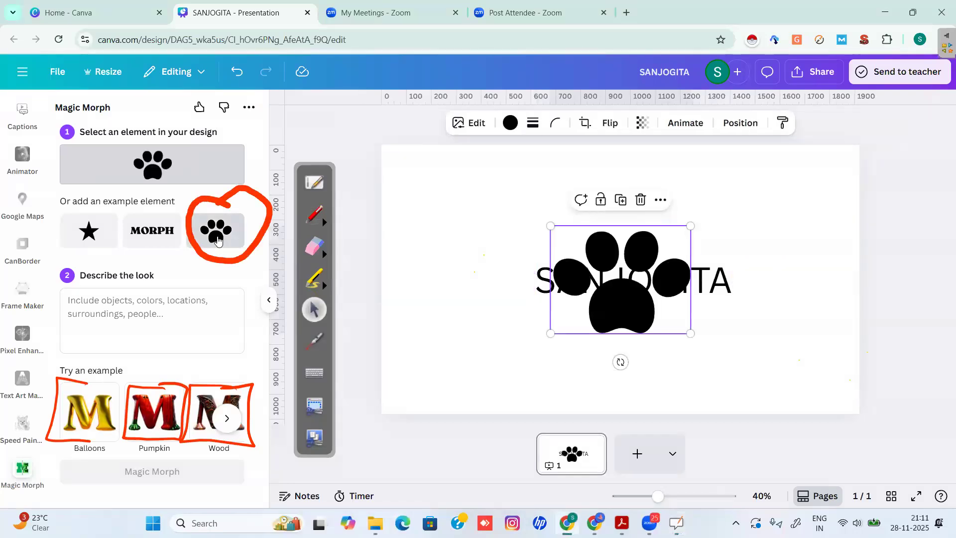
mouse_move(627, 314)
mouse_down()
mouse_move(490, 251)
mouse_move(517, 264)
mouse_up()
click(315, 246)
mouse_move(258, 230)
mouse_down()
mouse_move(270, 182)
mouse_move(187, 230)
mouse_move(278, 230)
mouse_move(280, 242)
mouse_move(361, 263)
mouse_up()
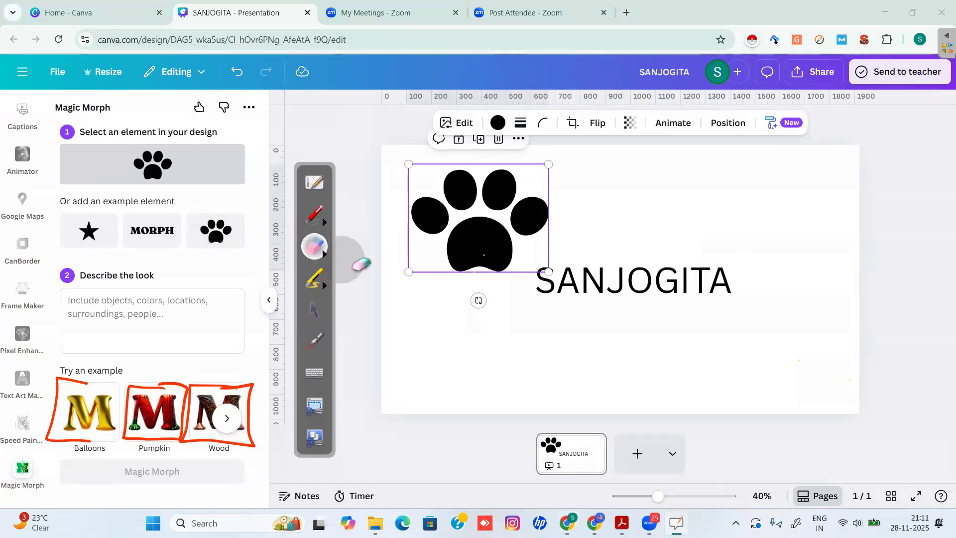
click(315, 311)
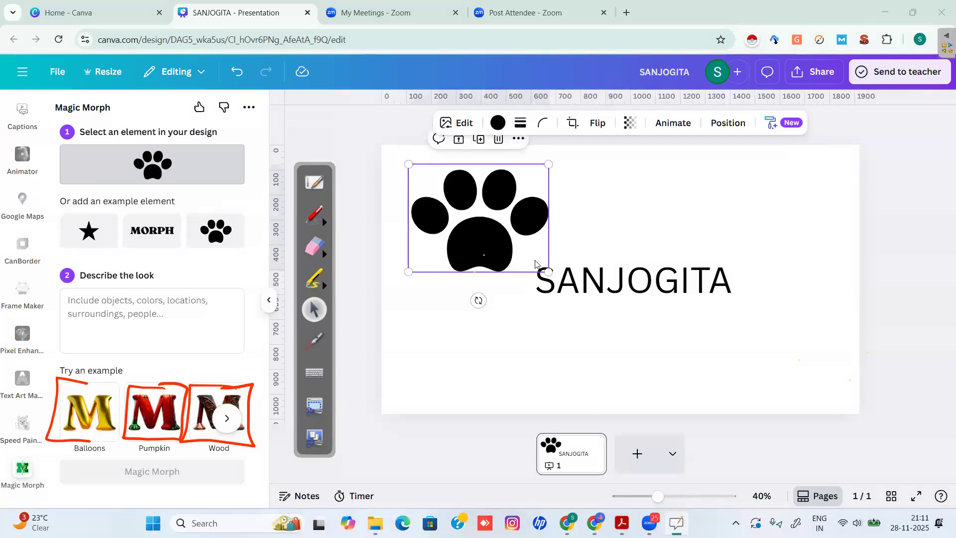
drag(547, 269, 541, 266)
Step: Describe the paw's look as "Red Hearts and balloons" and generate the Magic Morph variations
click(164, 311)
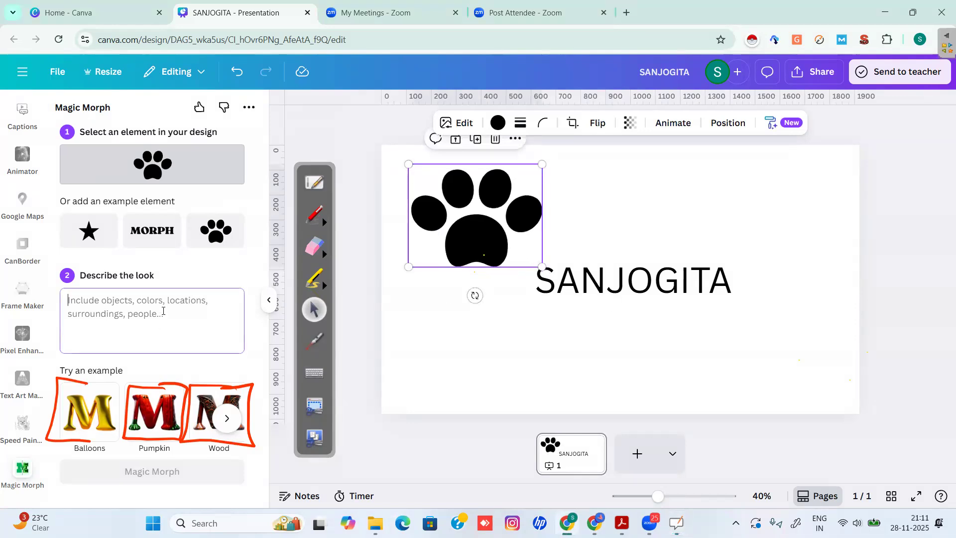
text(Red)
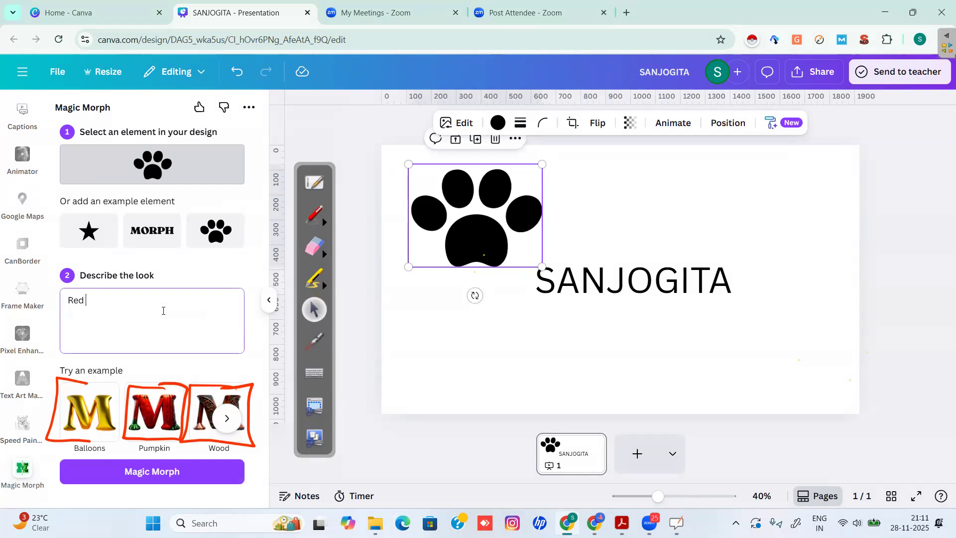
text( HEart)
key(BackSpace)
key(BackSpace)
key(BackSpace)
key(BackSpace)
text(earts and bal)
key(BackSpace)
key(BackSpace)
key(BackSpace)
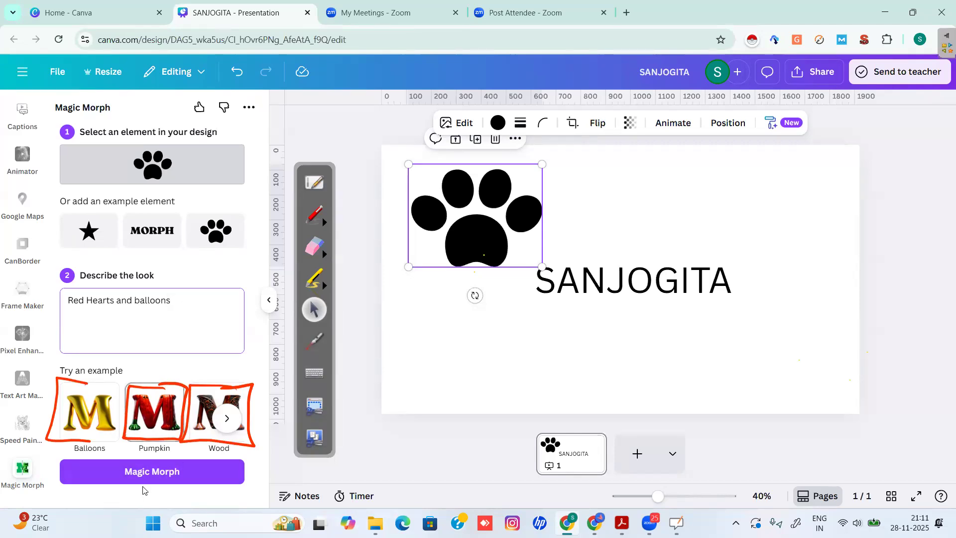
click(157, 476)
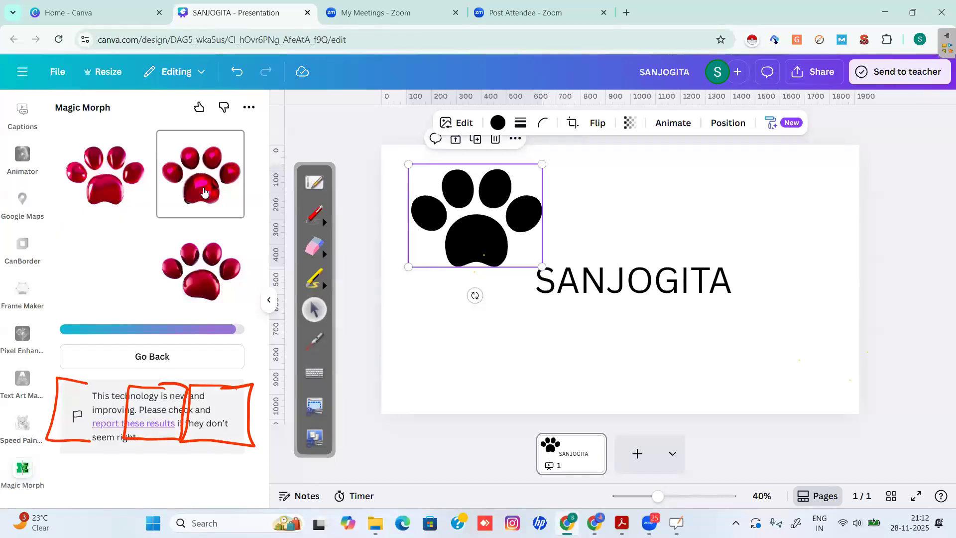
Step: Add the first two generated red paws to the slide, one below the black paw and one to its right
click(122, 180)
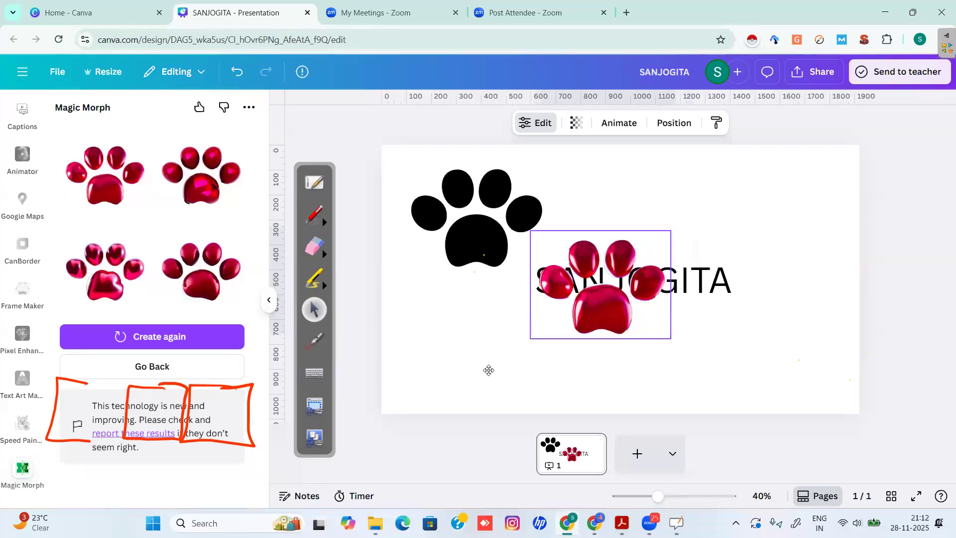
drag(600, 338, 465, 388)
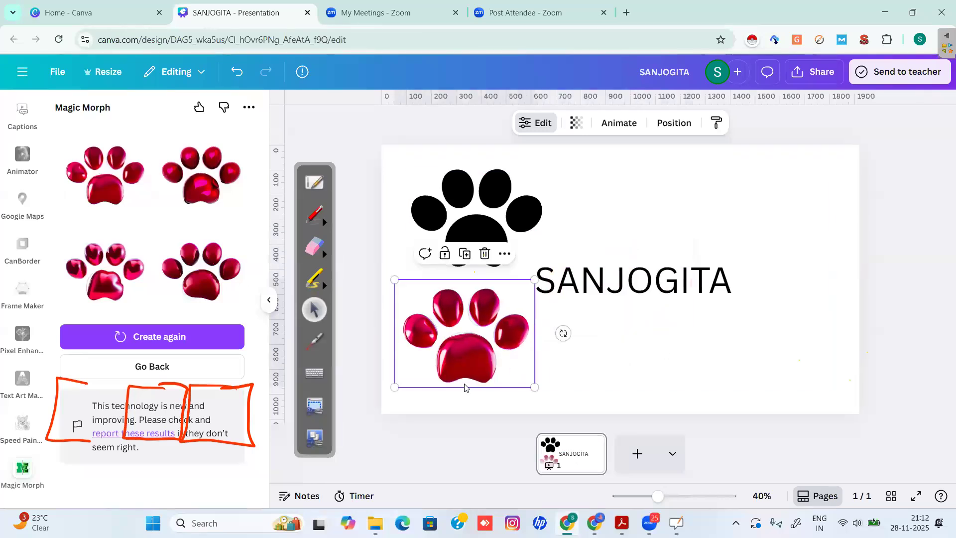
click(189, 203)
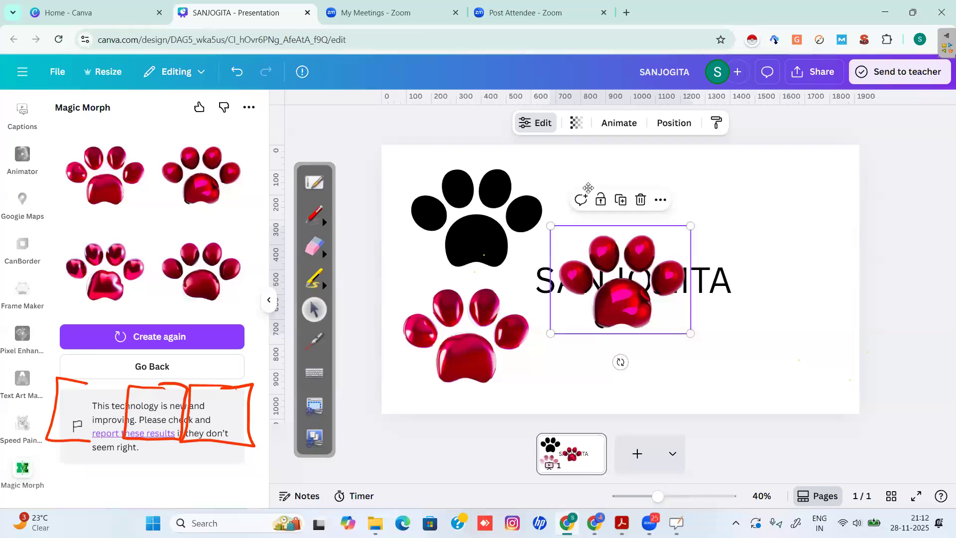
drag(580, 261, 587, 194)
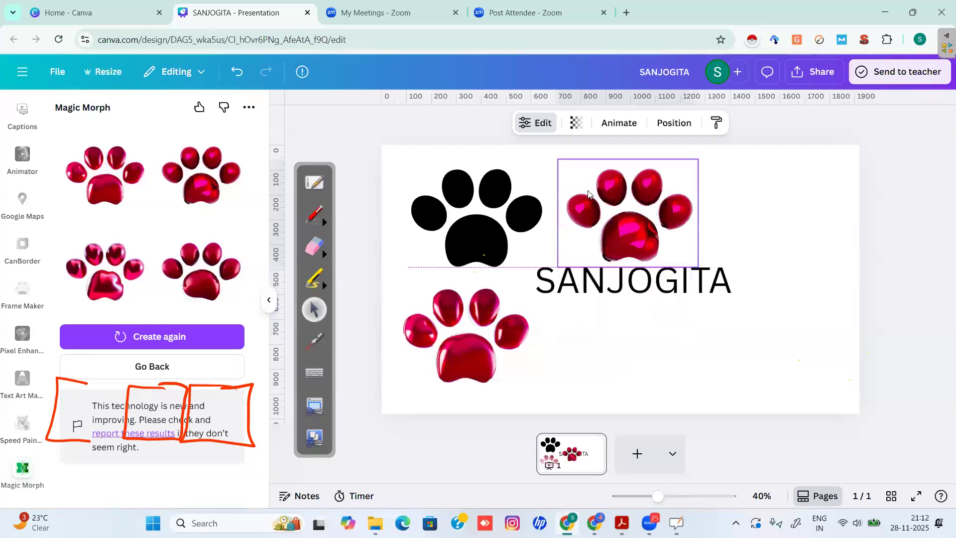
Step: Add the remaining two generated red paws to the slide, one below the name text and one in the lower-right corner
click(193, 269)
drag(637, 329, 622, 396)
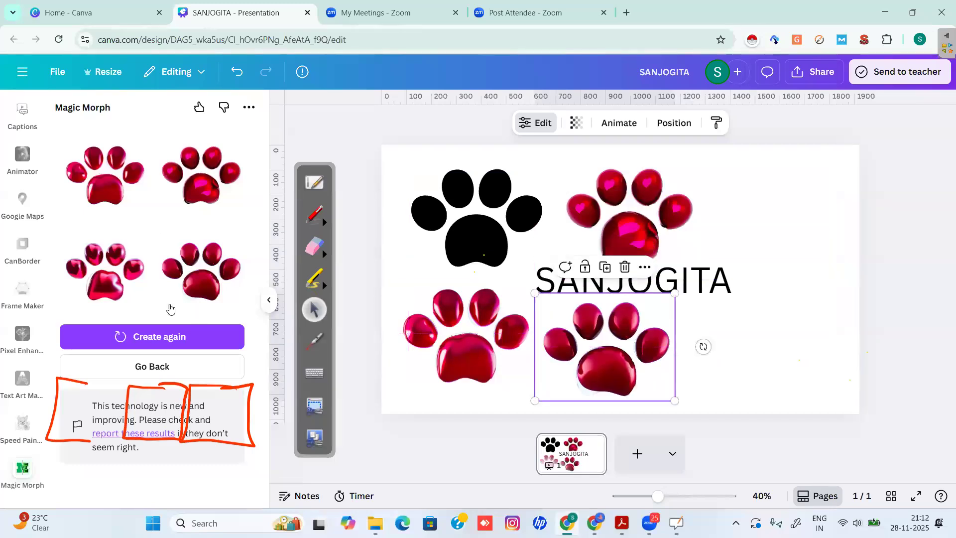
click(120, 289)
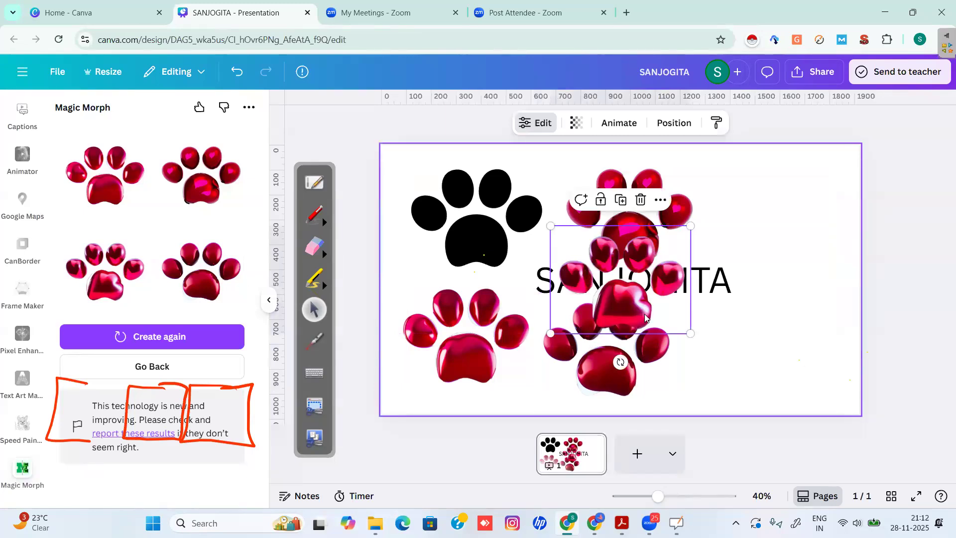
drag(610, 285, 806, 353)
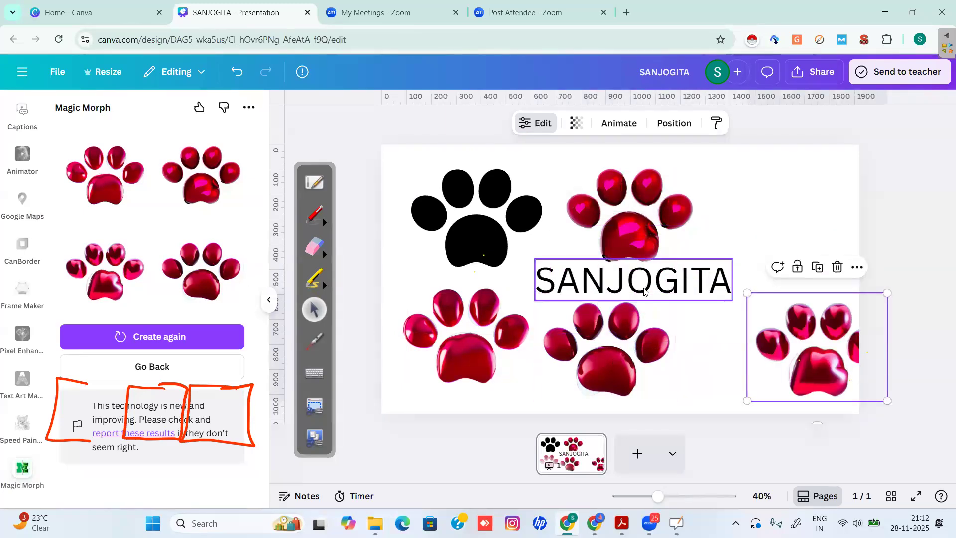
Step: Make the black name text the Magic Morph element and erase the red pen marks around the example style thumbnails
click(644, 292)
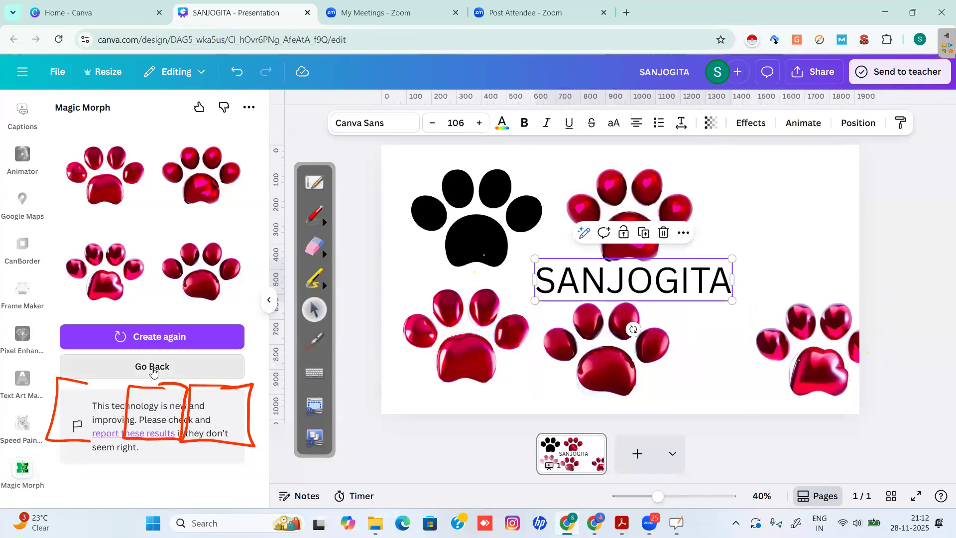
click(152, 369)
click(317, 249)
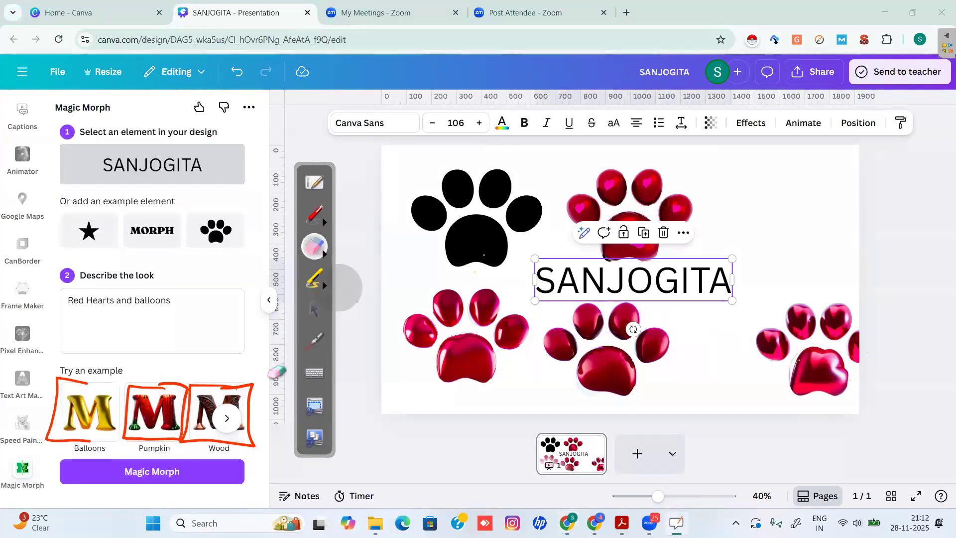
mouse_move(251, 450)
mouse_down()
mouse_move(250, 394)
mouse_move(134, 447)
mouse_move(127, 413)
mouse_move(158, 376)
mouse_move(105, 378)
mouse_move(15, 465)
mouse_up()
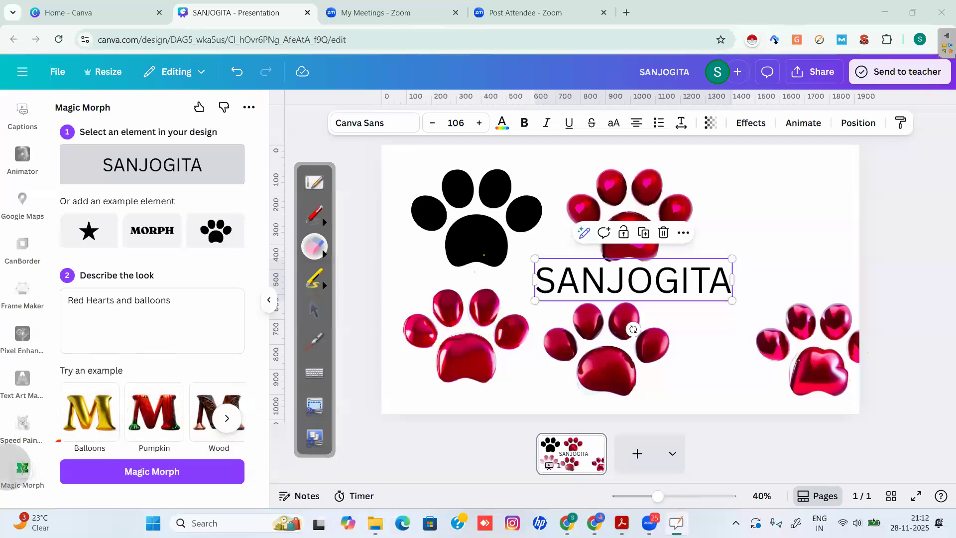
click(313, 310)
Step: Apply the Jewels example look, "Bedazzle it with jewels", to the name text and generate the Magic Morph variations
click(229, 418)
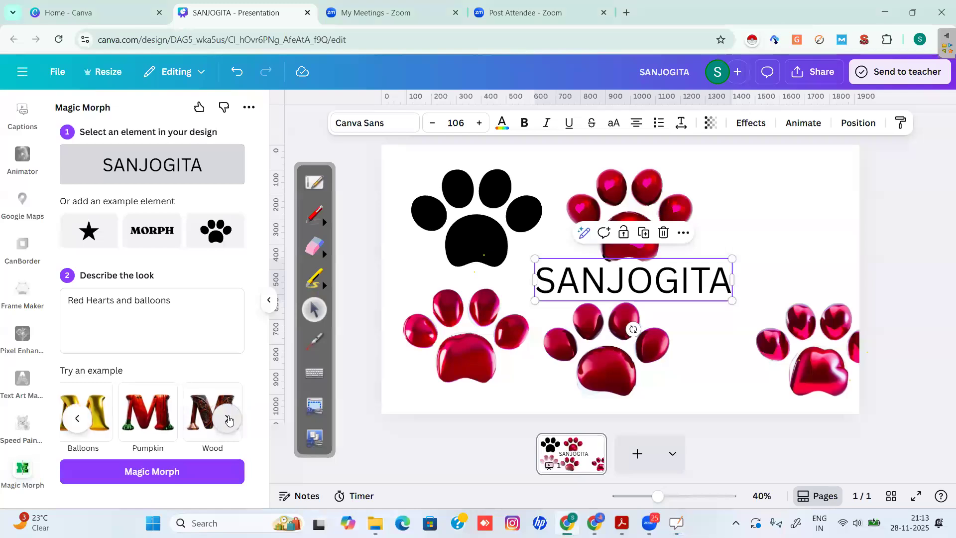
click(228, 420)
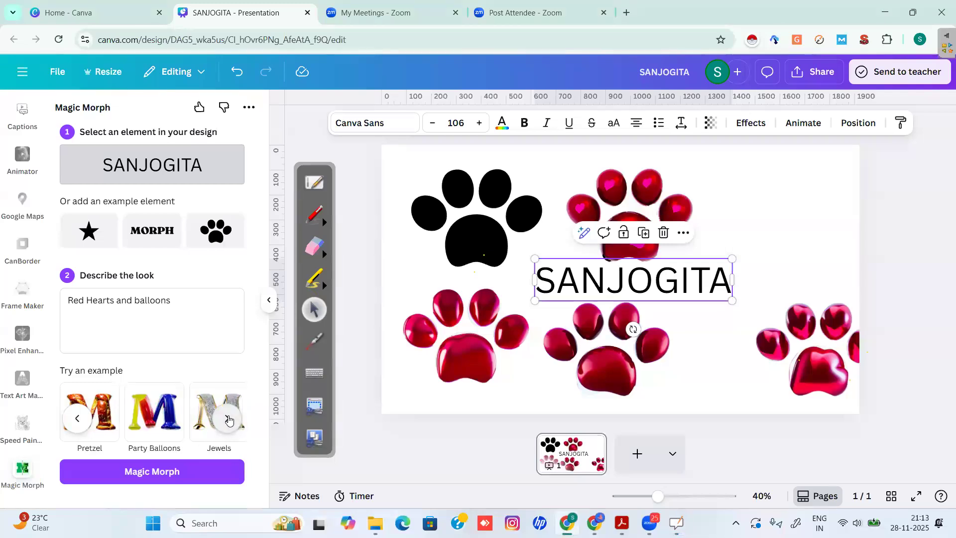
click(229, 420)
click(209, 416)
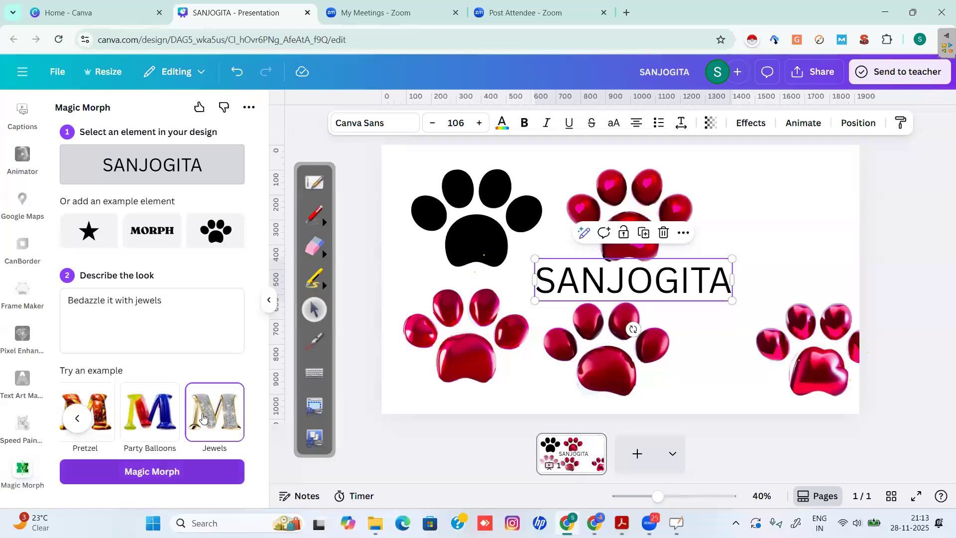
click(167, 479)
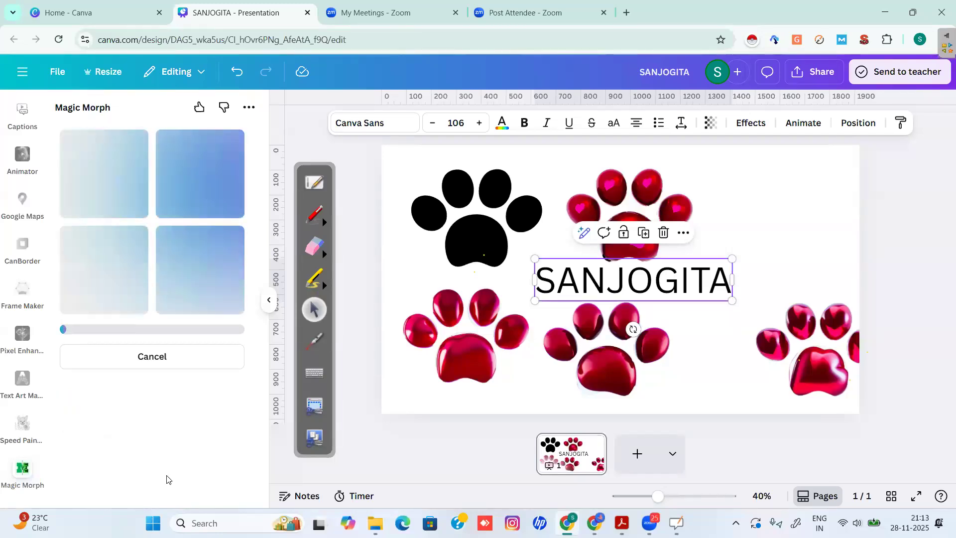
Step: Shrink the four red paws and arrange them in a row along the slide's upper edge, right of the black paw
drag(613, 195, 580, 180)
drag(667, 253, 593, 196)
click(478, 311)
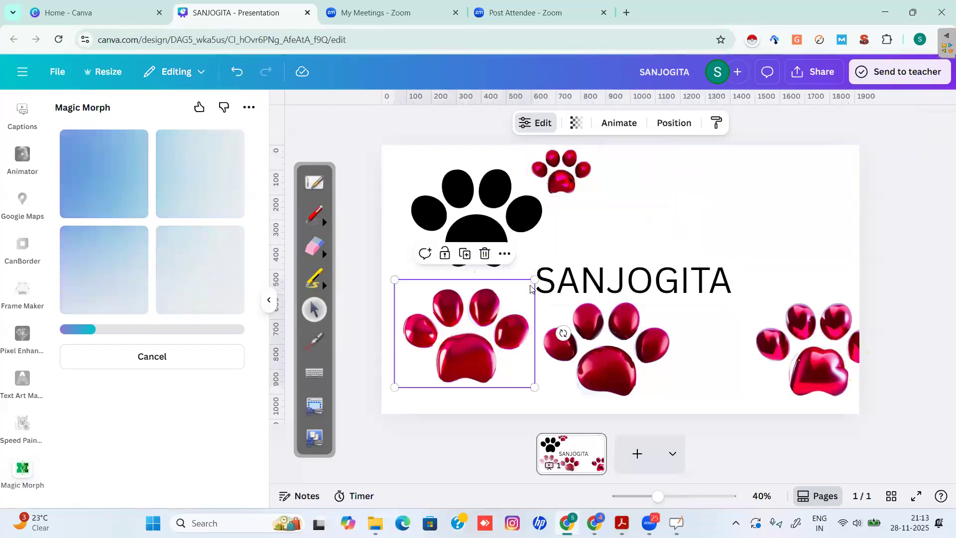
drag(534, 280, 469, 331)
drag(398, 367, 610, 188)
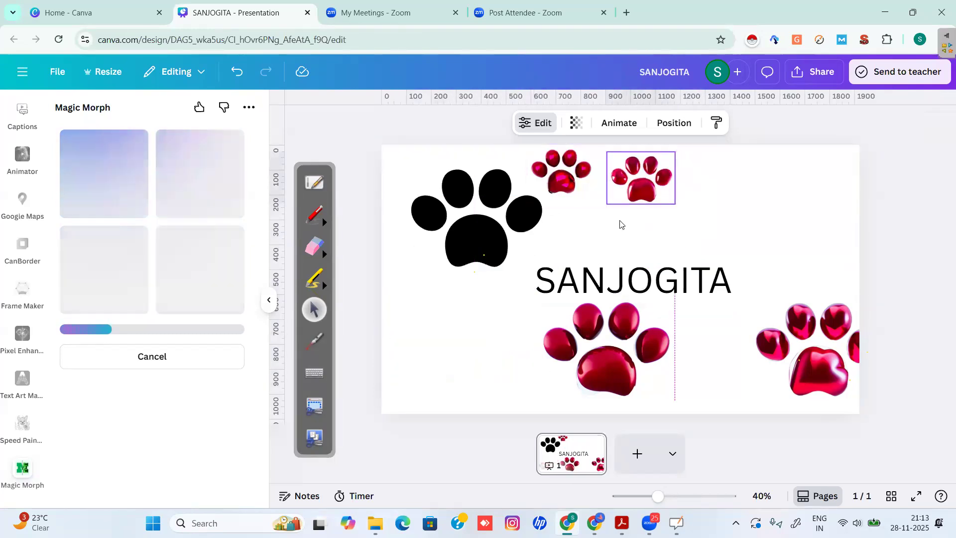
click(593, 367)
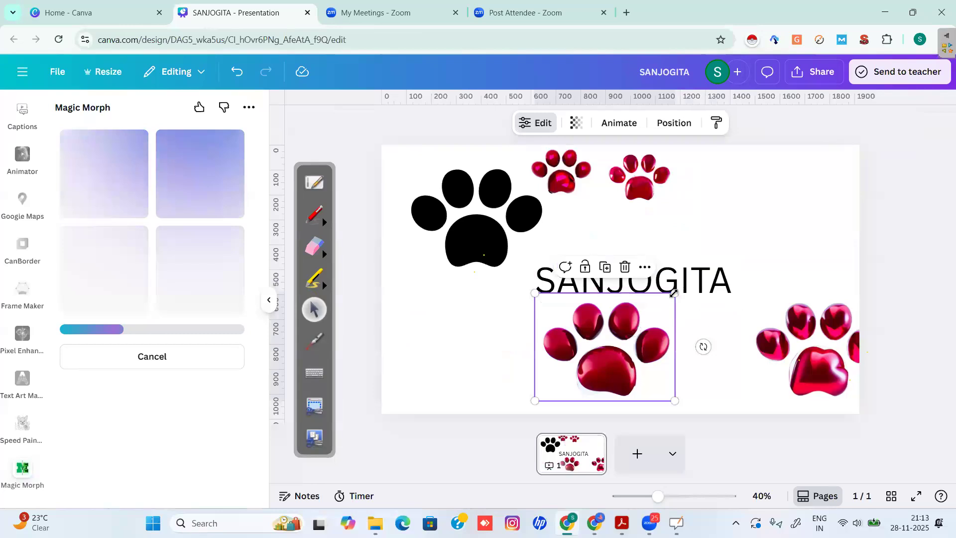
drag(674, 294, 704, 173)
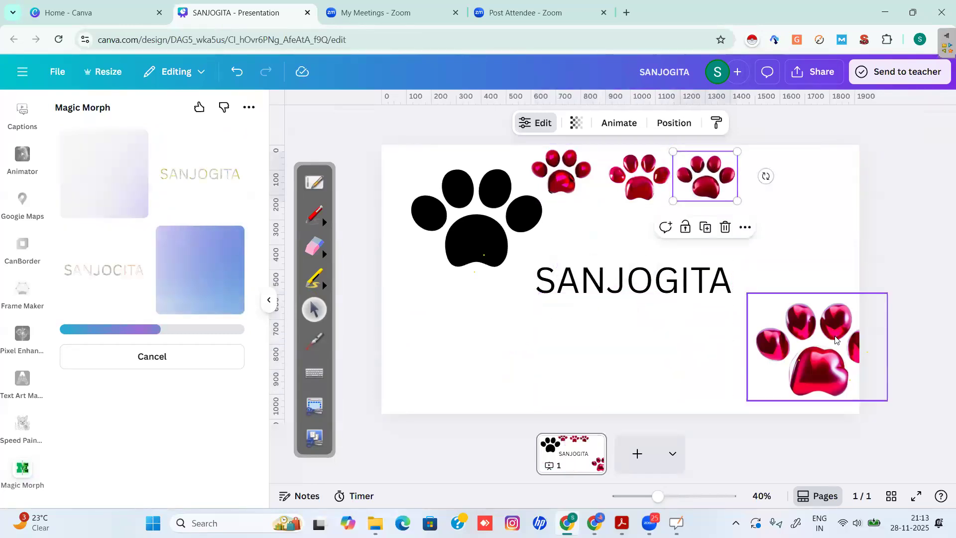
click(842, 324)
drag(886, 293, 777, 153)
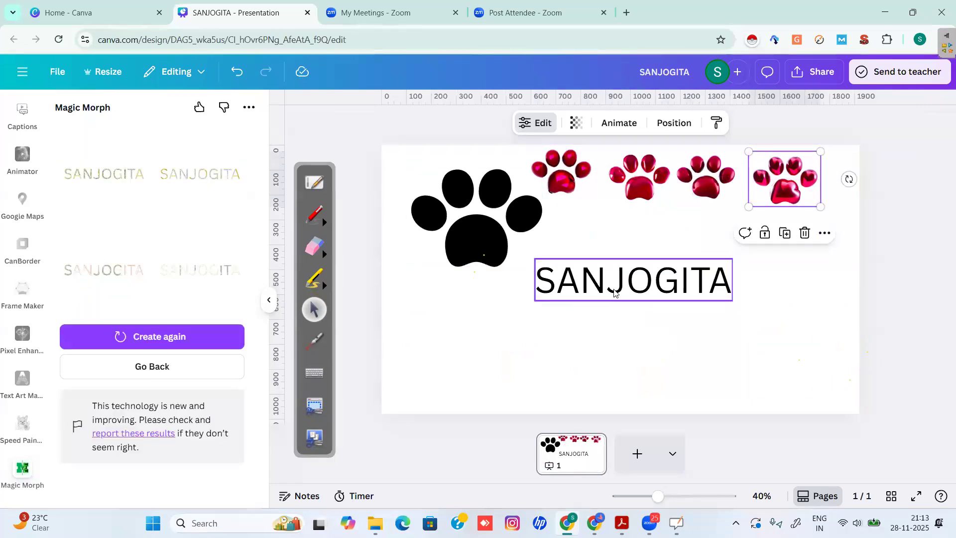
Step: Place the first jewelled name variation below the original text and set the slide background to black (#000000)
click(113, 167)
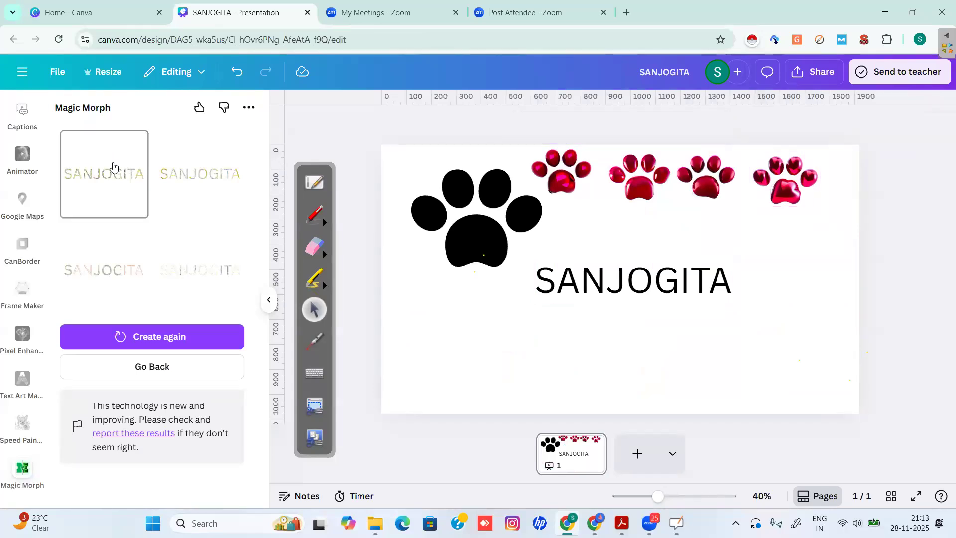
drag(532, 280, 489, 313)
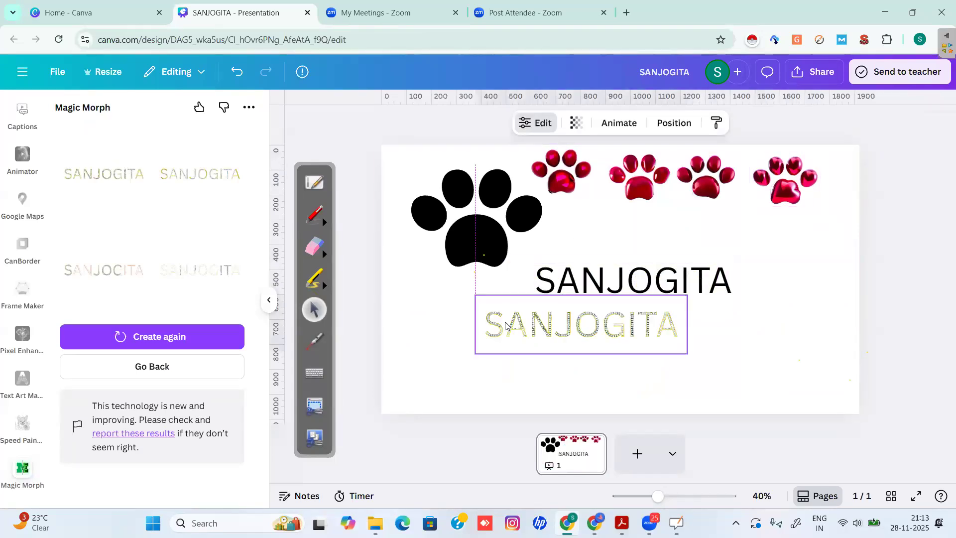
click(592, 160)
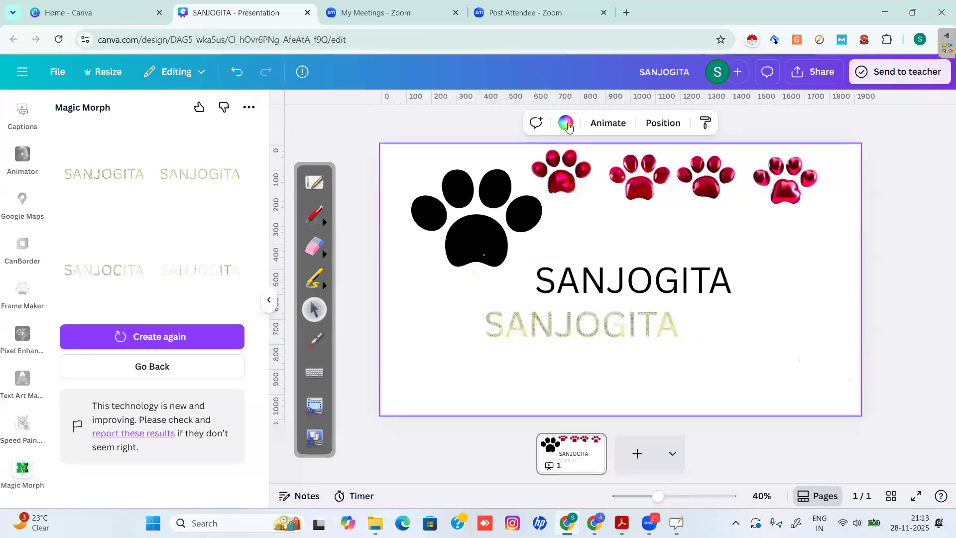
click(565, 122)
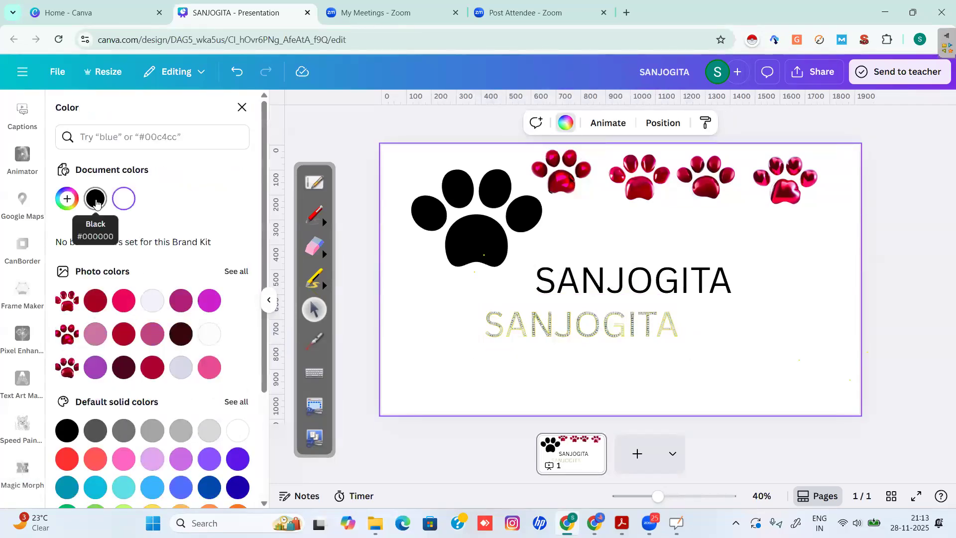
click(95, 198)
mouse_move(558, 299)
mouse_down()
mouse_move(570, 299)
mouse_move(553, 304)
mouse_up()
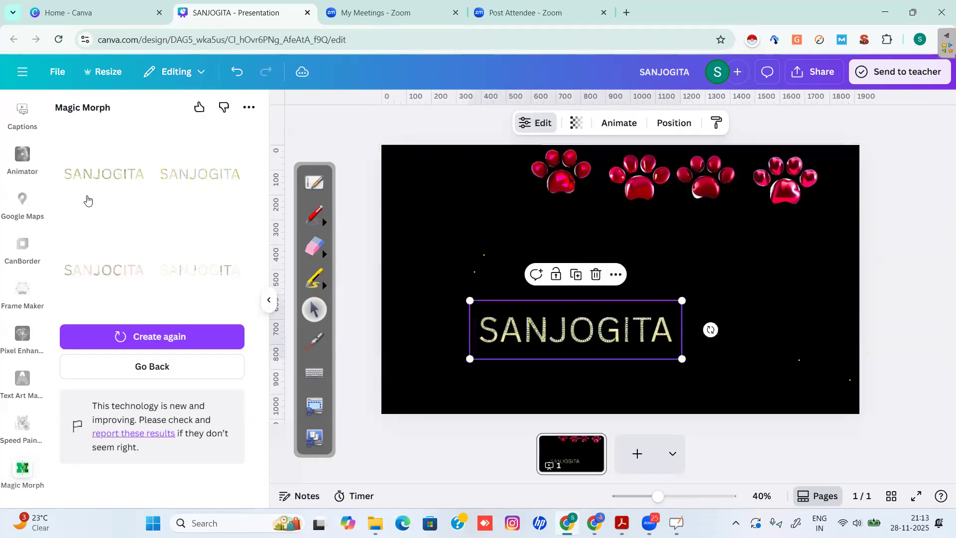
Step: Add the third and fourth jewelled name variations above the first one and return to the Magic Morph settings
click(112, 271)
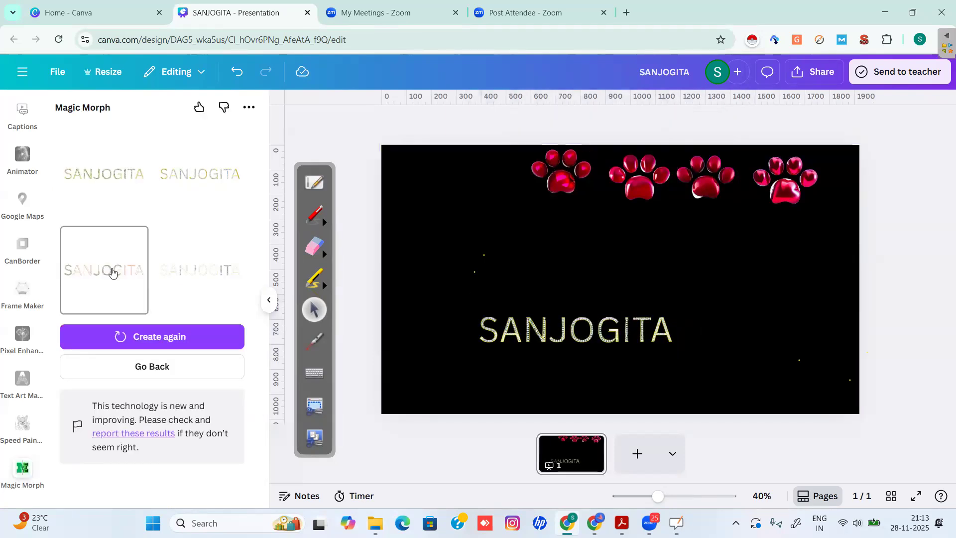
click(229, 277)
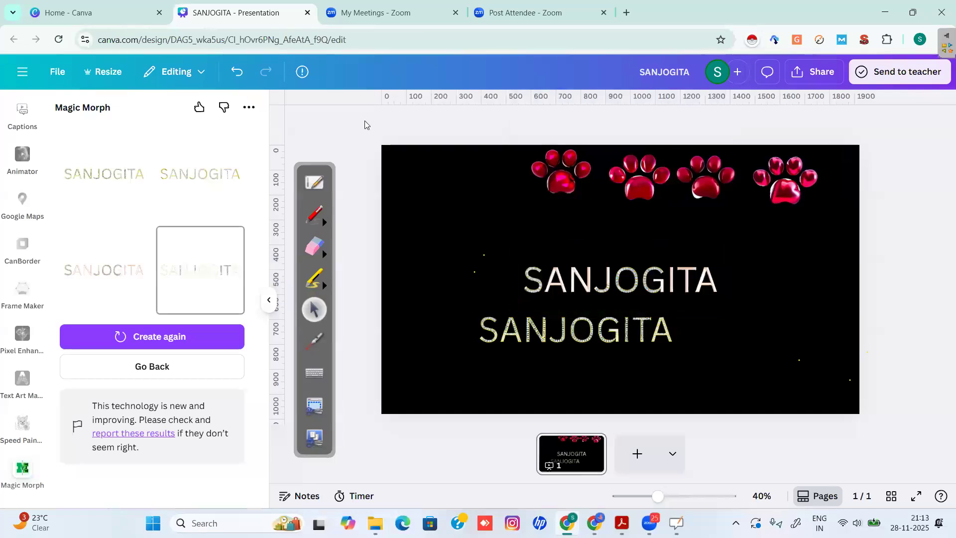
drag(607, 265, 531, 210)
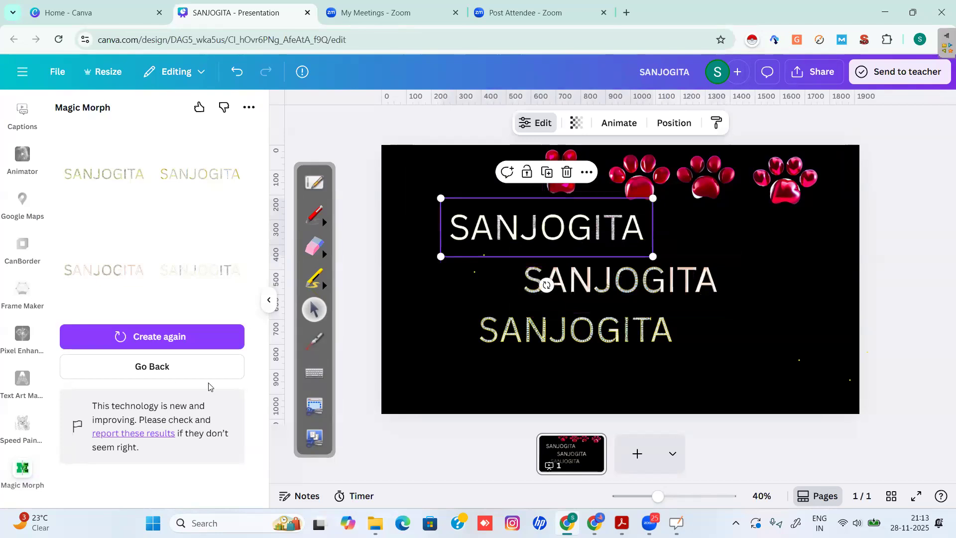
click(150, 368)
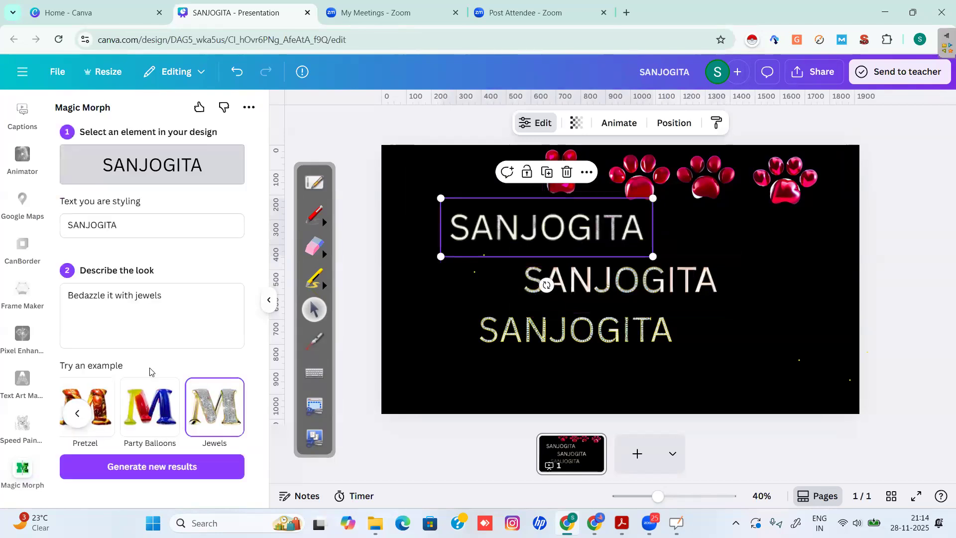
Step: Try replacing the text being styled in Magic Morph with "A"
click(78, 417)
click(129, 223)
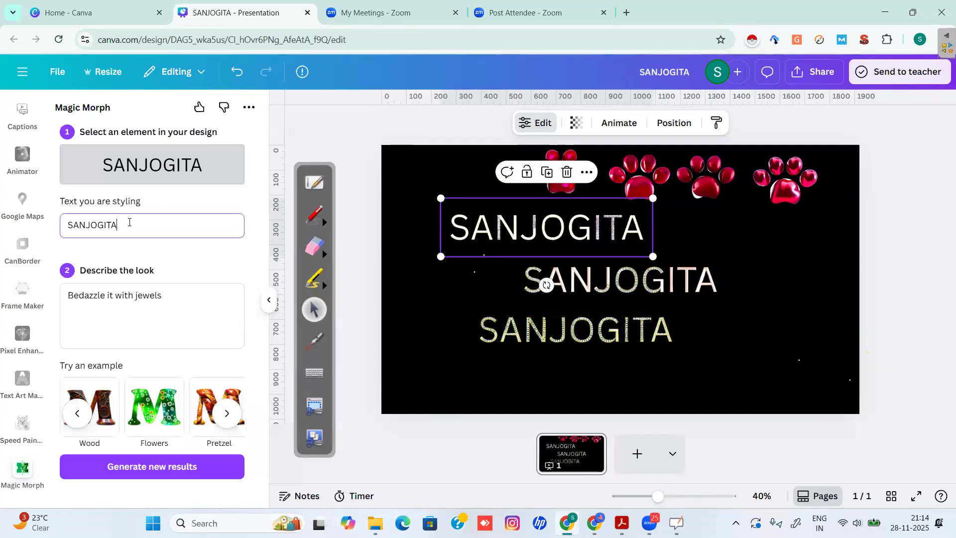
drag(118, 224, 66, 223)
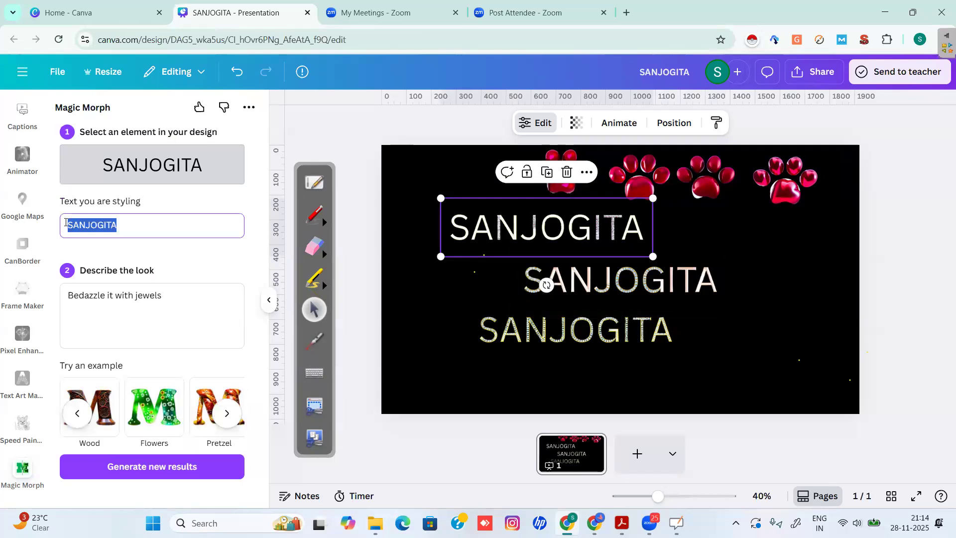
text(A)
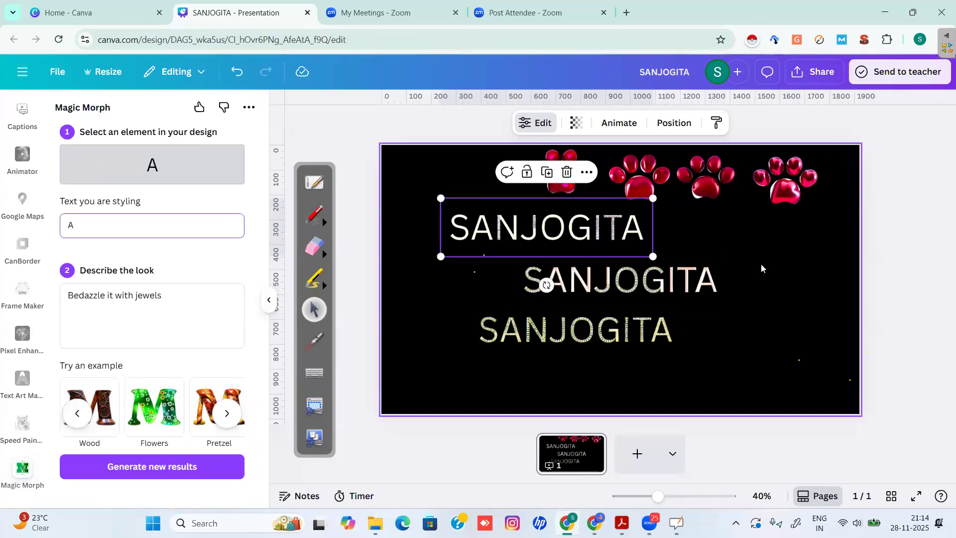
Step: Add a text box reading "A" in the Horizon font, positioned right of the jewelled names and below the red paws
click(760, 265)
key(t)
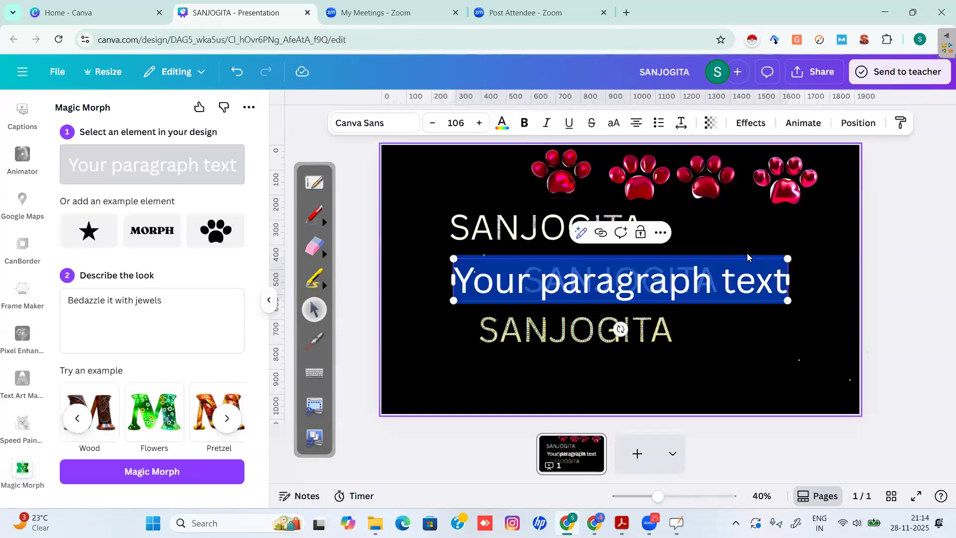
text(A)
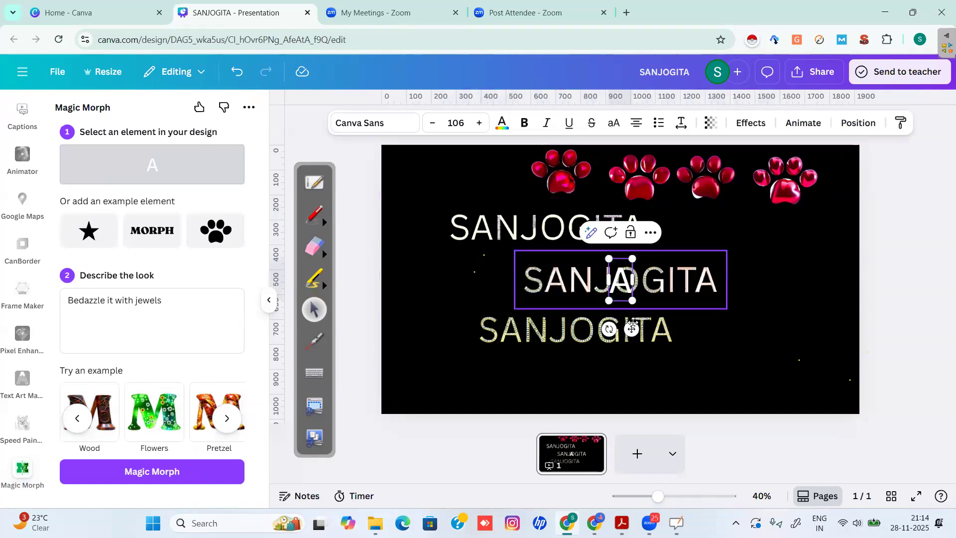
drag(631, 329, 765, 299)
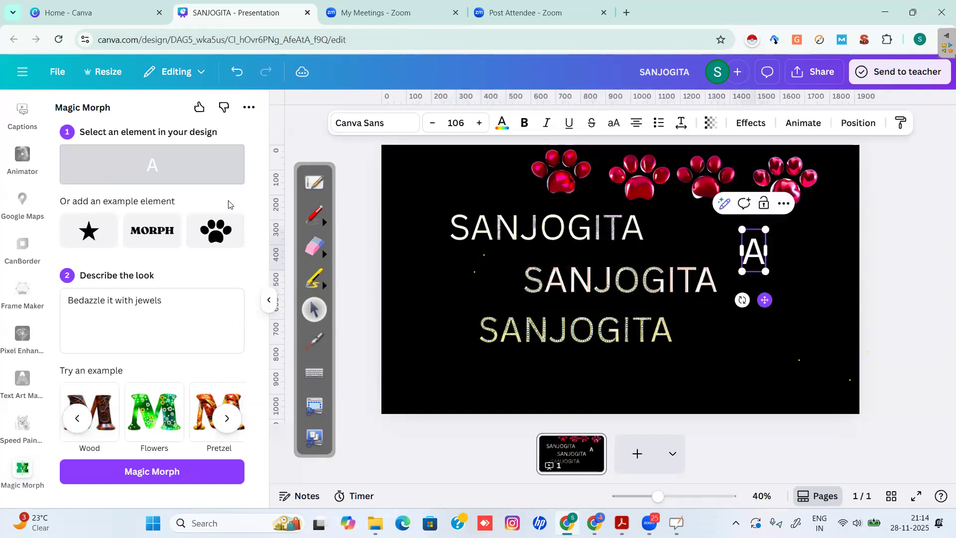
click(377, 123)
click(116, 470)
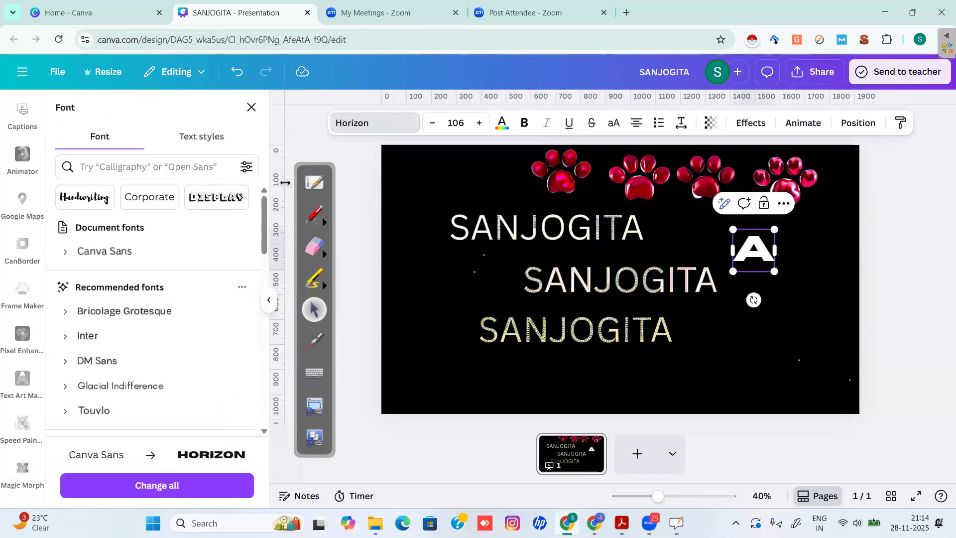
click(250, 107)
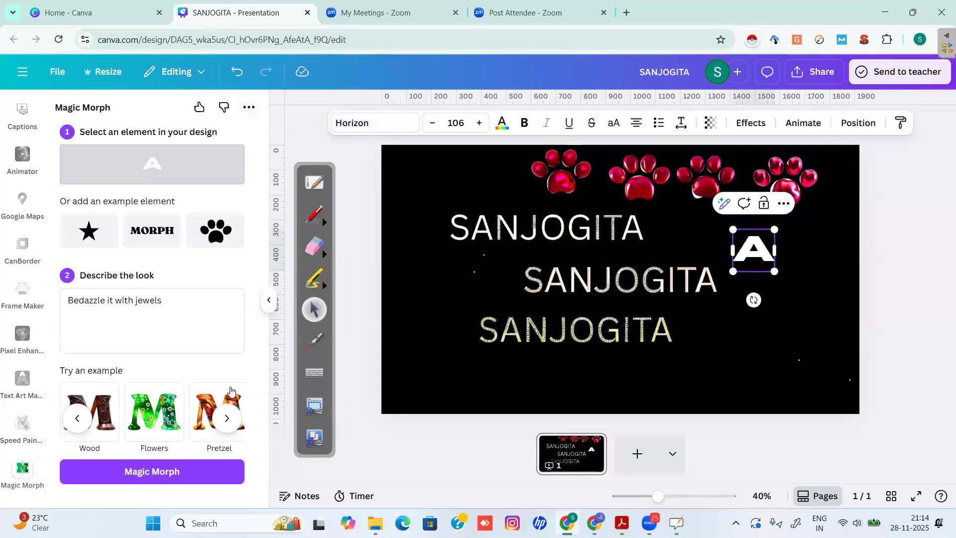
Step: Apply the Pumpkin example look, "Halloween pumpkin", to the letter "A" and generate the Magic Morph variations
click(80, 417)
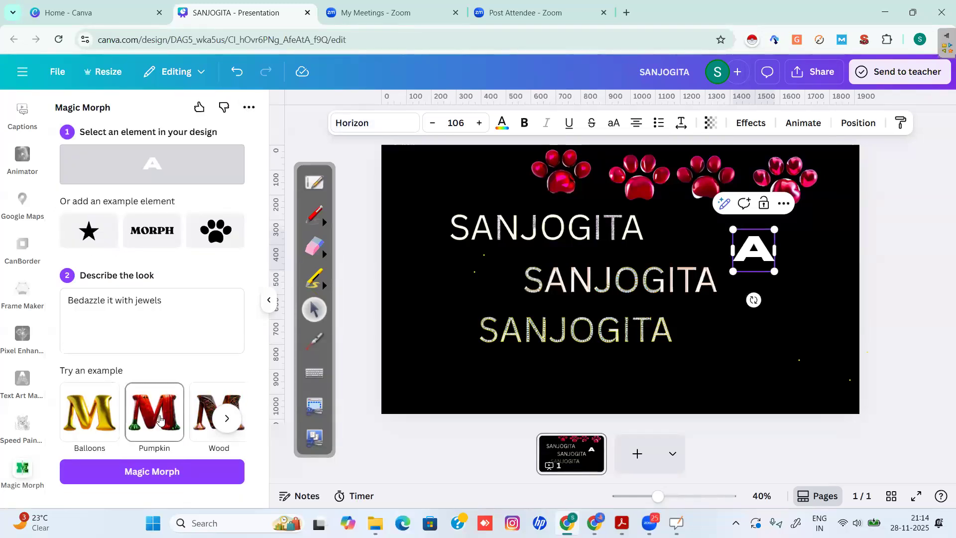
click(159, 420)
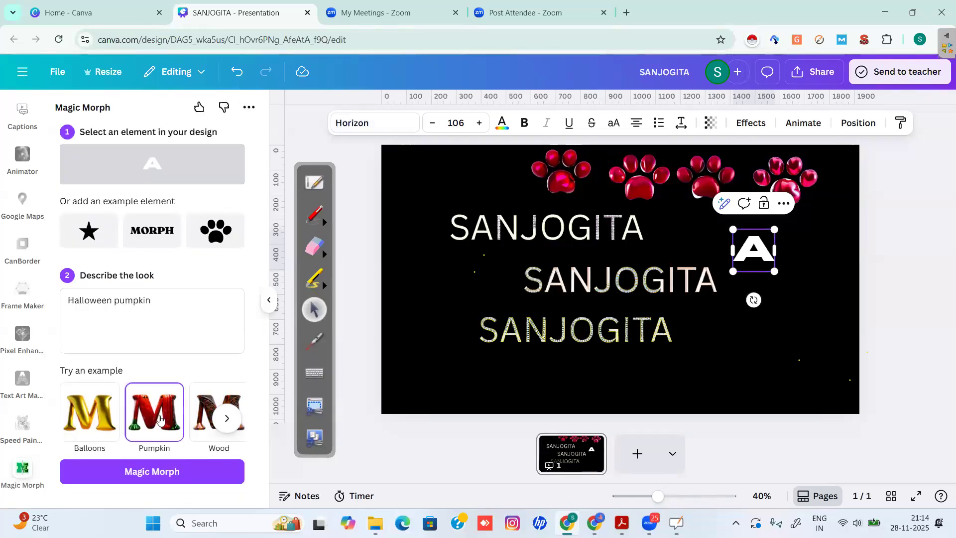
click(171, 471)
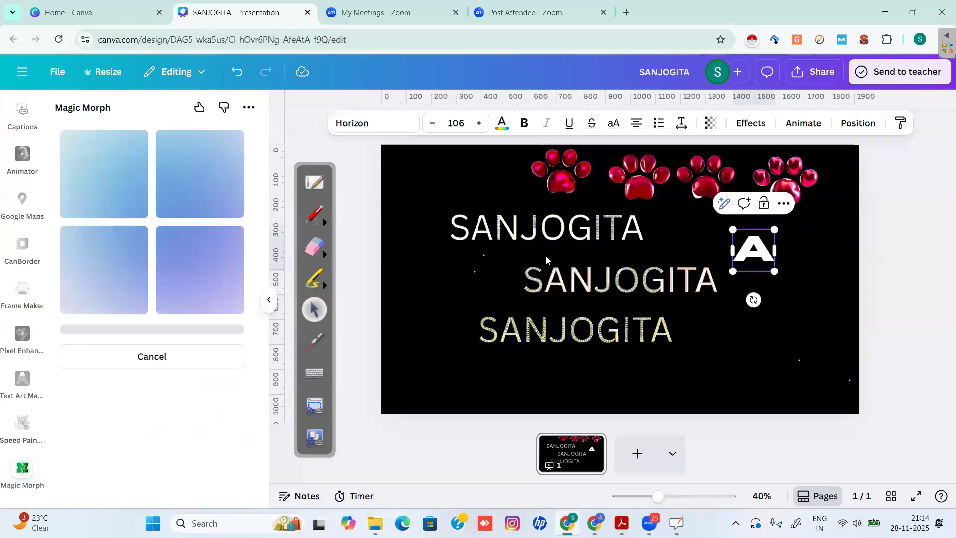
Step: Change the slide's background color to white (#ffffff)
drag(408, 266, 542, 168)
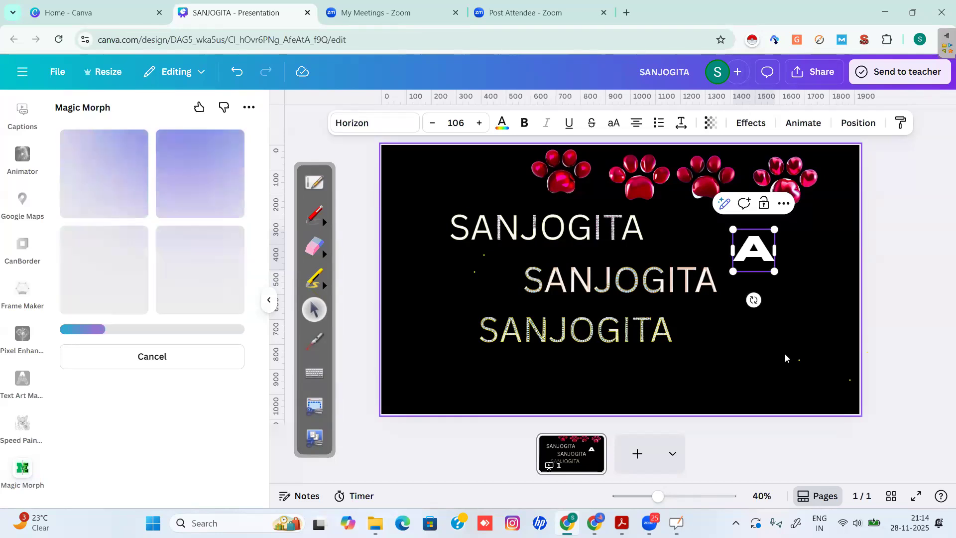
click(801, 321)
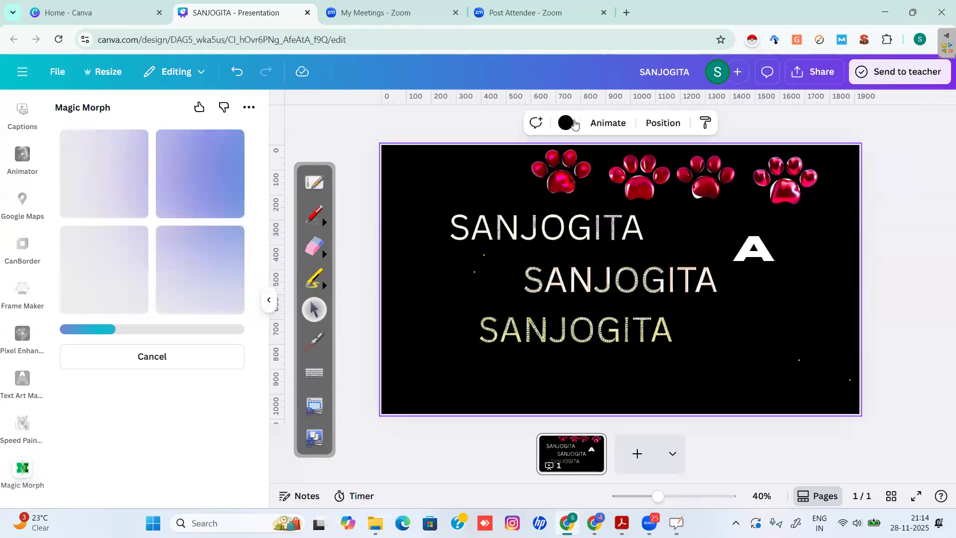
click(565, 122)
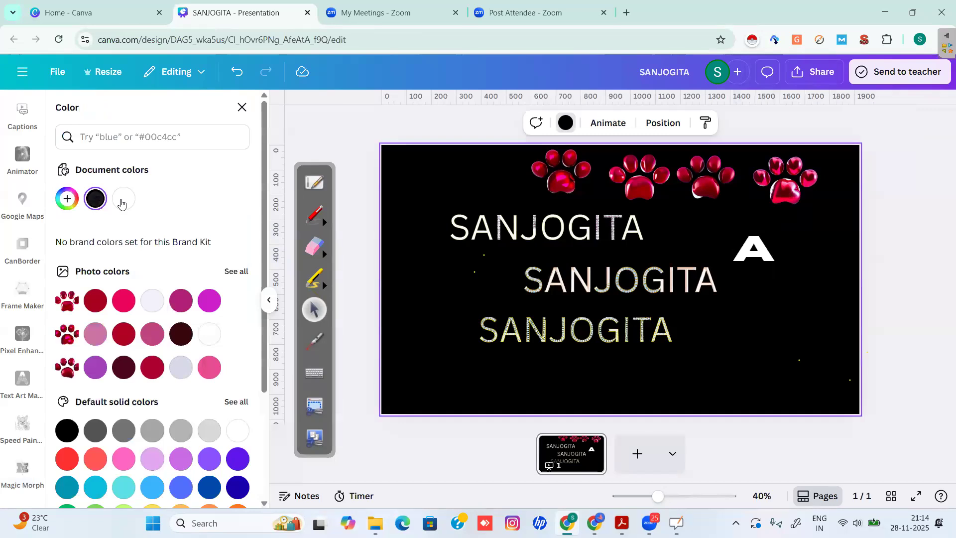
click(124, 198)
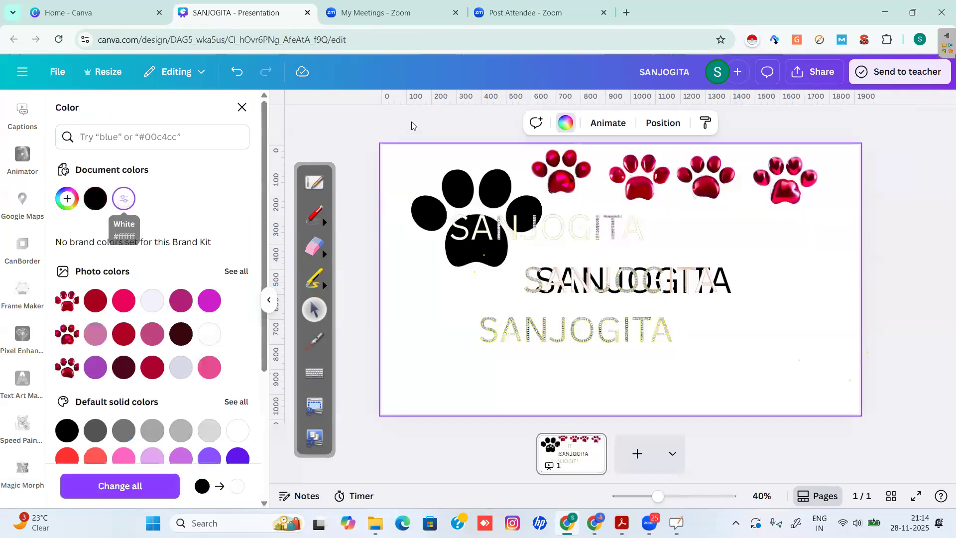
Step: Spread the three jewelled names apart: one below the black paw at the slide's edge, one at the lower right, one at the lower left
click(525, 230)
drag(450, 325, 459, 292)
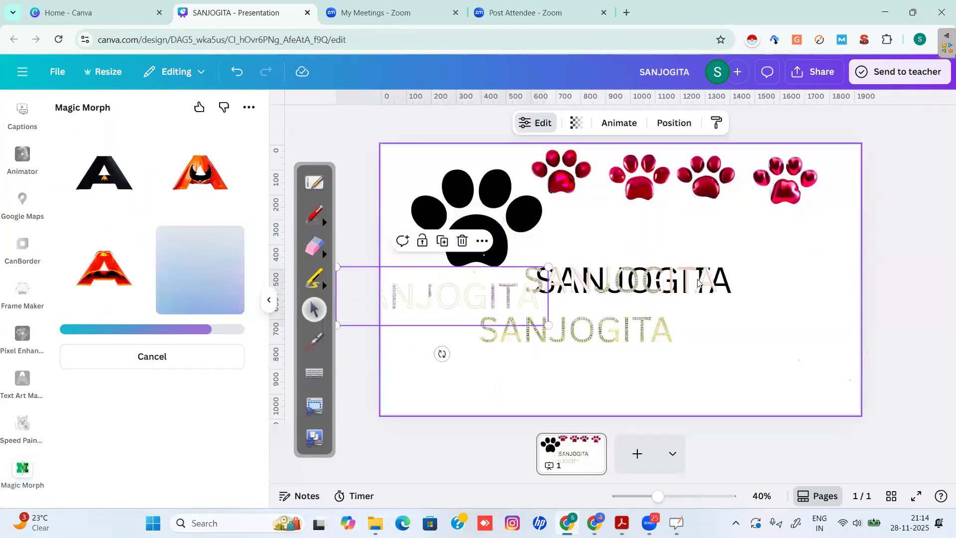
drag(691, 290, 791, 352)
drag(548, 350, 463, 406)
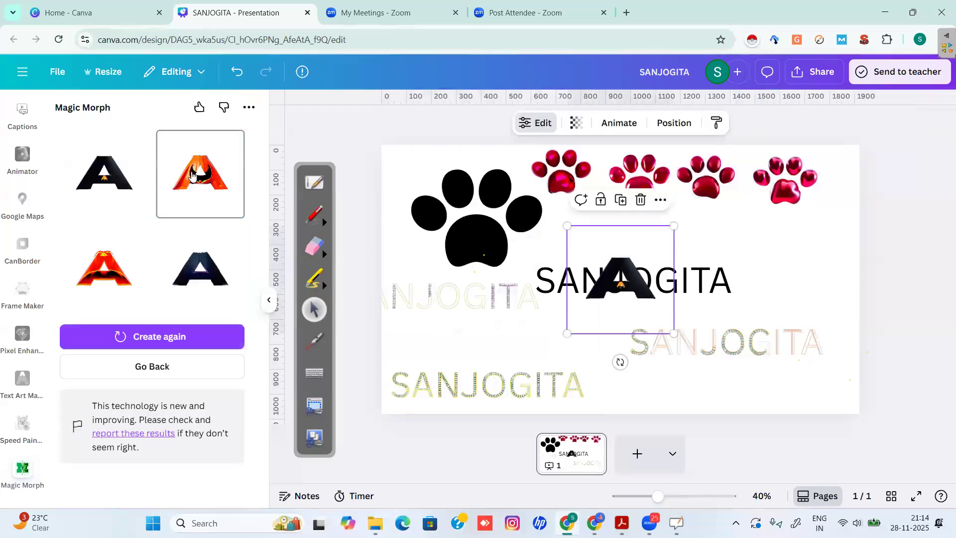
Step: Add the two orange pumpkin "A" variations above the black name, either side of the dark "A", and return to the Magic Morph settings
click(193, 176)
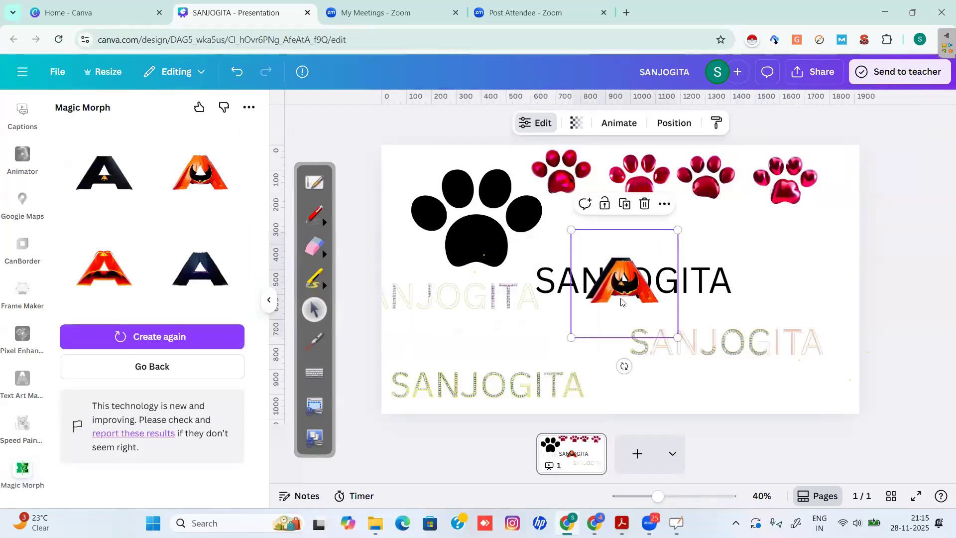
drag(621, 303, 717, 269)
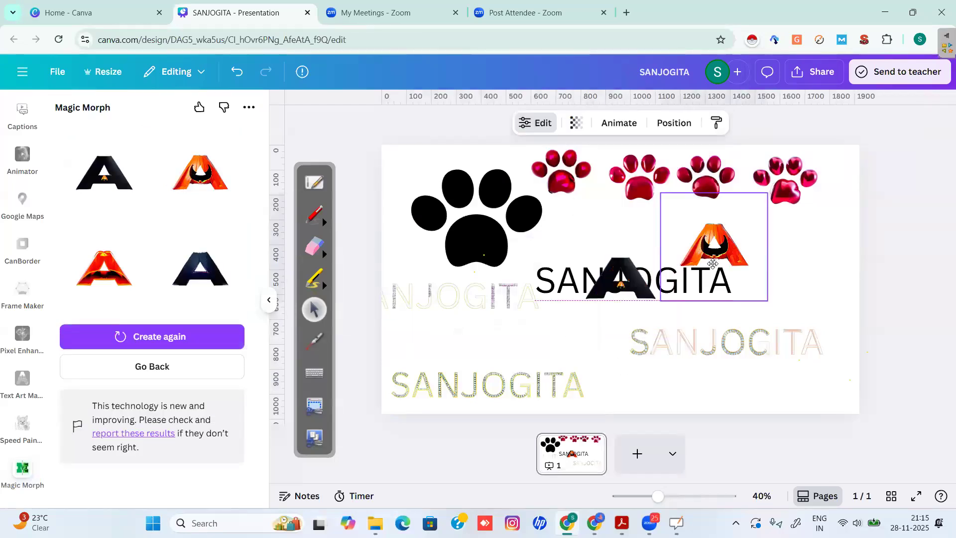
click(105, 271)
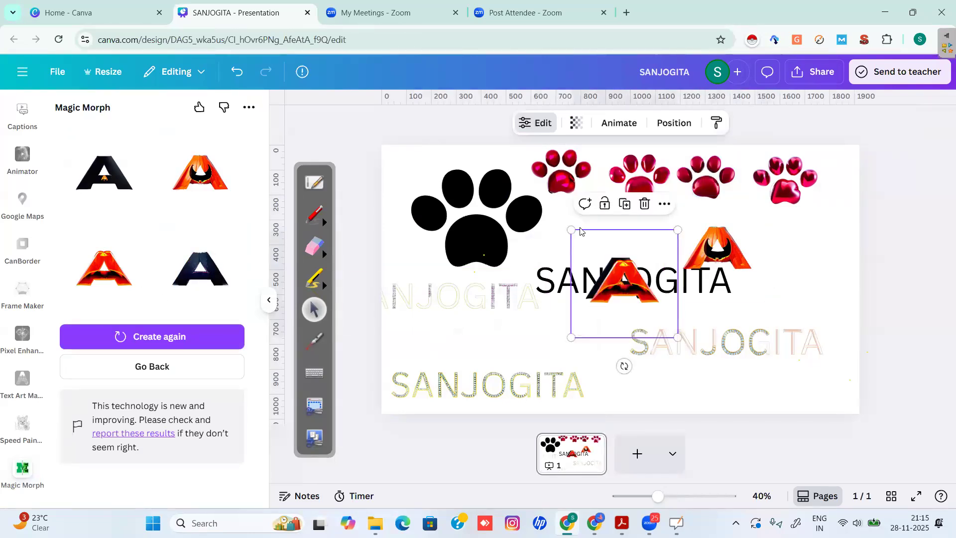
drag(580, 231, 545, 181)
click(713, 249)
drag(713, 249, 720, 244)
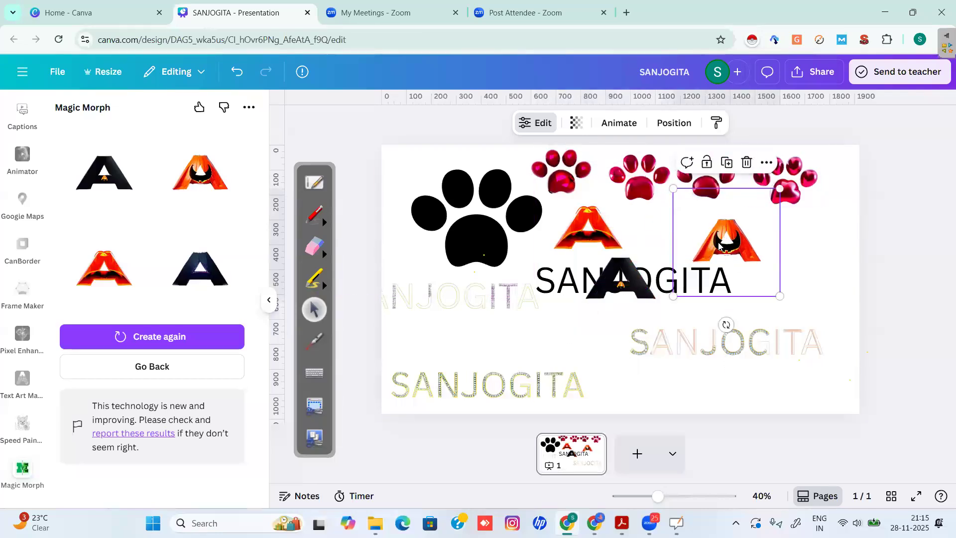
click(158, 373)
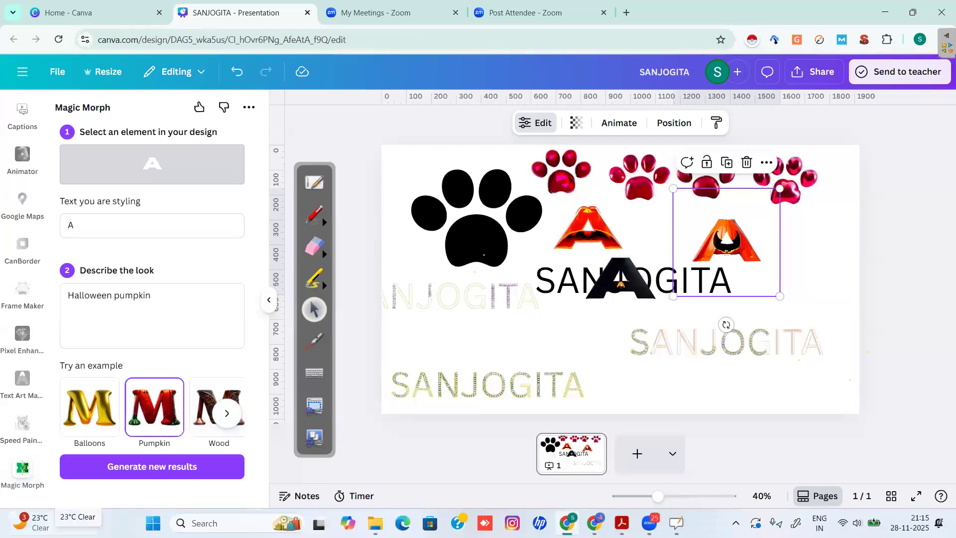
Step: Add a blank second page to the presentation and open the Text Art Maker app
mouse_move(78, 527)
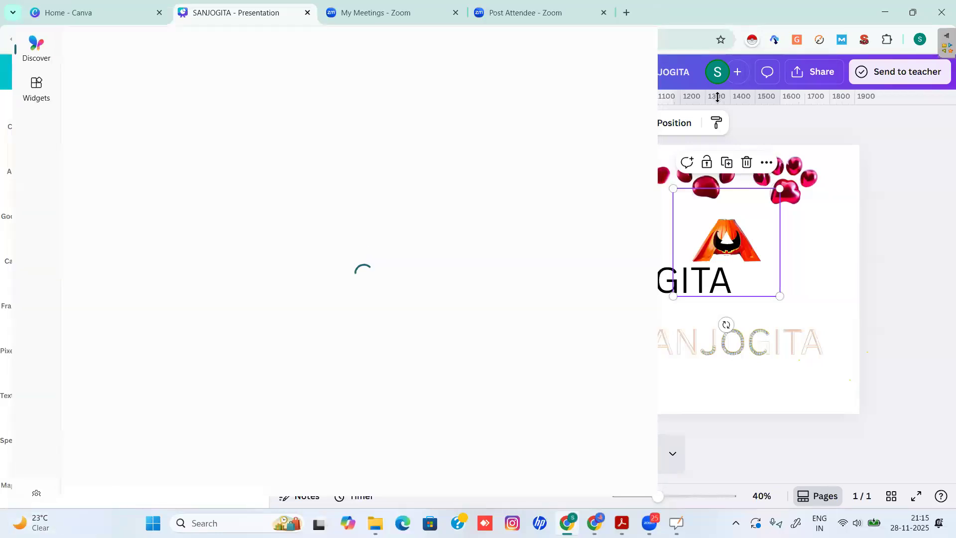
click(749, 123)
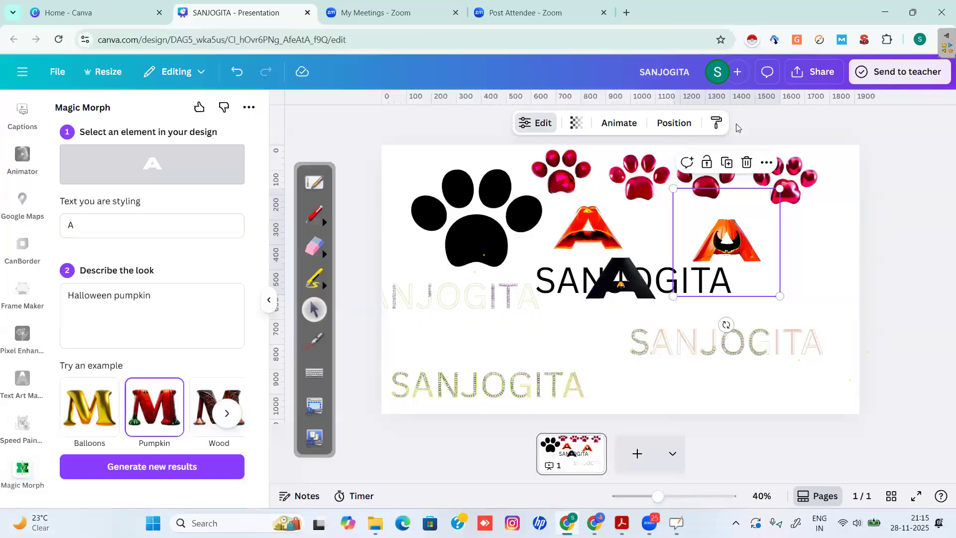
click(637, 453)
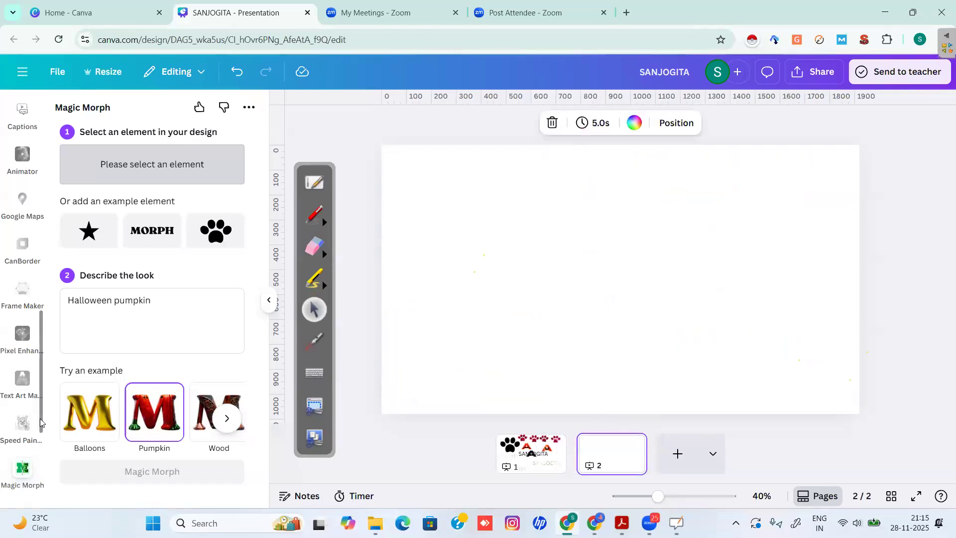
click(22, 382)
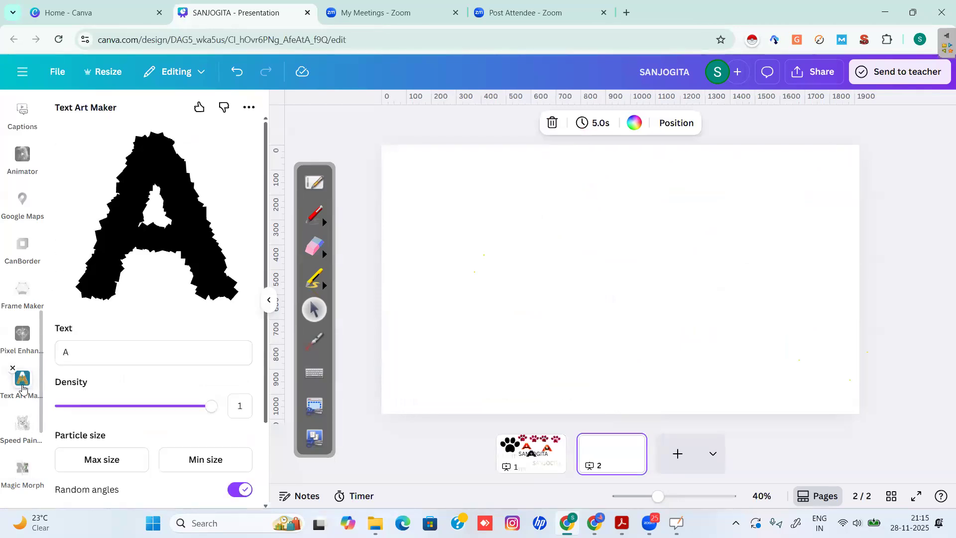
Step: Load the flower picture "images (1)" from Downloads as the Text Art Maker's particle image for the letter "A"
drag(264, 191, 265, 218)
scroll(262, 193, up, 1)
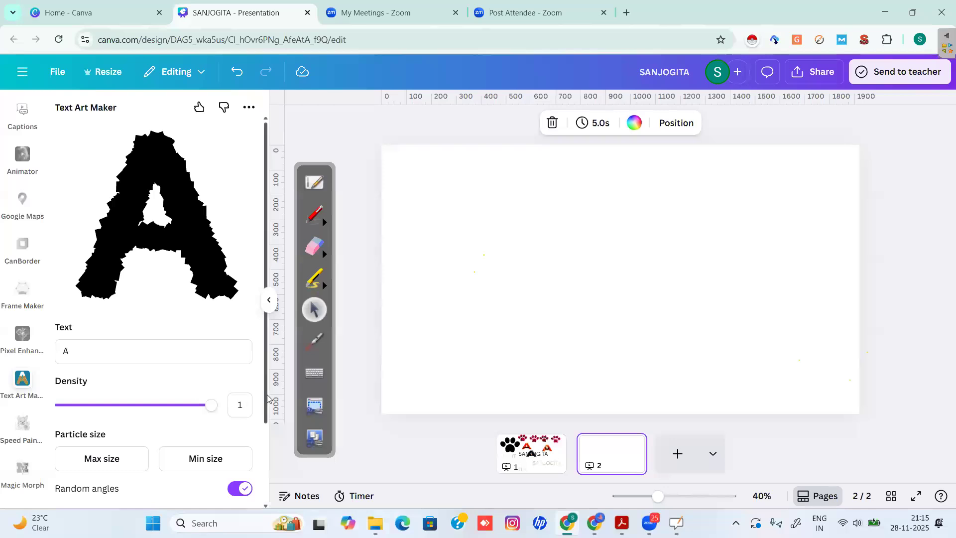
scroll(239, 421, down, 1)
mouse_move(212, 376)
mouse_down()
mouse_move(111, 375)
mouse_move(219, 376)
mouse_up()
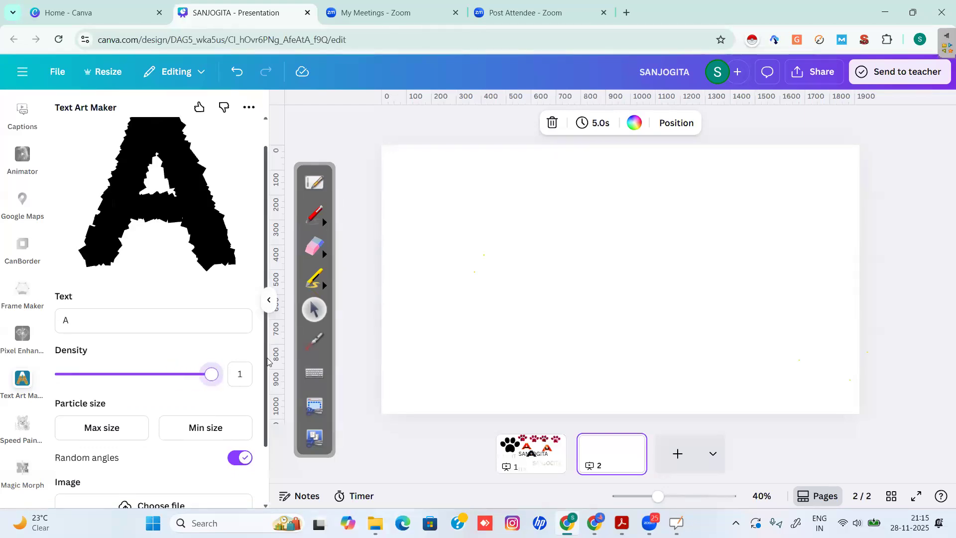
scroll(257, 429, down, 2)
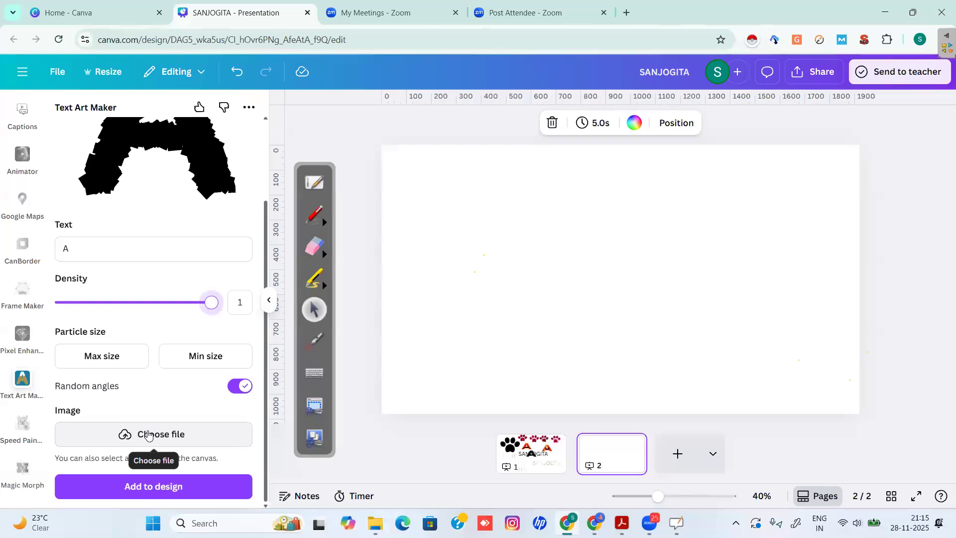
click(148, 435)
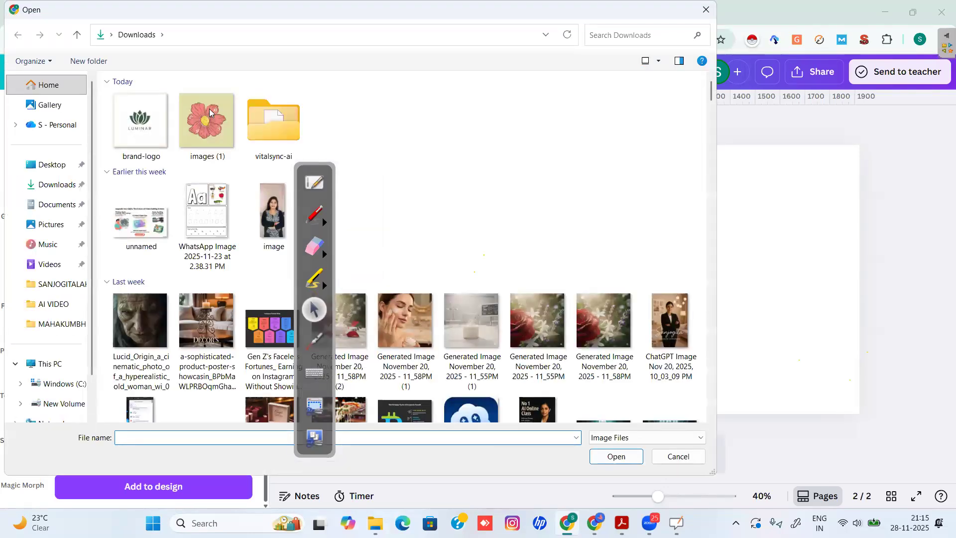
click(209, 109)
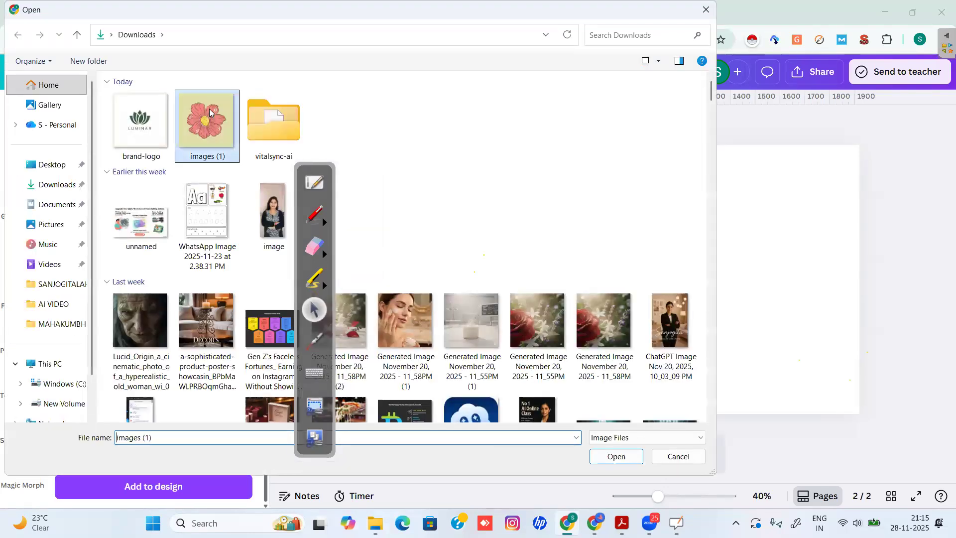
click(616, 456)
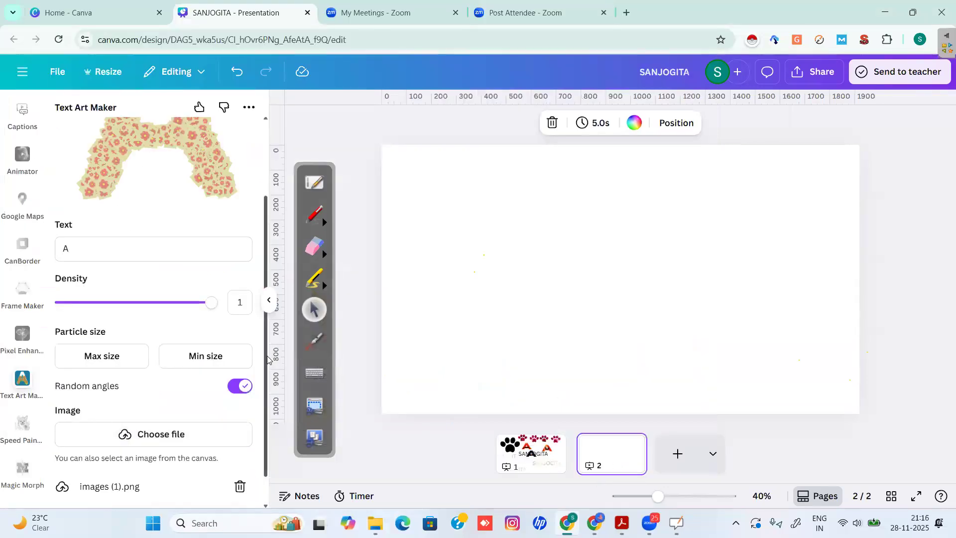
Step: Try a density of 0.6 for the flower-filled letter "A" and set it back to 1
scroll(267, 360, up, 2)
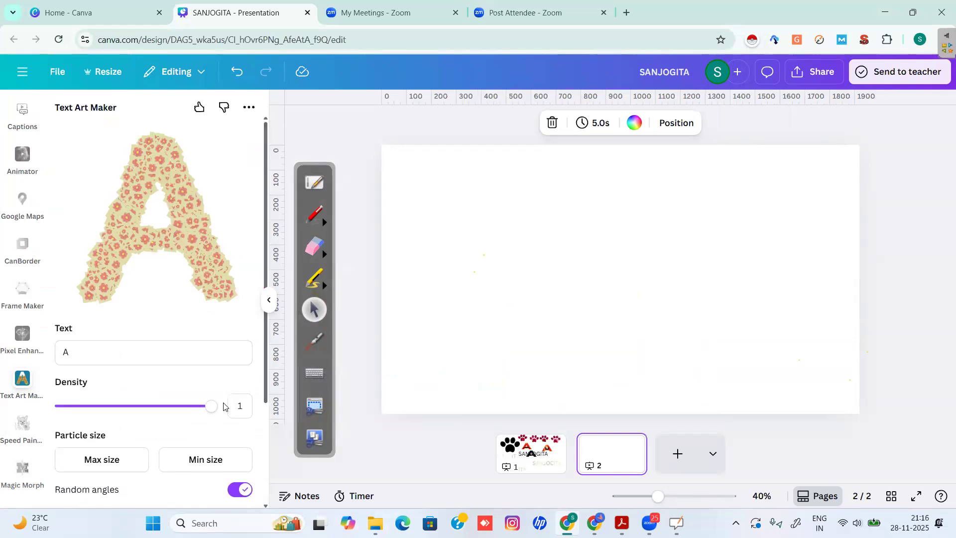
drag(213, 411, 151, 404)
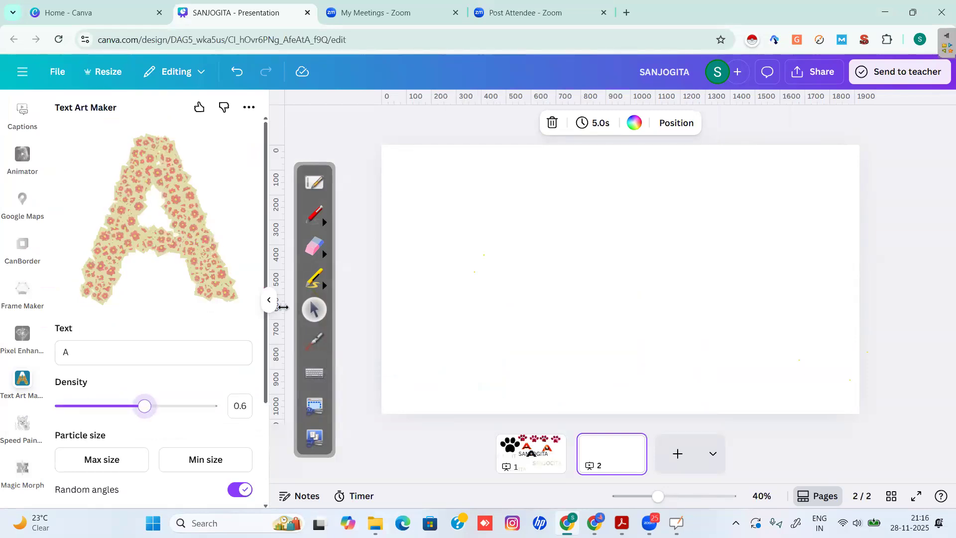
scroll(267, 395, down, 3)
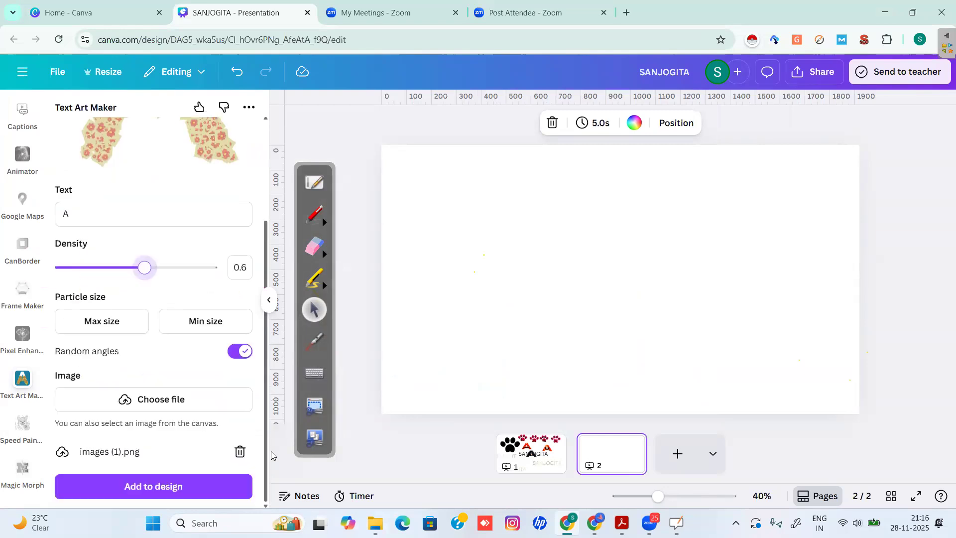
drag(144, 267, 237, 265)
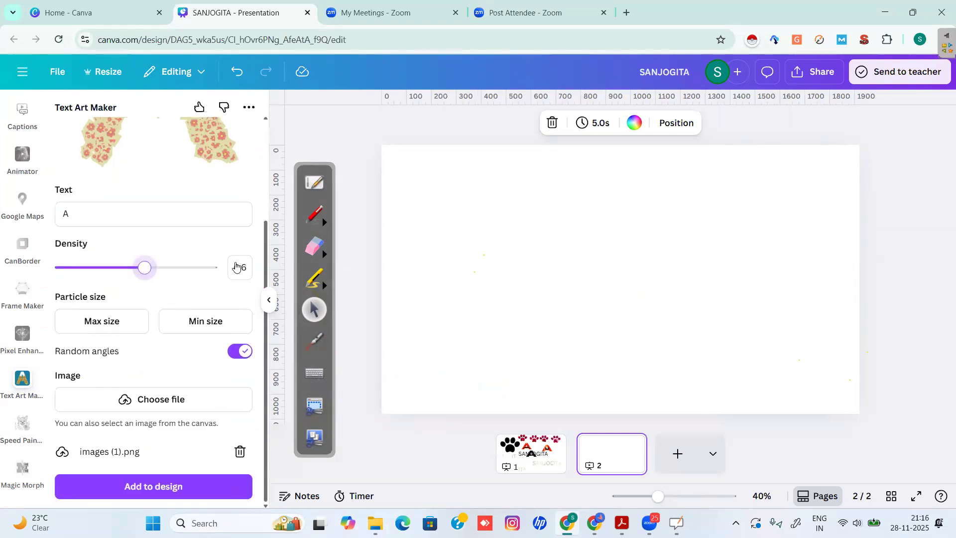
Step: Try a maximum particle size of 5 for the flower letter and review its preview
click(102, 317)
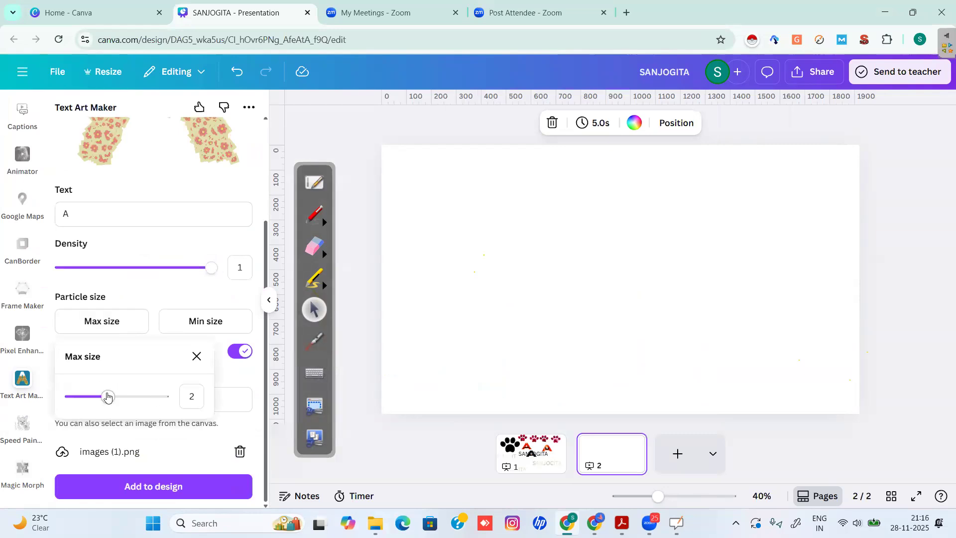
drag(107, 397, 165, 398)
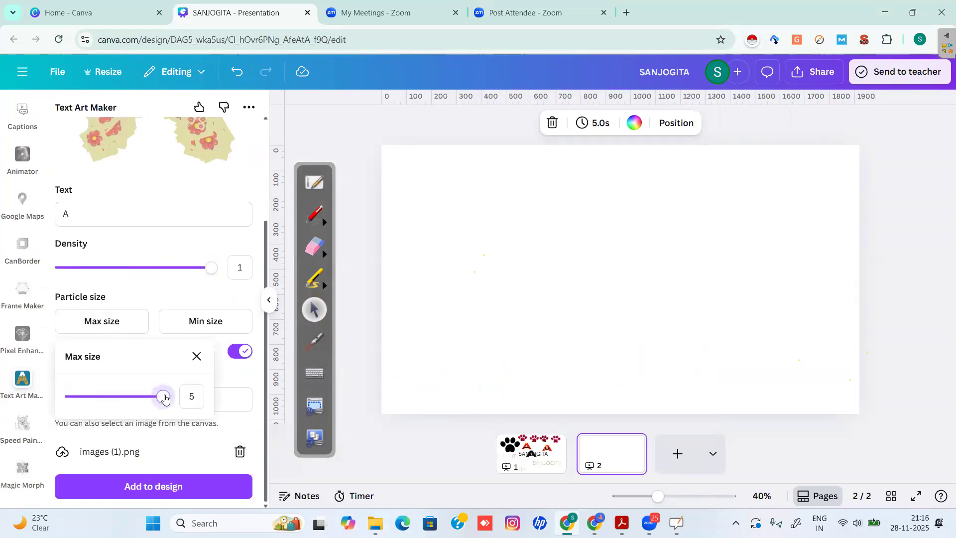
drag(264, 374, 264, 280)
scroll(256, 299, down, 3)
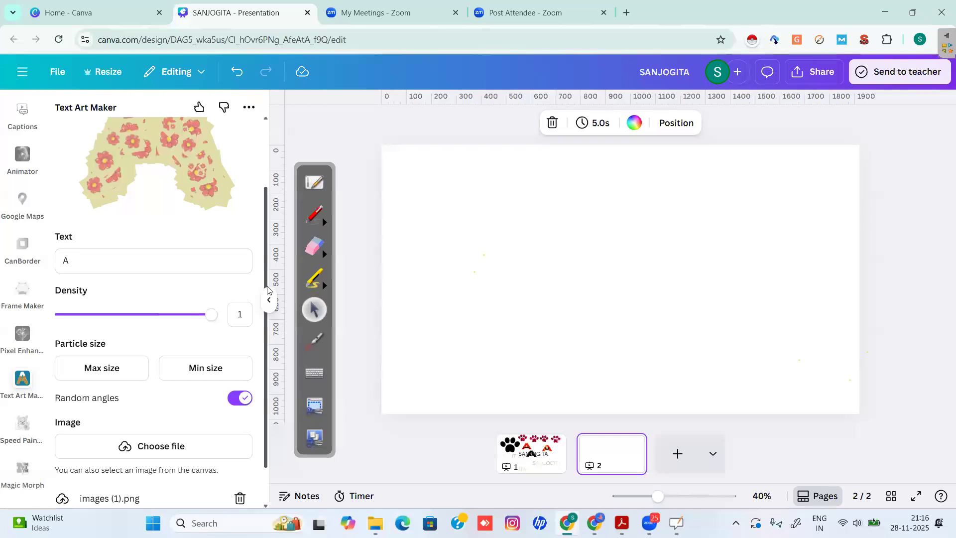
scroll(271, 318, down, 1)
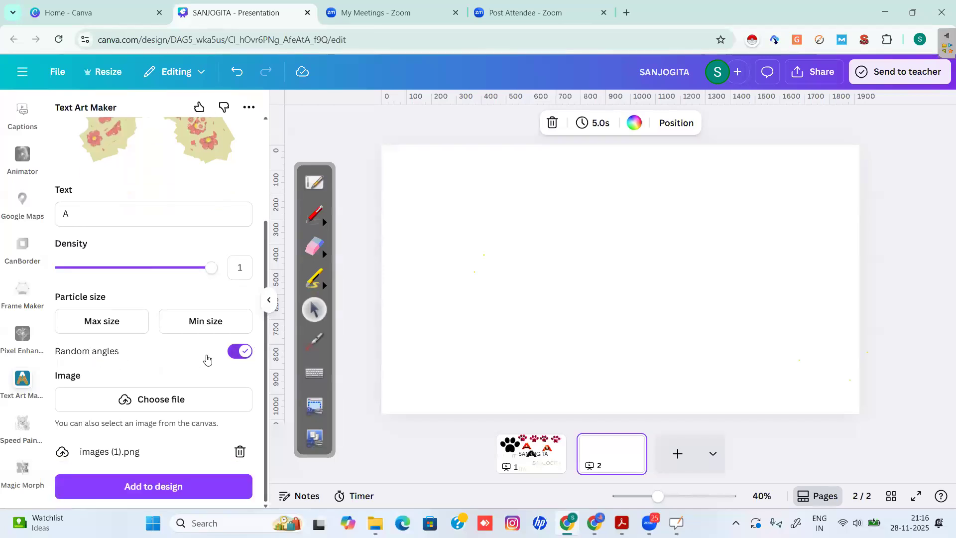
Step: Set the flower letter's maximum particle size to 2.8 and check the minimum particle size setting
click(102, 328)
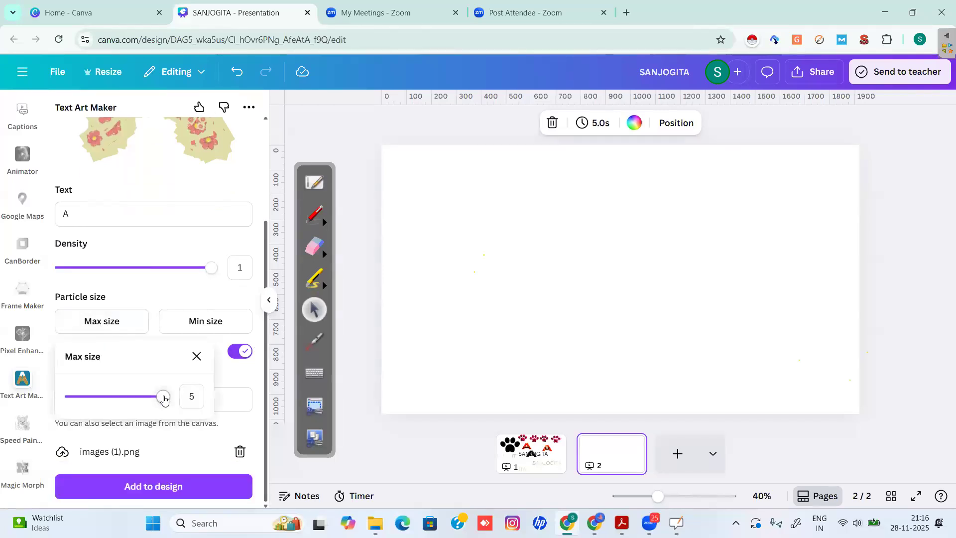
drag(162, 399, 122, 395)
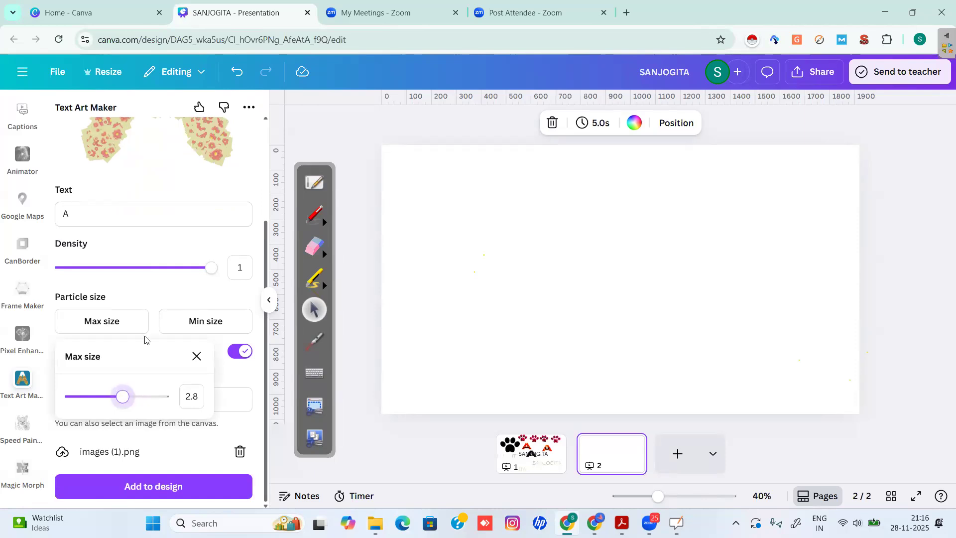
click(212, 322)
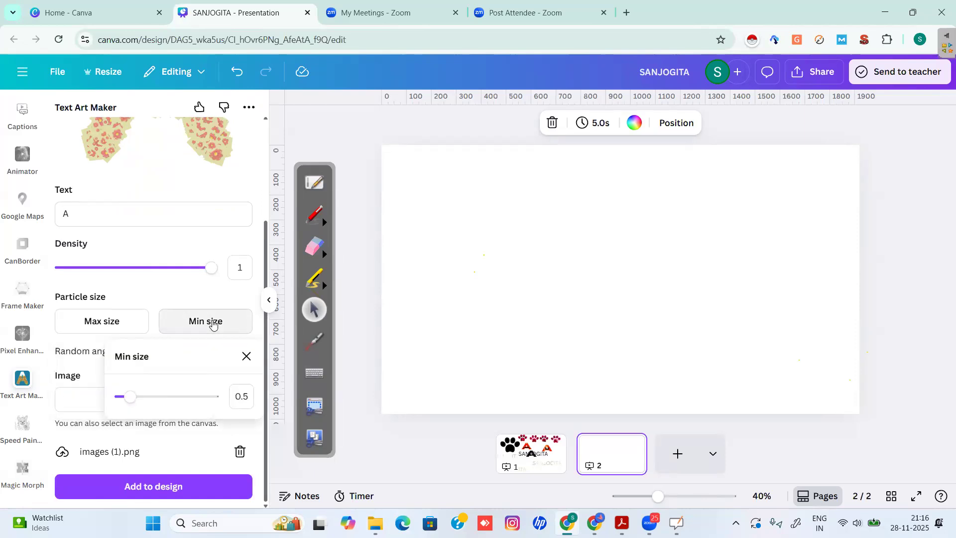
click(260, 179)
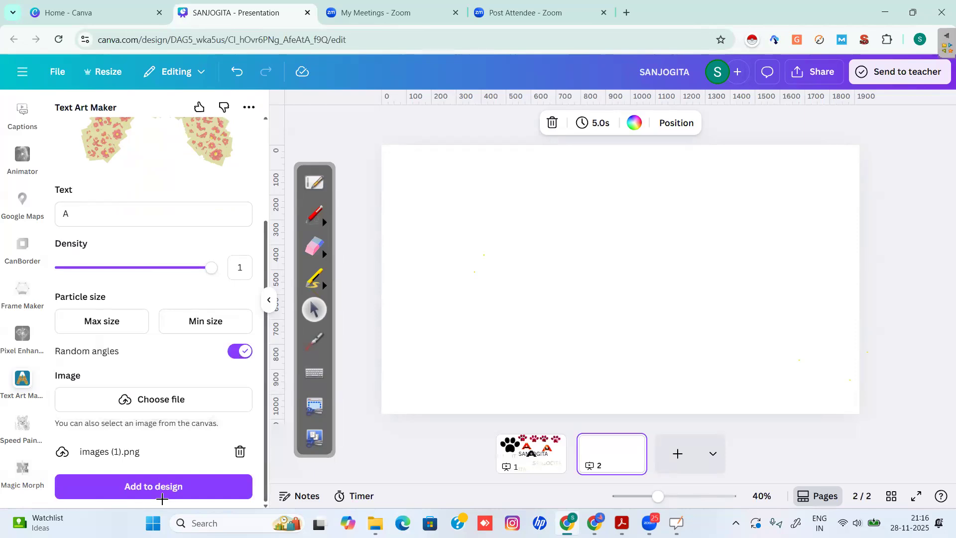
Step: Circle the "Add to design" control with the red annotation pen and switch back to the pointer
click(314, 214)
mouse_move(162, 497)
mouse_down()
mouse_move(195, 481)
mouse_move(135, 518)
mouse_up()
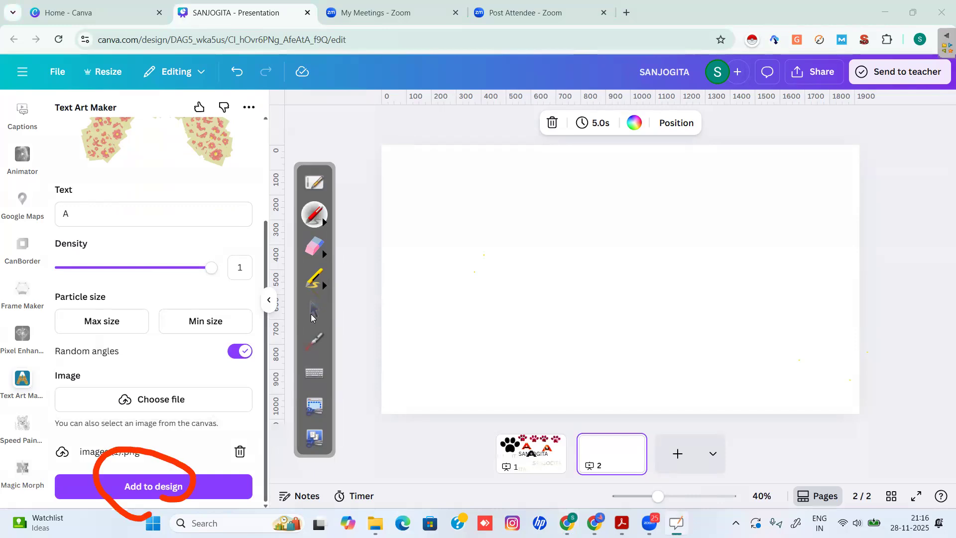
click(312, 313)
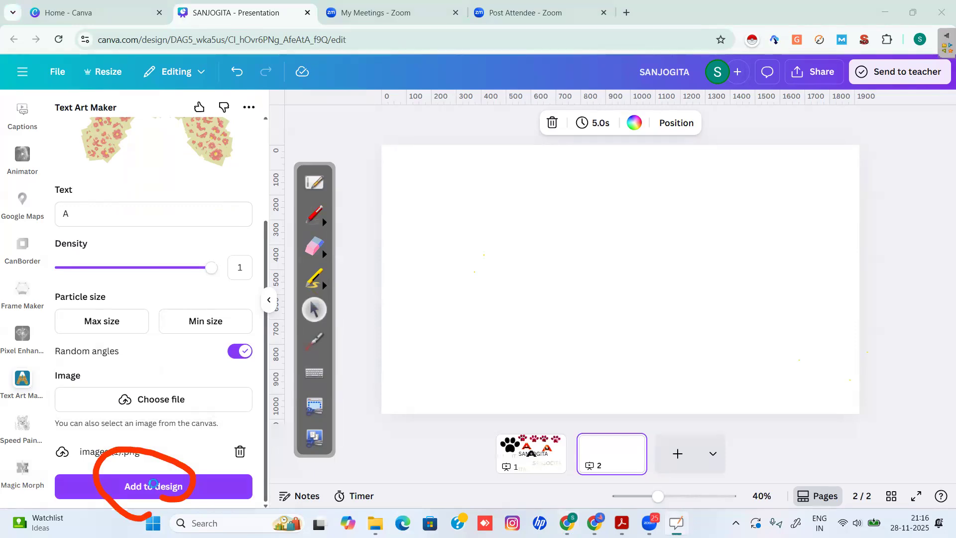
Step: Add the flower-filled letter "A" to the blank second page, enlarge it and place it in the page's left half
click(153, 482)
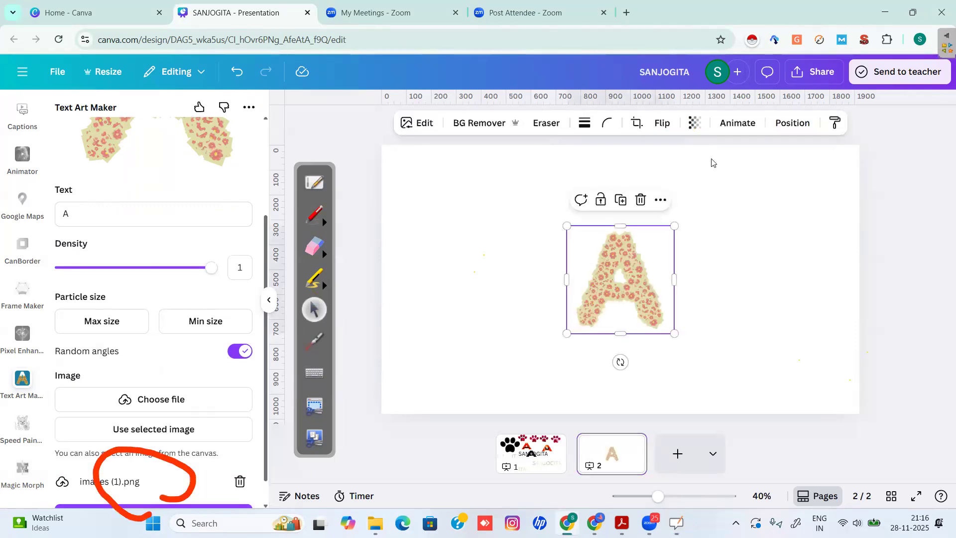
drag(567, 226, 482, 204)
drag(592, 244, 525, 263)
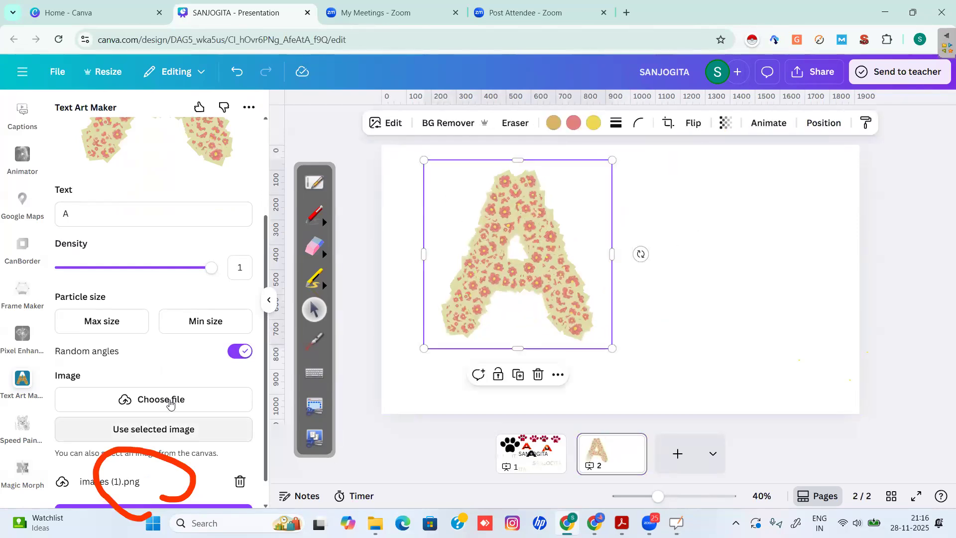
Step: Load the strawberry picture "Untitled (6)" from Downloads as the Text Art Maker fill image
click(170, 403)
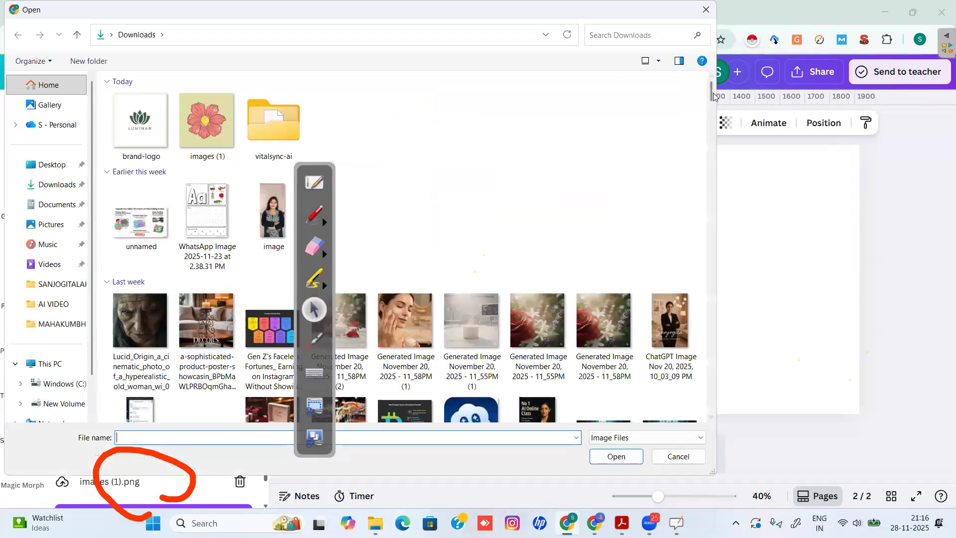
drag(713, 96, 713, 165)
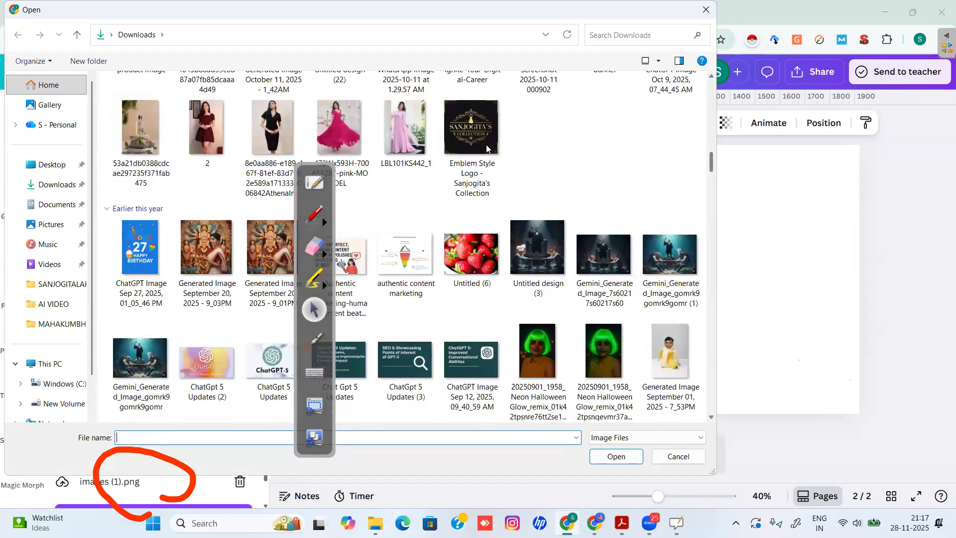
scroll(485, 146, down, 2)
click(469, 146)
click(630, 455)
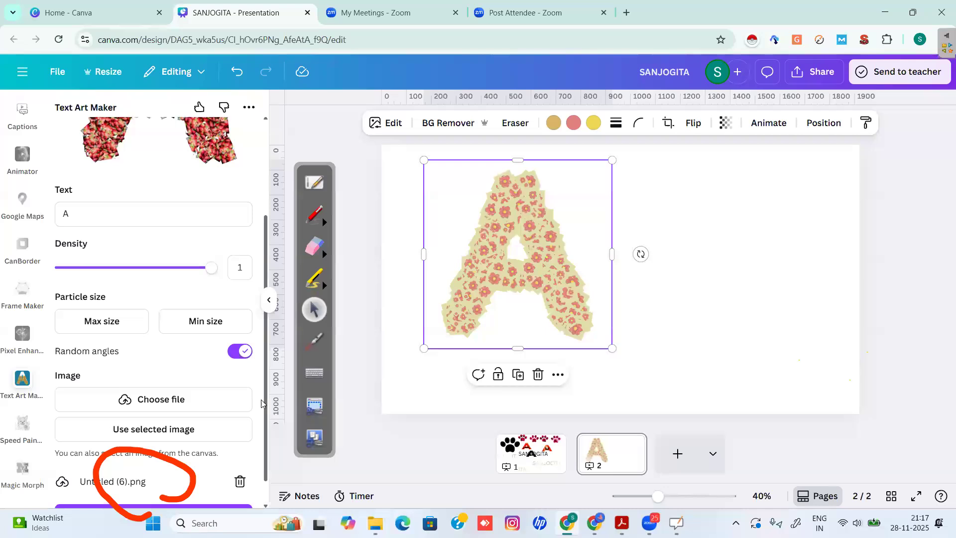
Step: Change the text art letter to "D" and add the strawberry-filled letter to the page
drag(266, 409, 270, 301)
double_click(53, 357)
text(D)
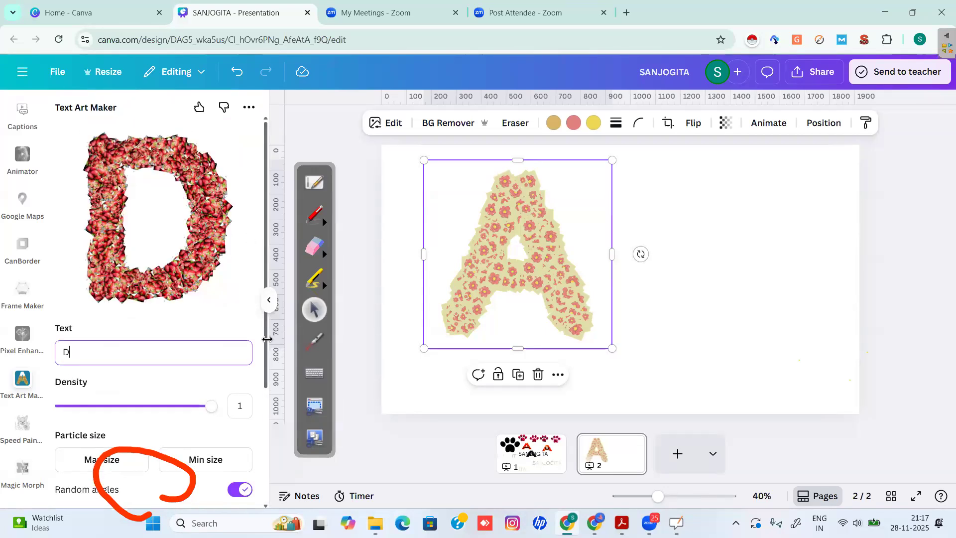
scroll(197, 503, down, 3)
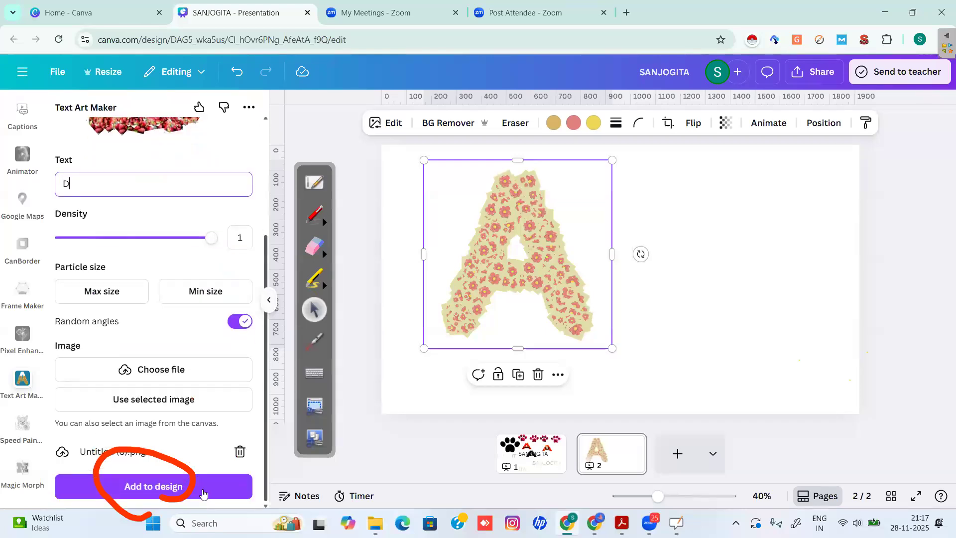
click(203, 487)
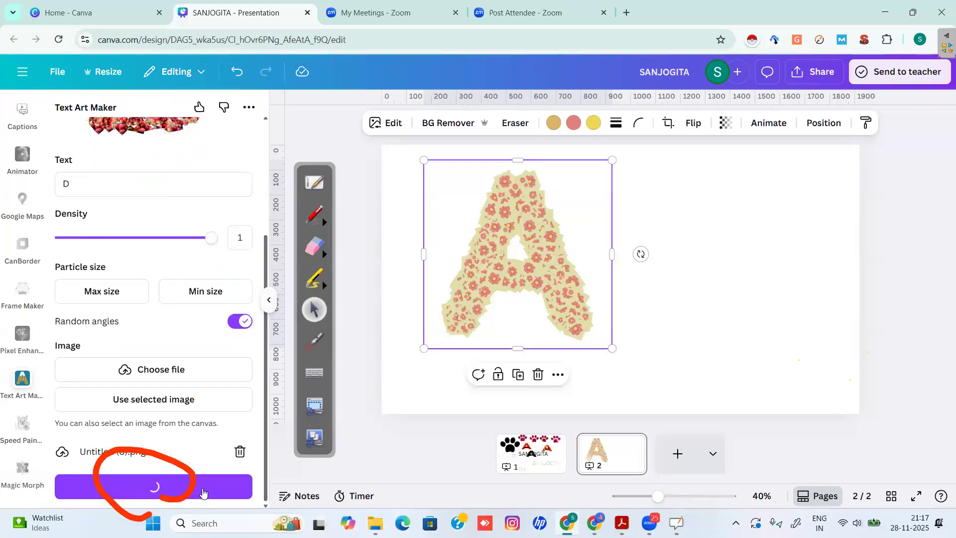
Step: Place the strawberry "D" at the page's left edge and shrink the flower "A" to sit beside it at matching height
drag(598, 234, 413, 184)
click(547, 237)
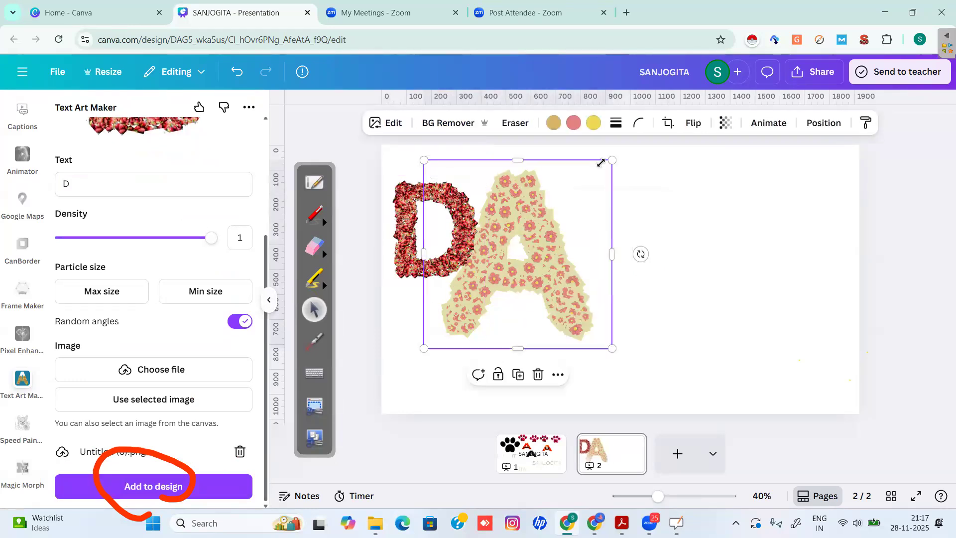
drag(612, 160, 592, 207)
drag(589, 298, 576, 284)
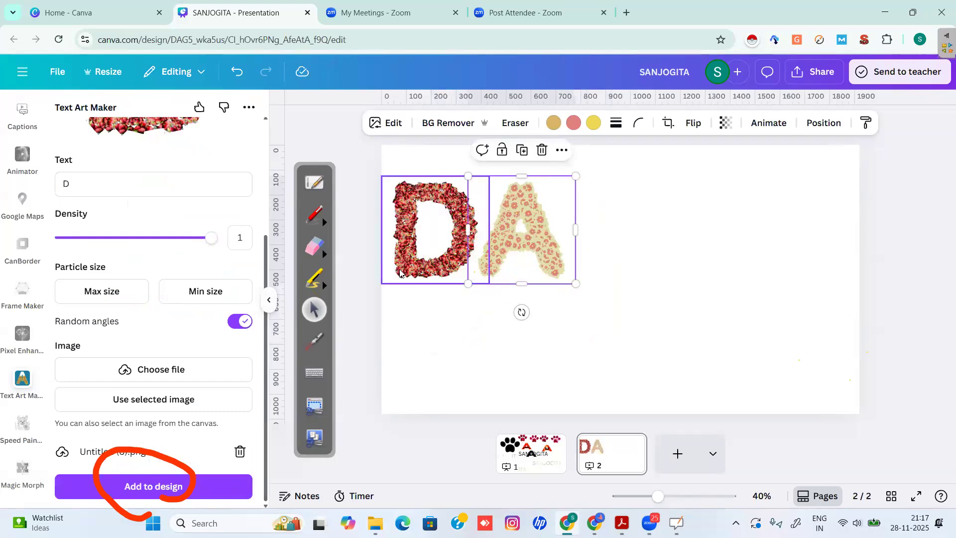
Step: Erase the red annotation circle from the app panel and switch back to the pointer
click(400, 272)
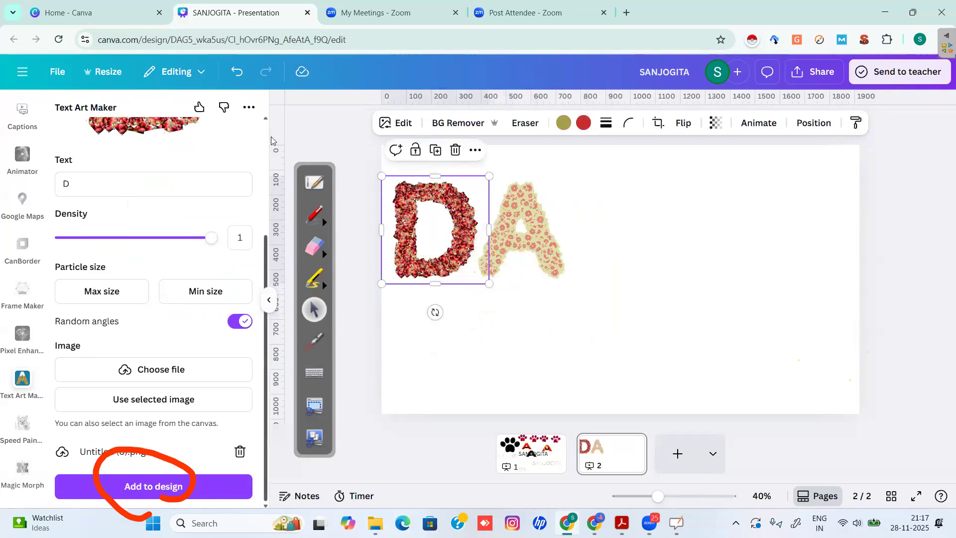
scroll(189, 171, up, 1)
scroll(189, 172, up, 3)
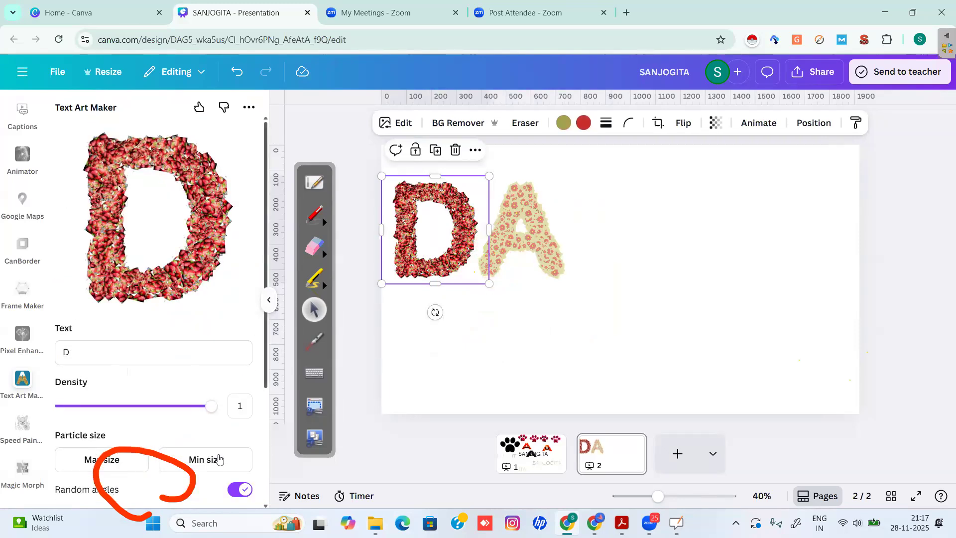
click(314, 246)
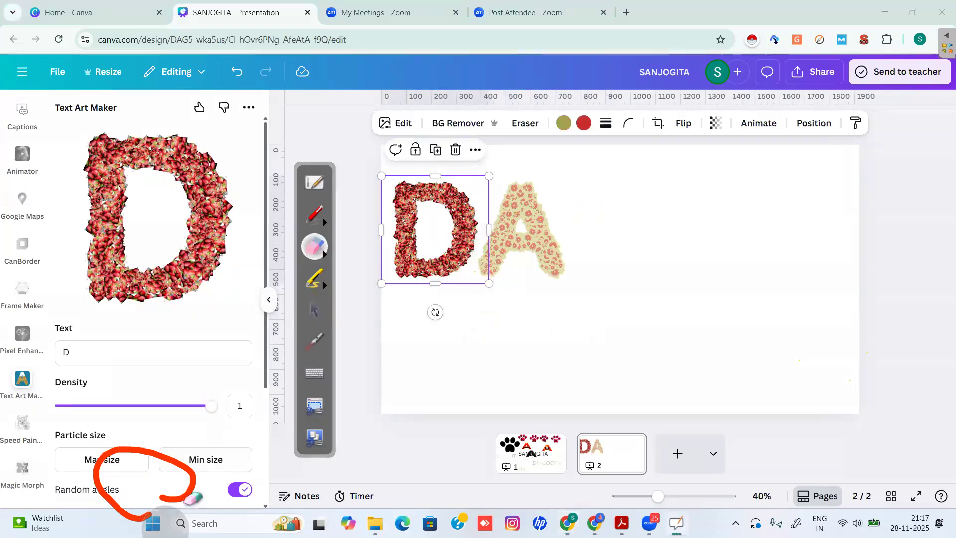
mouse_move(184, 493)
mouse_down()
mouse_move(107, 456)
mouse_move(165, 504)
mouse_up()
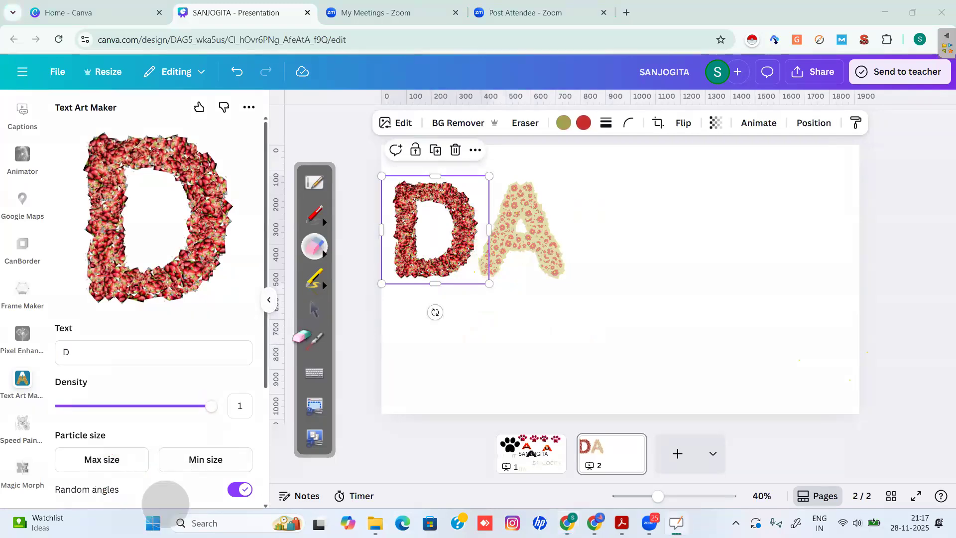
click(314, 309)
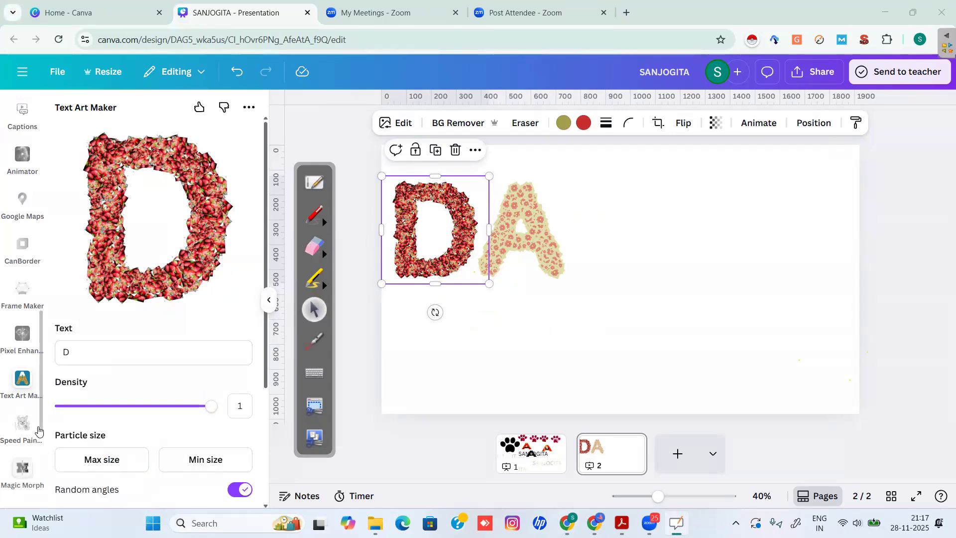
Step: Find the TypeGradient app among the installed apps and open it
scroll(42, 279, up, 1)
scroll(22, 278, up, 4)
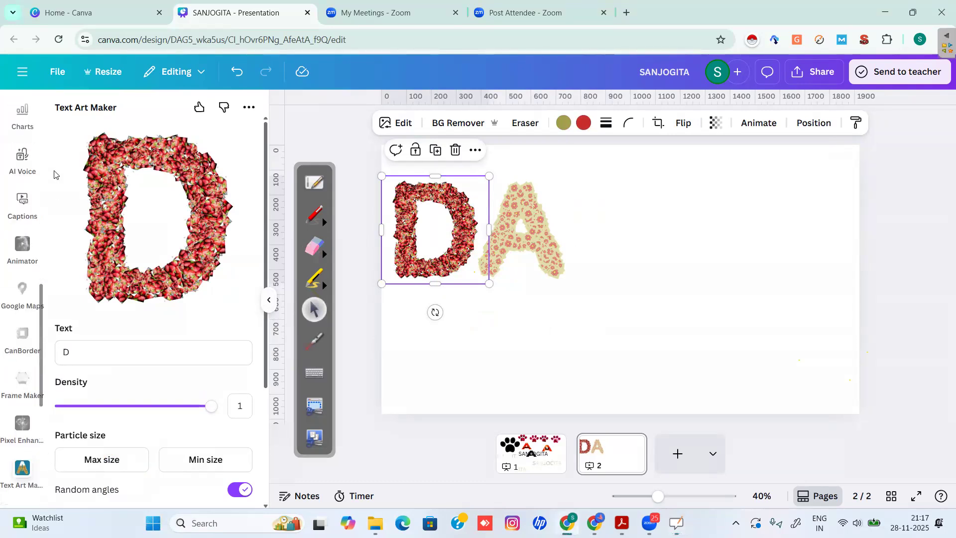
scroll(22, 279, down, 5)
scroll(42, 438, down, 2)
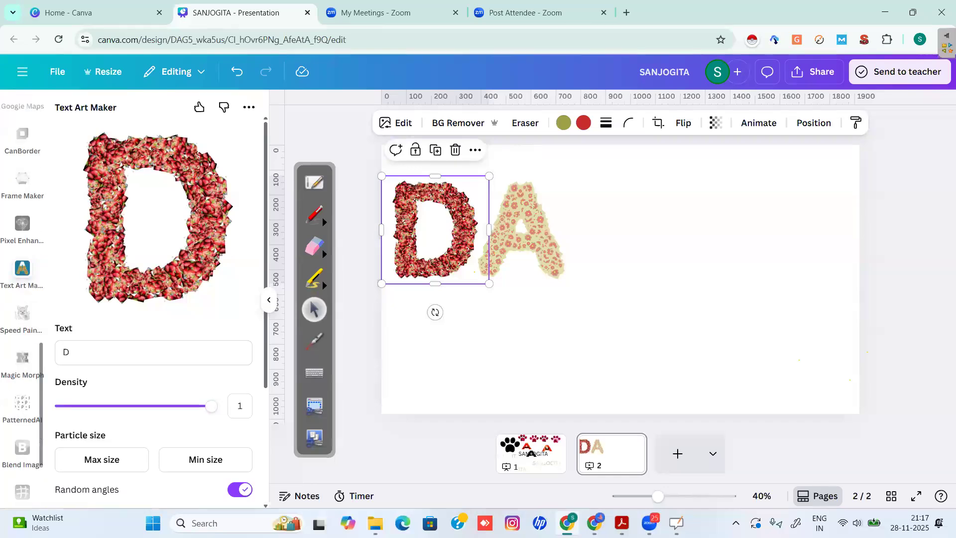
scroll(35, 458, down, 5)
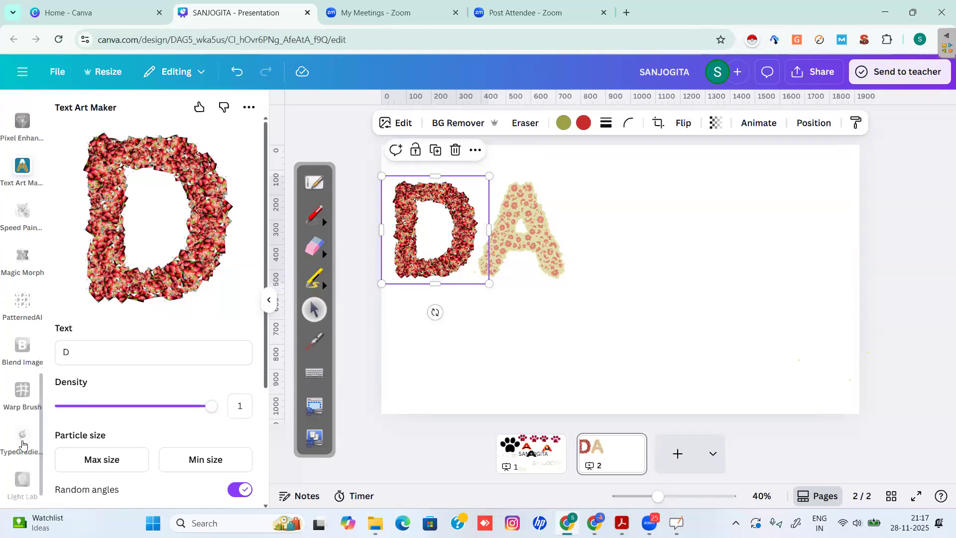
click(22, 440)
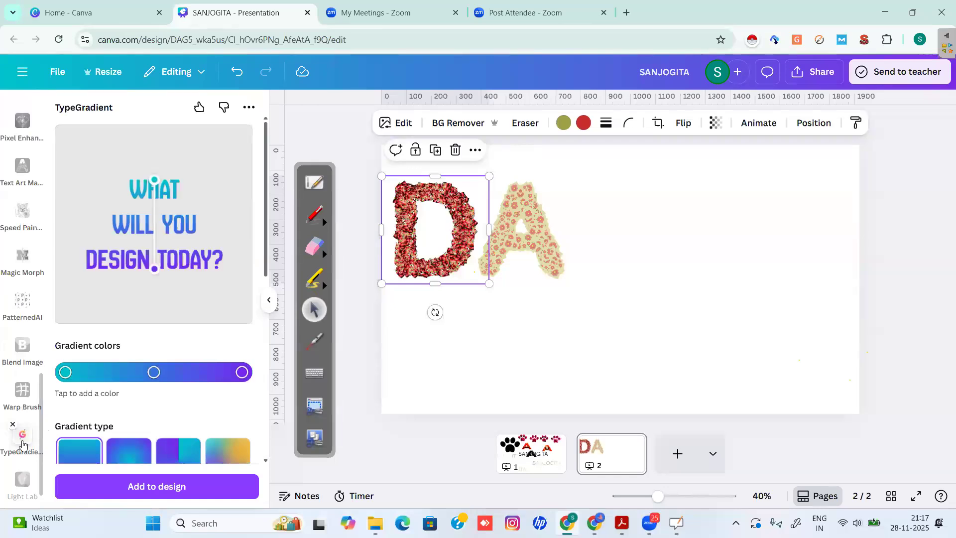
Step: Replace the TypeGradient sample text with three lines: "Last Day", "Sale" and "70% Off"
drag(267, 212, 265, 358)
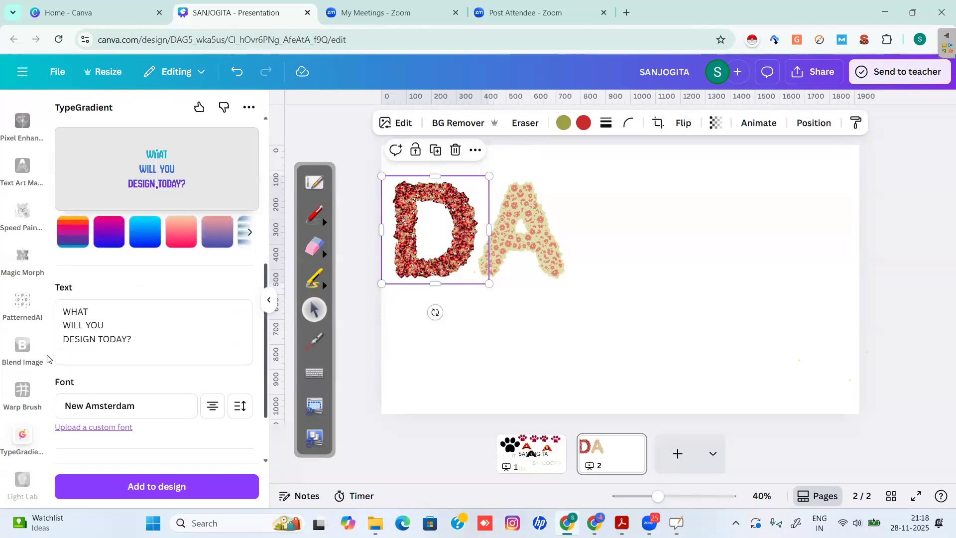
drag(134, 342, 43, 351)
drag(62, 282, 62, 283)
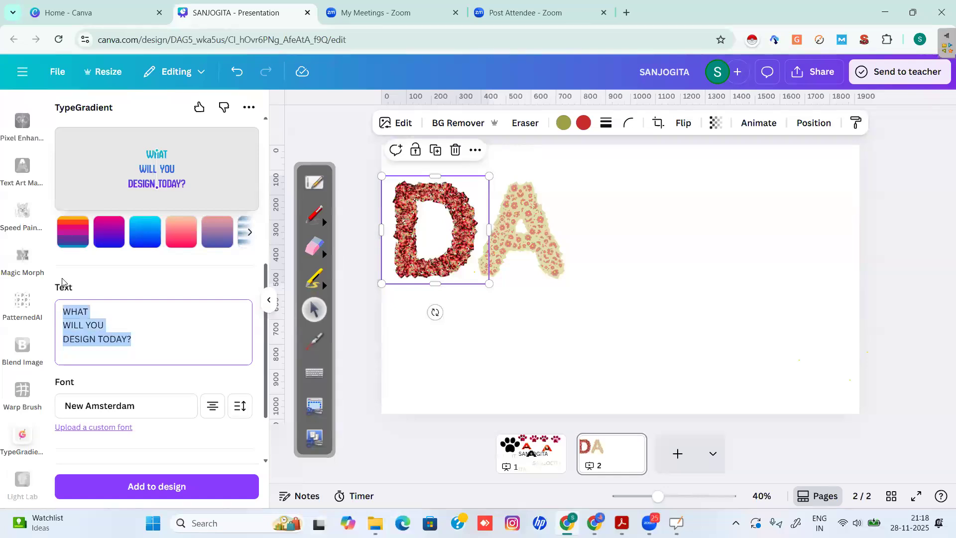
text(Last Day)
key(Return)
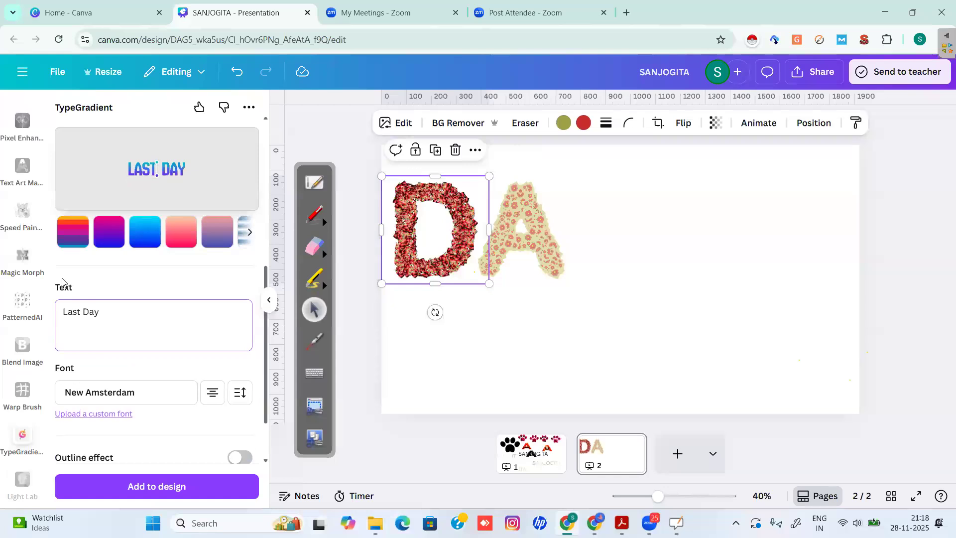
text(Sale)
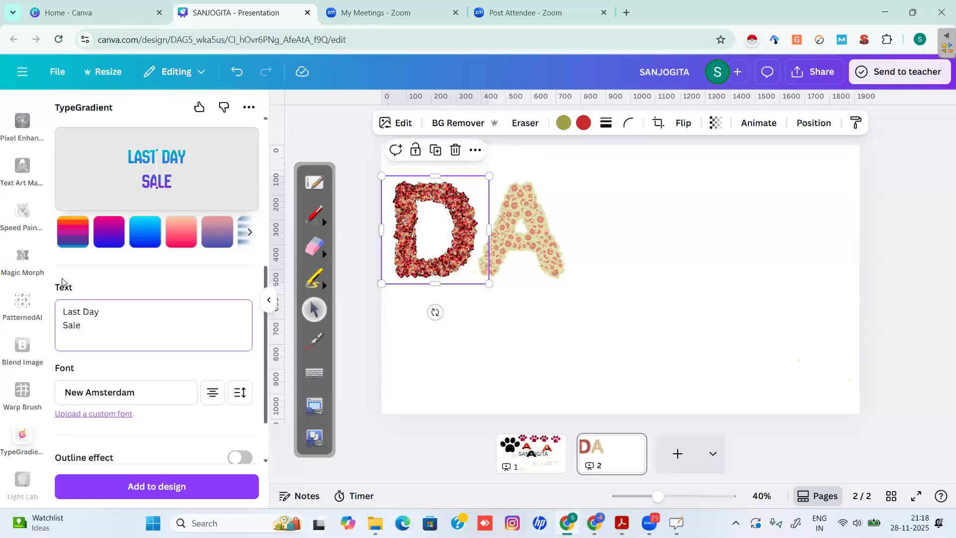
key(Return)
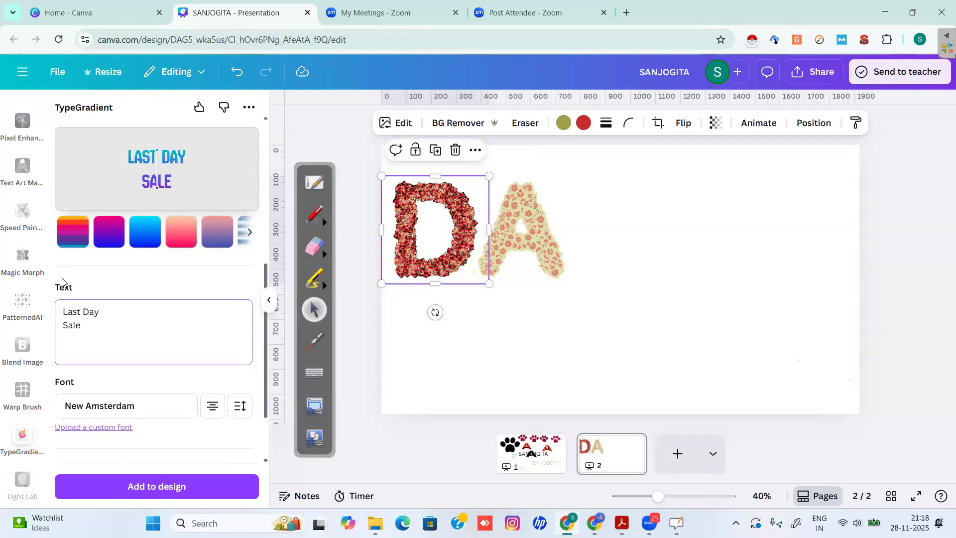
text(7)
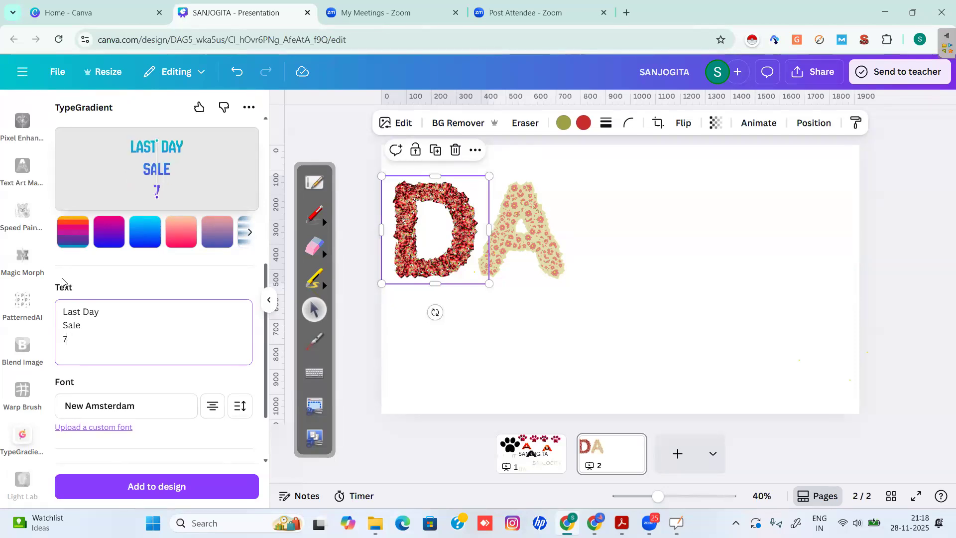
text(-0% Off)
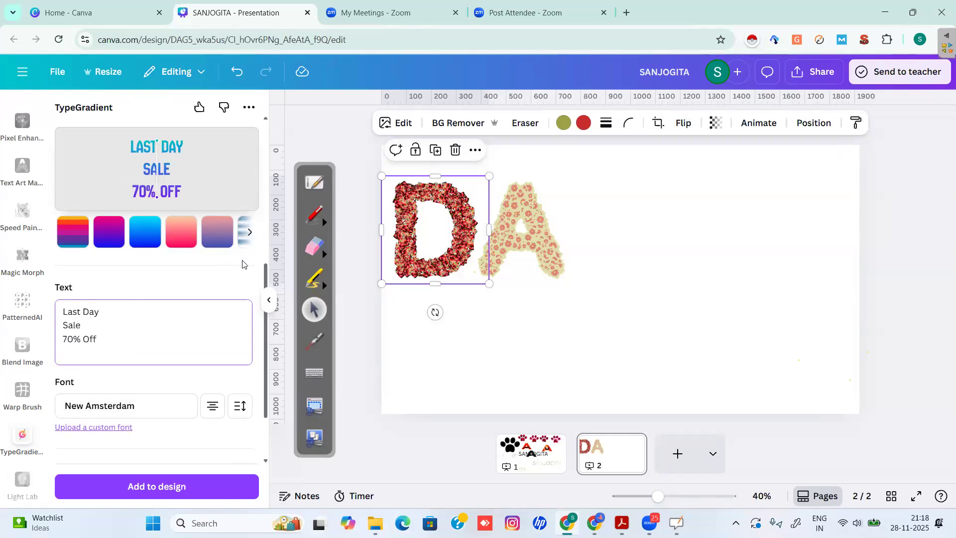
Step: Mark the "Gradient type" heading with the red annotation pen and switch back to the pointer
drag(266, 270, 264, 131)
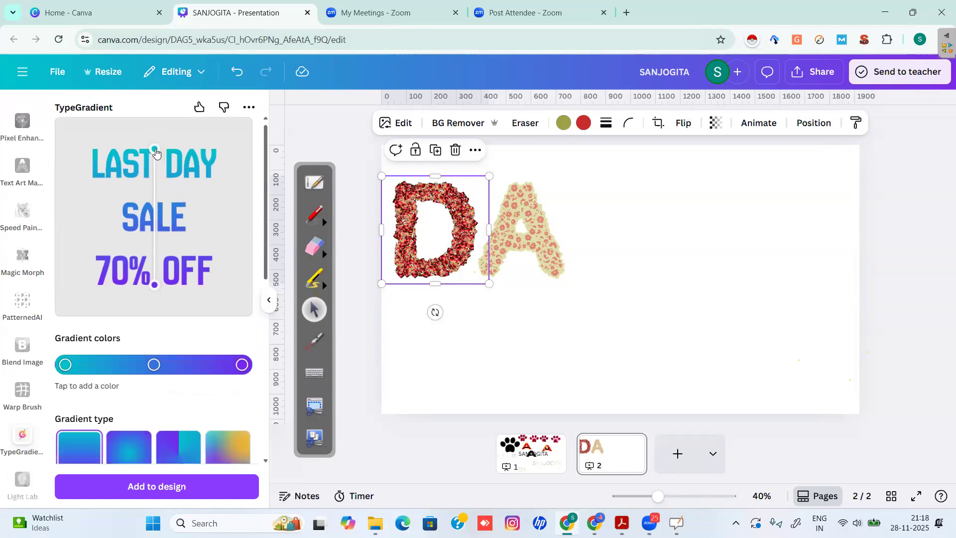
click(314, 215)
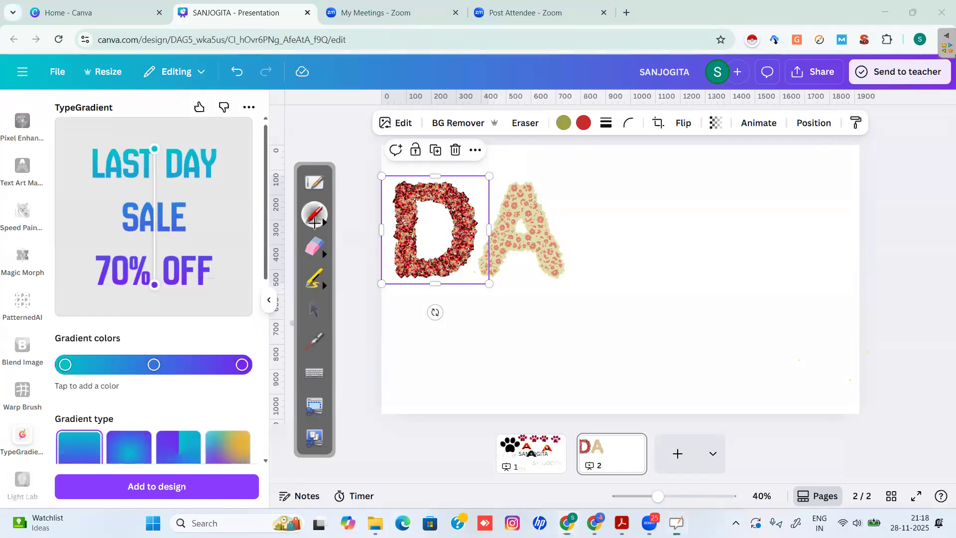
drag(117, 418, 53, 415)
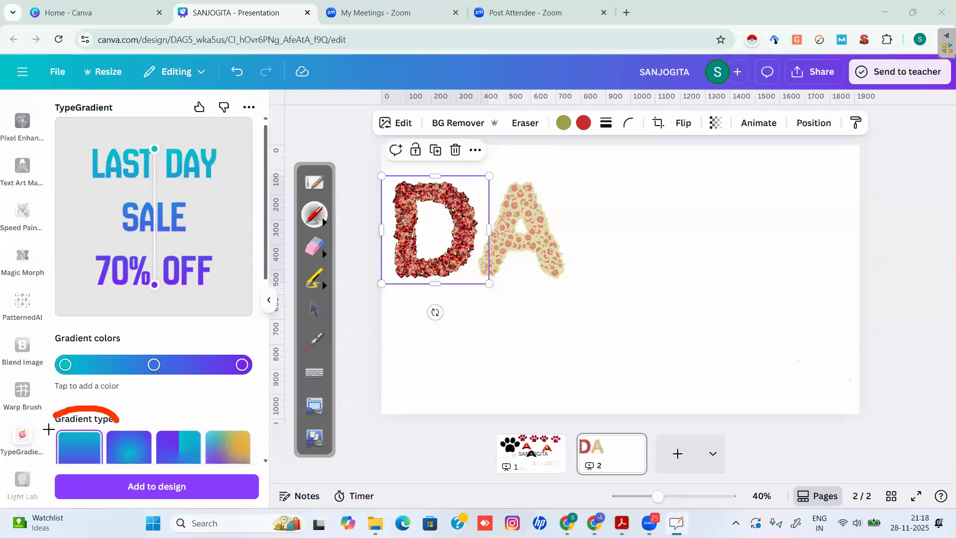
click(317, 305)
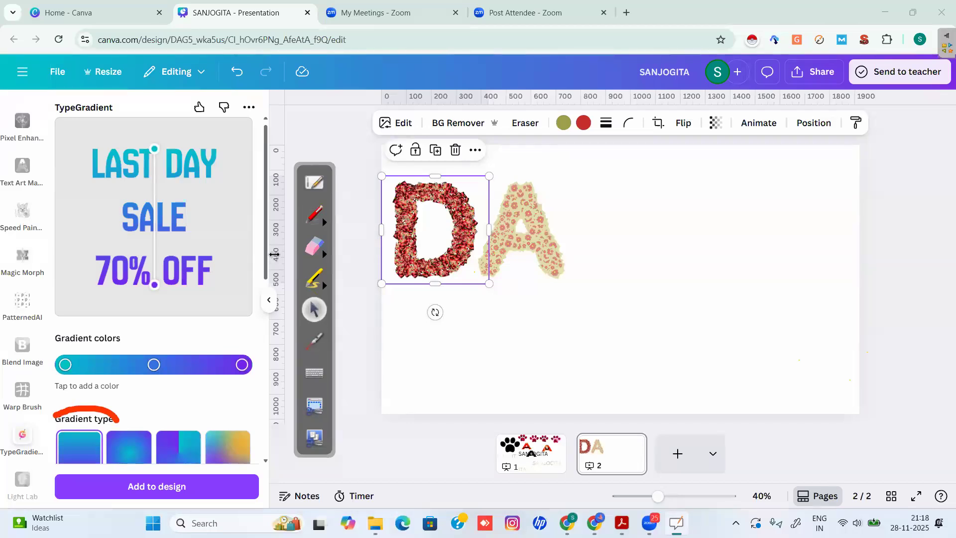
Step: Circle the Linear gradient type in red and draw a vertical stroke along the gradient direction on the preview
scroll(269, 290, down, 3)
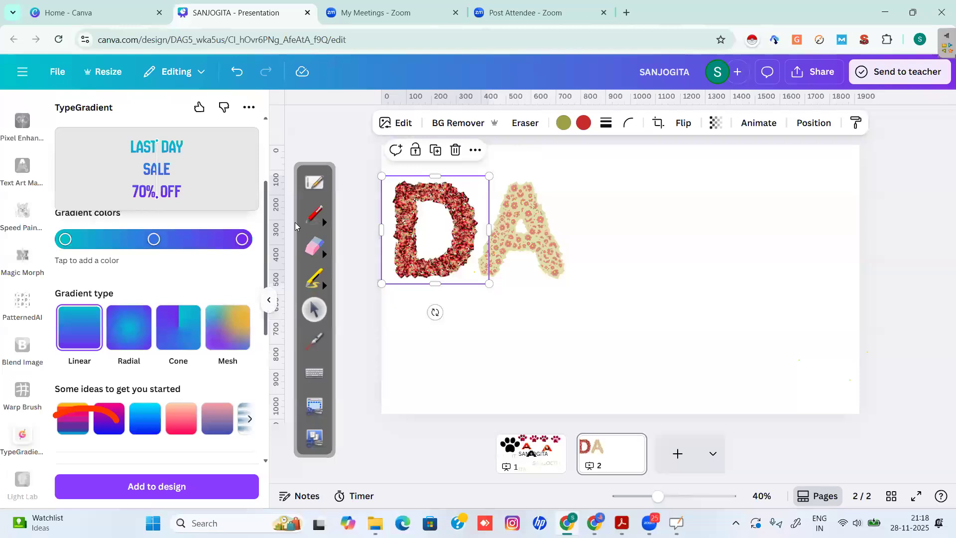
click(314, 214)
drag(85, 348, 95, 352)
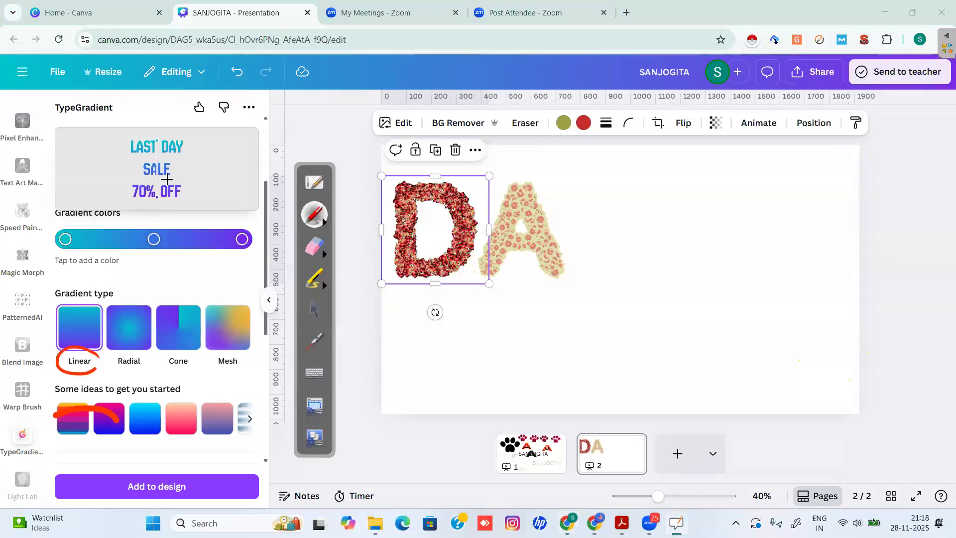
drag(156, 140, 153, 197)
Step: Mark the Radial type, the preview and the Mesh type in red, erase these marks and return to the pointer
drag(113, 366, 148, 364)
click(178, 171)
drag(183, 156, 184, 159)
mouse_move(161, 192)
mouse_down()
mouse_move(189, 175)
mouse_move(192, 158)
mouse_move(229, 193)
mouse_up()
mouse_move(201, 163)
mouse_down()
mouse_move(231, 162)
mouse_move(224, 191)
mouse_move(216, 175)
mouse_up()
mouse_move(215, 173)
mouse_down()
mouse_move(208, 183)
mouse_move(204, 175)
mouse_move(207, 189)
mouse_up()
mouse_move(222, 322)
mouse_down()
mouse_move(224, 332)
mouse_move(235, 319)
mouse_move(128, 322)
mouse_move(199, 171)
mouse_move(154, 238)
mouse_move(274, 318)
mouse_up()
click(314, 245)
click(315, 312)
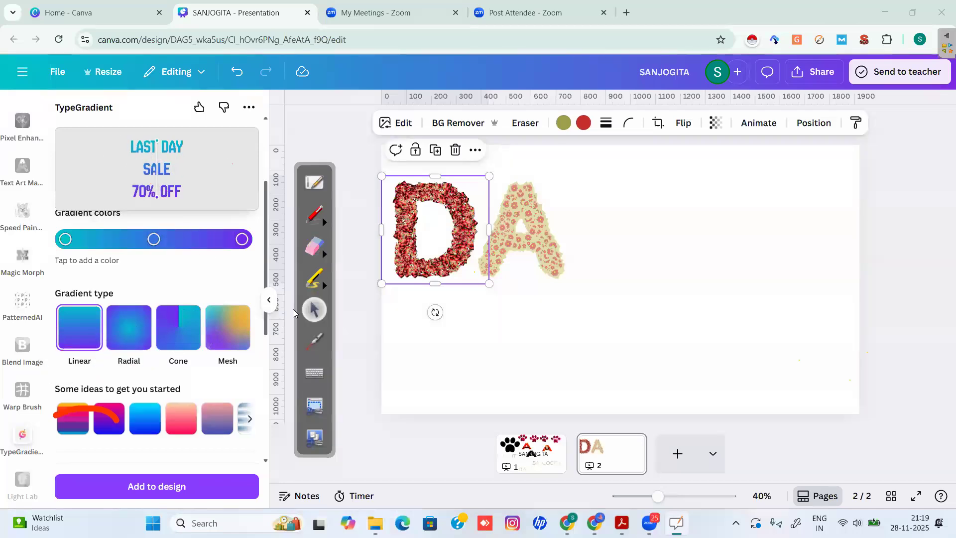
Step: Set the sale text's gradient type to Radial
click(293, 309)
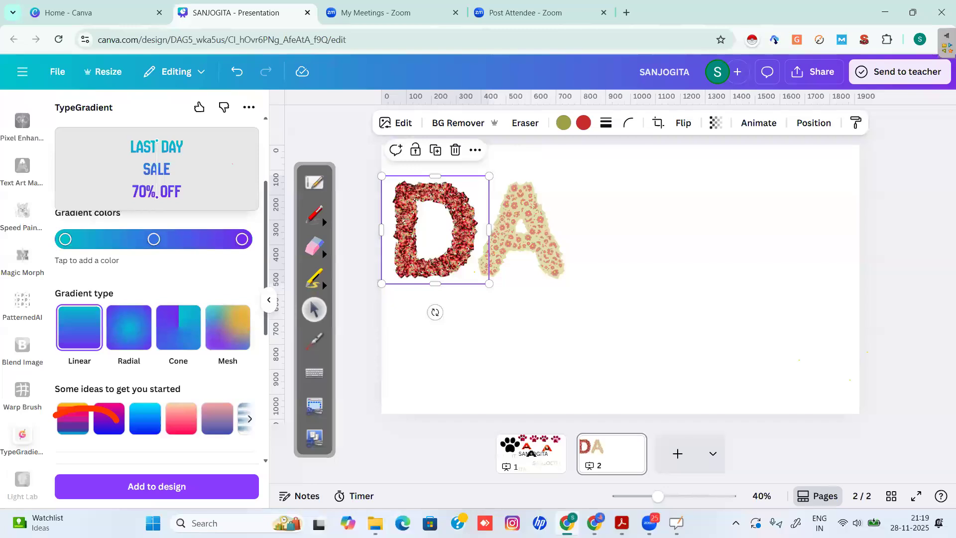
click(129, 328)
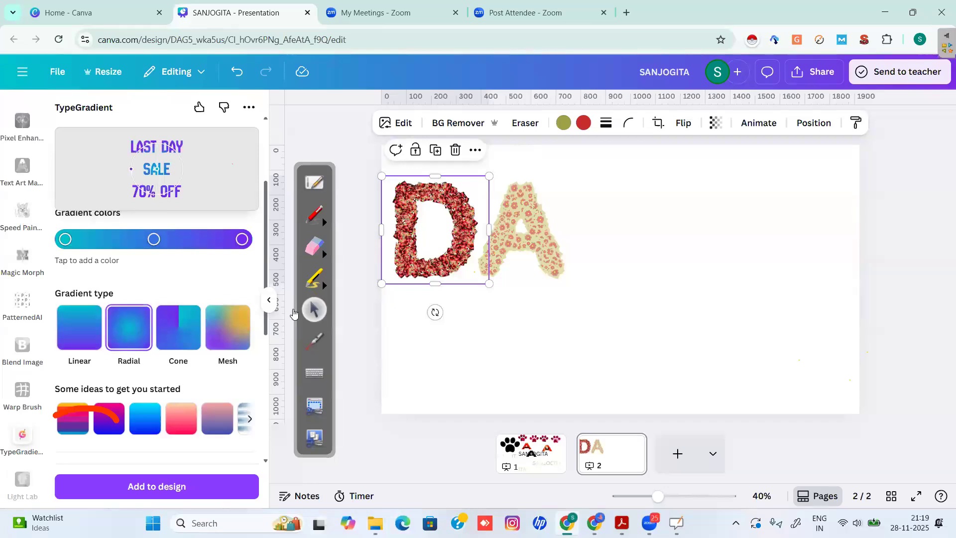
Step: Try the Cone and Mesh gradient types on the sale text and set the type to Linear
click(178, 327)
click(227, 328)
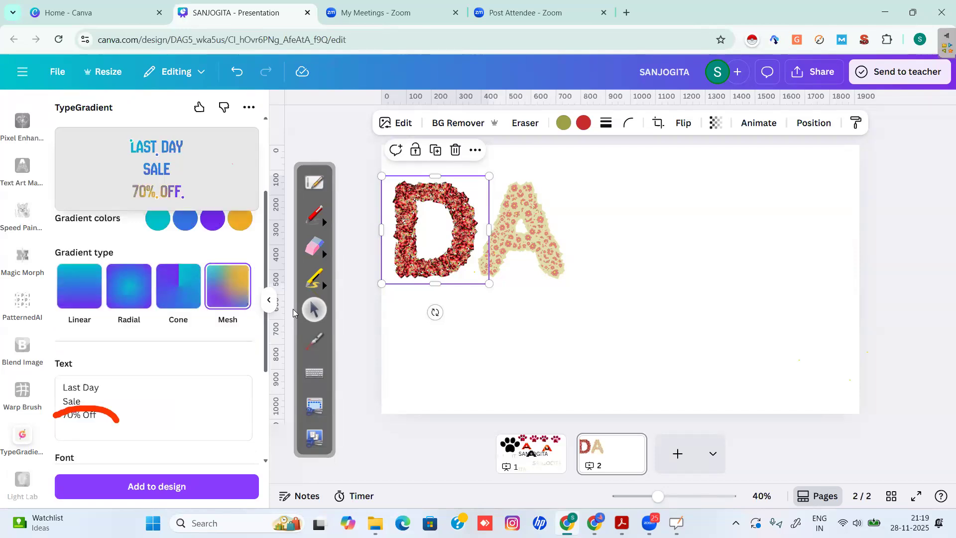
click(79, 286)
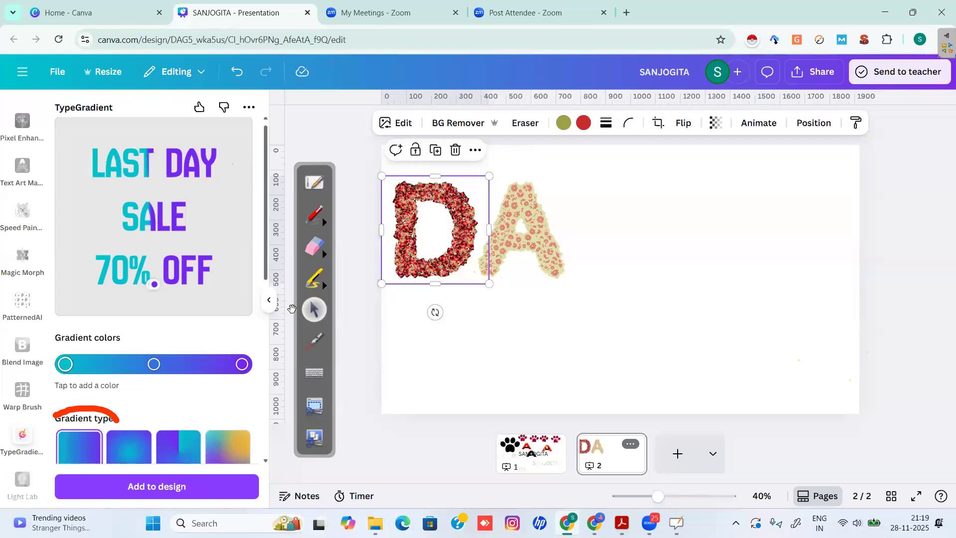
Step: Set the first stop of the Linear gradient to orange #EE8912 with a custom color
click(66, 364)
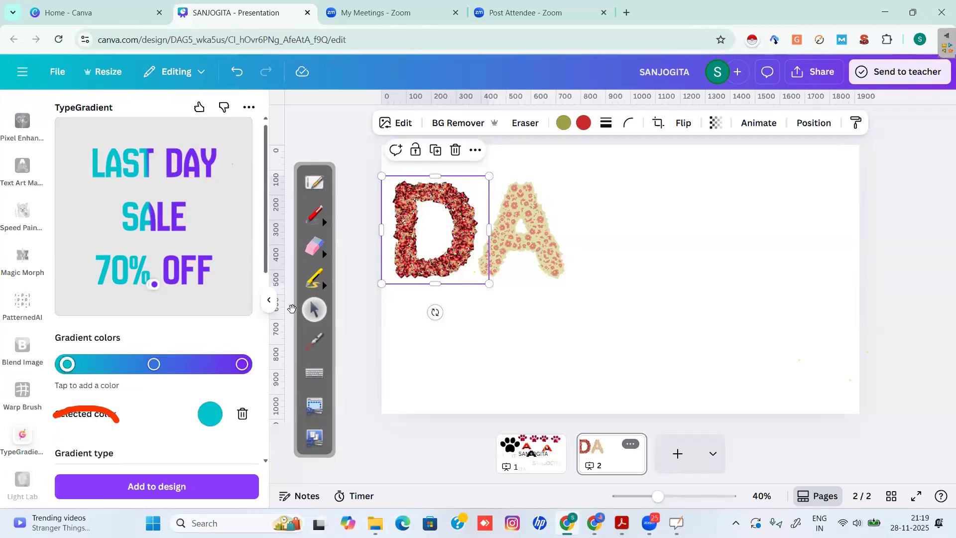
click(210, 413)
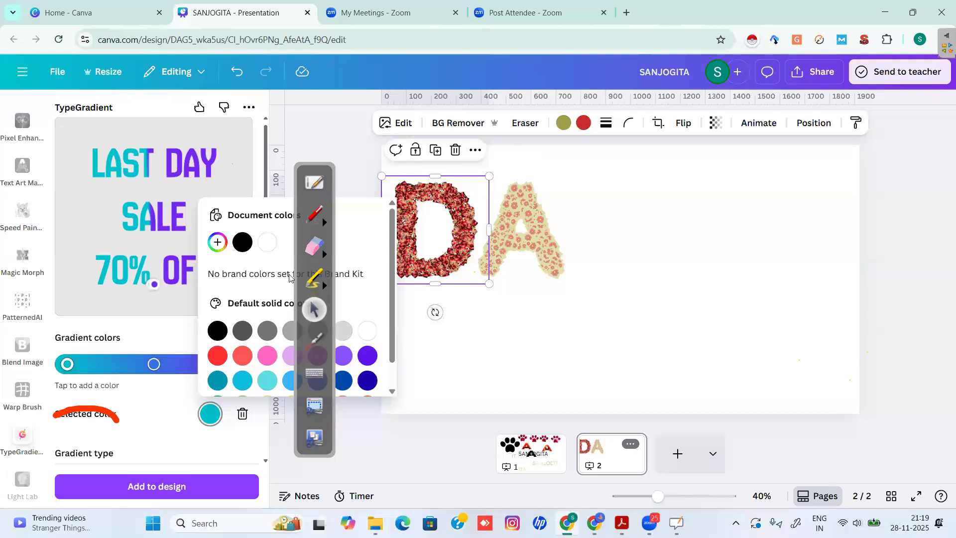
click(218, 242)
click(236, 349)
click(376, 274)
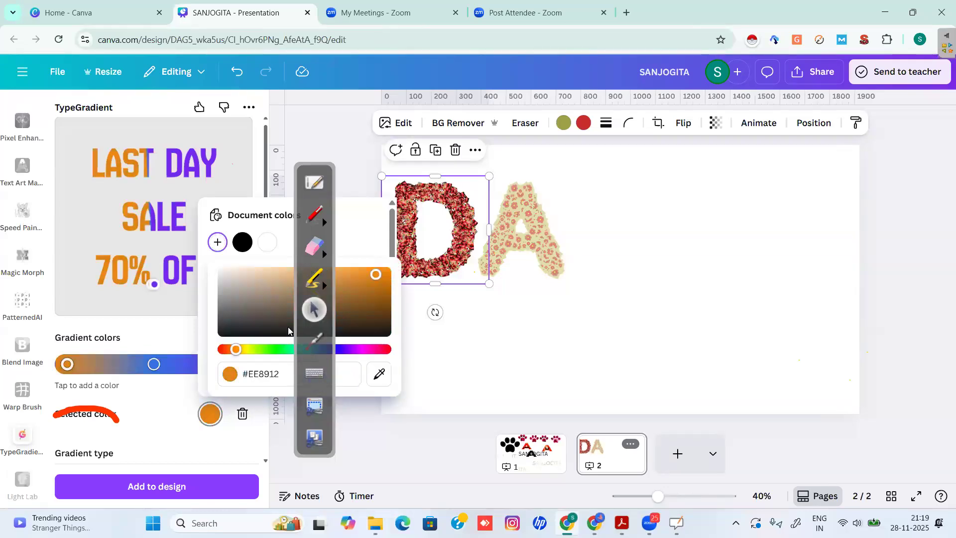
click(154, 366)
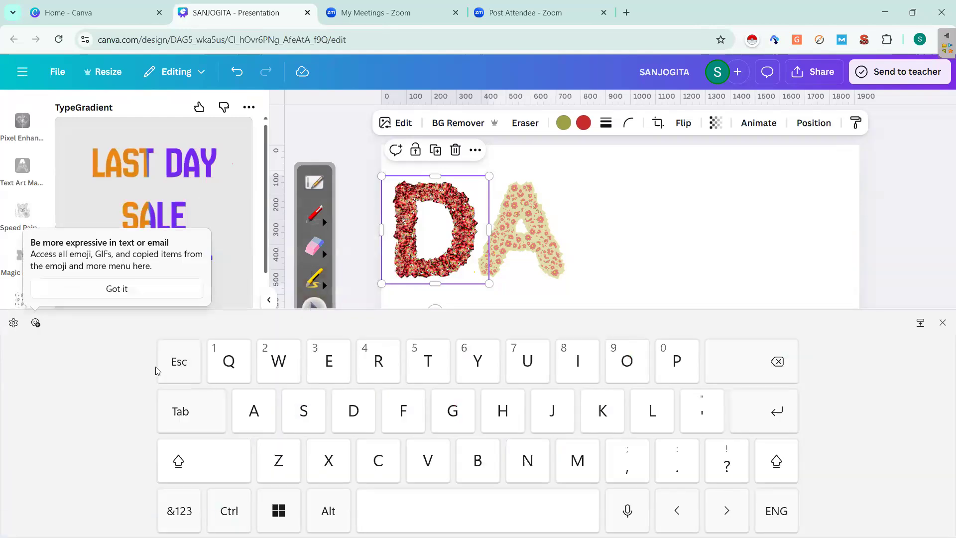
click(942, 323)
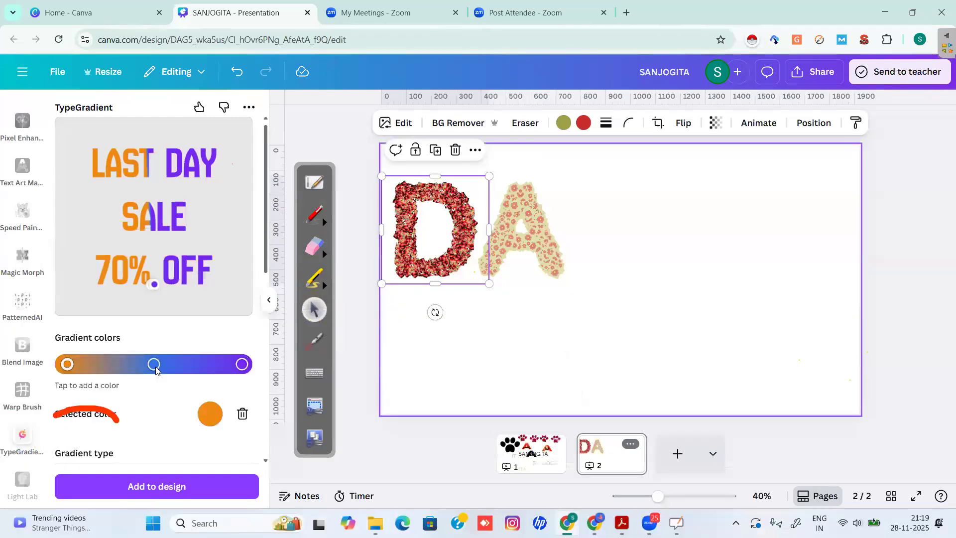
Step: Set the middle stop of the Linear gradient to white from the default solid colors
click(153, 364)
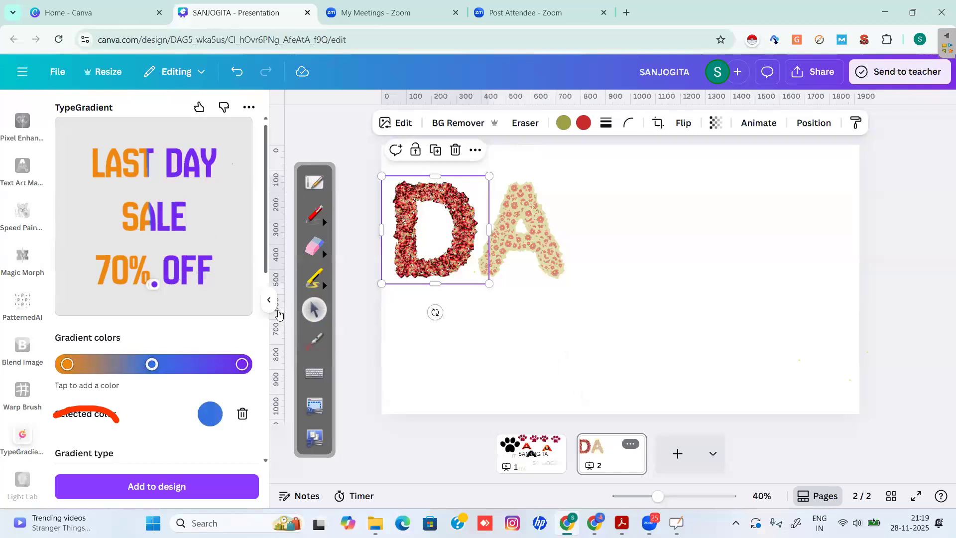
click(210, 413)
click(367, 331)
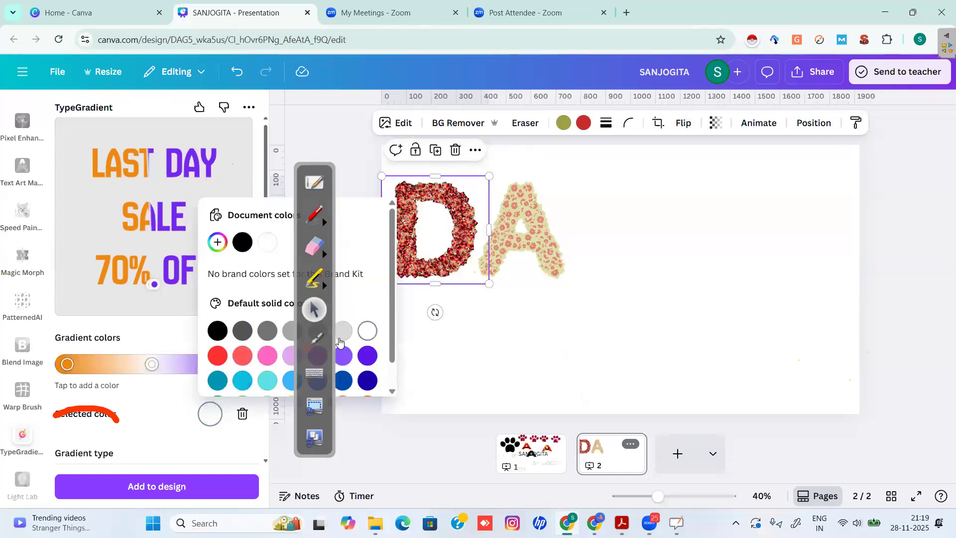
click(294, 365)
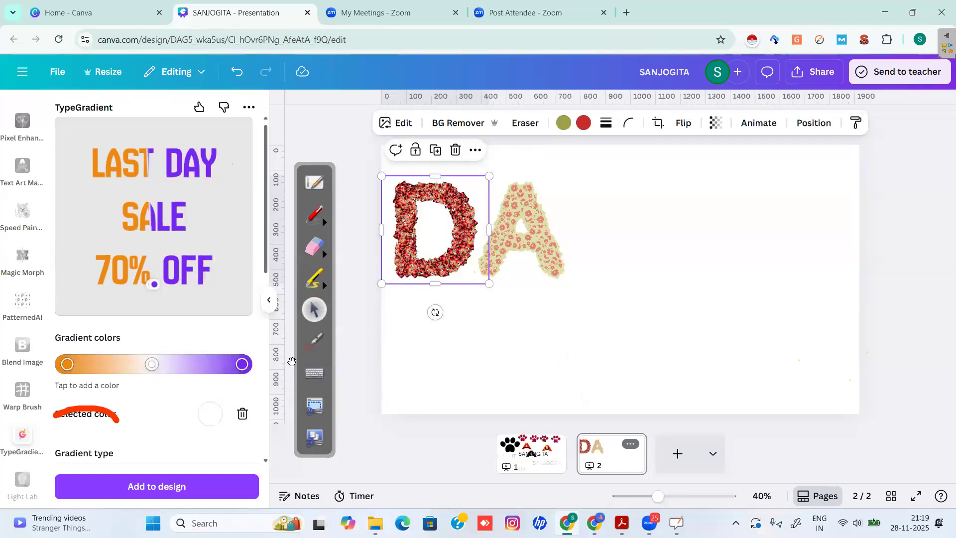
Step: Set the last stop of the Linear gradient to green #0A8108 with a custom color
click(242, 364)
click(210, 413)
click(217, 241)
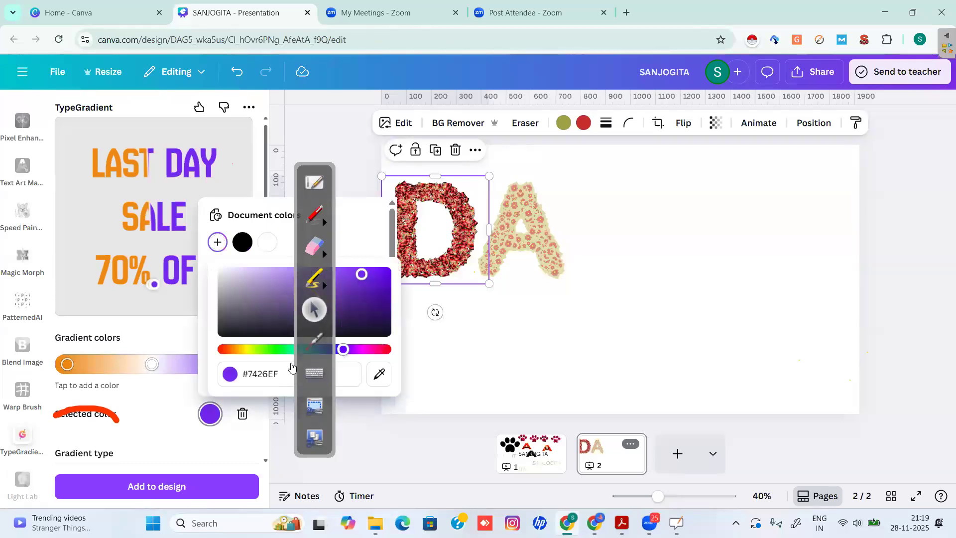
drag(343, 349, 276, 349)
drag(373, 300, 378, 302)
click(210, 414)
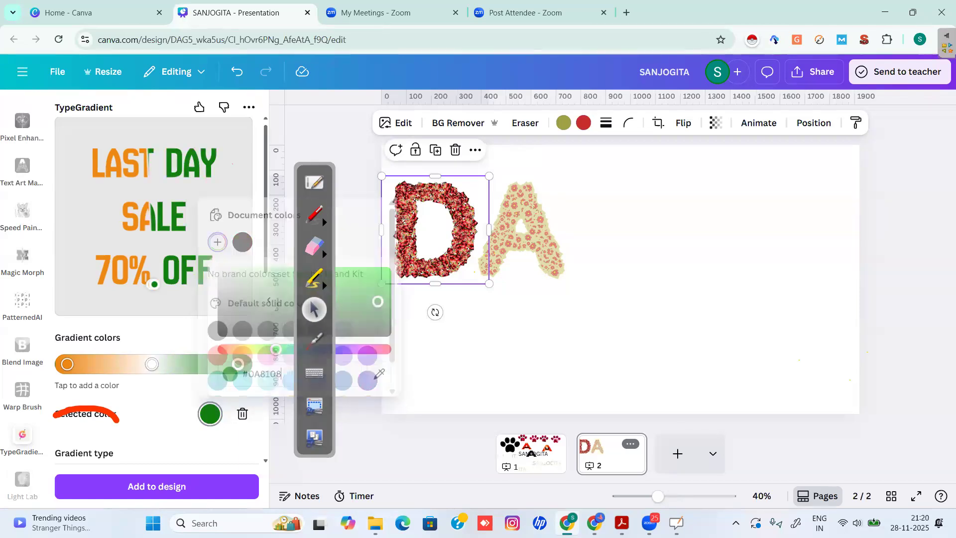
click(348, 348)
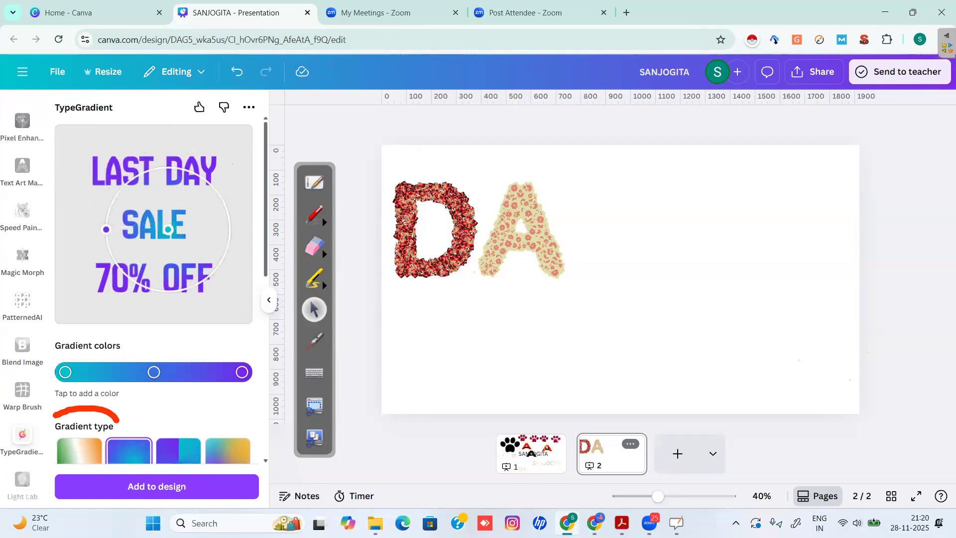
Step: Return the gradient type to Linear and add a dark blue stop between the white and green stops
scroll(79, 409, down, 1)
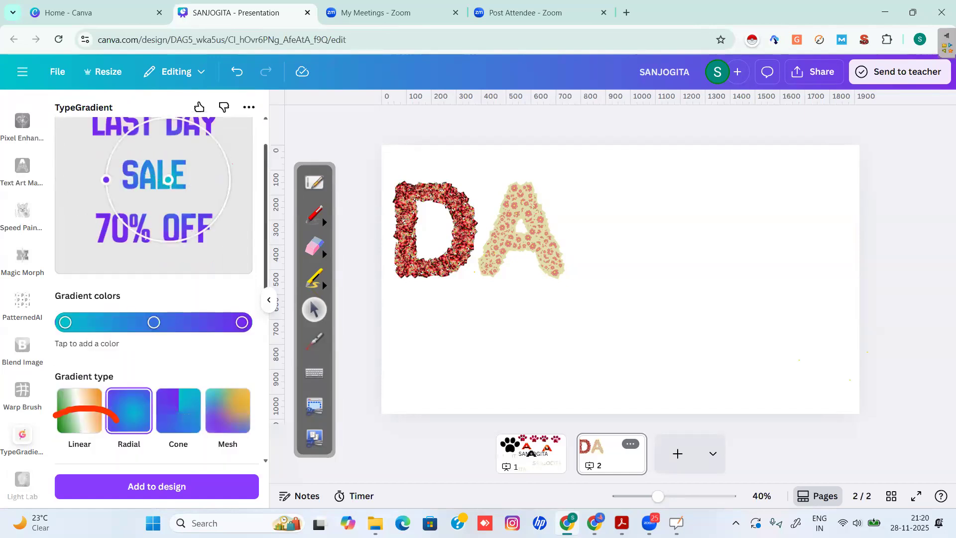
click(77, 408)
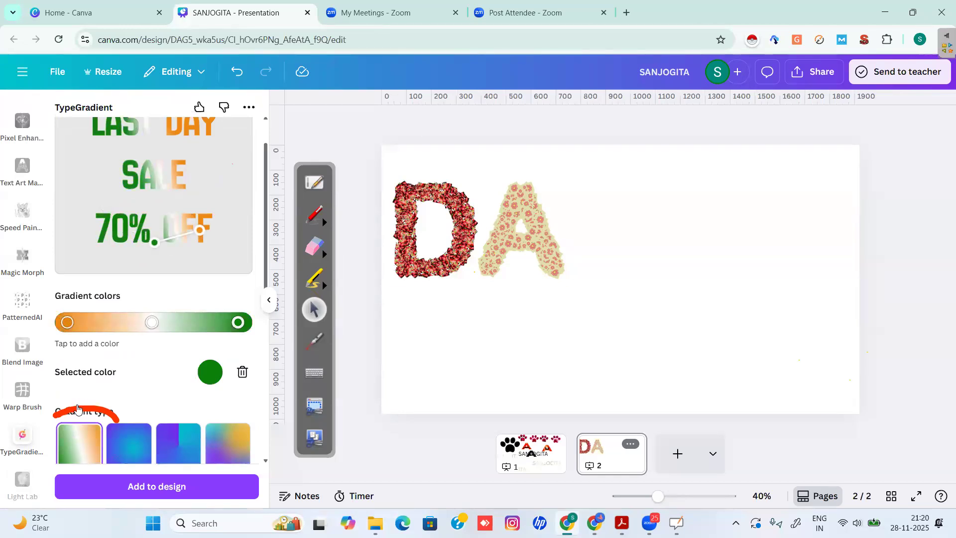
click(105, 322)
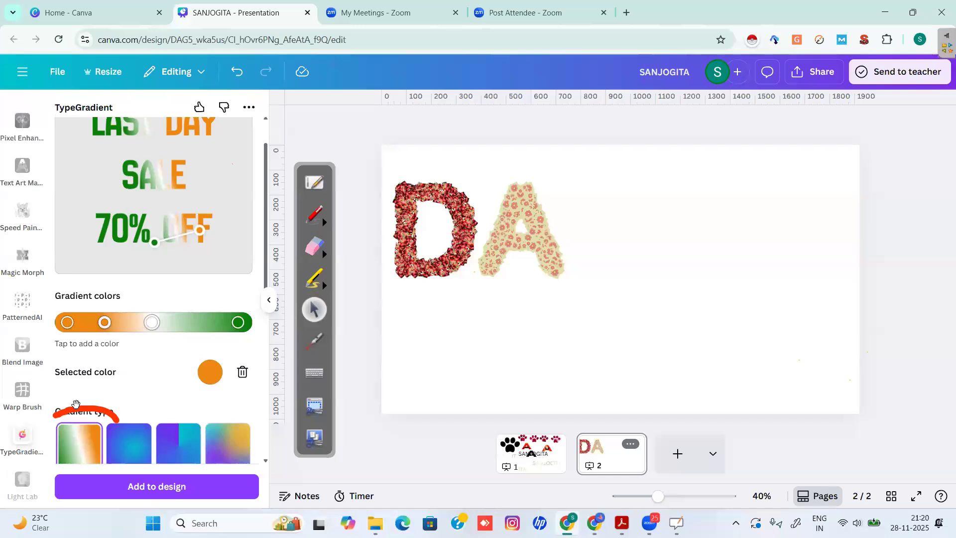
drag(105, 322, 165, 322)
click(151, 322)
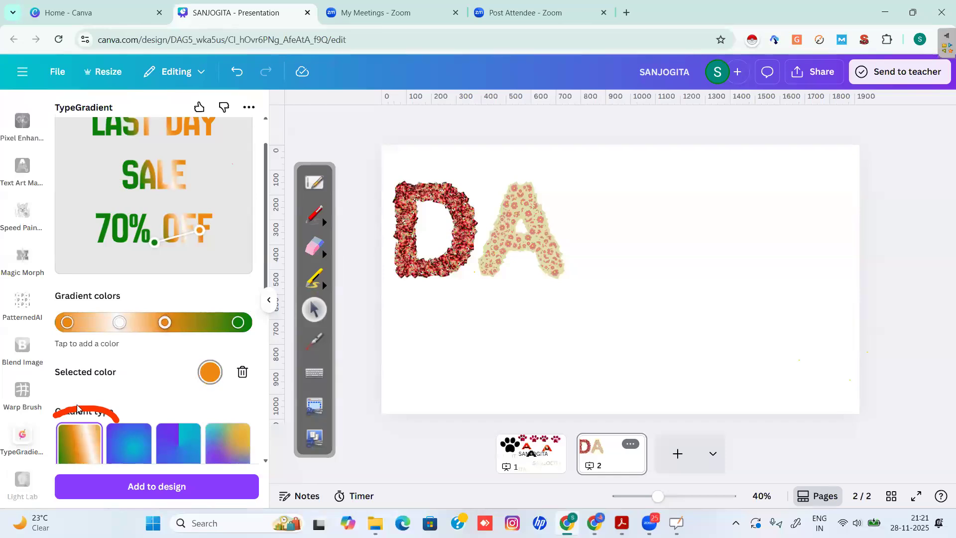
click(210, 372)
click(368, 338)
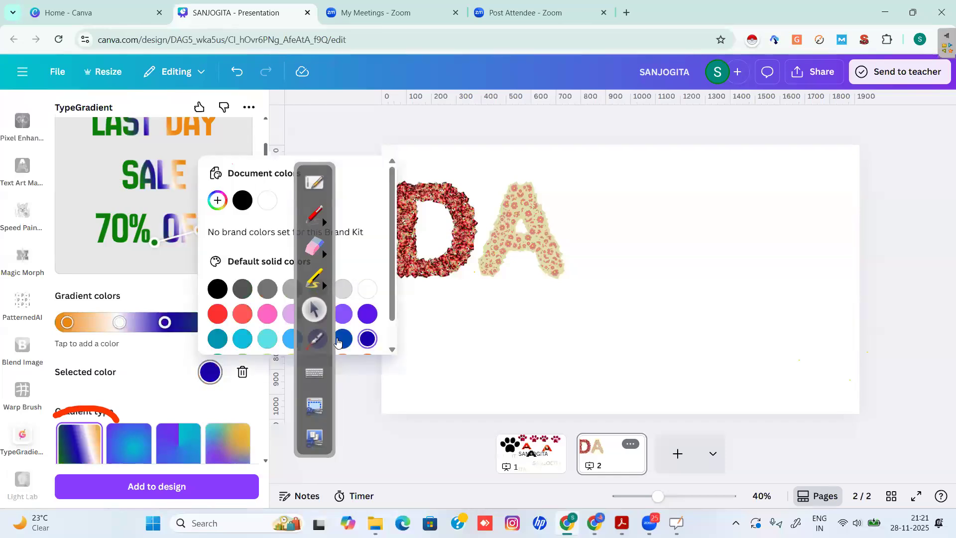
click(291, 355)
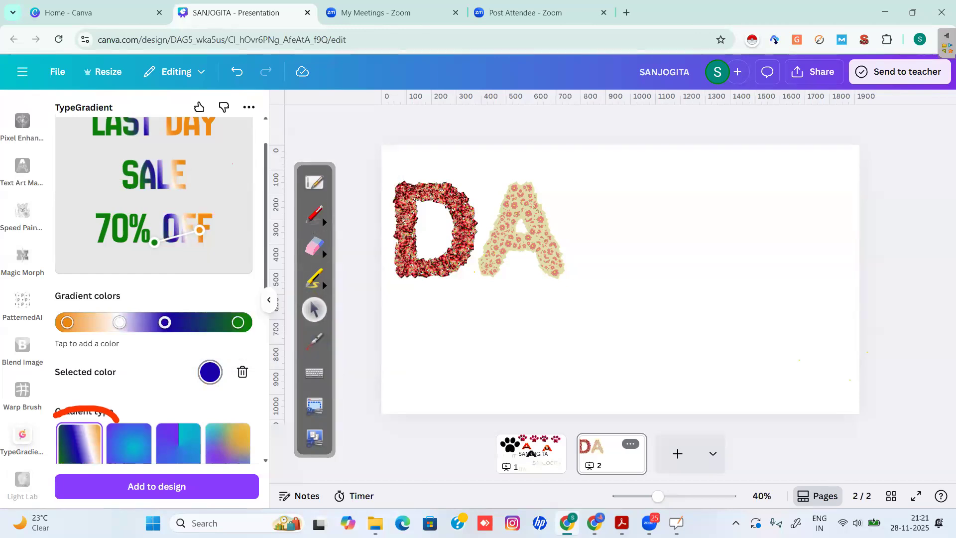
Step: Shift the white and dark blue stops toward the orange end and add another dark blue stop before the green one
mouse_move(165, 322)
mouse_down()
mouse_move(156, 322)
mouse_move(173, 322)
mouse_move(104, 322)
mouse_up()
click(119, 322)
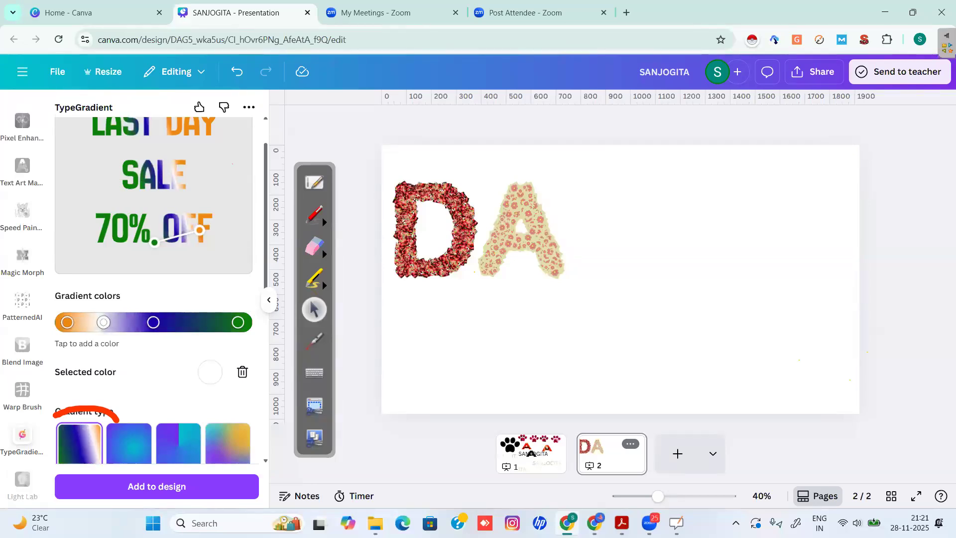
click(193, 322)
Step: Circle the newly added stop and the gradient colors bar in red, erase these marks and return to the pointer
click(313, 213)
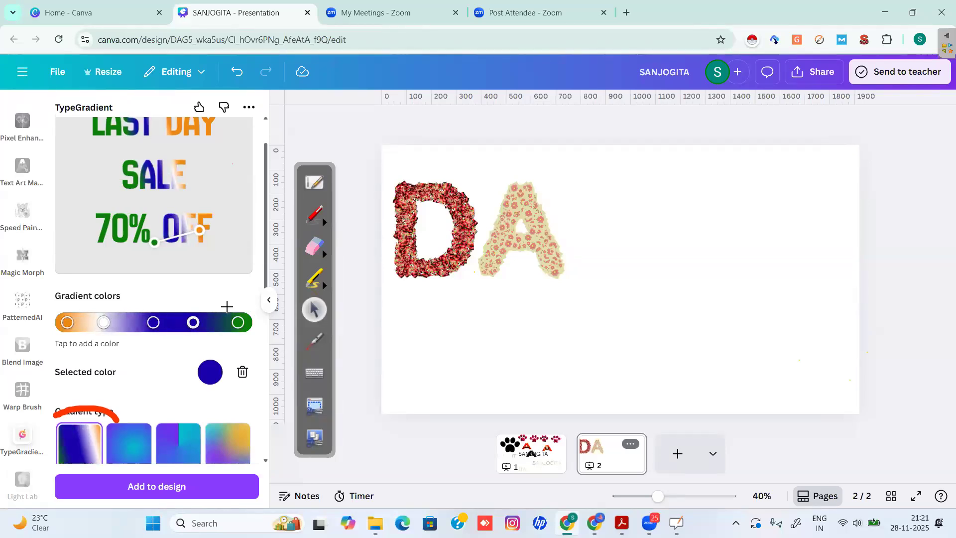
mouse_move(241, 304)
mouse_down()
mouse_move(57, 313)
mouse_move(58, 344)
mouse_move(247, 347)
mouse_move(225, 296)
mouse_move(184, 310)
mouse_move(191, 307)
mouse_up()
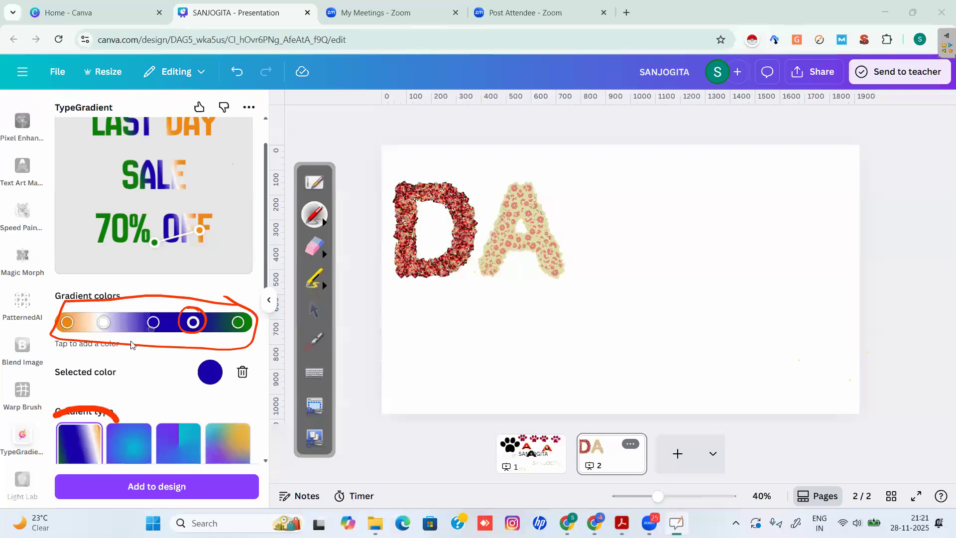
mouse_move(227, 358)
mouse_down()
mouse_move(195, 348)
mouse_move(233, 371)
mouse_move(227, 383)
mouse_move(229, 320)
mouse_move(169, 303)
mouse_move(166, 293)
mouse_up()
click(314, 247)
click(314, 309)
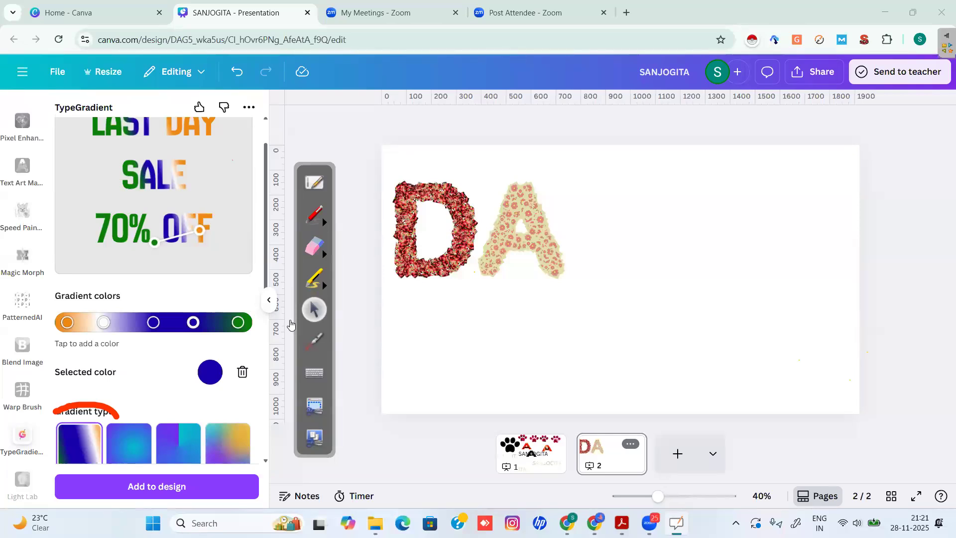
Step: Add a gradient stop just before the green one and color it red
click(214, 322)
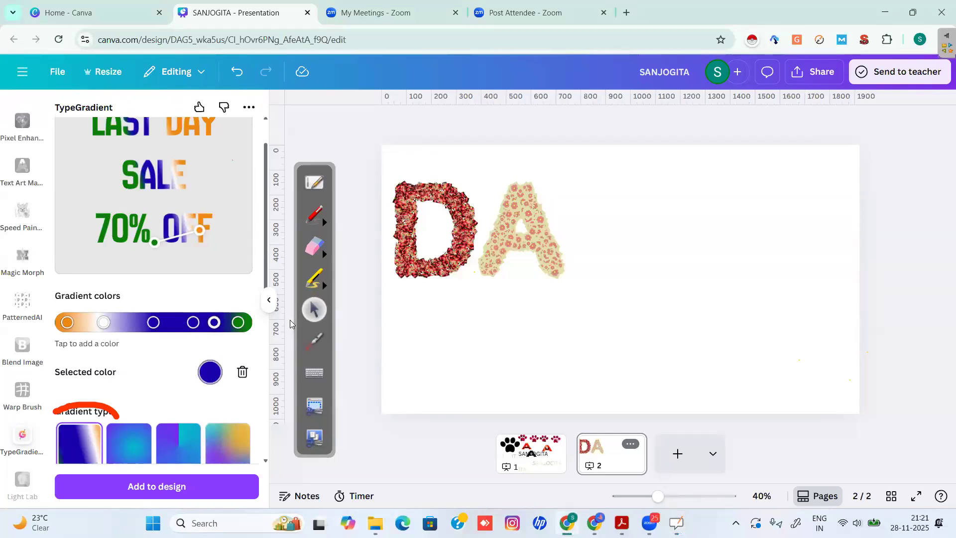
click(210, 372)
click(218, 313)
click(290, 319)
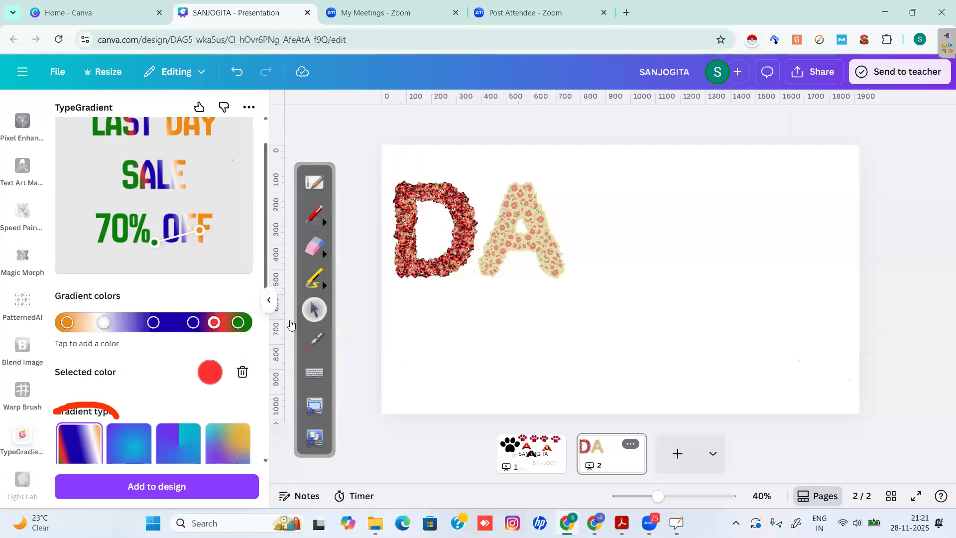
Step: Recolor the first dark blue stop coral red and turn the gradient direction on the preview to nearly vertical
click(153, 322)
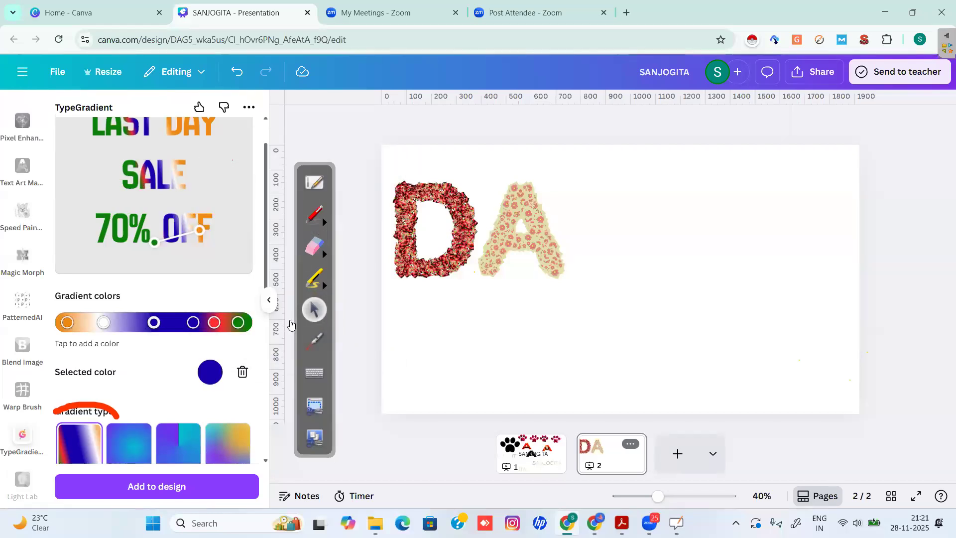
click(210, 372)
click(243, 313)
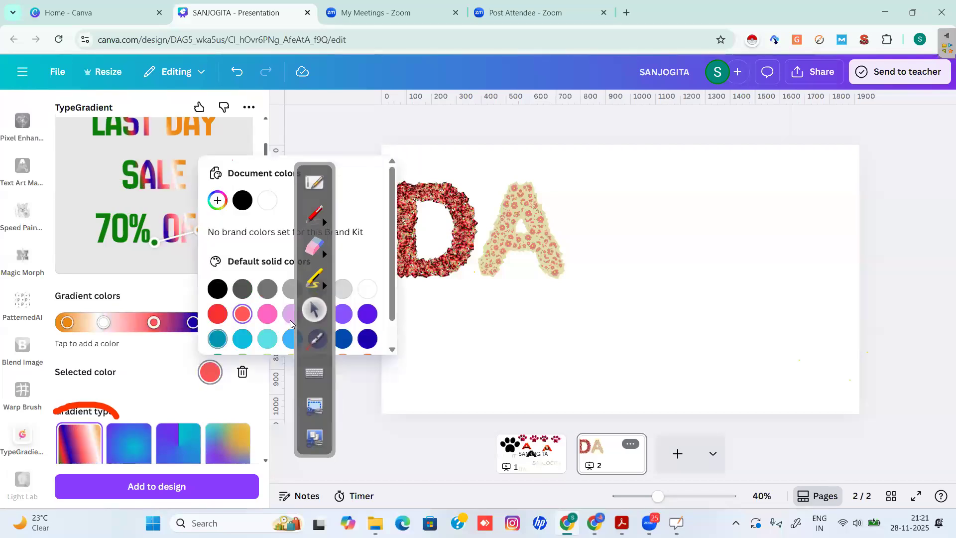
drag(202, 229, 164, 189)
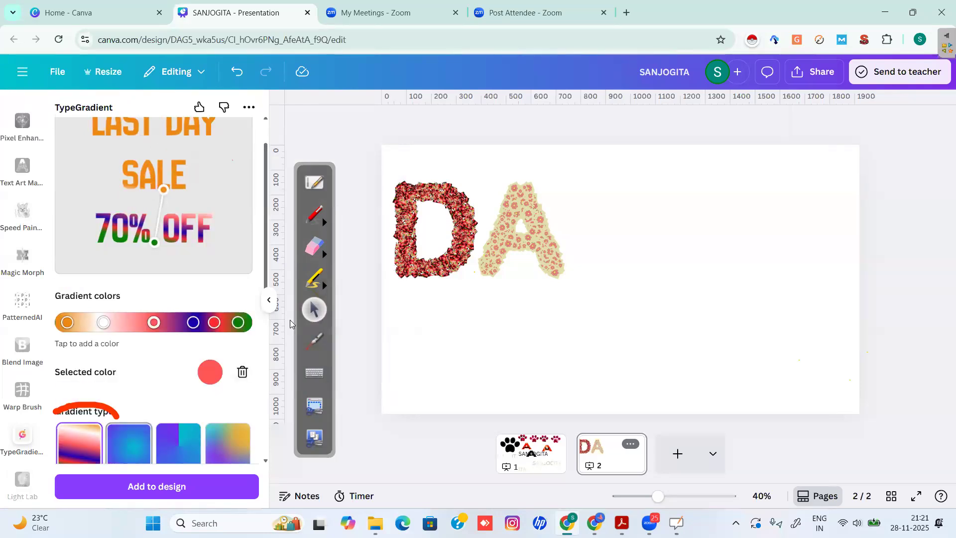
Step: Try the magenta-to-blue, light blue, peach-to-pink and dusty pink-to-indigo suggested gradients on the sale text
scroll(291, 325, down, 1)
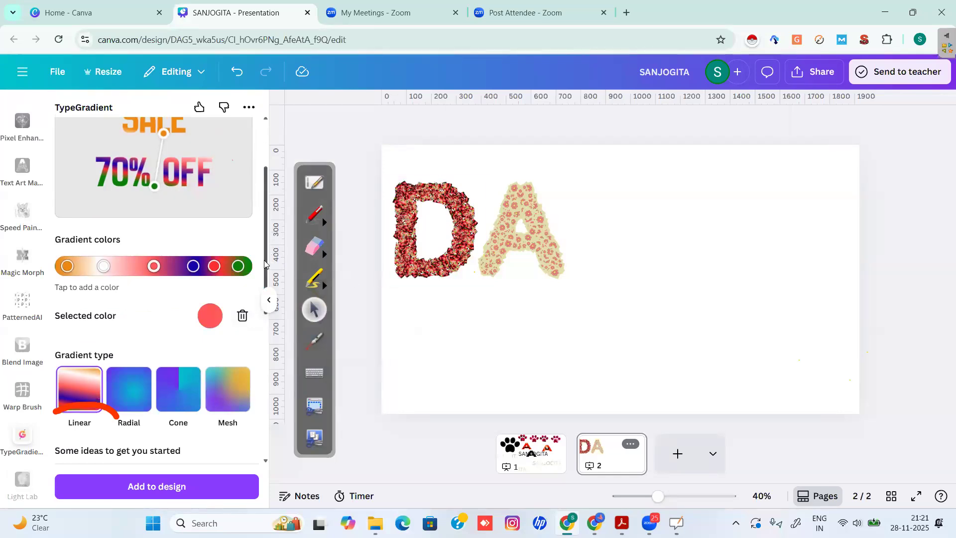
scroll(218, 329, down, 4)
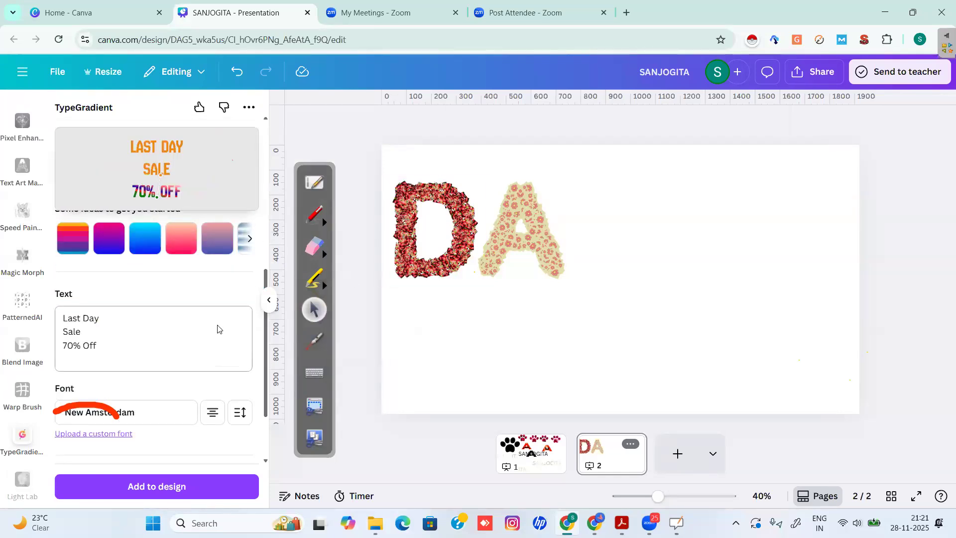
click(99, 251)
click(152, 250)
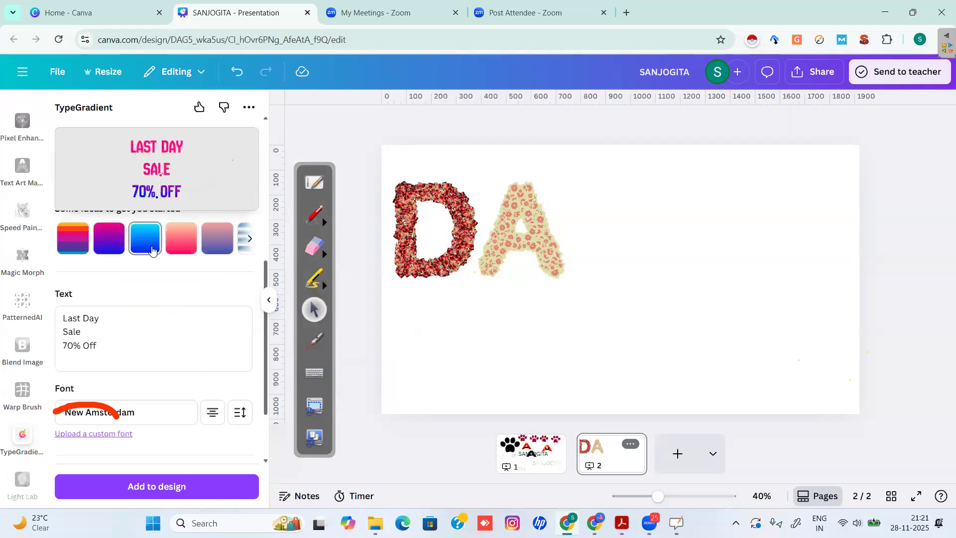
click(178, 235)
click(221, 240)
click(145, 242)
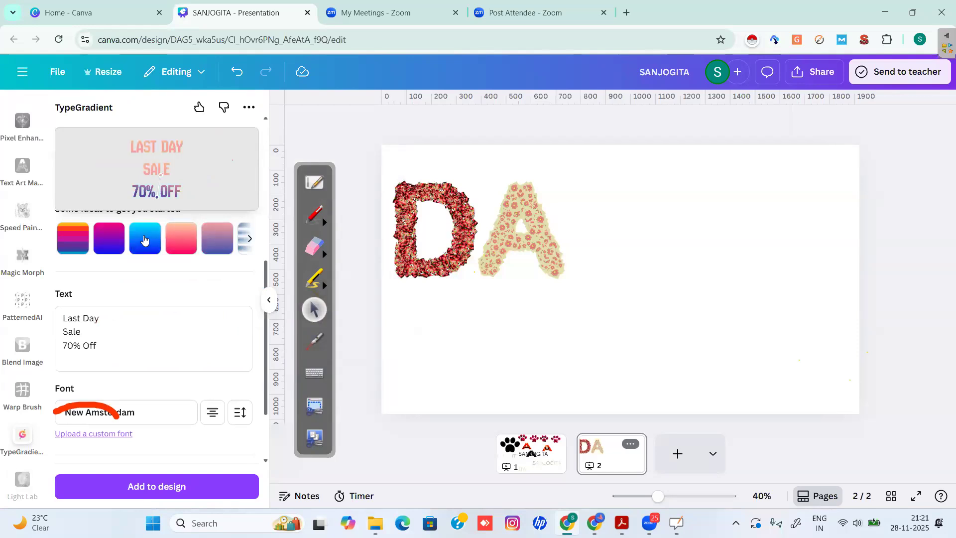
Step: Apply the suggested magenta-to-blue gradient and add the gradient sale text to the design
click(113, 241)
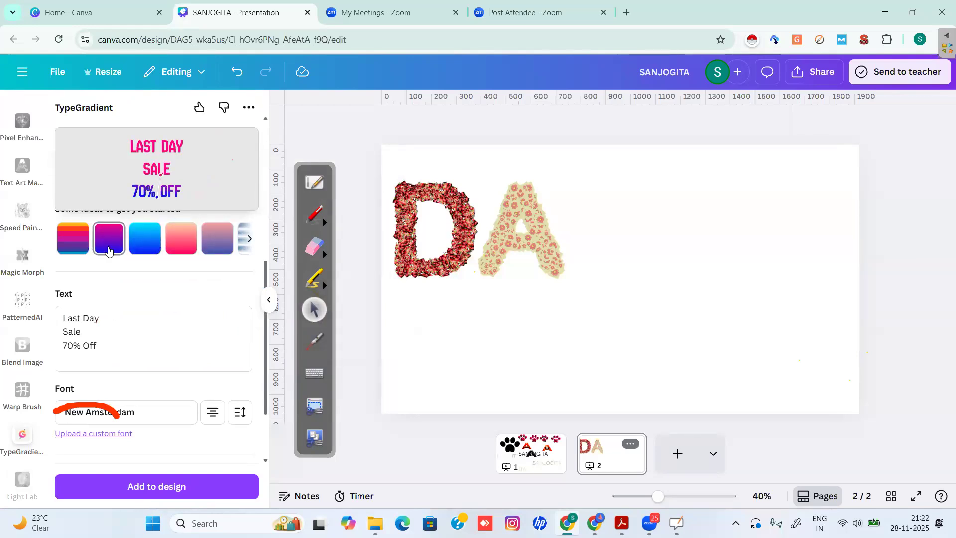
scroll(149, 374, down, 2)
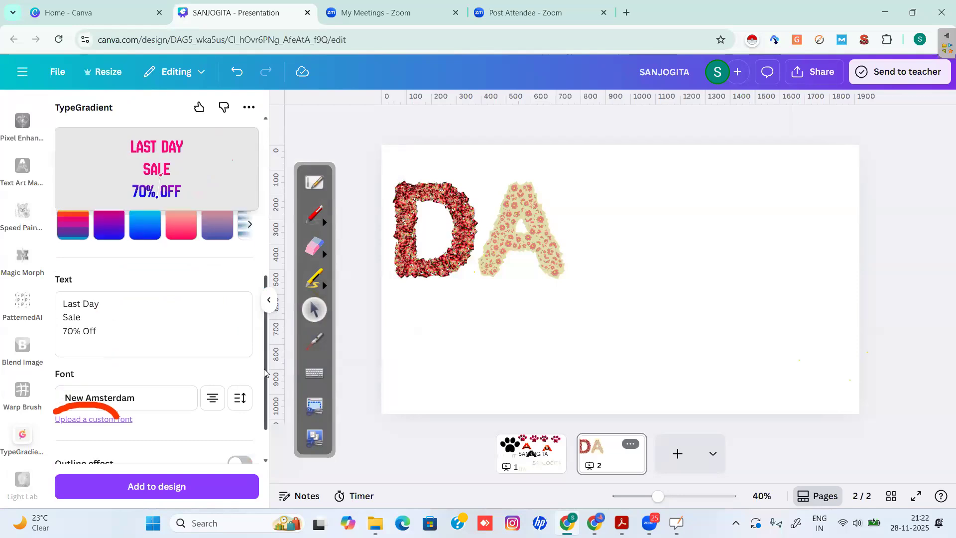
click(177, 481)
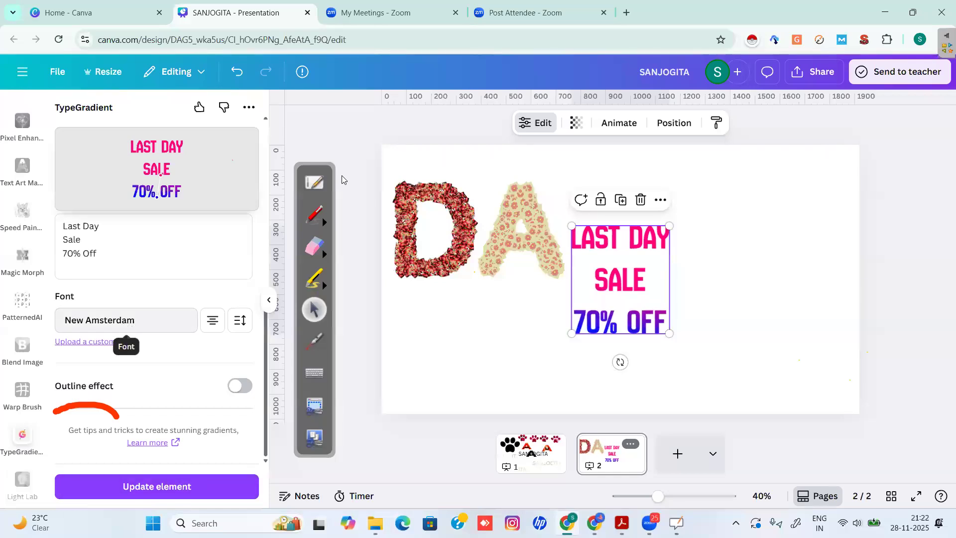
Step: Circle the font and spacing settings in red and add a tick mark at the alignment option using the annotation pen
click(314, 214)
mouse_move(65, 296)
mouse_down()
mouse_move(104, 350)
mouse_move(135, 337)
mouse_up()
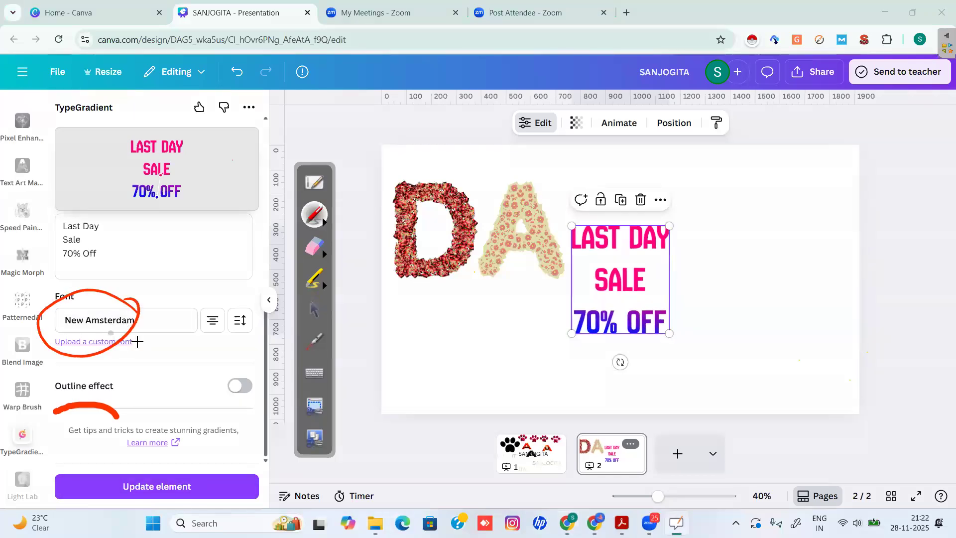
mouse_move(200, 340)
mouse_down()
mouse_move(221, 334)
mouse_move(244, 342)
mouse_move(244, 304)
mouse_up()
click(313, 310)
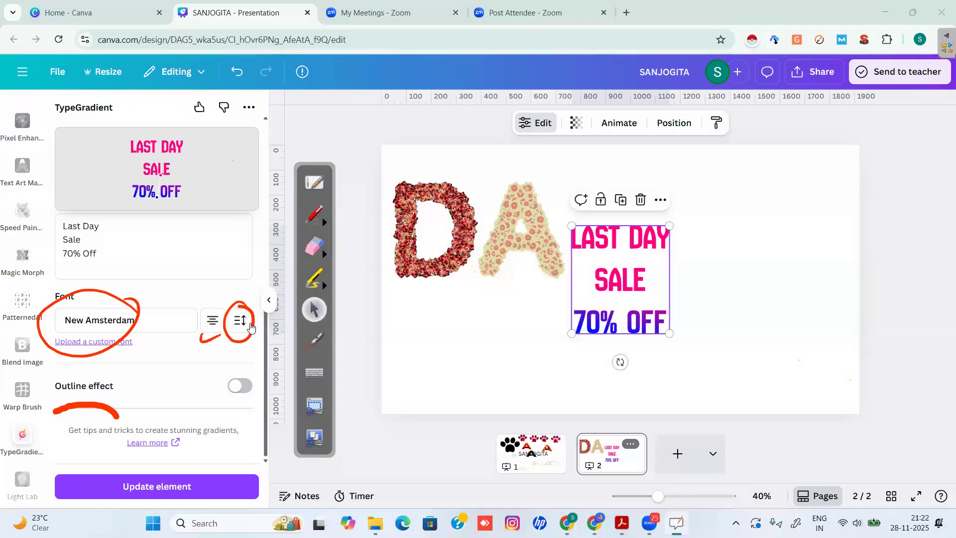
Step: Update the sale text with letter spacing 0.06 and line spacing 0.21, and place it enlarged beside the letter A
click(241, 323)
mouse_move(167, 378)
mouse_down()
mouse_move(180, 379)
mouse_move(168, 378)
mouse_up()
drag(167, 378, 170, 378)
mouse_move(167, 427)
mouse_down()
mouse_move(202, 427)
mouse_move(159, 428)
mouse_move(176, 427)
mouse_up()
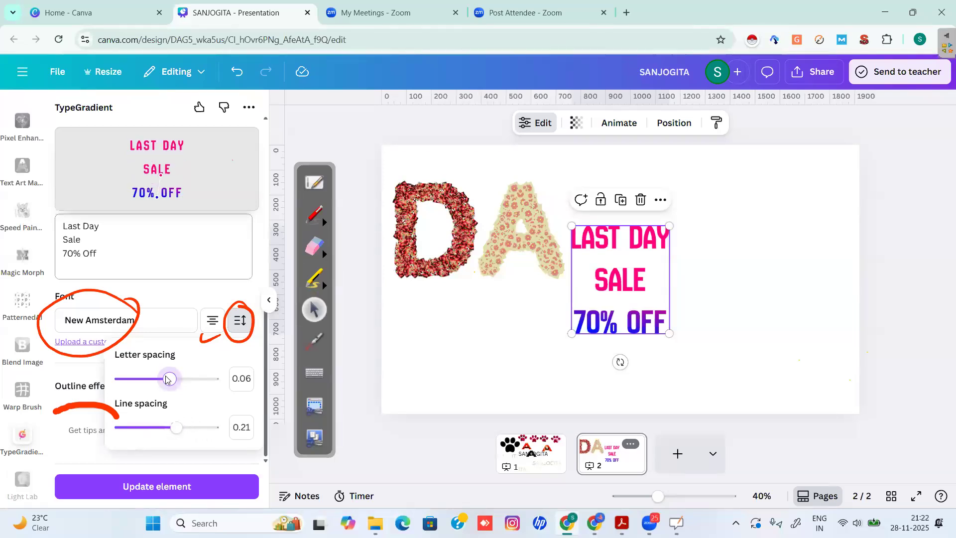
click(343, 294)
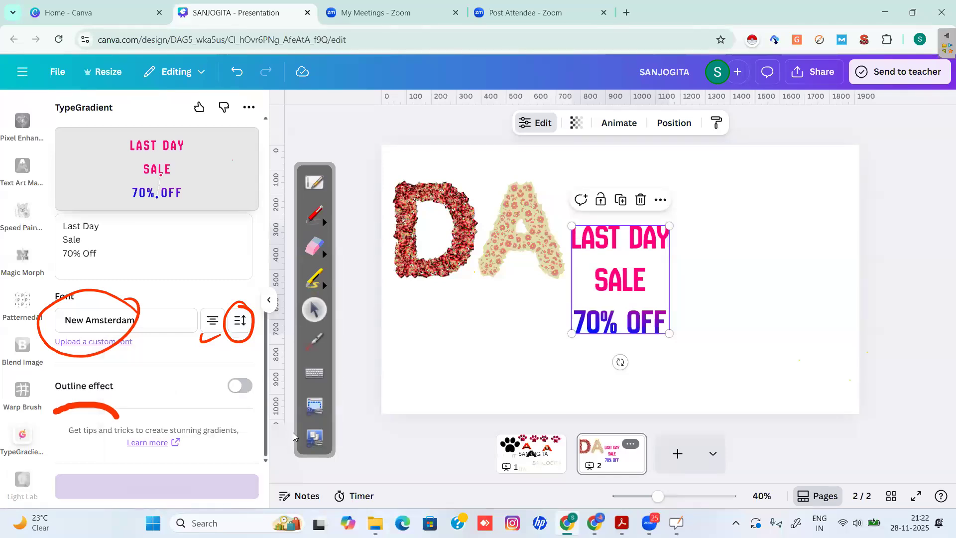
drag(670, 226, 755, 188)
drag(653, 249, 716, 281)
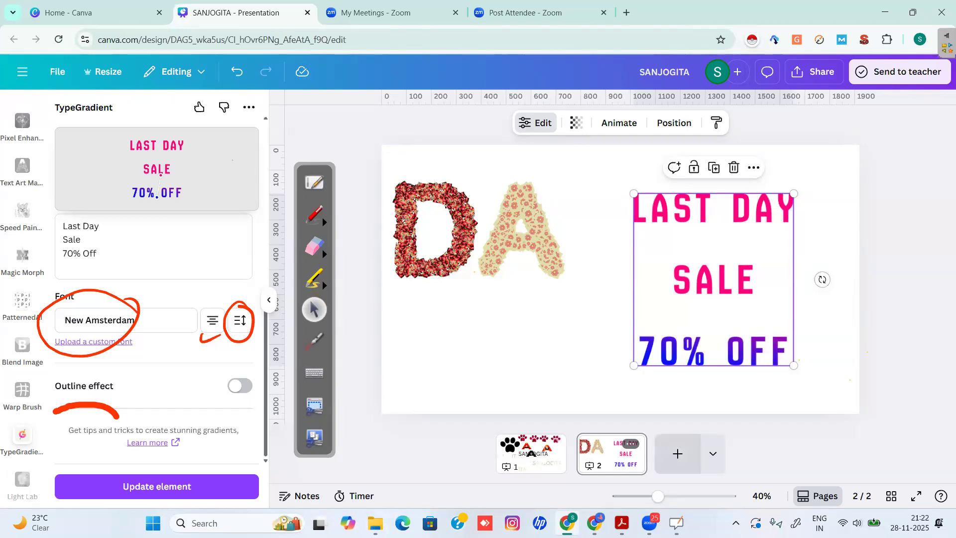
Step: Open the PatternedAI app on a new blank third page and erase the red annotation marks
click(677, 453)
click(48, 309)
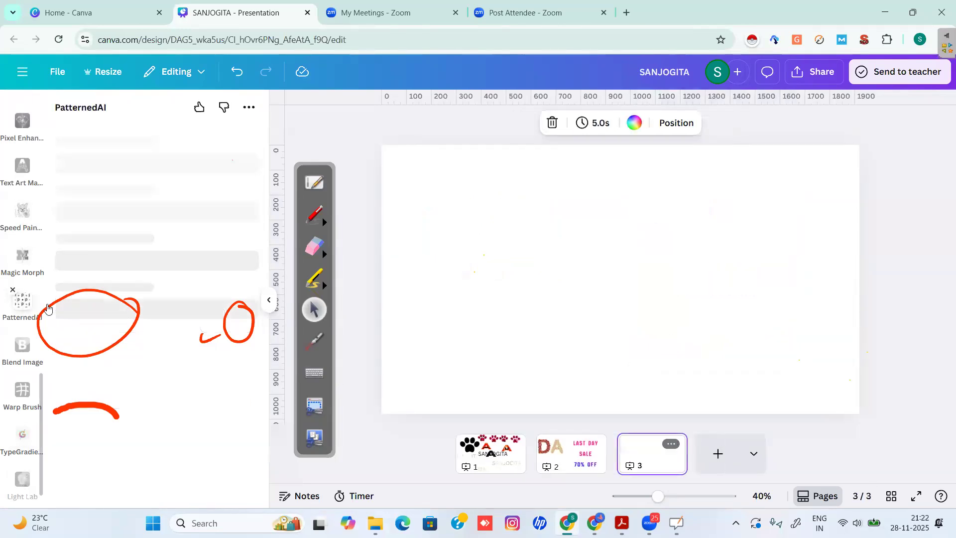
click(315, 248)
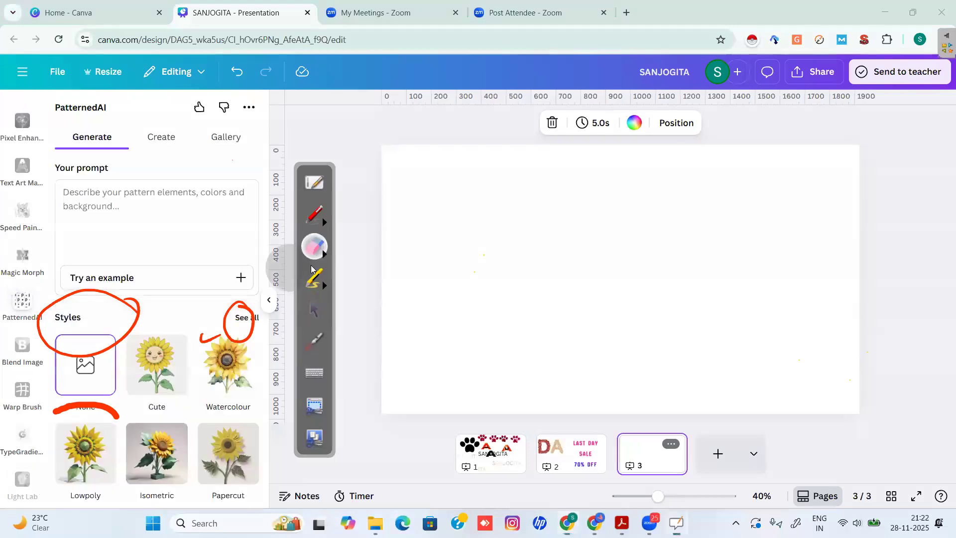
mouse_move(282, 268)
mouse_down()
mouse_move(92, 294)
mouse_move(134, 423)
mouse_move(25, 304)
mouse_move(107, 336)
mouse_move(28, 380)
mouse_up()
click(315, 309)
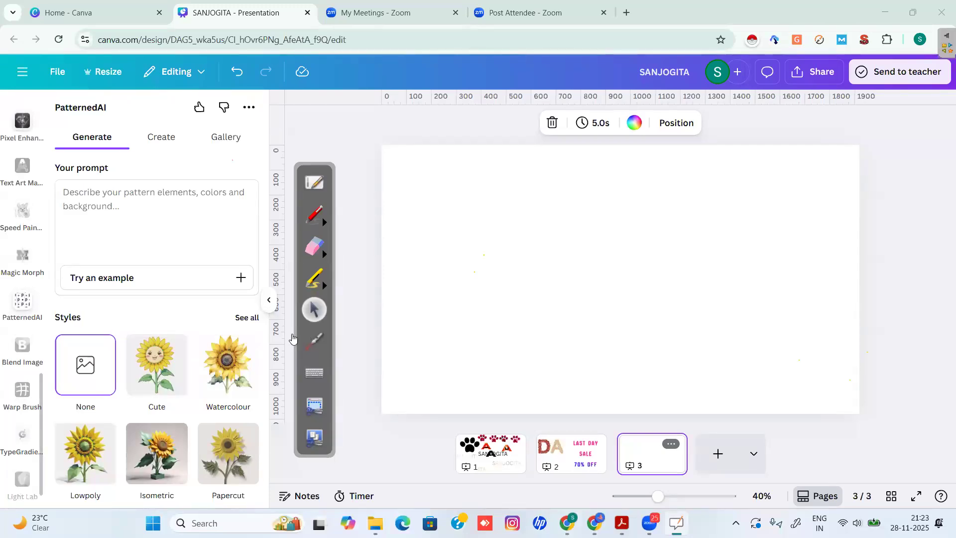
Step: Mark the Text Art Maker app with a red circle, erase the circle, and close the app
click(22, 166)
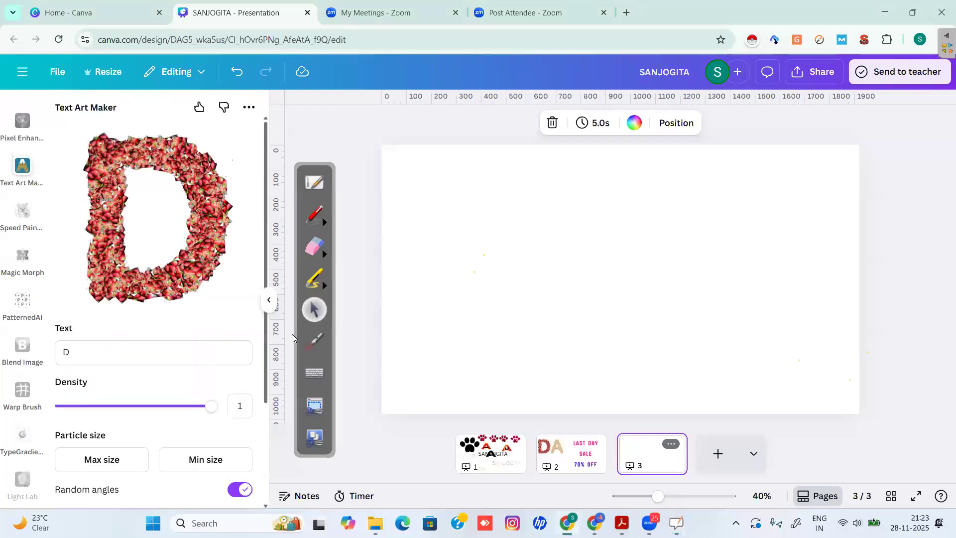
click(314, 214)
mouse_move(23, 146)
mouse_down()
mouse_move(2, 150)
mouse_move(7, 185)
mouse_move(46, 175)
mouse_move(7, 151)
mouse_up()
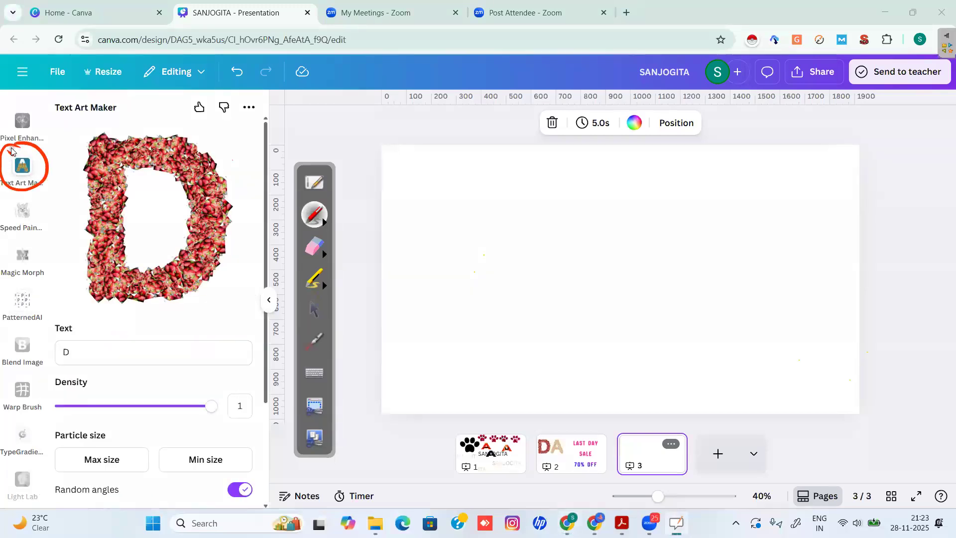
click(315, 246)
click(8, 164)
click(319, 308)
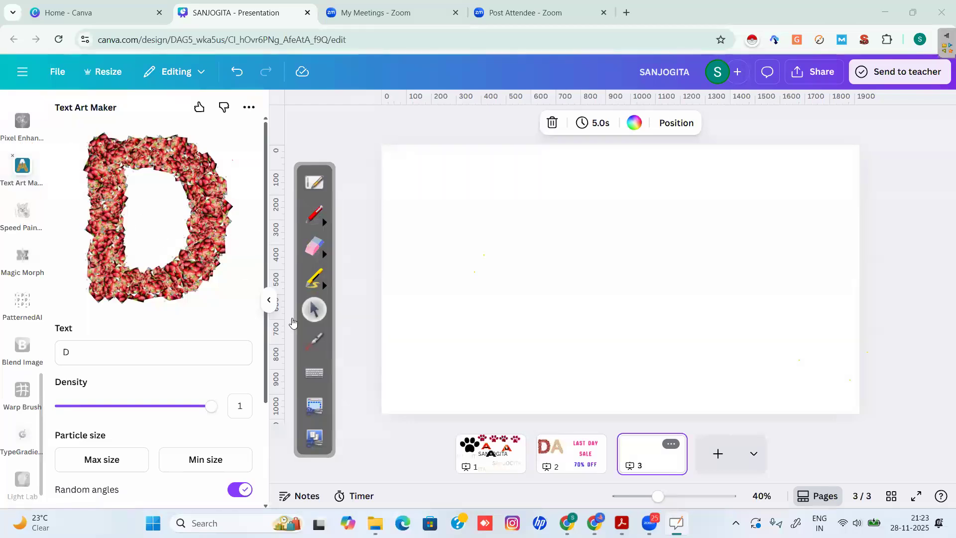
click(12, 155)
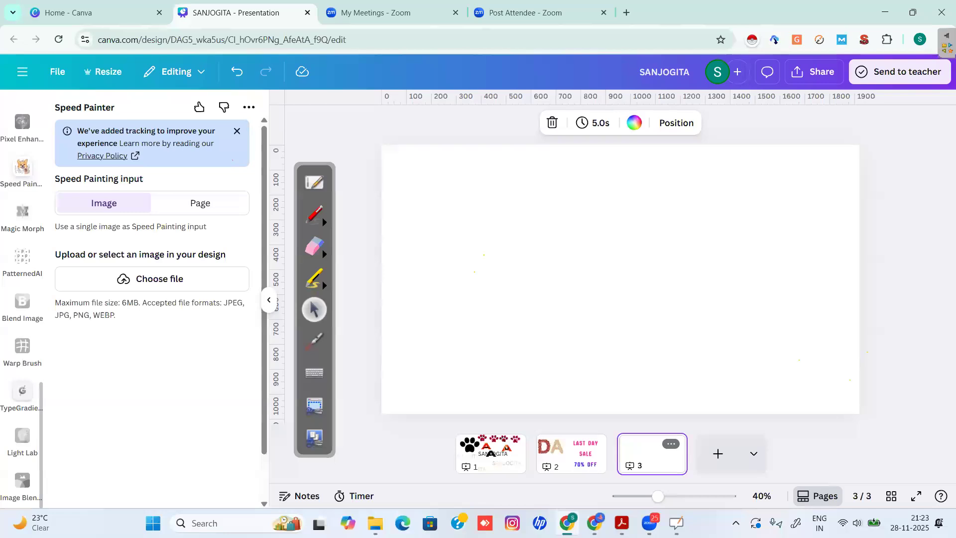
Step: Open PatternedAI, review its Generate mode's prompt and style options with a red circle as a marker, and erase the circle
click(22, 256)
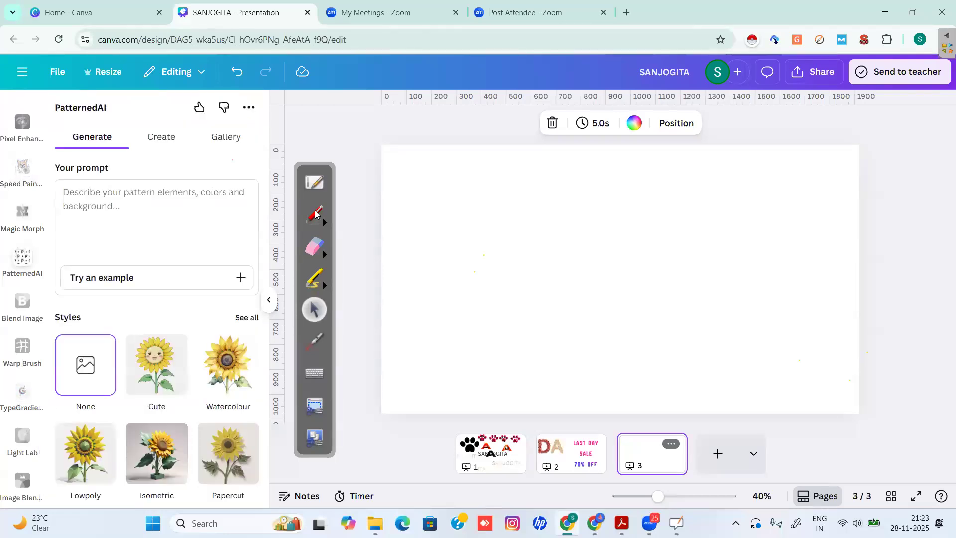
click(315, 214)
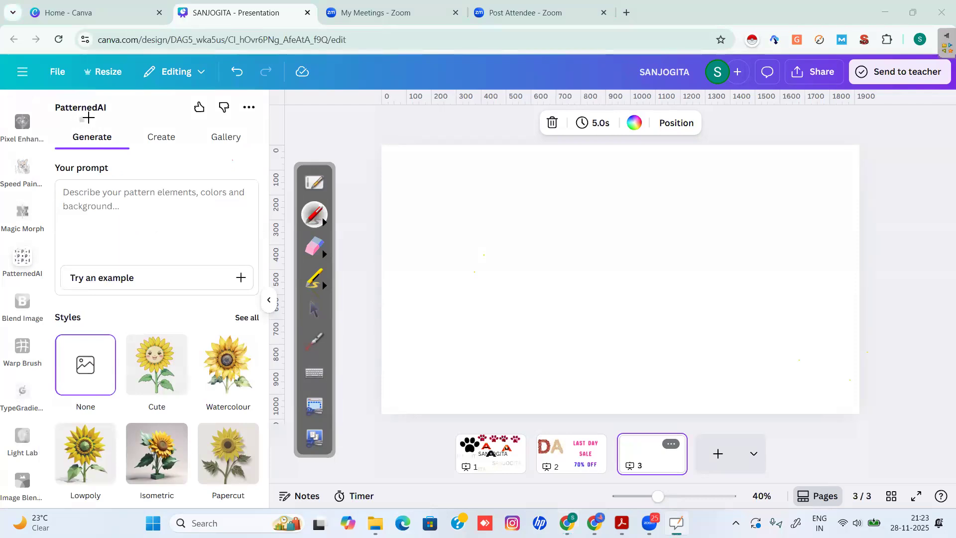
mouse_move(114, 137)
mouse_down()
mouse_move(73, 117)
mouse_move(57, 141)
mouse_move(107, 157)
mouse_move(108, 119)
mouse_up()
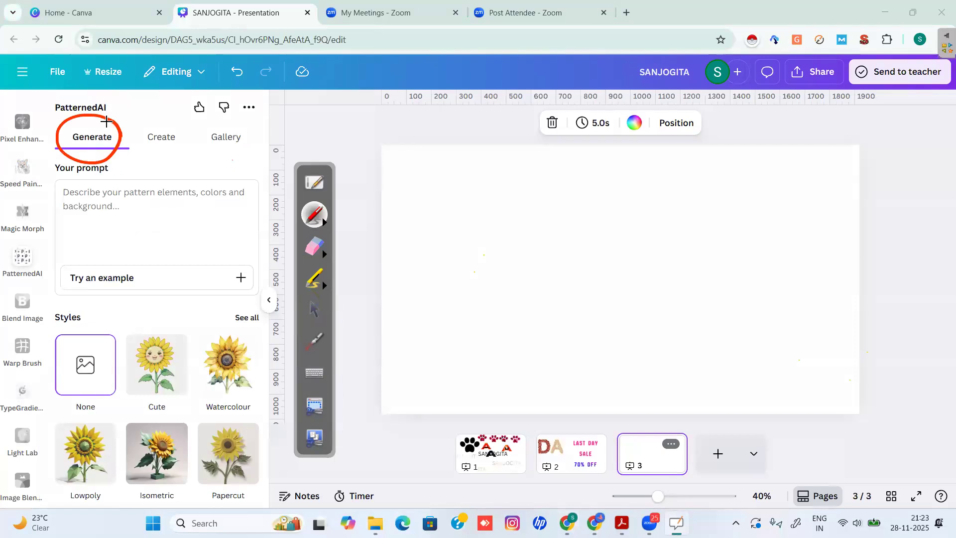
click(313, 308)
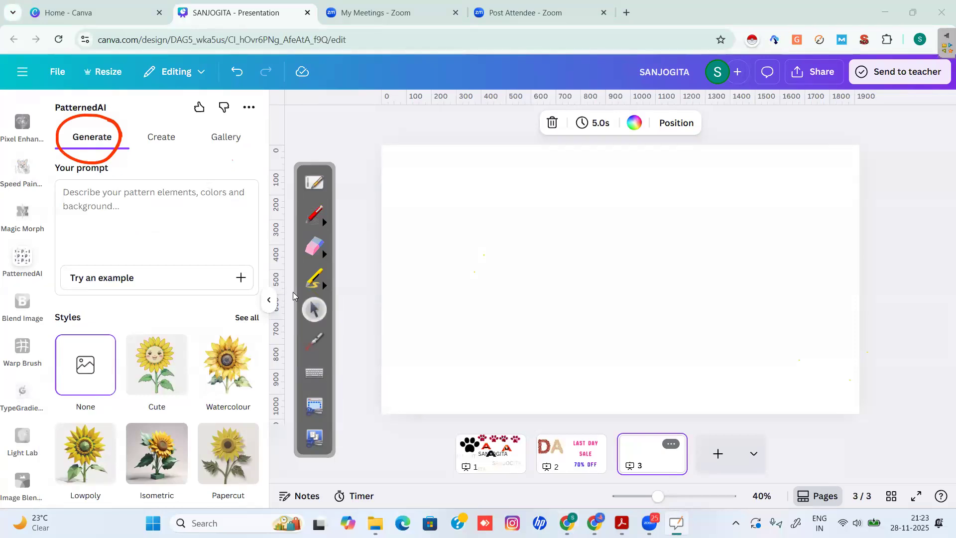
scroll(293, 294, down, 5)
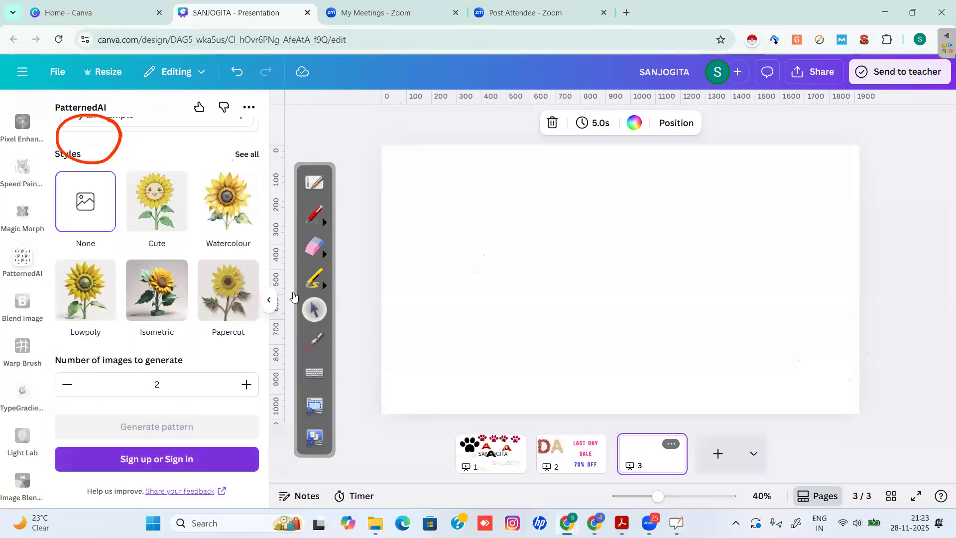
scroll(294, 297, up, 5)
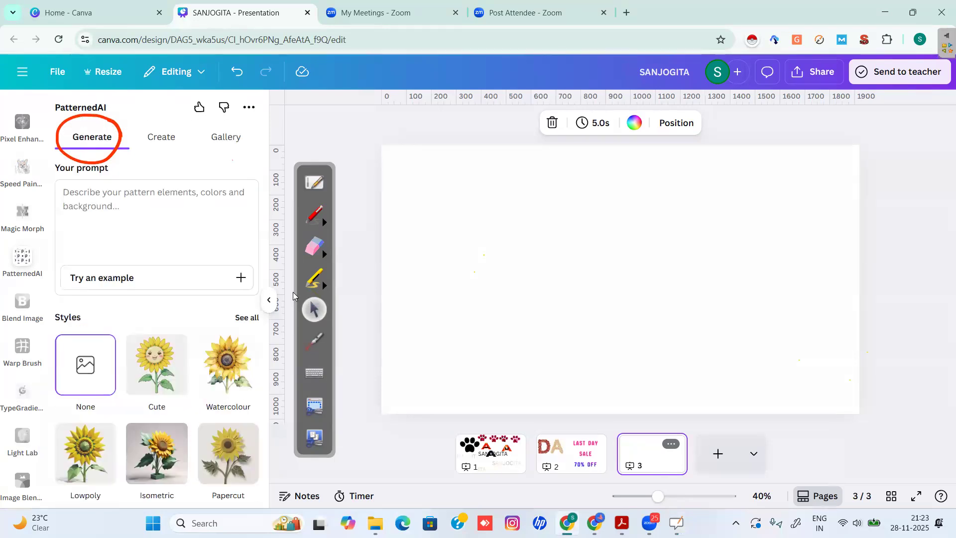
click(314, 247)
drag(75, 130, 125, 138)
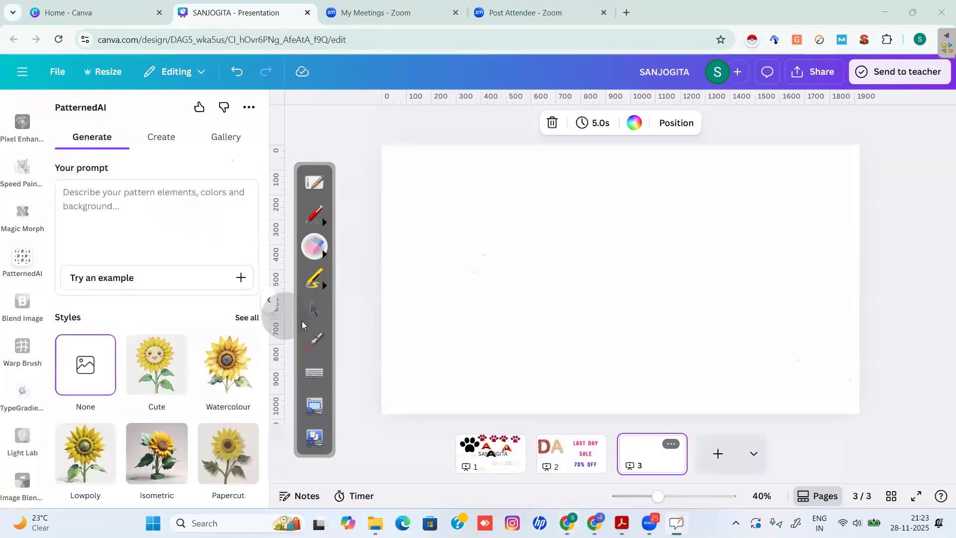
Step: Upload the brand-logo image from Downloads as the tile in PatternedAI's Create mode
click(314, 309)
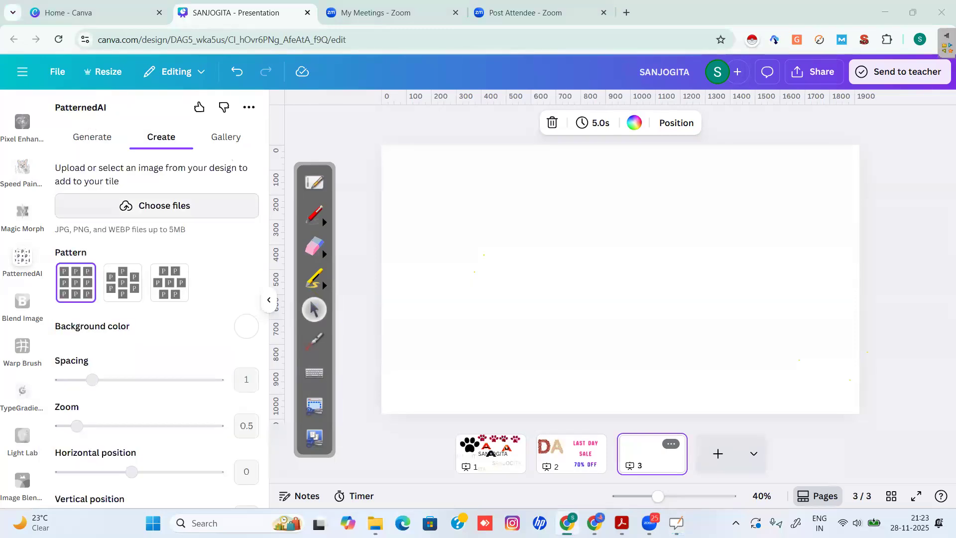
click(150, 206)
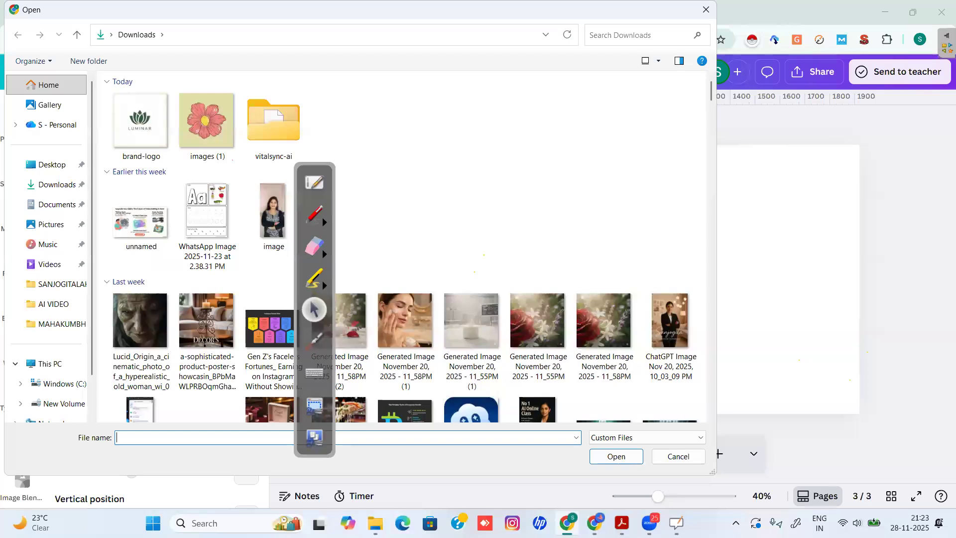
click(141, 125)
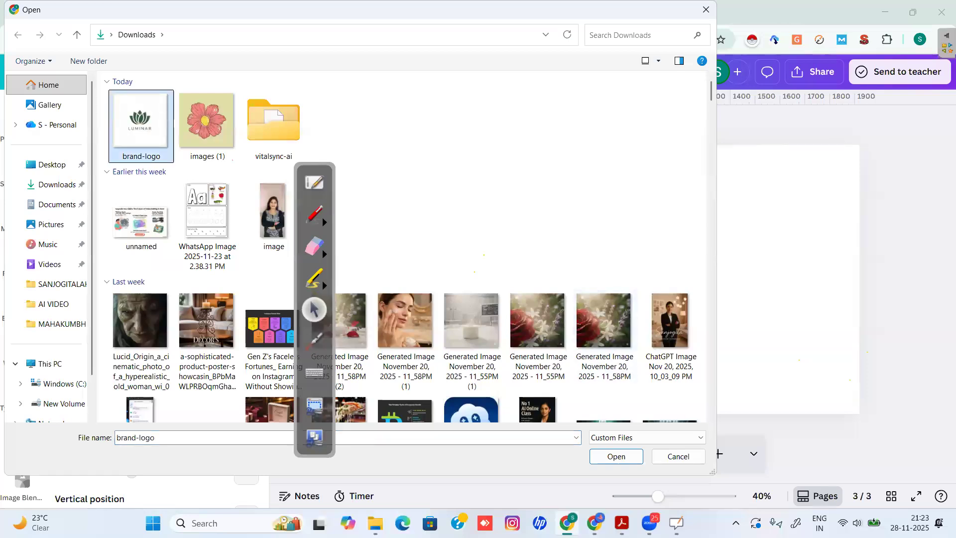
mouse_move(594, 522)
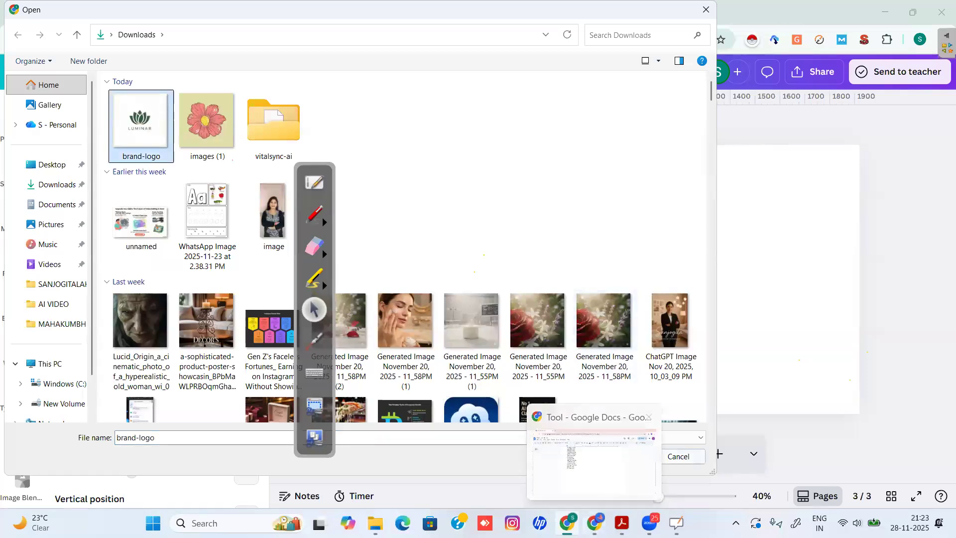
click(616, 456)
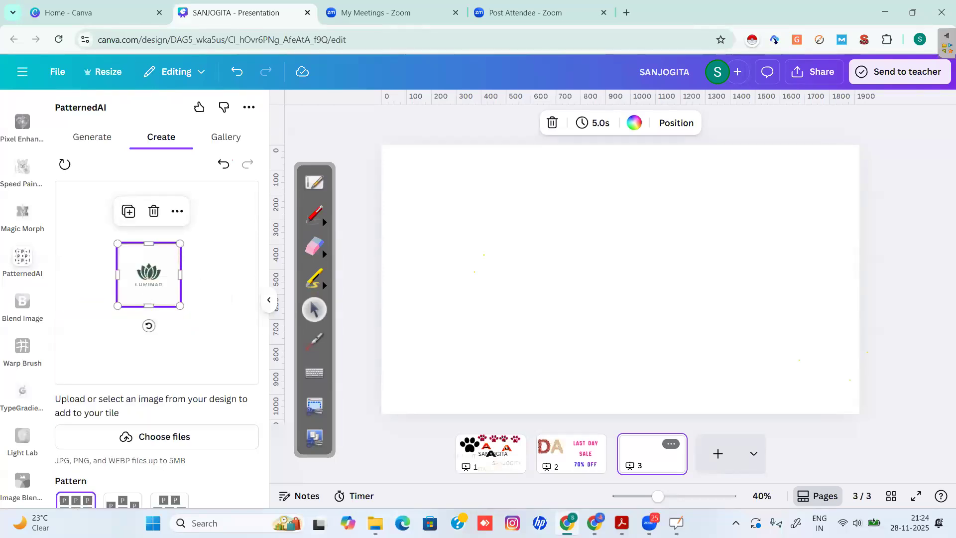
Step: Set the logo pattern's horizontal position to 0.43 and compare an offset layout with the regular grid
scroll(181, 249, down, 7)
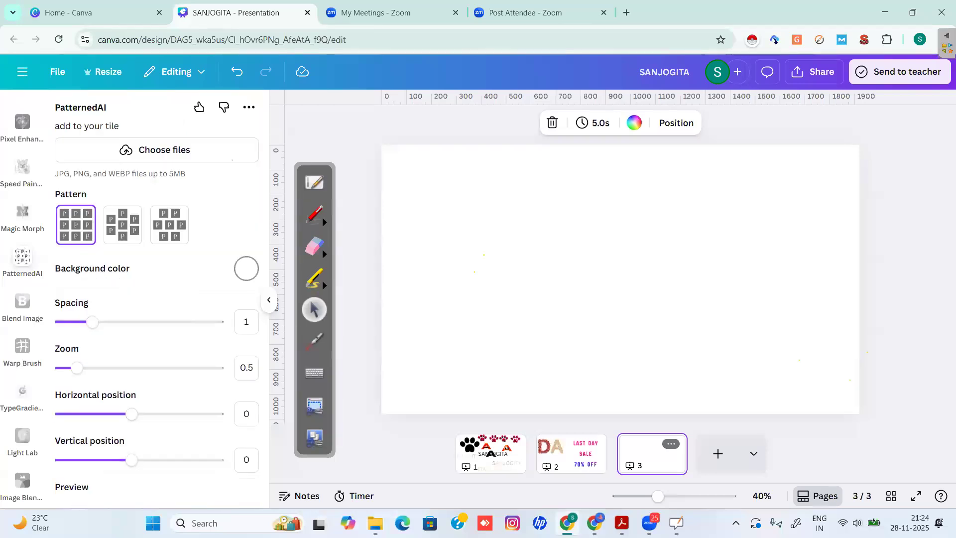
scroll(182, 249, down, 3)
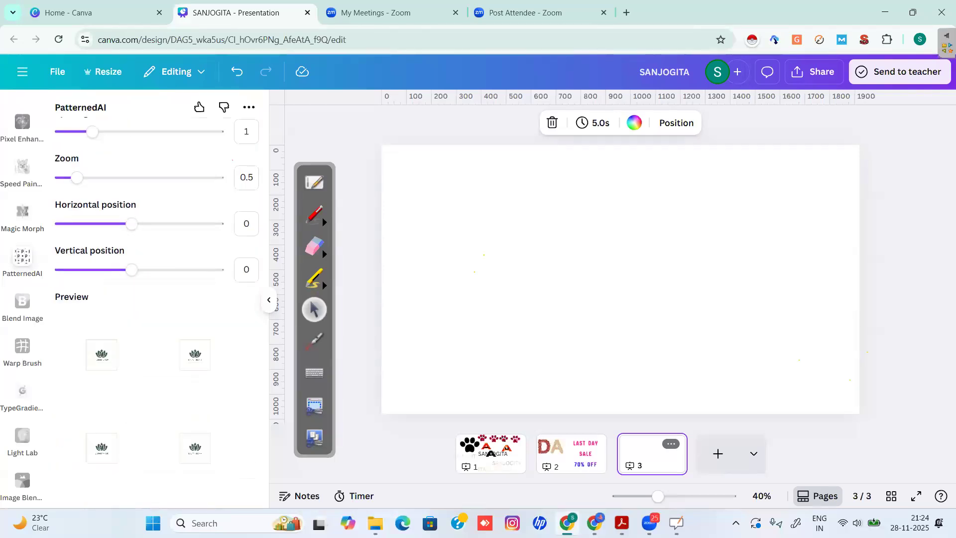
scroll(183, 249, up, 5)
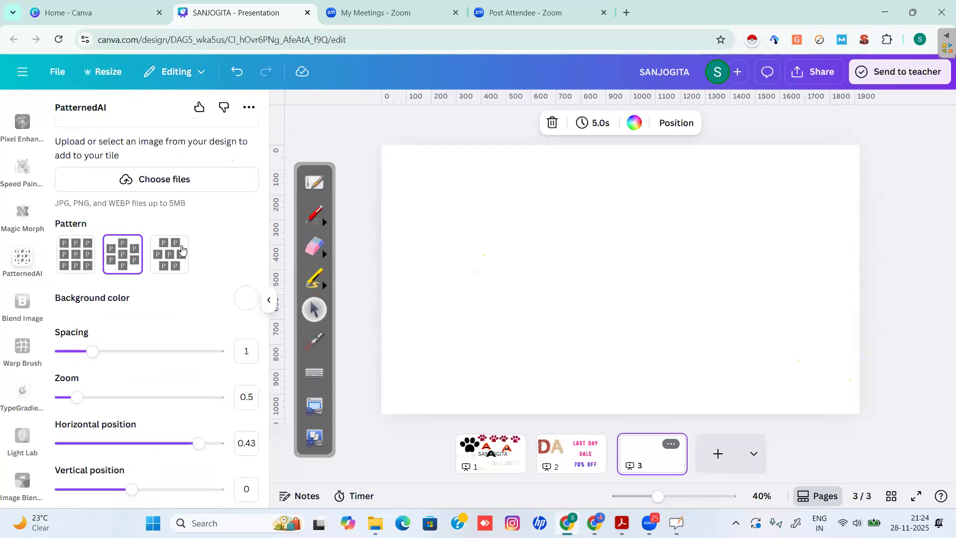
scroll(182, 250, down, 2)
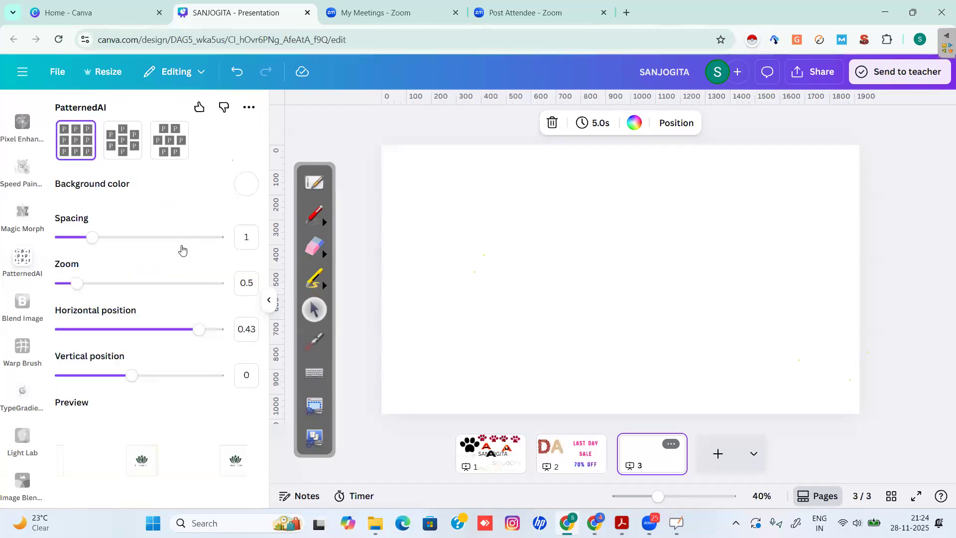
Step: Set the logo pattern's spacing to 2.464, zoom to 1.3 and horizontal position to 0.24
drag(92, 237, 153, 237)
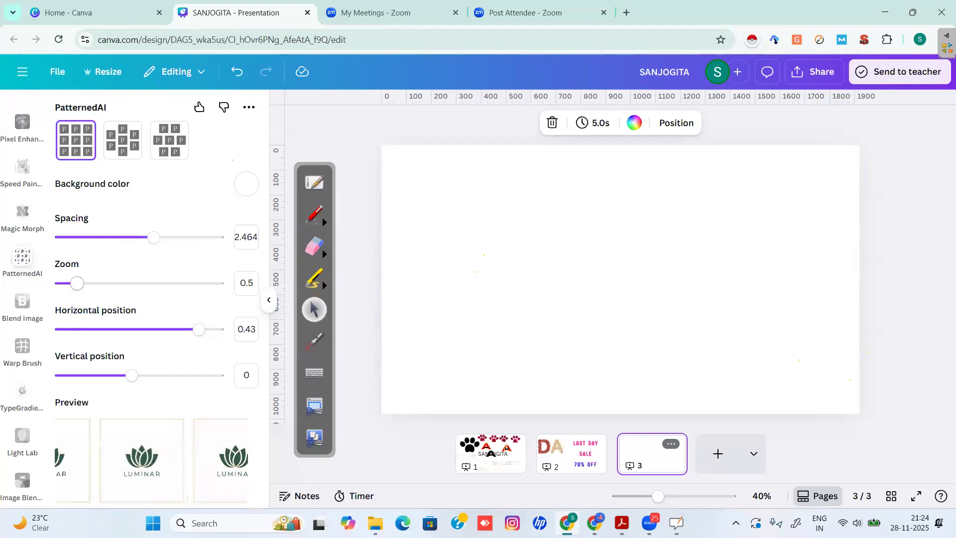
drag(77, 283, 190, 284)
scroll(182, 246, down, 2)
drag(190, 194, 109, 194)
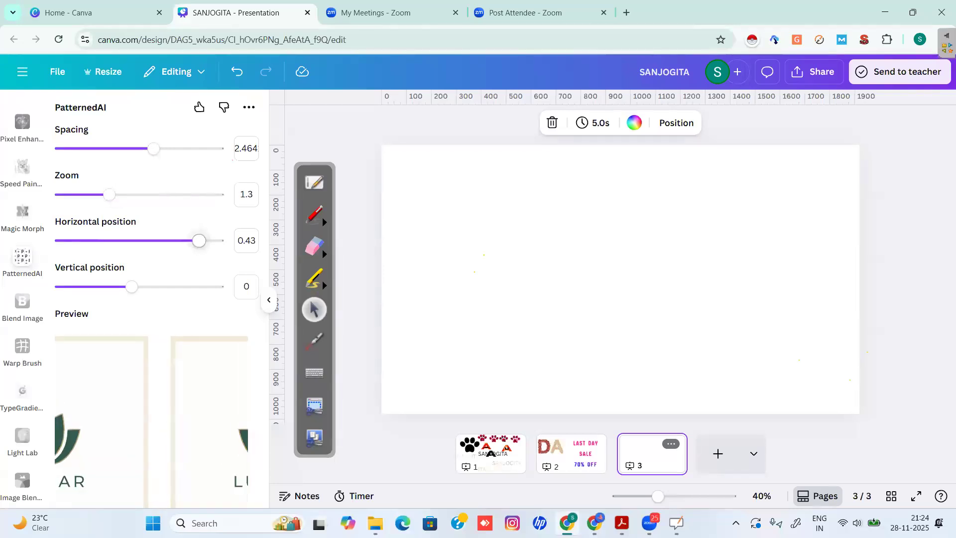
drag(199, 240, 169, 241)
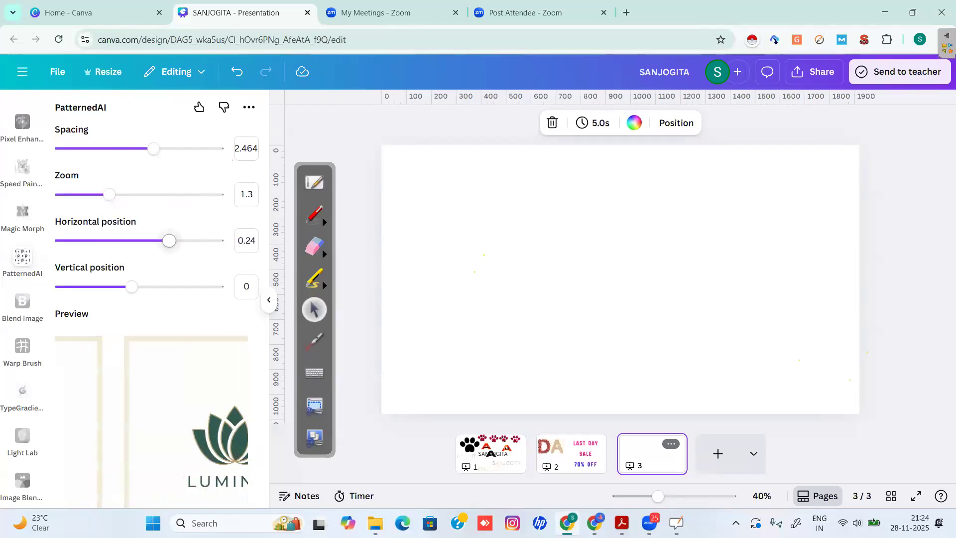
Step: Add the logo pattern as the third page's background and add a blank fourth page with PatternedAI's gallery open
scroll(182, 246, down, 2)
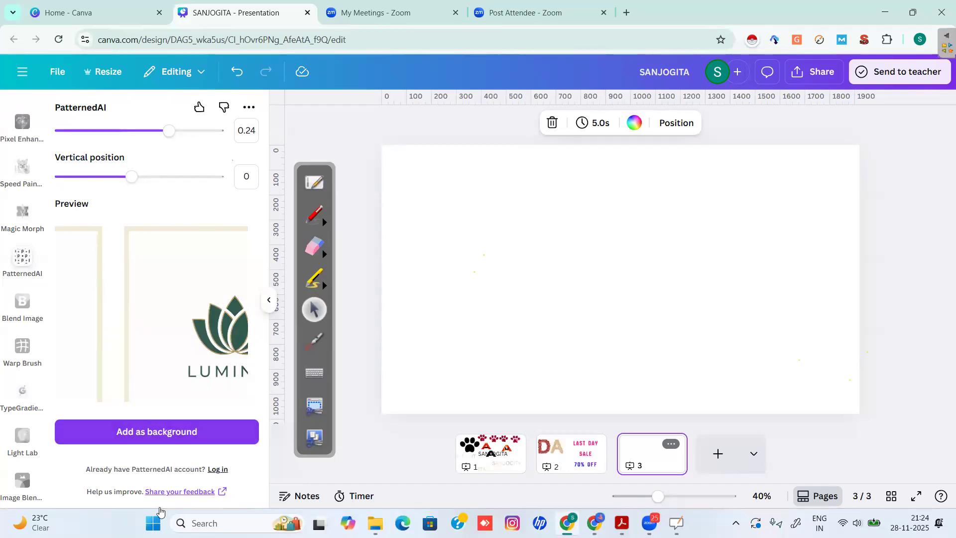
click(158, 432)
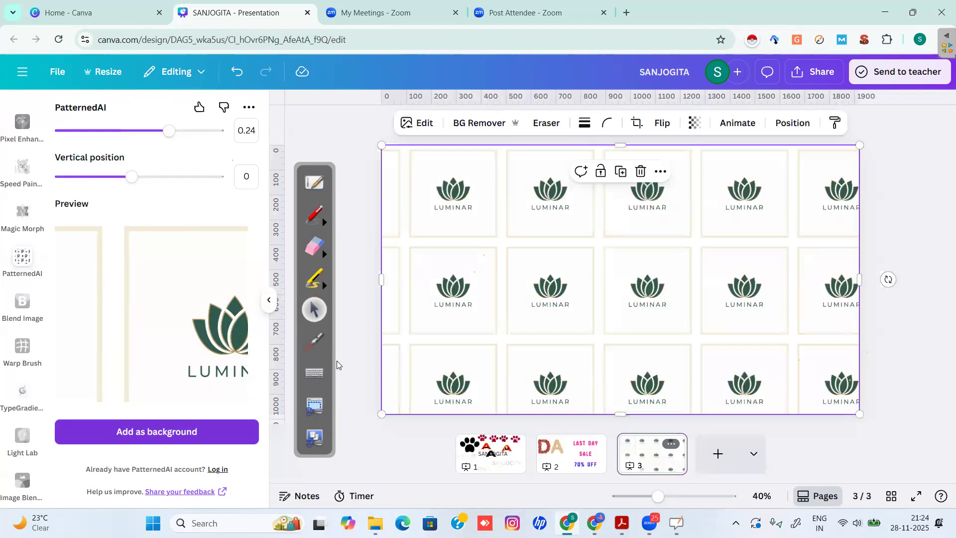
drag(587, 289, 588, 316)
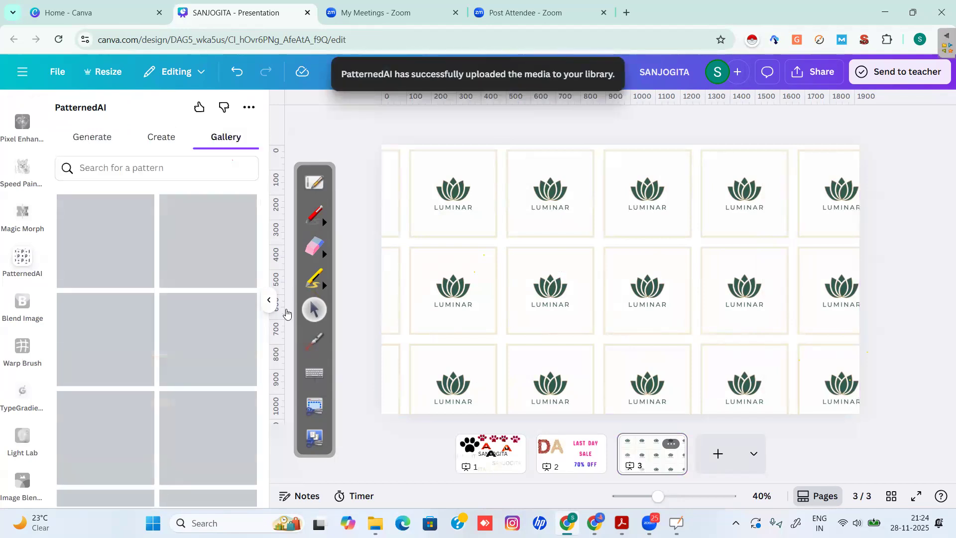
key(ctrl+Return)
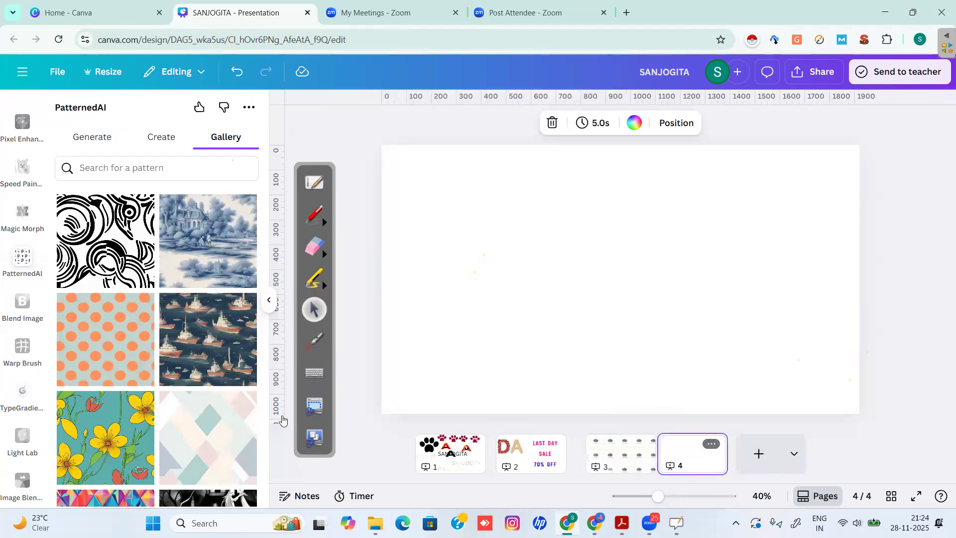
Step: Browse PatternedAI's pattern gallery and preview the yellow-flower pattern for the blank fourth page
scroll(282, 418, down, 9)
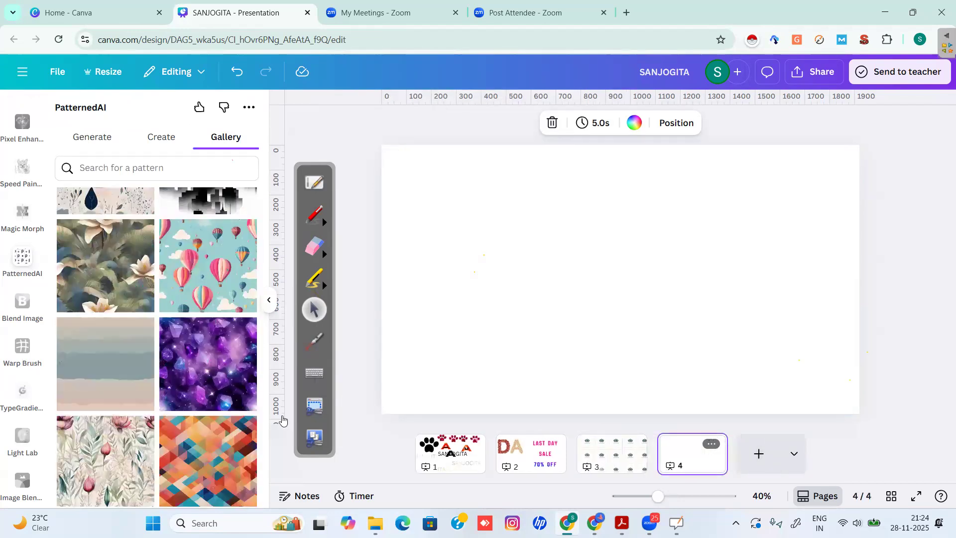
scroll(282, 419, down, 15)
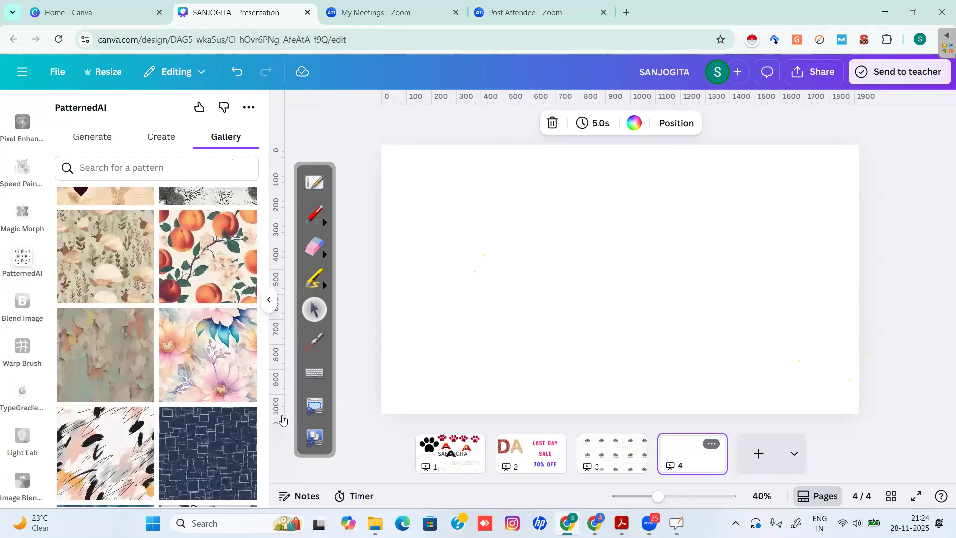
scroll(282, 419, down, 2)
scroll(282, 420, down, 10)
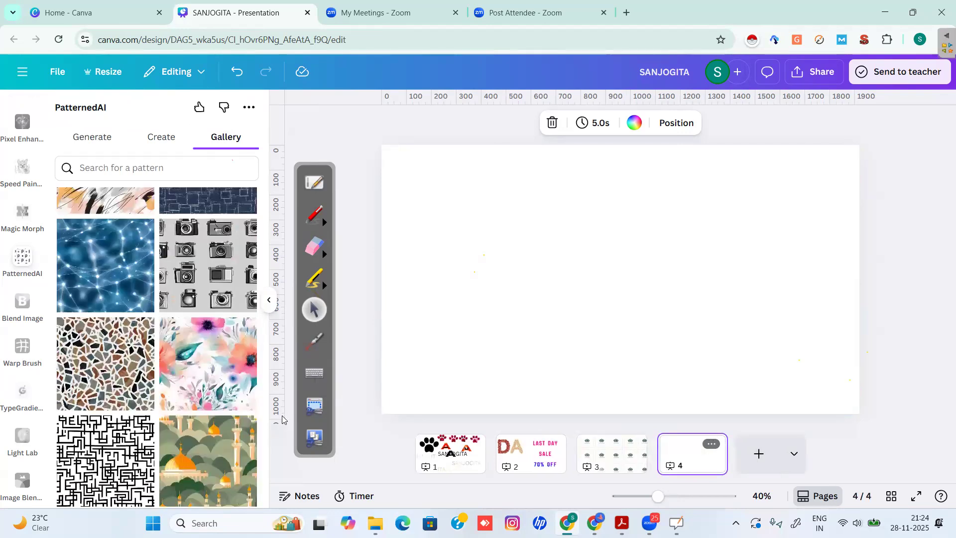
scroll(282, 419, down, 10)
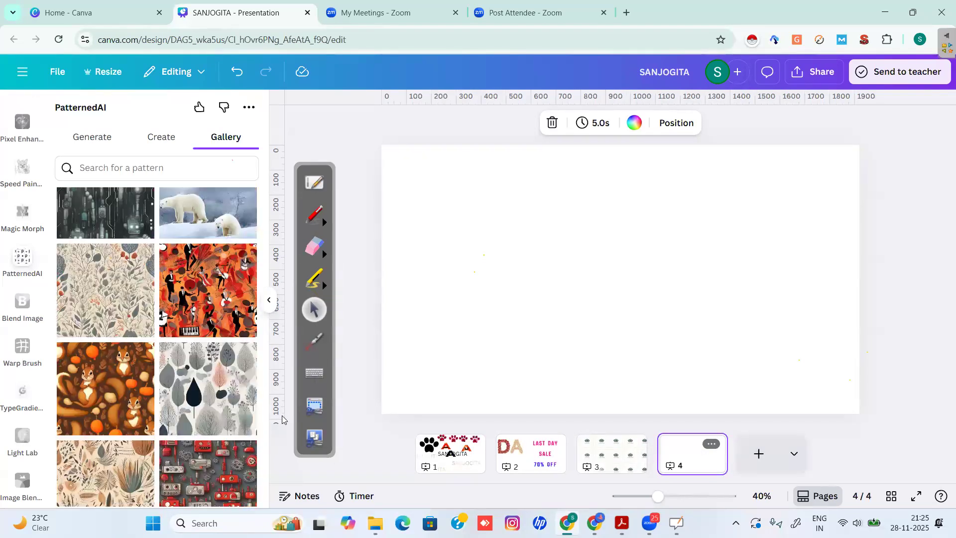
scroll(97, 502, up, 7)
click(105, 443)
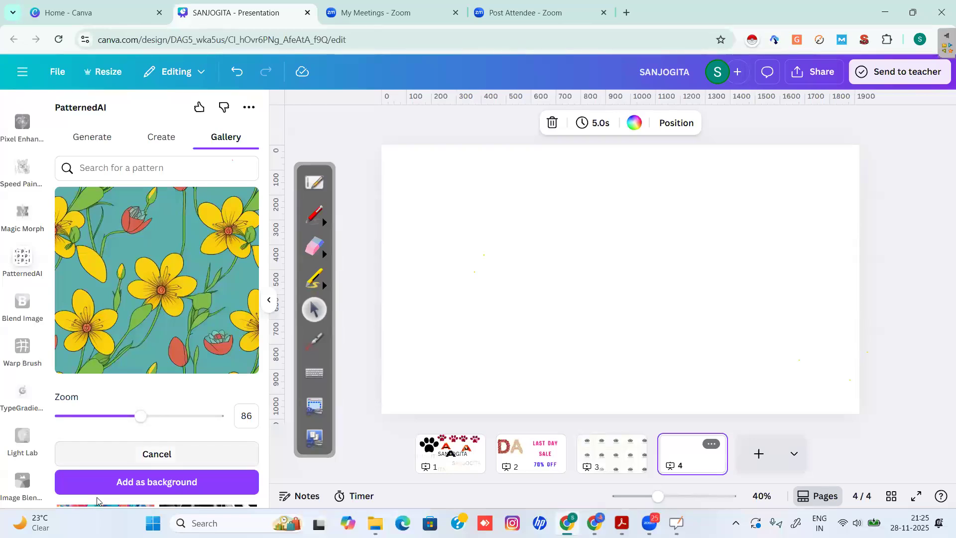
click(157, 453)
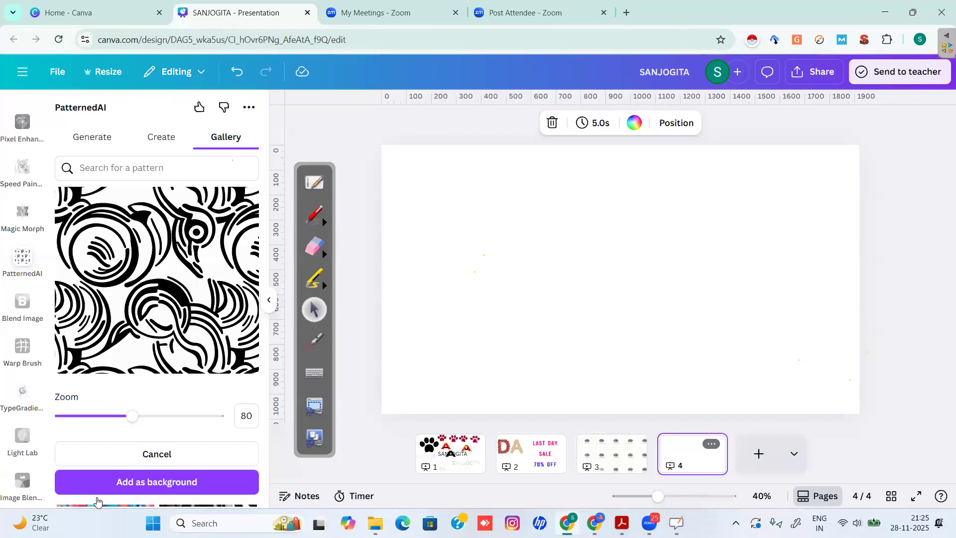
Step: Set the black-and-white swirl pattern's zoom to 38 and add it as the fourth page's background
click(131, 416)
drag(131, 416, 72, 415)
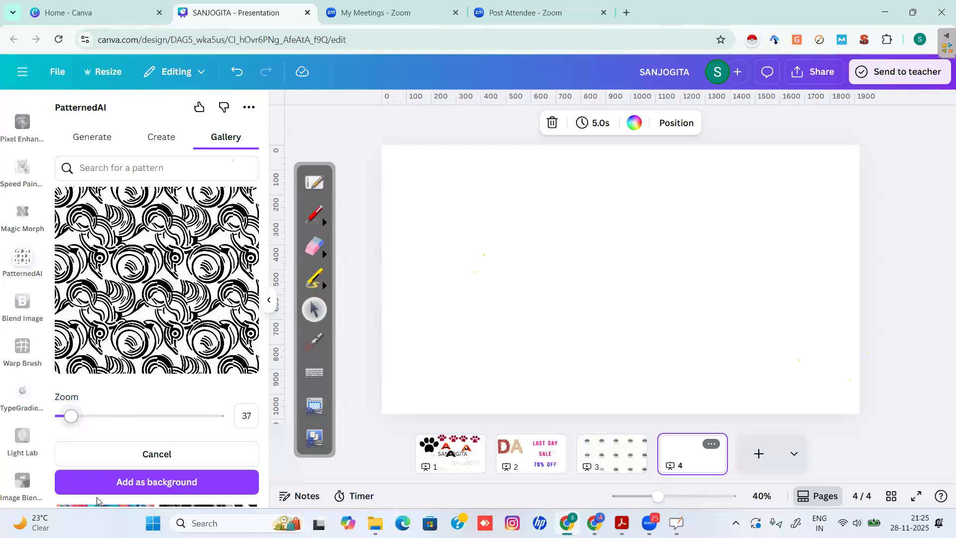
click(97, 497)
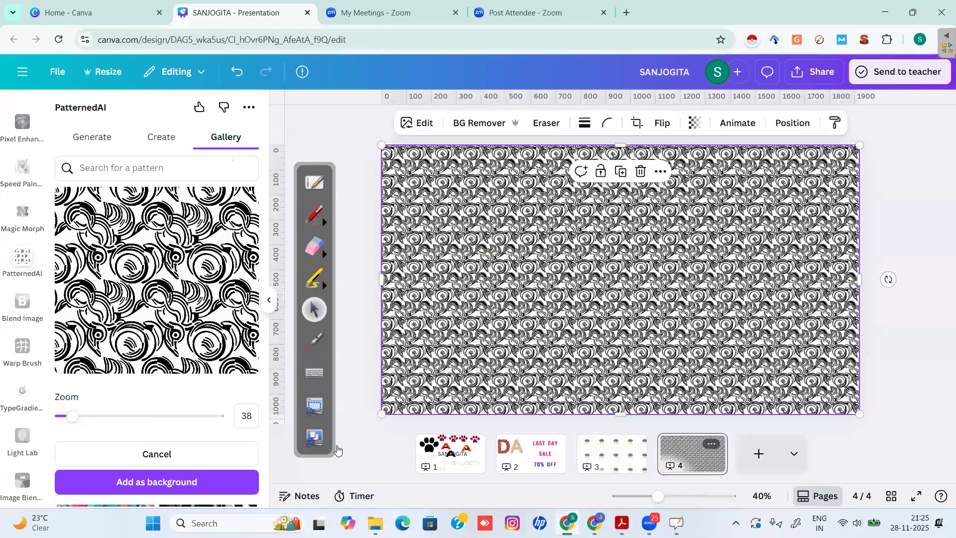
Step: Lower the opacity of the swirl pattern background to make it a faint grey, and deselect it
click(695, 123)
drag(724, 173, 654, 173)
click(337, 449)
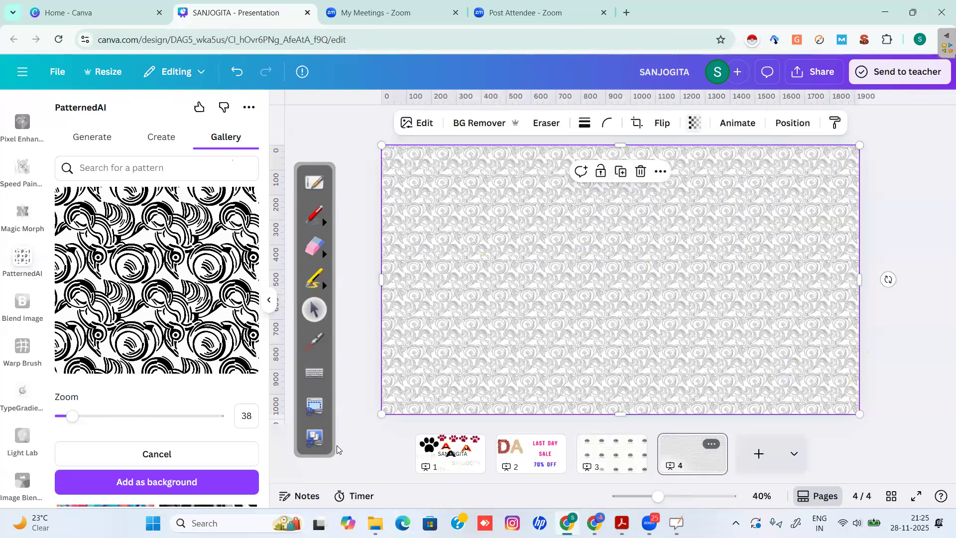
click(337, 225)
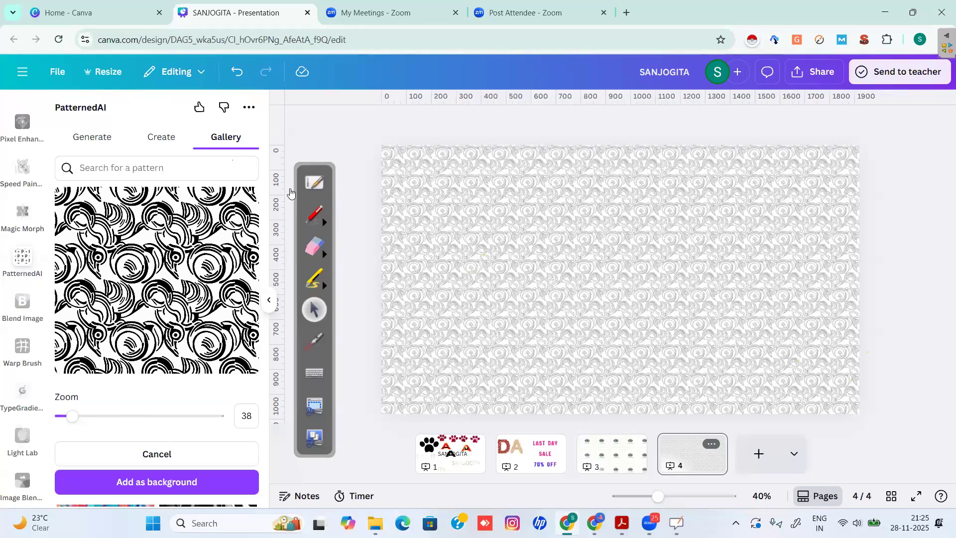
Step: Open Light Lab for a blank fifth page and upload the purple cream tube photo from Downloads
scroll(22, 298, up, 3)
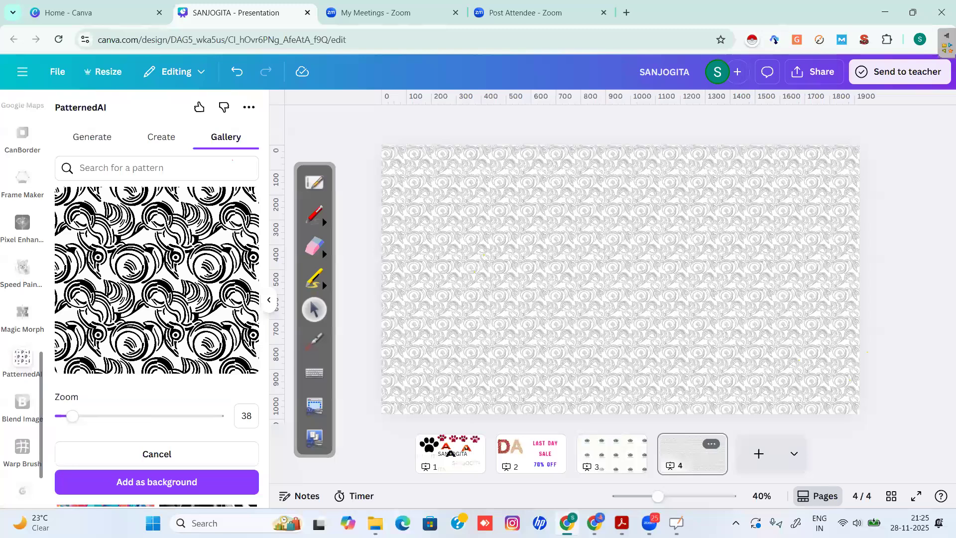
scroll(23, 299, down, 3)
click(22, 435)
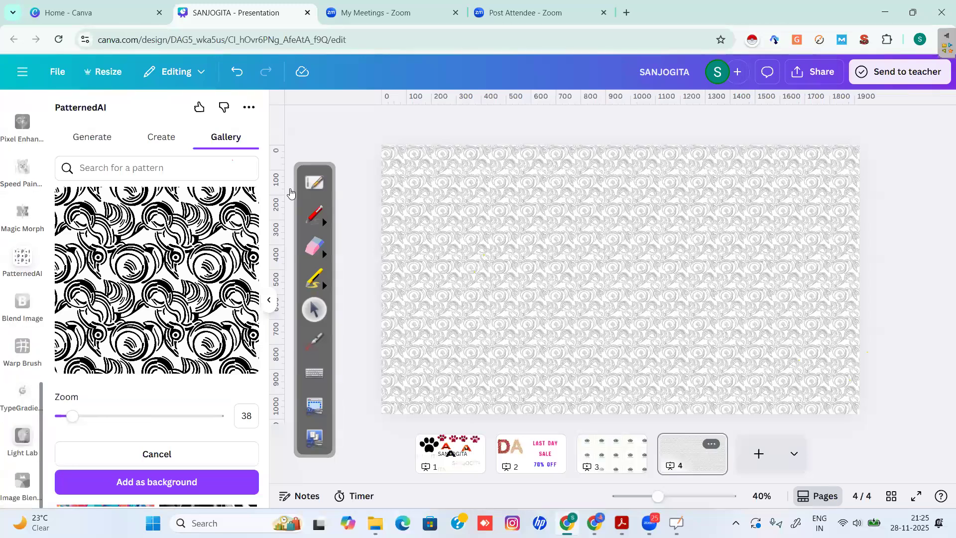
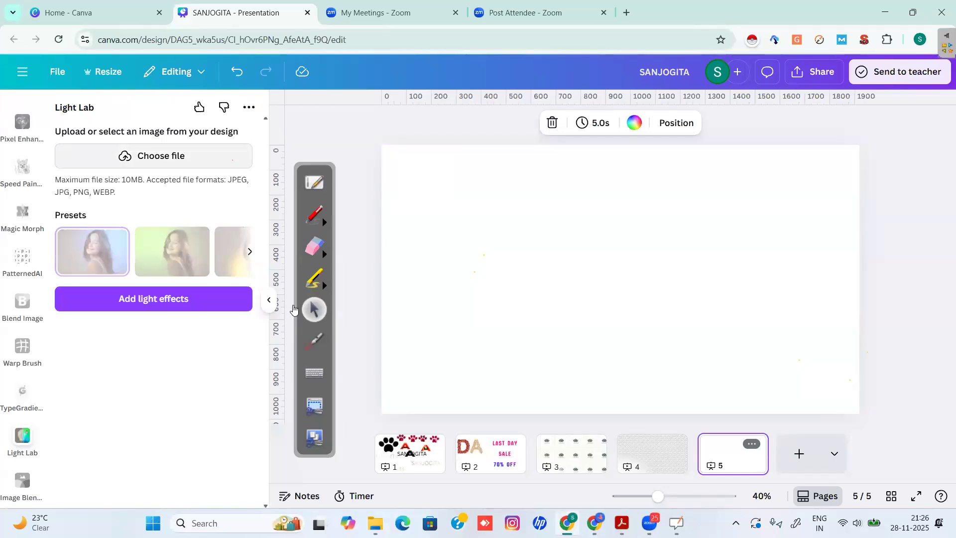
click(162, 160)
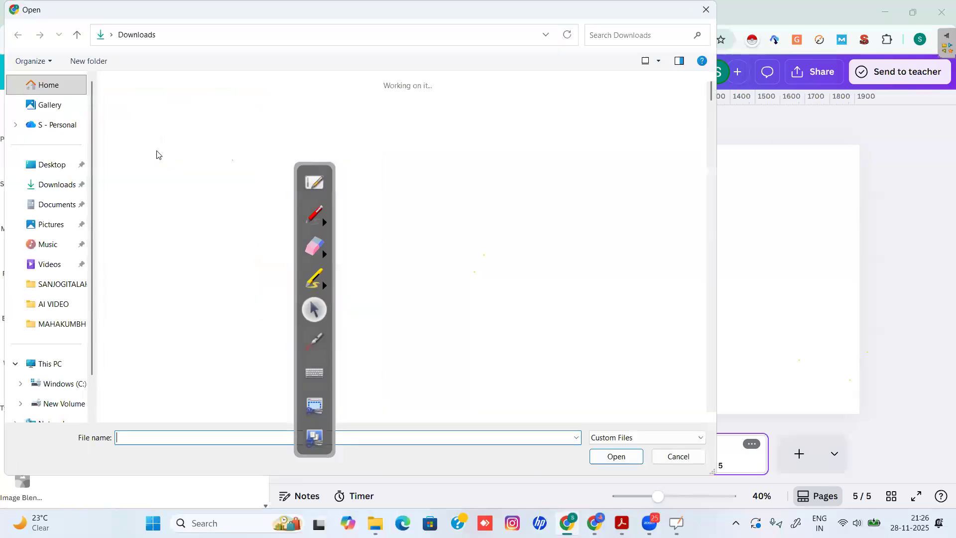
scroll(491, 236, down, 5)
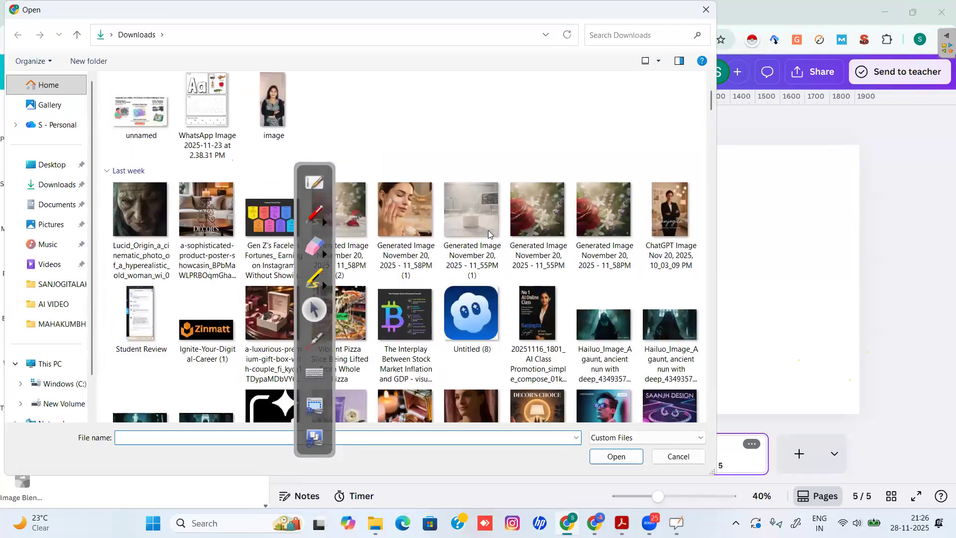
scroll(530, 277, down, 5)
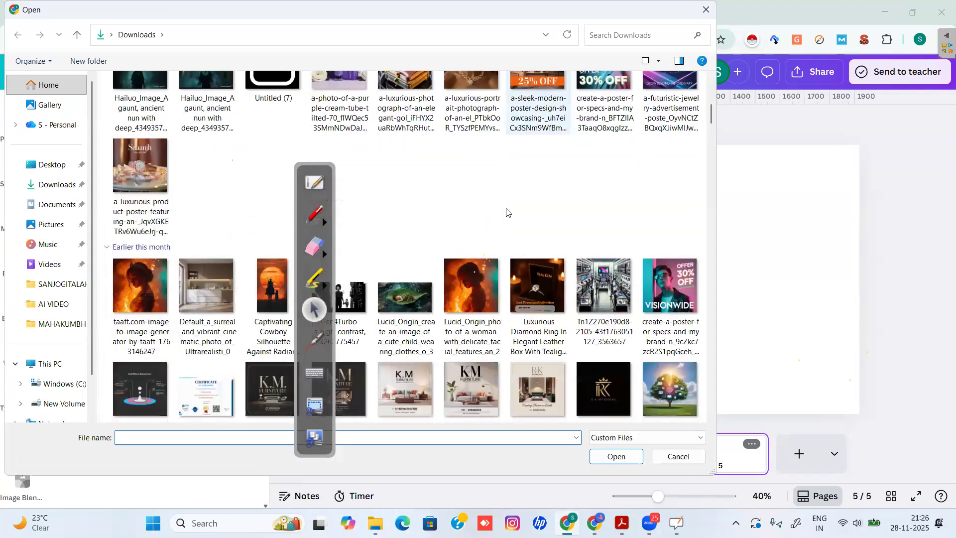
scroll(406, 246, down, 4)
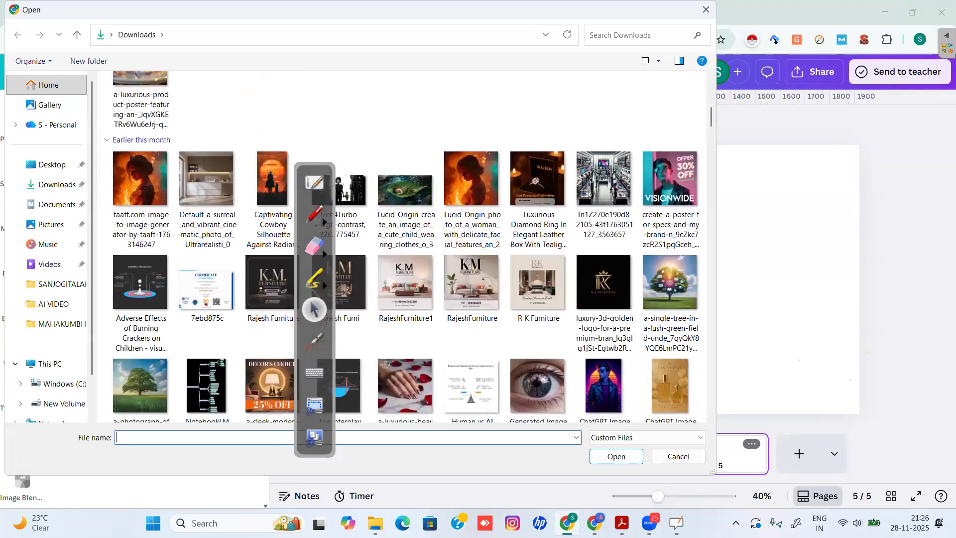
scroll(406, 247, down, 4)
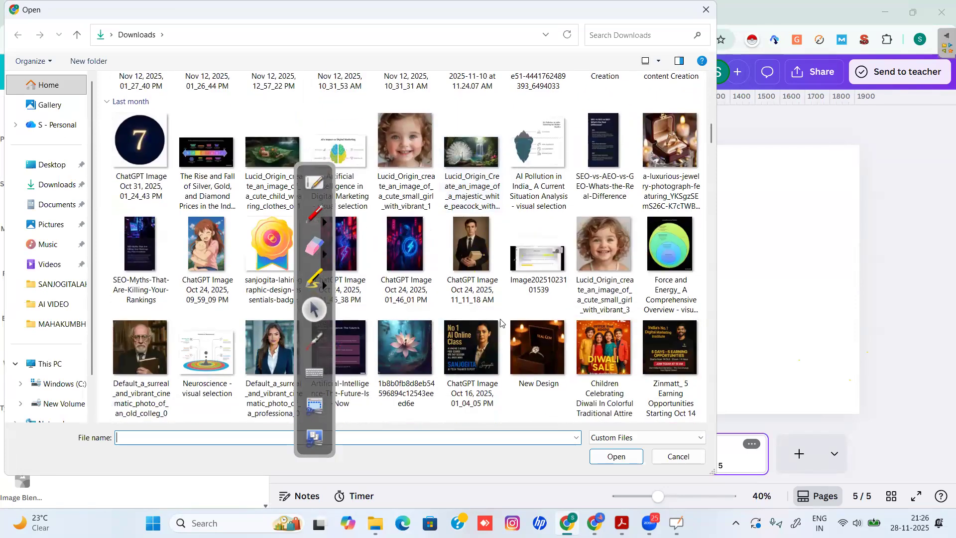
scroll(596, 234, down, 4)
click(595, 230)
click(616, 456)
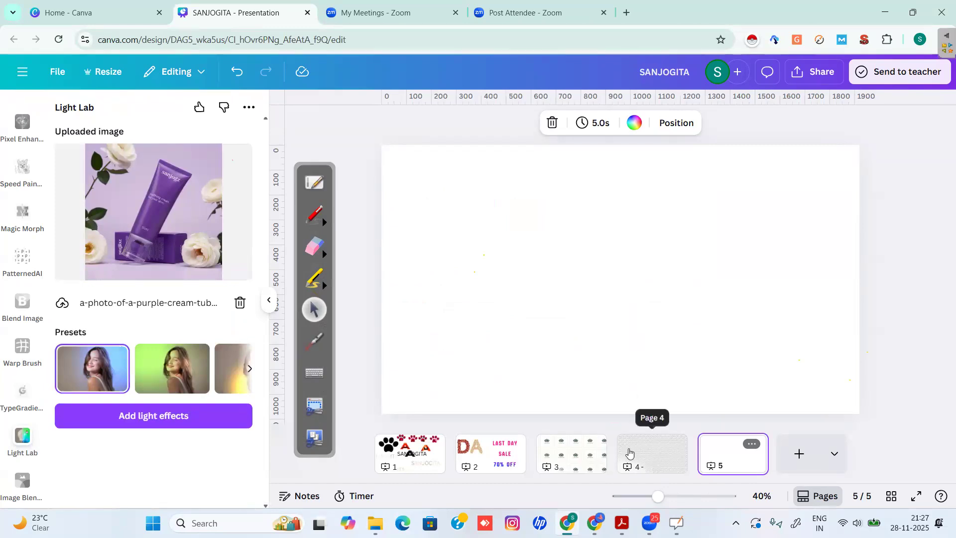
Step: Circle the uploaded product photo with the red annotation pen and erase the mark
click(314, 215)
mouse_move(187, 152)
mouse_down()
mouse_move(85, 215)
mouse_move(144, 306)
mouse_move(264, 209)
mouse_move(159, 154)
mouse_up()
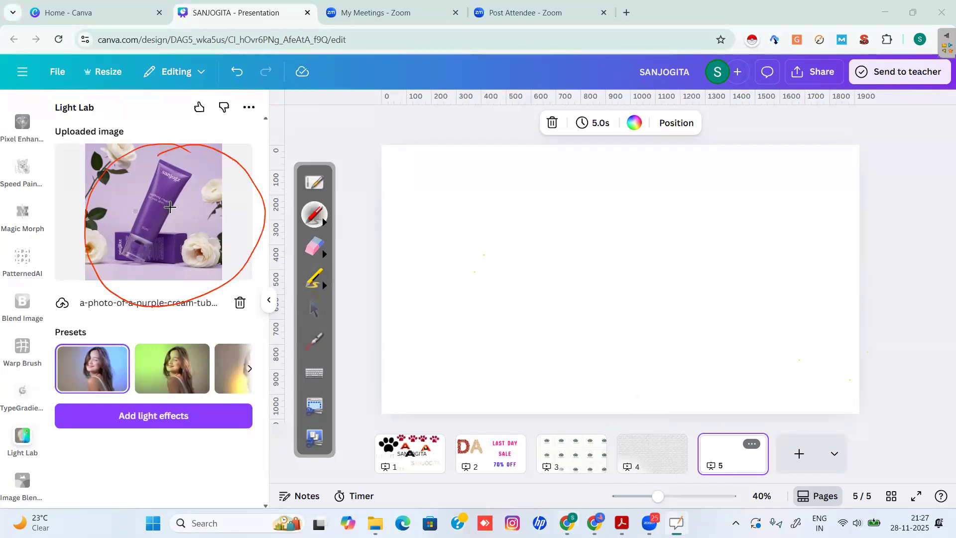
click(315, 246)
mouse_move(274, 273)
mouse_down()
mouse_move(202, 303)
mouse_move(226, 234)
mouse_move(110, 181)
mouse_move(265, 190)
mouse_move(181, 145)
mouse_move(96, 188)
mouse_move(81, 209)
mouse_move(186, 194)
mouse_up()
mouse_move(233, 245)
mouse_down()
mouse_move(151, 247)
mouse_move(179, 215)
mouse_up()
click(315, 310)
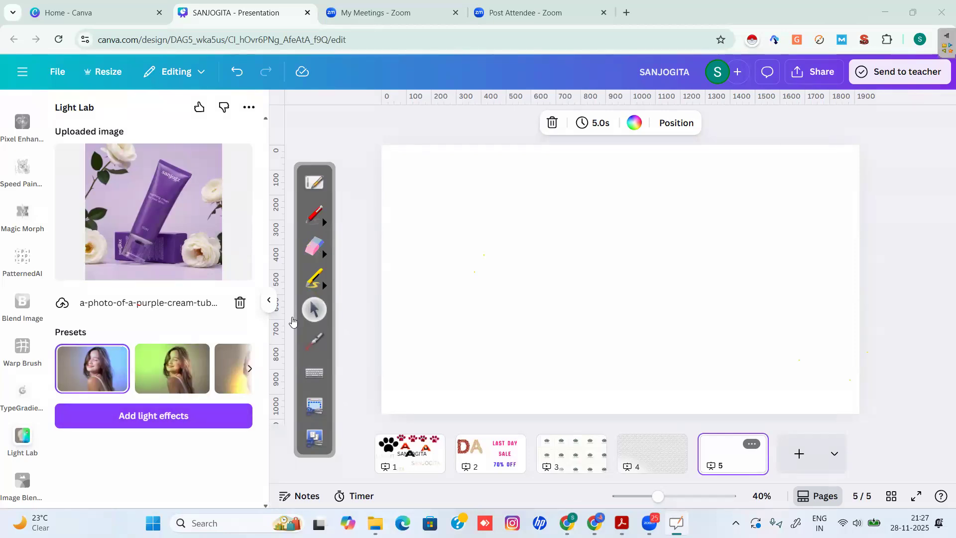
Step: Circle the Presets heading and mark the white-and-cyan preset with the red annotation pen, erasing the mark on the preset
click(315, 214)
mouse_move(100, 321)
mouse_down()
mouse_move(31, 331)
mouse_move(97, 317)
mouse_up()
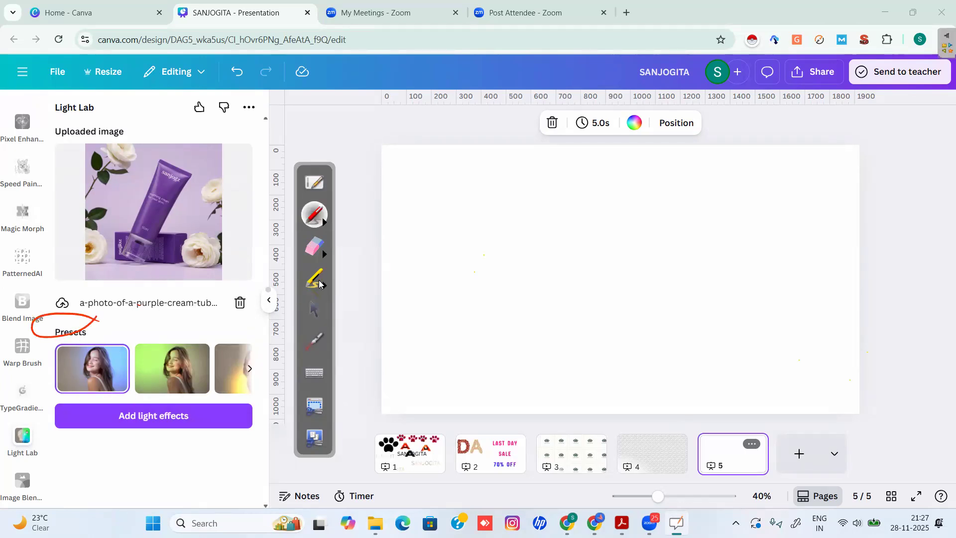
click(314, 308)
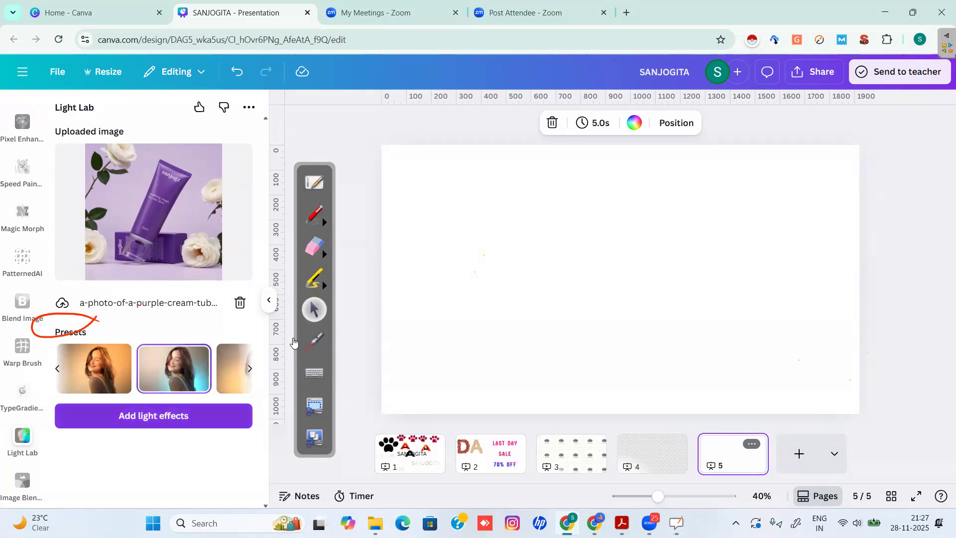
click(314, 214)
mouse_move(226, 337)
mouse_down()
mouse_move(189, 331)
mouse_move(124, 355)
mouse_move(219, 376)
mouse_move(182, 329)
mouse_up()
click(314, 245)
mouse_move(222, 377)
mouse_down()
mouse_move(199, 399)
mouse_move(153, 393)
mouse_move(159, 352)
mouse_move(185, 325)
mouse_up()
click(314, 309)
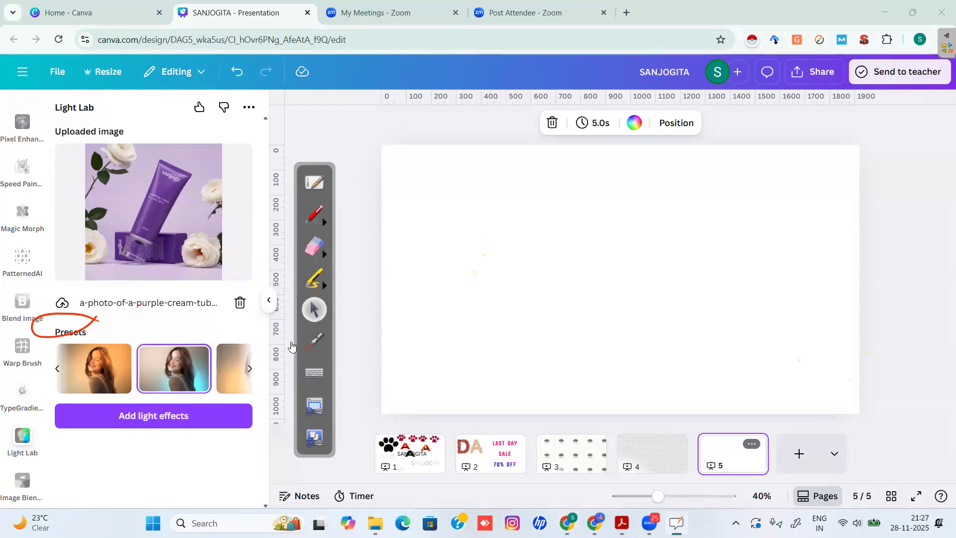
Step: Add light effects to the product photo with the white-and-cyan preset and erase the remaining red annotation
click(154, 416)
click(308, 248)
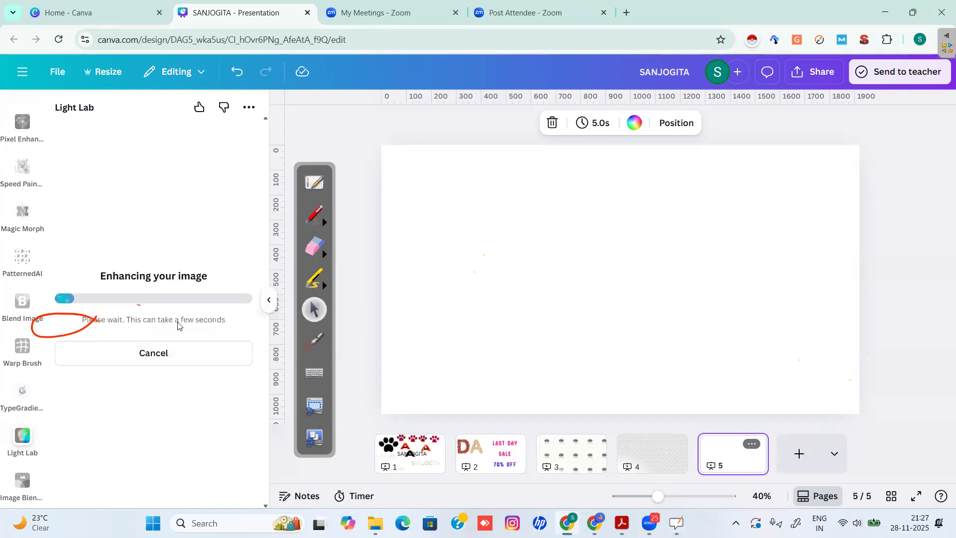
mouse_move(43, 352)
mouse_down()
mouse_move(22, 342)
mouse_move(95, 318)
mouse_up()
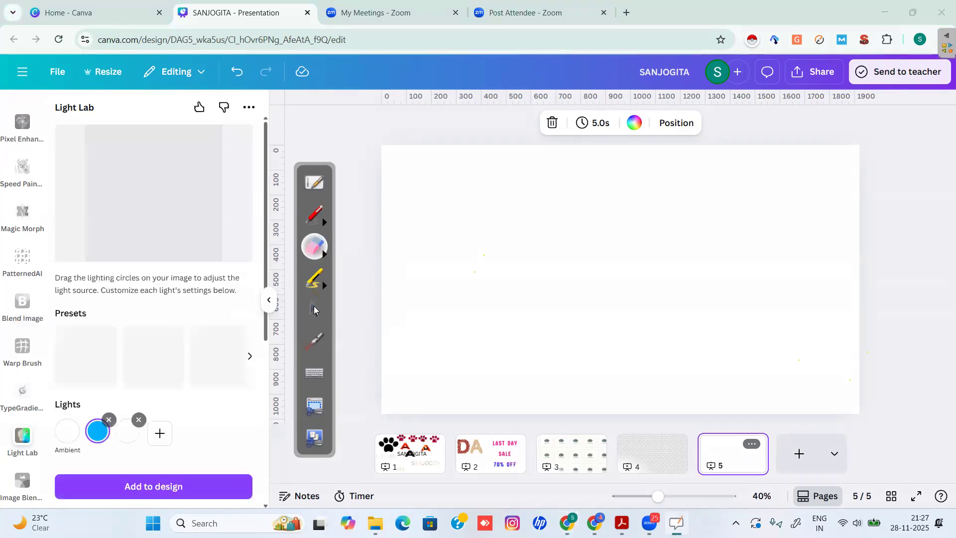
click(312, 304)
Step: Move the blue light onto the tube's cap and add the relit product image to the fifth page
drag(180, 250, 138, 236)
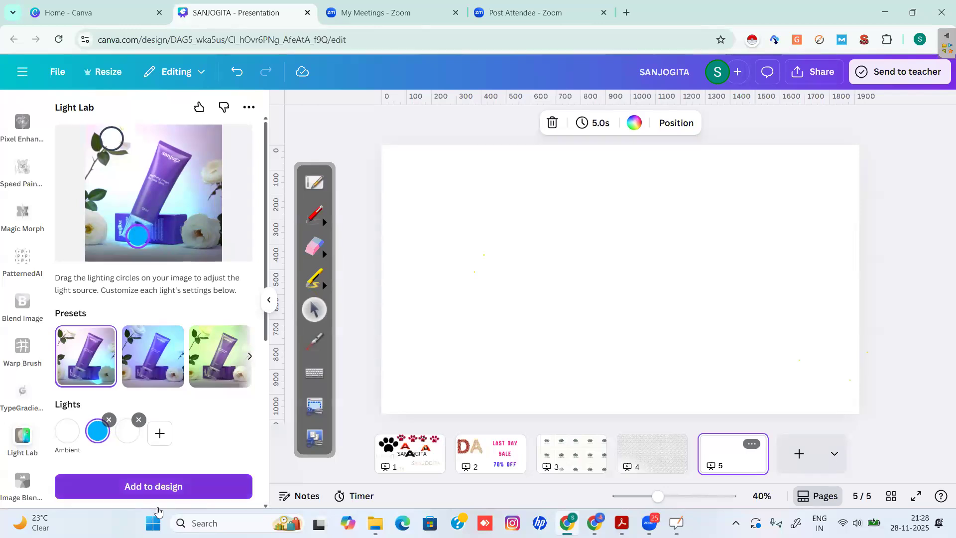
click(156, 492)
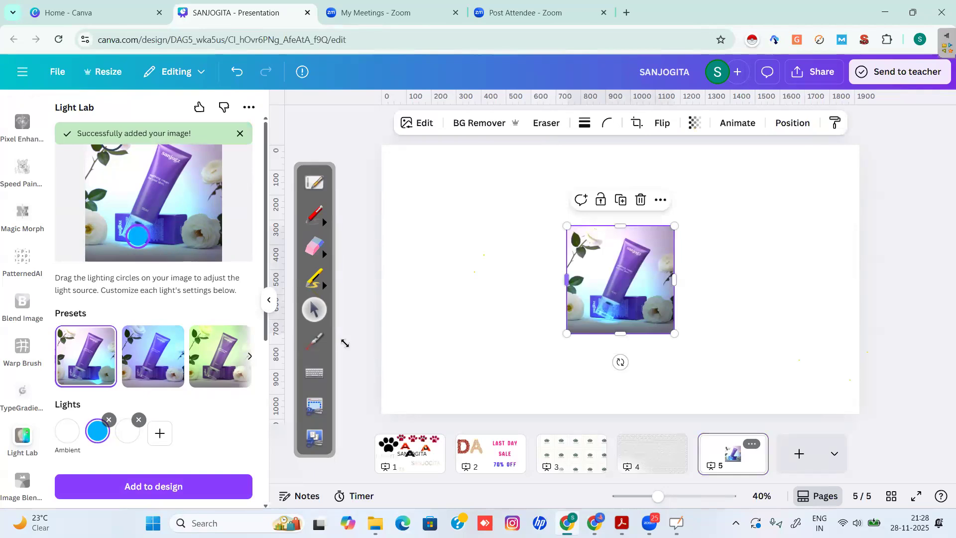
Step: Enlarge the relit product image to slightly more than the page's height and place it on the page's left side
drag(567, 225, 459, 120)
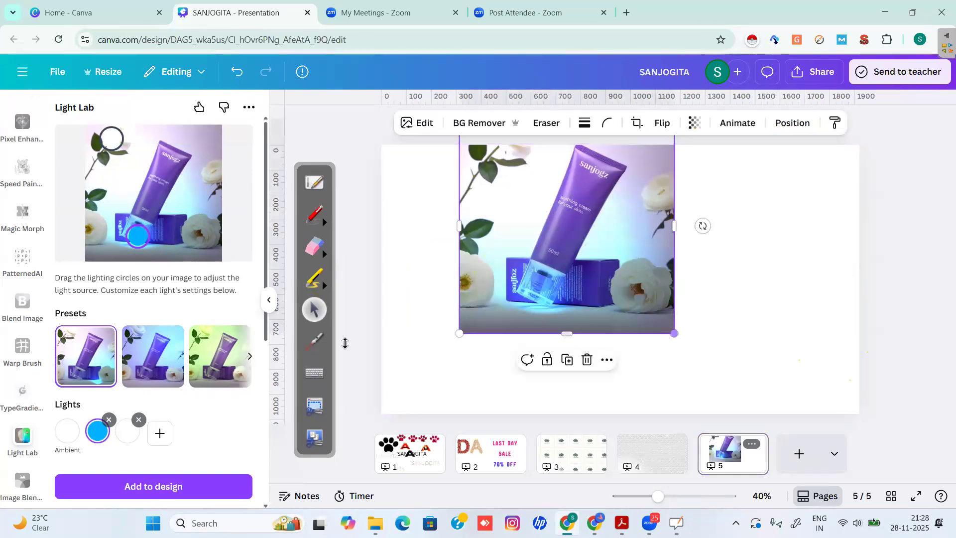
drag(674, 333, 755, 413)
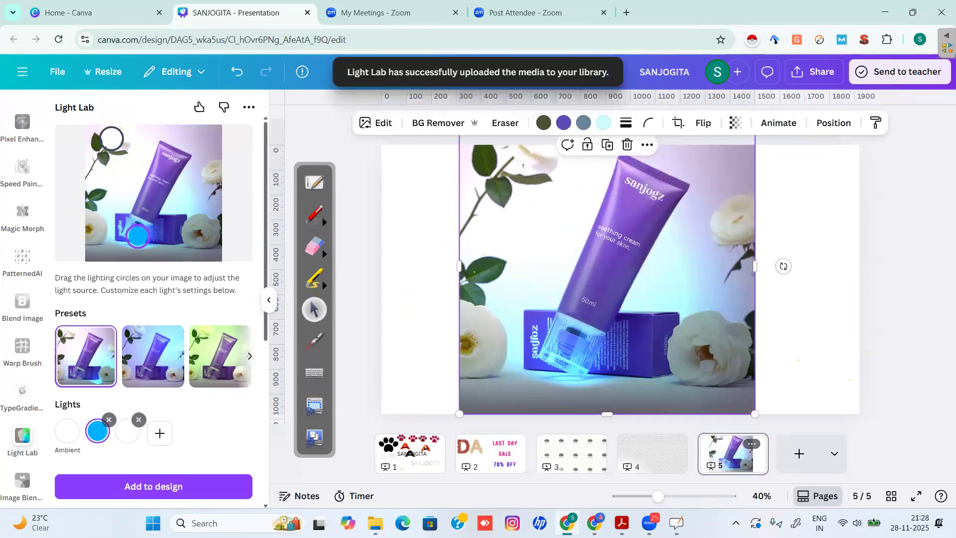
drag(597, 278, 531, 292)
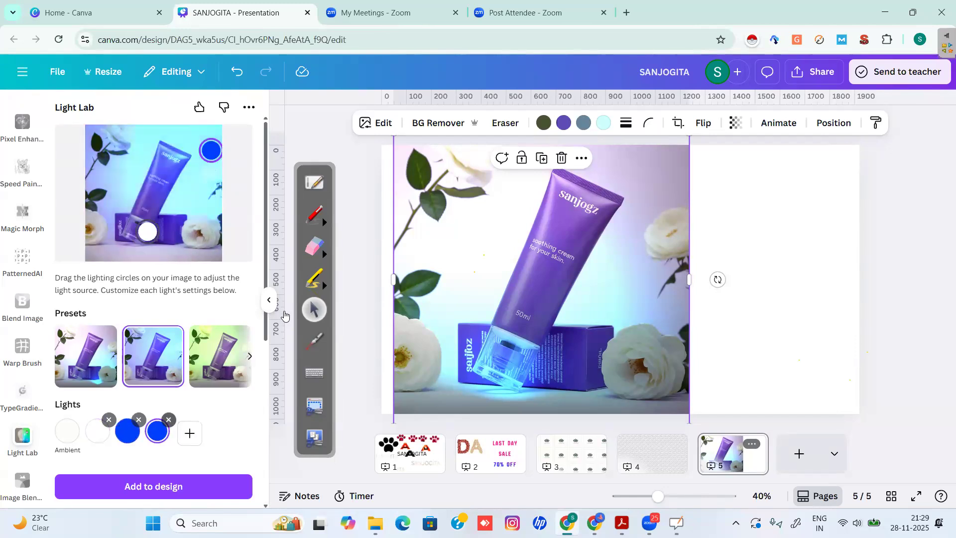
Step: Move a blue light of the blue preset to the photo's upper-left corner and outline the Lights section with the red annotation pen
drag(146, 173, 98, 136)
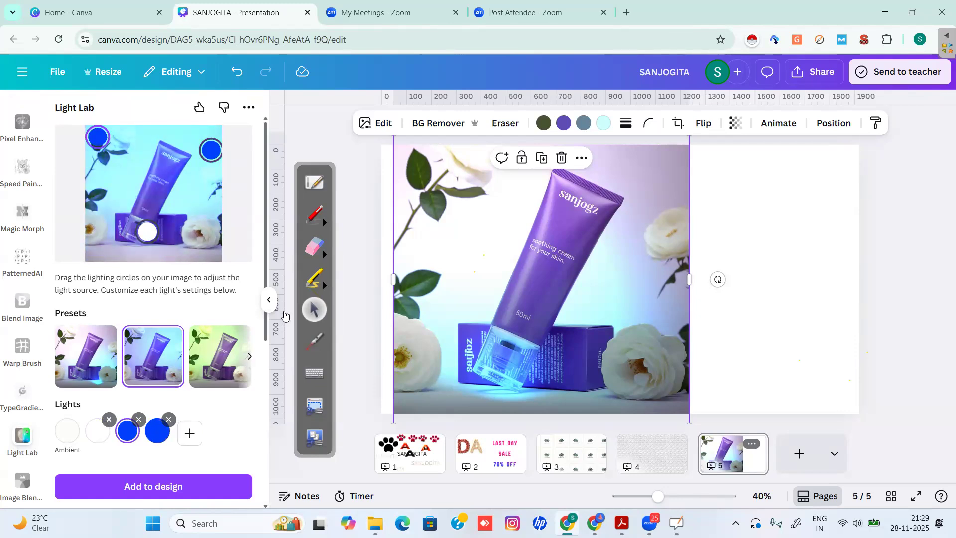
mouse_move(219, 391)
mouse_down()
mouse_move(95, 388)
mouse_move(41, 410)
mouse_move(59, 455)
mouse_move(134, 466)
mouse_move(216, 454)
mouse_move(226, 398)
mouse_move(197, 387)
mouse_up()
mouse_move(58, 429)
mouse_down()
mouse_move(62, 440)
mouse_move(78, 421)
mouse_up()
click(318, 249)
mouse_move(127, 396)
mouse_down()
mouse_move(36, 429)
mouse_move(80, 429)
mouse_up()
click(313, 309)
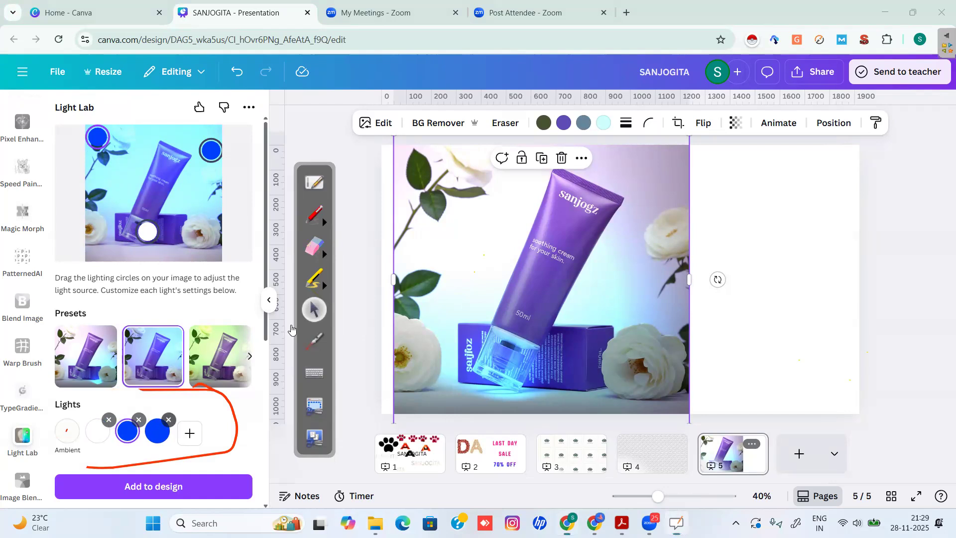
Step: Remove both blue lights from the blue preset and move the remaining white light onto the tube's cap
click(169, 420)
click(138, 420)
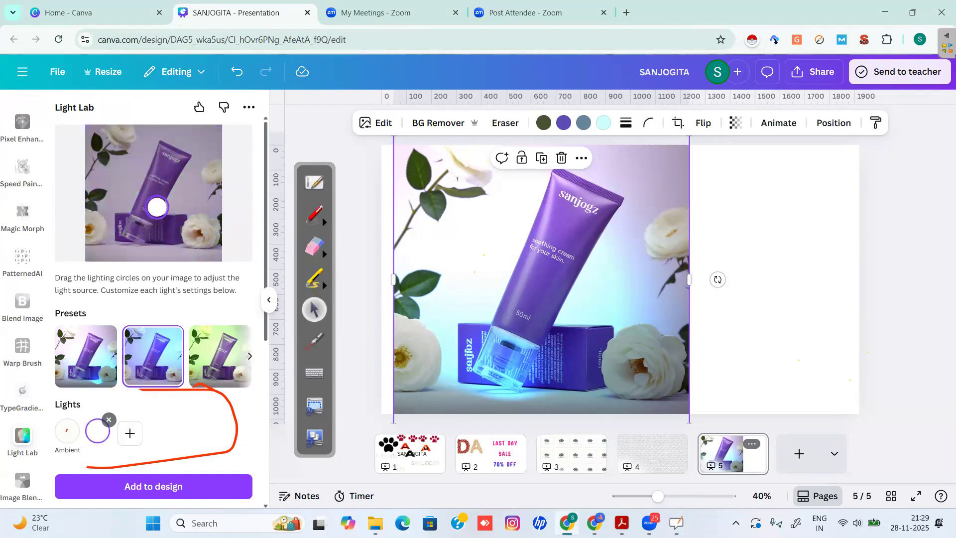
mouse_move(147, 232)
mouse_down()
mouse_move(138, 222)
mouse_move(134, 232)
mouse_up()
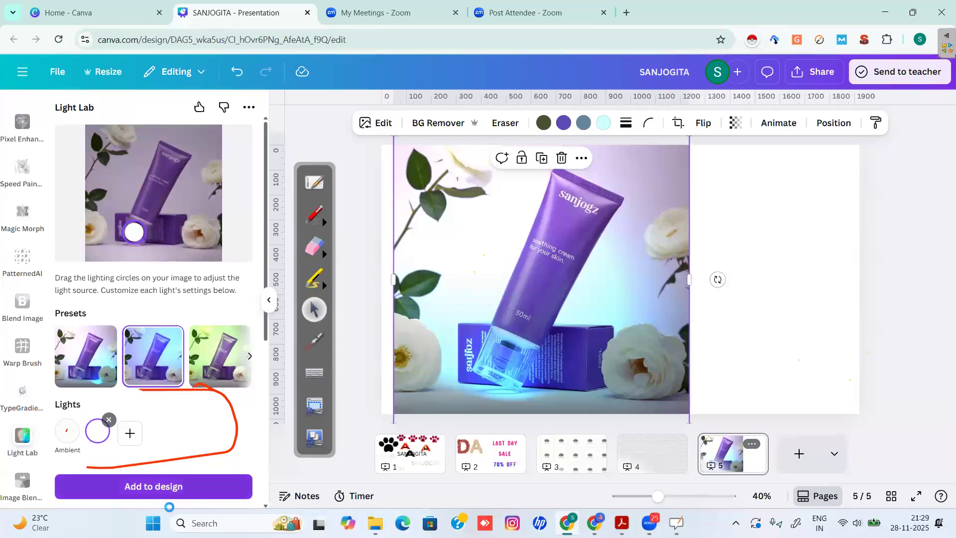
Step: Add the white-lit product image enlarged on the page's right side and move the blue-lit image to the page's left edge
click(168, 494)
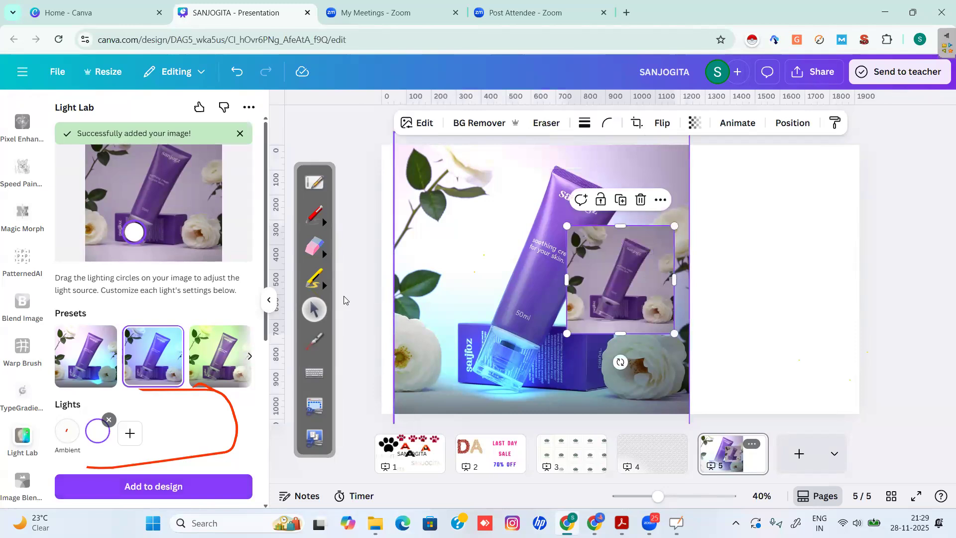
drag(674, 225, 759, 141)
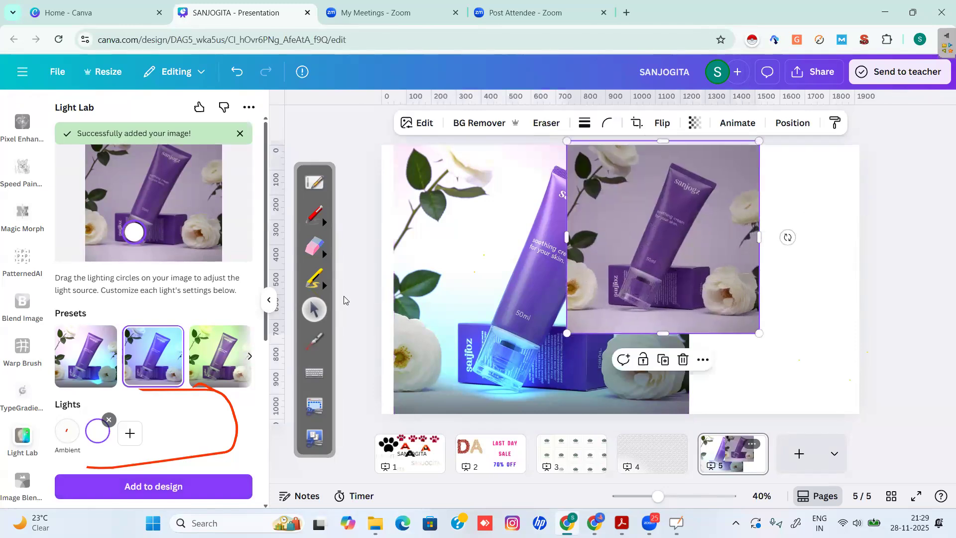
drag(662, 238, 767, 293)
click(408, 298)
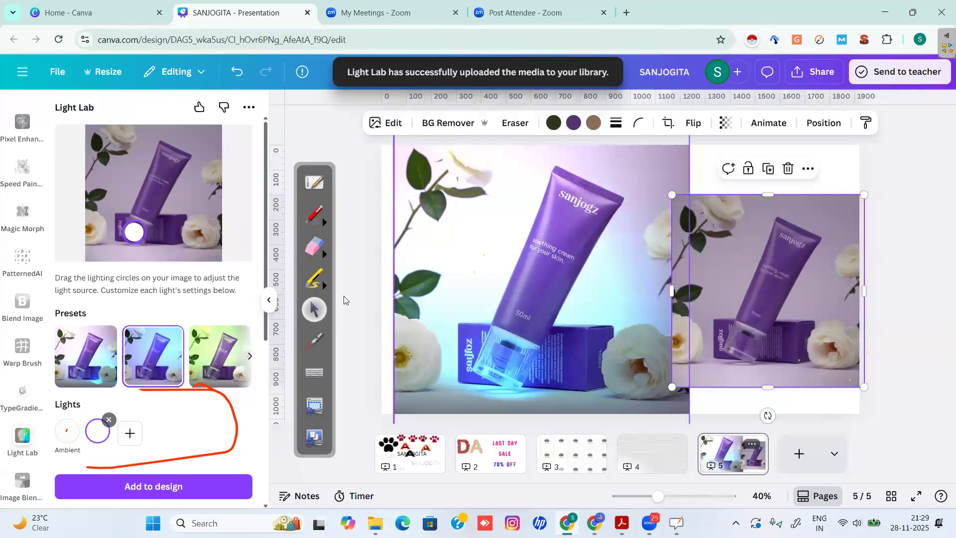
drag(533, 286, 464, 278)
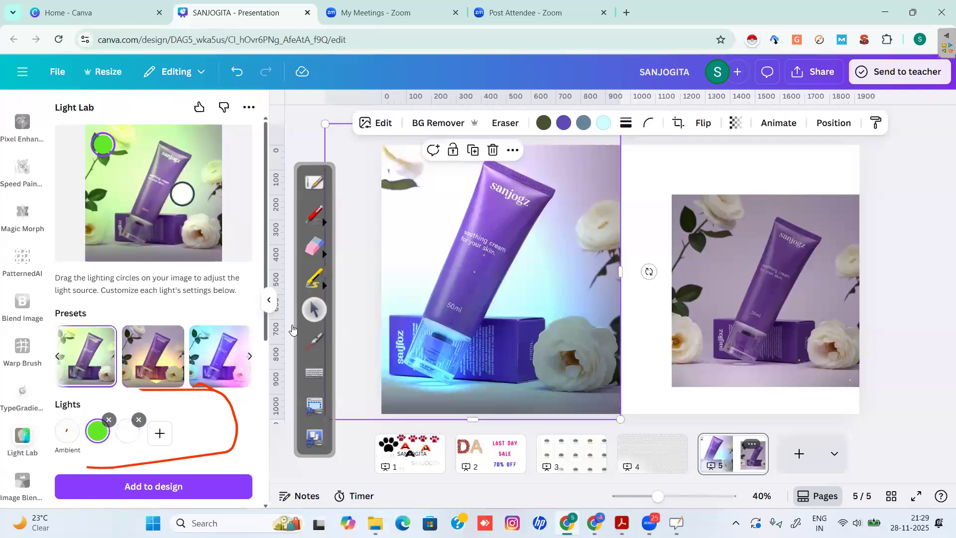
Step: Place the green preset's white light beside the tube's cap and its green light at the photo's upper-left corner, and add the relit image enlarged
drag(182, 193, 162, 236)
drag(103, 144, 105, 136)
right_click(104, 137)
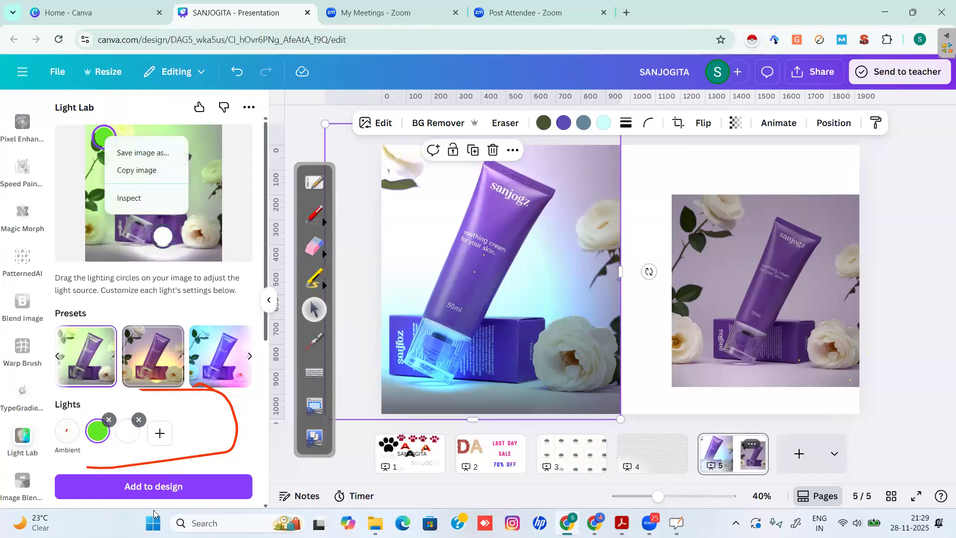
click(151, 493)
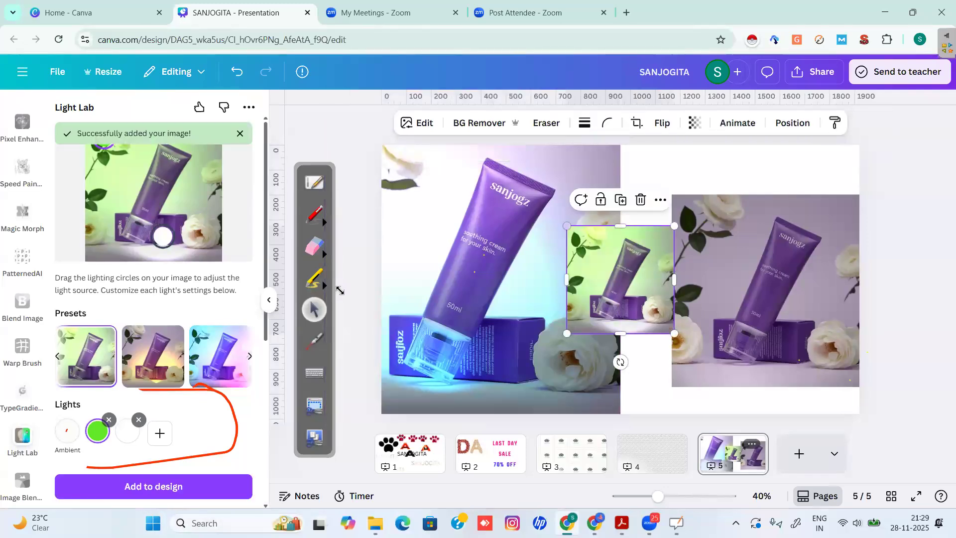
drag(566, 226, 502, 161)
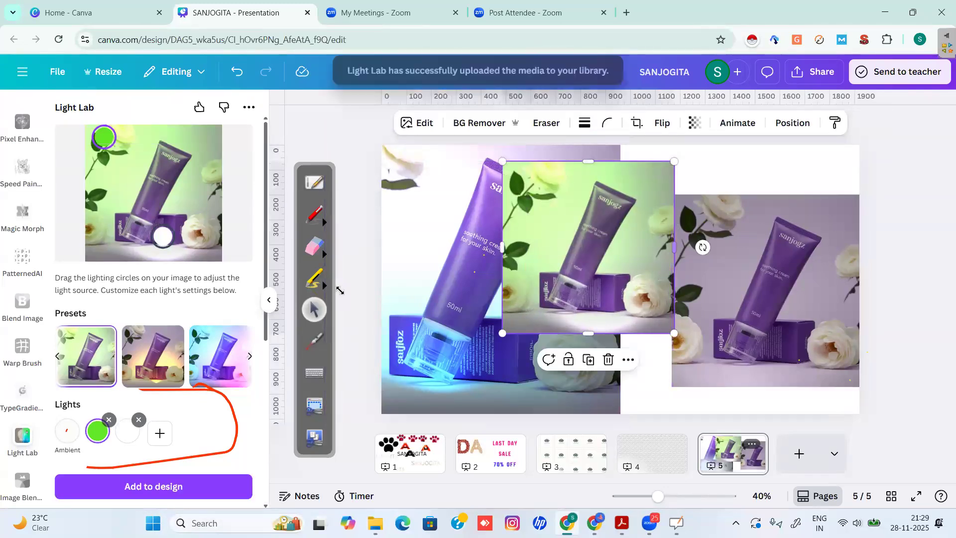
drag(674, 333, 755, 414)
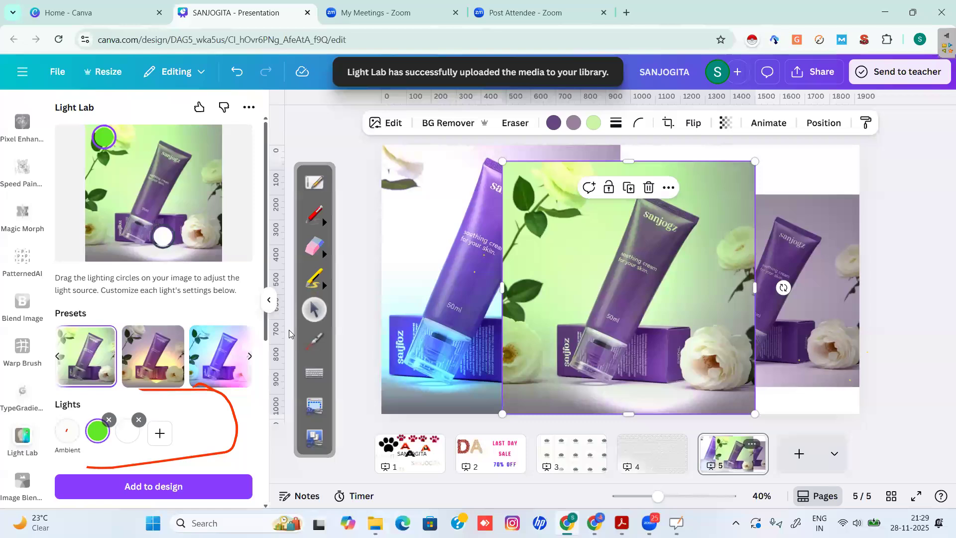
Step: Circle the white and green lights in the Light Lab preview with the red annotation pen
click(315, 214)
mouse_move(187, 226)
mouse_down()
mouse_move(146, 221)
mouse_move(188, 234)
mouse_up()
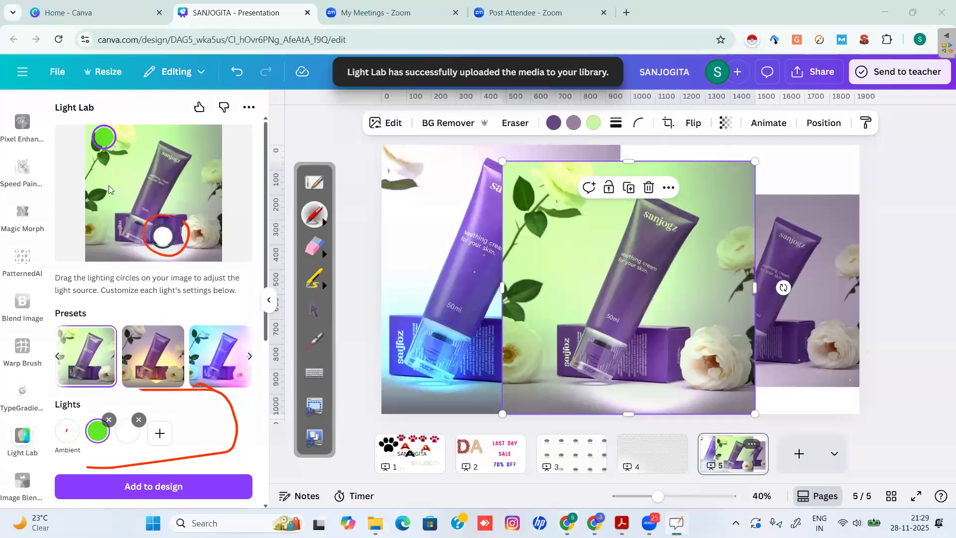
mouse_move(117, 121)
mouse_down()
mouse_move(100, 158)
mouse_move(114, 114)
mouse_up()
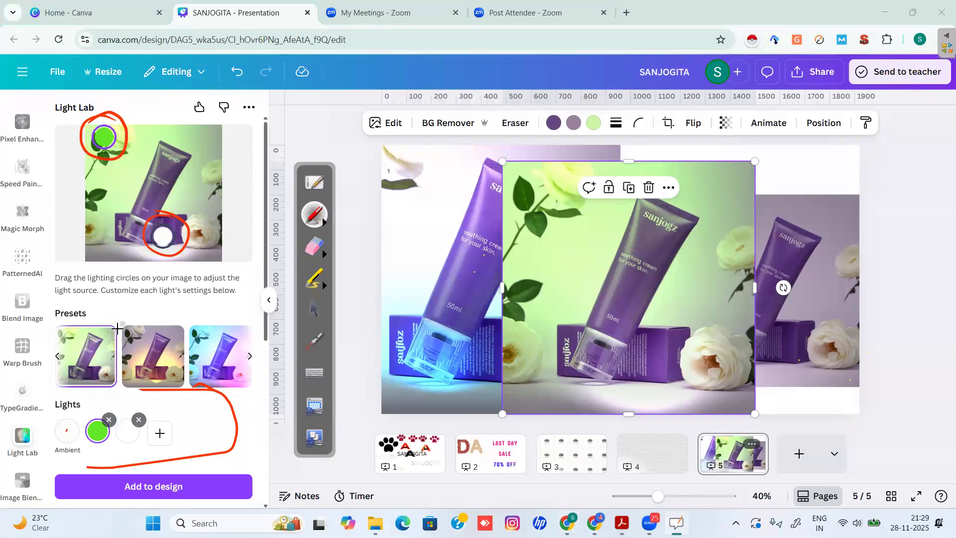
Step: Erase the red outline around the Lights section and the circles around both lights in the preview
click(316, 245)
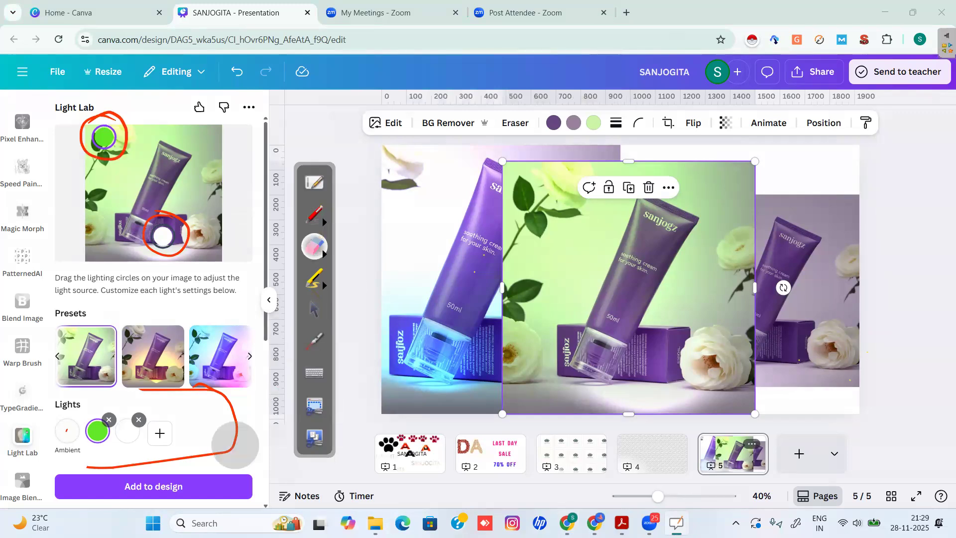
mouse_move(235, 444)
mouse_down()
mouse_move(221, 394)
mouse_move(153, 384)
mouse_up()
mouse_move(87, 461)
mouse_down()
mouse_move(168, 265)
mouse_move(163, 233)
mouse_up()
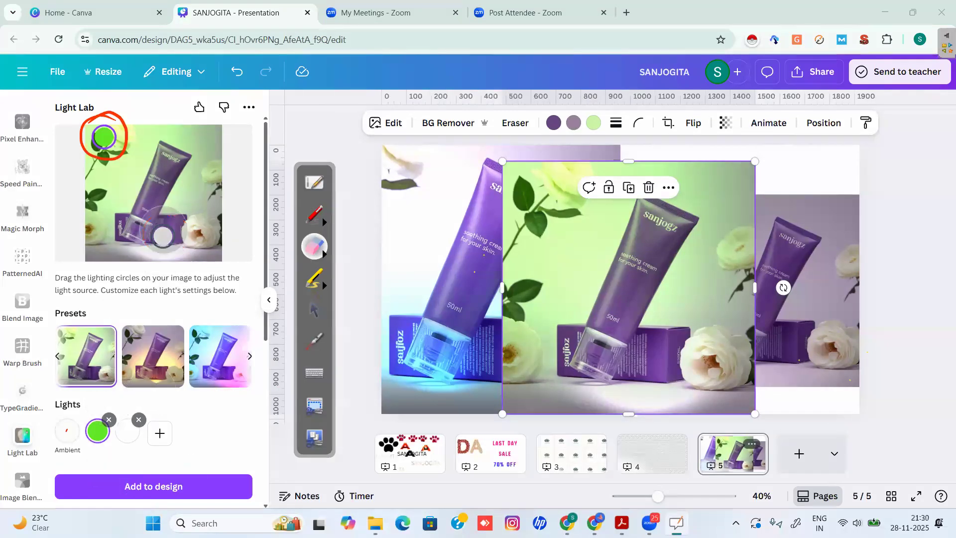
drag(100, 174, 115, 135)
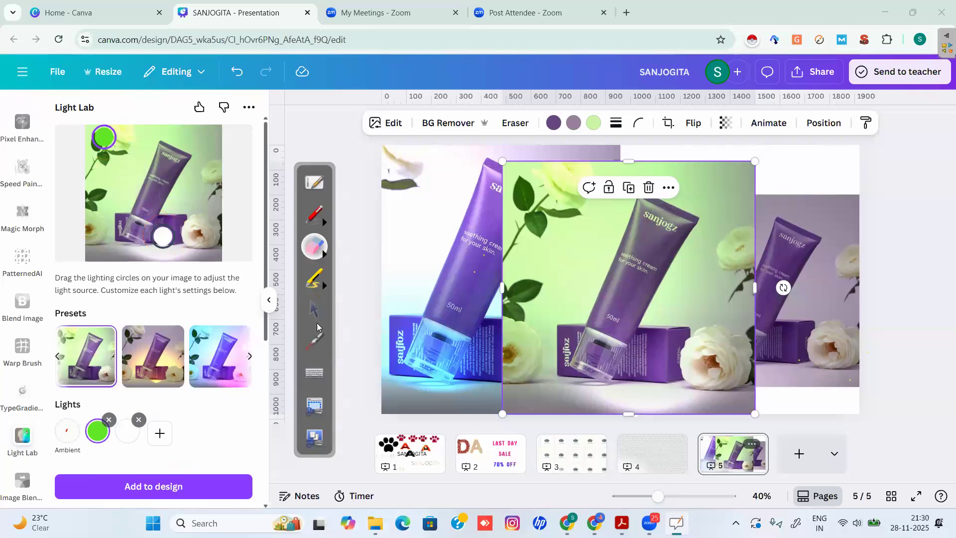
Step: Enlarge the green-lit product image further and move it down so its upper-left area is in view on the page
click(314, 310)
drag(755, 161, 823, 92)
mouse_move(622, 224)
mouse_down()
mouse_move(579, 287)
mouse_move(599, 304)
mouse_up()
Step: Outline the green-lit upper-left area of the enlarged image with the red annotation pen and erase the outline
click(314, 215)
mouse_move(457, 294)
mouse_down()
mouse_move(647, 204)
mouse_move(617, 151)
mouse_up()
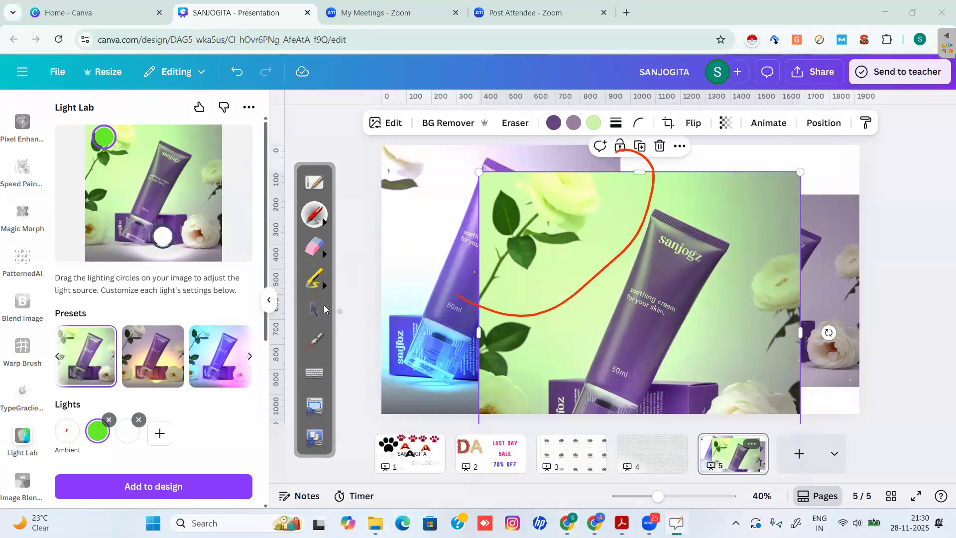
click(314, 245)
mouse_move(468, 291)
mouse_down()
mouse_move(511, 315)
mouse_move(626, 226)
mouse_up()
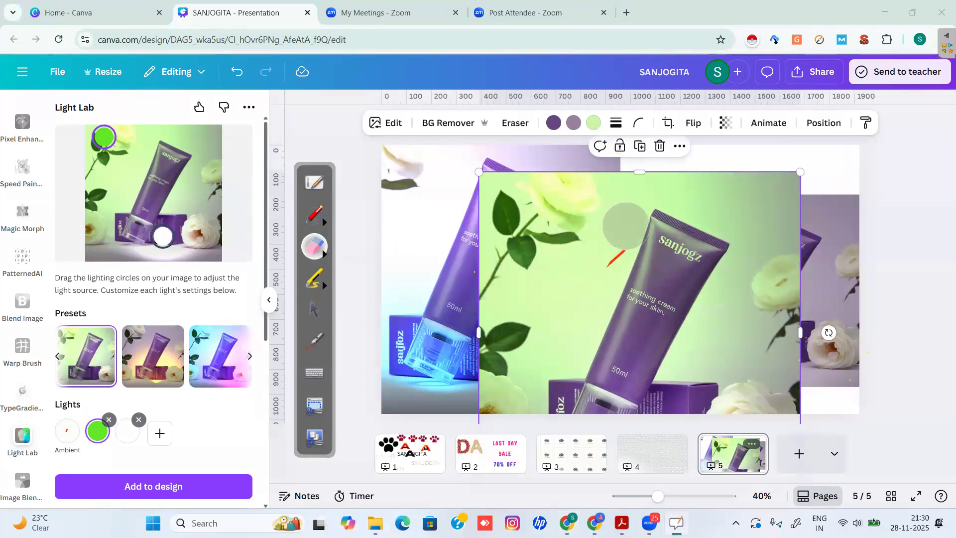
Step: Move the green-lit image up, circle the white-lit area around the tube's cap in red and erase the circle
click(313, 309)
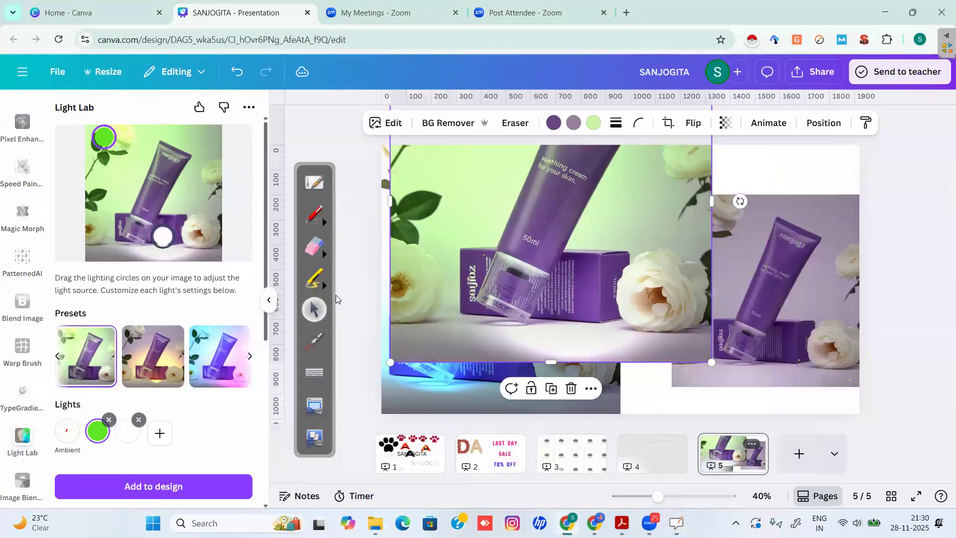
click(314, 214)
mouse_move(534, 349)
mouse_down()
mouse_move(627, 284)
mouse_move(589, 347)
mouse_up()
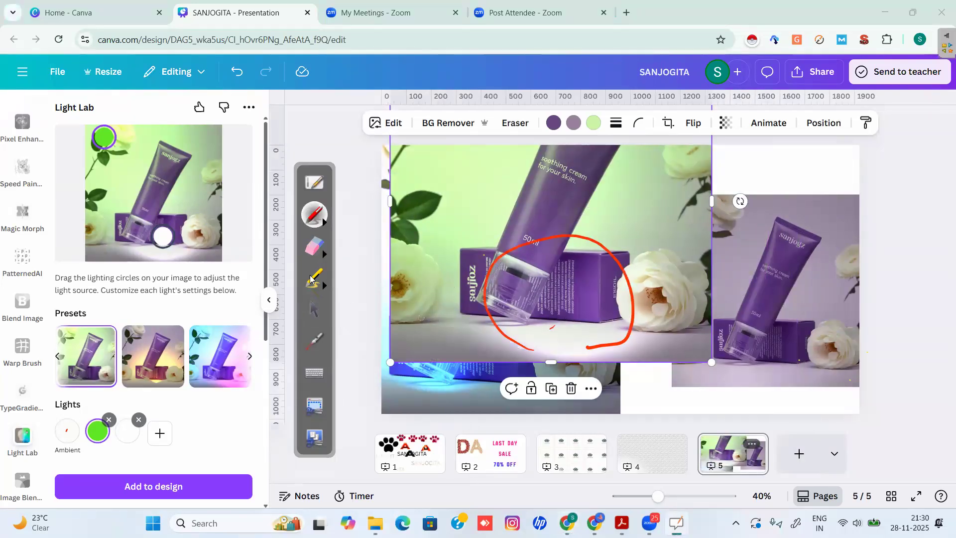
click(319, 248)
mouse_move(498, 321)
mouse_down()
mouse_move(503, 329)
mouse_move(600, 329)
mouse_move(564, 350)
mouse_up()
Step: Shrink the green-lit product image and place it in the middle of the page between the other two images
click(314, 309)
drag(552, 224, 609, 333)
drag(768, 150, 627, 290)
drag(530, 354, 588, 252)
click(762, 306)
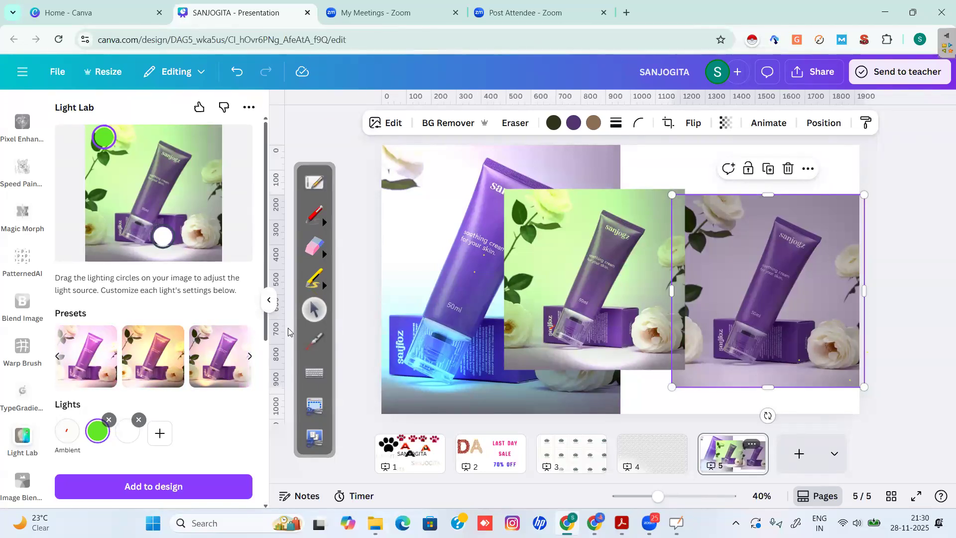
Step: Hide and show the green light twice to compare its effect, circling its visibility control with the red annotation pen
click(288, 328)
drag(266, 321, 266, 386)
click(240, 378)
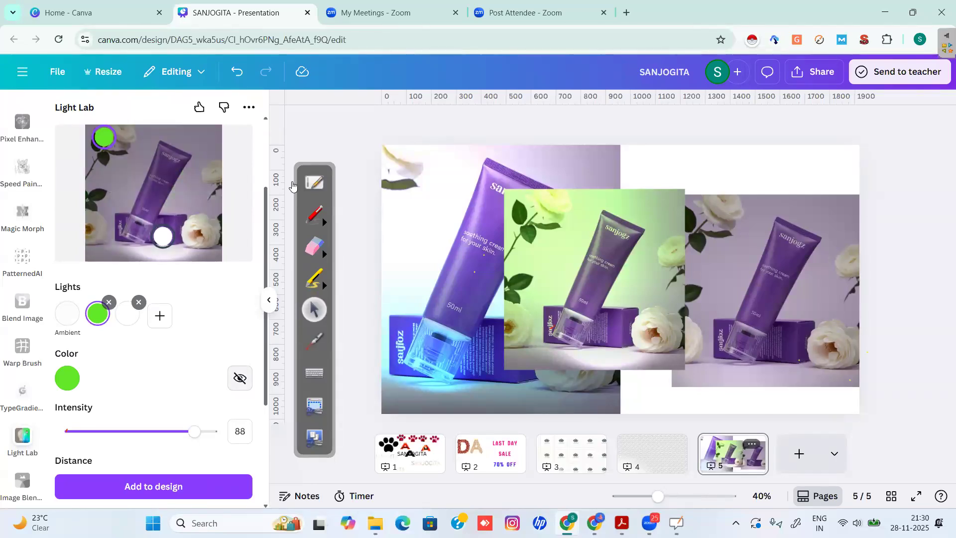
click(240, 378)
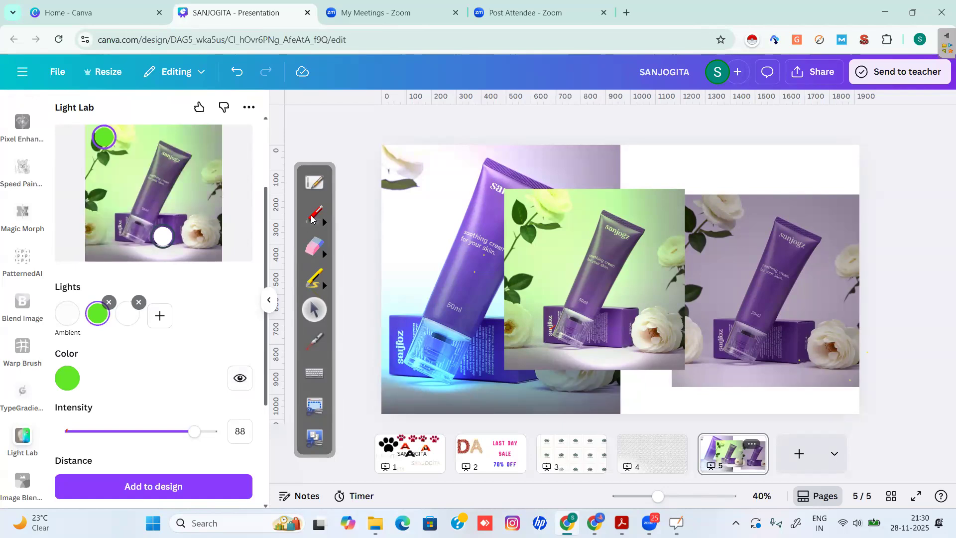
click(311, 219)
mouse_move(222, 371)
mouse_down()
mouse_move(227, 359)
mouse_move(253, 399)
mouse_up()
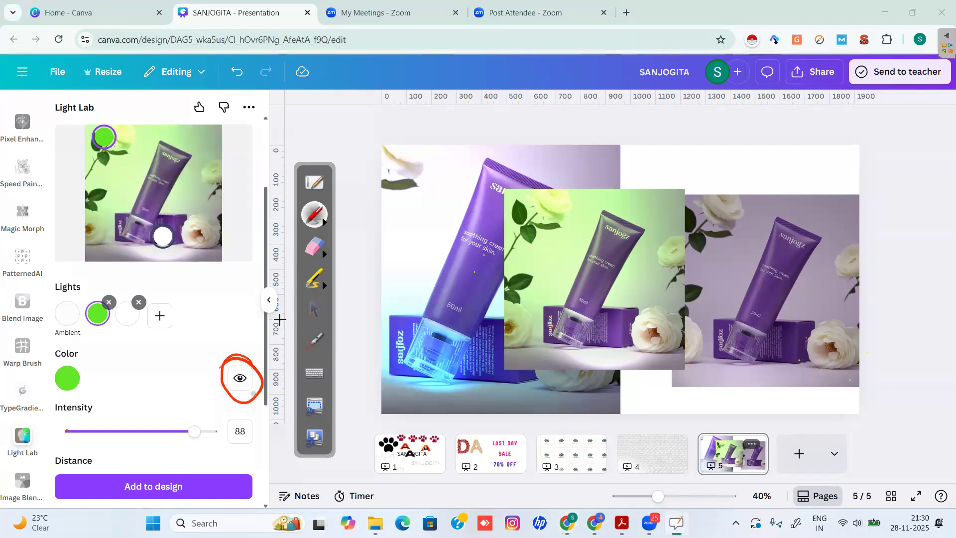
click(240, 378)
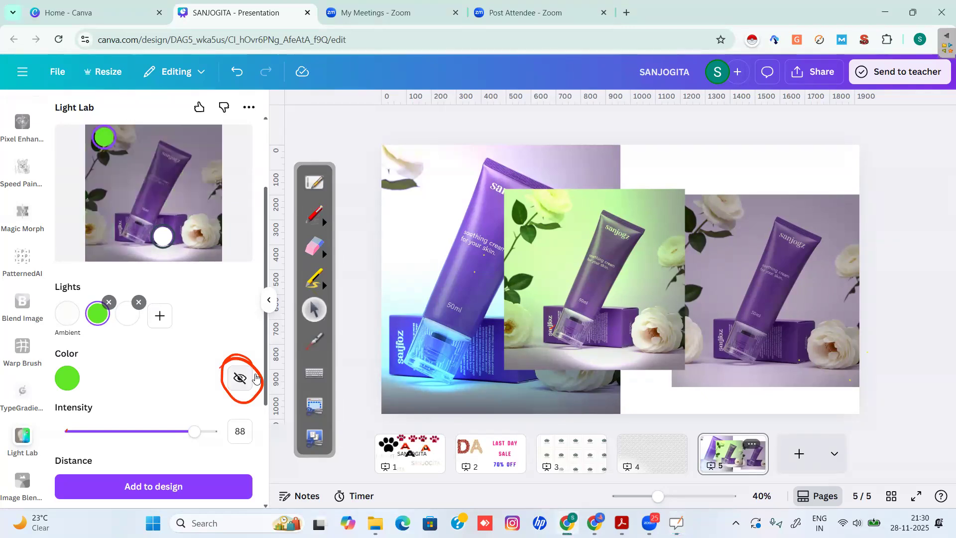
click(240, 378)
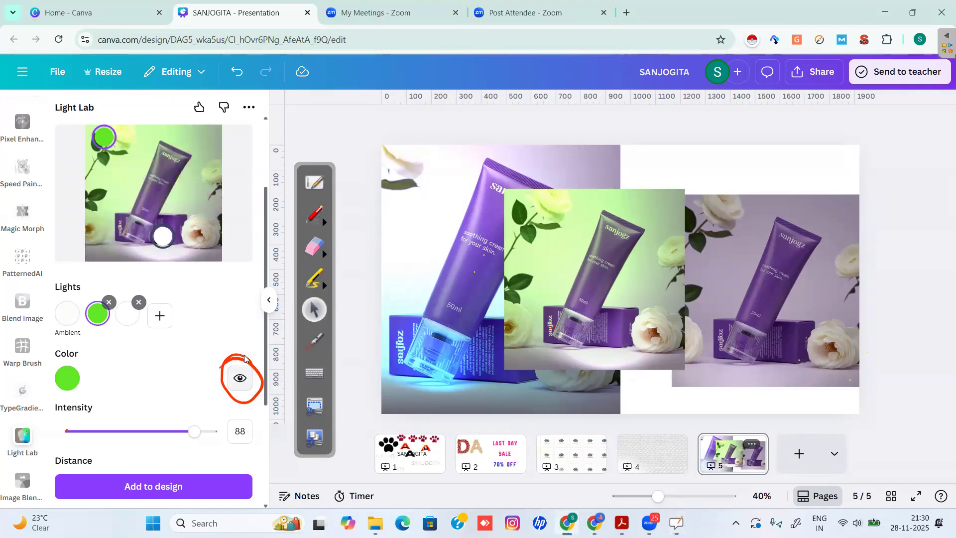
Step: Set the green light's distance to 19 and radius to 100, and preview the final image without lighting circles
scroll(241, 379, down, 3)
scroll(154, 348, down, 1)
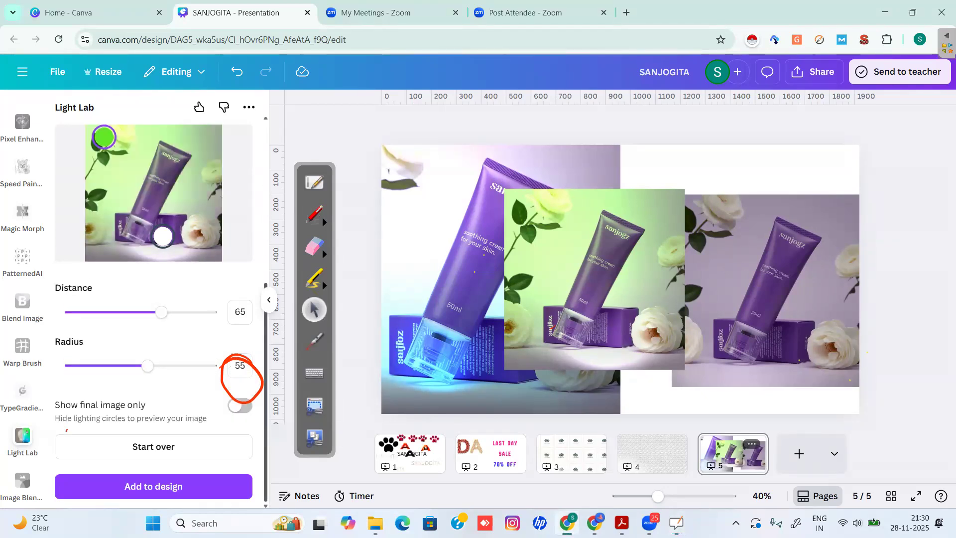
drag(162, 313, 96, 312)
drag(147, 365, 212, 366)
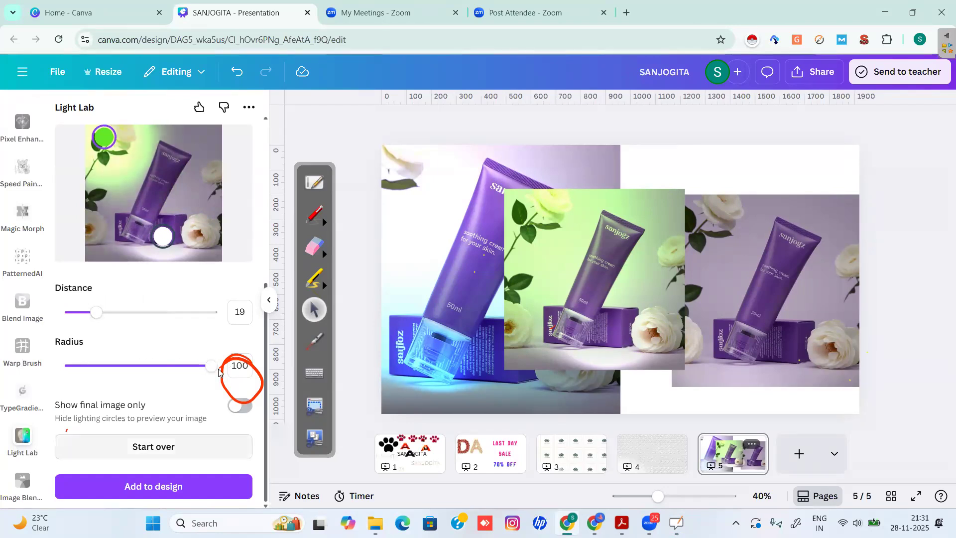
click(240, 406)
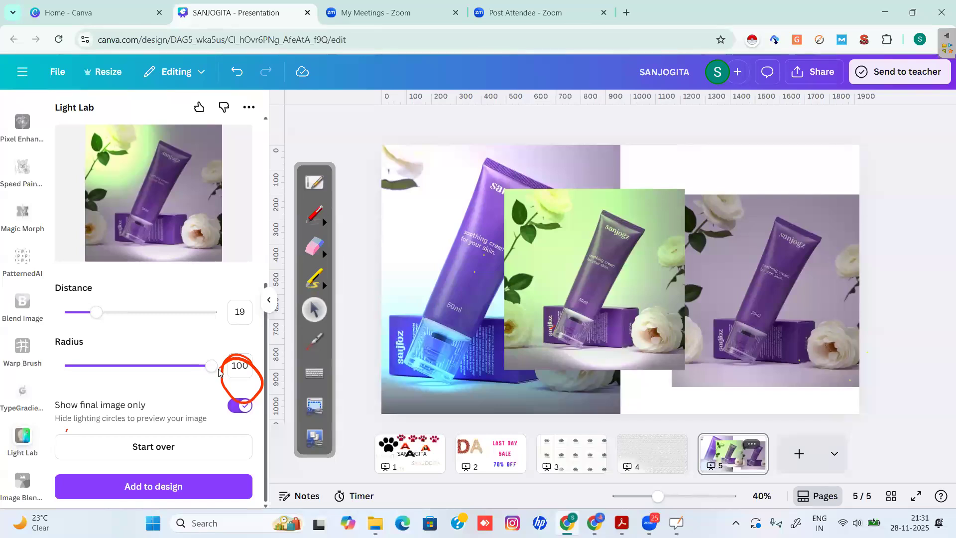
Step: Circle the spots of both lights in the final image preview in red, and erase all circles in the Light Lab panel
click(314, 214)
drag(161, 261, 175, 210)
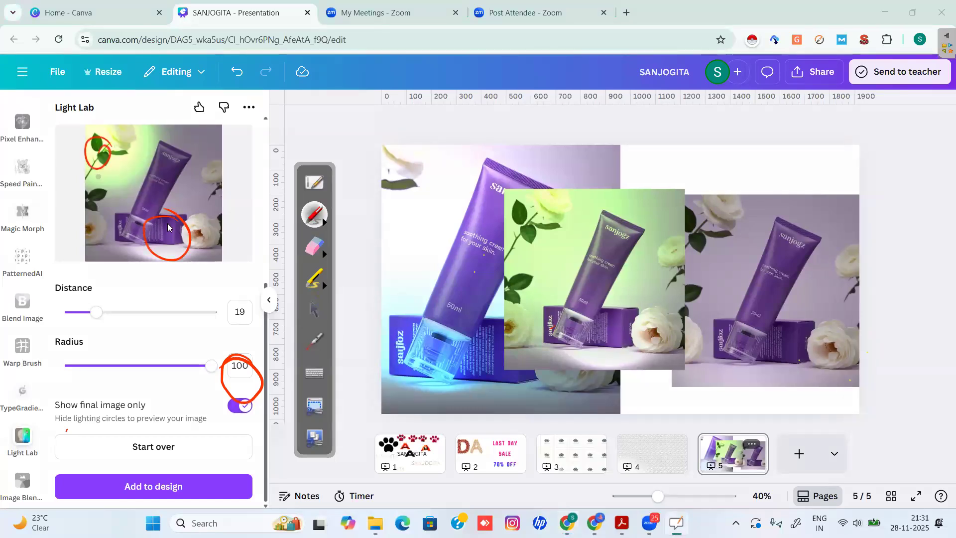
click(314, 246)
click(169, 232)
click(96, 155)
click(235, 359)
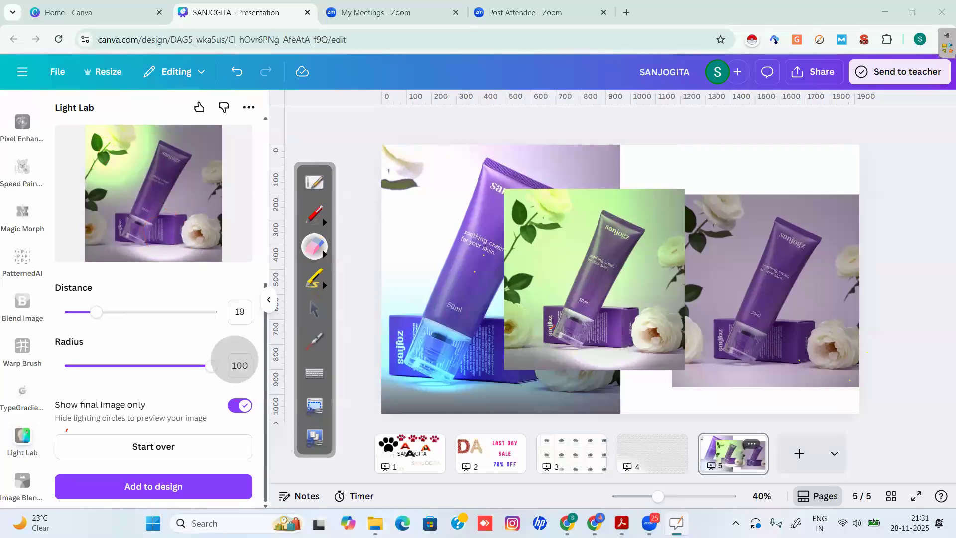
click(315, 309)
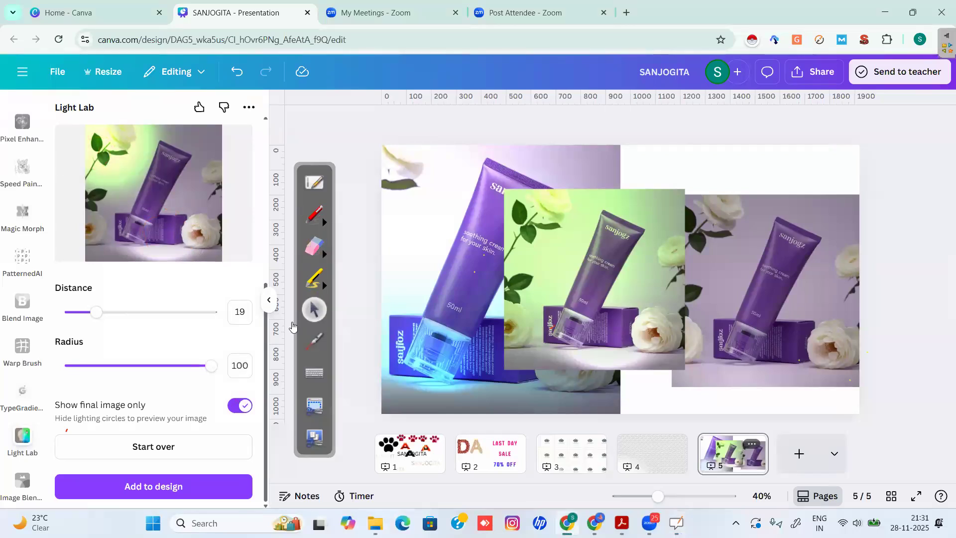
Step: Show the lighting circles again and set the green light's radius to 22 and distance to 49
click(240, 405)
drag(211, 366, 100, 365)
drag(96, 313, 139, 312)
Step: Move the white light onto the tube's middle, preview the final image only, and move the light just below the tube's cap
drag(163, 237, 165, 180)
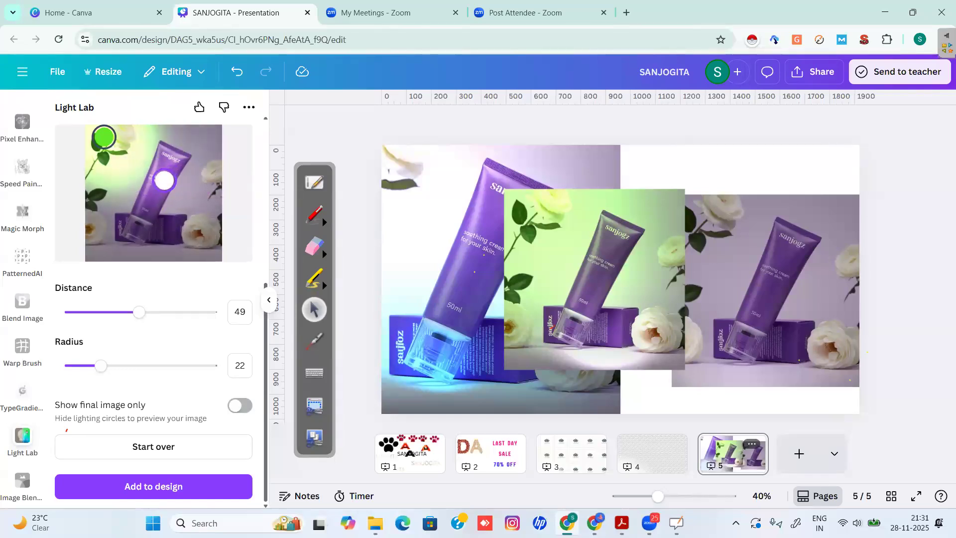
click(240, 405)
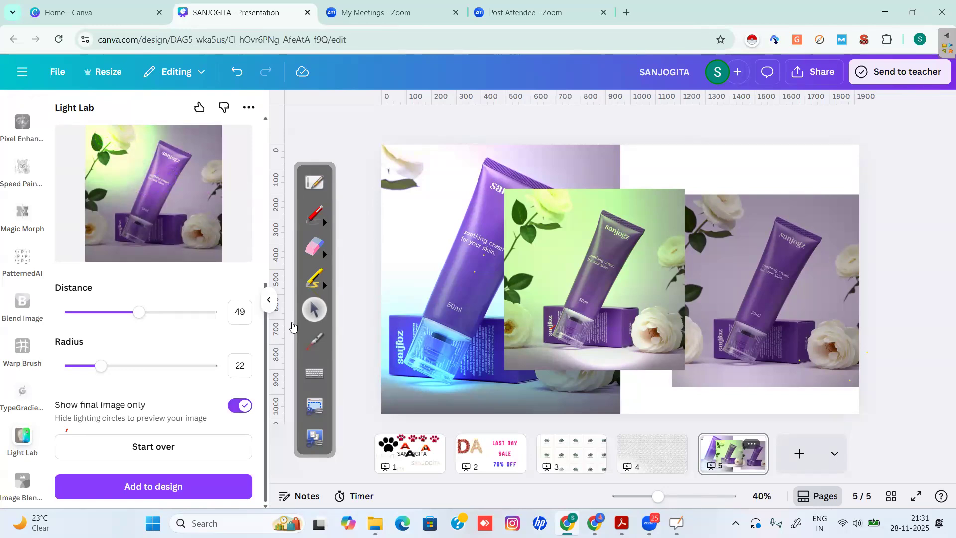
drag(164, 180, 133, 246)
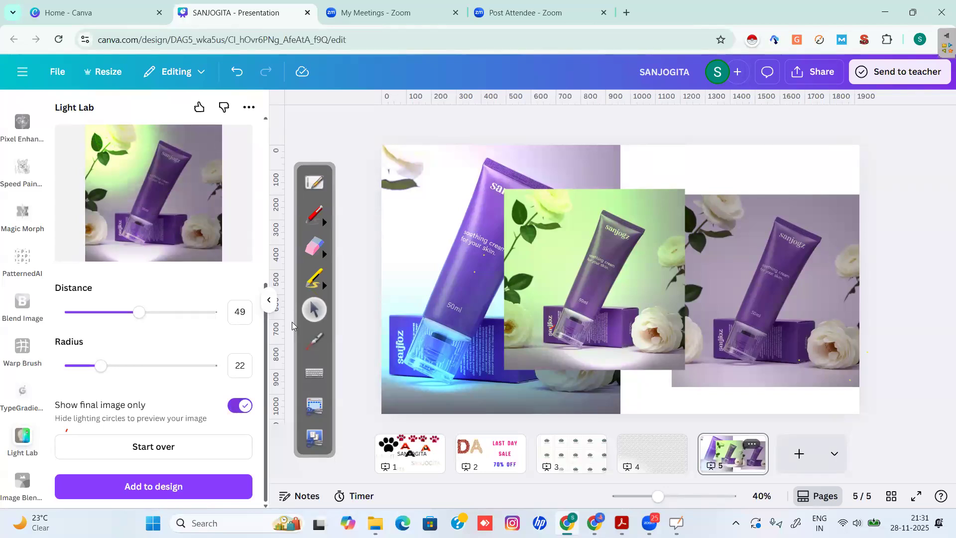
Step: Circle the Start over option with the red annotation pen and reset Light Lab to its image selection
click(307, 222)
mouse_move(185, 426)
mouse_down()
mouse_move(119, 448)
mouse_move(208, 435)
mouse_up()
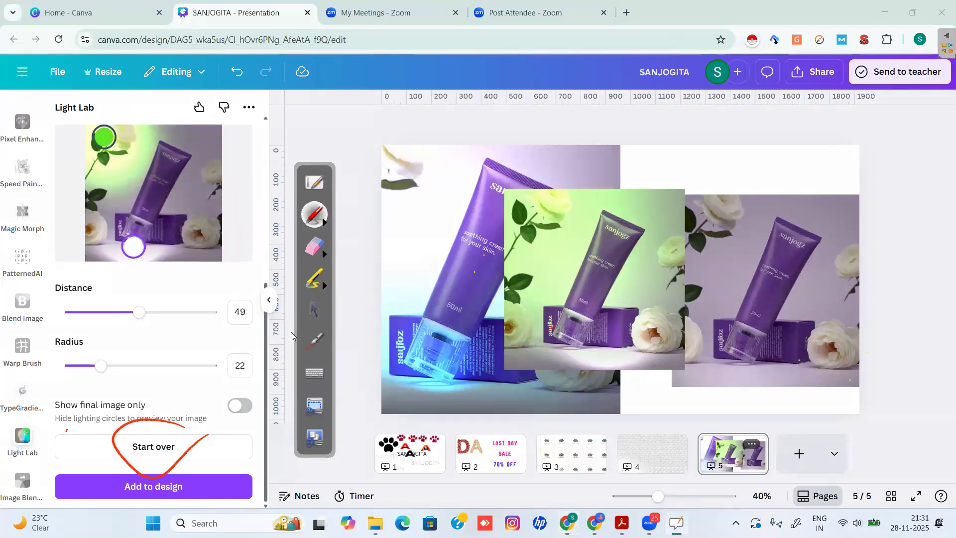
click(314, 309)
click(134, 442)
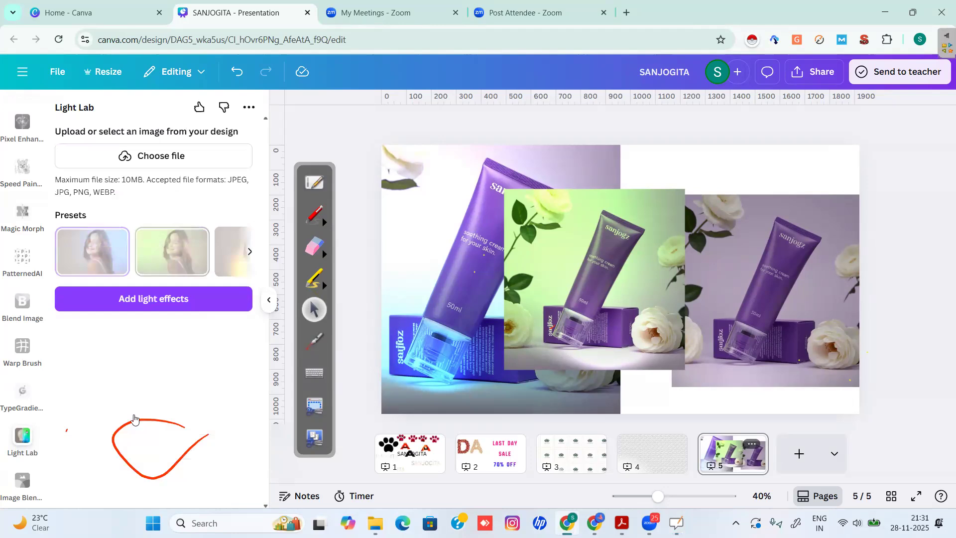
Step: Browse the Downloads folder for an image to upload into Light Lab, and leave without choosing one
click(162, 156)
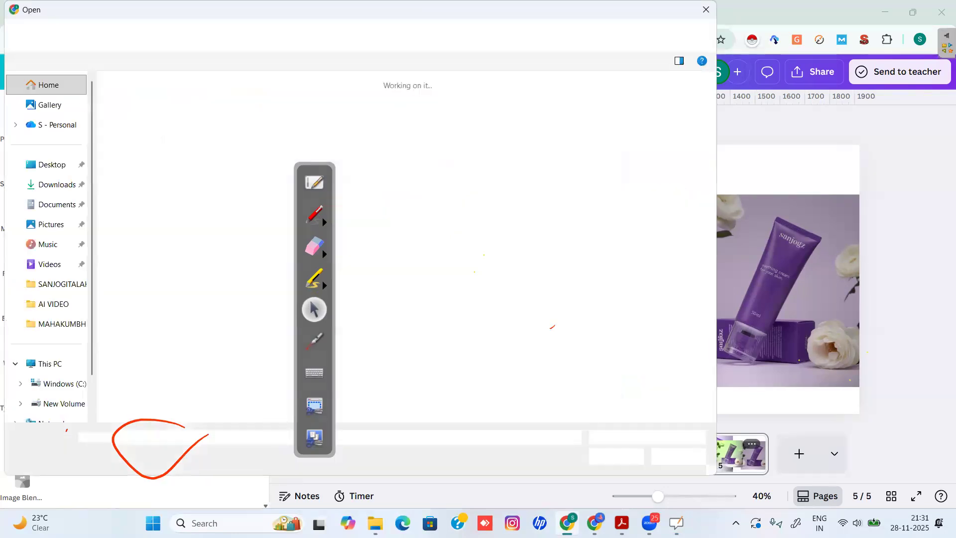
click(269, 341)
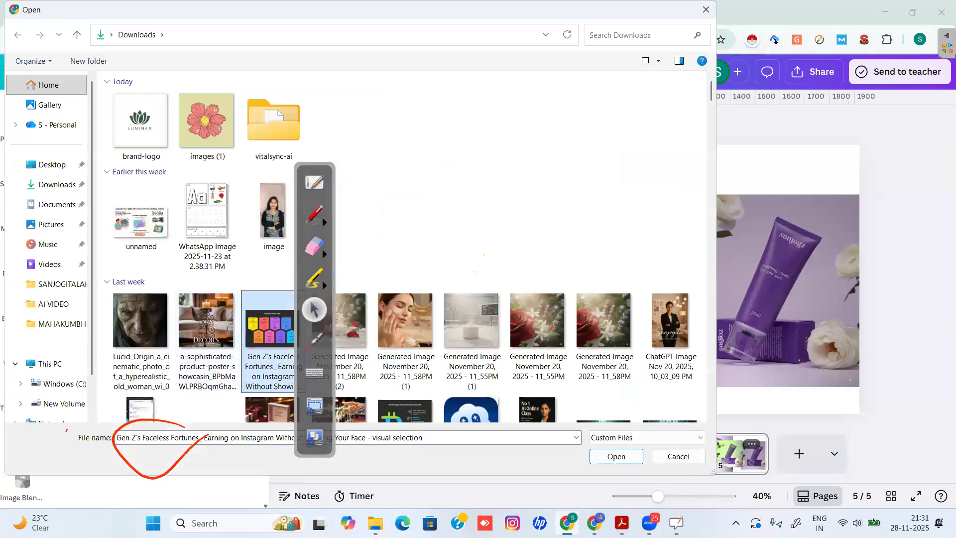
scroll(406, 247, down, 8)
scroll(405, 247, up, 3)
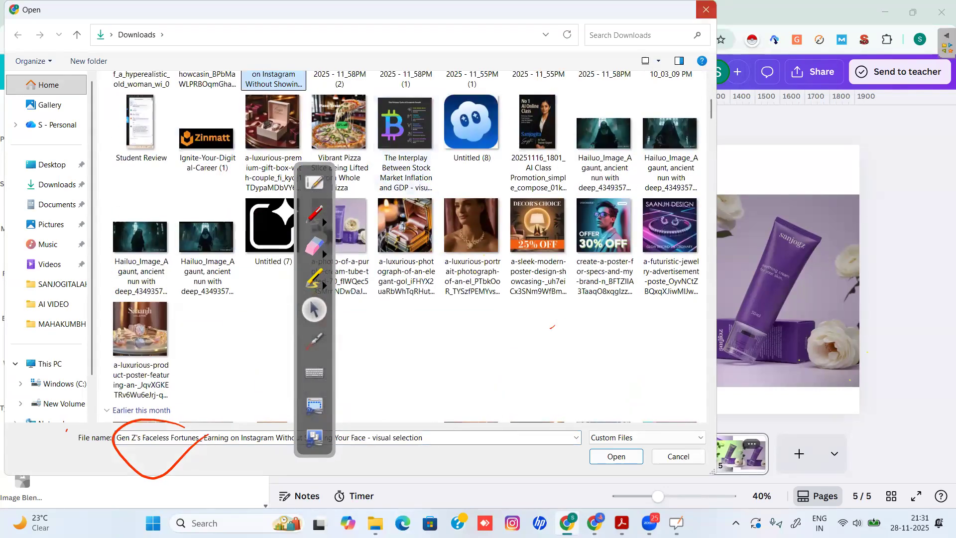
key(Escape)
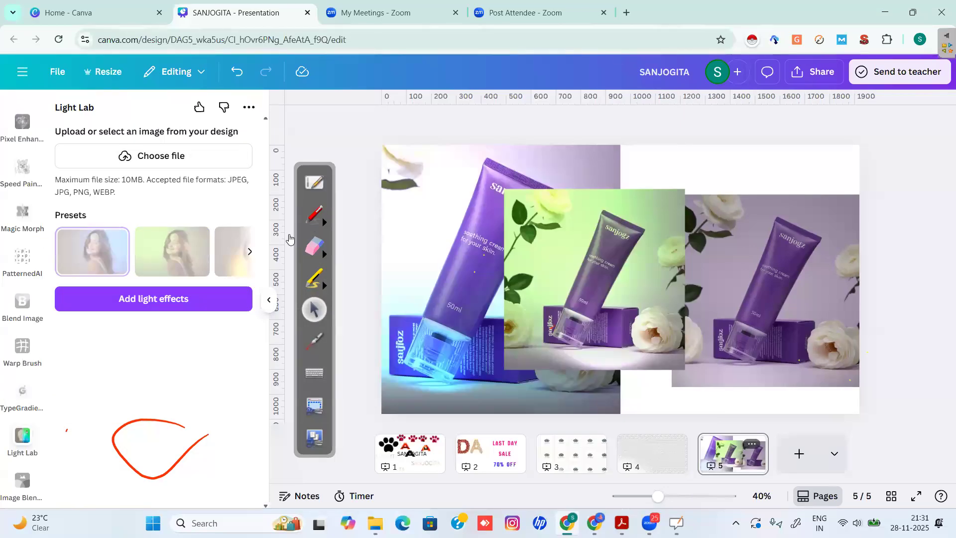
Step: Page through the remaining Light Lab presets and erase the red annotation mark drawn below them
click(250, 252)
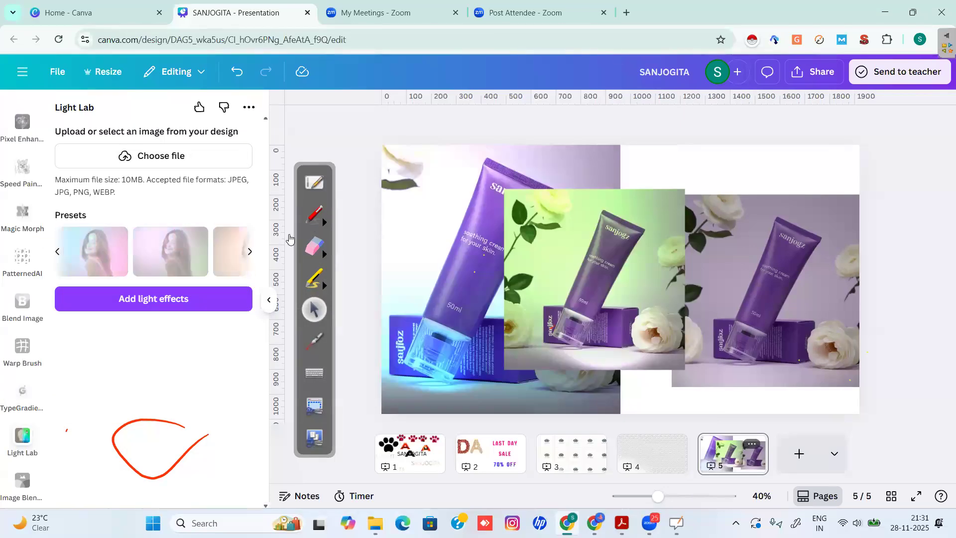
click(250, 251)
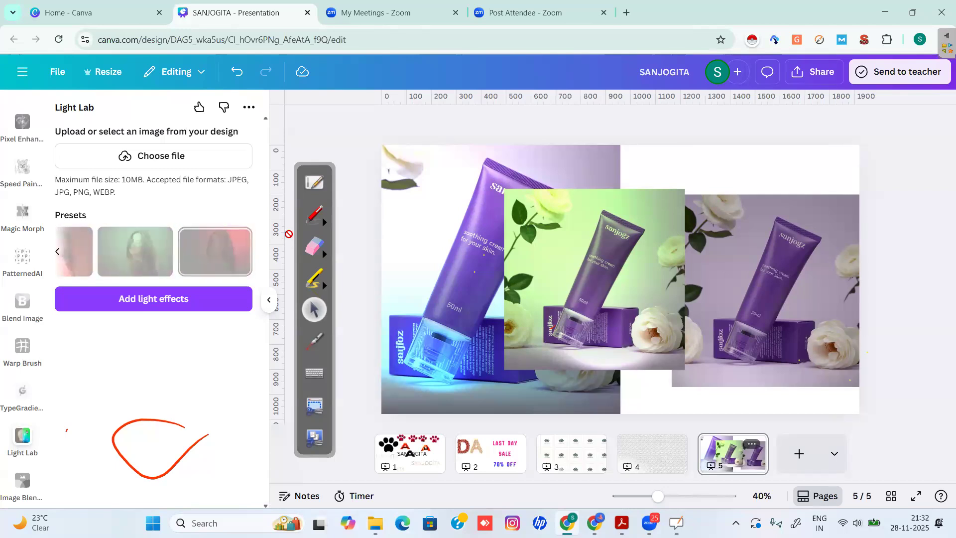
click(315, 245)
mouse_move(243, 447)
mouse_down()
mouse_move(178, 480)
mouse_move(128, 467)
mouse_move(241, 426)
mouse_up()
click(314, 313)
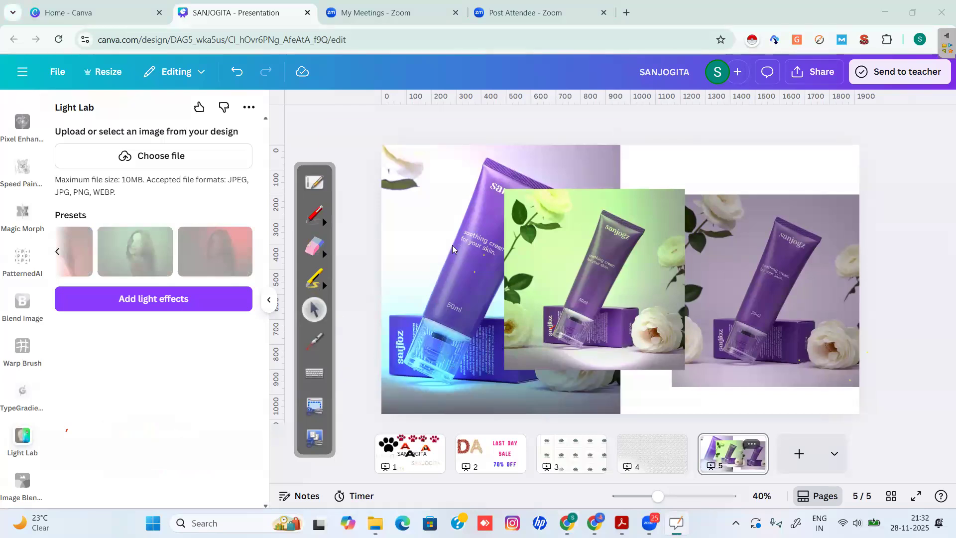
Step: Enlarge the green-lit product image on page 5 at its upper and lower corners
click(595, 248)
drag(685, 189, 722, 151)
drag(504, 370, 487, 387)
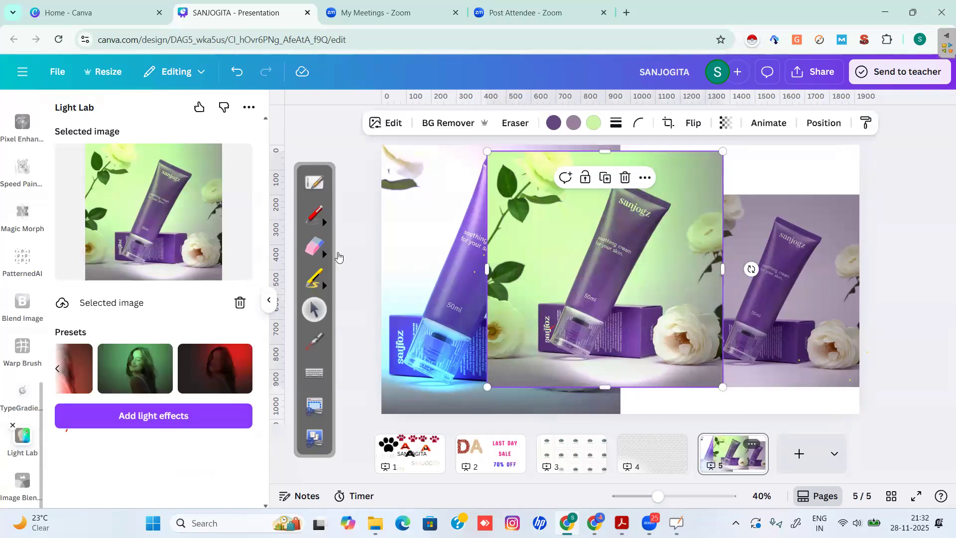
Step: Open the Warp Brush app and add a blank page after page 5
click(22, 392)
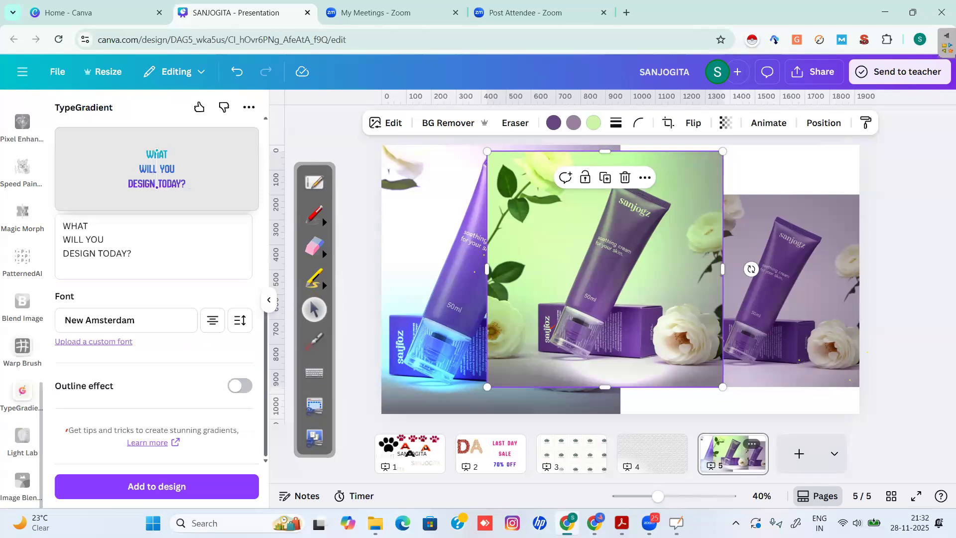
click(22, 345)
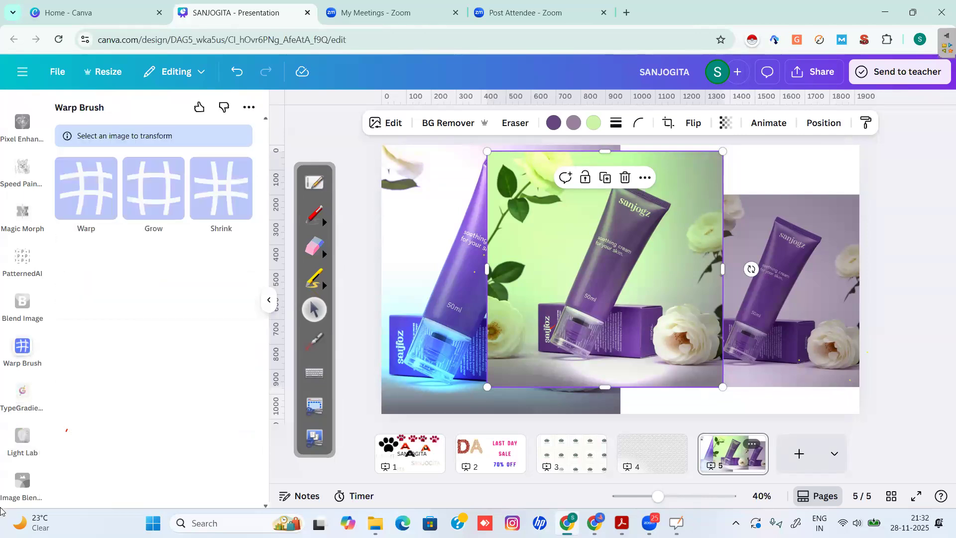
key(ctrl+Return)
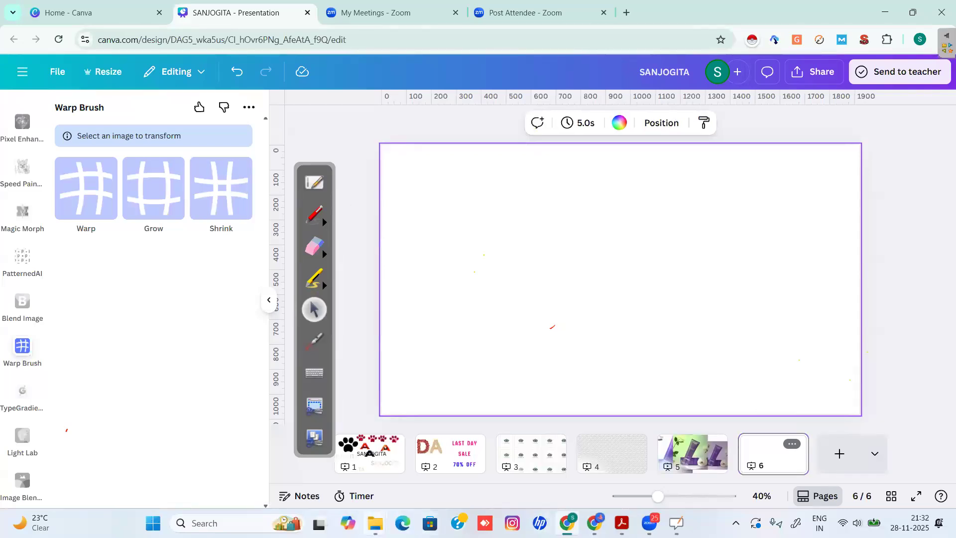
Step: Switch to the AI VIDEO File Explorer window, go to the Downloads folder and find the portrait file named image
mouse_move(376, 522)
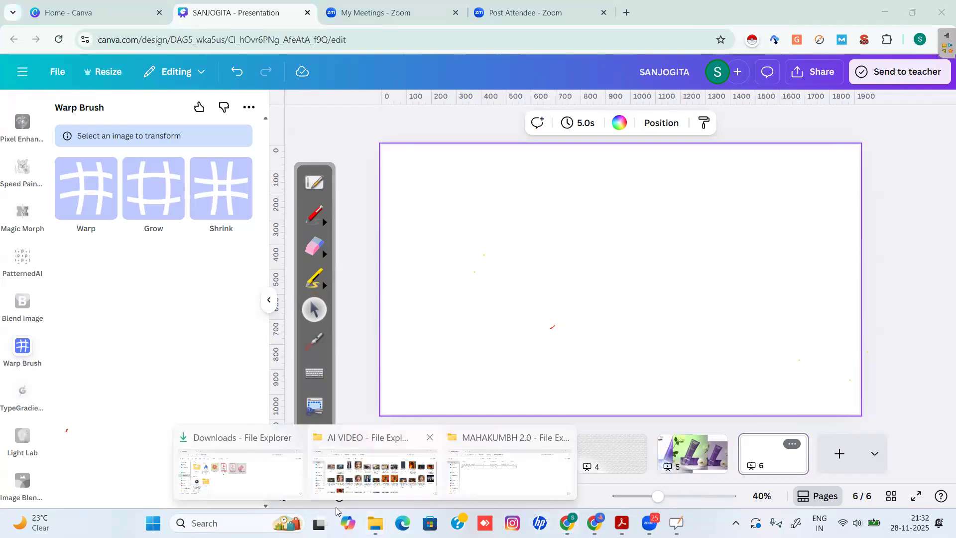
click(354, 480)
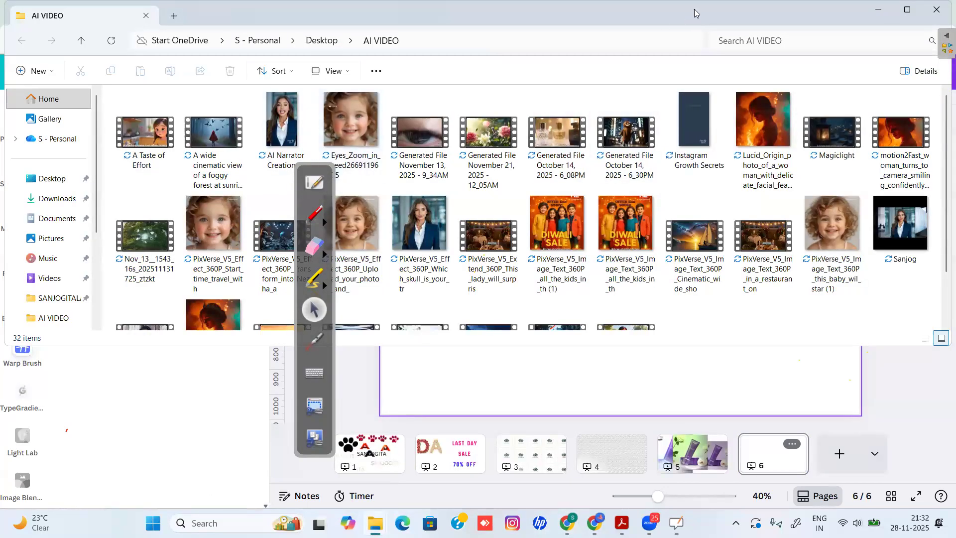
drag(305, 5, 395, 125)
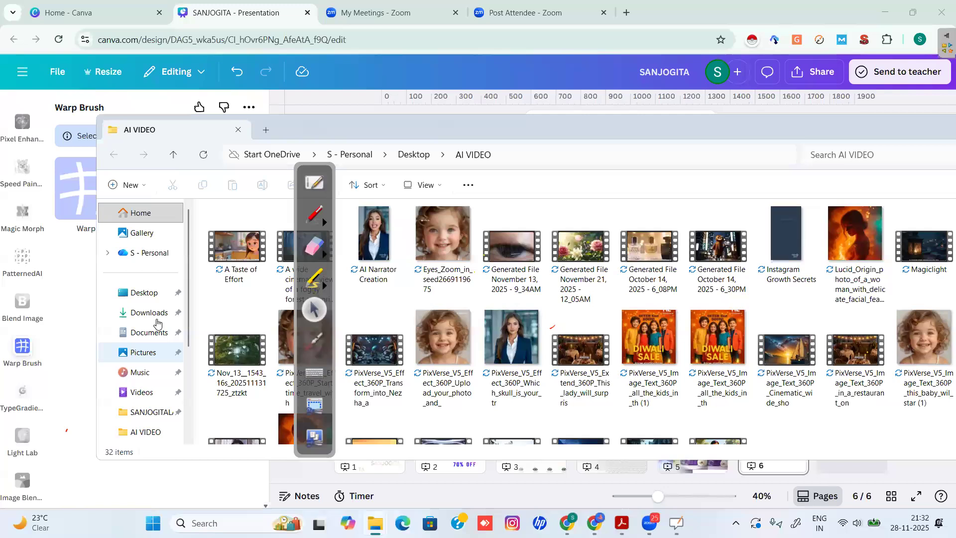
click(149, 313)
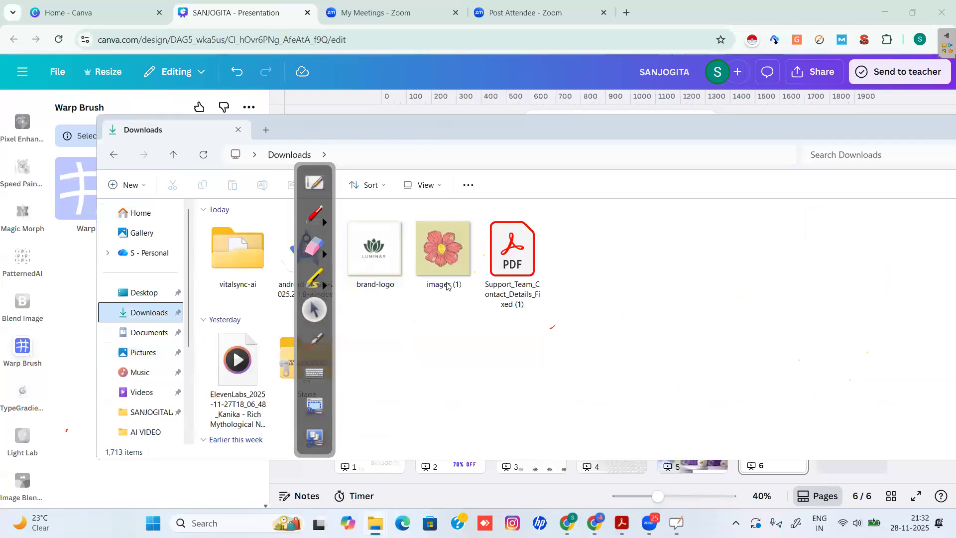
click(314, 245)
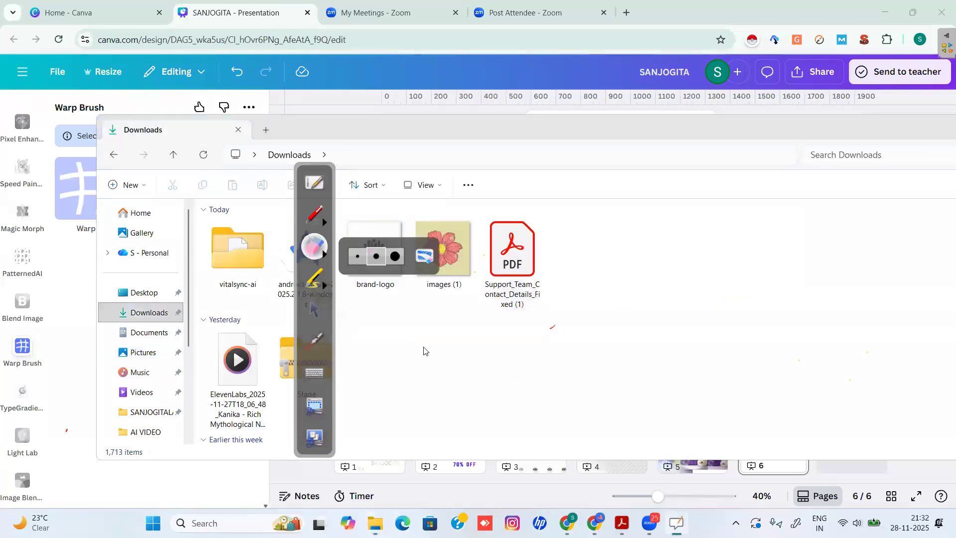
click(314, 309)
scroll(510, 327, down, 3)
scroll(511, 314, down, 2)
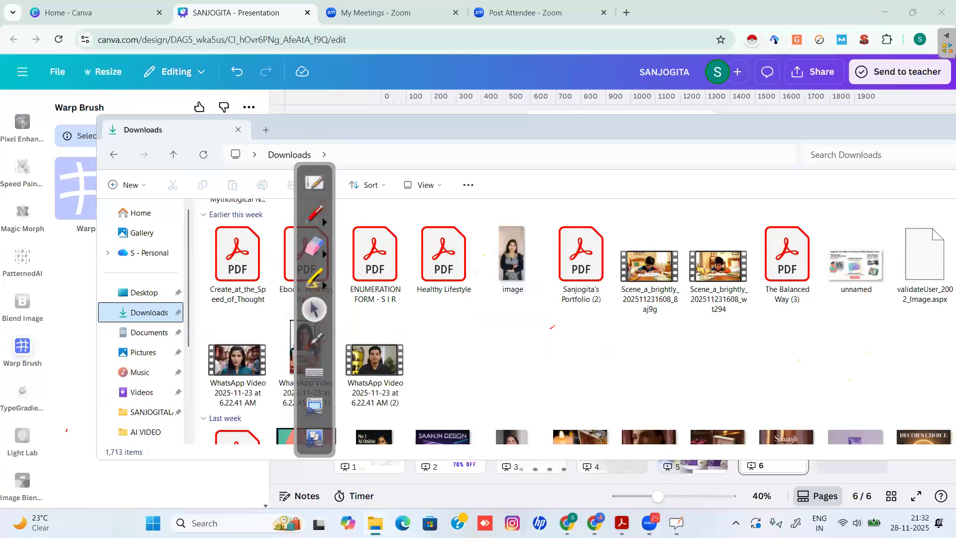
Step: Place the portrait file named image from the Downloads folder onto the blank page 6
click(515, 289)
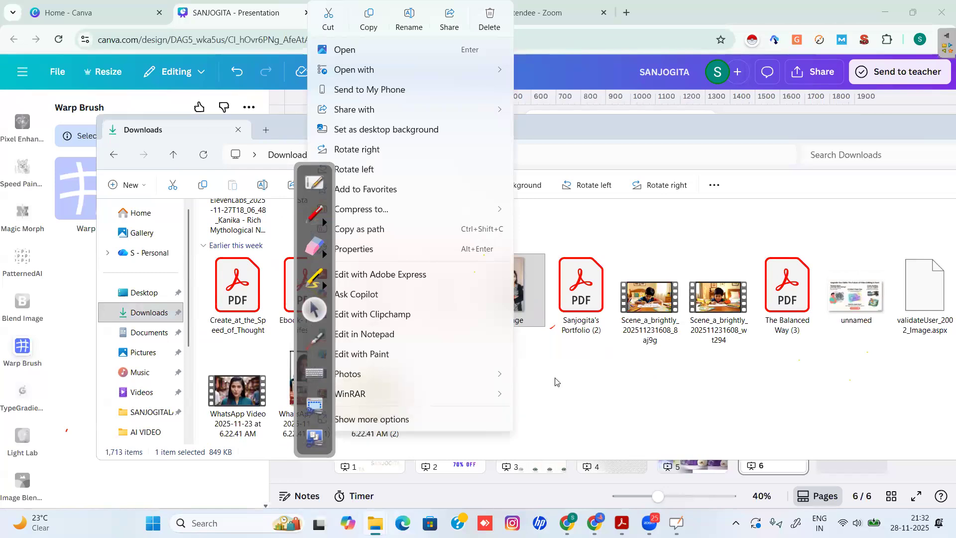
key(Escape)
drag(513, 288, 362, 107)
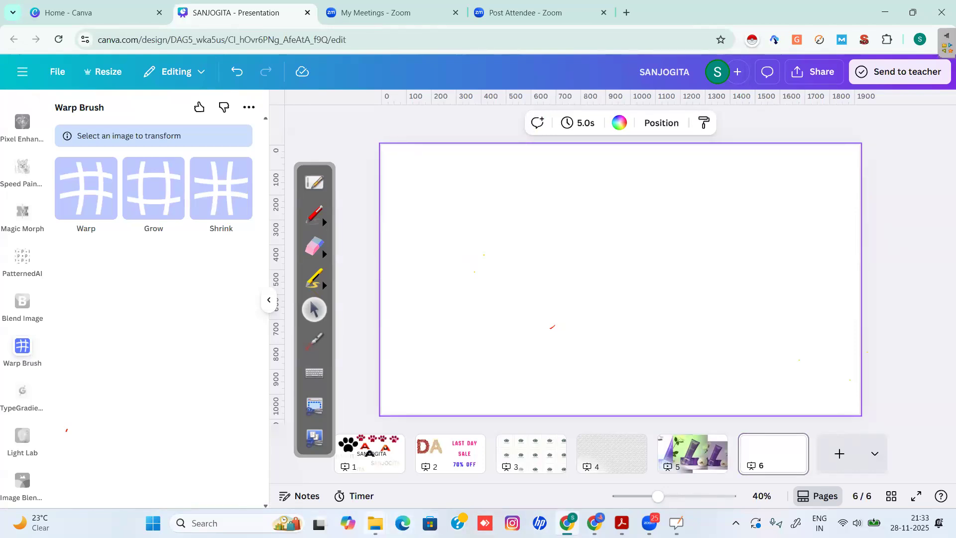
mouse_move(375, 522)
click(366, 488)
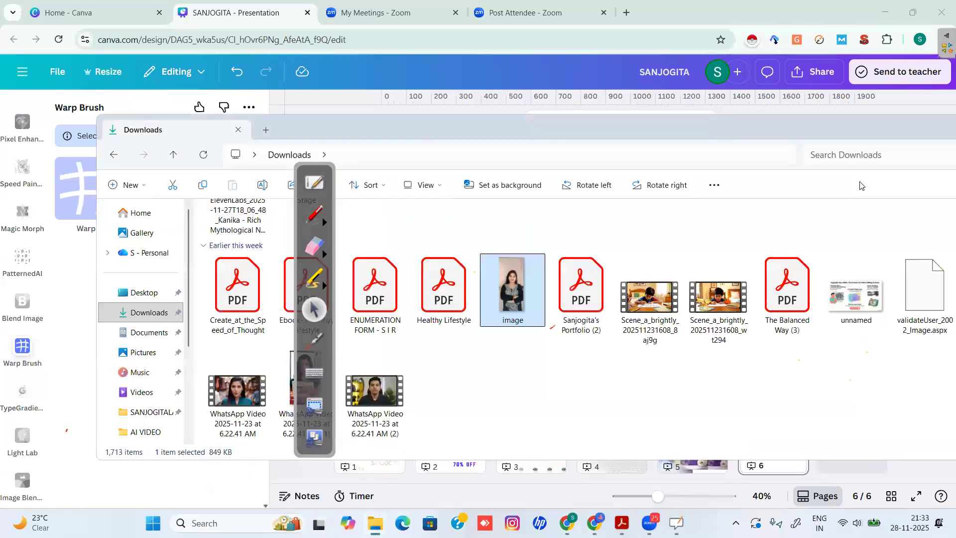
drag(624, 132, 663, 236)
drag(628, 168, 623, 199)
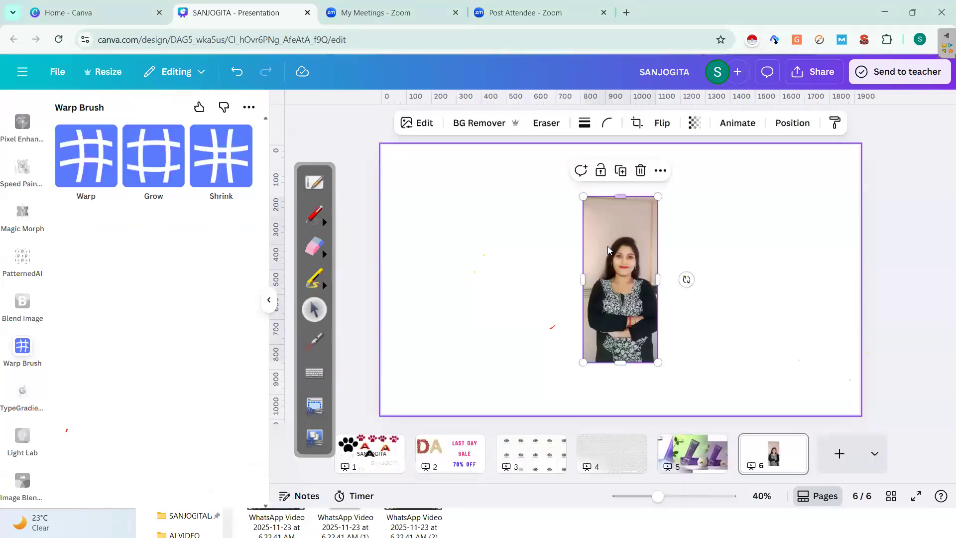
Step: Resize the portrait to about 486 by 834 and move it near the middle of page 6
drag(621, 195, 462, 199)
click(624, 251)
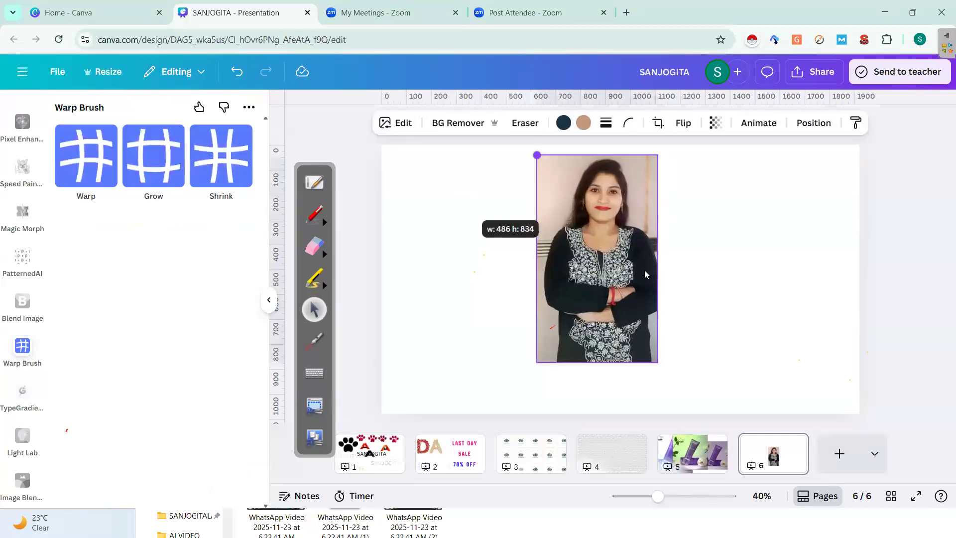
drag(645, 273, 659, 305)
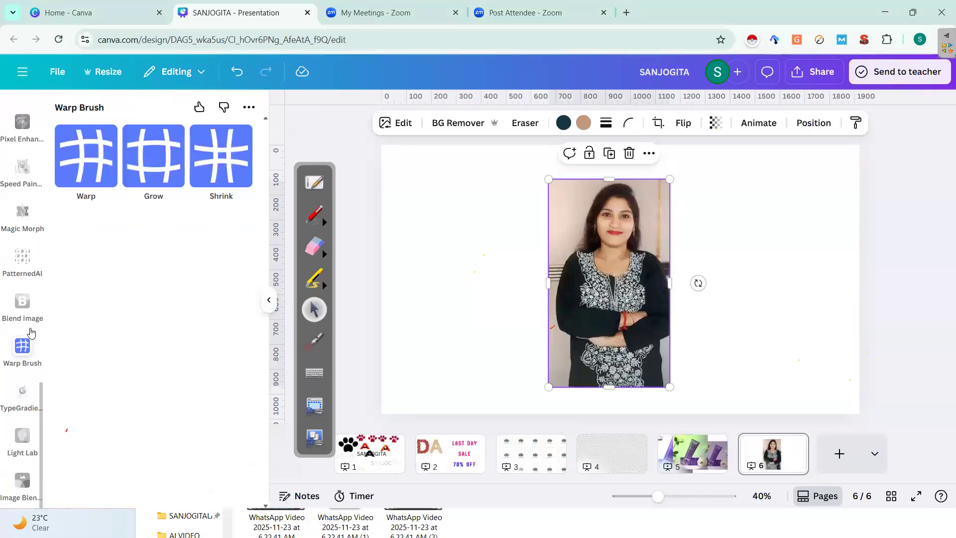
Step: Close Pixel Enhancer, open the Photos library and delete the portrait from page 6
click(42, 124)
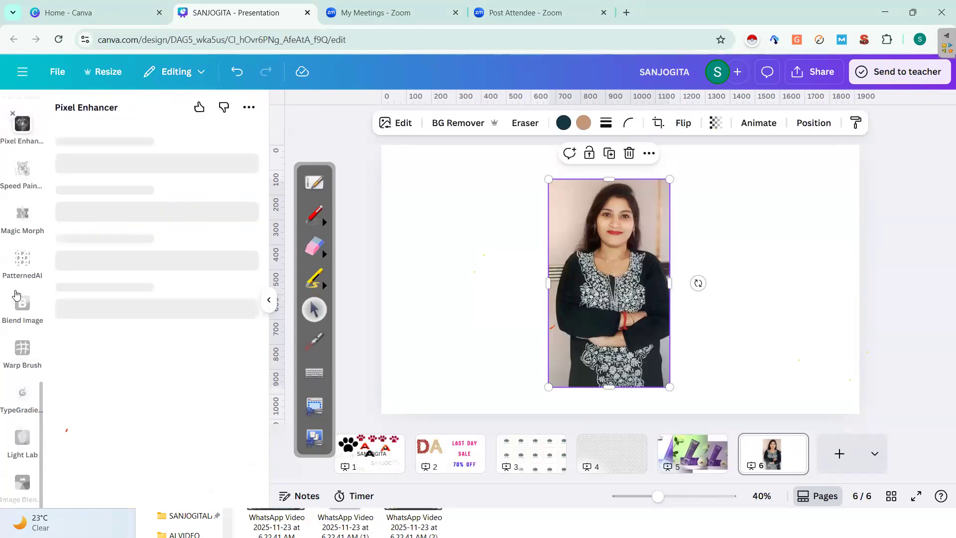
click(42, 124)
scroll(41, 437, up, 5)
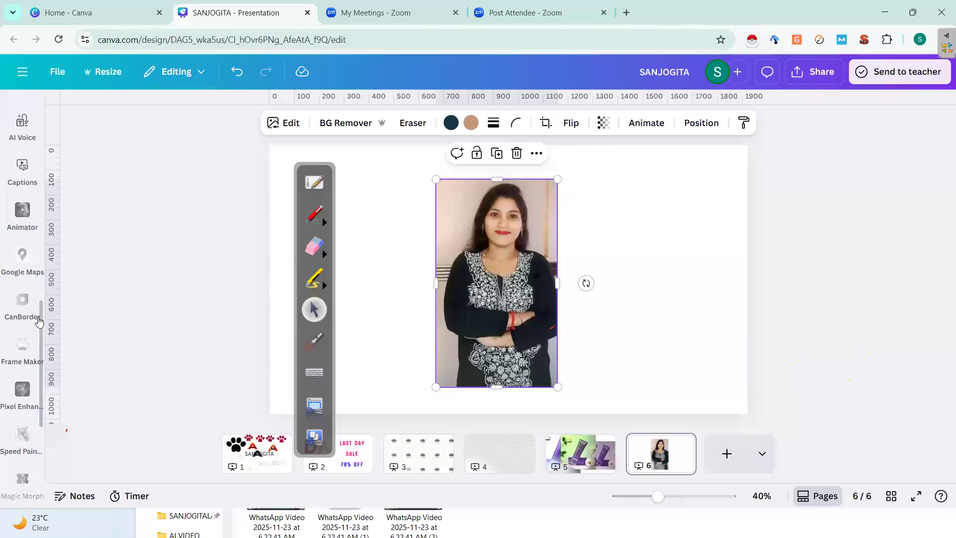
drag(42, 323, 43, 238)
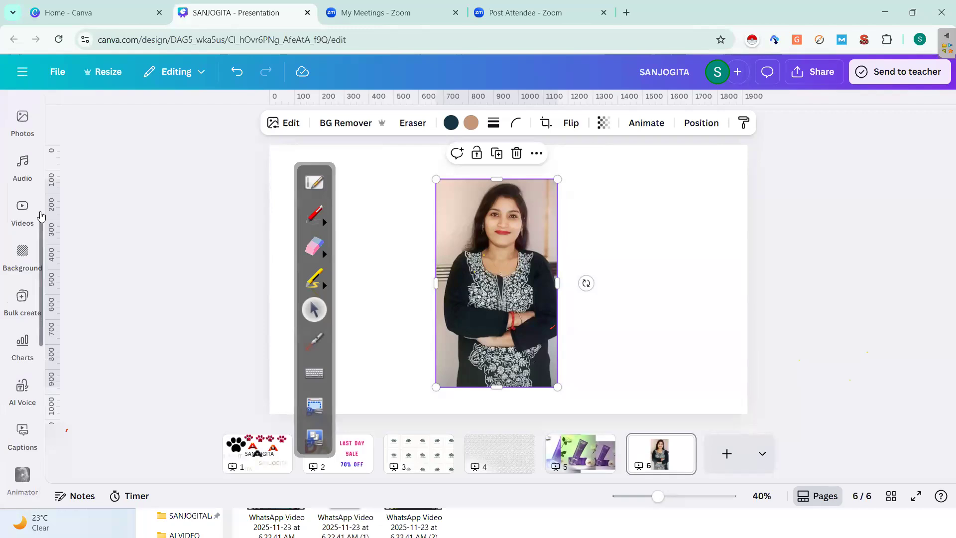
scroll(35, 209, up, 3)
click(22, 233)
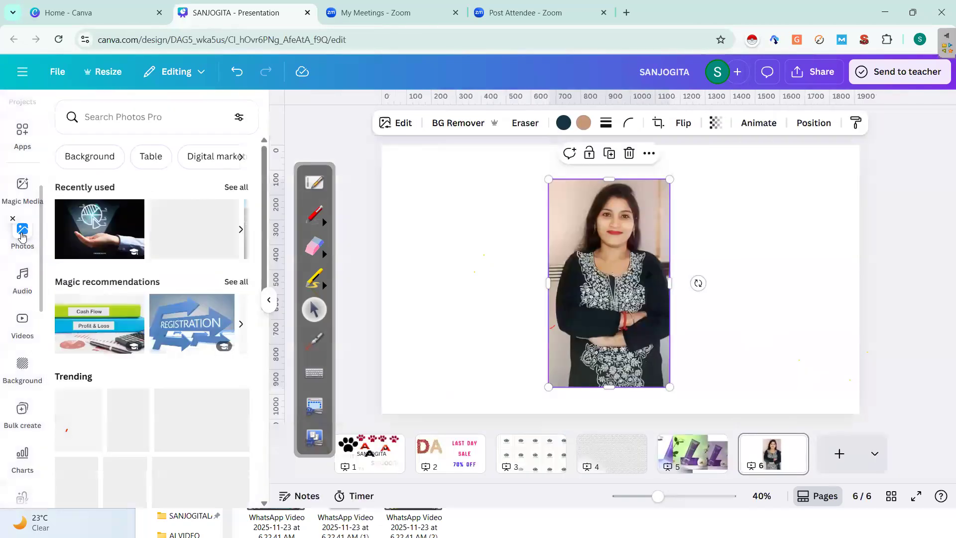
key(Delete)
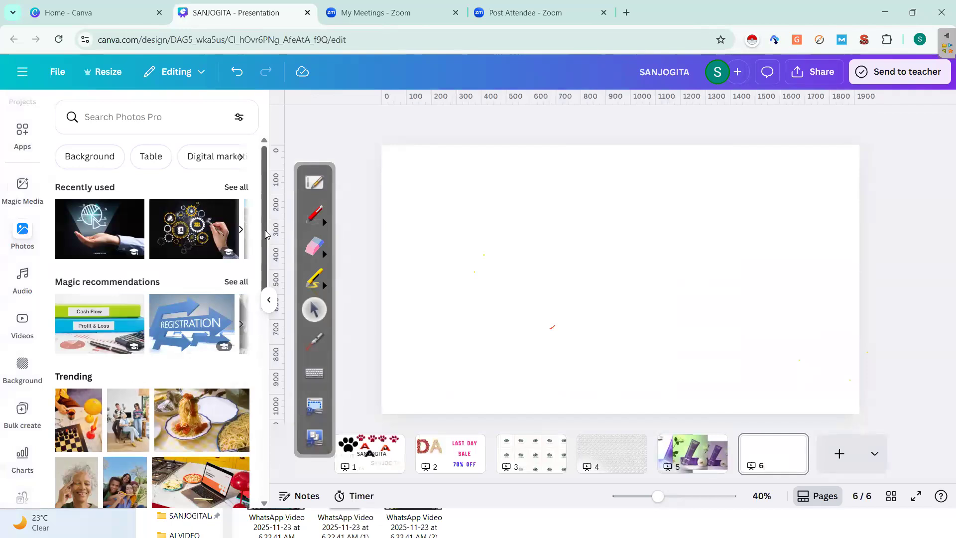
Step: Look through the trending photos and the Background category, and clear that photo search
scroll(199, 261, down, 4)
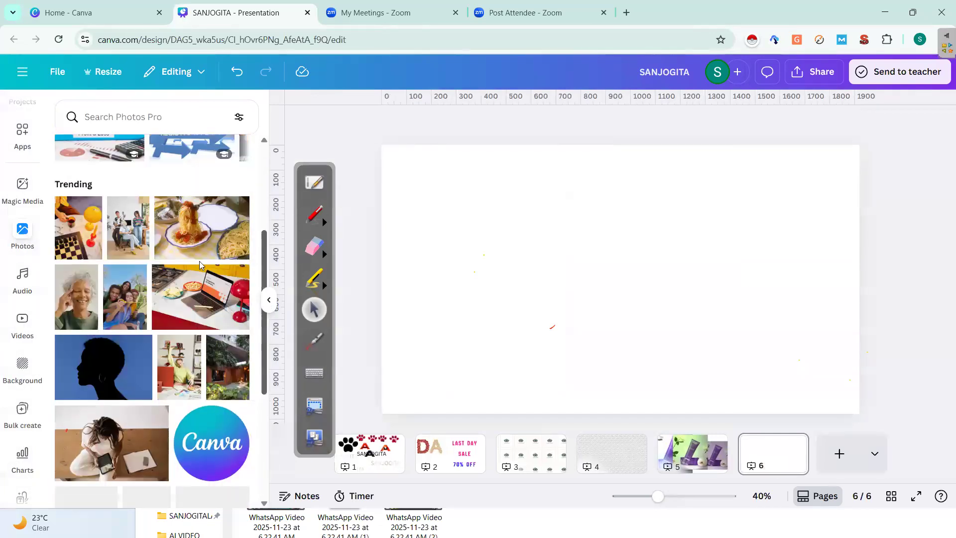
scroll(199, 261, up, 5)
click(83, 157)
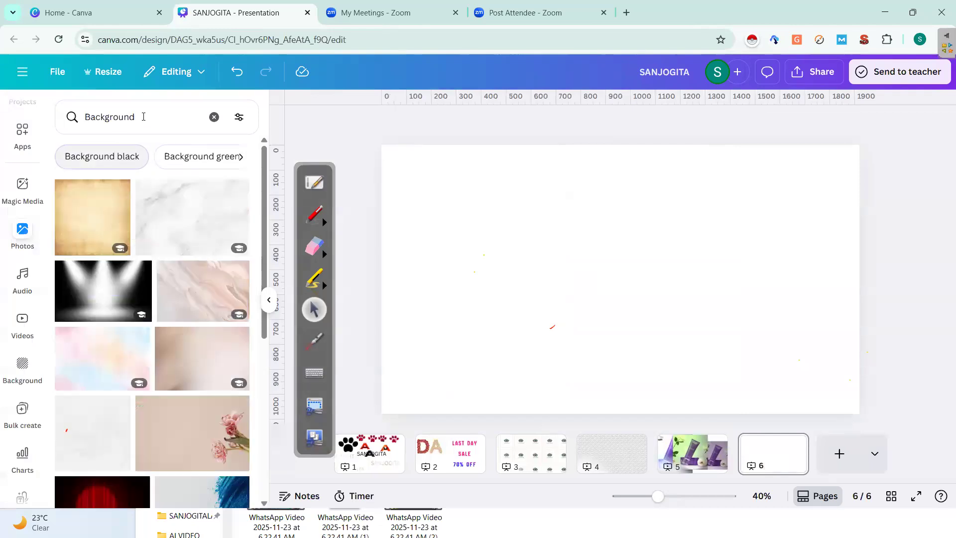
click(214, 117)
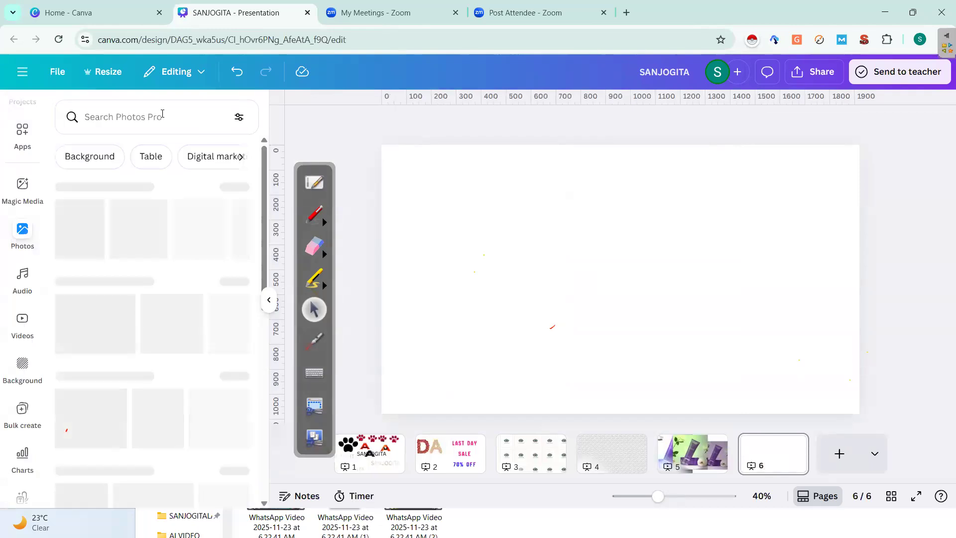
Step: Search the photo library for nature
click(162, 114)
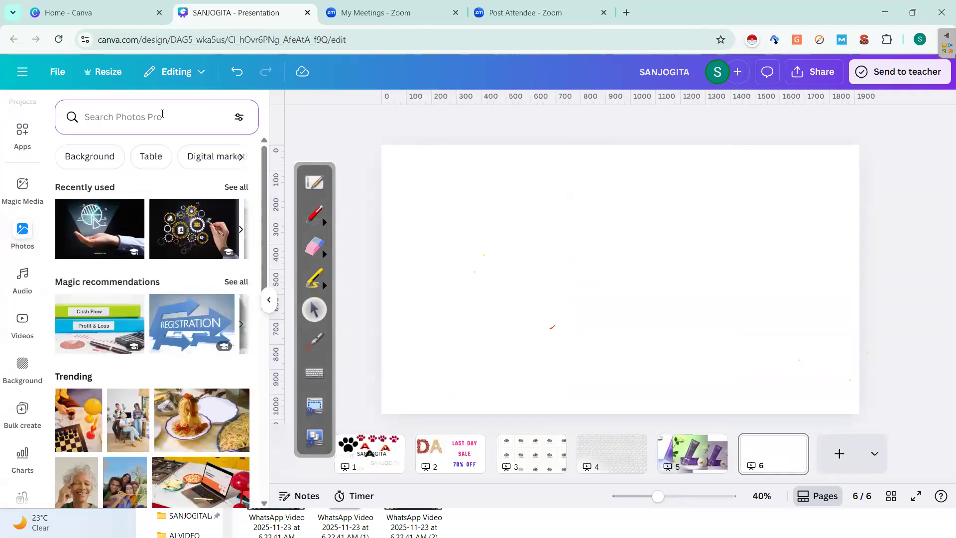
text(sce)
key(BackSpace)
key(BackSpace)
key(BackSpace)
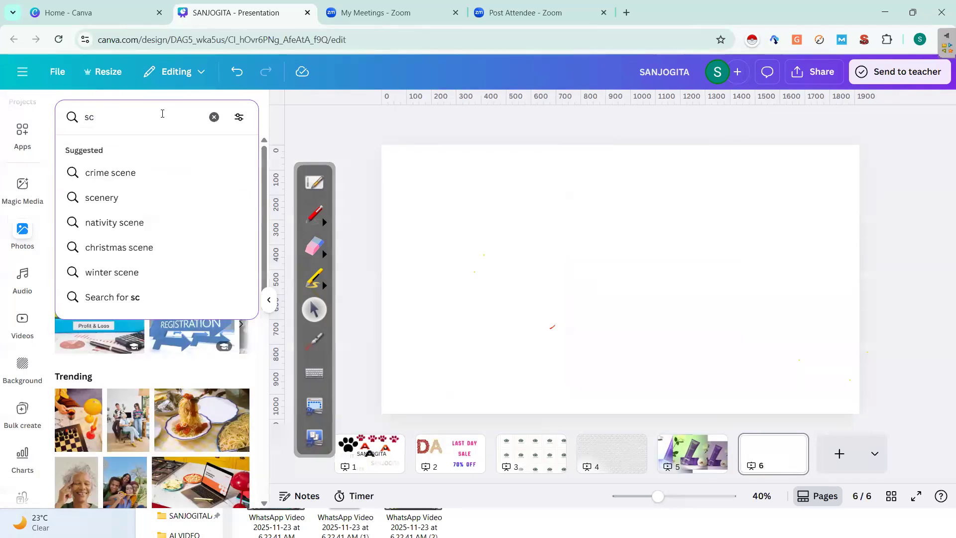
text(nature)
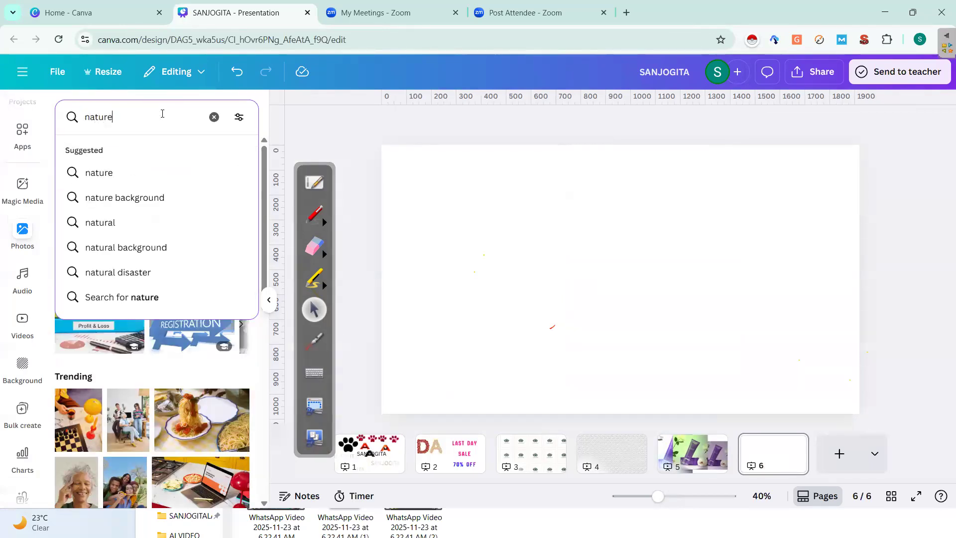
key(Return)
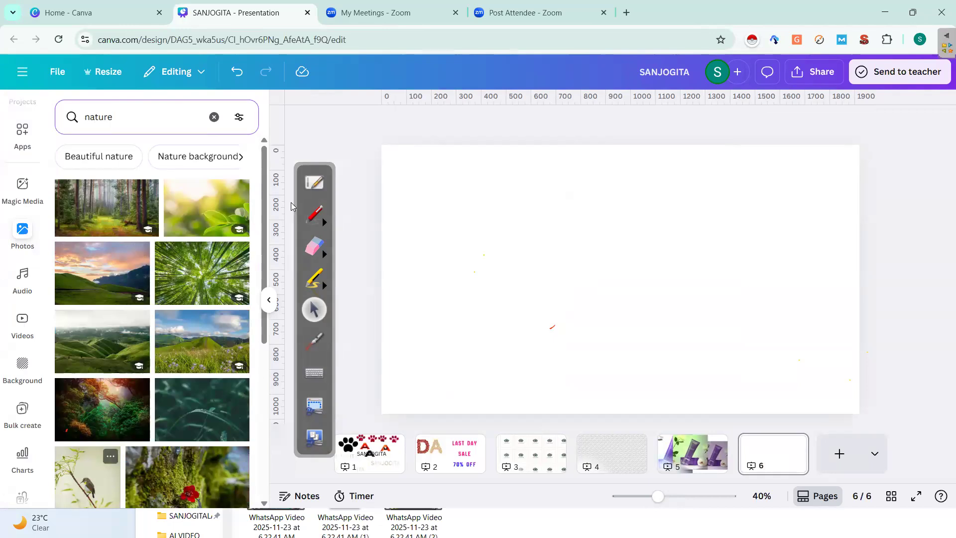
Step: Add the nature photo of a red flower on a mossy trunk to page 6
drag(263, 238, 262, 321)
click(199, 330)
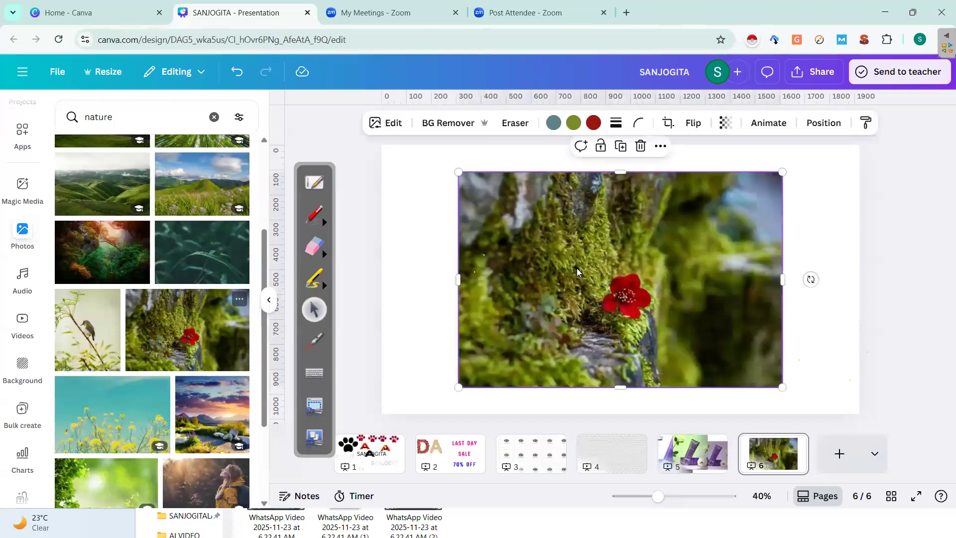
right_click(598, 326)
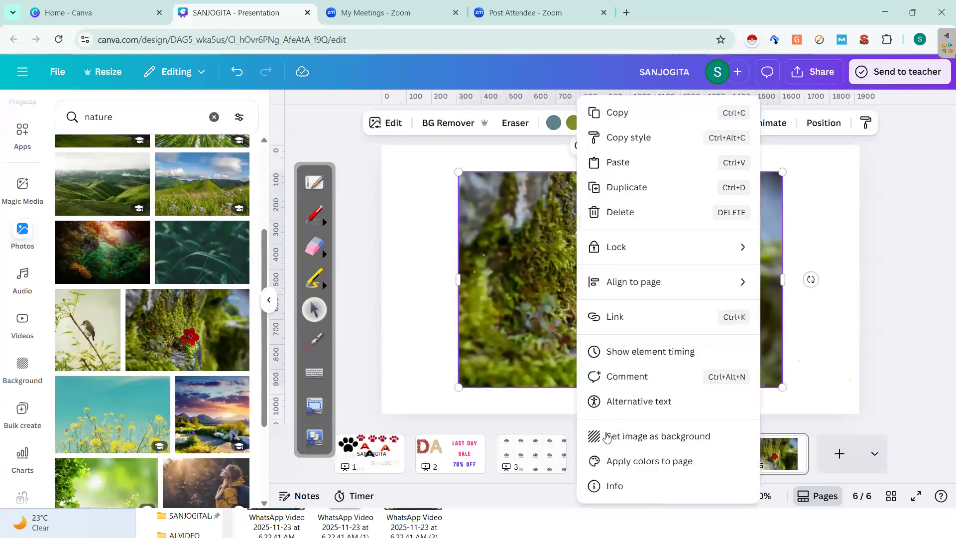
click(492, 368)
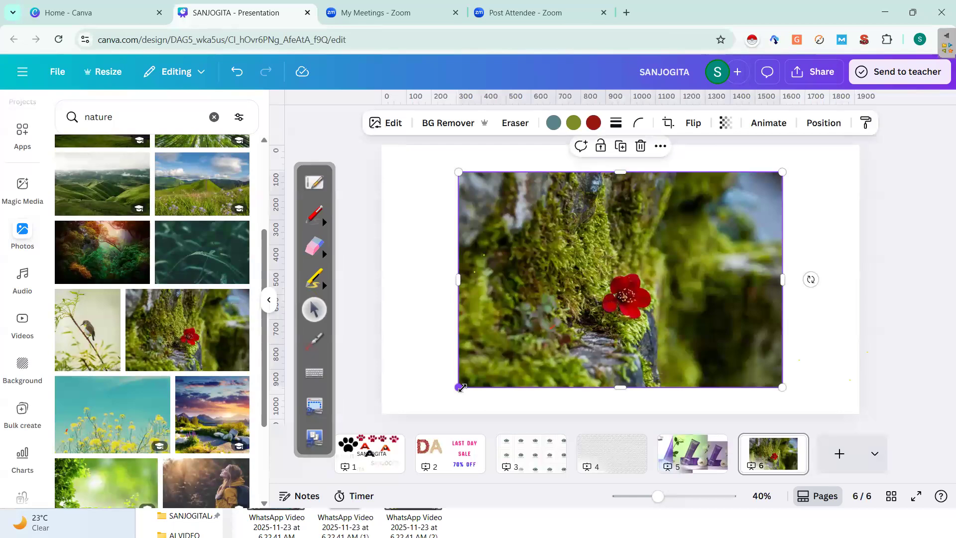
Step: Enlarge the red flower photo to nearly the full height of page 6 and place a duplicate exactly over it
drag(457, 387, 418, 414)
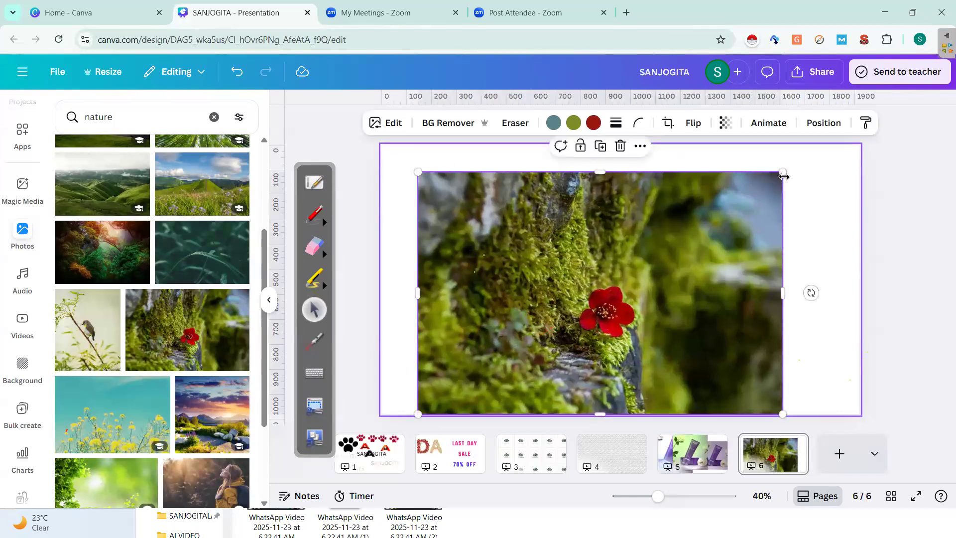
drag(783, 172, 852, 196)
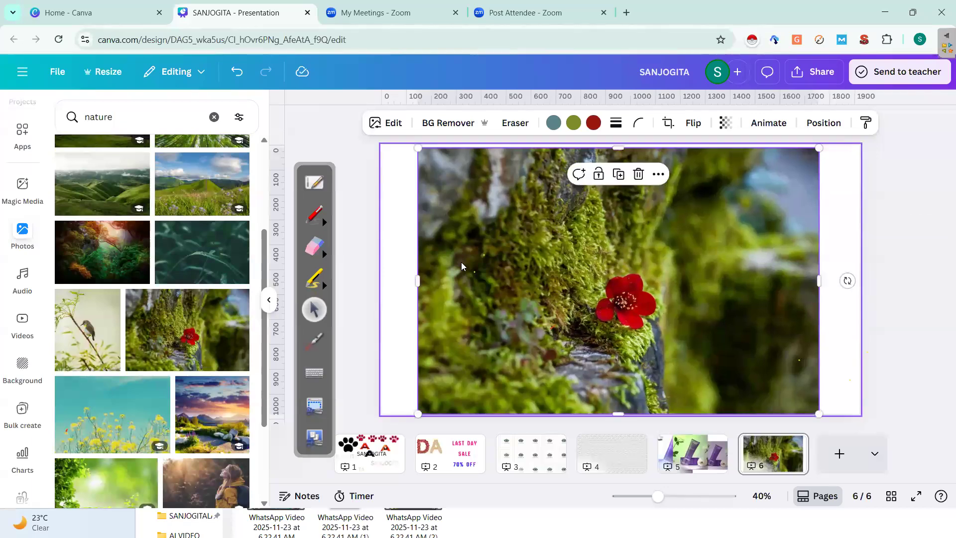
click(619, 175)
drag(618, 225, 615, 232)
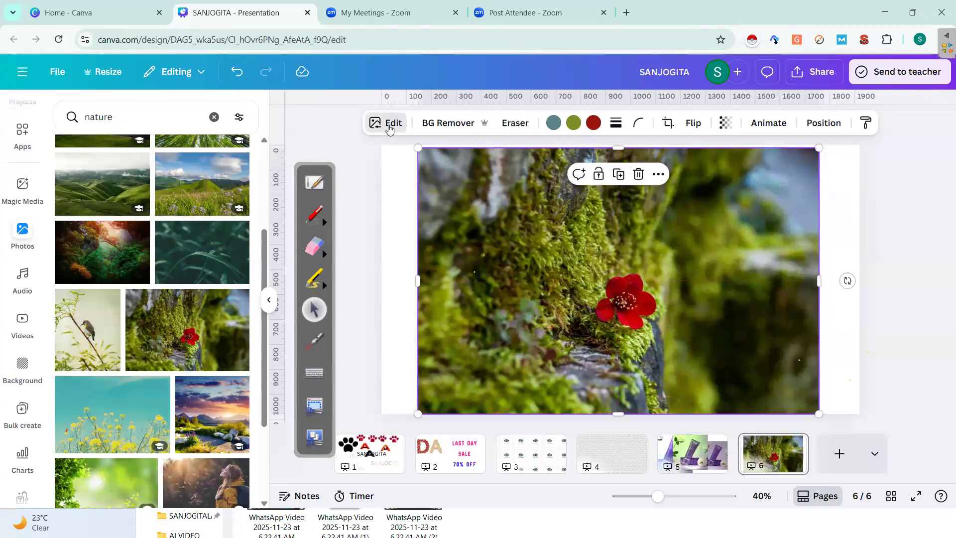
Step: Apply the Custom Duotone effect to the upper copy of the flower photo
click(389, 124)
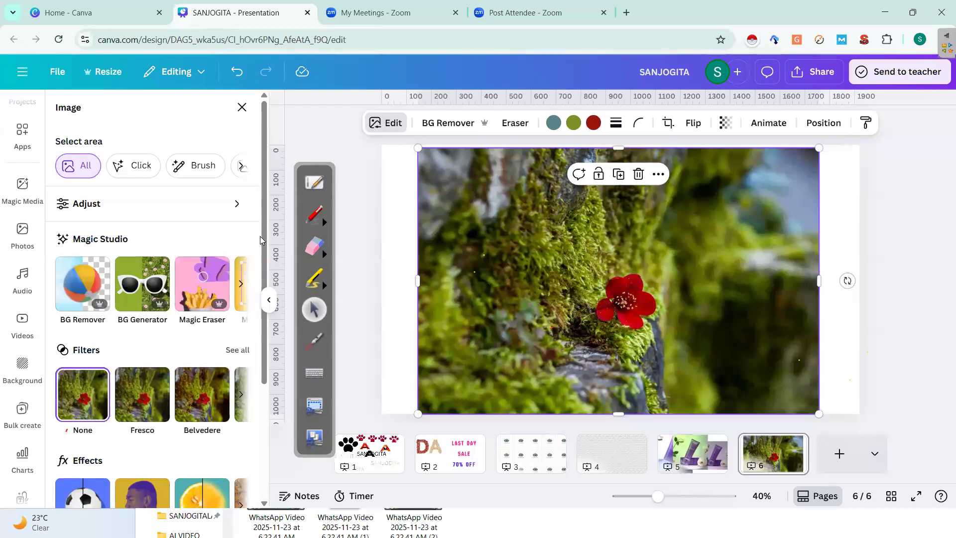
scroll(260, 335, down, 1)
scroll(234, 376, down, 3)
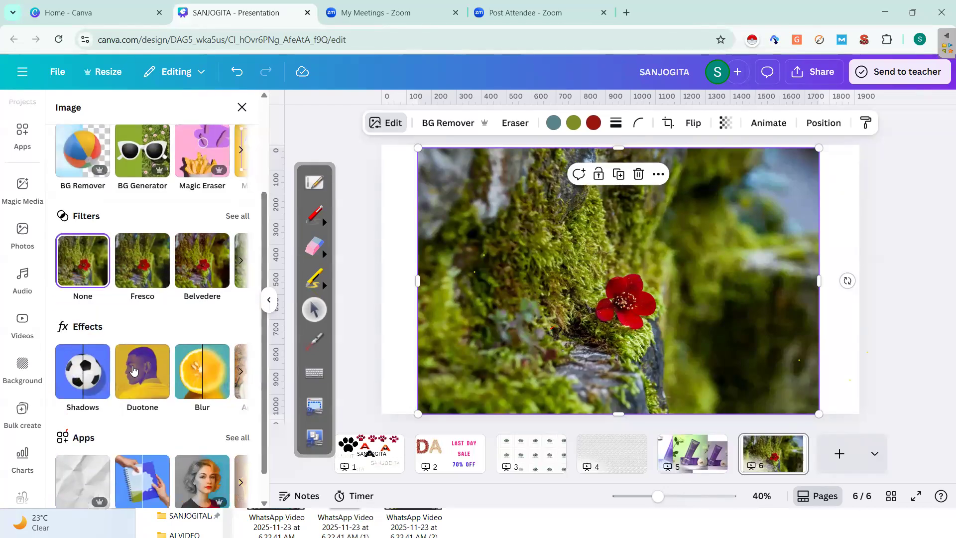
click(137, 370)
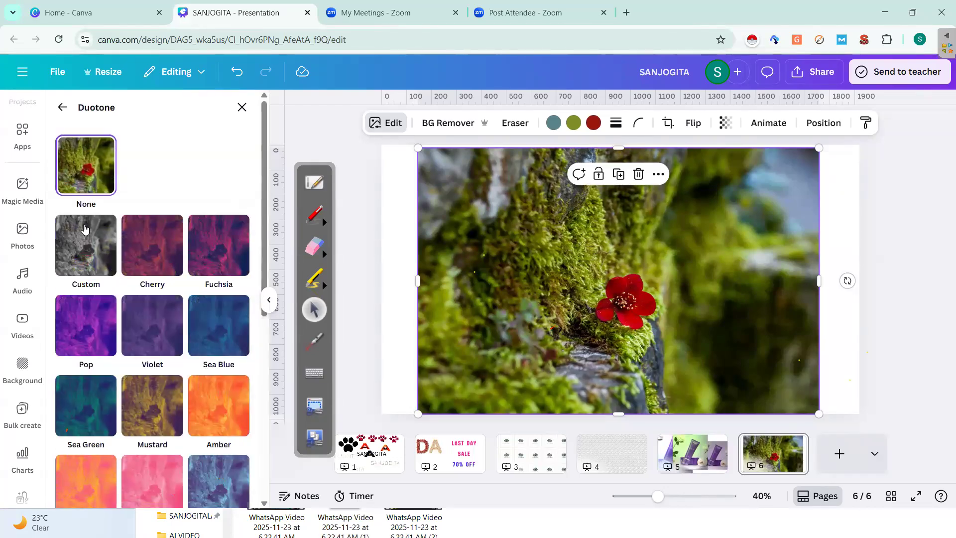
click(84, 229)
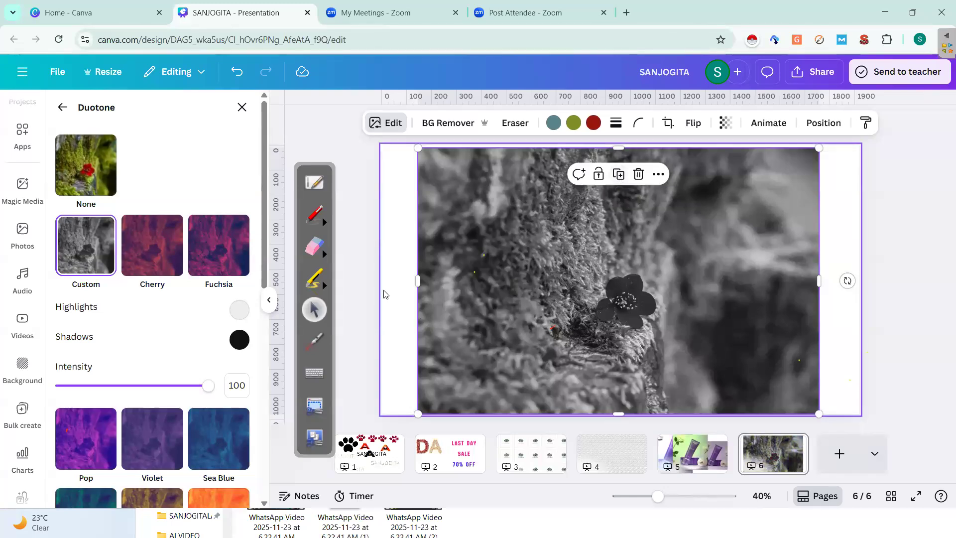
click(239, 105)
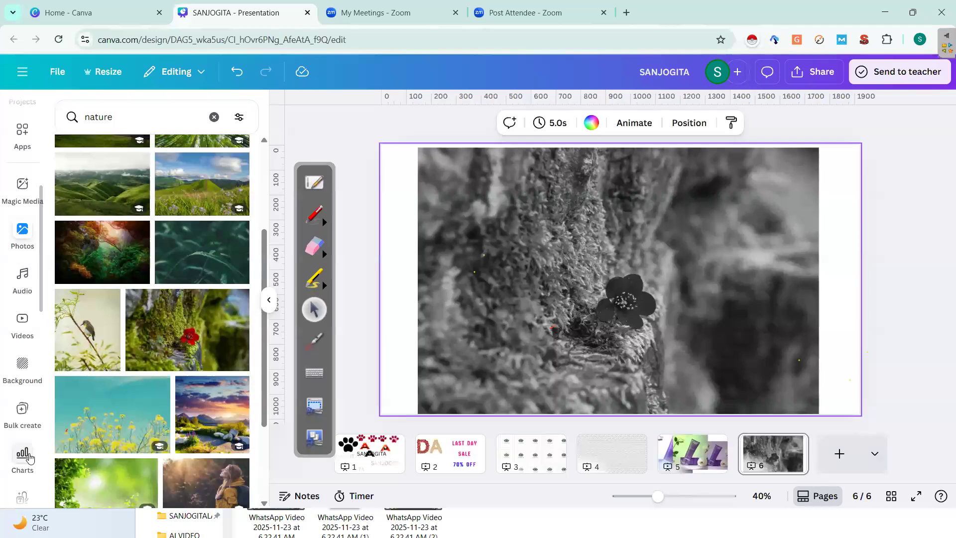
Step: Open the Warp Brush app and select the grayscale copy of the flower photo
scroll(39, 333, down, 5)
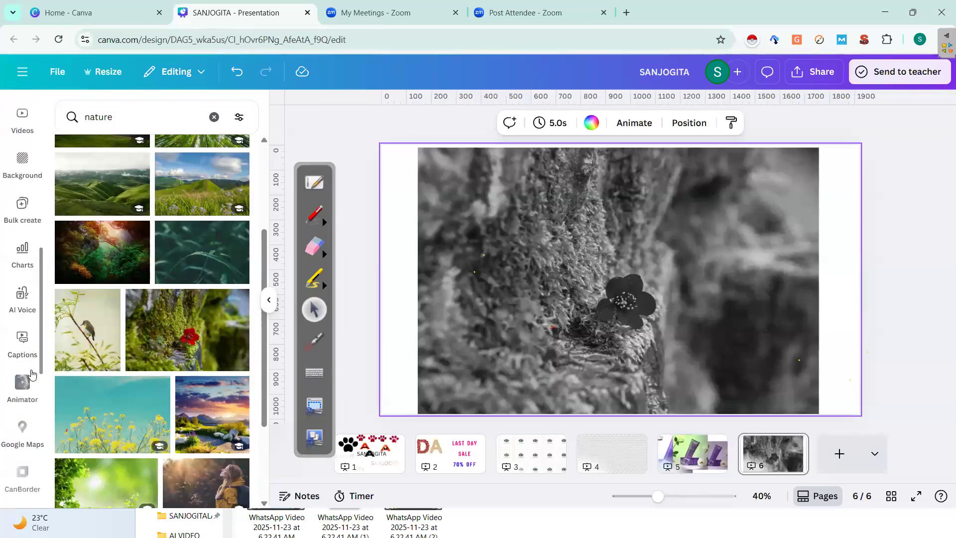
scroll(40, 334, down, 4)
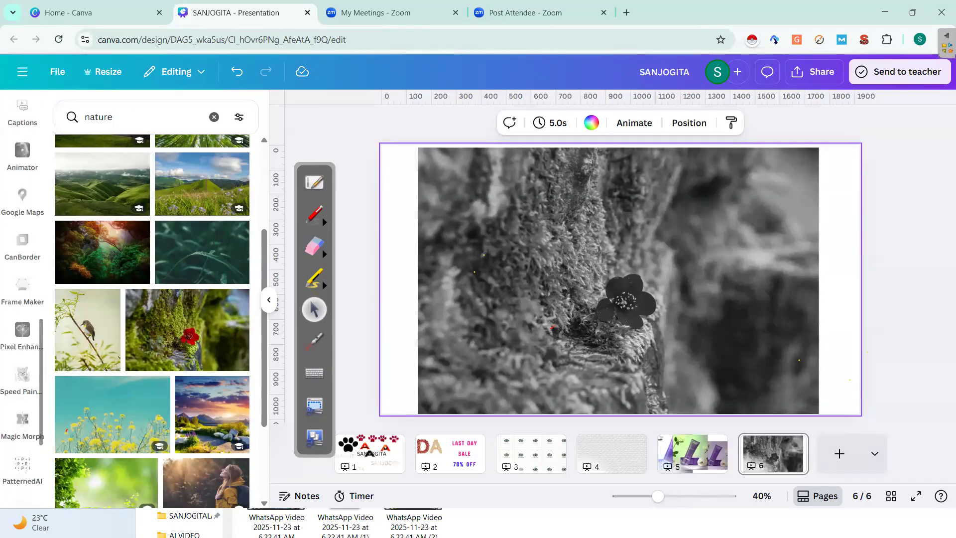
scroll(43, 463, down, 3)
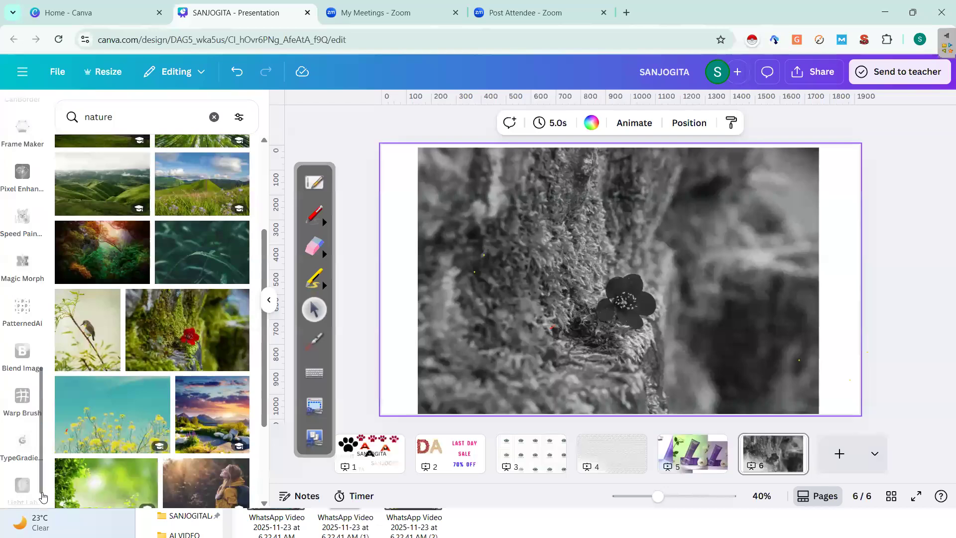
scroll(21, 355, down, 1)
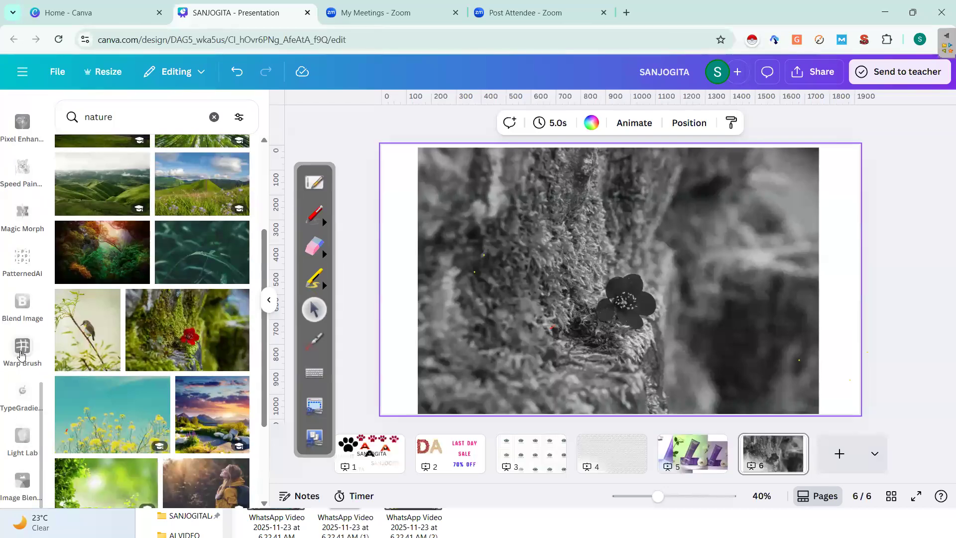
click(21, 354)
click(541, 311)
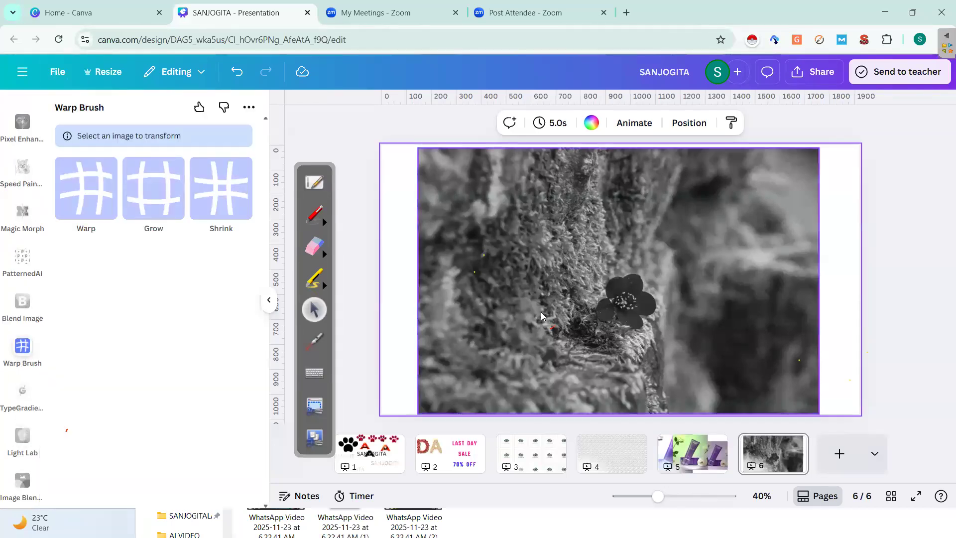
Step: Try to push open the middle of the grayscale copy with repeated Warp strokes so the colour photo underneath shows through
click(86, 175)
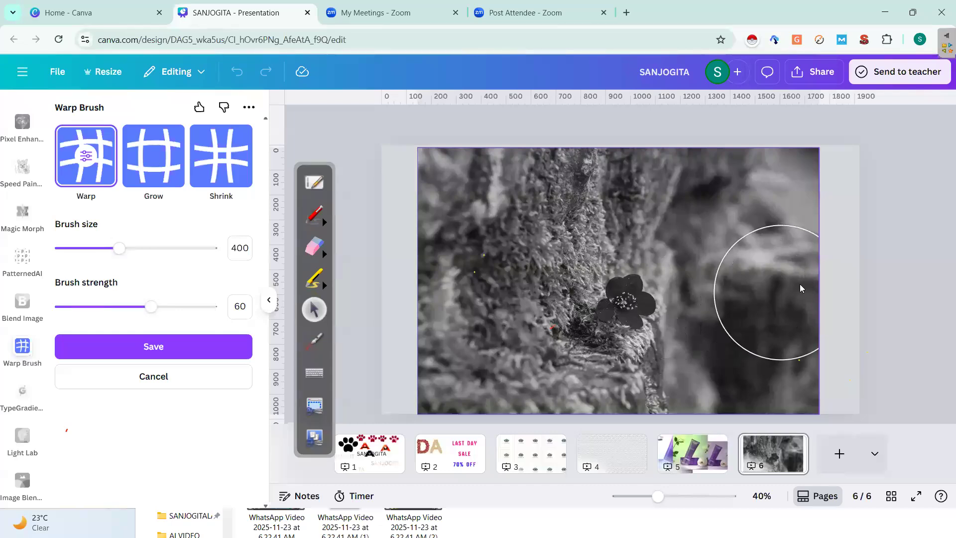
mouse_move(793, 289)
mouse_down()
mouse_move(685, 297)
mouse_move(372, 294)
mouse_up()
drag(815, 292, 420, 307)
drag(798, 288, 407, 321)
mouse_move(686, 307)
mouse_down()
mouse_move(610, 297)
mouse_move(301, 313)
mouse_up()
mouse_move(720, 312)
mouse_down()
mouse_move(536, 316)
mouse_move(346, 348)
mouse_up()
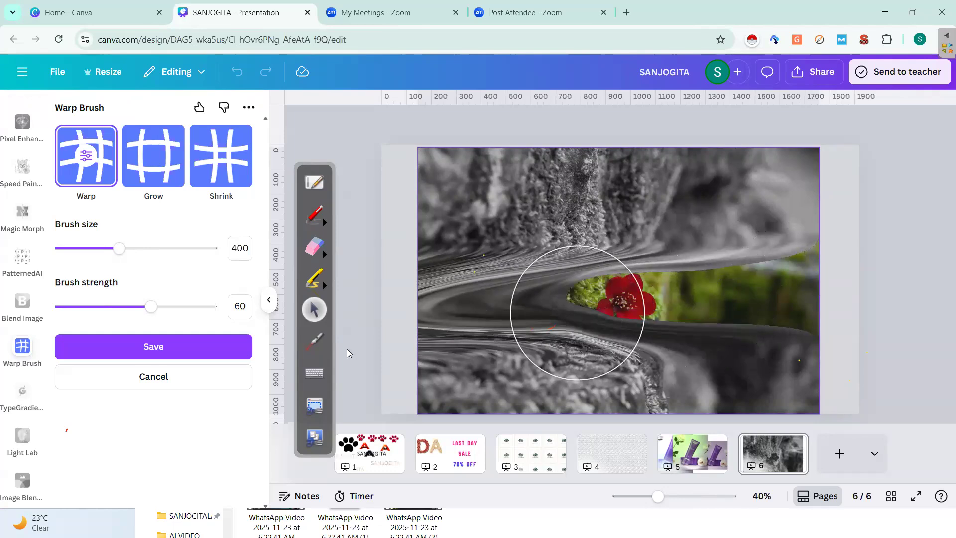
mouse_move(718, 285)
mouse_down()
mouse_move(693, 273)
mouse_move(561, 271)
mouse_up()
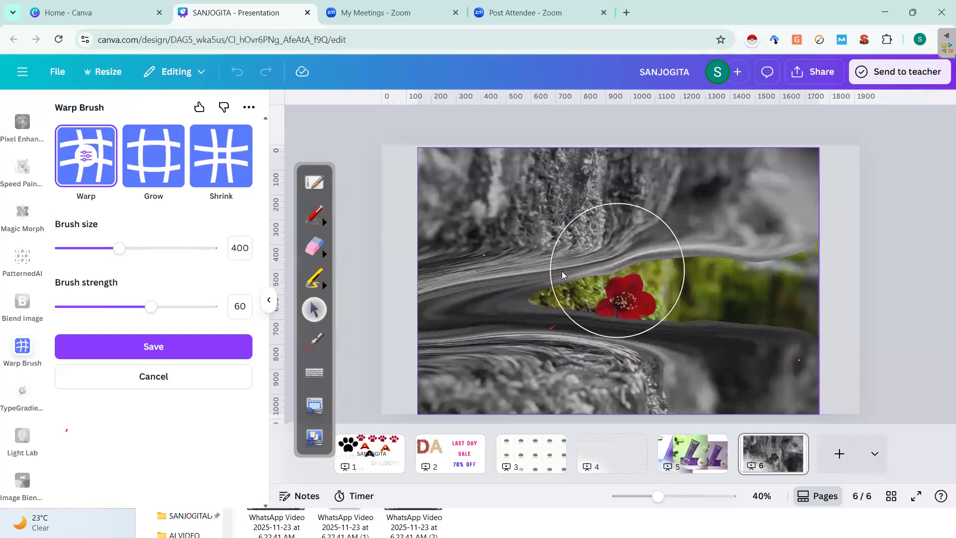
mouse_move(674, 297)
mouse_down()
mouse_move(641, 314)
mouse_move(390, 331)
mouse_up()
mouse_move(579, 279)
mouse_down()
mouse_move(484, 264)
mouse_move(446, 271)
mouse_up()
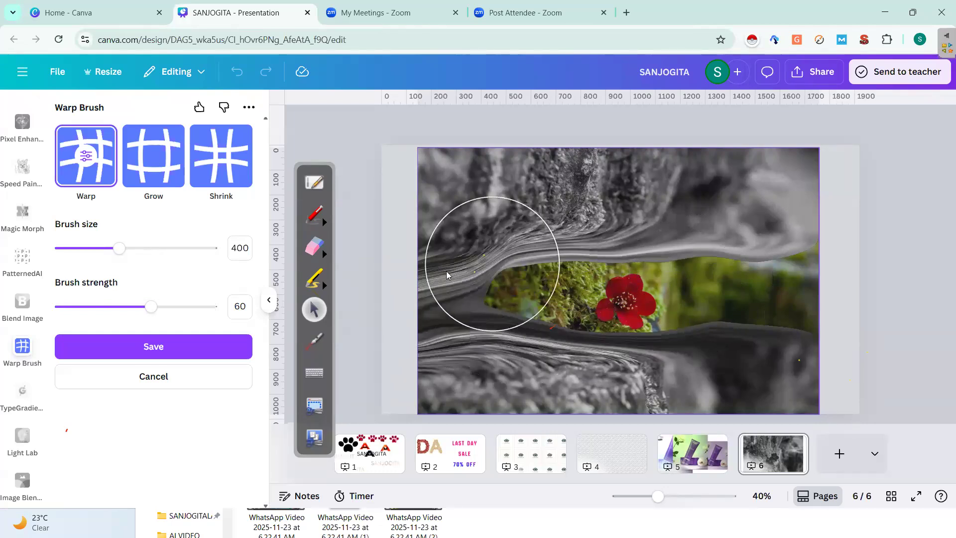
mouse_move(529, 286)
mouse_down()
mouse_move(480, 307)
mouse_move(433, 305)
mouse_up()
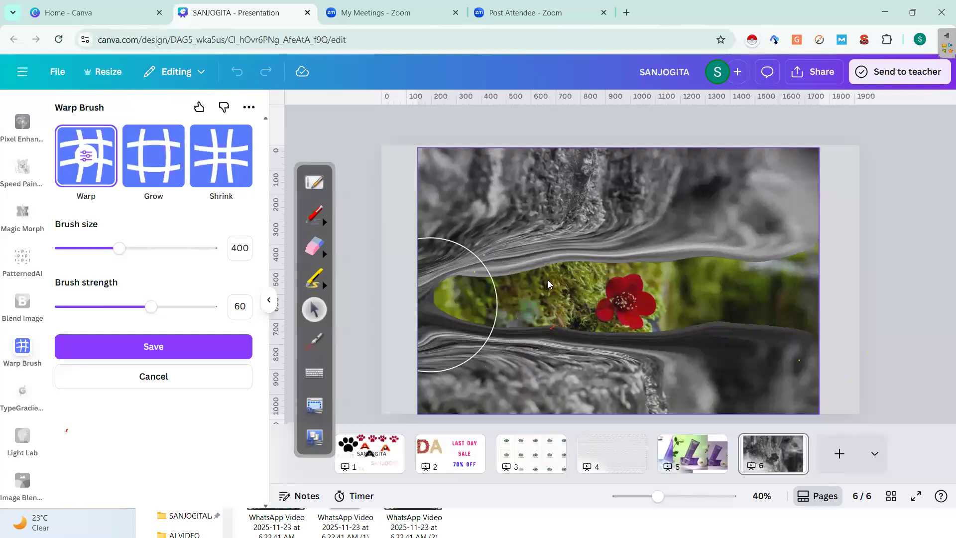
mouse_move(548, 279)
mouse_down()
mouse_move(511, 267)
mouse_move(424, 265)
mouse_up()
drag(470, 293, 420, 317)
drag(485, 285, 409, 258)
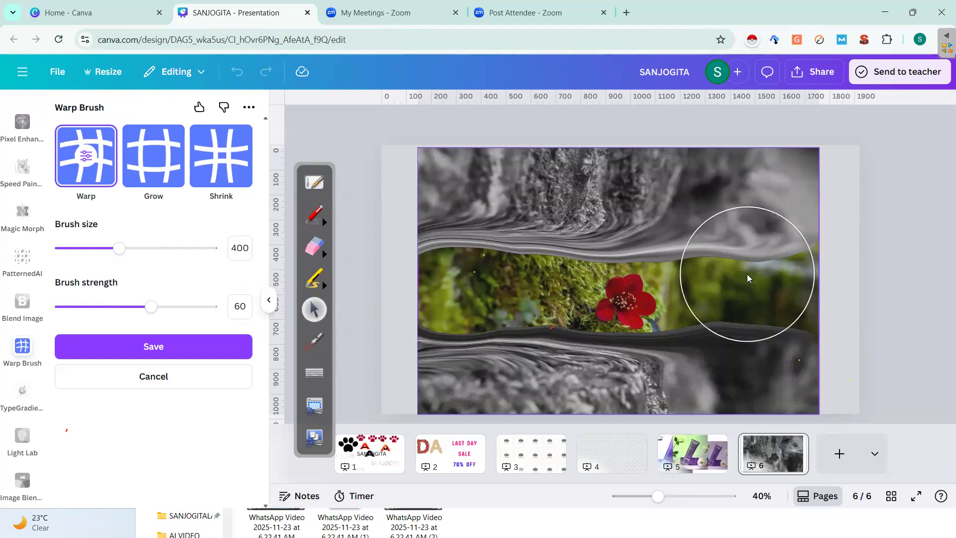
click(927, 270)
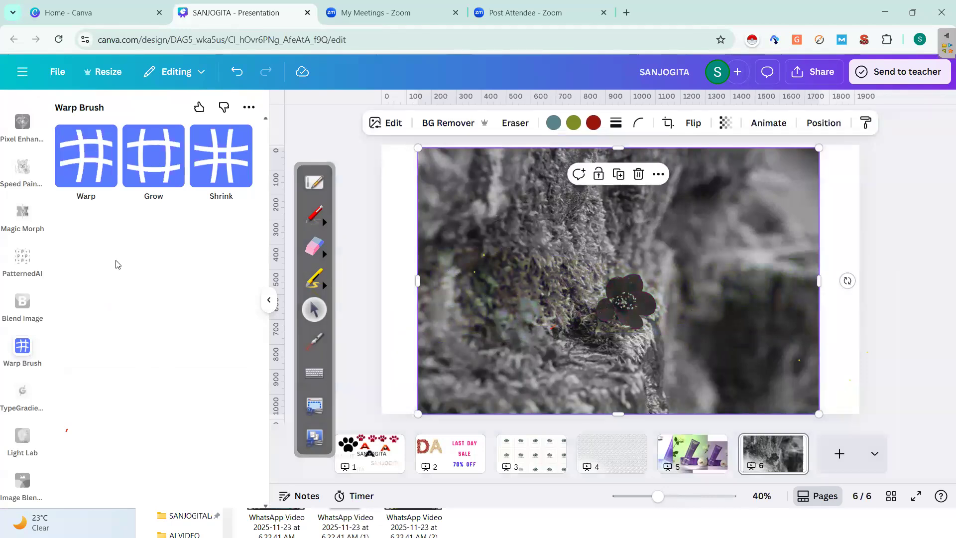
Step: Warp the grayscale copy with horizontal strokes across its middle until the red flower underneath is exposed, and save the warp
click(66, 158)
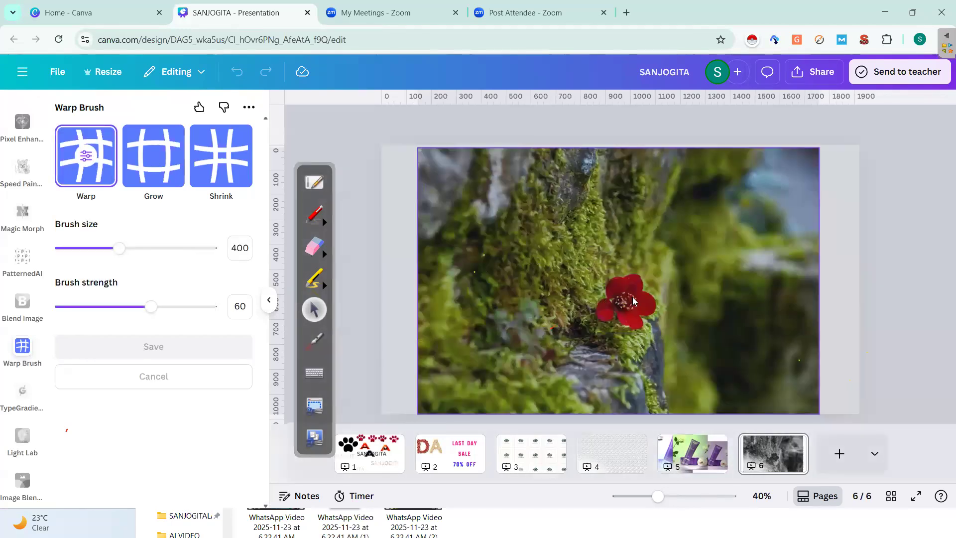
drag(802, 292, 358, 307)
drag(800, 298, 300, 320)
mouse_move(784, 309)
mouse_down()
mouse_move(460, 314)
mouse_move(269, 326)
mouse_up()
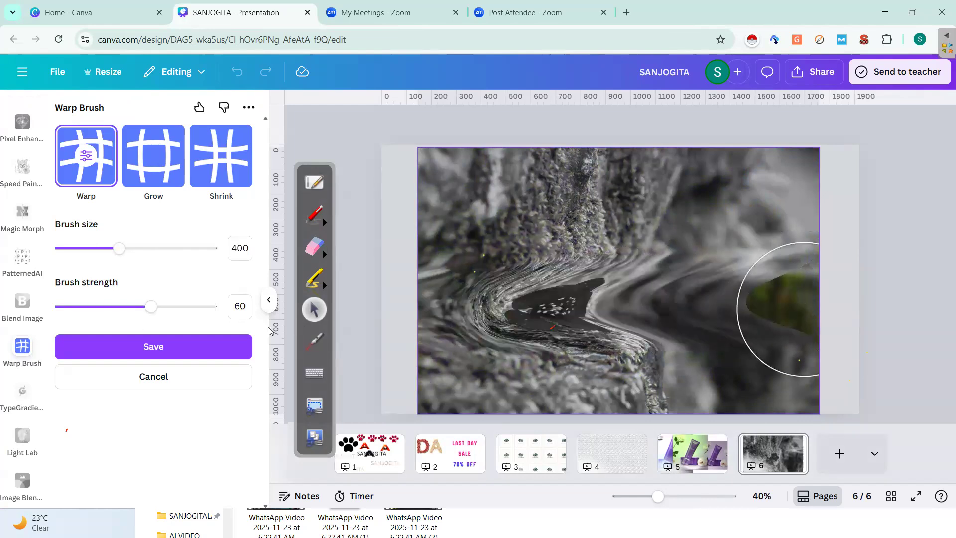
drag(757, 317, 275, 325)
drag(628, 302, 340, 299)
drag(482, 310, 290, 293)
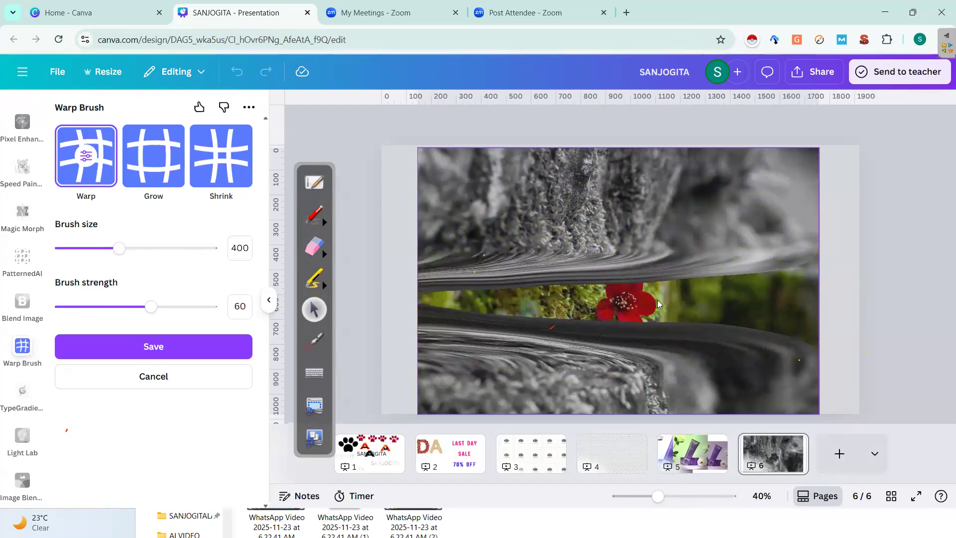
drag(674, 298, 474, 274)
mouse_move(779, 333)
mouse_down()
mouse_move(690, 330)
mouse_move(373, 358)
mouse_up()
mouse_move(652, 305)
mouse_down()
mouse_move(577, 335)
mouse_move(385, 329)
mouse_move(322, 376)
mouse_up()
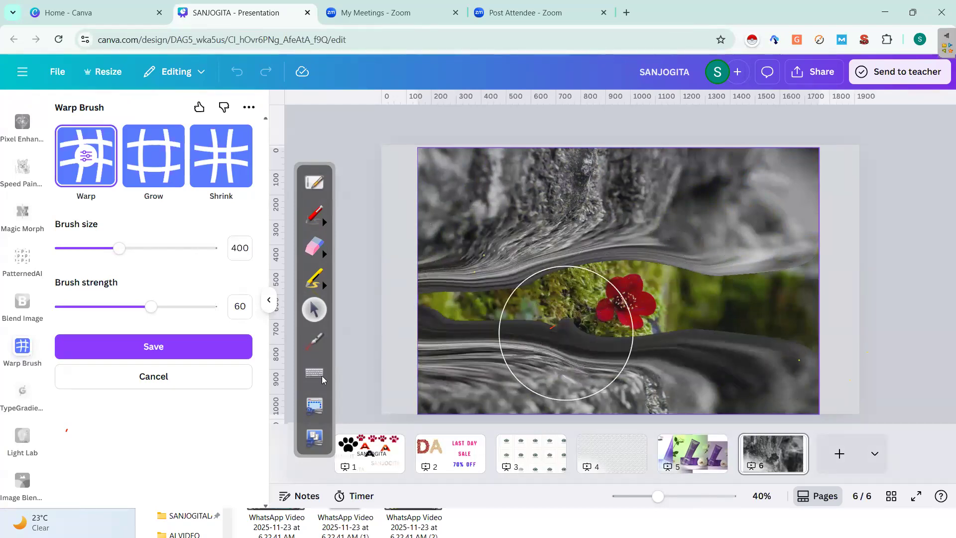
click(136, 346)
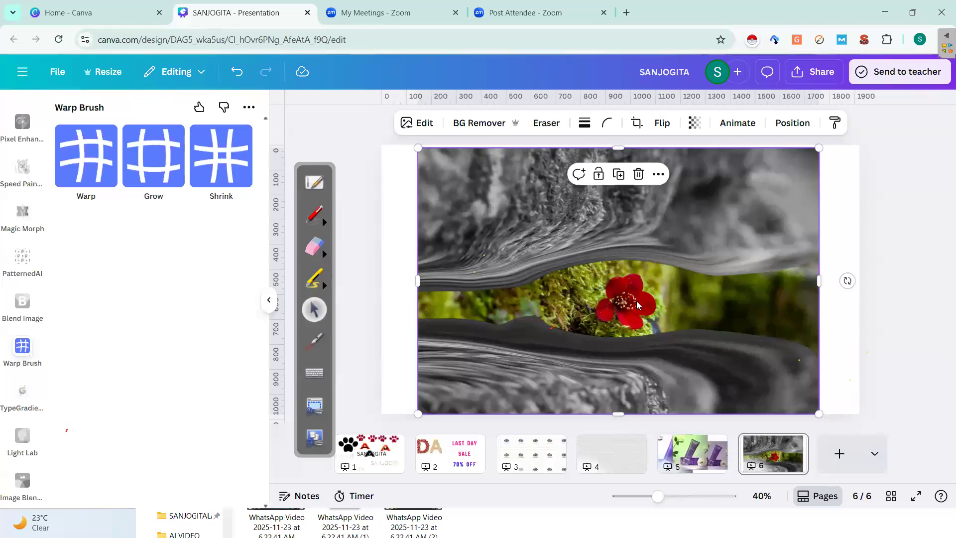
Step: Shift the warped copy aside and shrink it to a small thumbnail at the lower-left corner of page 6
mouse_move(612, 339)
mouse_down()
mouse_move(632, 339)
mouse_move(588, 338)
mouse_move(611, 338)
mouse_up()
drag(681, 320, 654, 318)
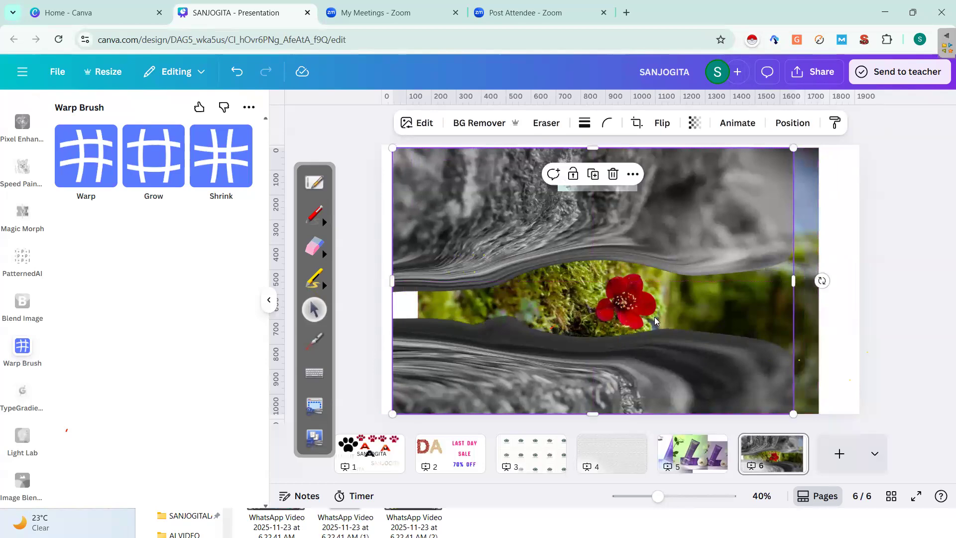
mouse_move(655, 314)
mouse_down()
mouse_move(675, 314)
mouse_move(668, 418)
mouse_move(691, 354)
mouse_move(685, 323)
mouse_move(642, 307)
mouse_up()
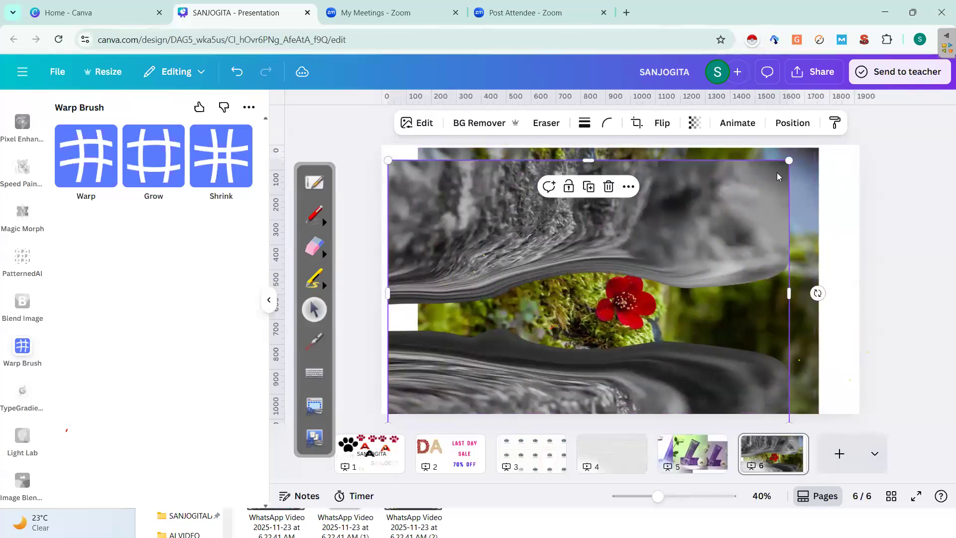
drag(788, 160, 416, 387)
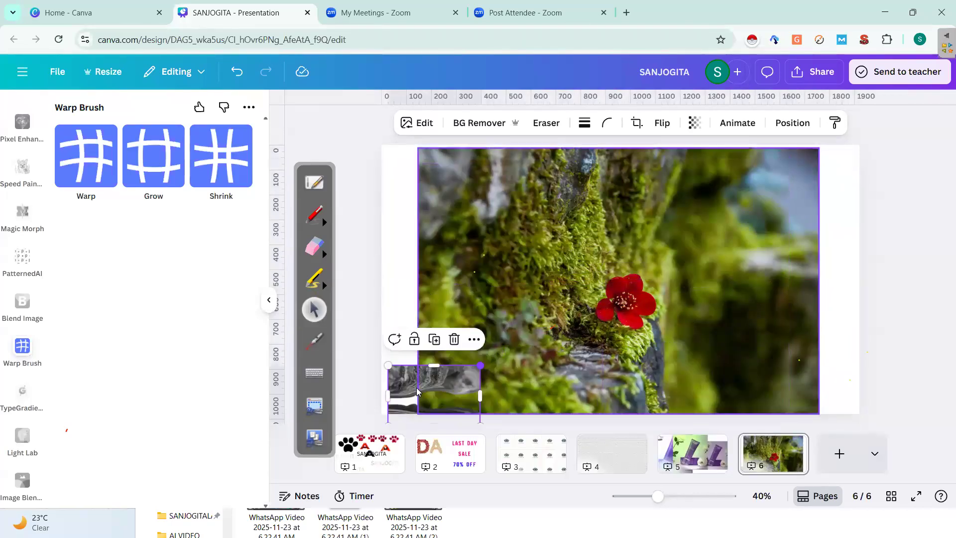
click(153, 176)
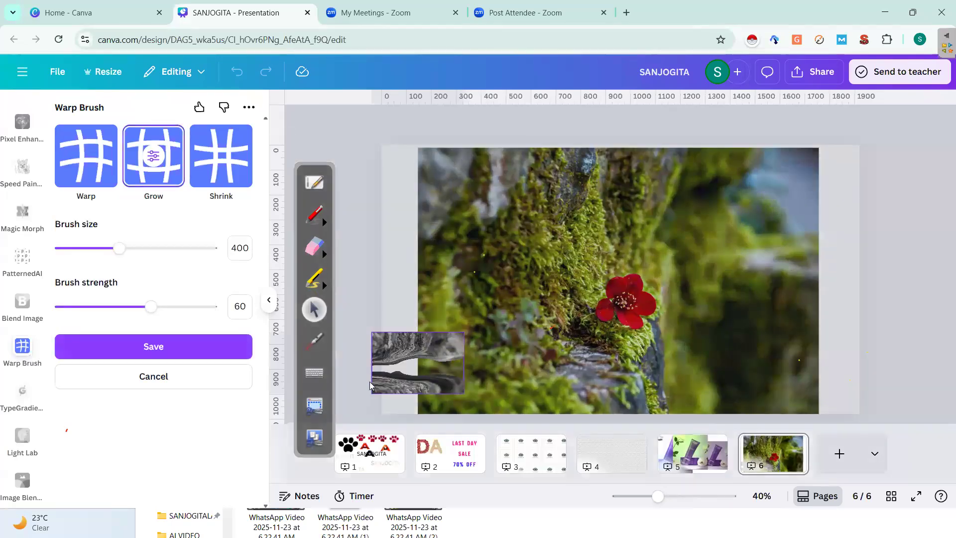
click(611, 299)
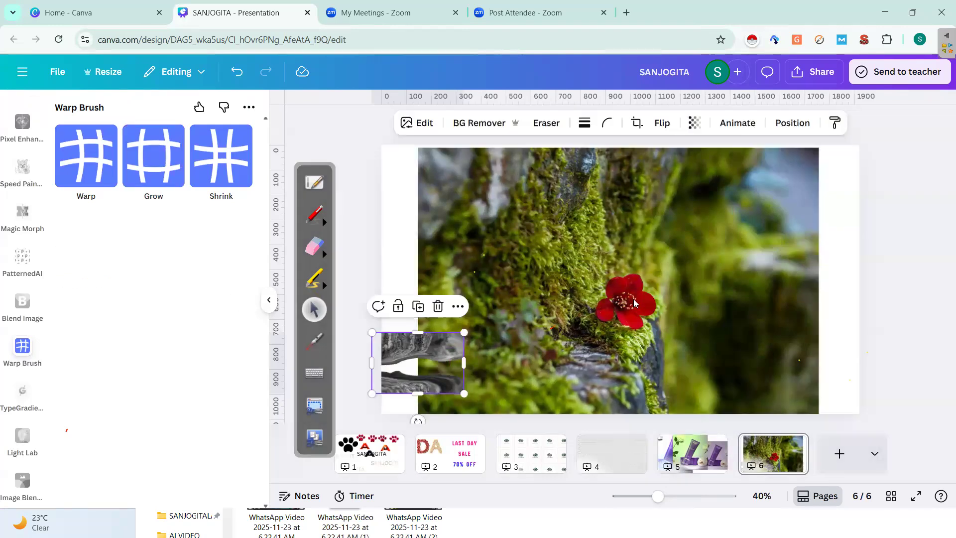
double_click(634, 299)
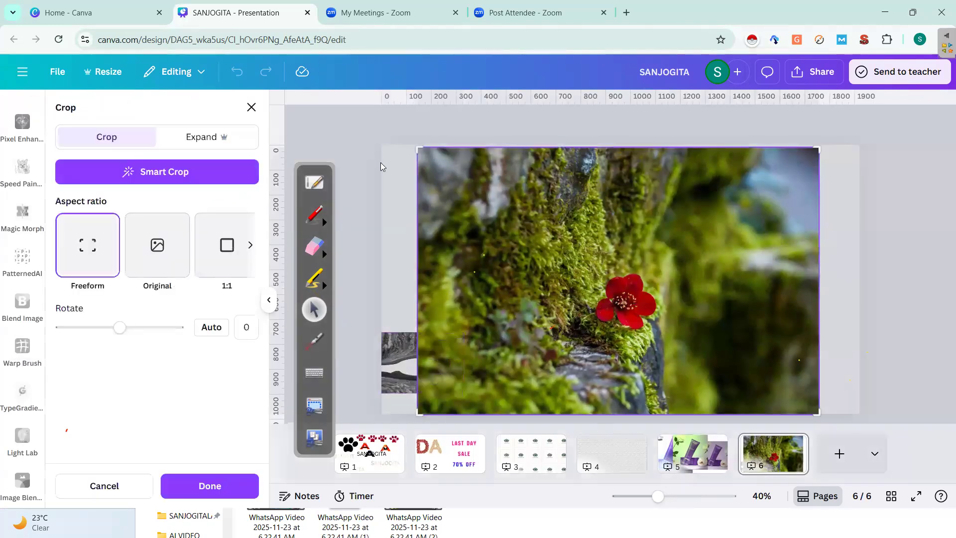
click(393, 357)
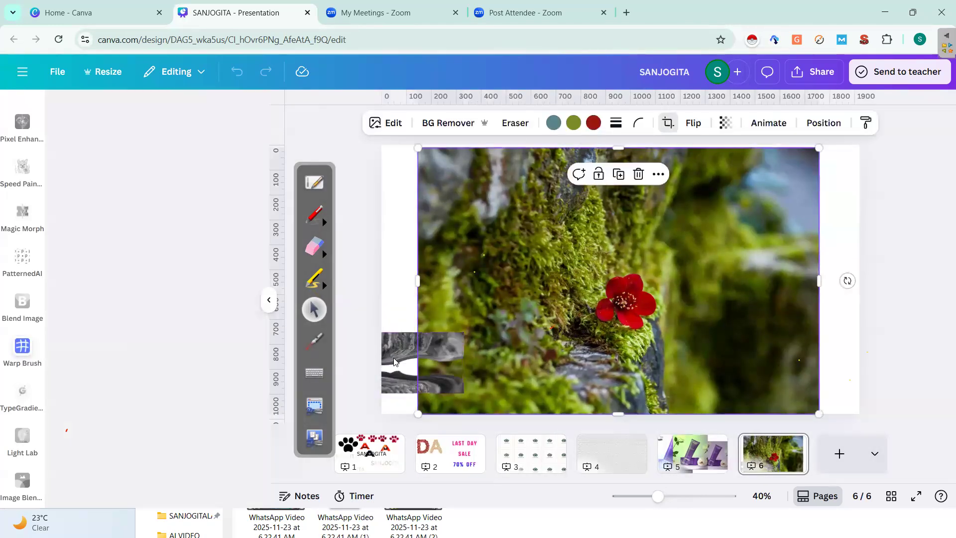
Step: Move the small warped copy mostly off the page's lower-left corner, and enlarge the red flower in the colour photo with Warp Brush's Grow
drag(393, 357, 362, 428)
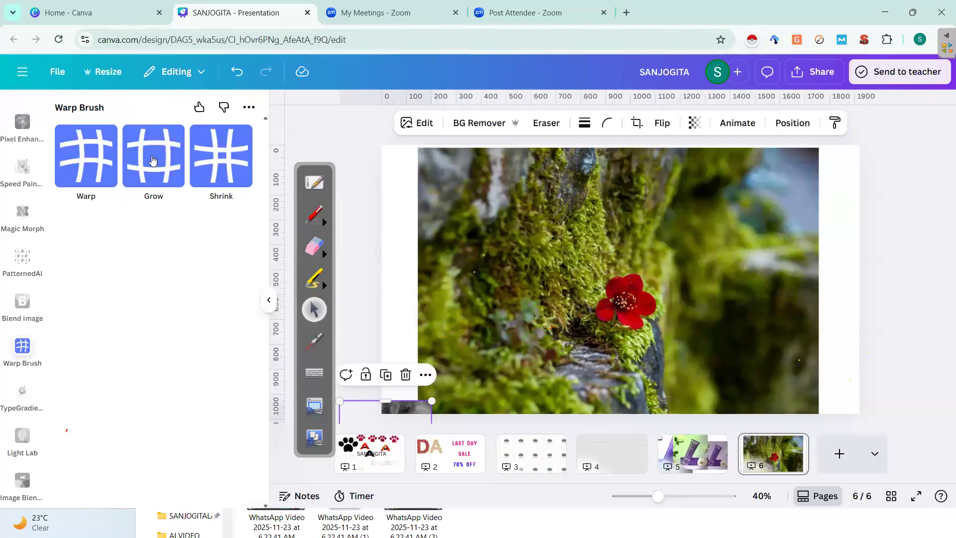
click(609, 292)
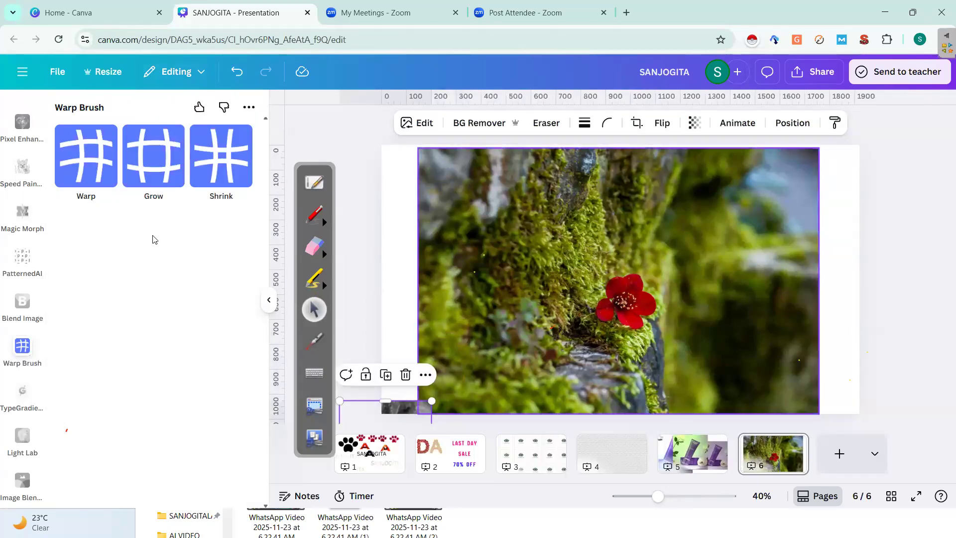
click(147, 169)
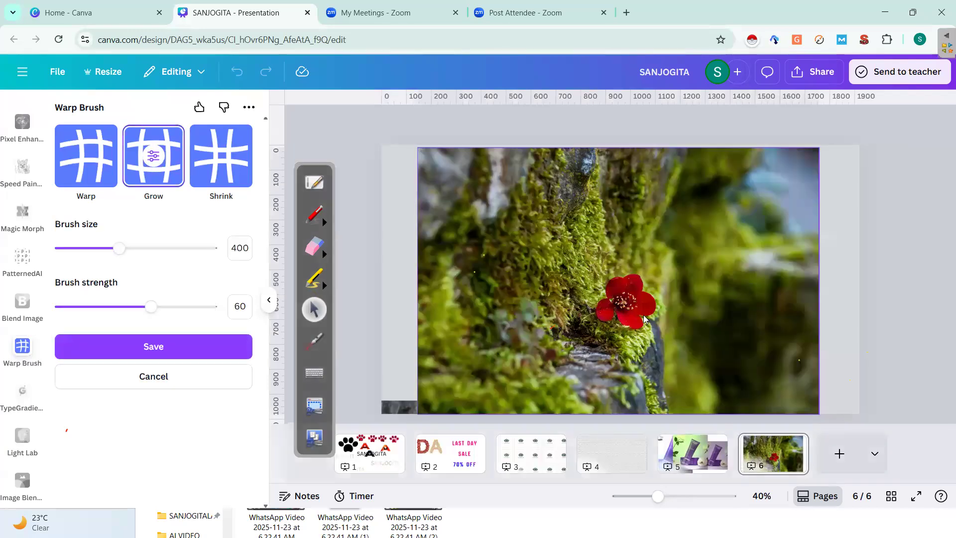
click(626, 302)
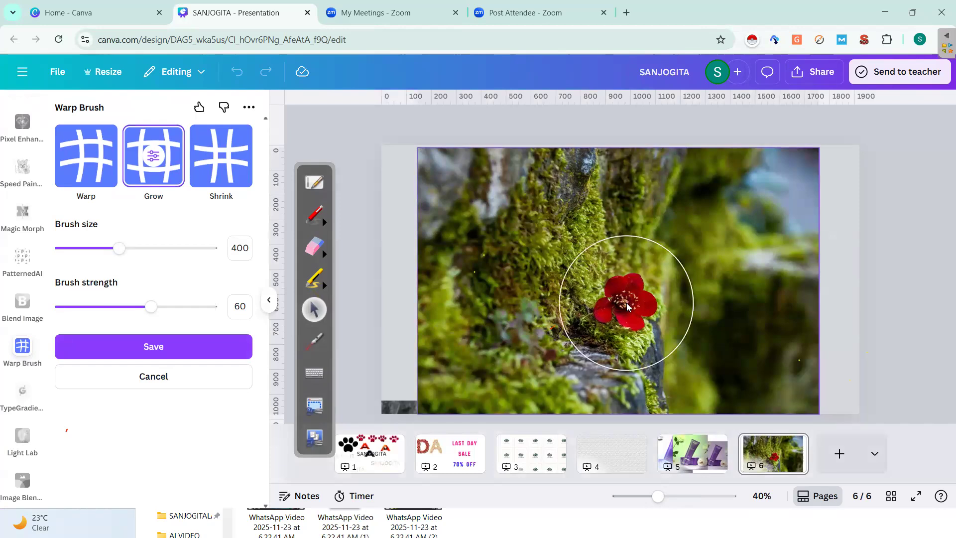
Step: Enlarge the red flower and the moss just beside it with the Grow warp brush
click(627, 303)
click(626, 302)
click(638, 276)
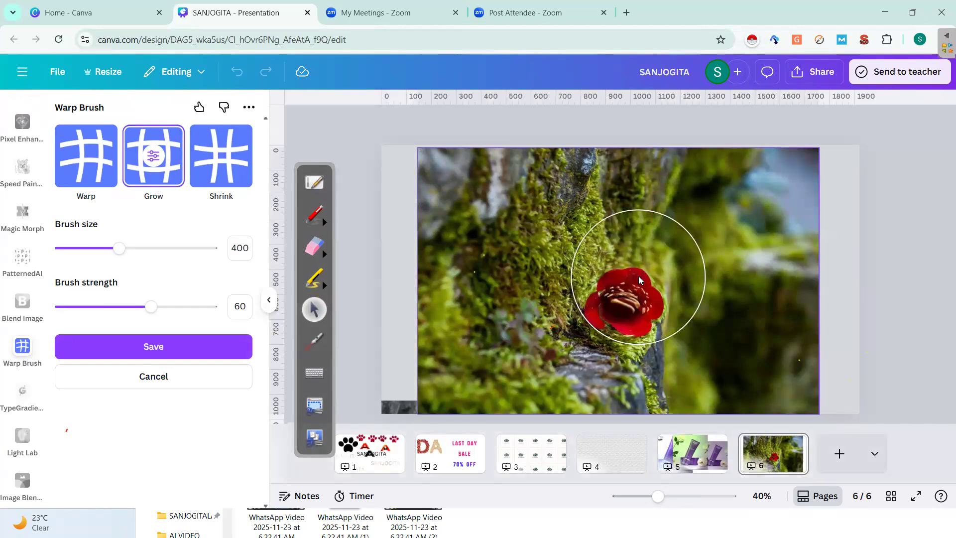
click(639, 276)
click(573, 282)
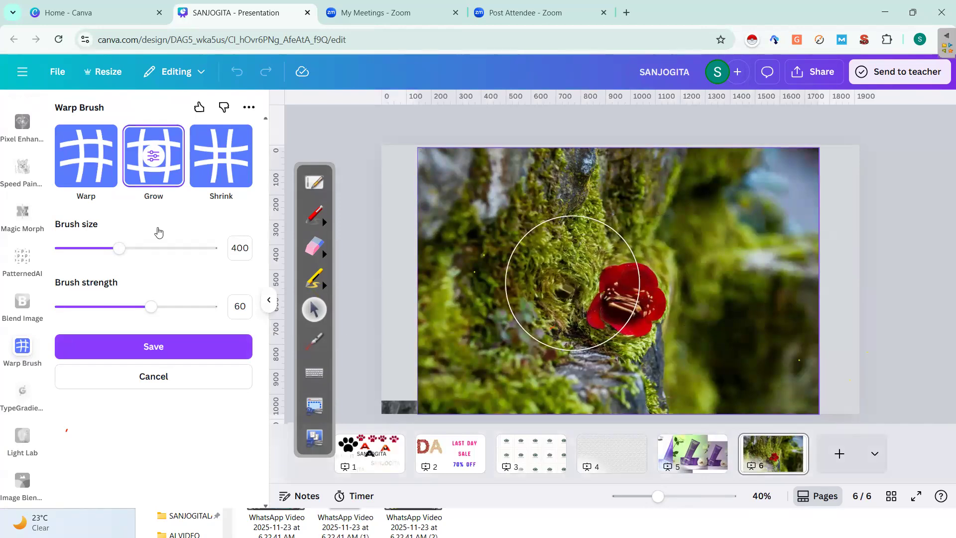
Step: Shrink the red flower and the neighbouring moss with the Shrink warp brush
click(228, 158)
click(619, 330)
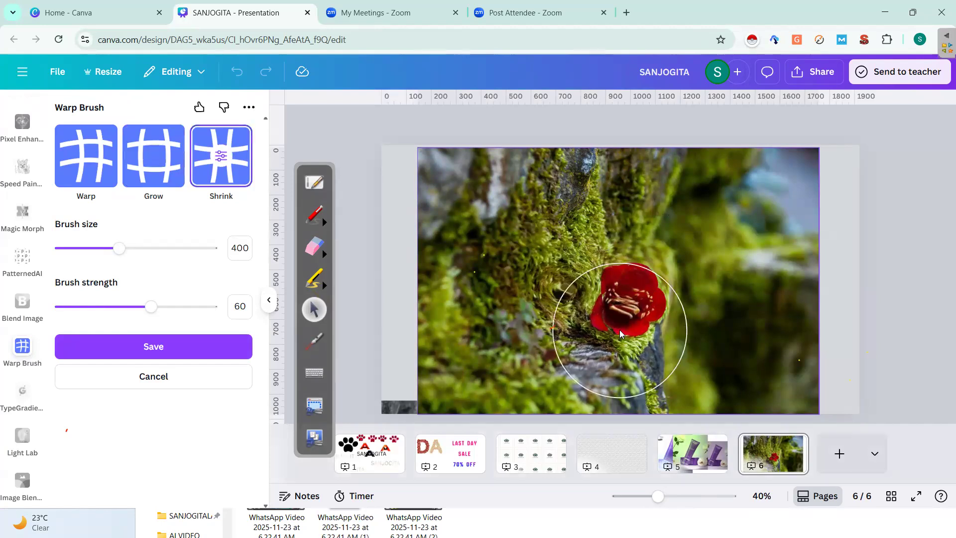
click(629, 305)
click(632, 288)
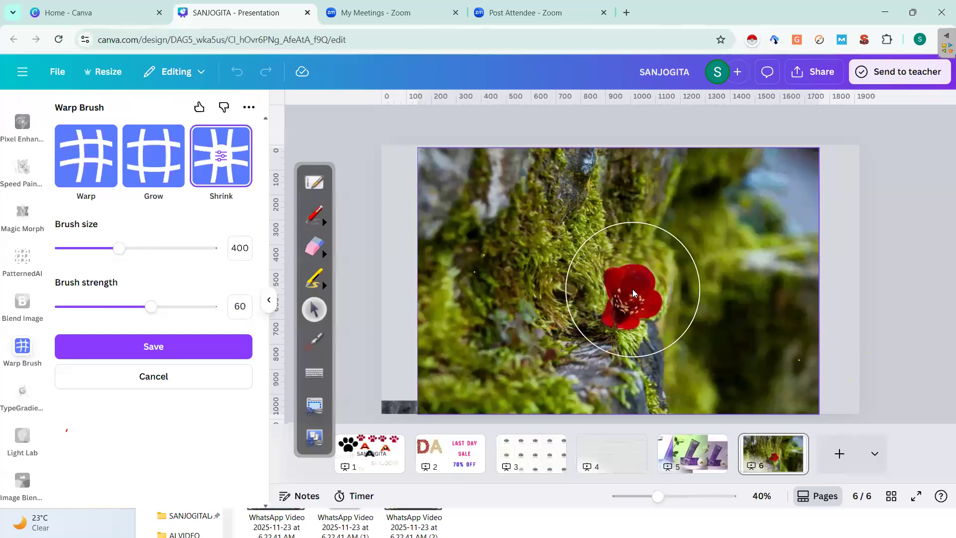
click(633, 288)
click(530, 292)
click(578, 280)
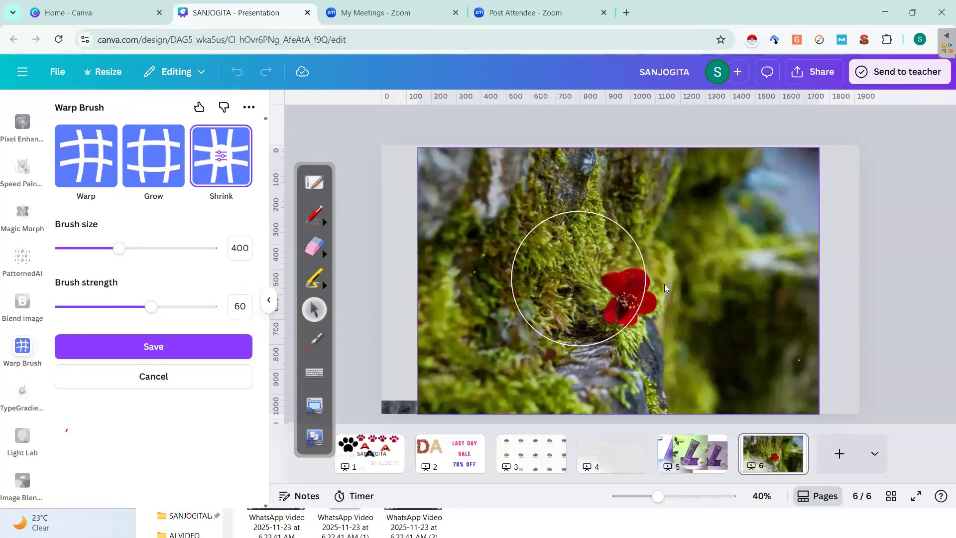
Step: Pinch all four corners of the flower photo inward with the Shrink warp brush
click(464, 171)
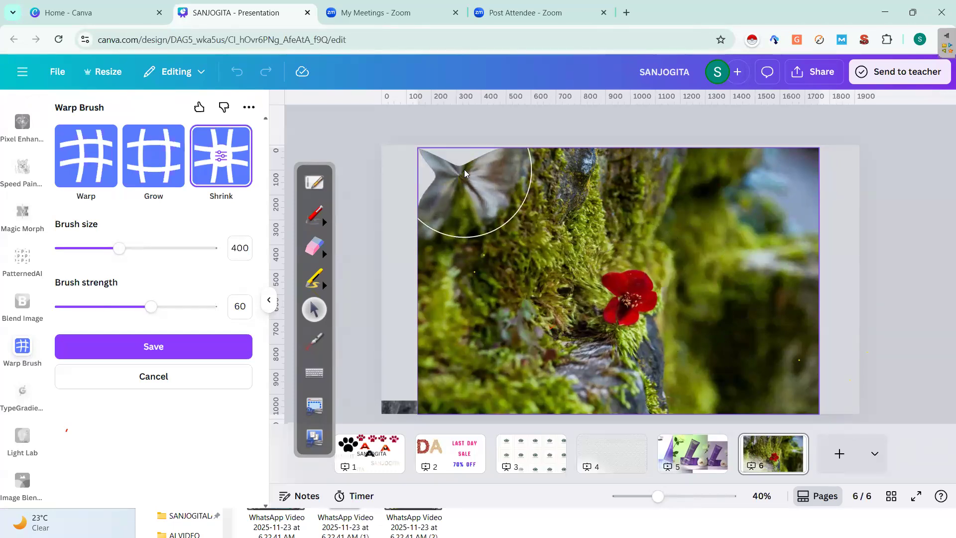
click(793, 170)
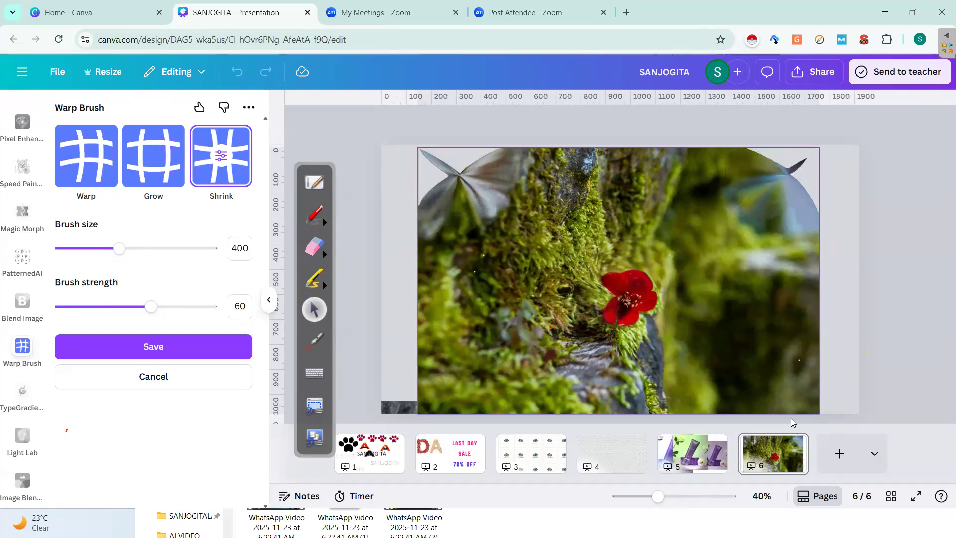
click(792, 384)
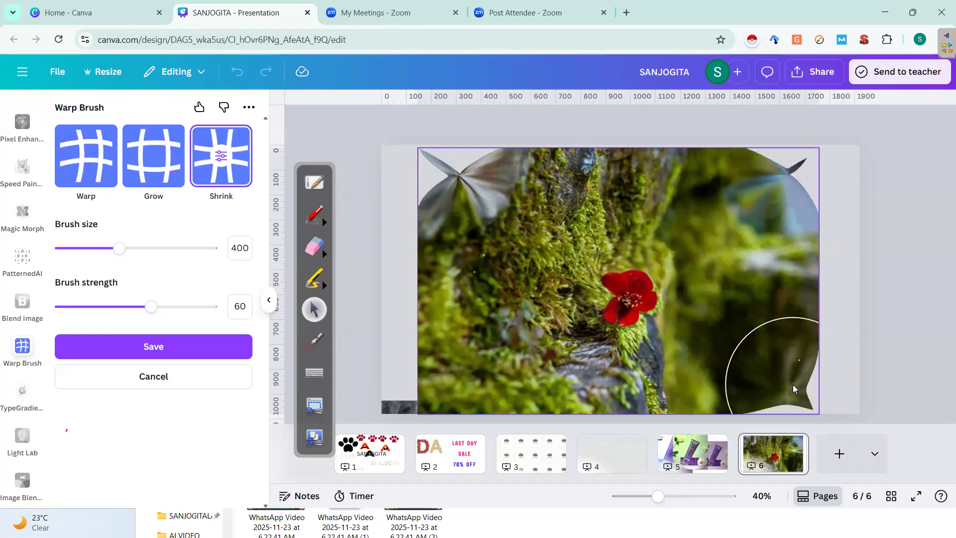
click(459, 391)
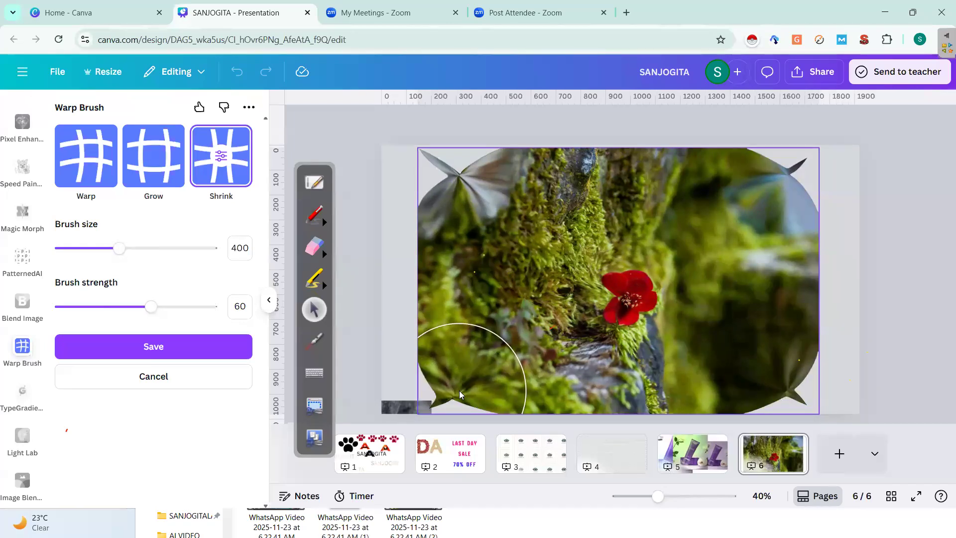
Step: Rework the photo's lower-left corner with the Grow and then the Shrink brush, and save the warped image
click(153, 156)
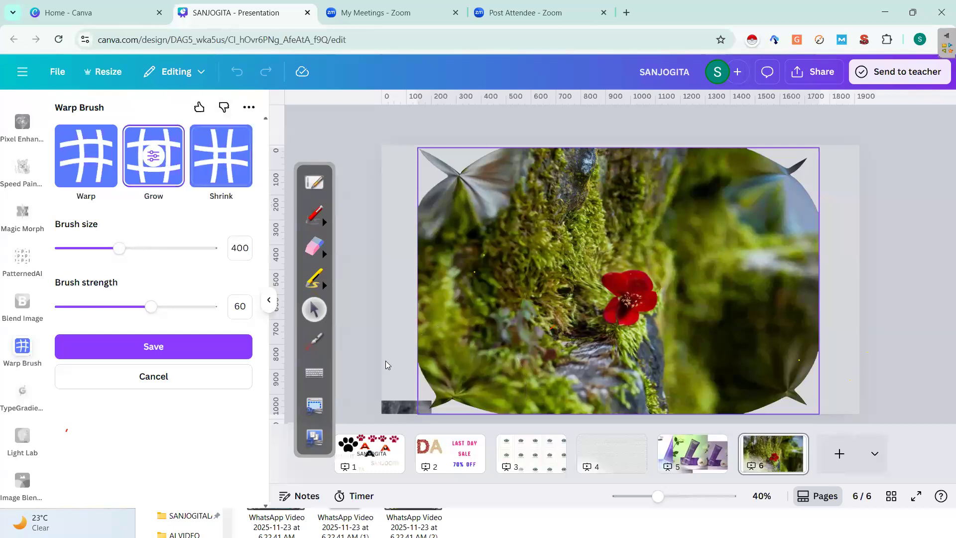
click(444, 388)
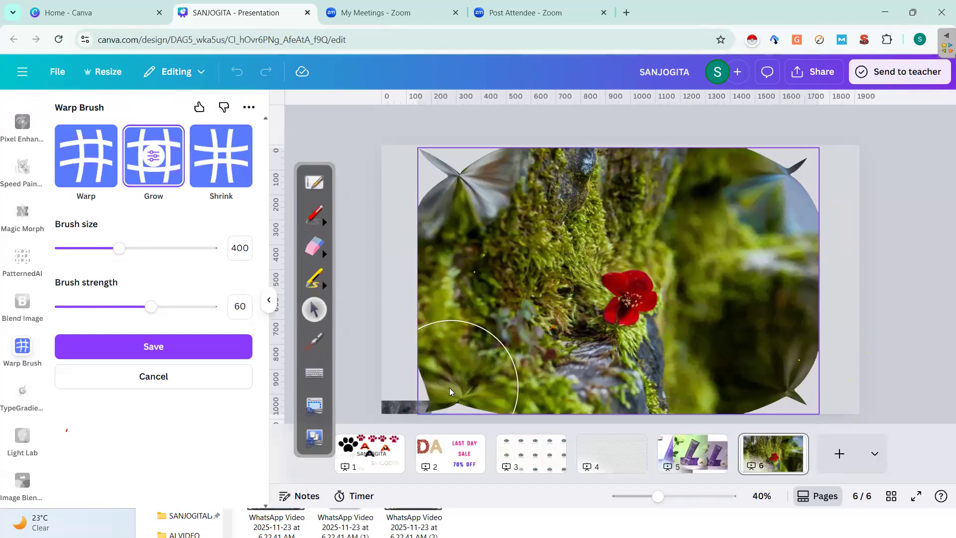
click(205, 165)
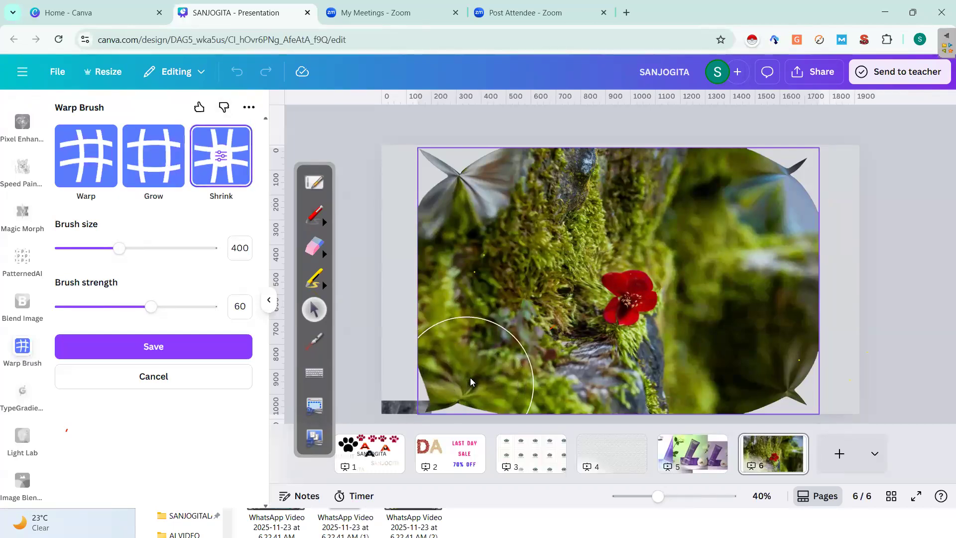
drag(470, 376, 448, 367)
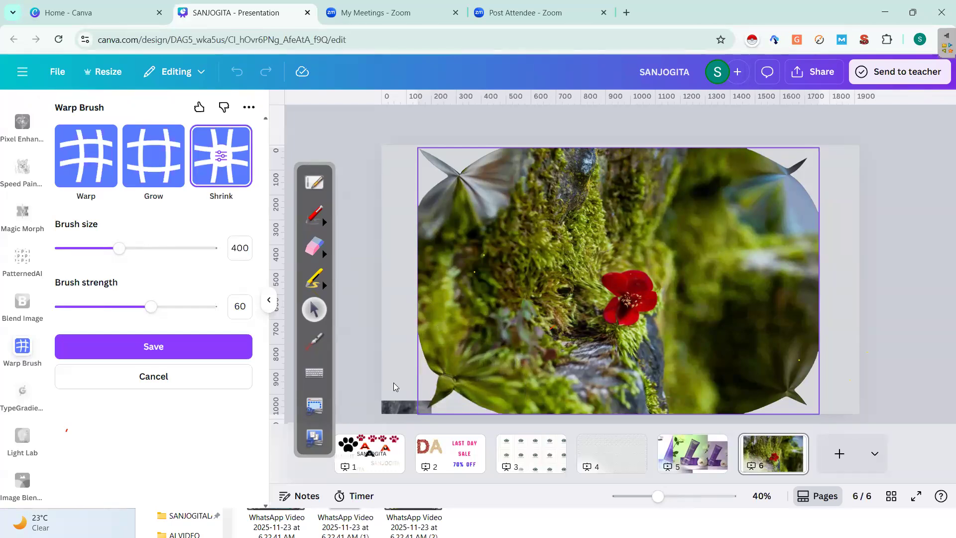
click(160, 351)
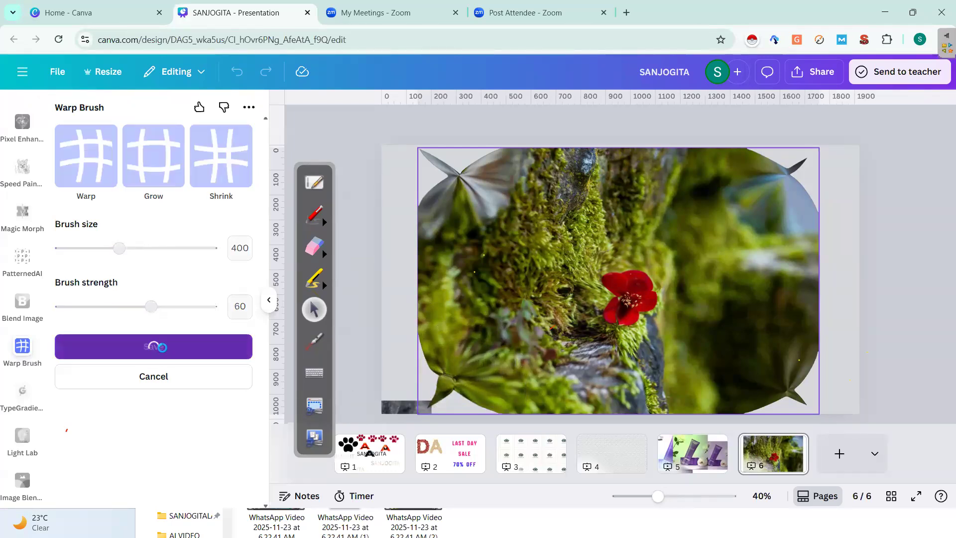
Step: Move the grey warped rock image over the flower photo and enlarge it to match the photo's size and position
drag(390, 404, 426, 180)
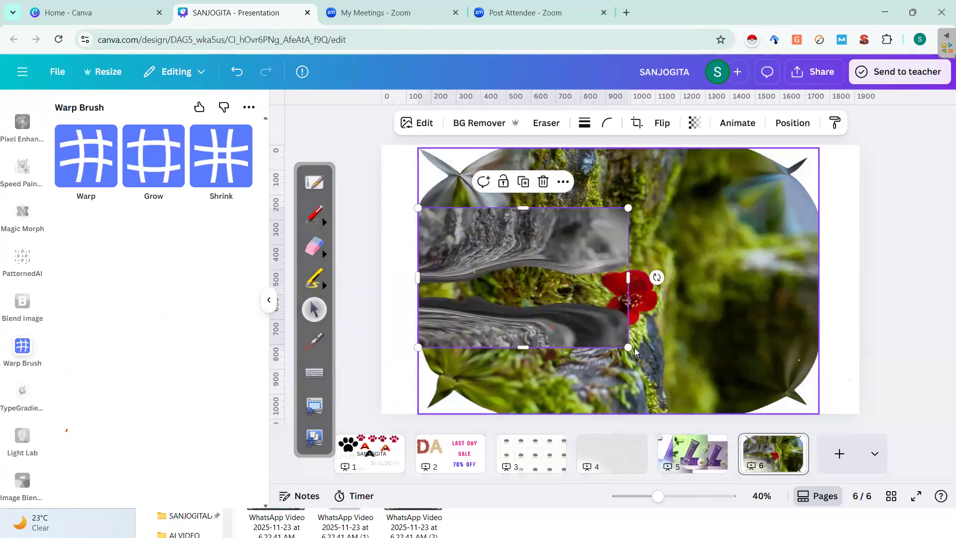
drag(628, 347, 746, 362)
drag(656, 240, 690, 200)
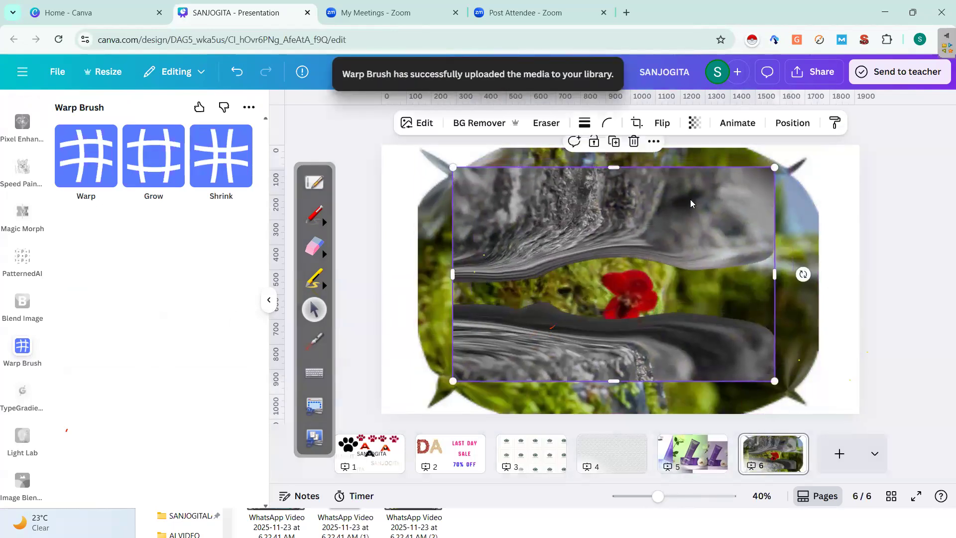
drag(771, 169, 807, 145)
drag(456, 381, 408, 411)
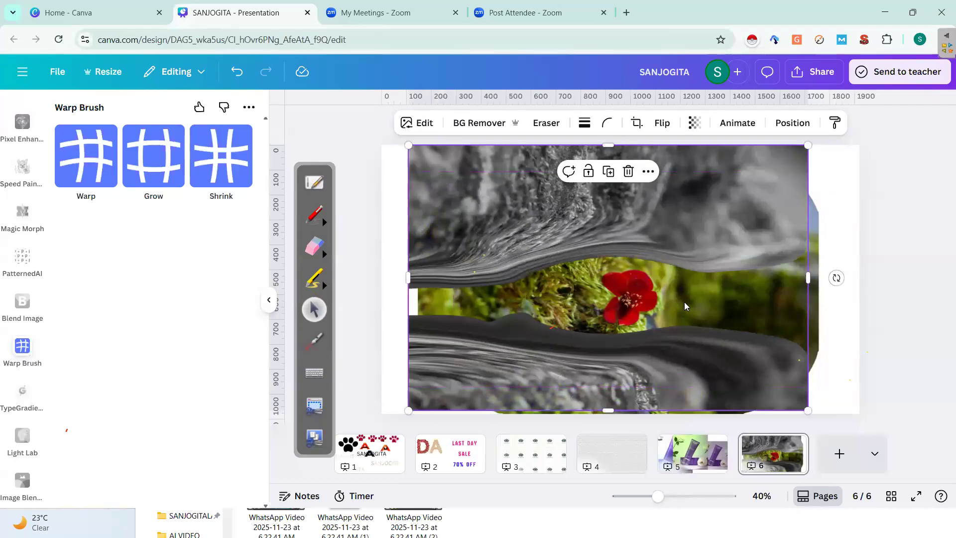
drag(677, 351, 687, 351)
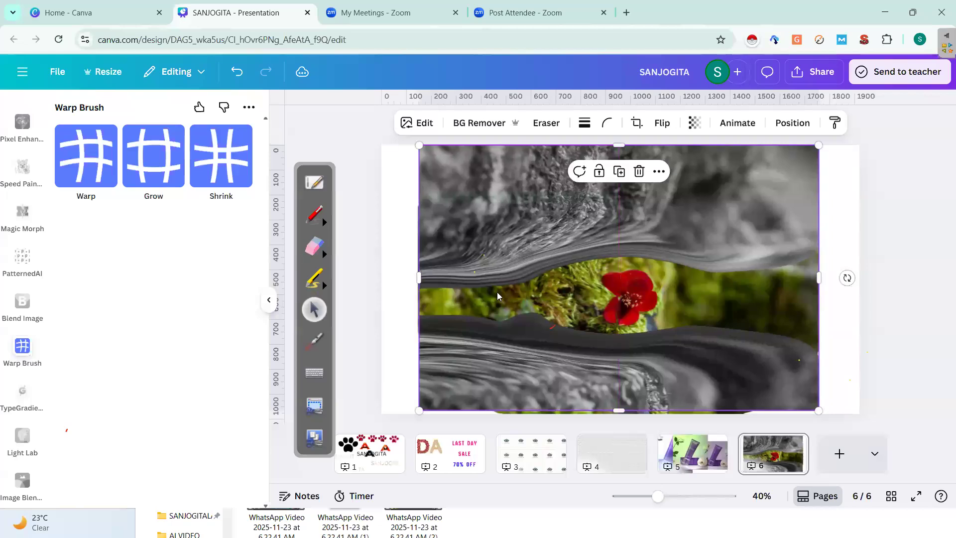
click(371, 288)
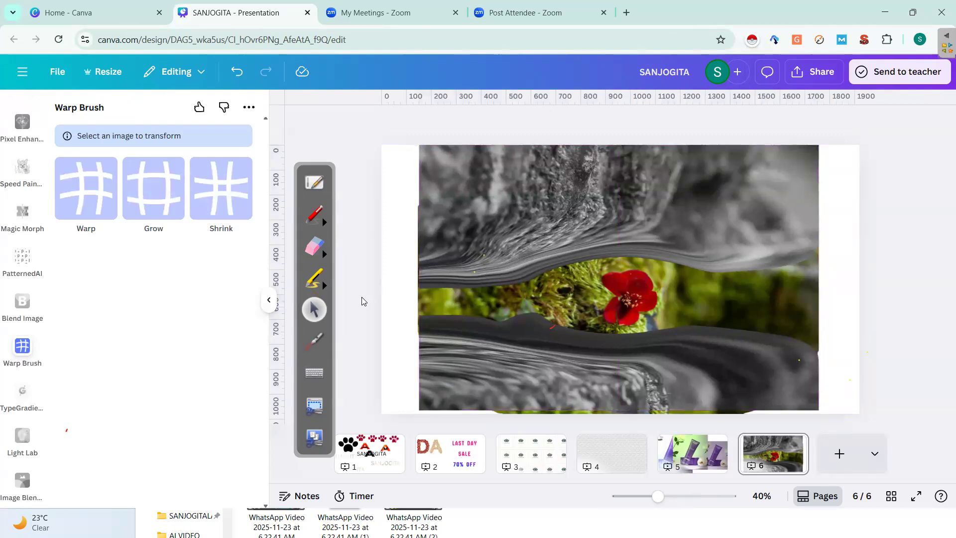
Step: Add a blank seventh page to the presentation and close the Downloads folder window
click(840, 456)
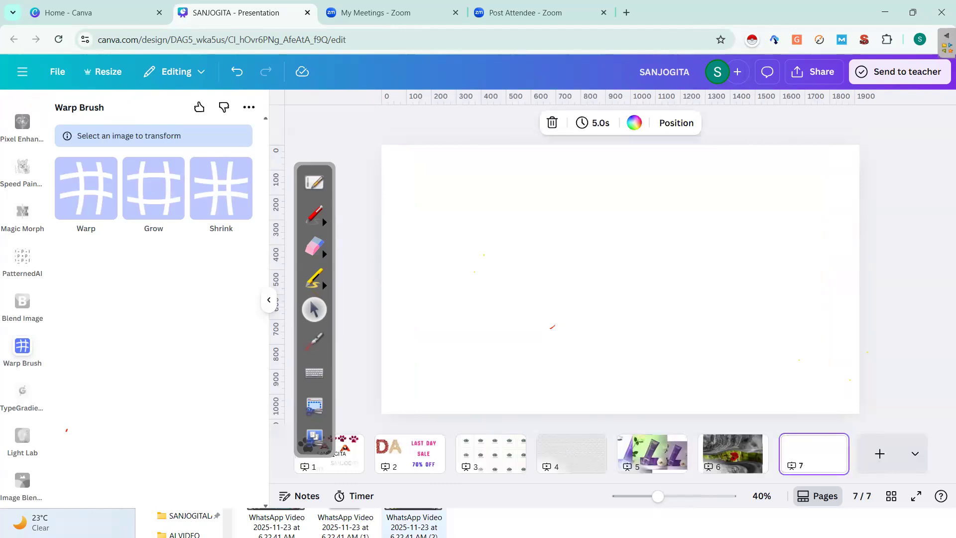
key(alt+Tab)
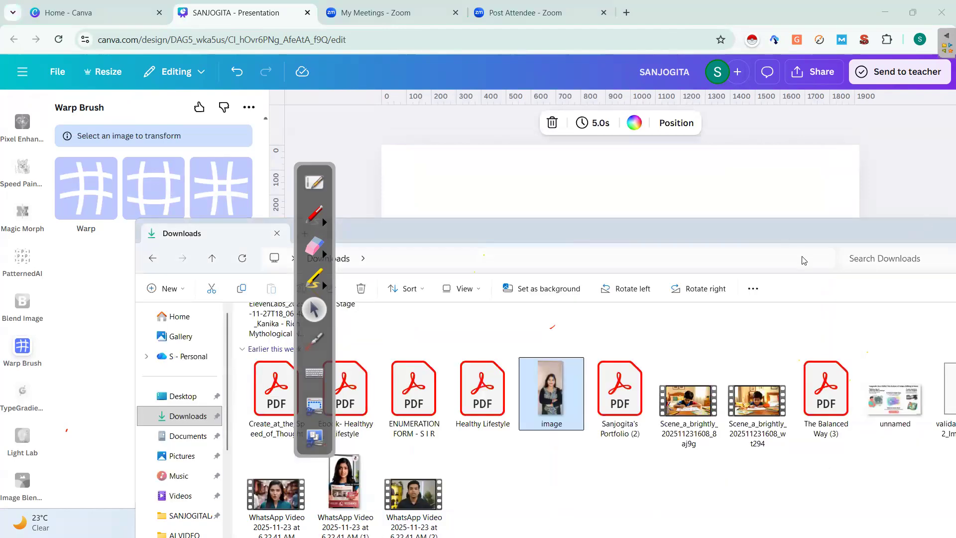
drag(847, 249, 677, 258)
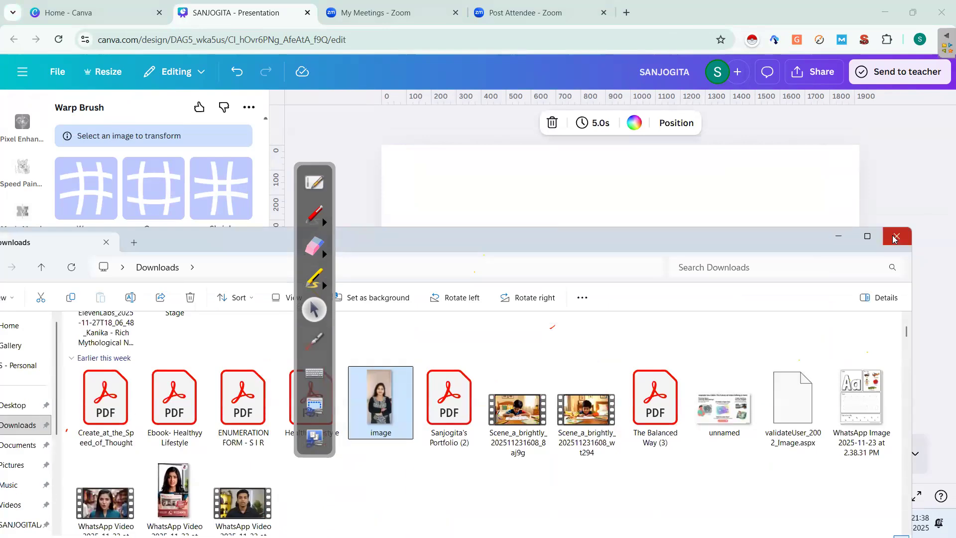
click(893, 239)
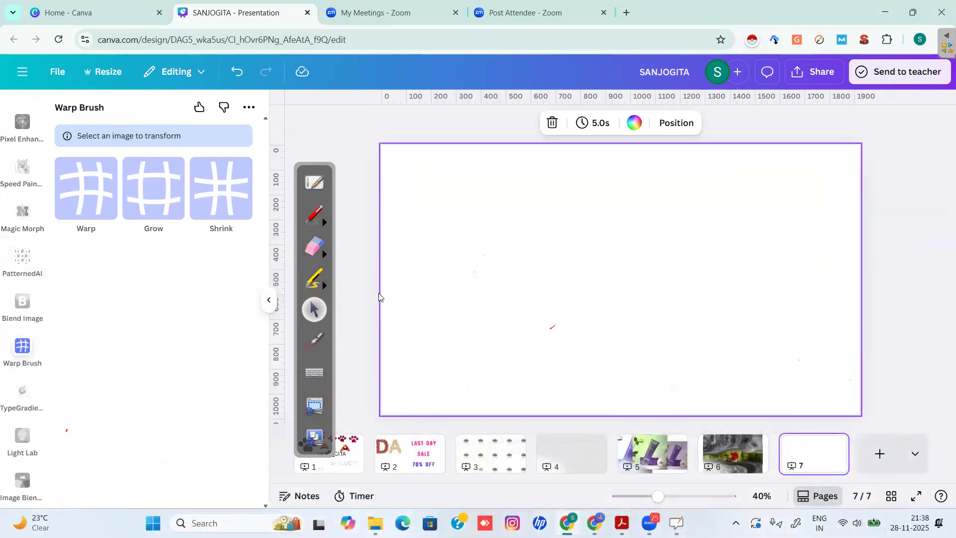
Step: Open Speed Painter, leave the previous video and upload "images (1)" from Downloads as the new source image
click(20, 172)
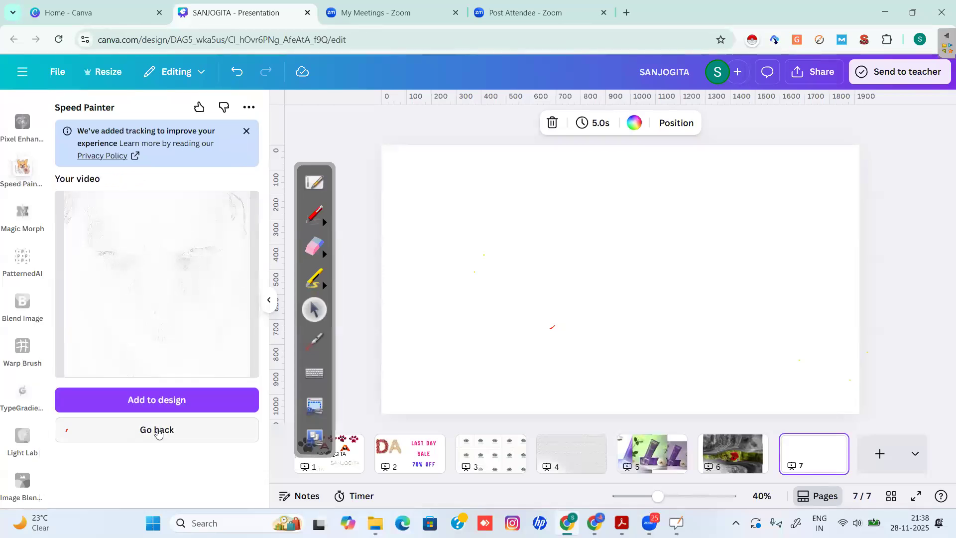
click(157, 430)
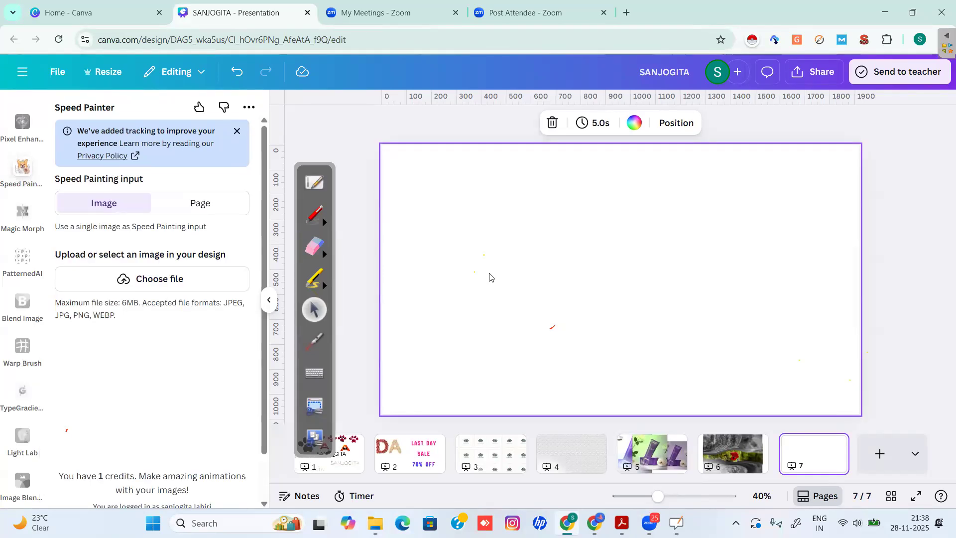
click(148, 279)
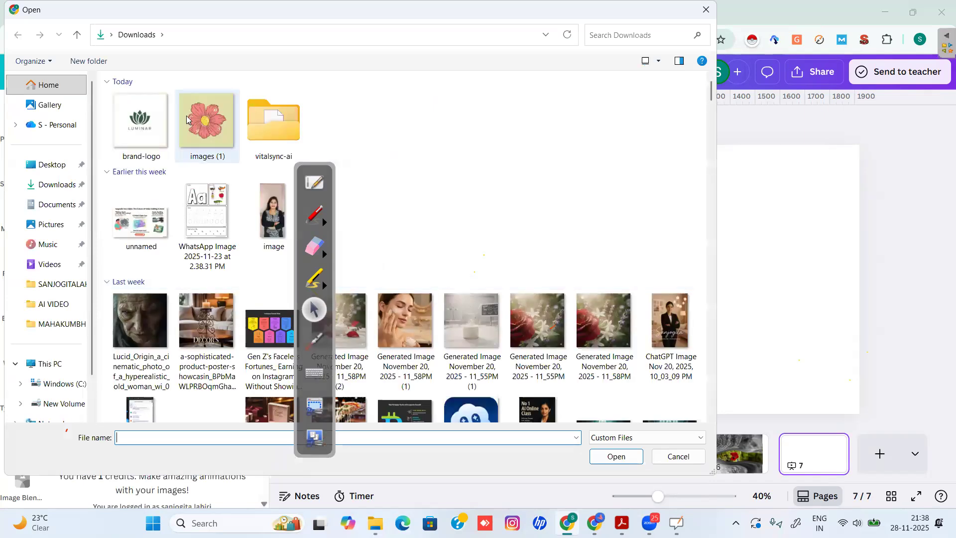
click(199, 127)
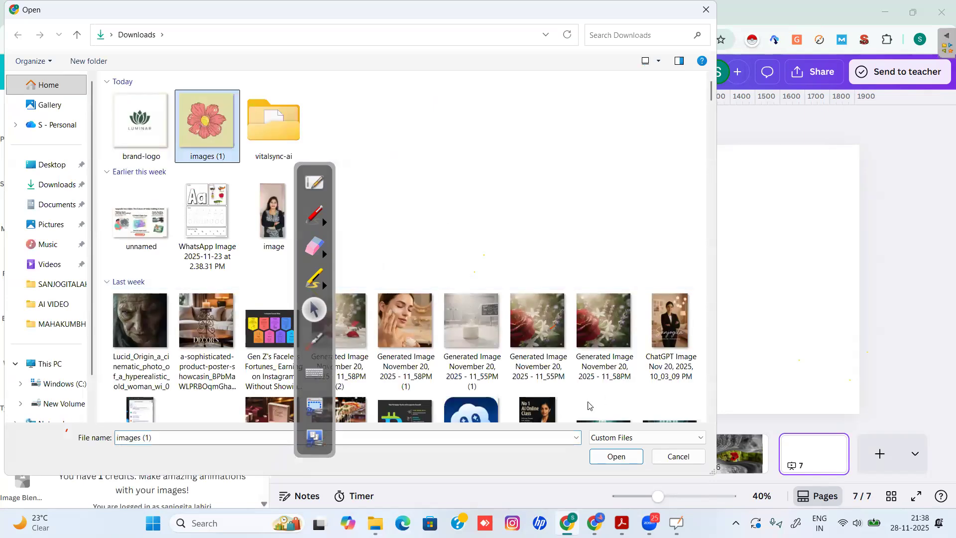
click(616, 456)
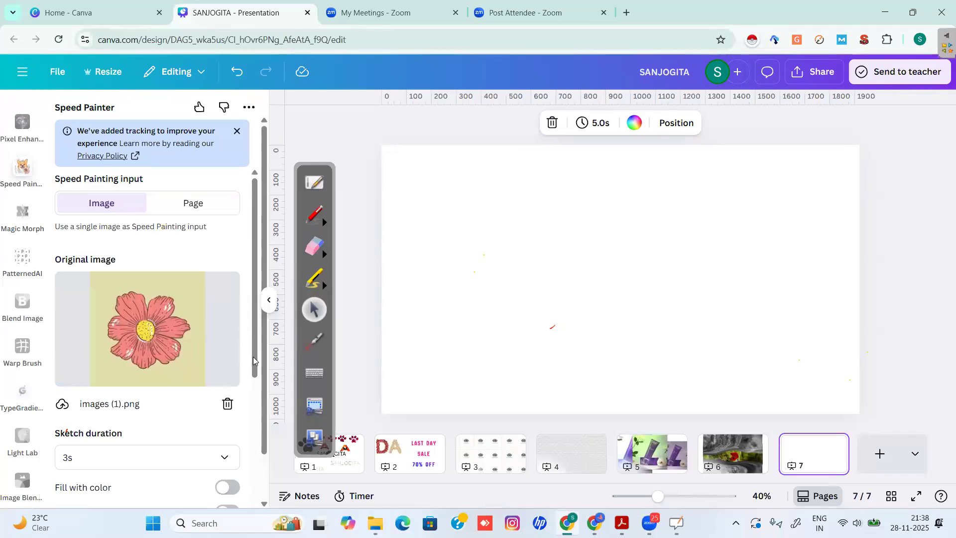
Step: Set the speed painting's hand type to the medium tone hand
scroll(258, 404, down, 3)
scroll(259, 429, down, 2)
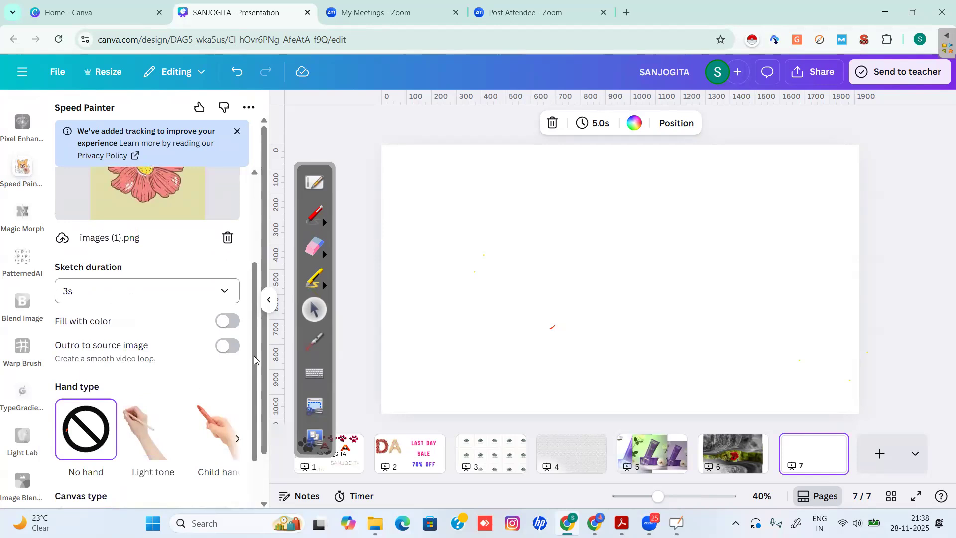
scroll(128, 320, down, 3)
scroll(234, 314, down, 1)
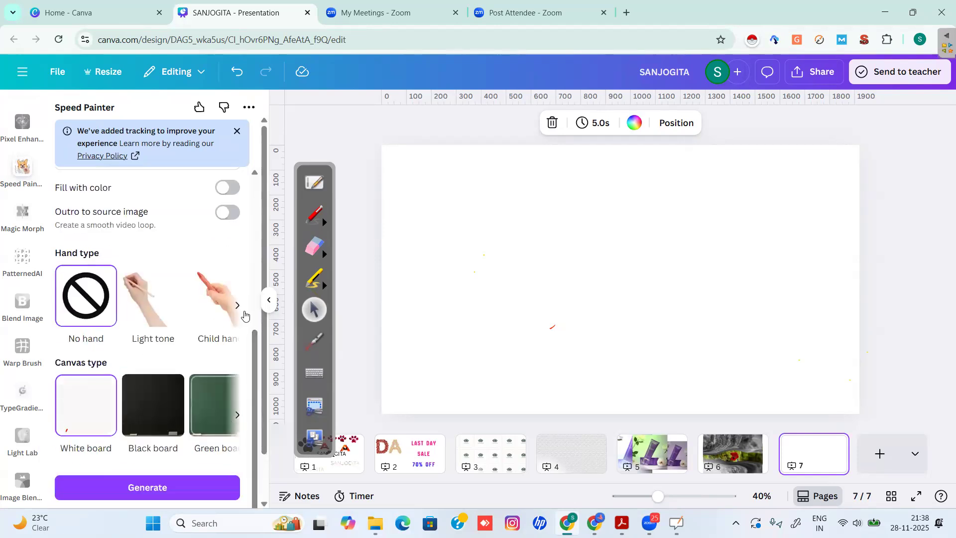
click(237, 305)
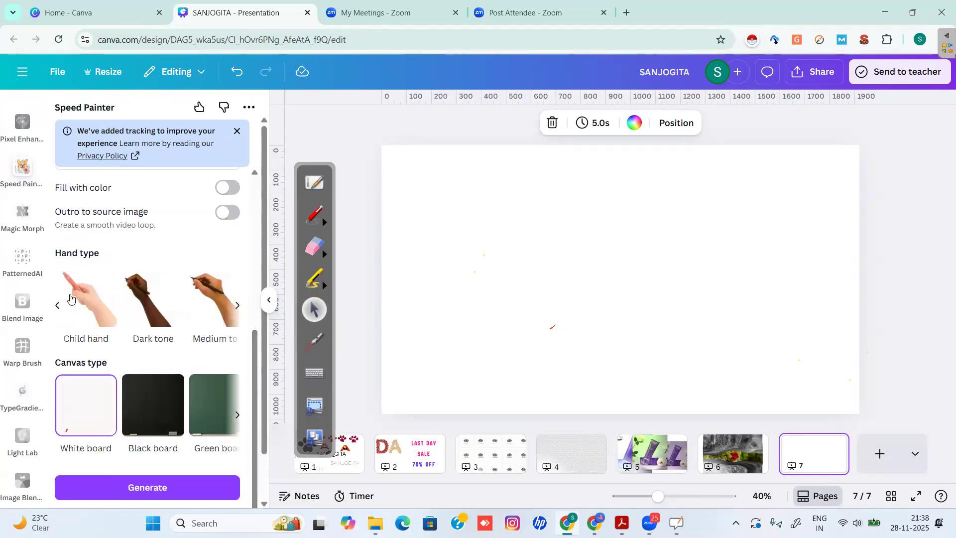
click(86, 296)
click(207, 294)
click(74, 288)
scroll(255, 341, down, 1)
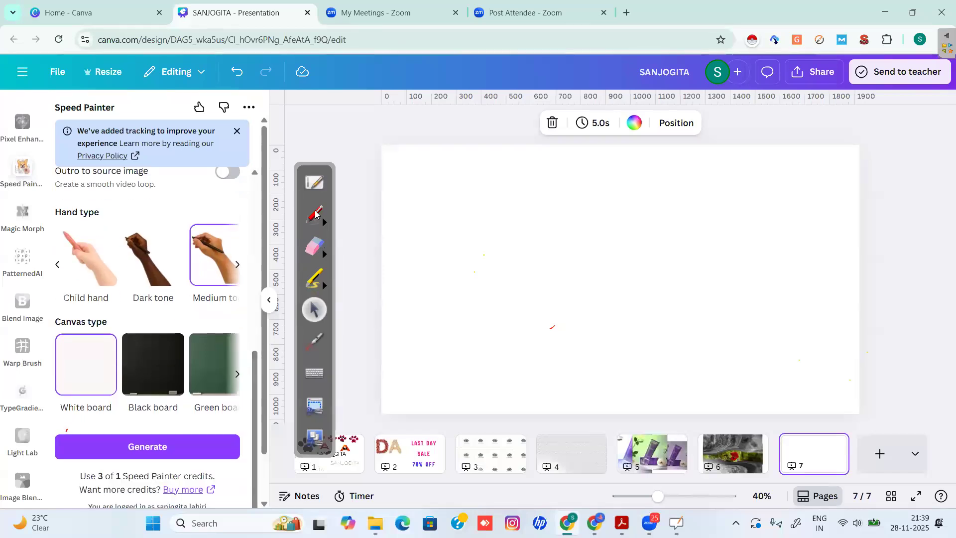
Step: Circle the Speed Painter credits note below the settings with the red annotation pen and return to the pointer
click(315, 213)
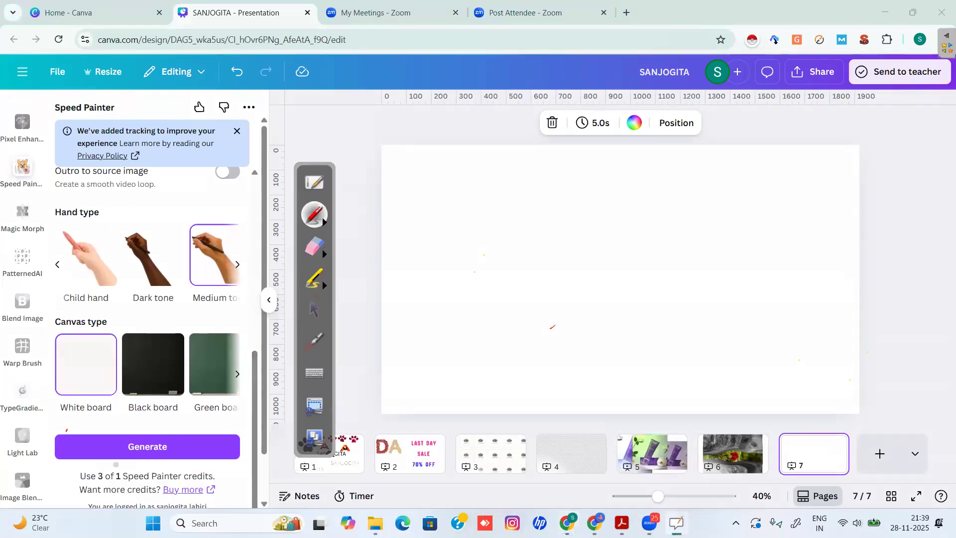
mouse_move(80, 451)
mouse_down()
mouse_move(70, 505)
mouse_move(155, 536)
mouse_move(197, 460)
mouse_move(110, 455)
mouse_up()
click(315, 308)
click(255, 383)
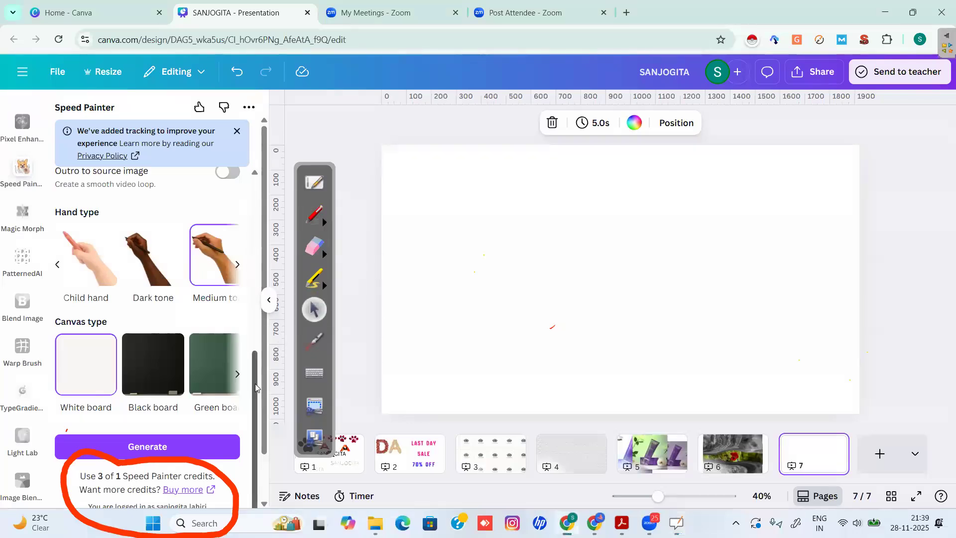
drag(255, 387, 251, 232)
scroll(199, 423, down, 6)
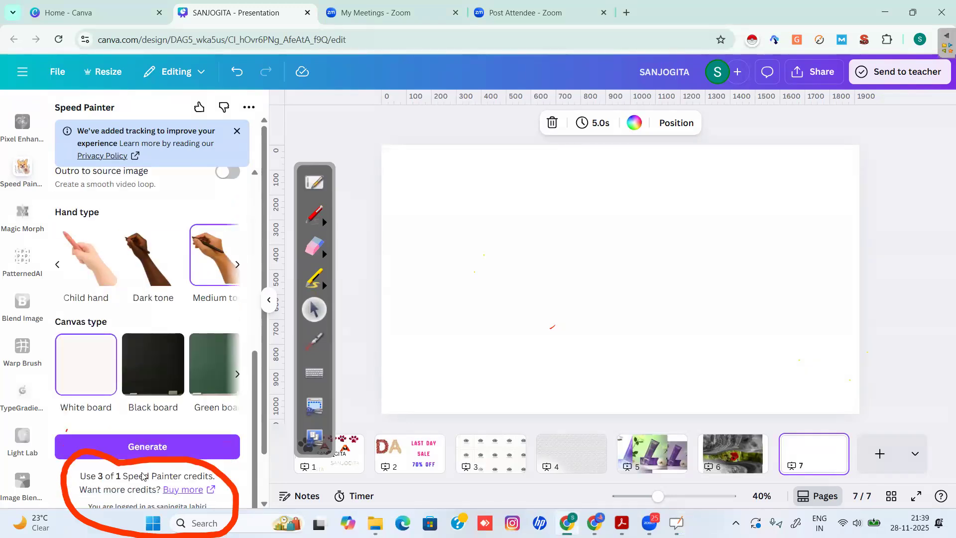
Step: Try to generate the speed painting video from the current settings and dismiss the tracking notice
click(148, 447)
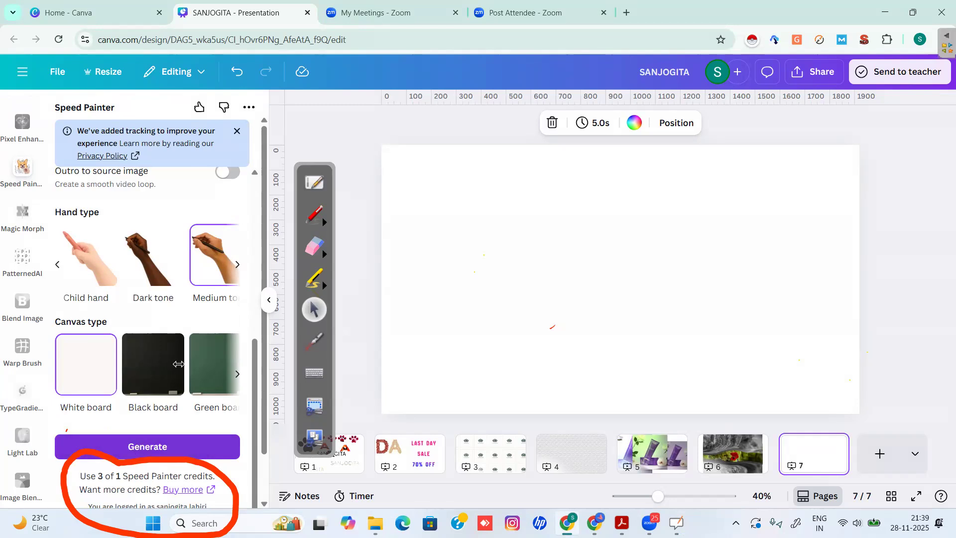
scroll(264, 209, up, 1)
scroll(264, 209, up, 5)
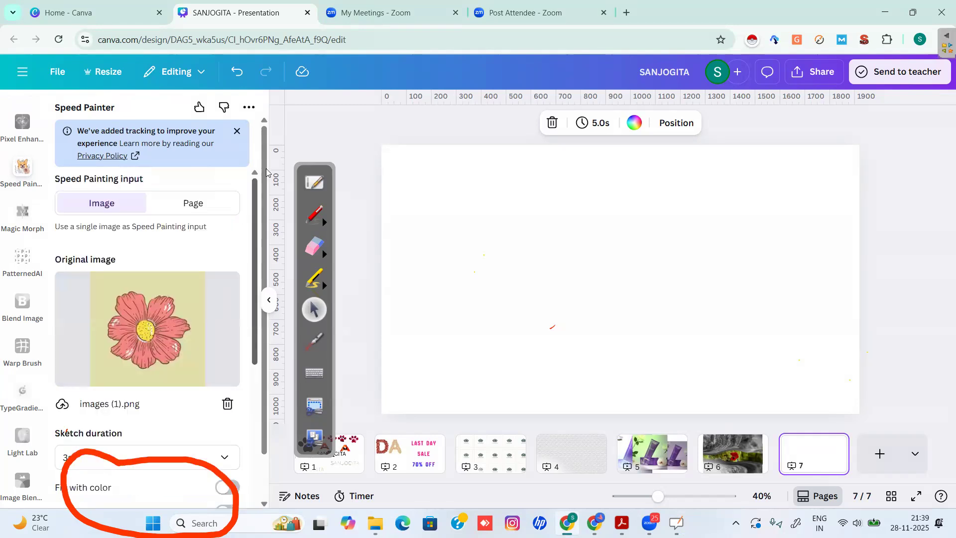
click(237, 131)
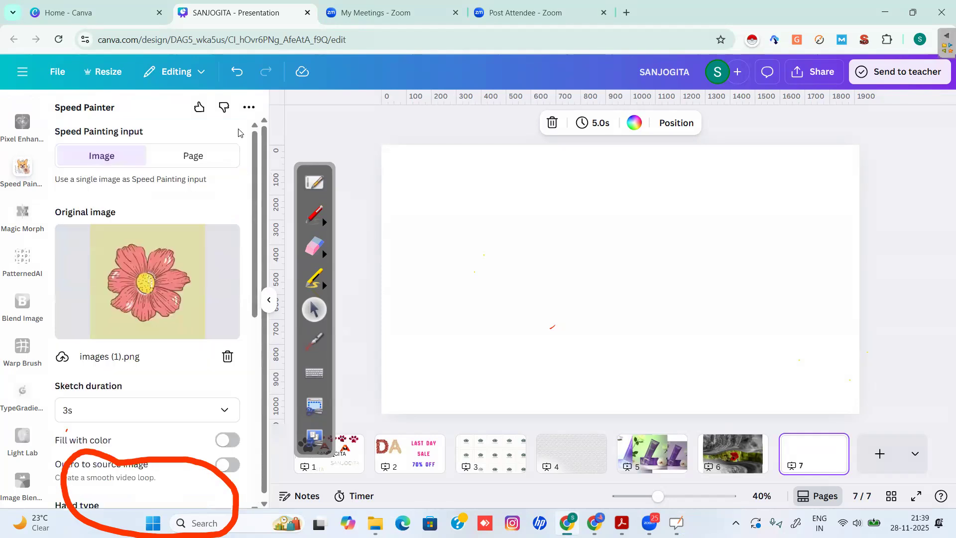
Step: Erase the red annotation circle, return to the pointer and check the credits note at the end of the Speed Painter settings
click(315, 246)
mouse_move(207, 514)
mouse_down()
mouse_move(22, 477)
mouse_move(212, 535)
mouse_up()
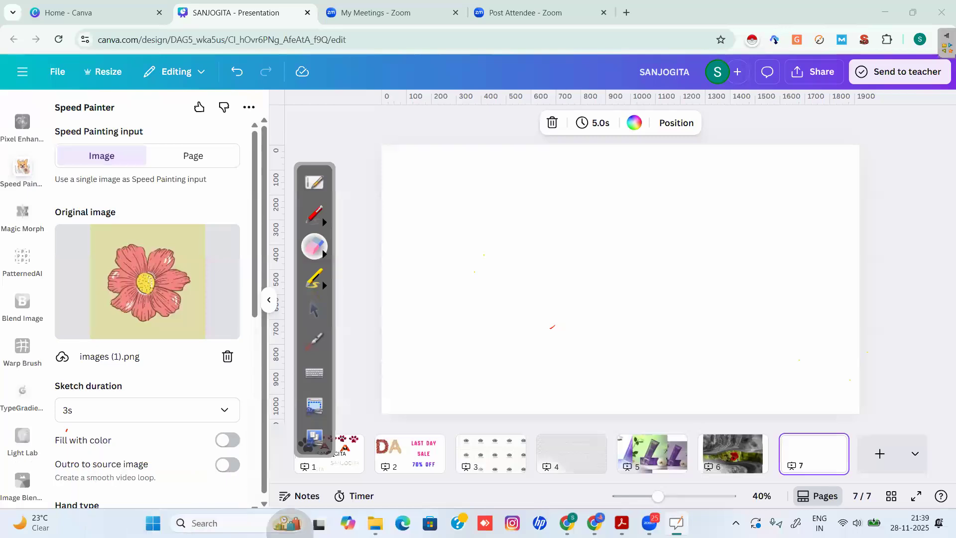
click(314, 309)
drag(255, 285, 256, 511)
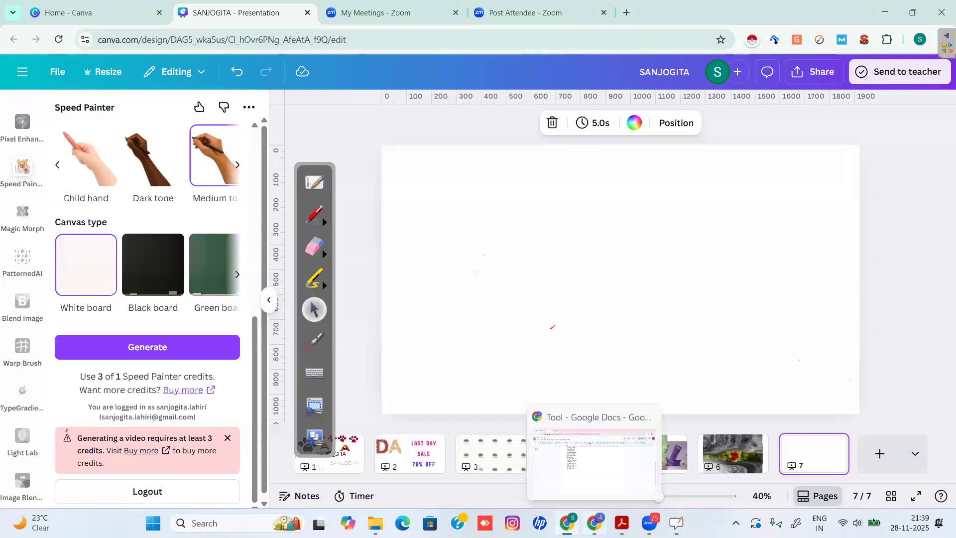
Step: Switch to the other Chrome window, open Canva in a new tab and create a blank presentation
click(594, 523)
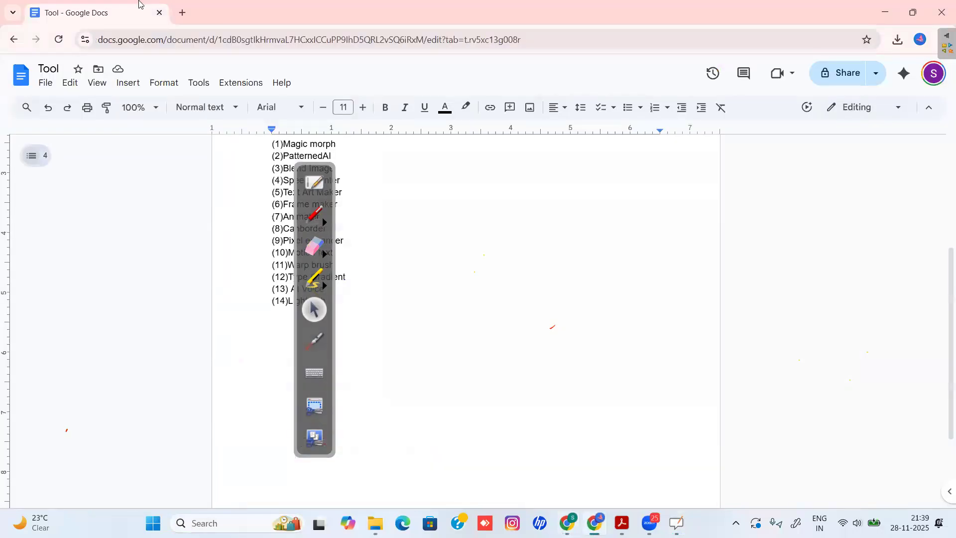
click(183, 16)
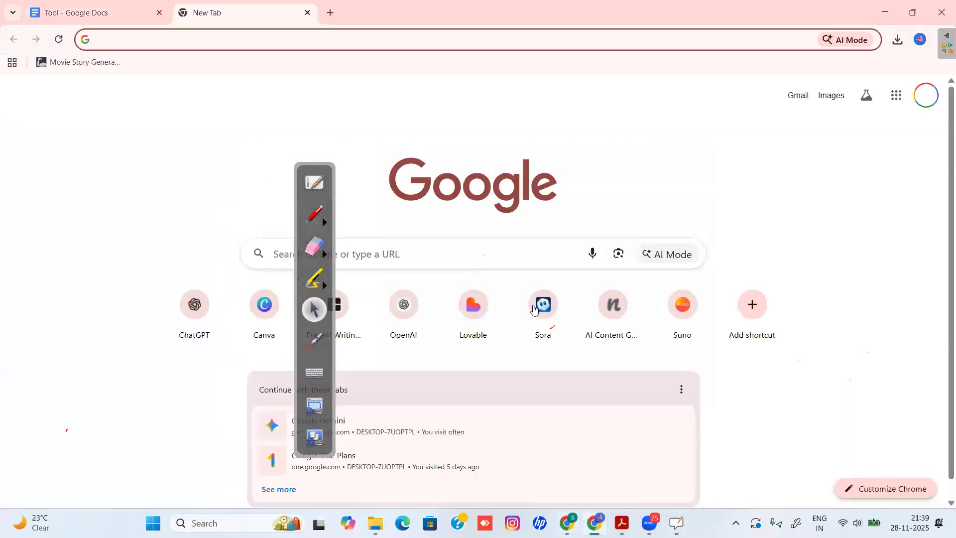
click(263, 320)
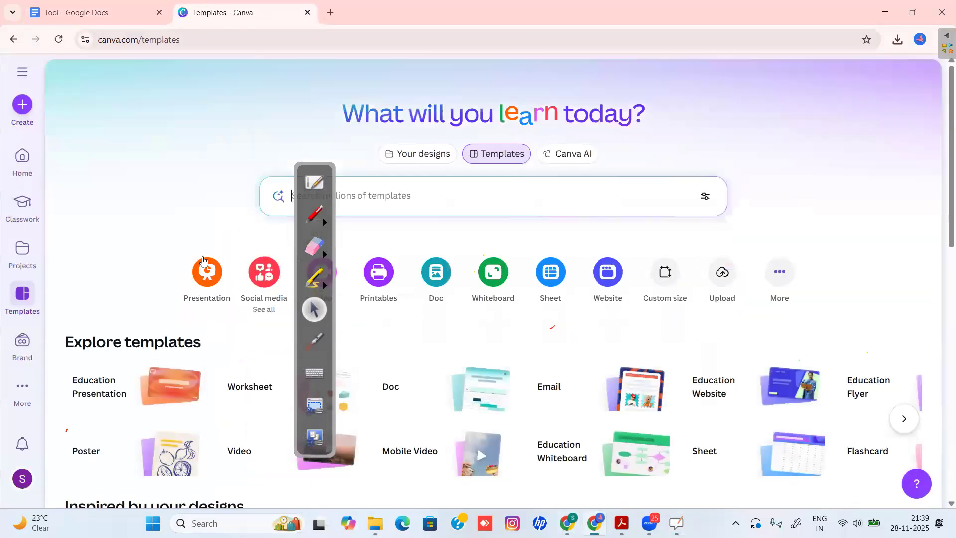
click(204, 274)
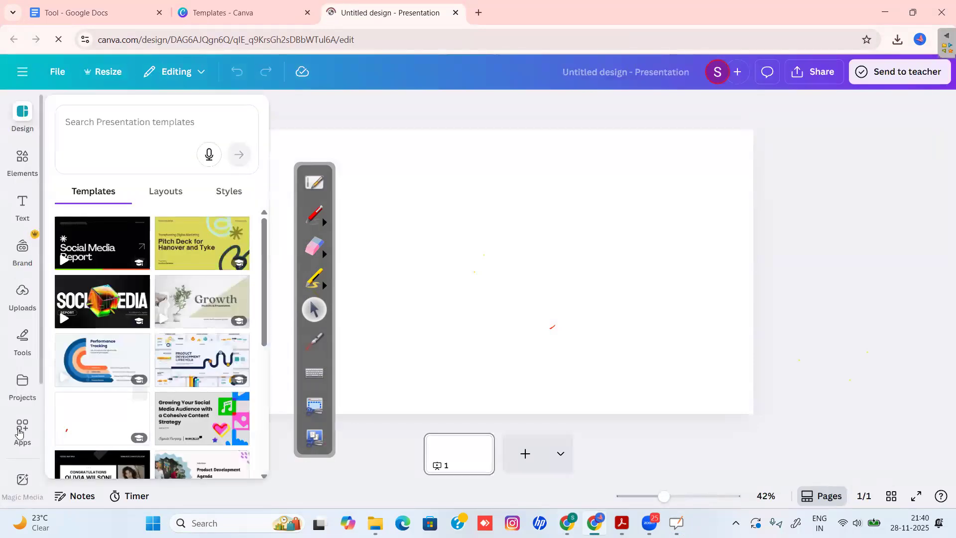
Step: Search the Canva apps for "speed painter" and open the Speed Painter app
click(9, 416)
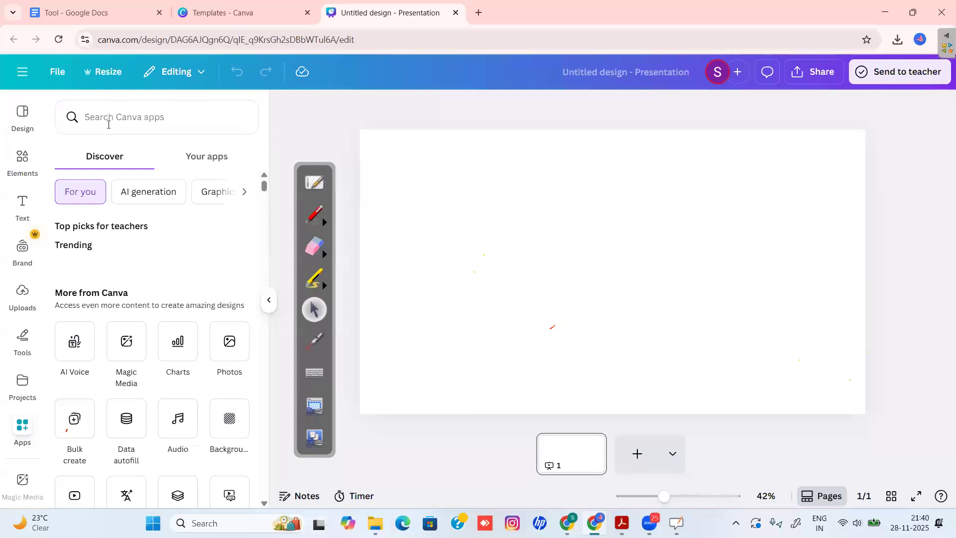
text(spee)
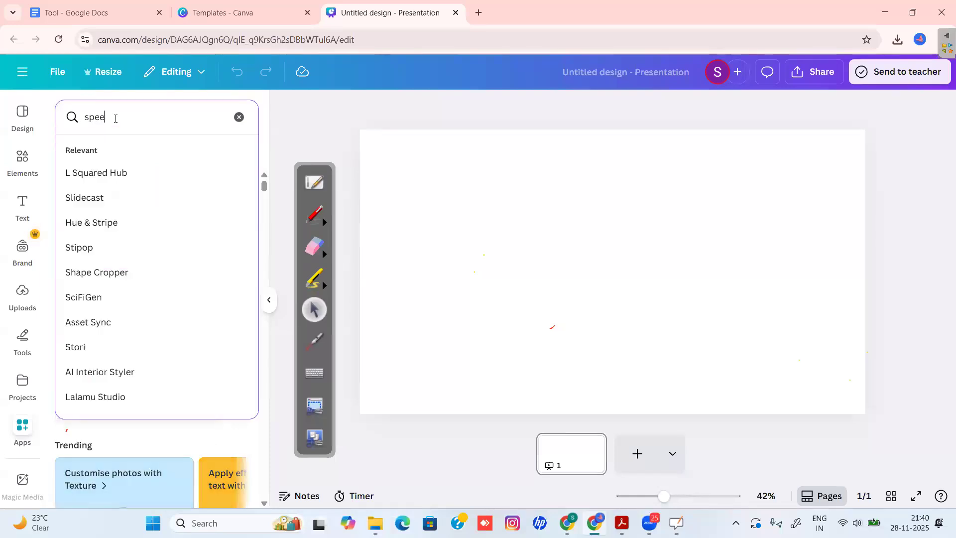
text(d painter)
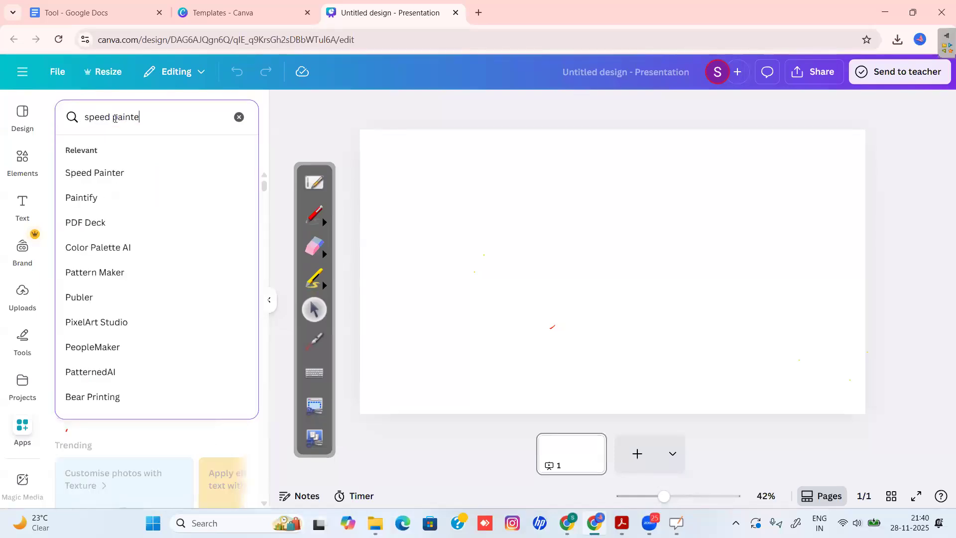
click(106, 173)
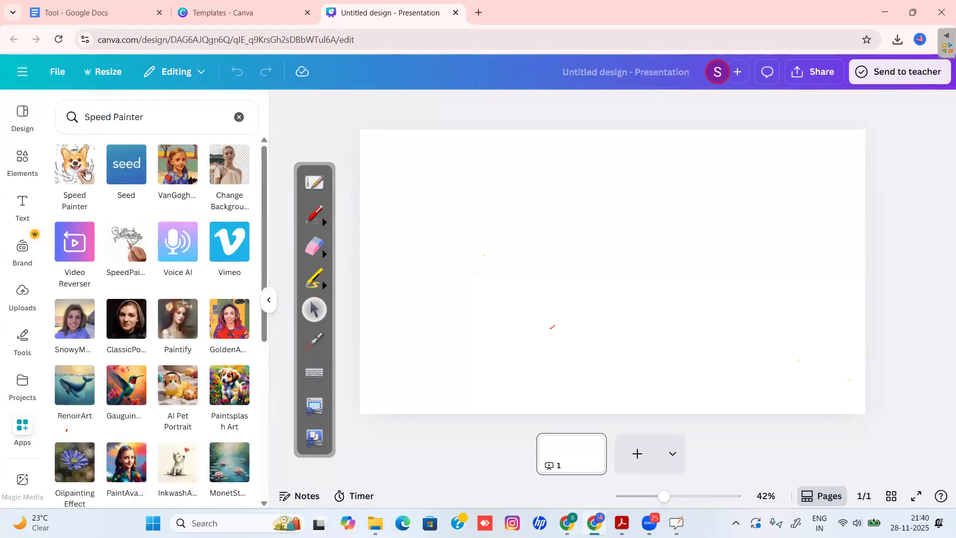
click(86, 173)
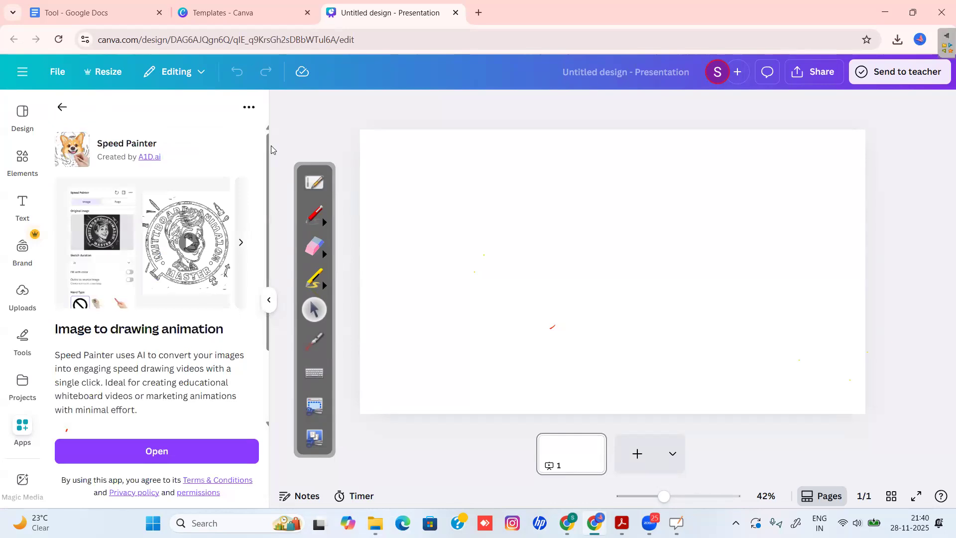
scroll(249, 353, down, 2)
click(156, 450)
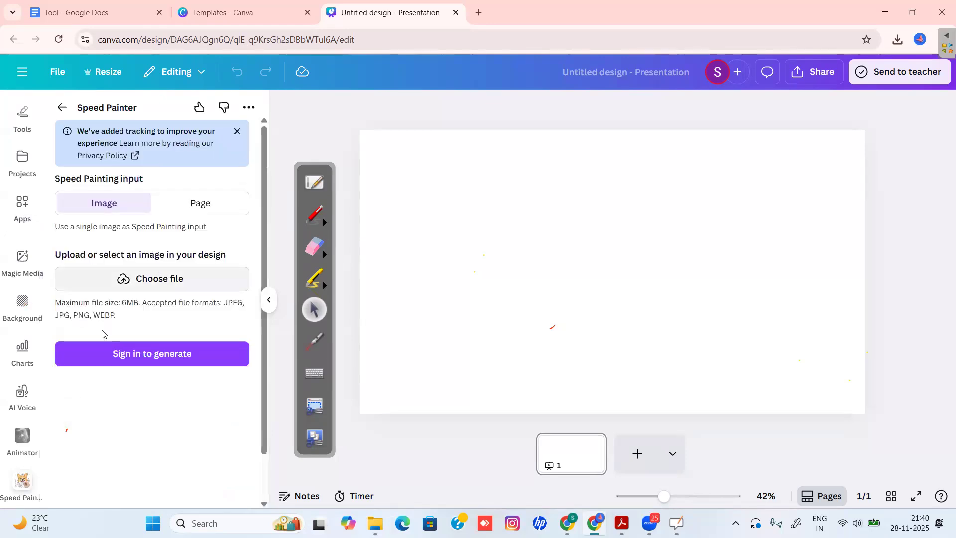
Step: Upload "images (1)" from Downloads as the speed painting's source image
click(148, 281)
click(213, 122)
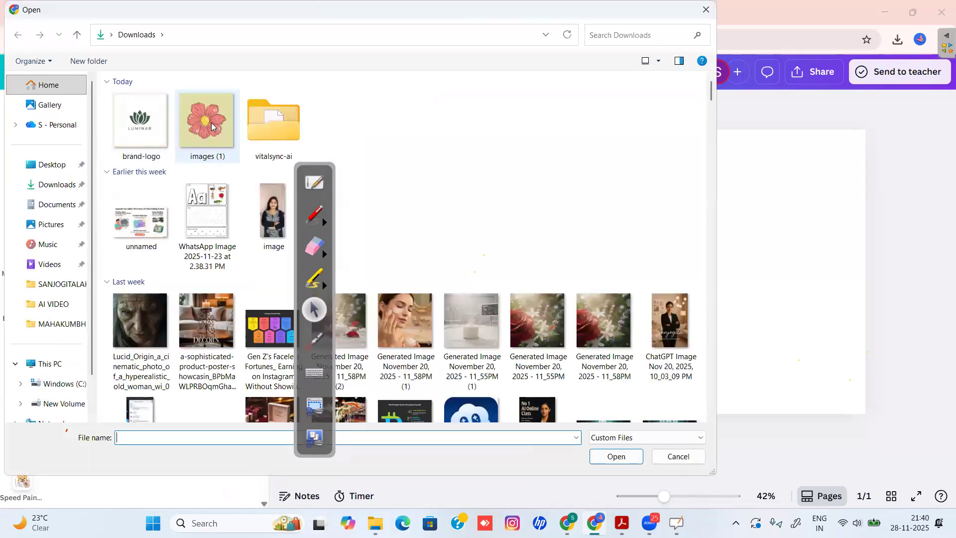
click(616, 457)
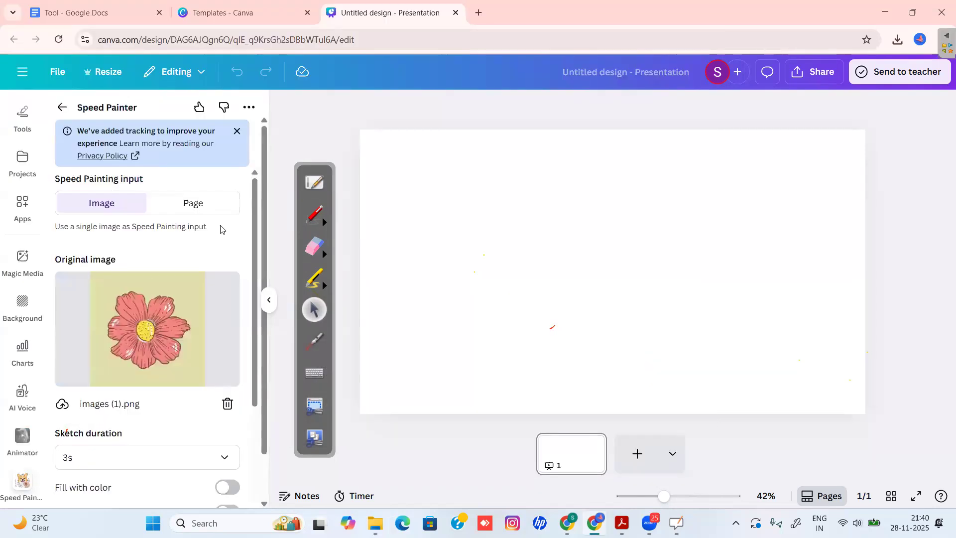
Step: Turn on Fill with color for the speed painting and look through the duration options without changing them
scroll(238, 397, down, 5)
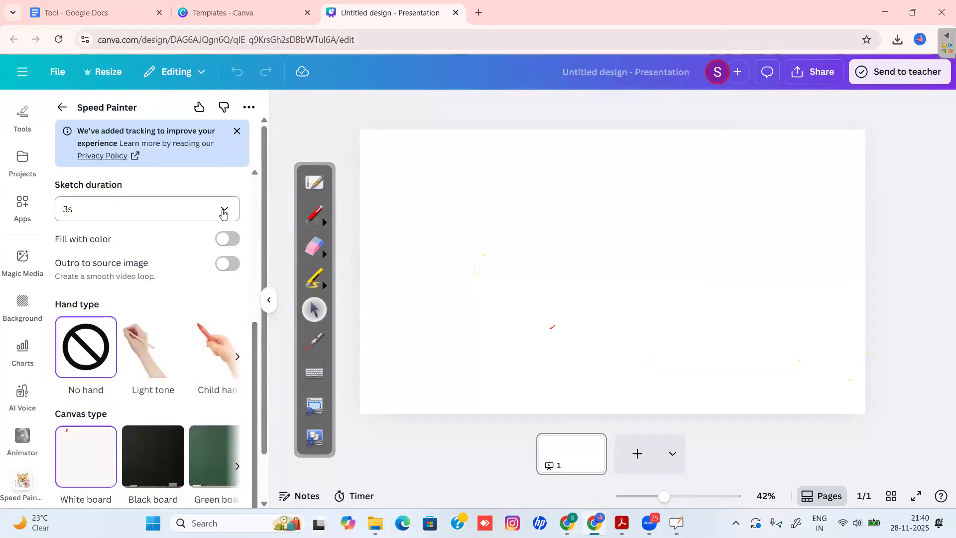
click(222, 213)
click(222, 211)
click(228, 240)
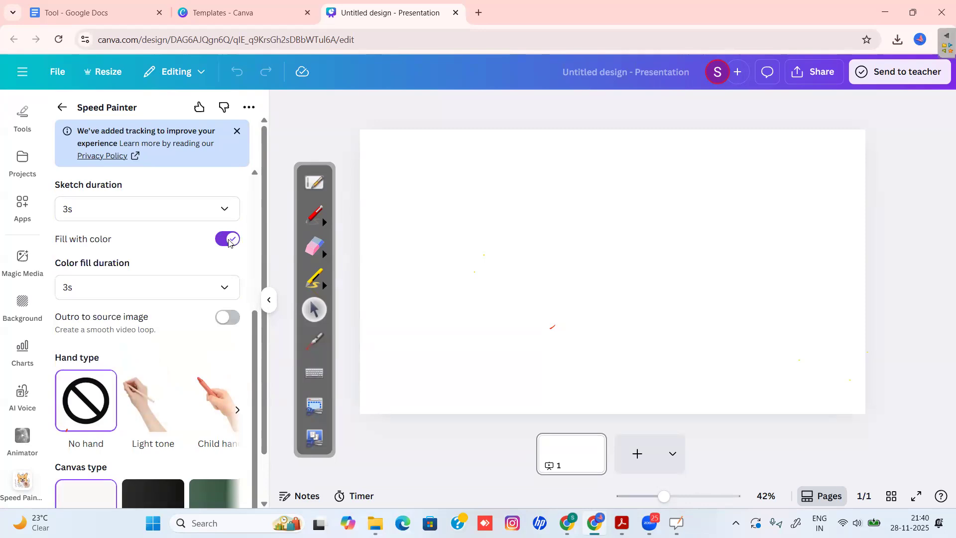
click(225, 294)
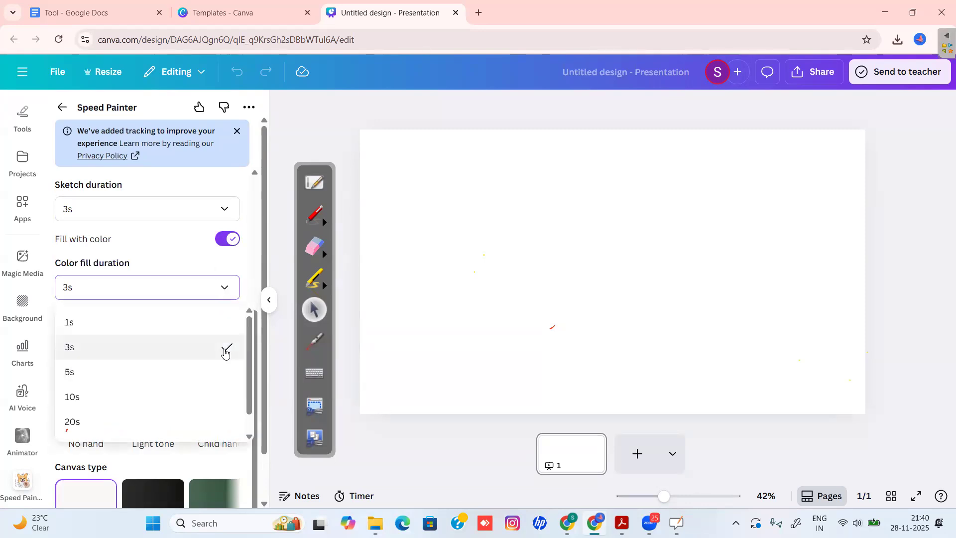
click(187, 270)
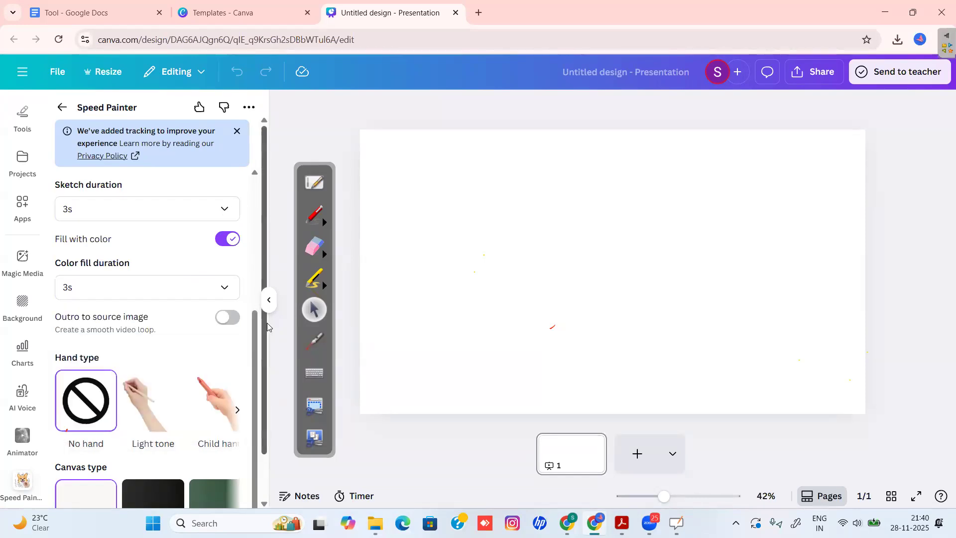
Step: Choose the medium tone hand as the hand type for the speed painting
scroll(268, 326, down, 1)
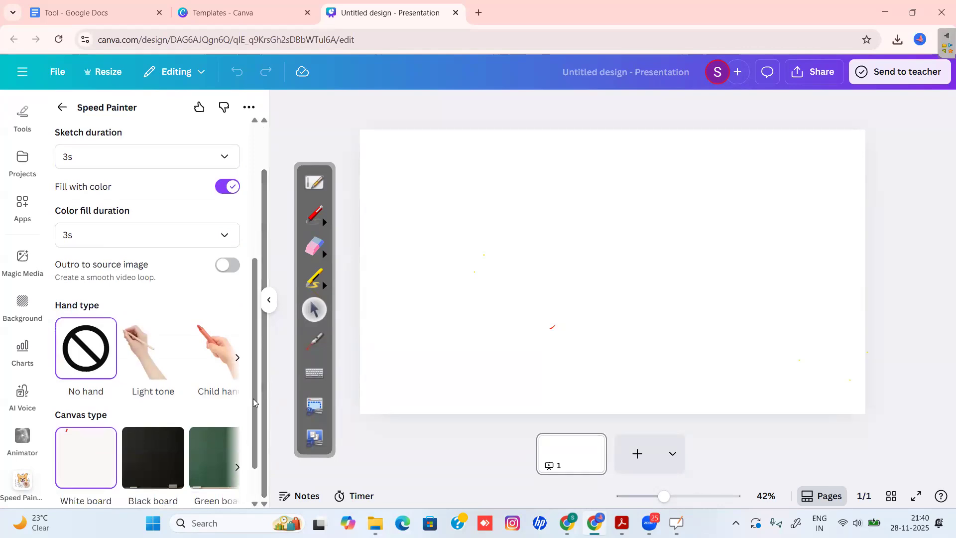
scroll(253, 402, down, 1)
scroll(251, 450, down, 1)
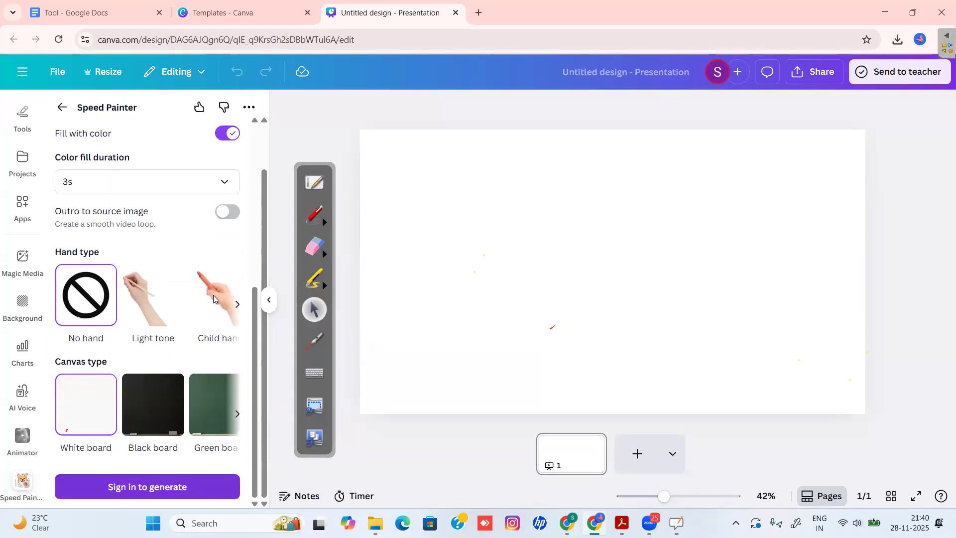
click(238, 308)
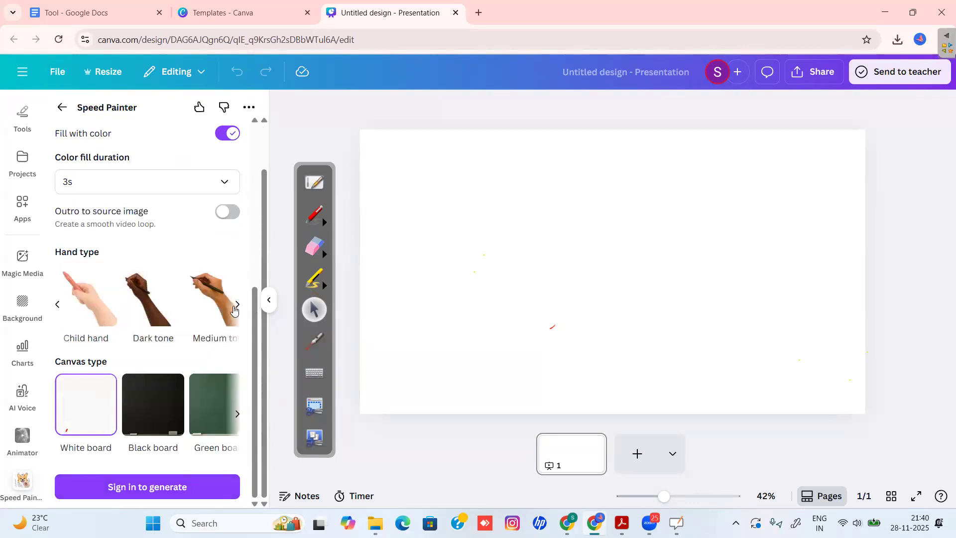
click(219, 300)
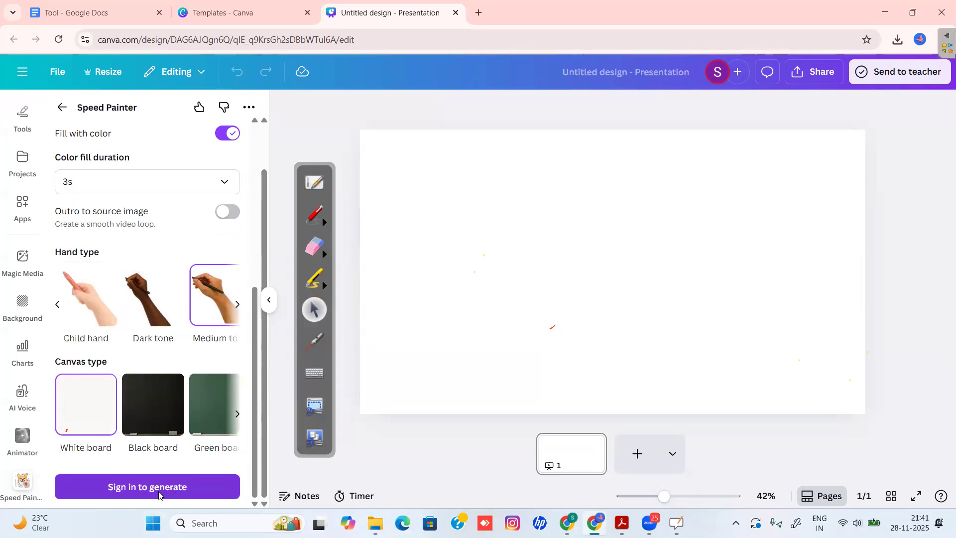
Step: Connect Speed Painter to a1d.ai by signing in with the listed Google account and approving access
click(171, 490)
click(170, 379)
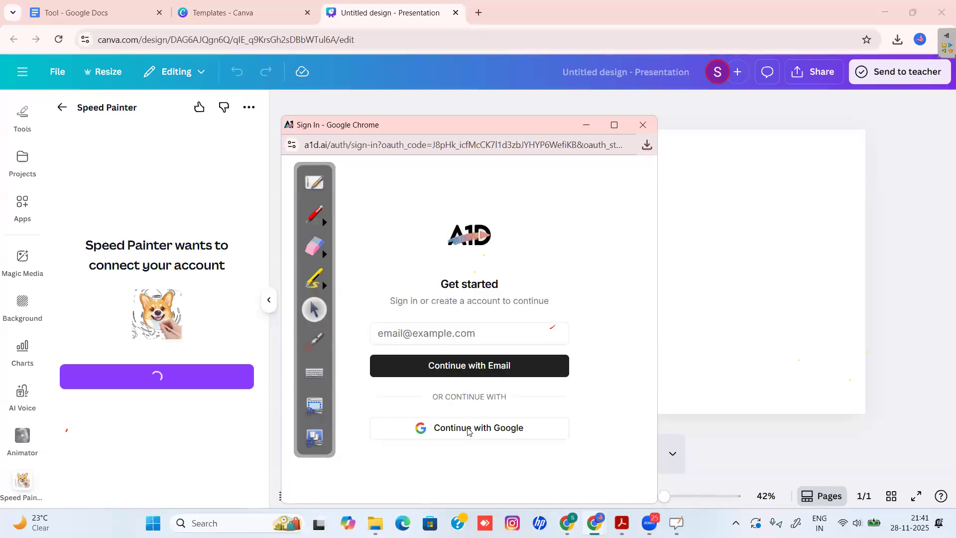
click(468, 429)
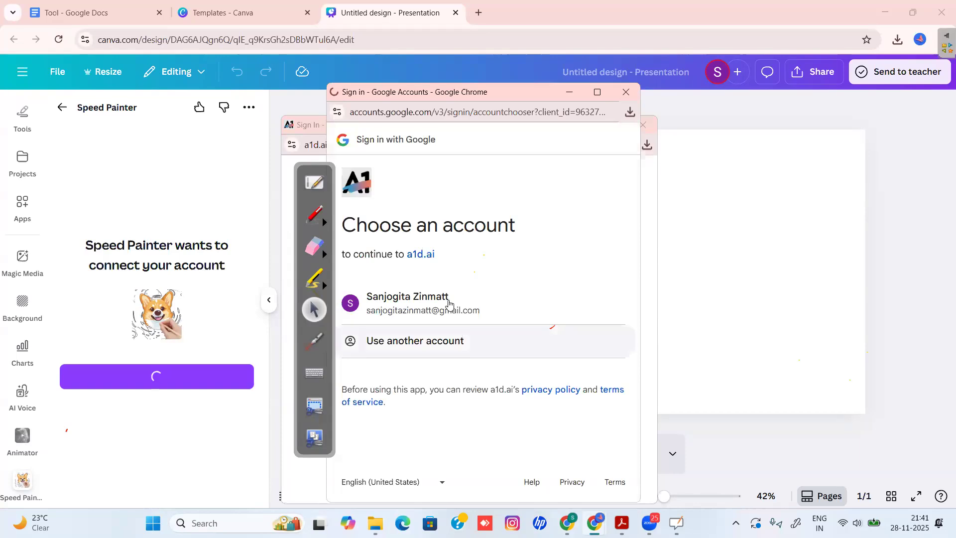
click(448, 302)
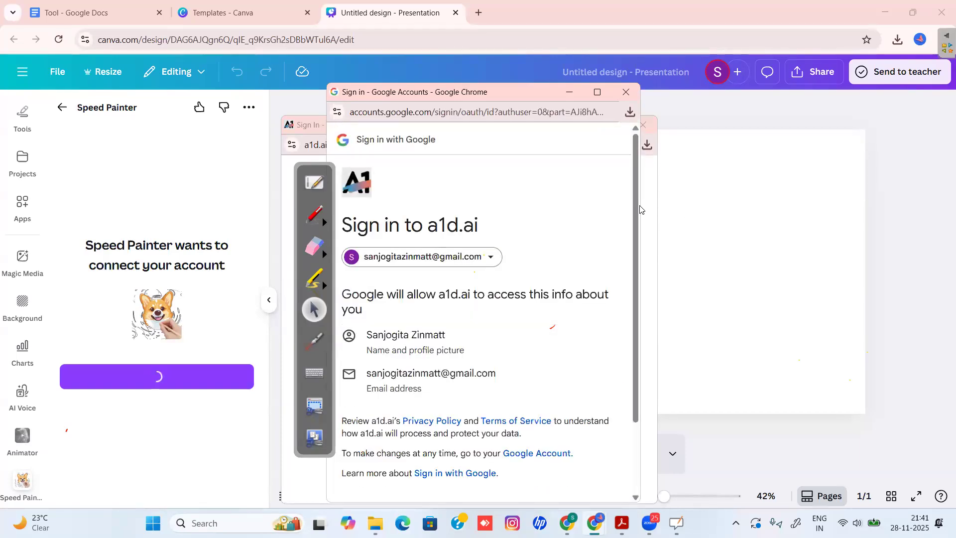
scroll(642, 349, down, 2)
click(547, 433)
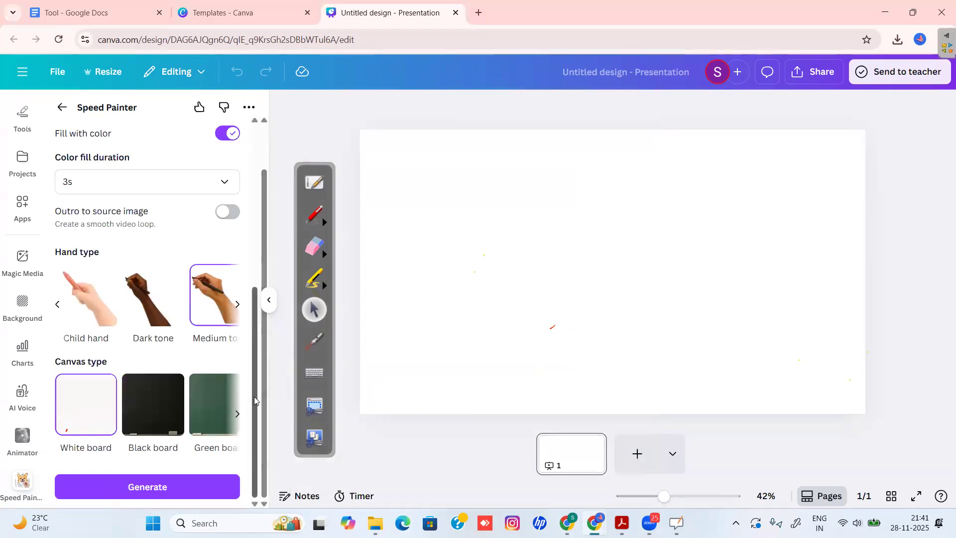
Step: Generate the flower speed painting video, preview it and add it to the presentation page
scroll(253, 427, down, 2)
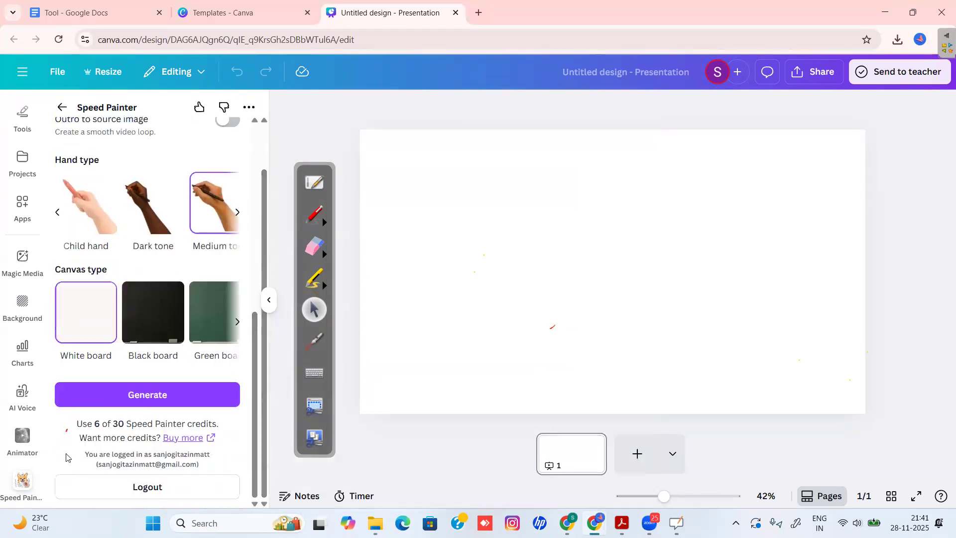
mouse_move(253, 453)
mouse_down()
mouse_move(277, 265)
mouse_move(274, 473)
mouse_move(222, 506)
mouse_up()
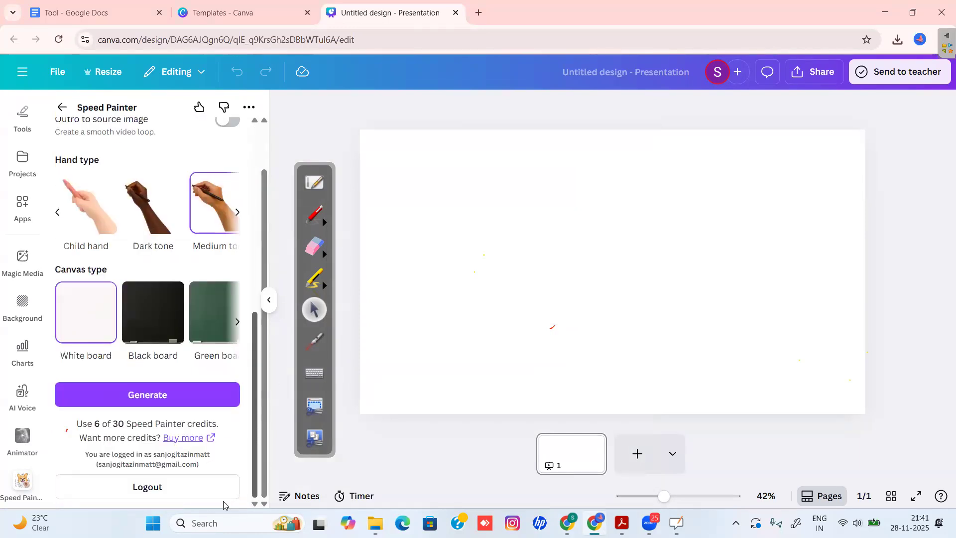
click(156, 397)
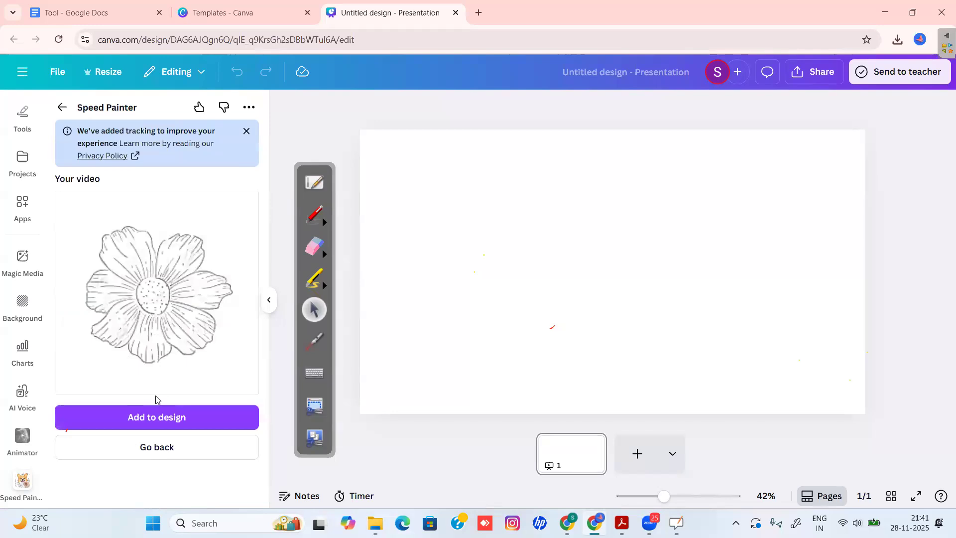
mouse_move(167, 312)
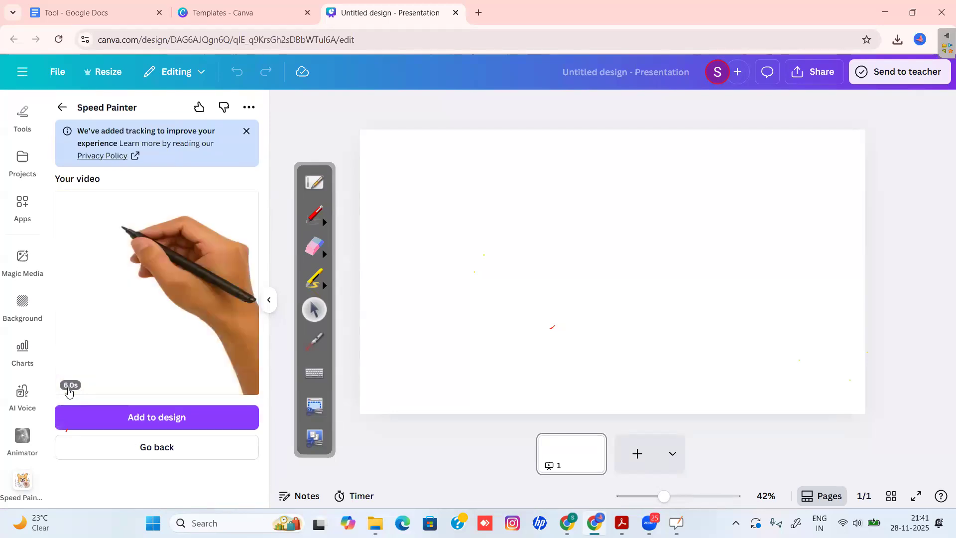
click(166, 418)
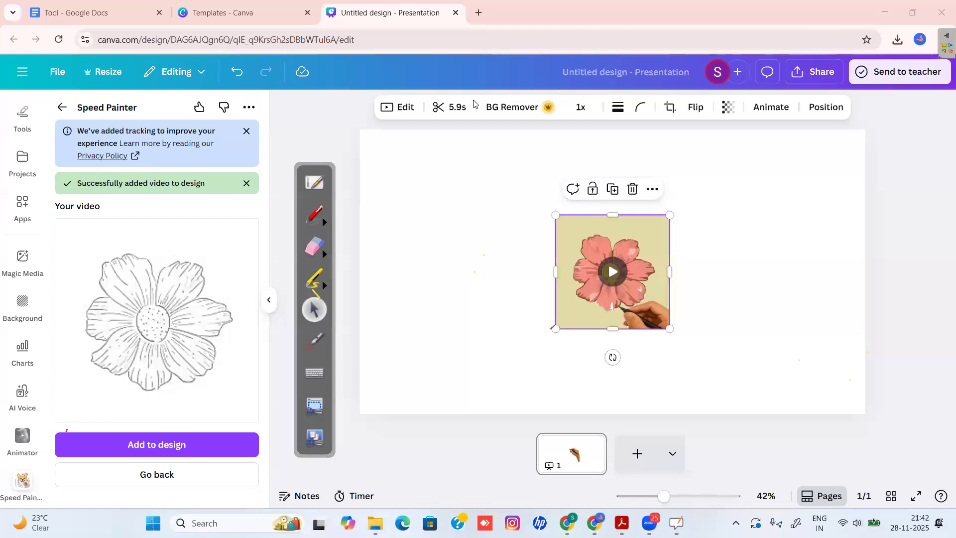
Step: Enlarge the flower video to nearly the full page height and play it
drag(555, 215, 424, 191)
drag(670, 329, 741, 400)
click(608, 272)
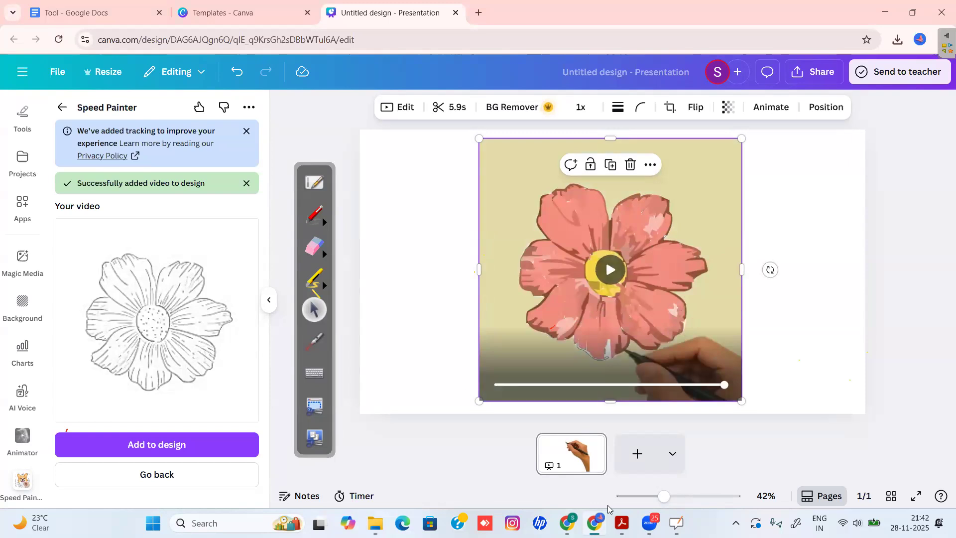
Step: Switch to the first account's presentation and review the finished example pages 1 to 6
click(567, 522)
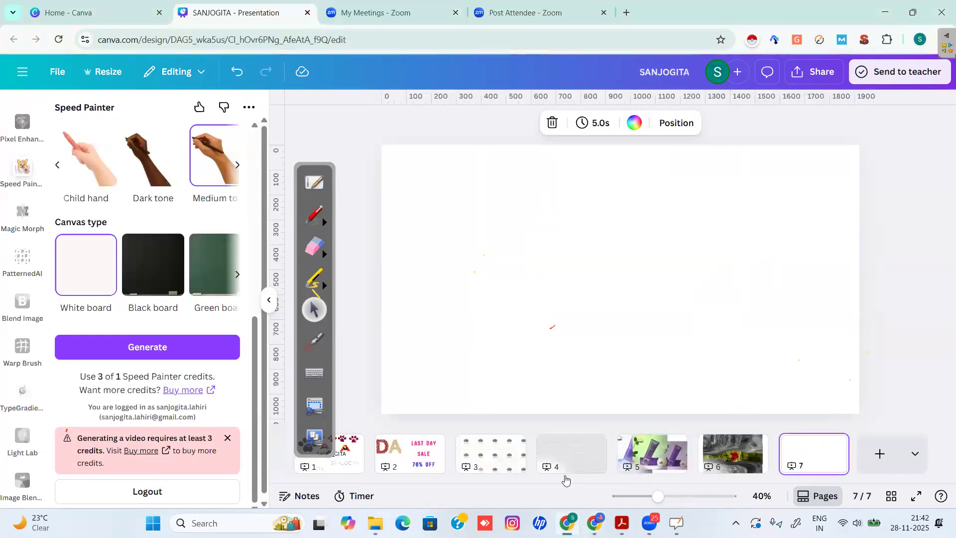
click(354, 465)
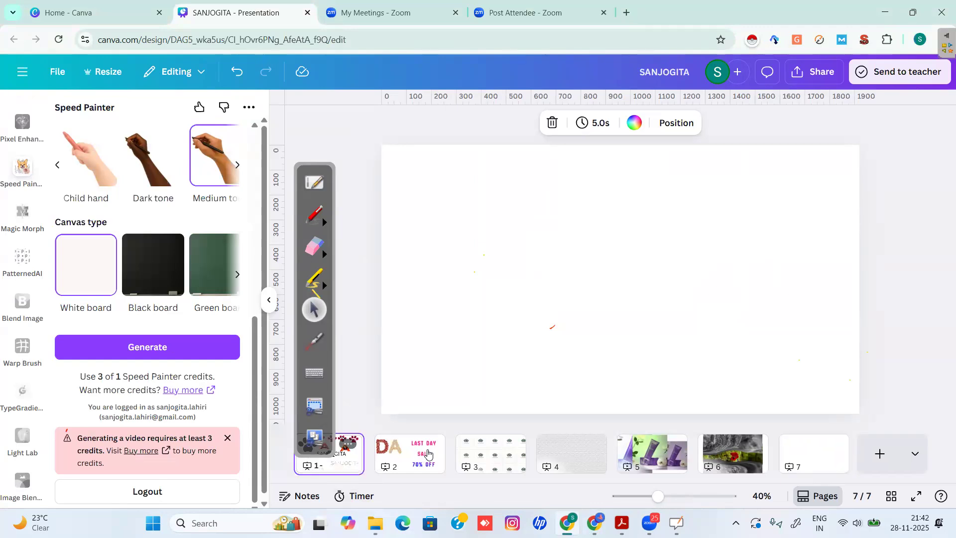
click(426, 458)
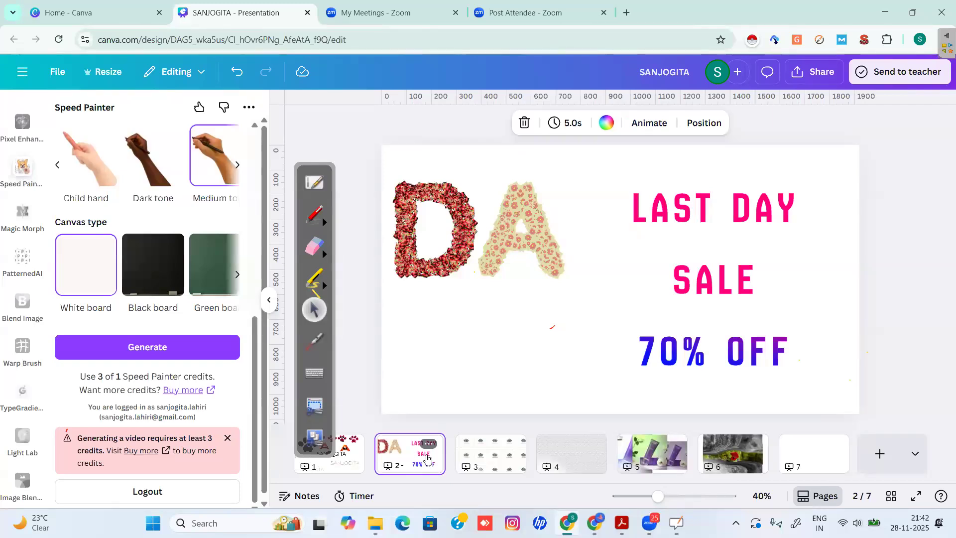
click(498, 459)
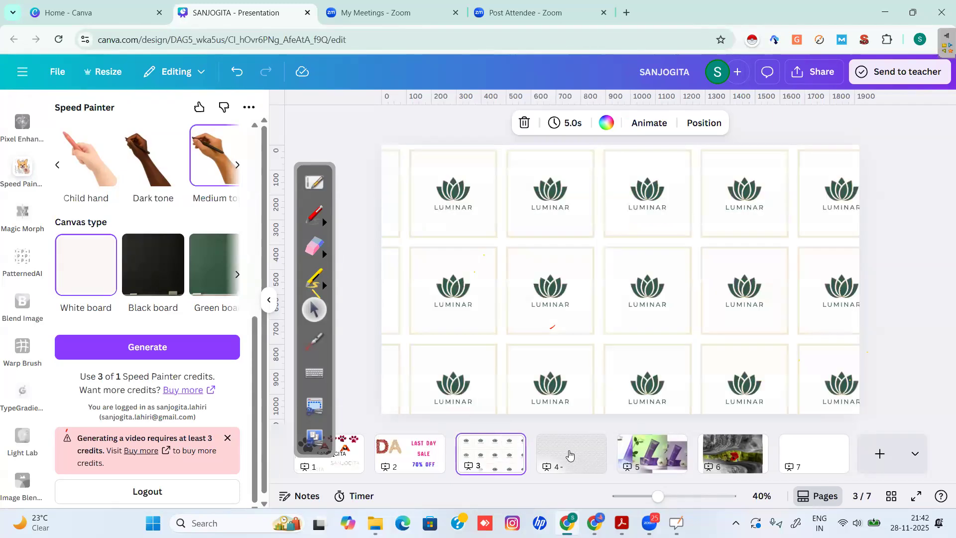
click(570, 454)
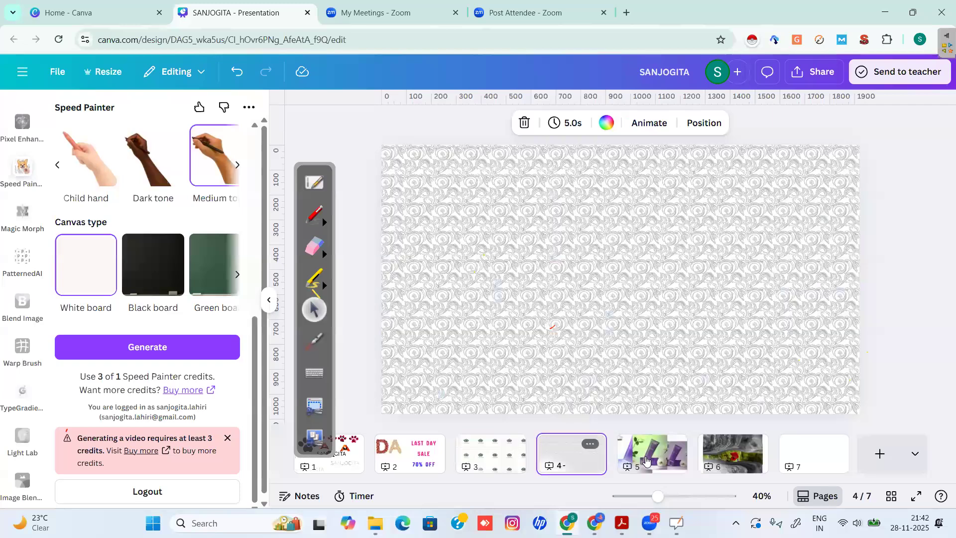
click(645, 460)
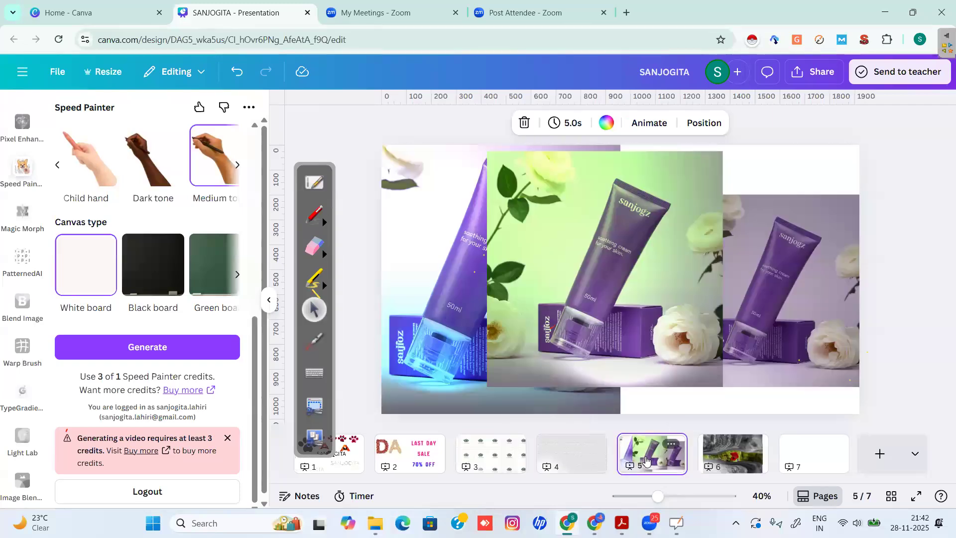
click(738, 454)
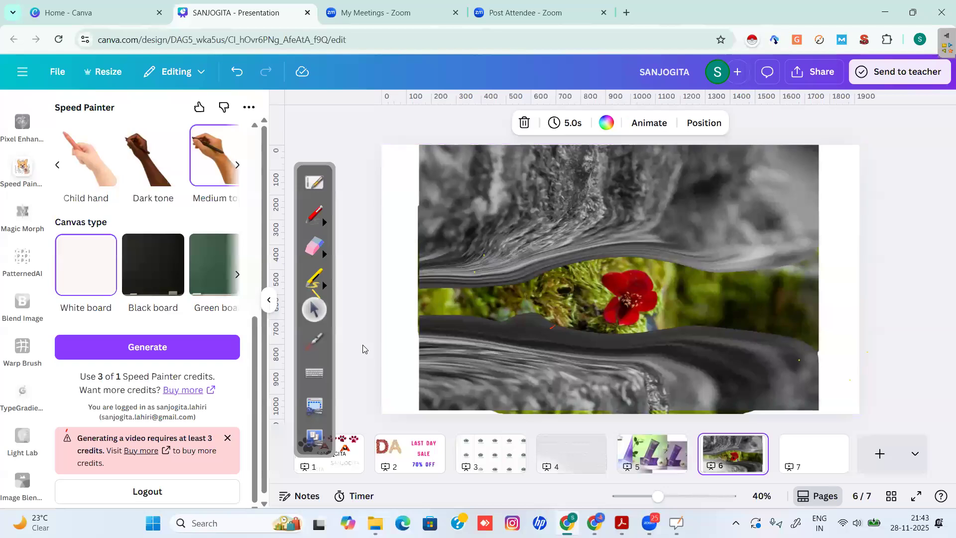
click(353, 410)
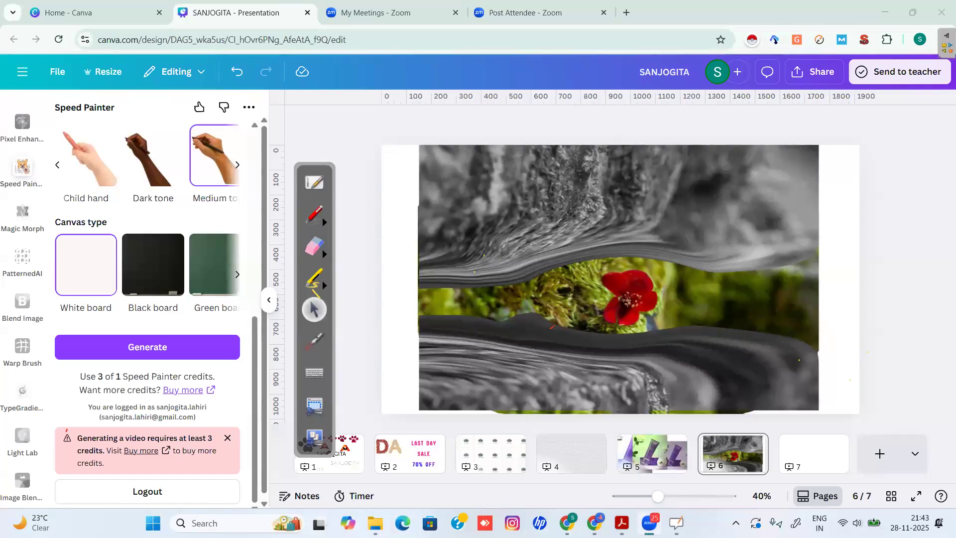
Step: Return to the untitled presentation, replay the flower video and add a blank page after it
click(621, 450)
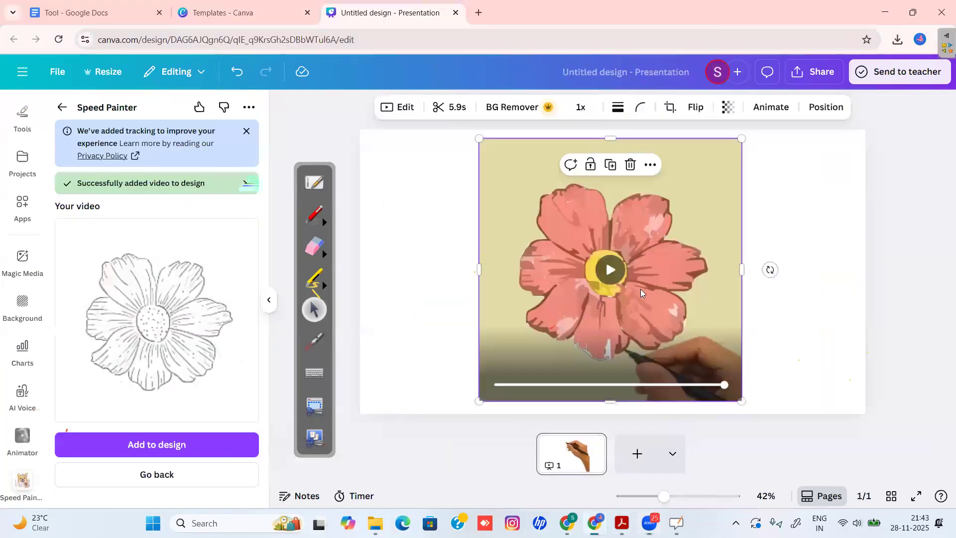
click(610, 270)
click(638, 456)
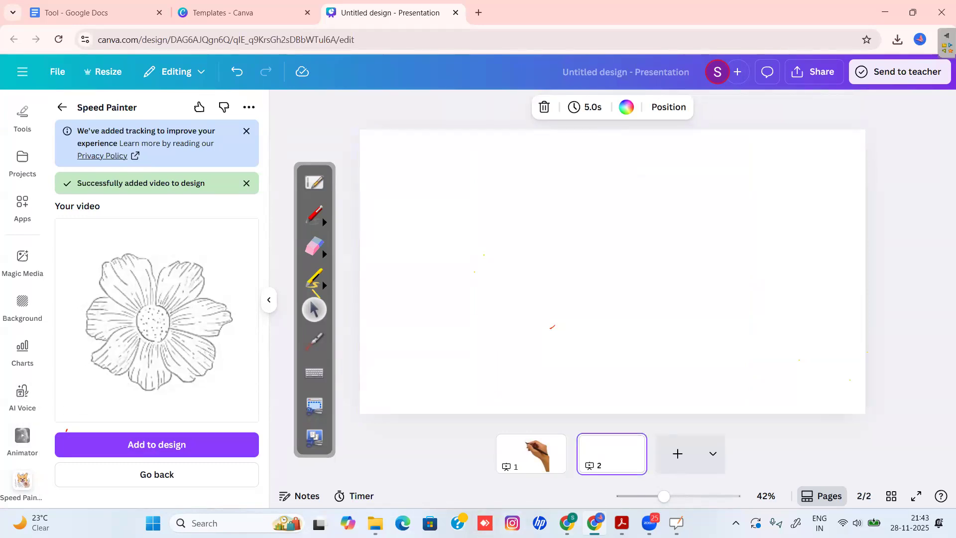
Step: Look through the list of added apps in the first account's presentation
click(567, 523)
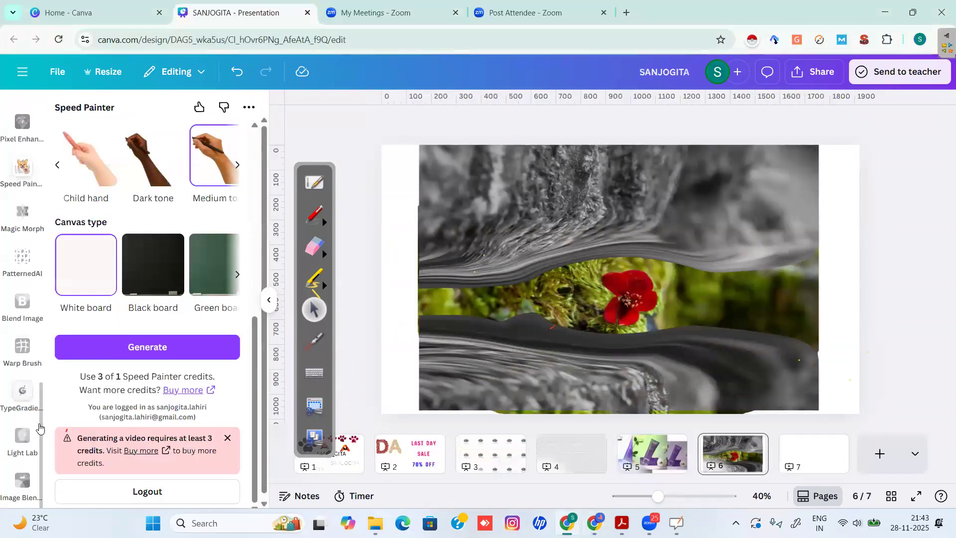
scroll(44, 324, up, 5)
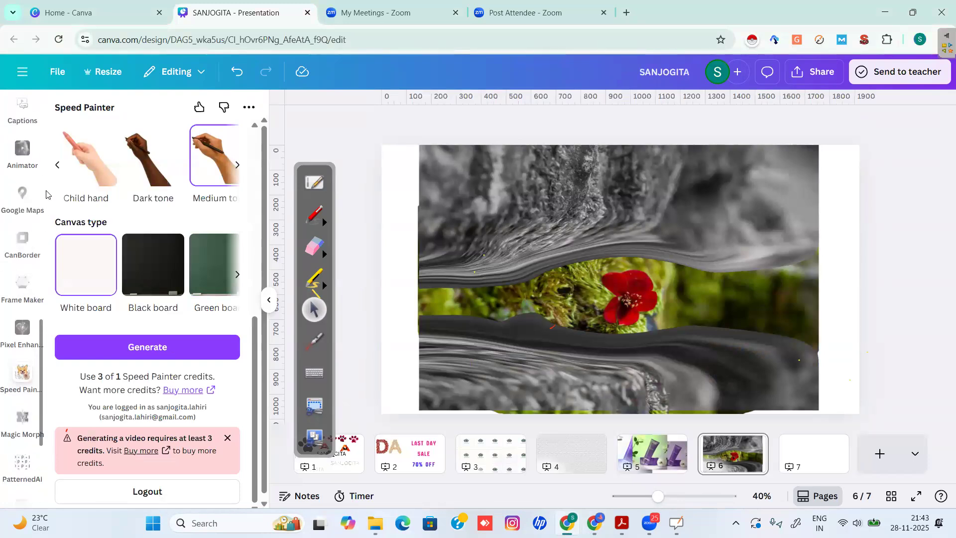
scroll(46, 194, down, 4)
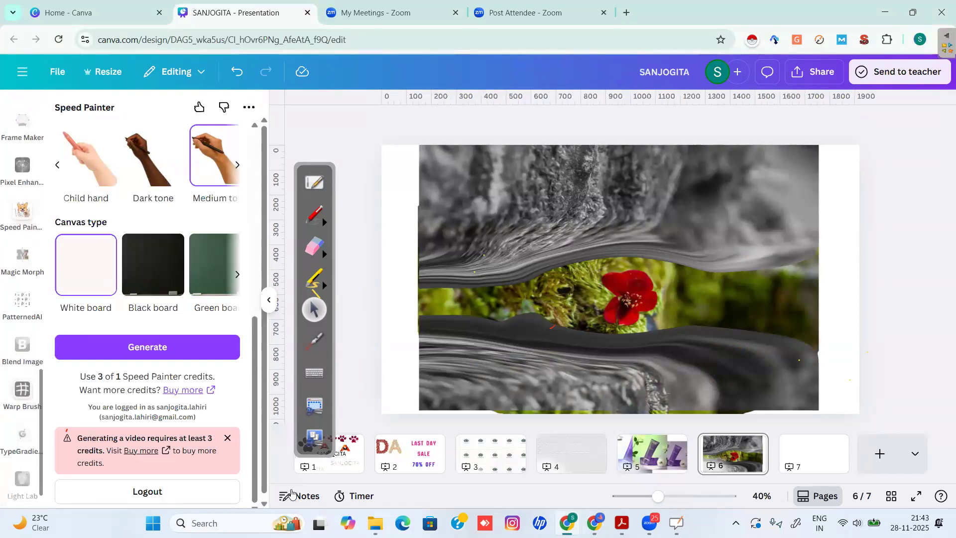
Step: Return to the untitled presentation, search the apps for CanBorder and open it
click(595, 522)
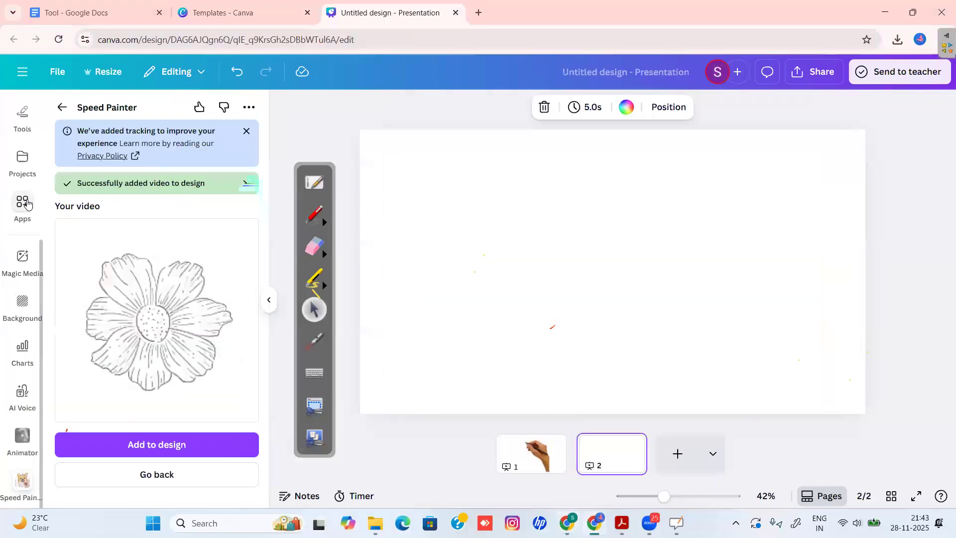
click(27, 203)
click(239, 117)
click(76, 105)
text(c)
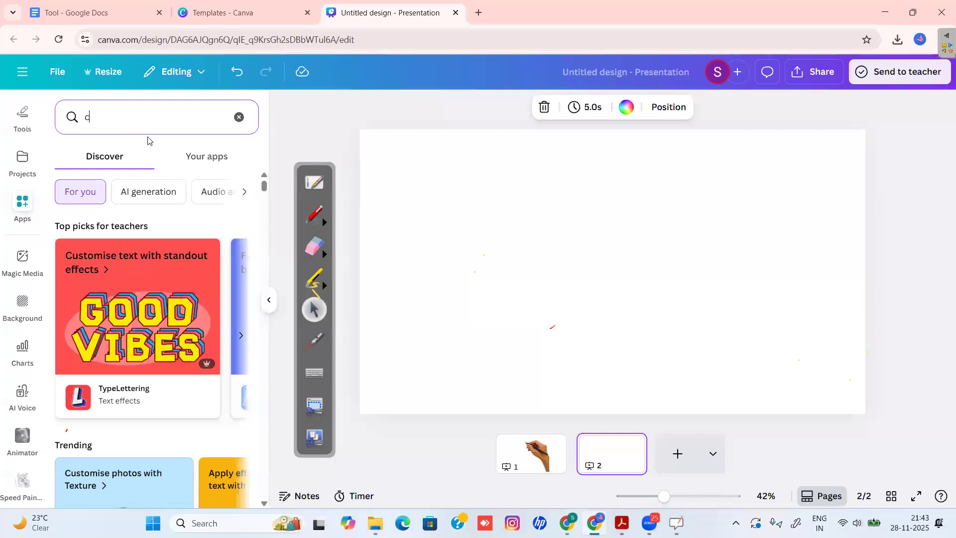
text(an bord)
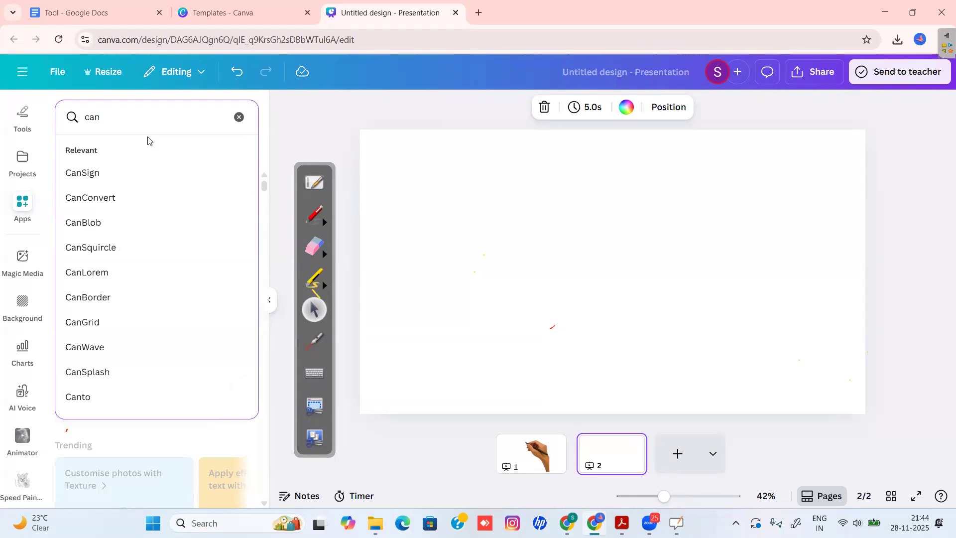
click(85, 302)
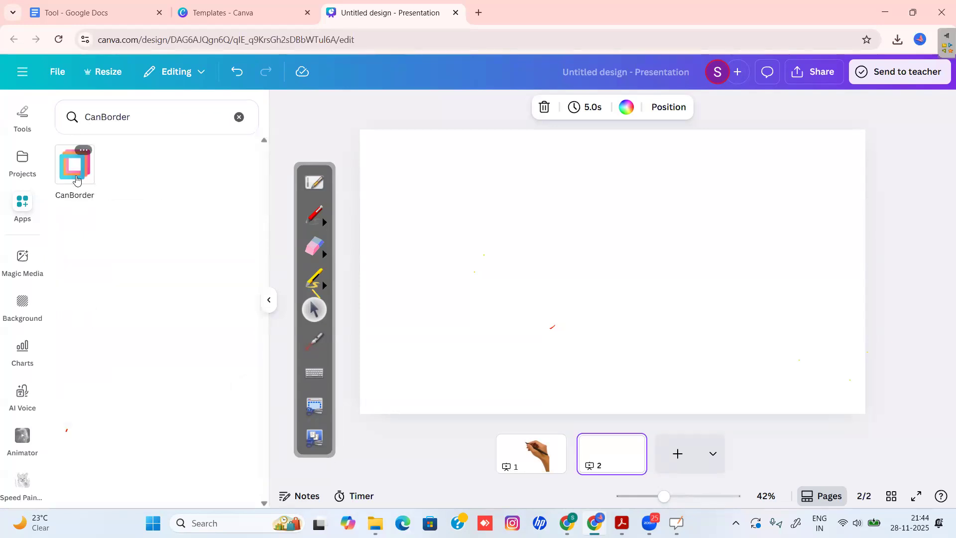
click(76, 176)
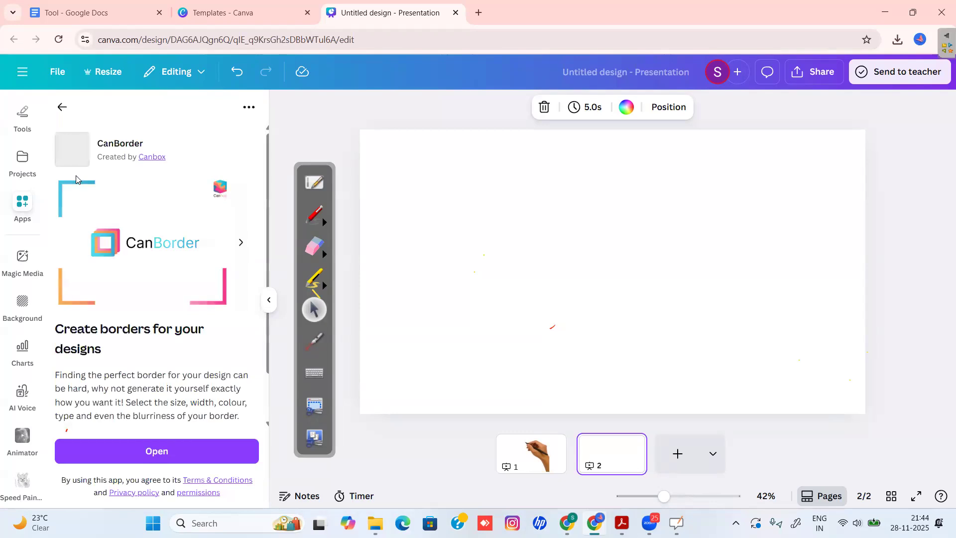
click(144, 452)
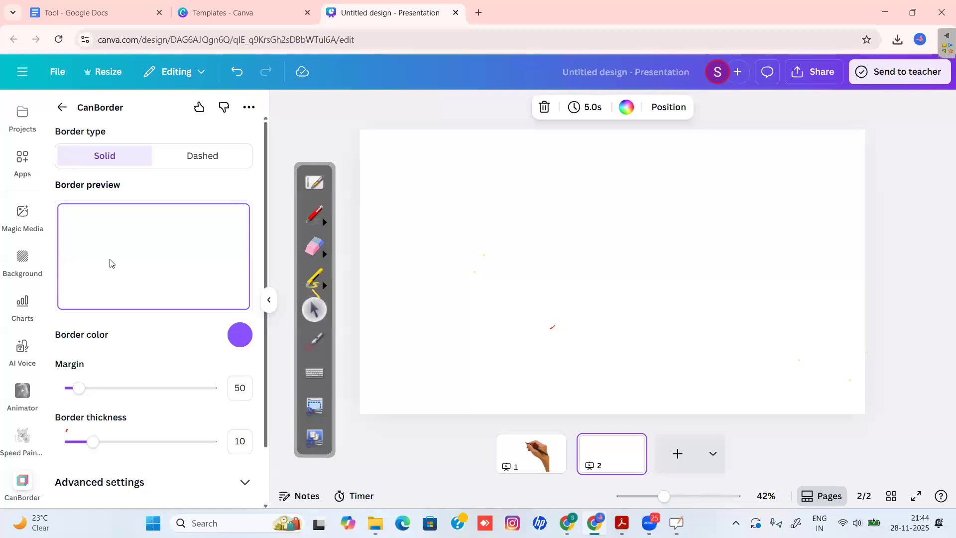
Step: Set the CanBorder border color to magenta #B81F80
click(240, 335)
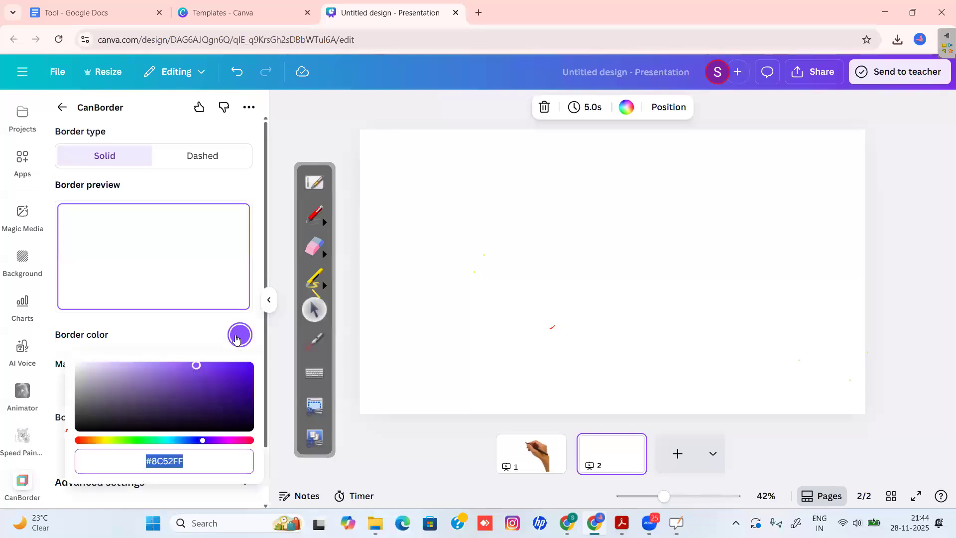
click(223, 381)
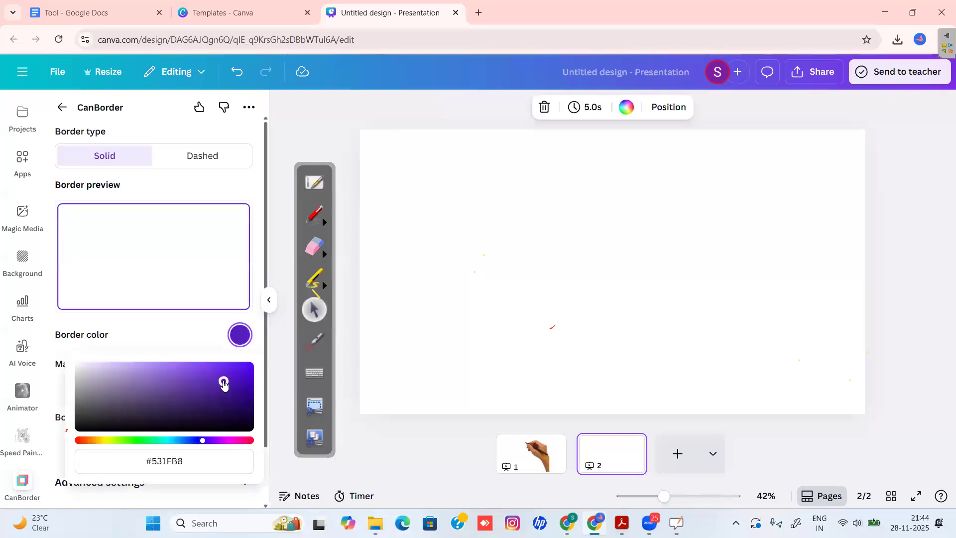
click(232, 441)
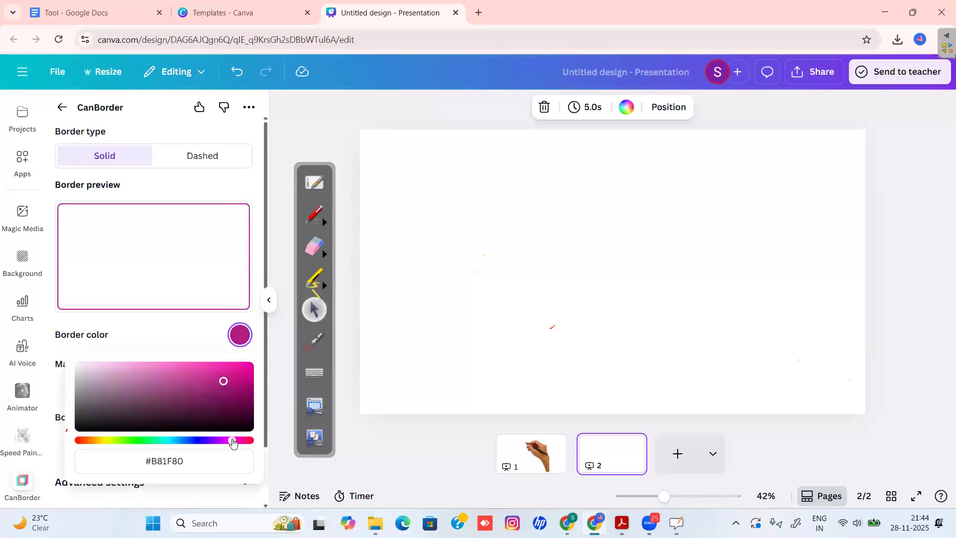
click(198, 333)
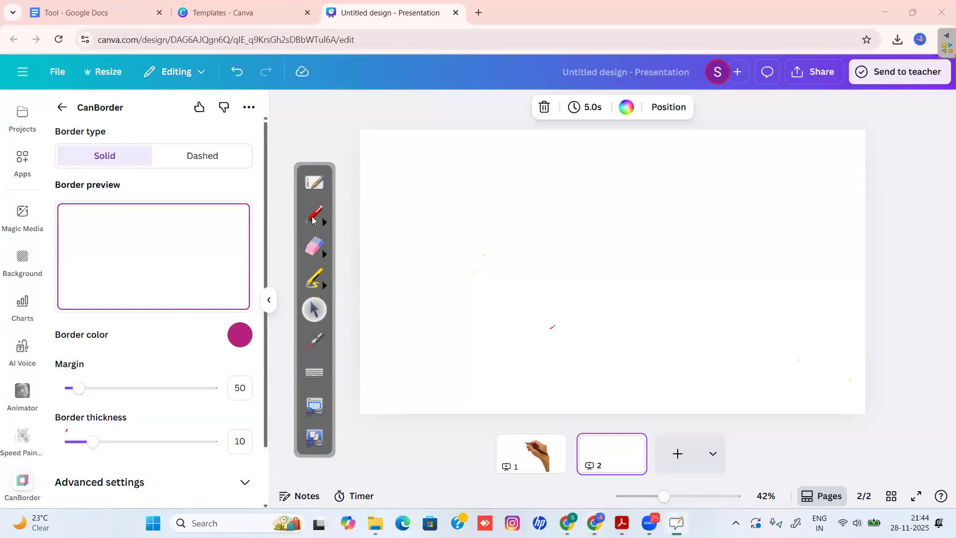
Step: Underline the Solid and Dashed border types with the red annotation pen
click(314, 214)
drag(85, 172, 106, 173)
drag(195, 170, 223, 174)
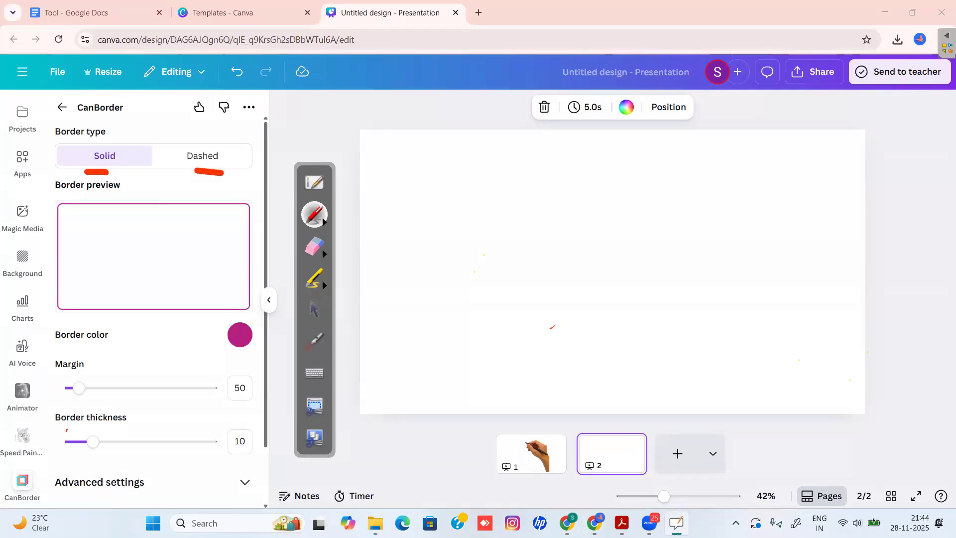
click(312, 308)
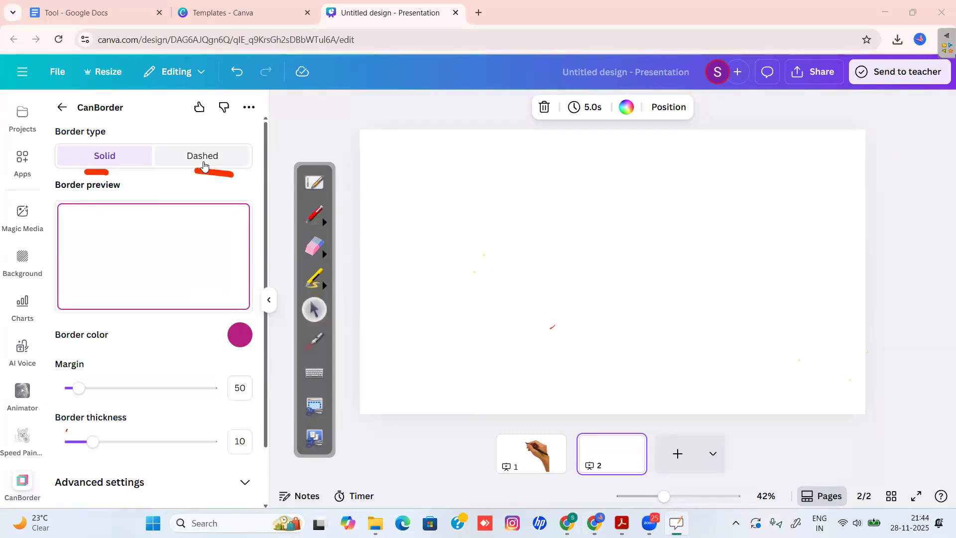
Step: Set the border type to Dashed and its margin to 60
click(204, 157)
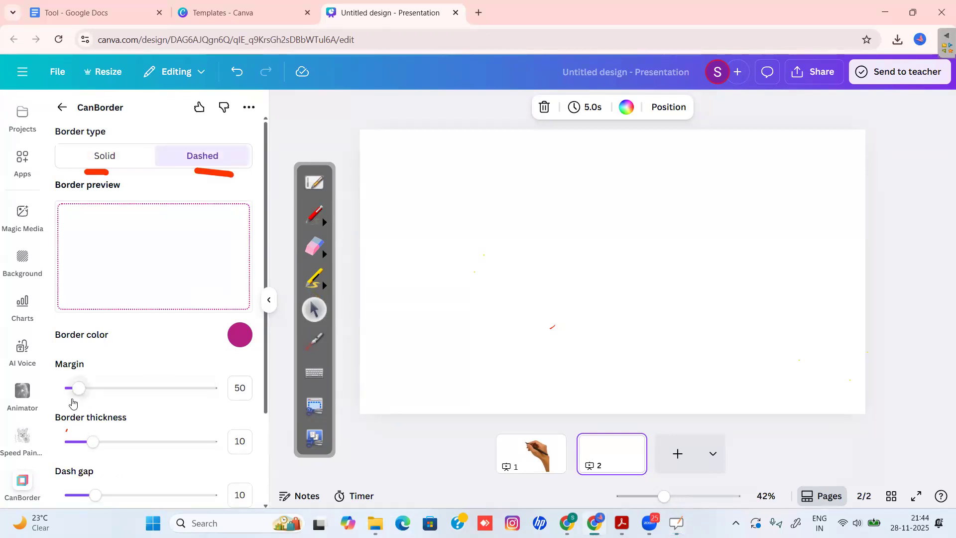
mouse_move(76, 394)
mouse_down()
mouse_move(179, 391)
mouse_move(83, 391)
mouse_up()
Step: Draw a red annotation stroke around the blank page's upper-left corner to point out the margin
click(319, 216)
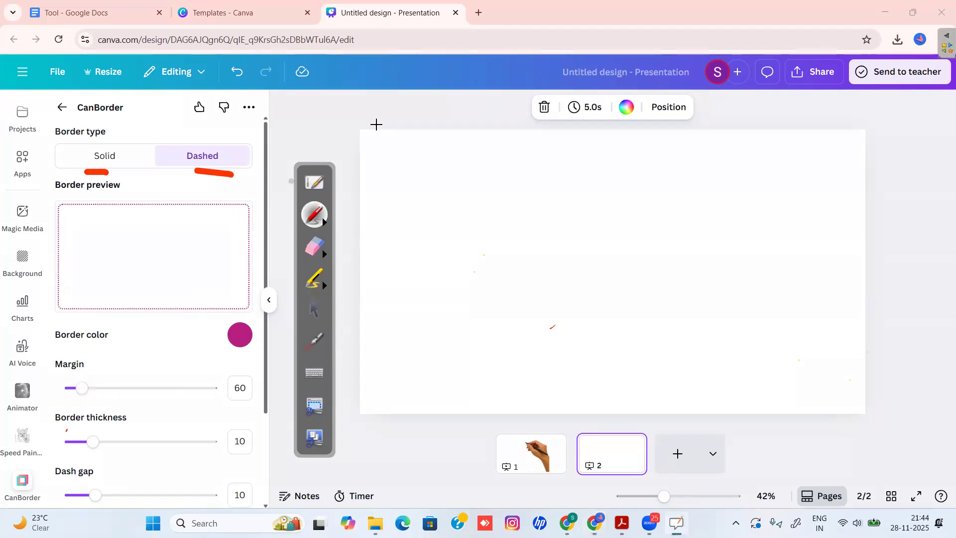
mouse_move(397, 100)
mouse_down()
mouse_move(343, 130)
mouse_move(349, 215)
mouse_up()
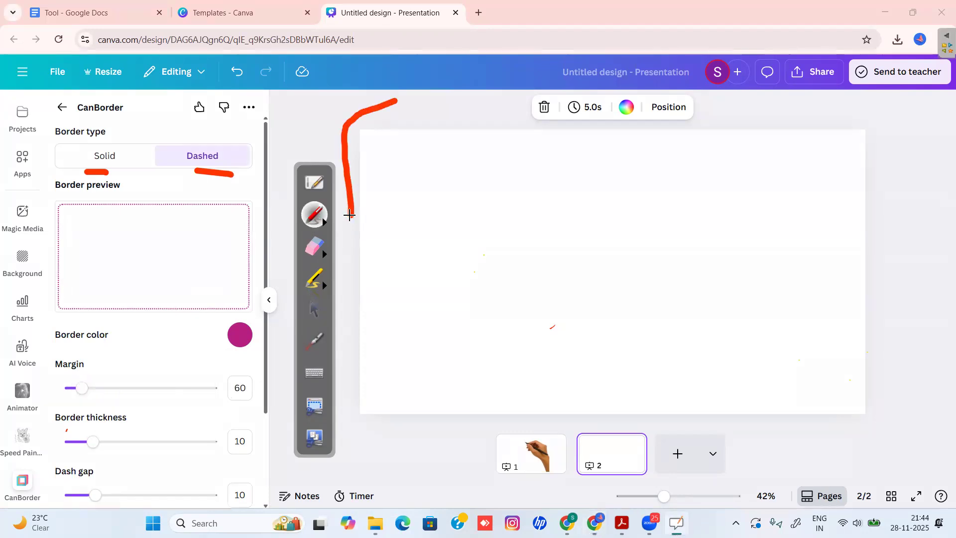
click(313, 312)
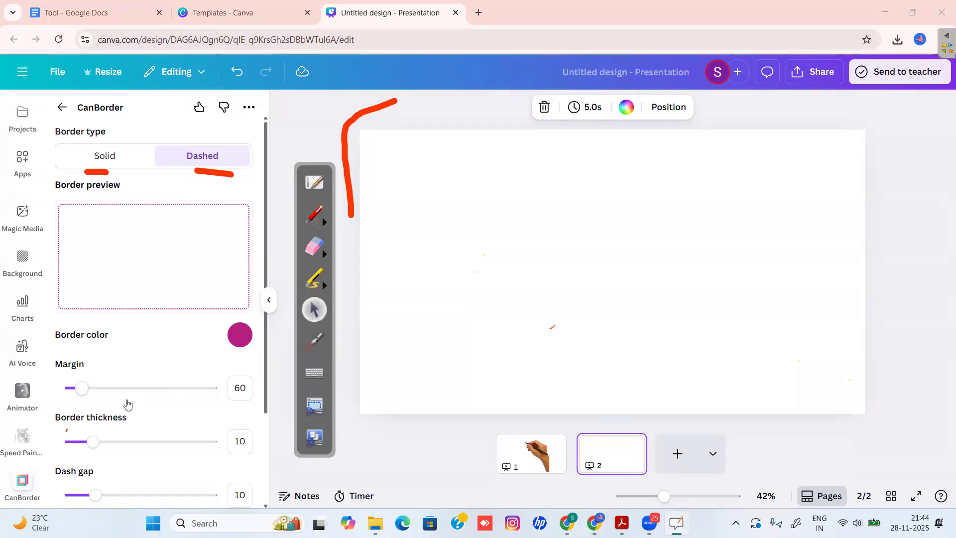
Step: Set the dashed border's thickness to 16 and leave its dash gap at 10
mouse_move(114, 449)
mouse_down()
mouse_move(160, 441)
mouse_move(110, 441)
mouse_up()
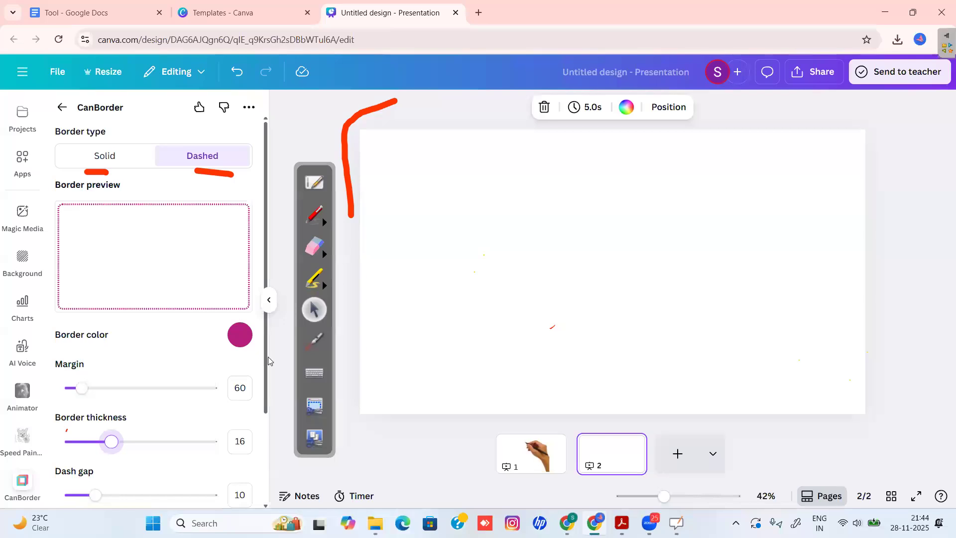
mouse_move(96, 495)
mouse_down()
mouse_move(170, 484)
mouse_move(95, 494)
mouse_up()
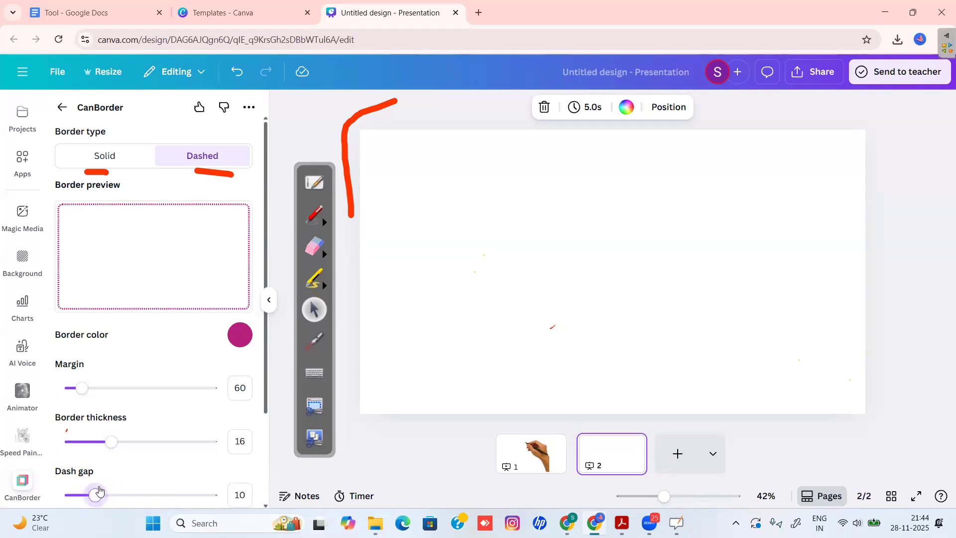
Step: Switch the border type back to Solid with a thickness of 26 and expand the advanced settings
click(119, 163)
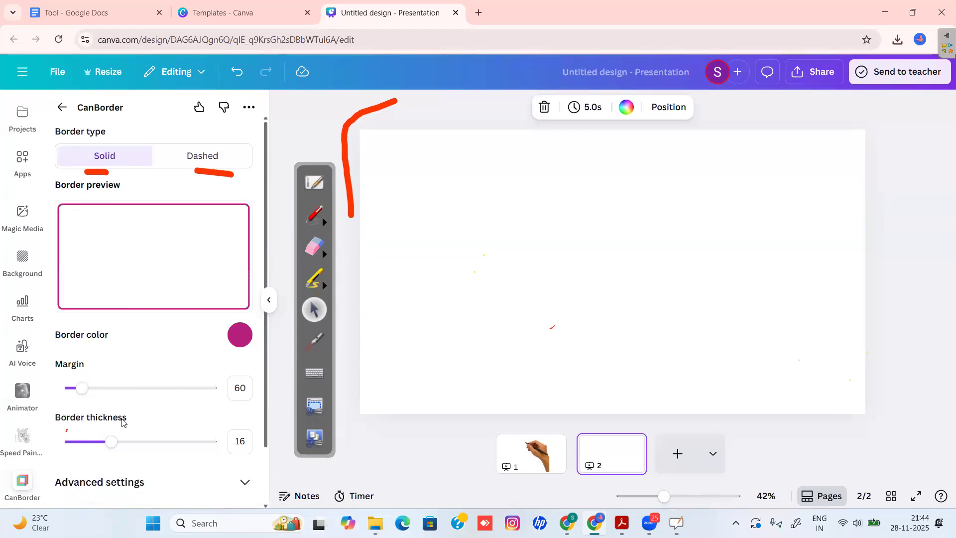
drag(109, 442, 143, 442)
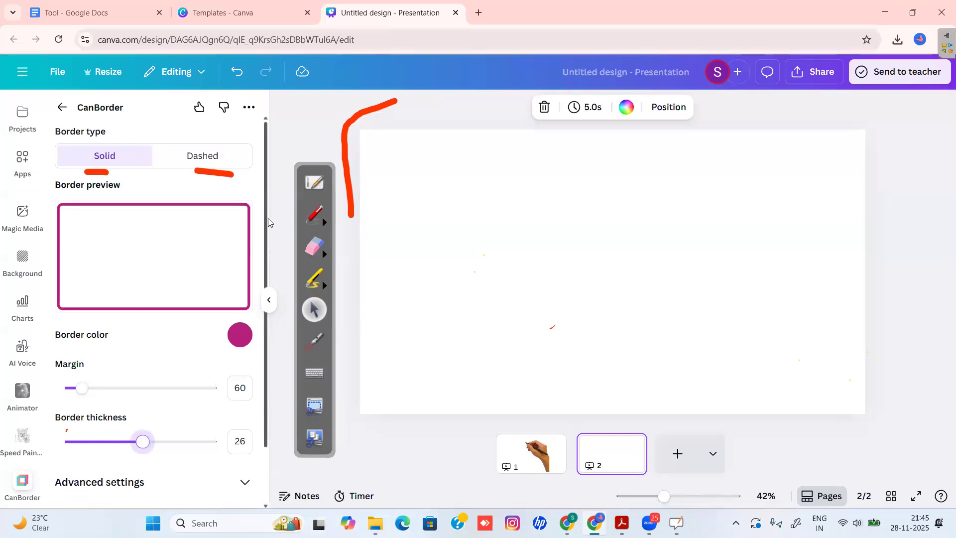
scroll(259, 298, down, 2)
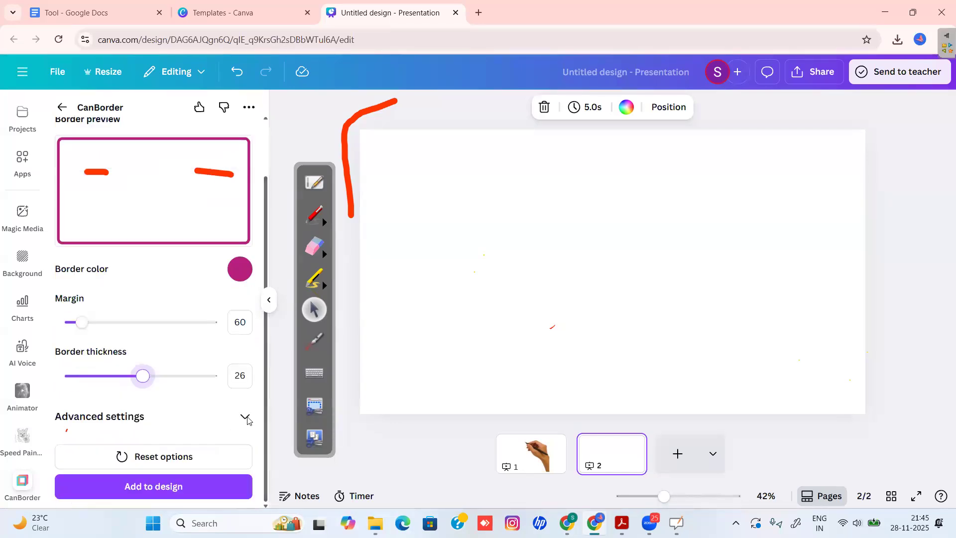
click(246, 417)
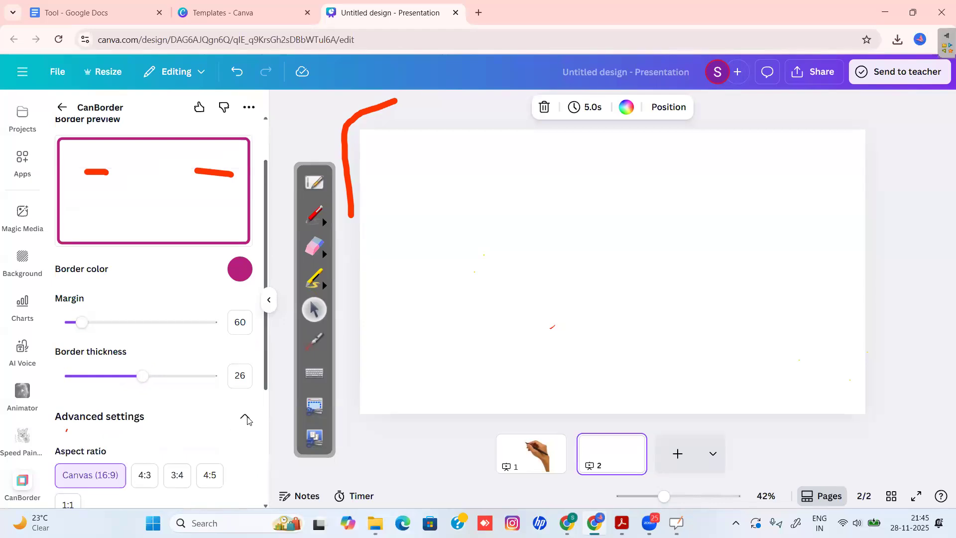
Step: Erase the red annotation strokes around the page corner and border preview, and add the solid 16:9 border to the blank page
click(307, 244)
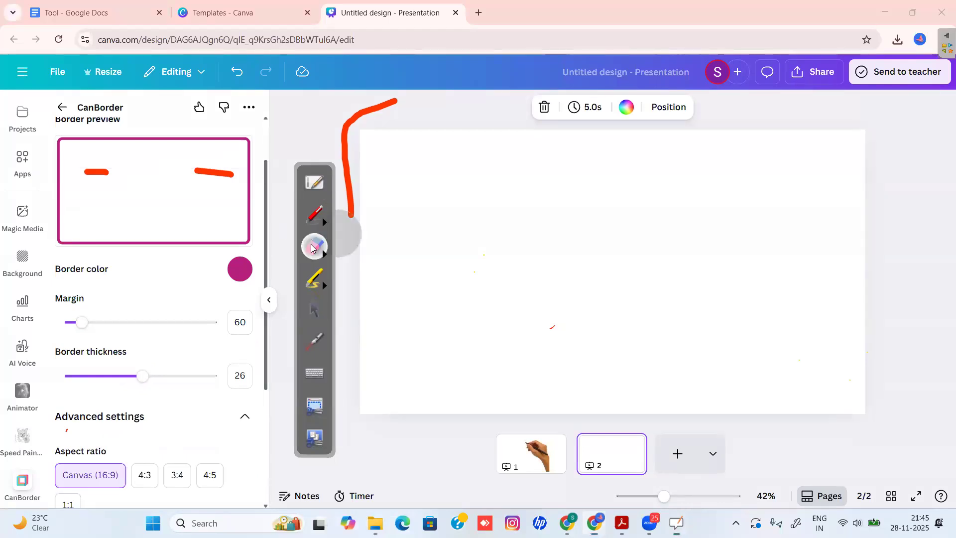
click(352, 218)
mouse_move(442, 105)
mouse_down()
mouse_move(200, 183)
mouse_move(10, 182)
mouse_move(100, 142)
mouse_move(112, 211)
mouse_up()
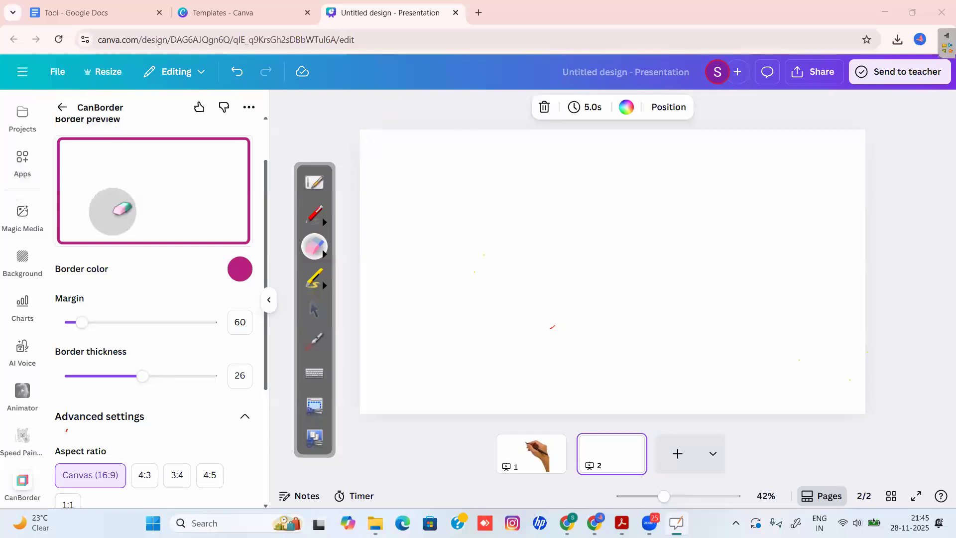
click(322, 305)
scroll(232, 487, down, 4)
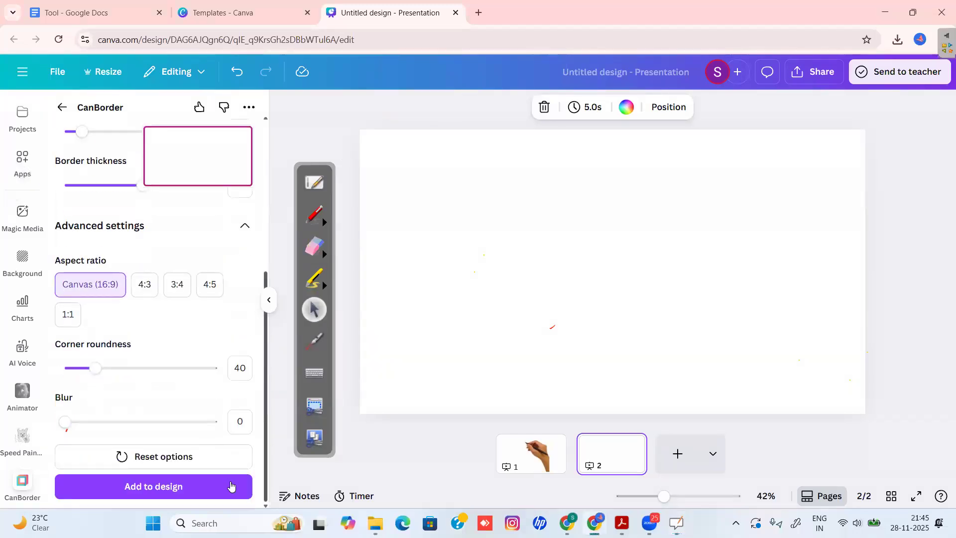
click(197, 488)
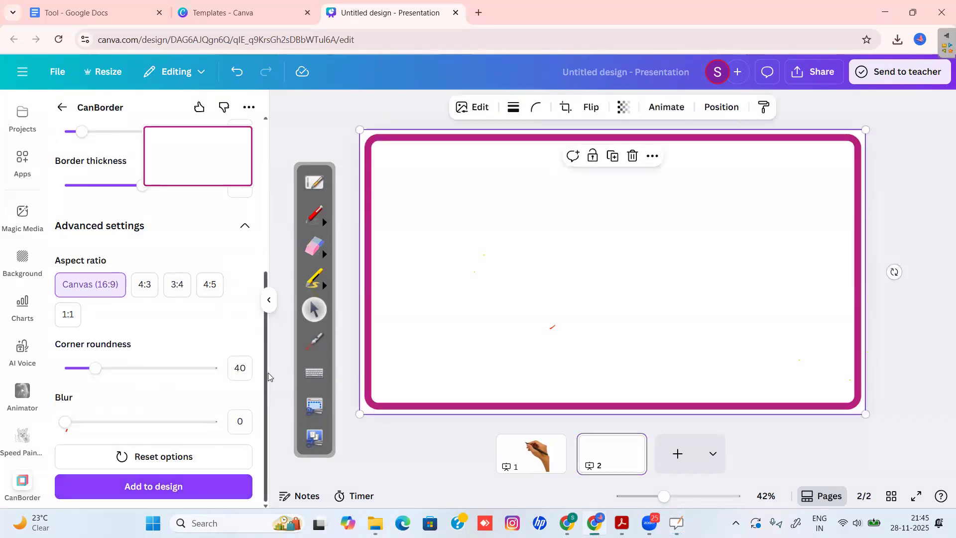
Step: Add a solid 1:1 border with a corner roundness of 150 and move it slightly down along the page's left side
scroll(199, 400, up, 1)
click(68, 367)
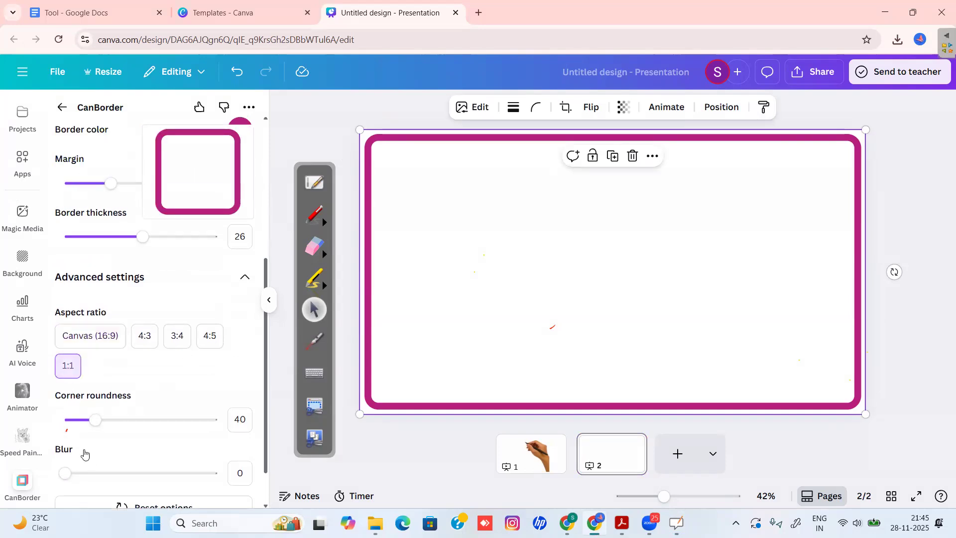
drag(127, 424, 180, 424)
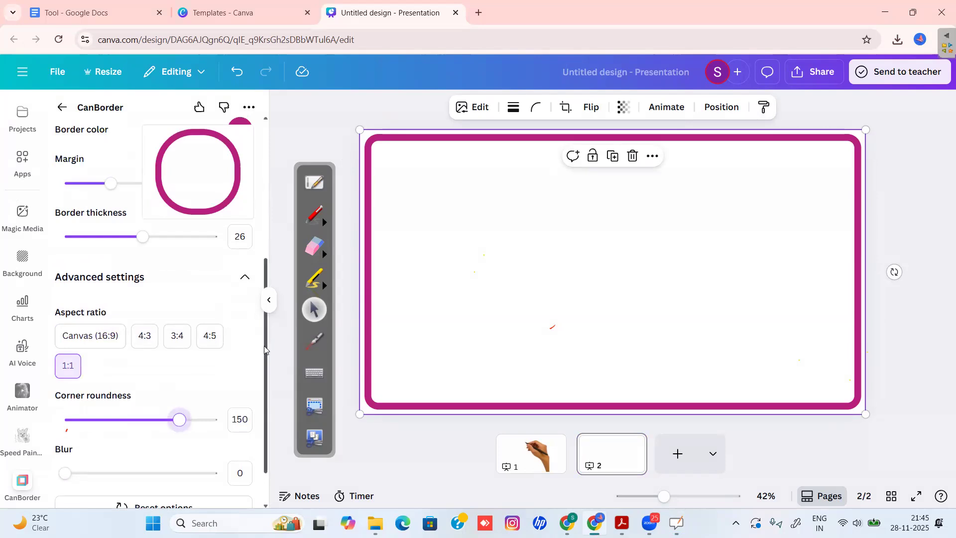
scroll(231, 431, down, 2)
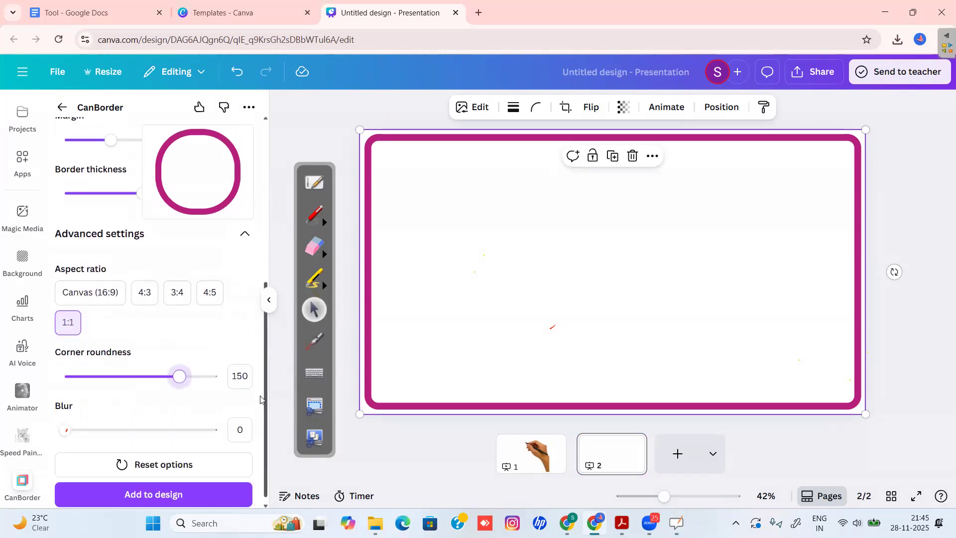
click(145, 490)
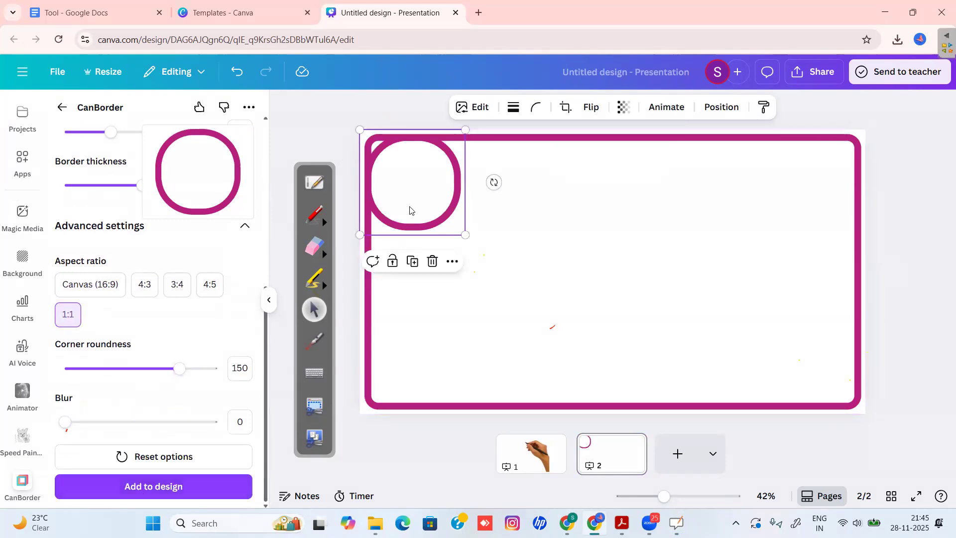
drag(409, 205, 410, 272)
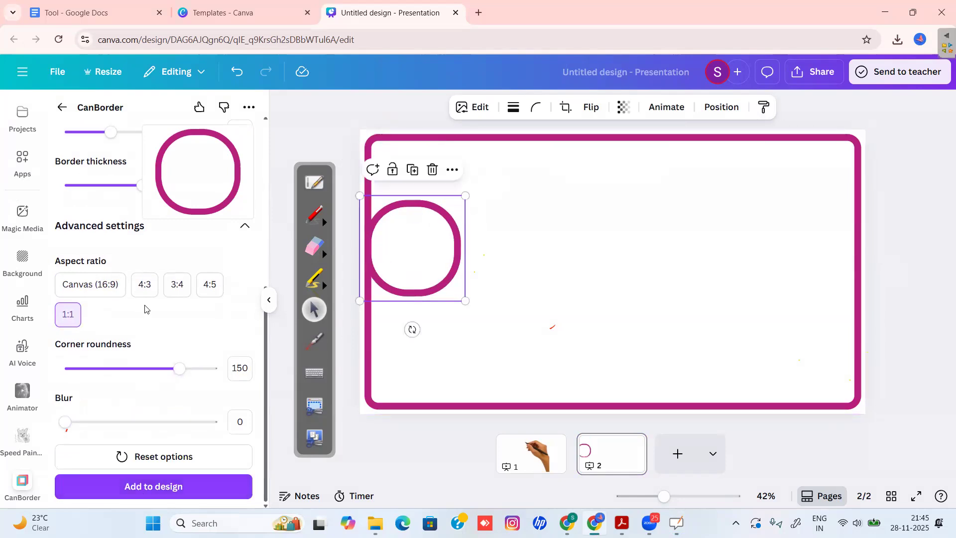
Step: Add another solid 1:1 border with a corner roundness of 60 and move it towards the middle of the page
drag(184, 369, 111, 368)
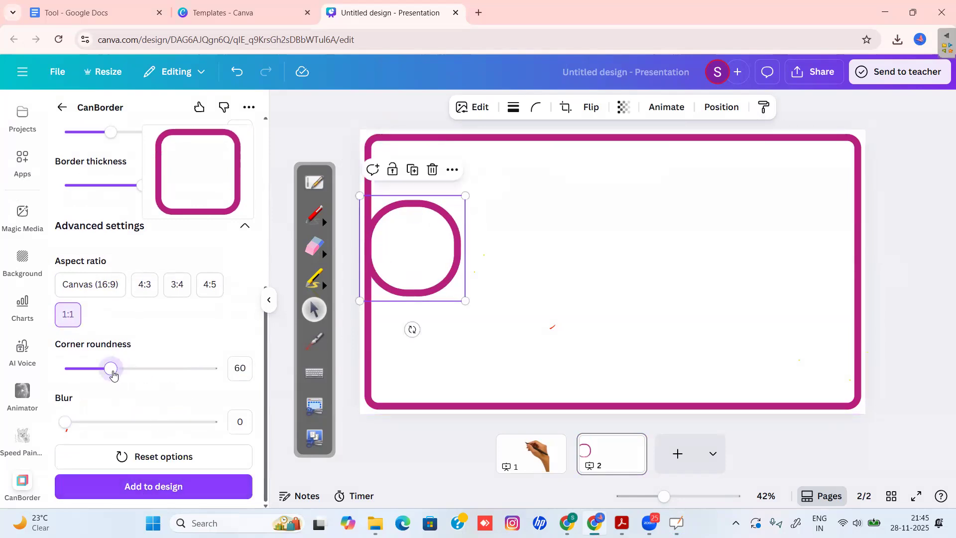
click(192, 489)
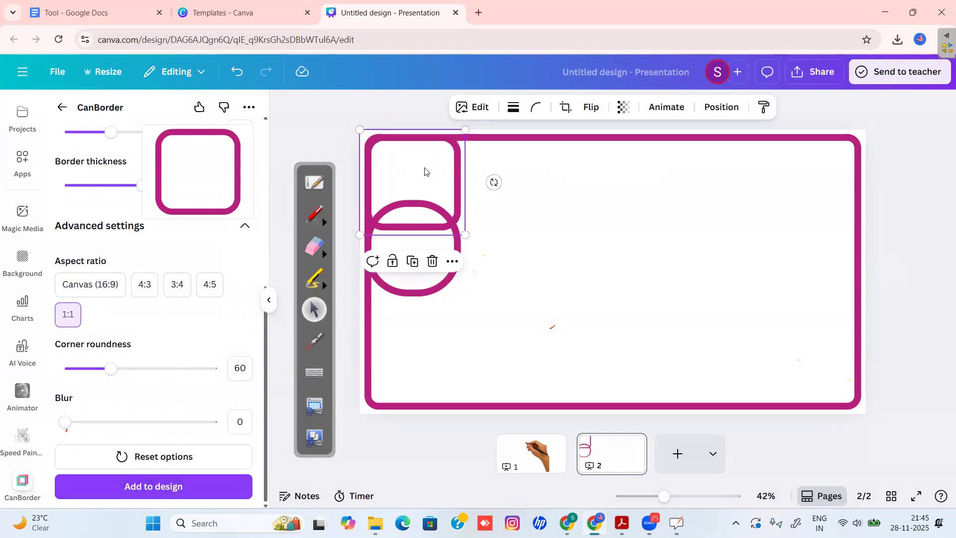
drag(424, 171, 603, 286)
Step: Enlarge both 1:1 borders, placing the rounder one in the page's upper-left area and the squarer one in the lower-right corner
drag(731, 153, 731, 155)
drag(465, 196, 509, 152)
drag(460, 231, 485, 224)
click(608, 280)
drag(608, 280, 714, 332)
drag(692, 239, 698, 259)
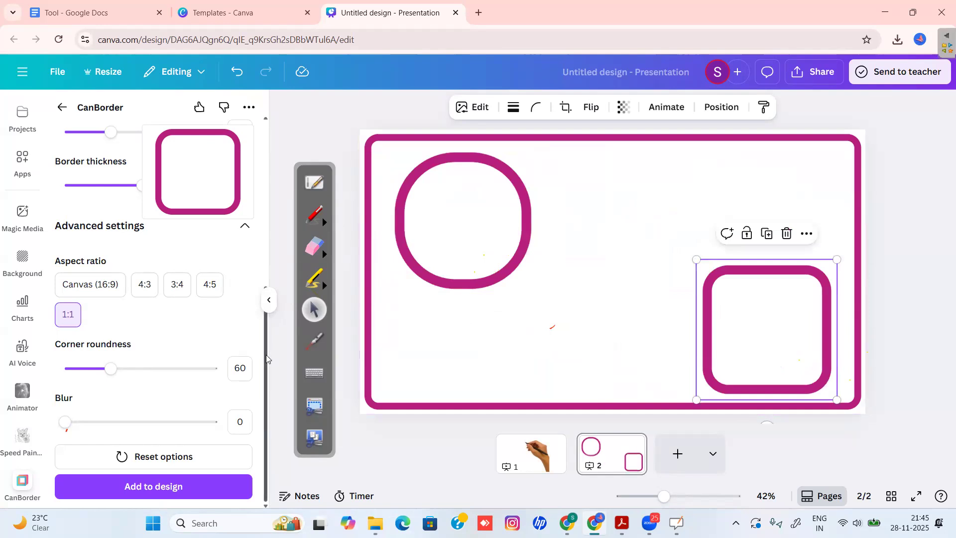
Step: Change the border type to Dashed and add the 1:1 dashed border to the page
scroll(169, 210, up, 5)
click(208, 156)
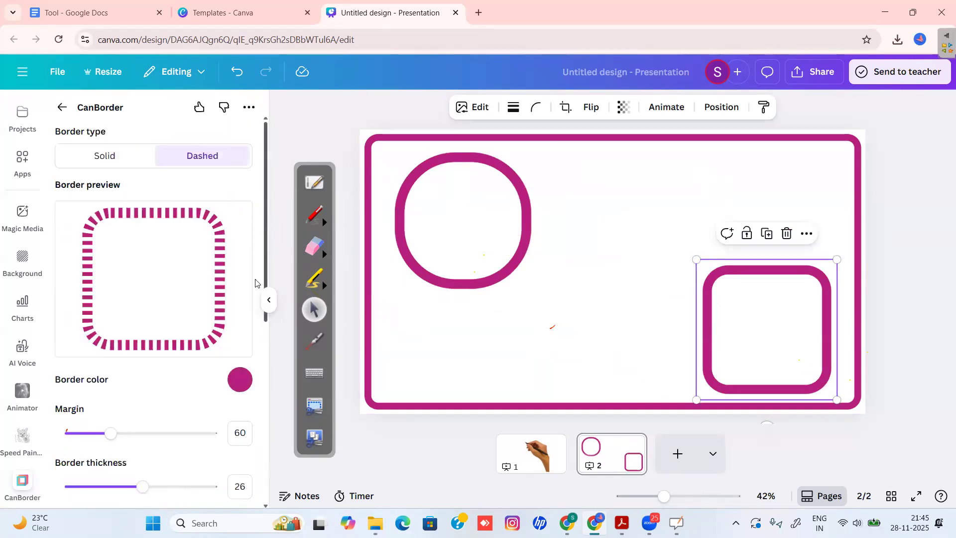
scroll(258, 278, down, 7)
click(156, 503)
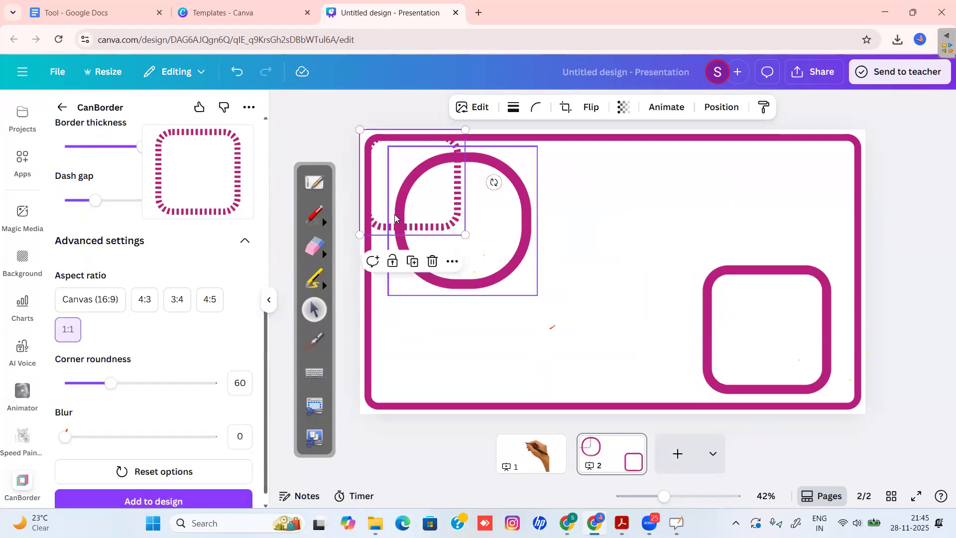
Step: Enlarge the dashed border and place it in the page's upper middle, beside the roundest border
drag(542, 310, 559, 312)
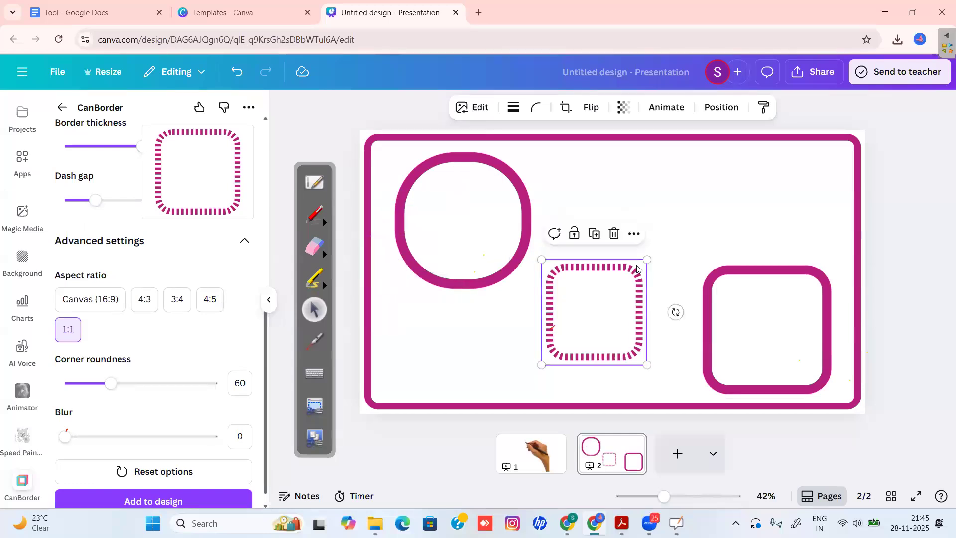
drag(647, 259, 689, 209)
mouse_move(633, 260)
mouse_down()
mouse_move(617, 264)
mouse_move(627, 255)
mouse_up()
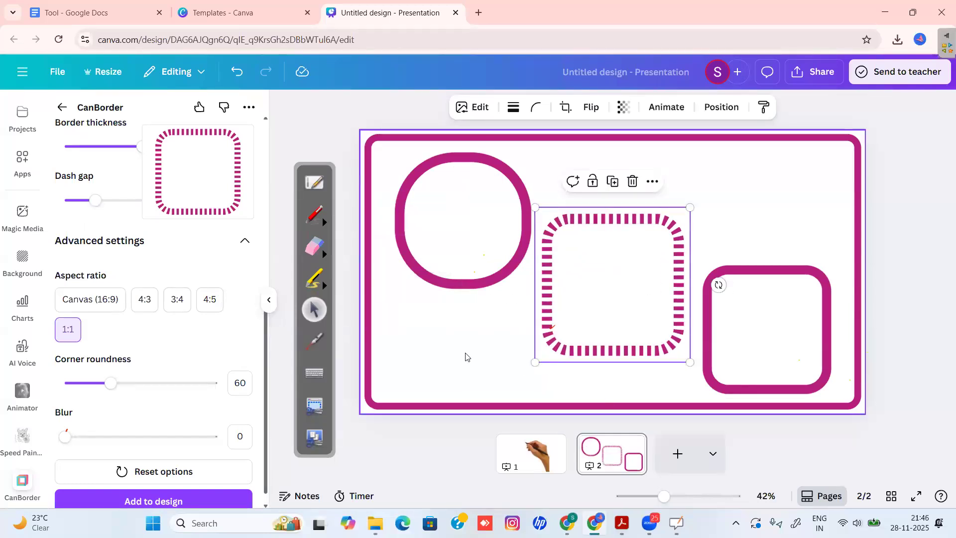
drag(564, 296, 391, 339)
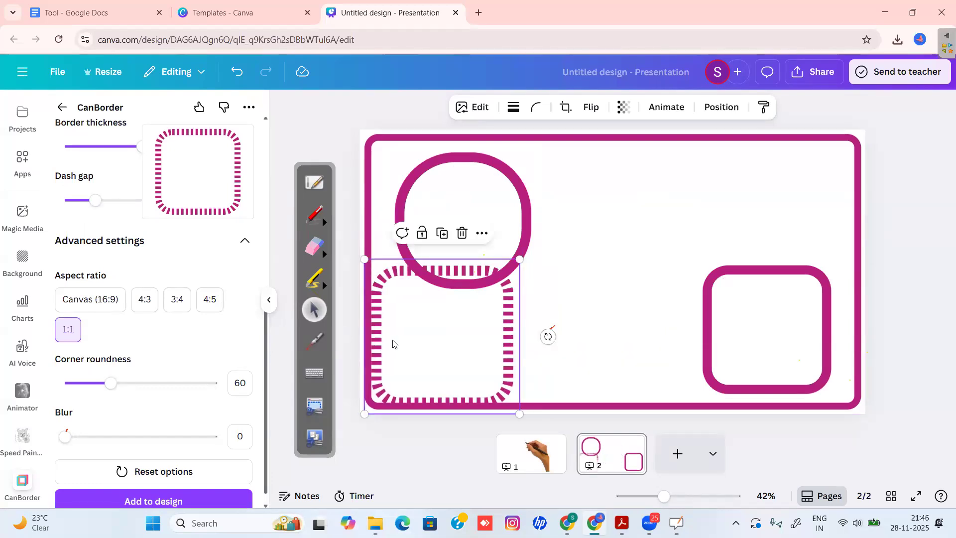
drag(517, 260, 522, 318)
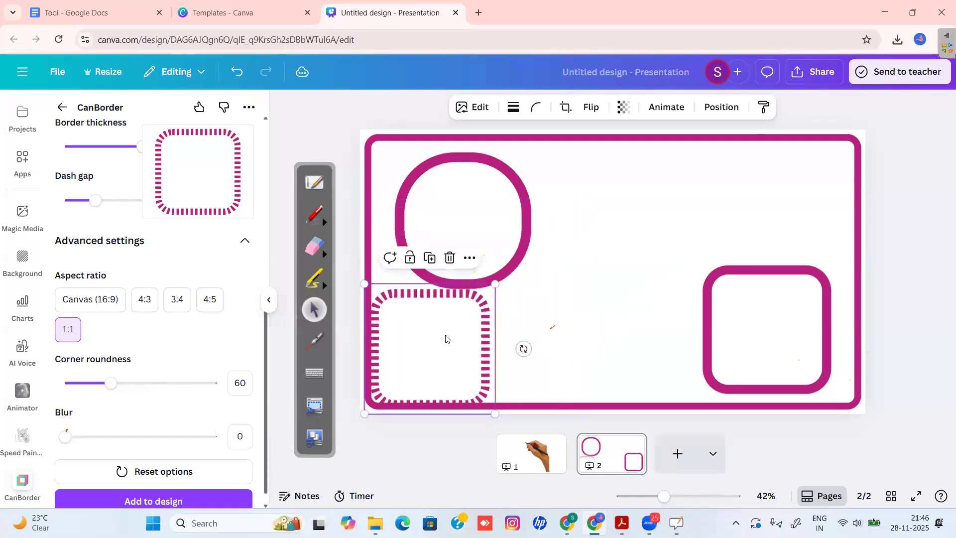
drag(453, 328, 625, 221)
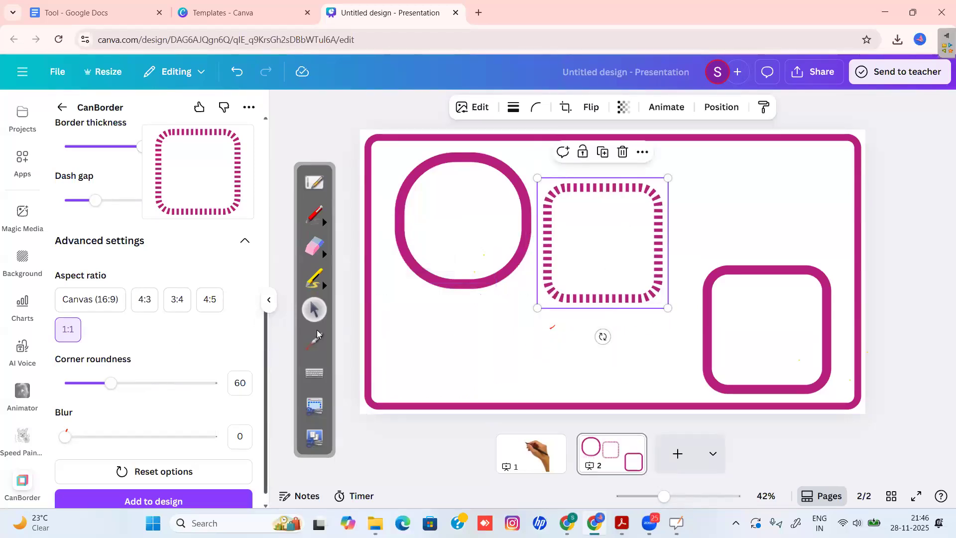
Step: Switch to the first account's browser window and go to blank page 7 of its presentation
mouse_move(567, 523)
click(587, 478)
scroll(25, 308, up, 3)
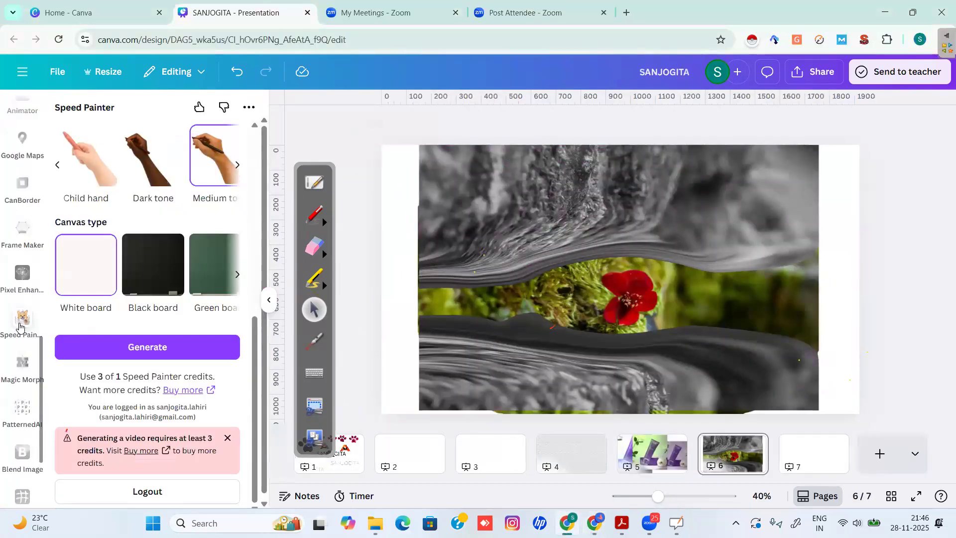
scroll(35, 221, down, 3)
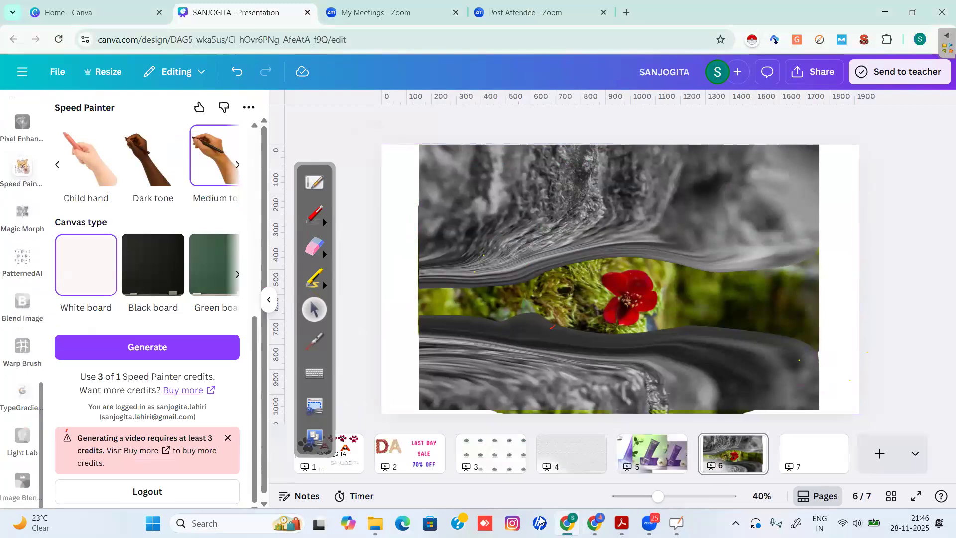
click(813, 451)
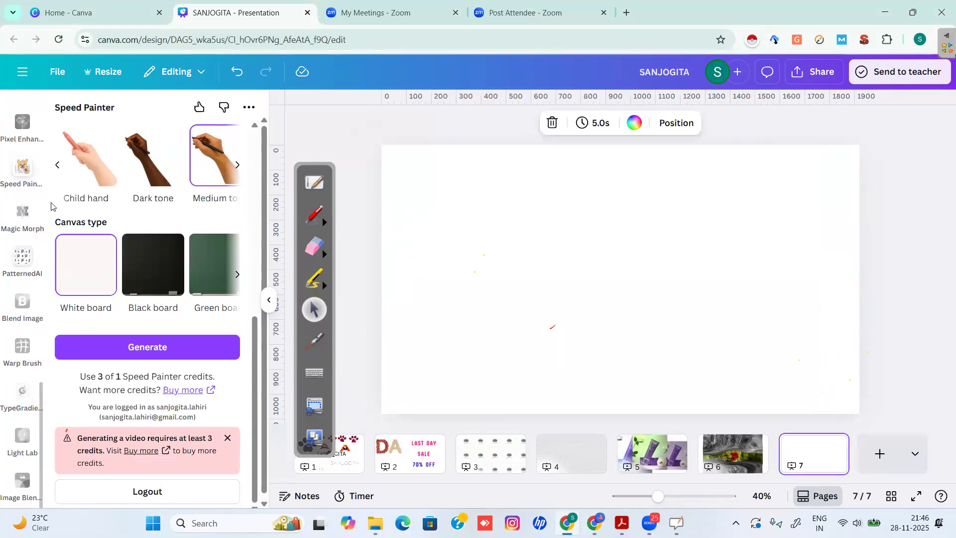
Step: Open the Frame Maker app and move the triangle's apex to the grid's left edge, directly above the lower-left point
click(45, 218)
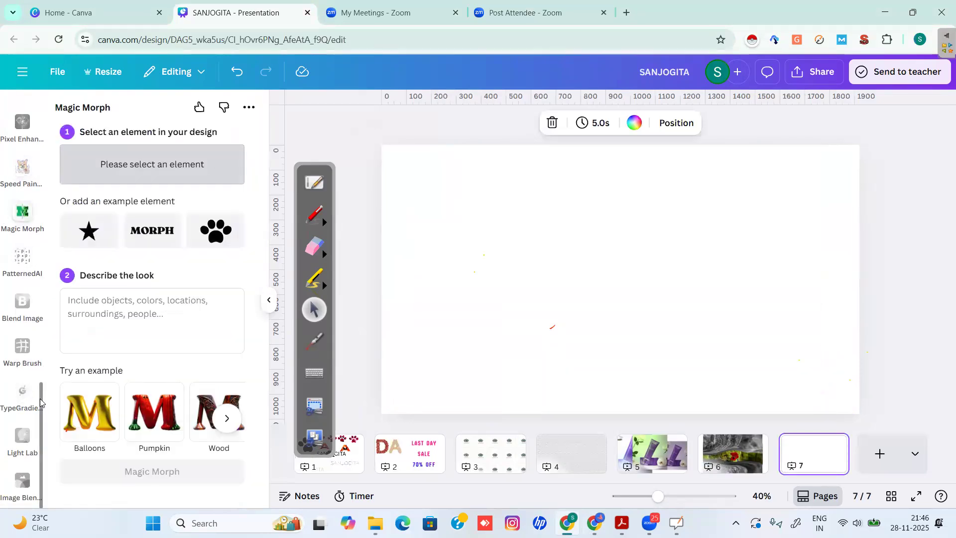
scroll(50, 257, up, 2)
scroll(48, 258, up, 3)
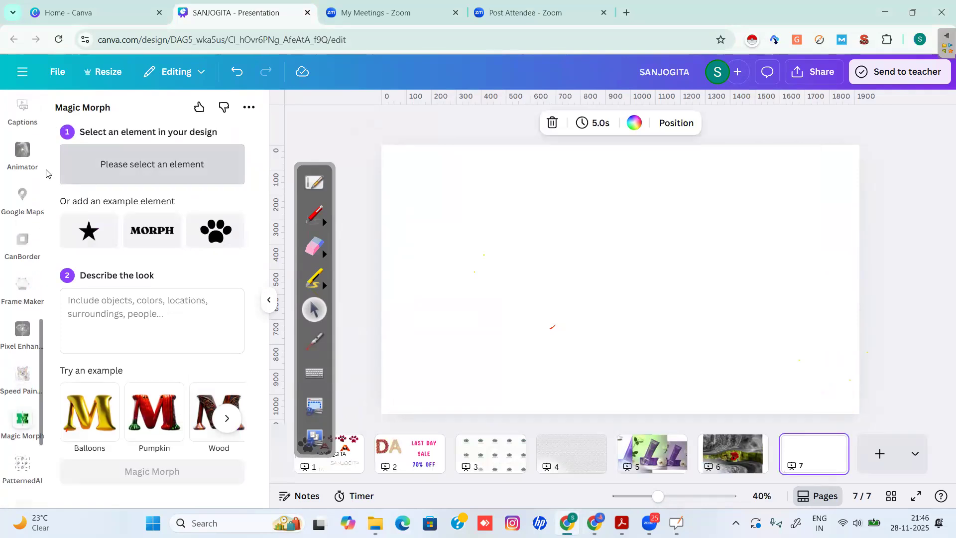
scroll(30, 224, down, 2)
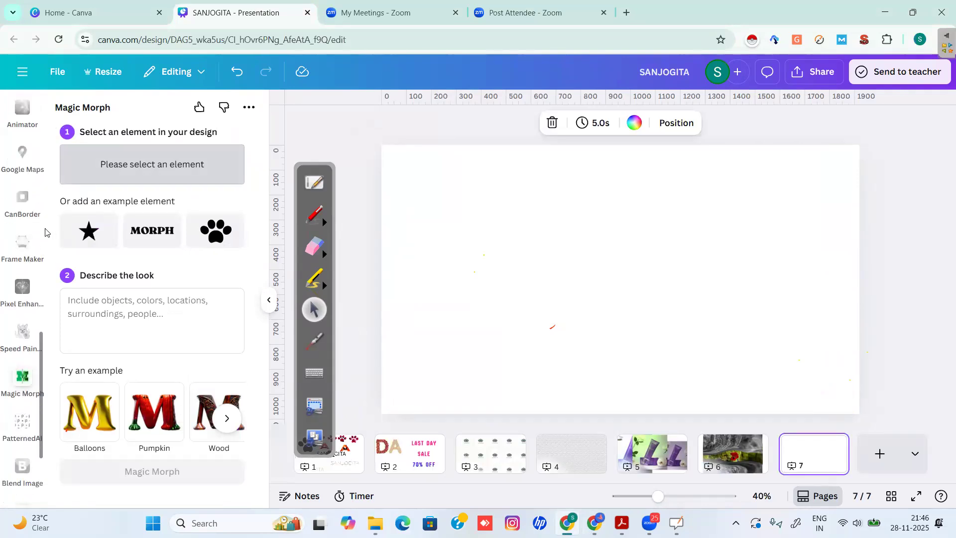
click(23, 247)
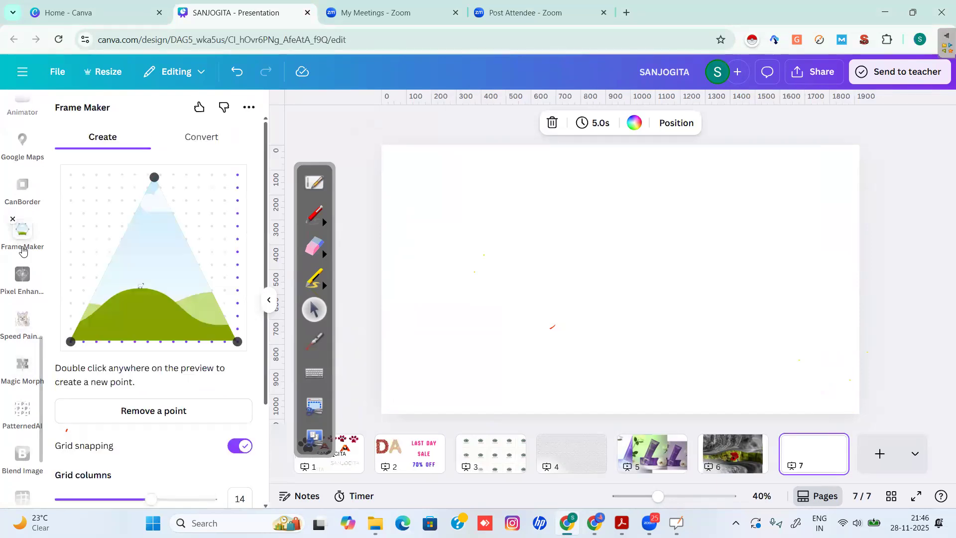
drag(154, 178, 73, 201)
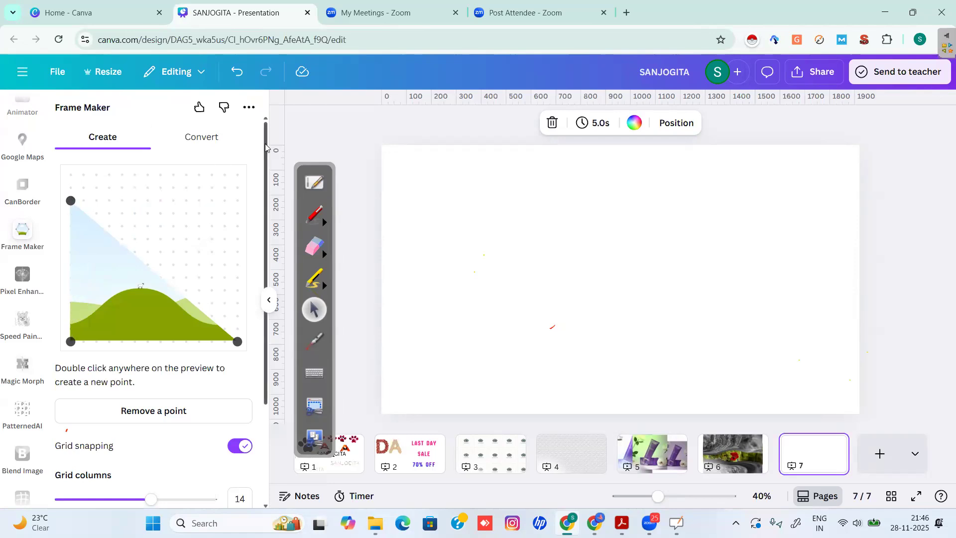
Step: Circle the first, locked preset under Shapes with a red annotation stroke and return to the pointer
drag(266, 147, 269, 340)
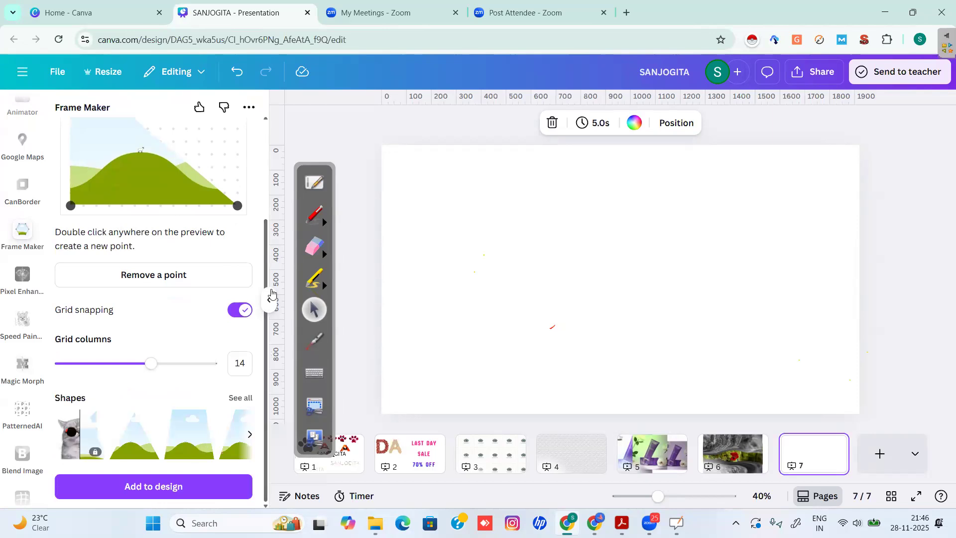
click(320, 212)
mouse_move(107, 378)
mouse_down()
mouse_move(62, 379)
mouse_move(41, 410)
mouse_move(48, 449)
mouse_move(69, 464)
mouse_move(102, 470)
mouse_move(85, 364)
mouse_up()
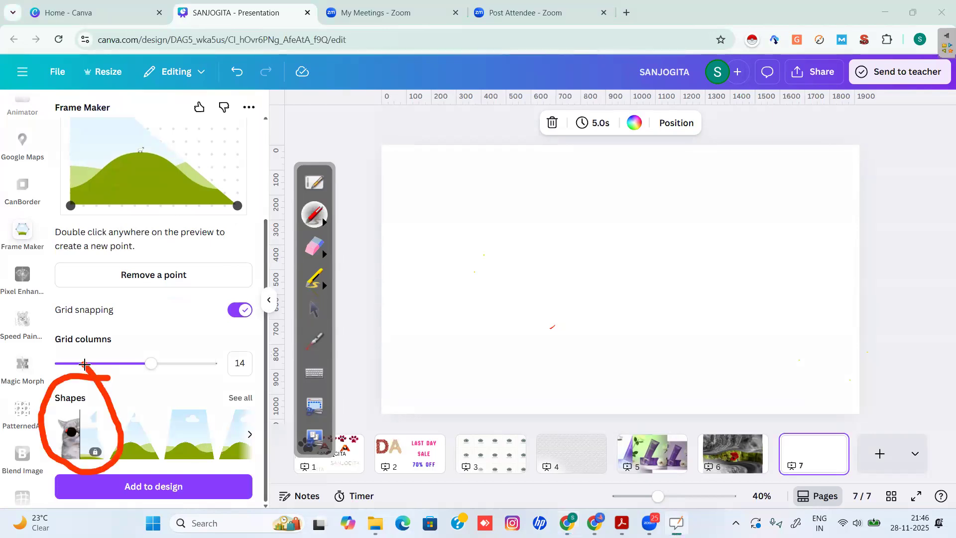
click(314, 309)
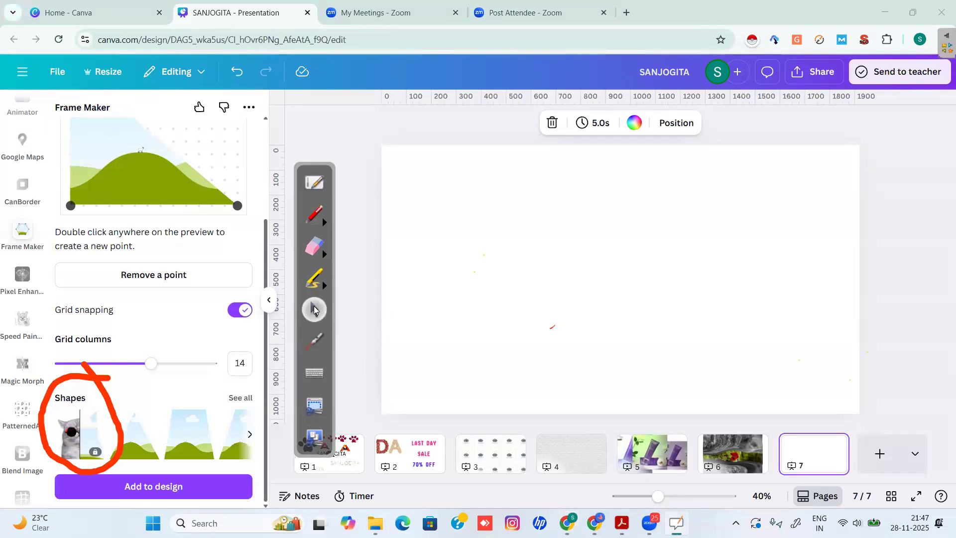
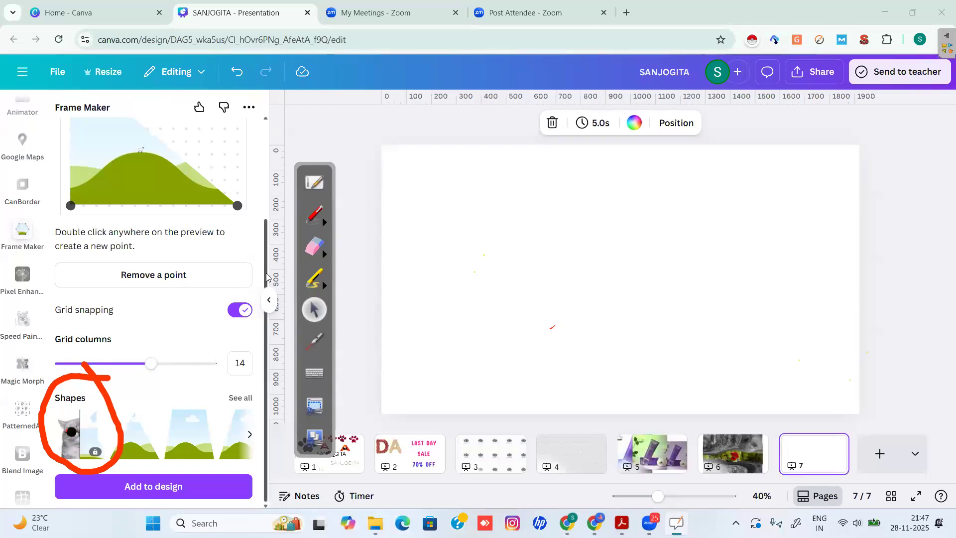
Step: Reshape the frame by adding an upper-right point, pulling the upper-left point inward, and adding another point just above the lower-left one
drag(266, 277, 274, 146)
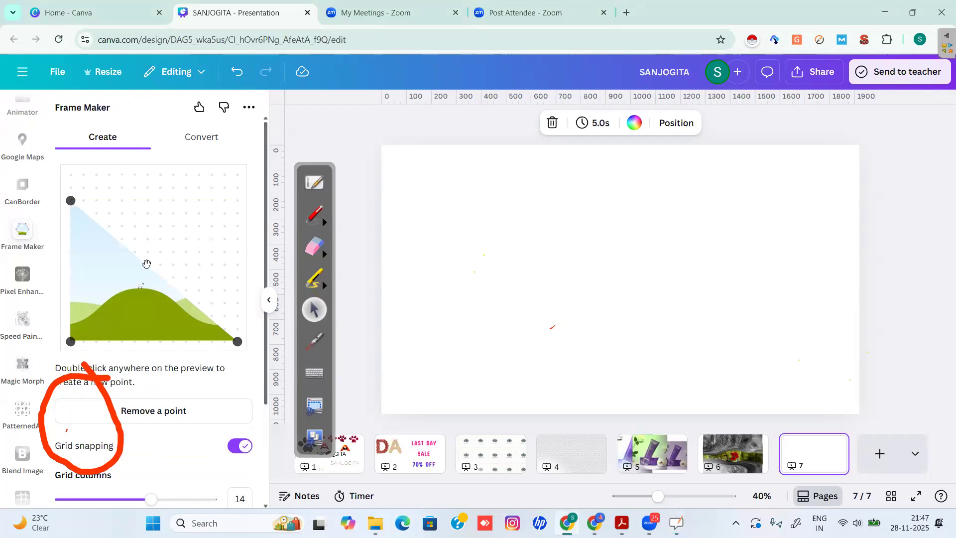
drag(148, 264, 237, 200)
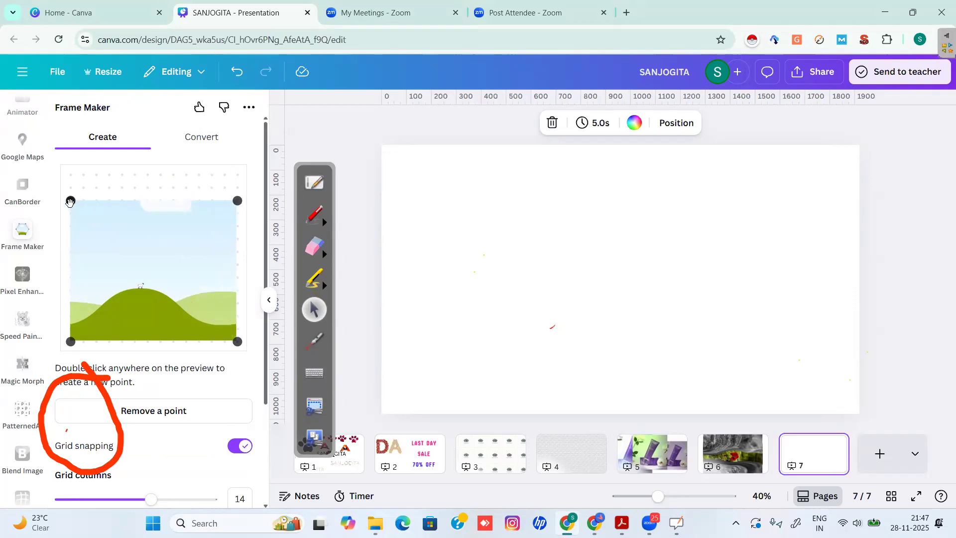
drag(70, 200, 199, 316)
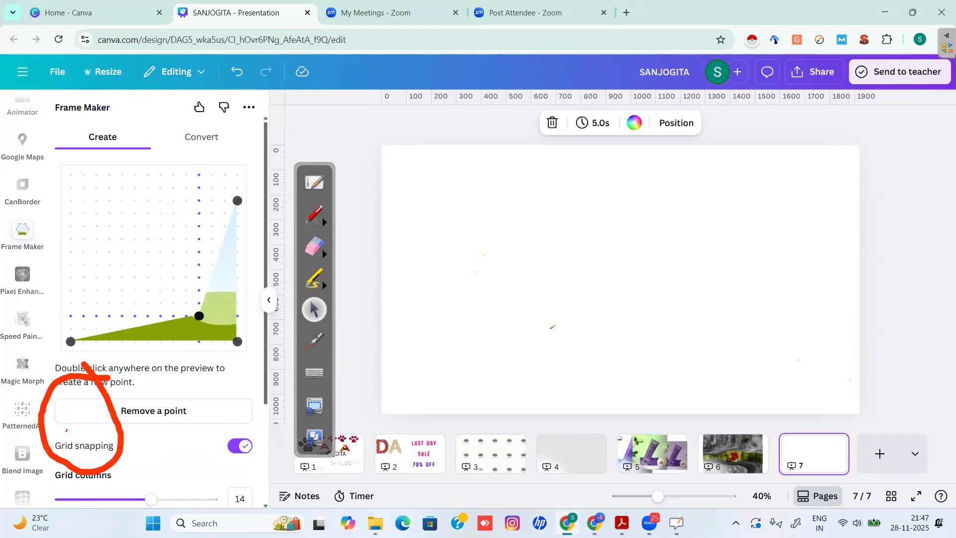
double_click(209, 263)
drag(209, 262, 71, 328)
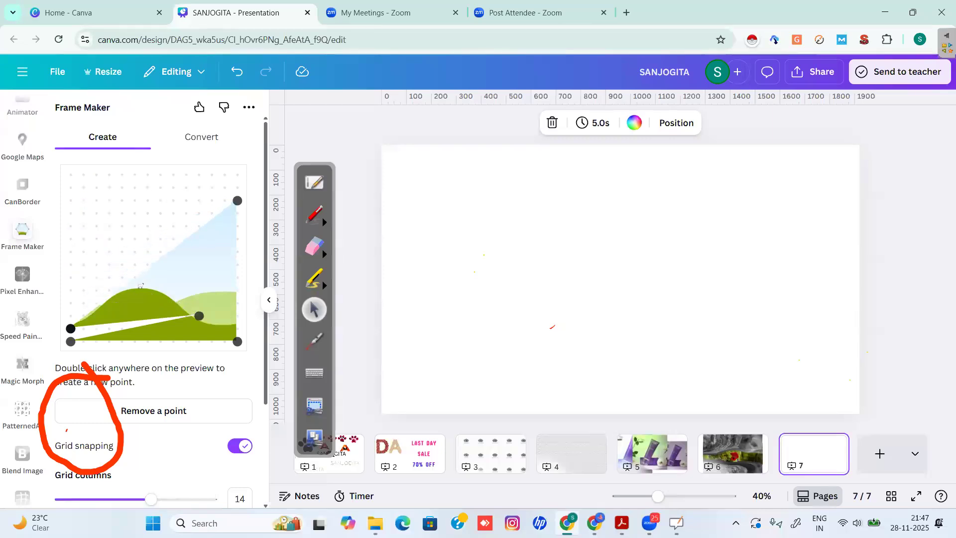
Step: Add four more frame points in a zigzag, alternating between the inner-right column and the grid's left side, each one row higher
double_click(141, 277)
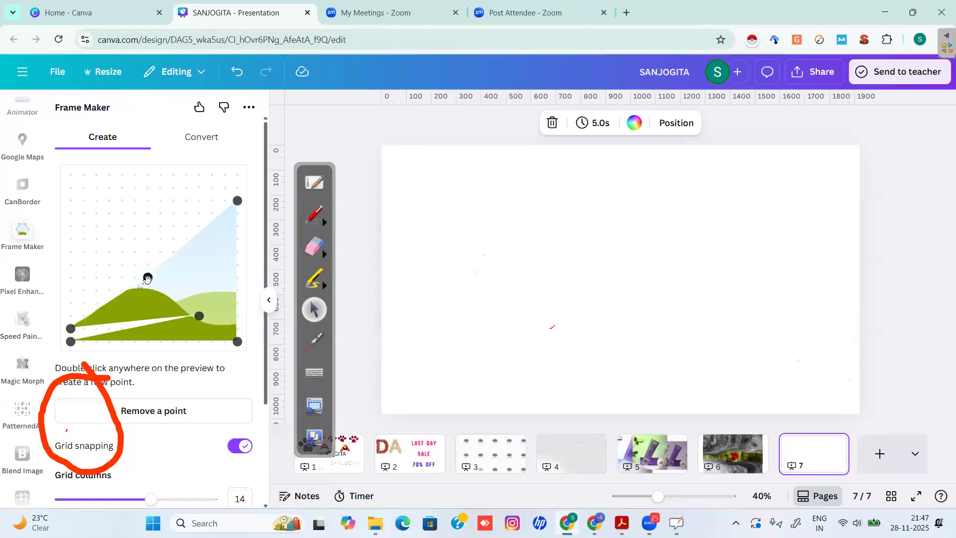
drag(141, 286, 194, 309)
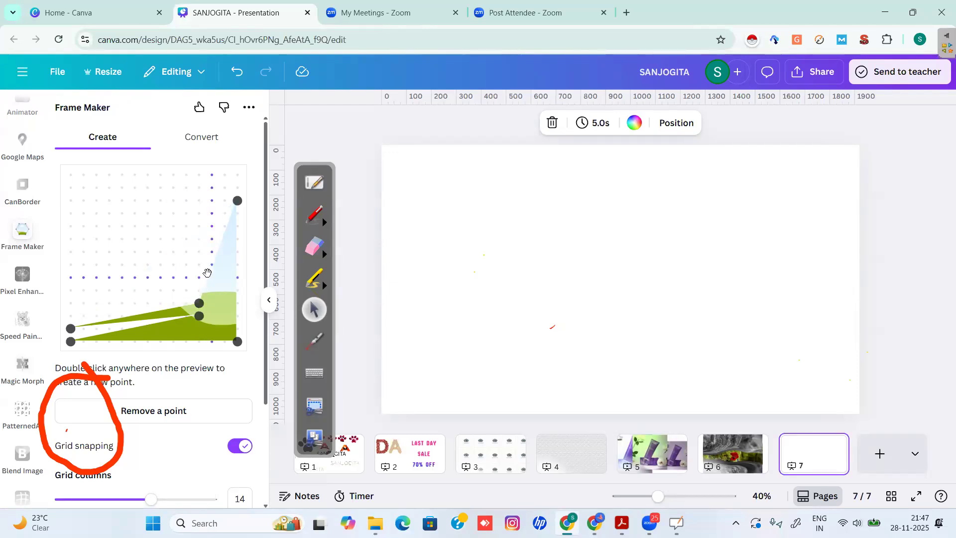
drag(207, 272, 67, 312)
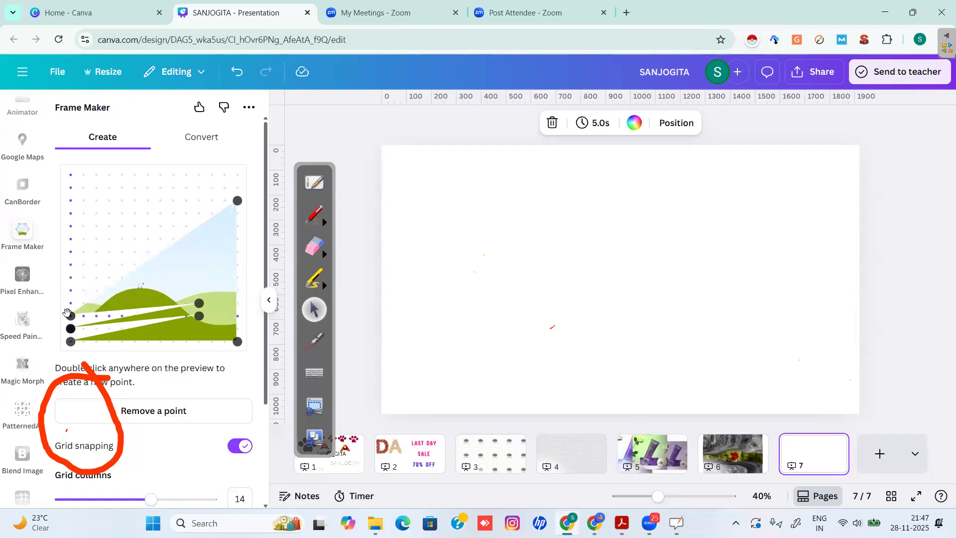
double_click(107, 287)
drag(107, 287, 202, 290)
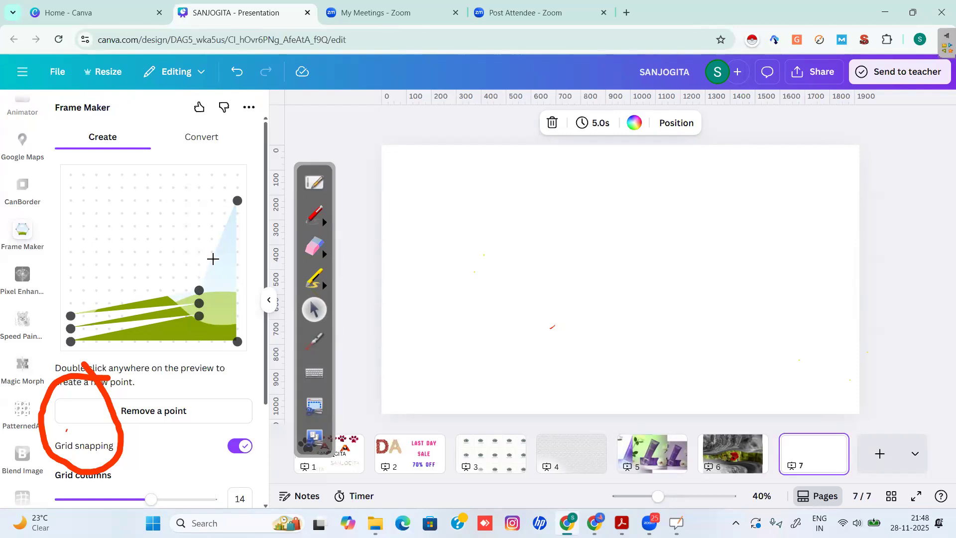
drag(212, 265, 77, 300)
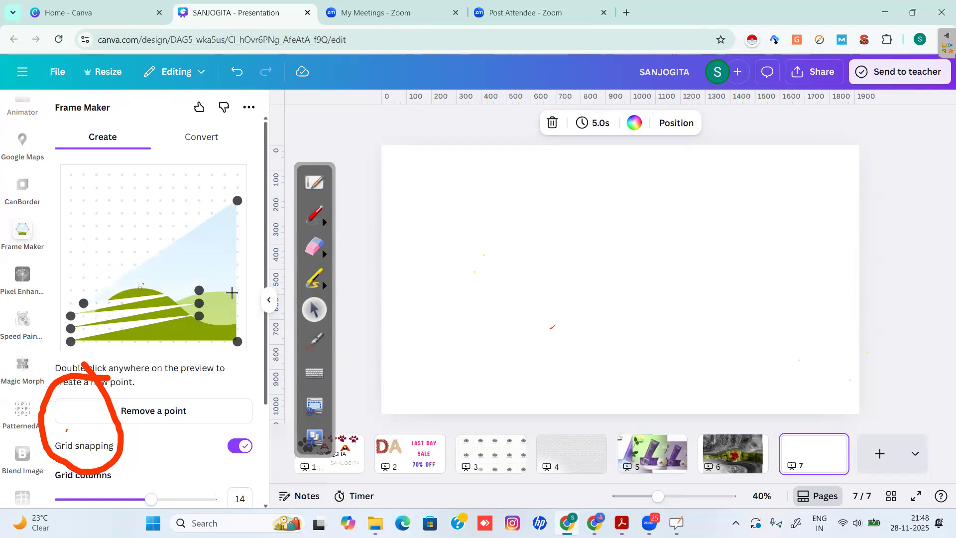
Step: Set the grid columns to 17, add the zigzag frame to page 7, and place it in the page's left part
drag(267, 214, 271, 396)
drag(159, 366, 186, 362)
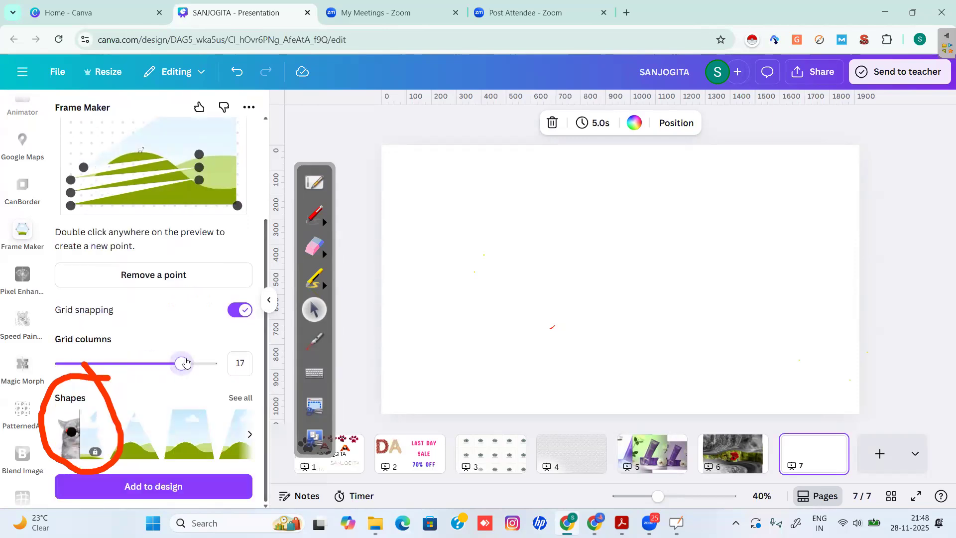
click(144, 487)
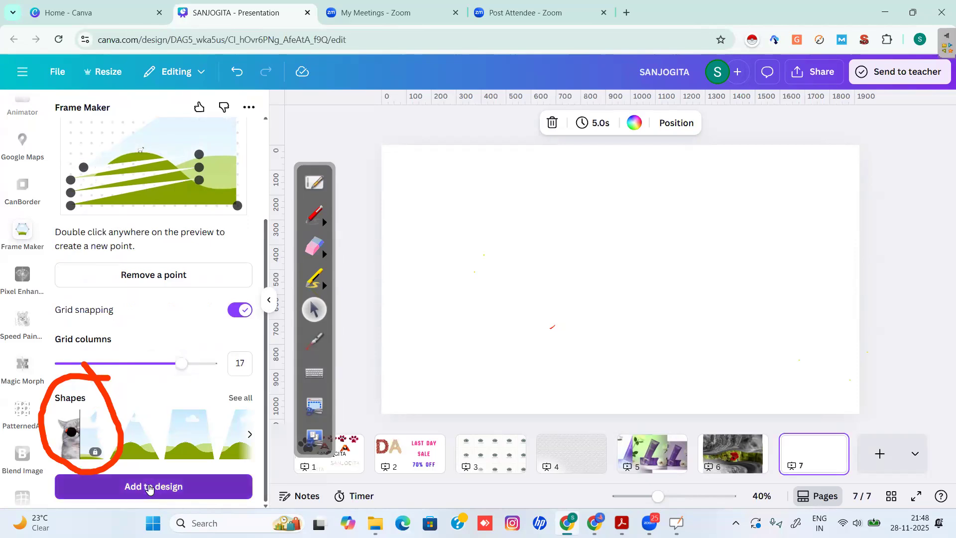
drag(646, 304, 498, 283)
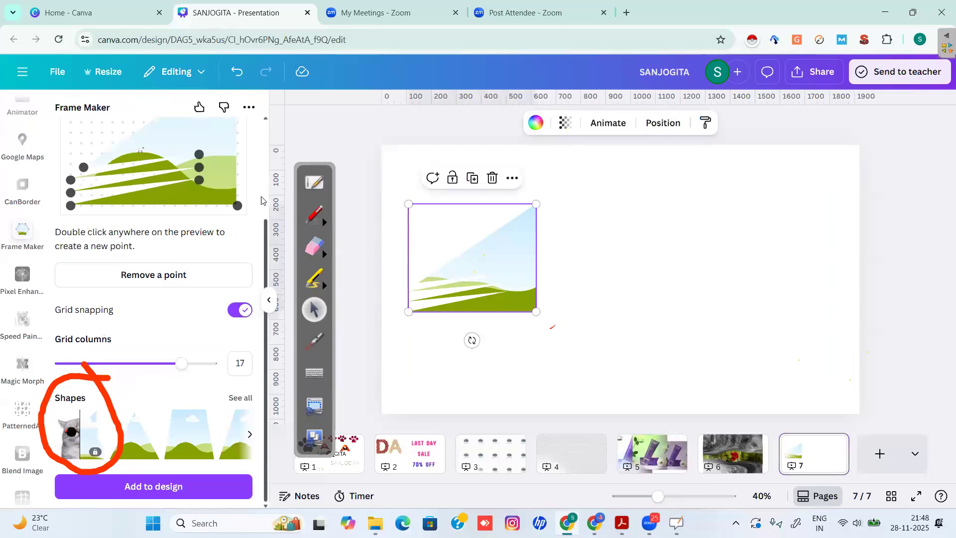
Step: Remove the upper-right, inner-right and upper zigzag points, keeping only the two lower corners and the point just above the lower-left one
scroll(261, 200, up, 3)
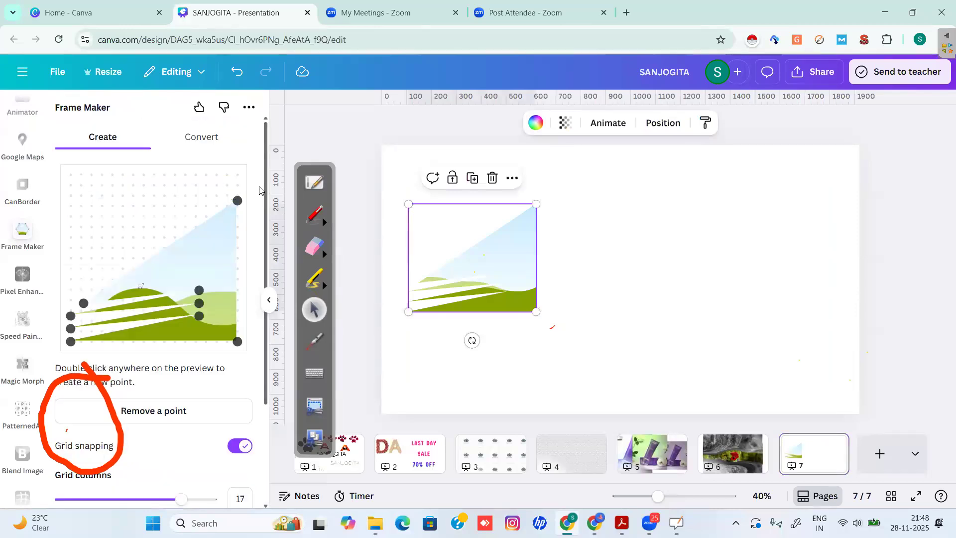
click(167, 412)
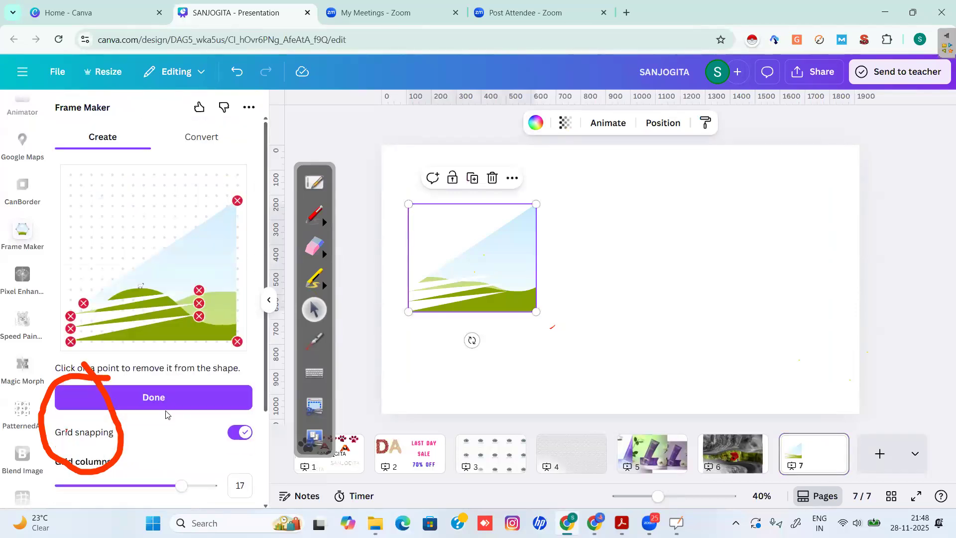
click(236, 202)
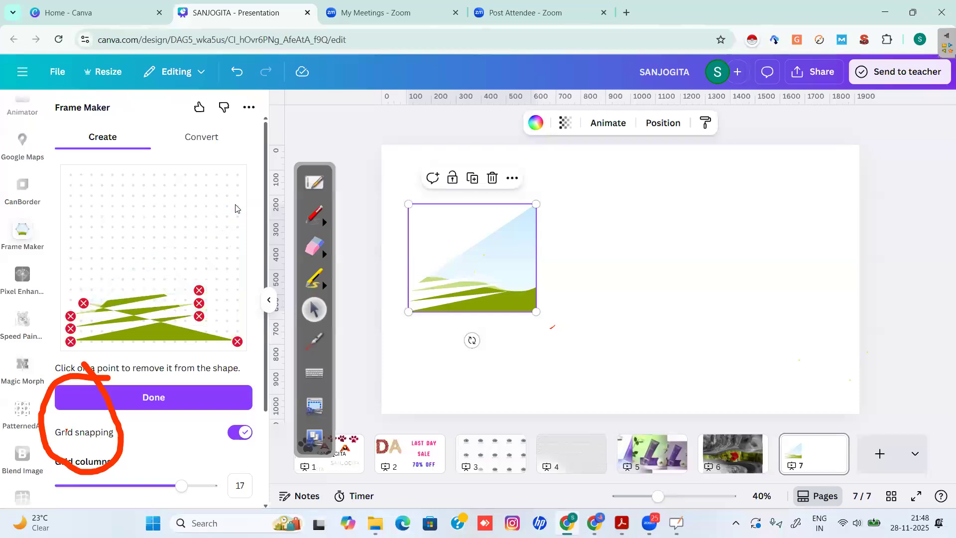
click(70, 316)
click(198, 288)
click(200, 302)
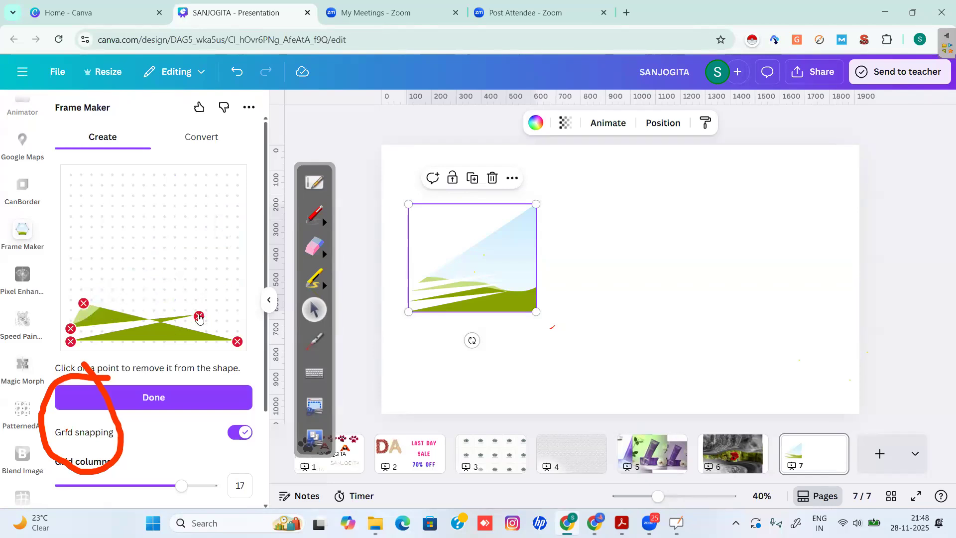
click(199, 315)
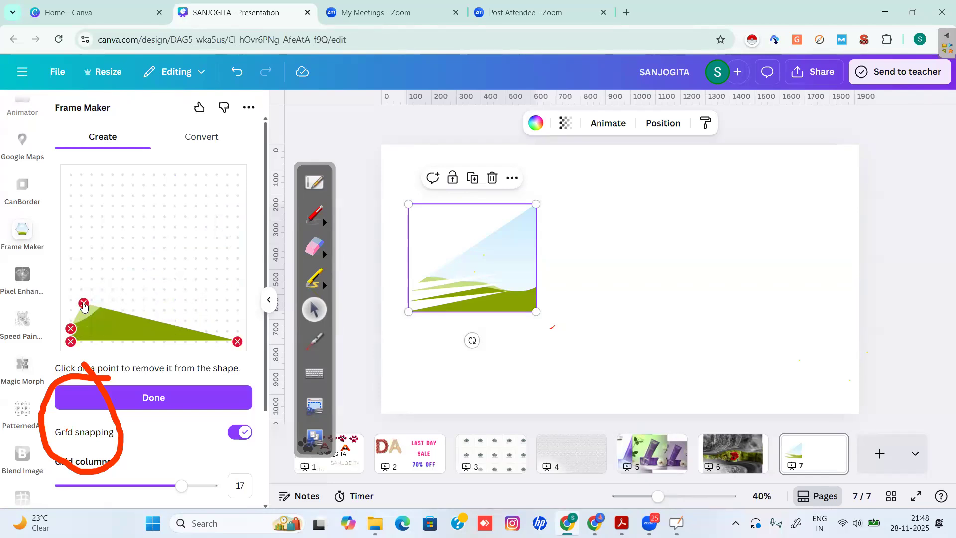
click(84, 304)
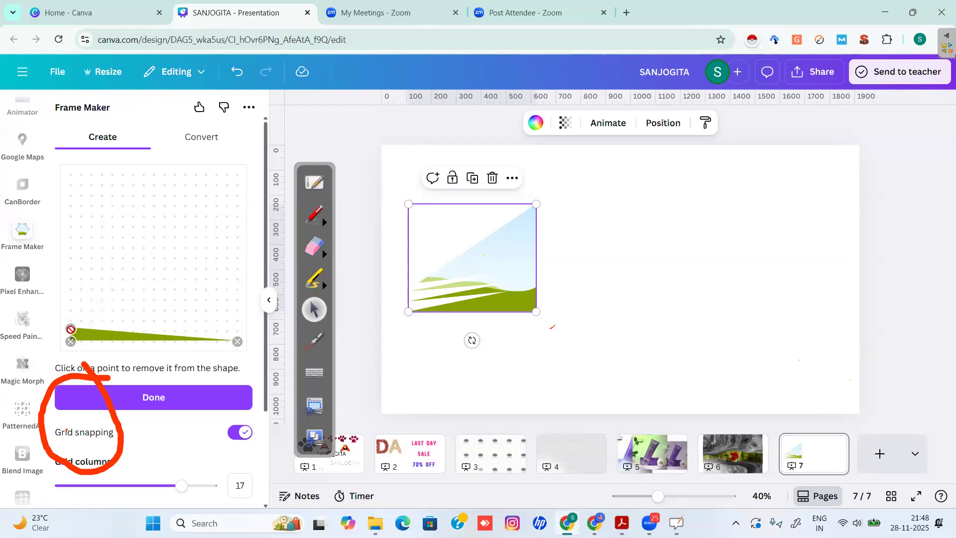
click(144, 398)
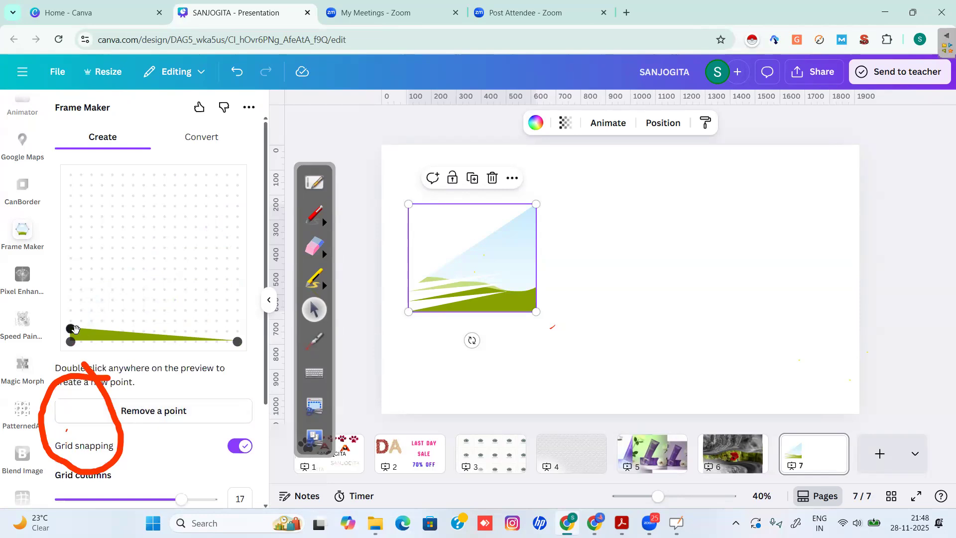
Step: Form a triangle by moving the point above the lower-left corner to the grid's top centre, and look at the Convert options
drag(72, 328, 144, 331)
drag(142, 154, 143, 154)
click(201, 136)
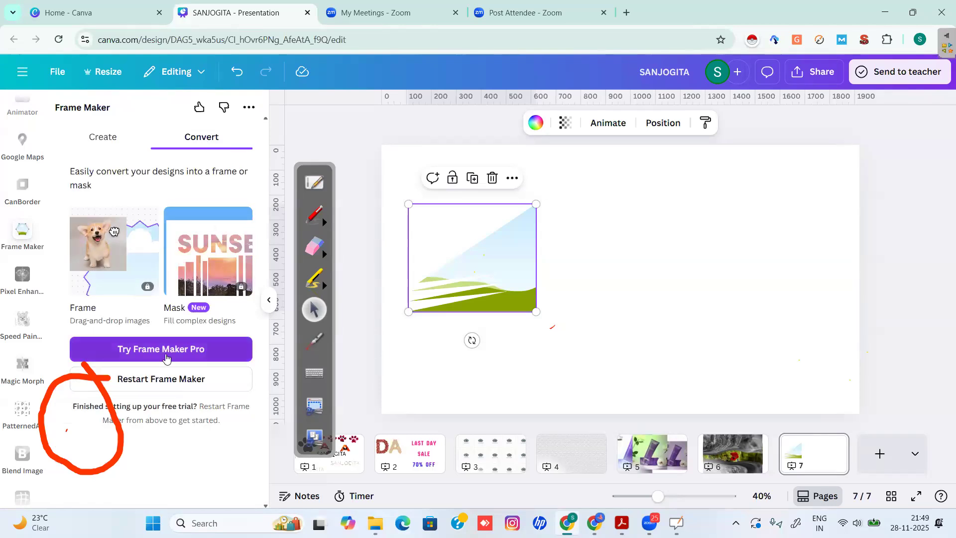
click(98, 140)
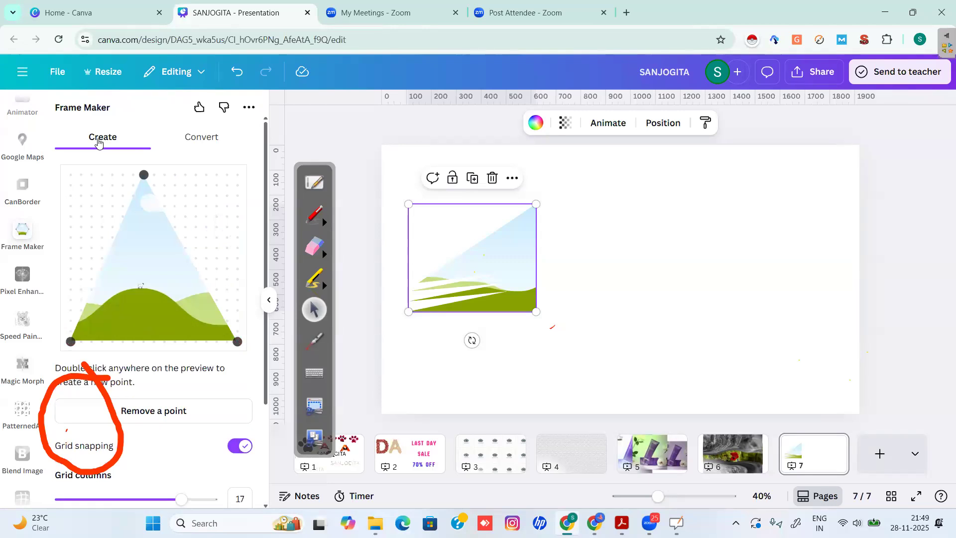
Step: Try to enhance the Downloads photo of the woman in the black short-sleeved dress with the Pixel Enhancer app
click(23, 276)
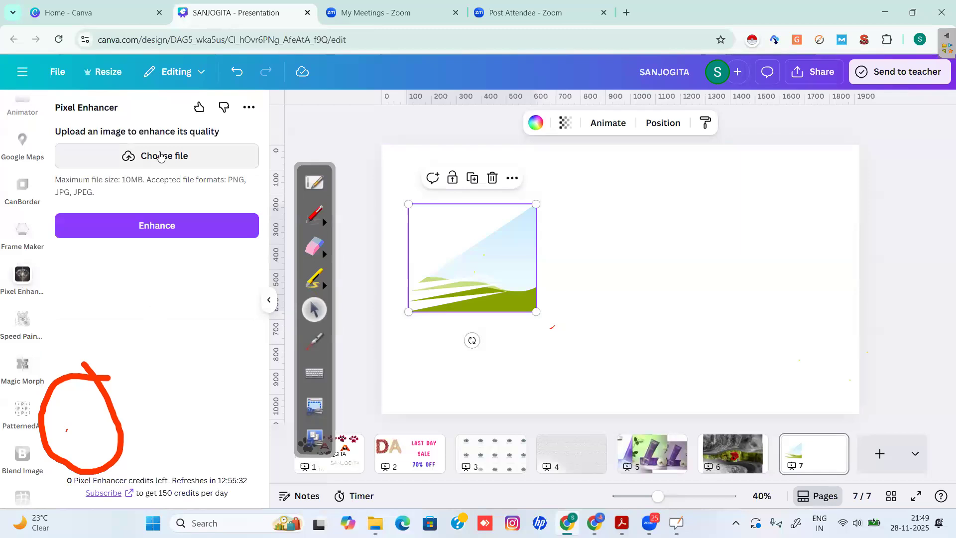
click(160, 156)
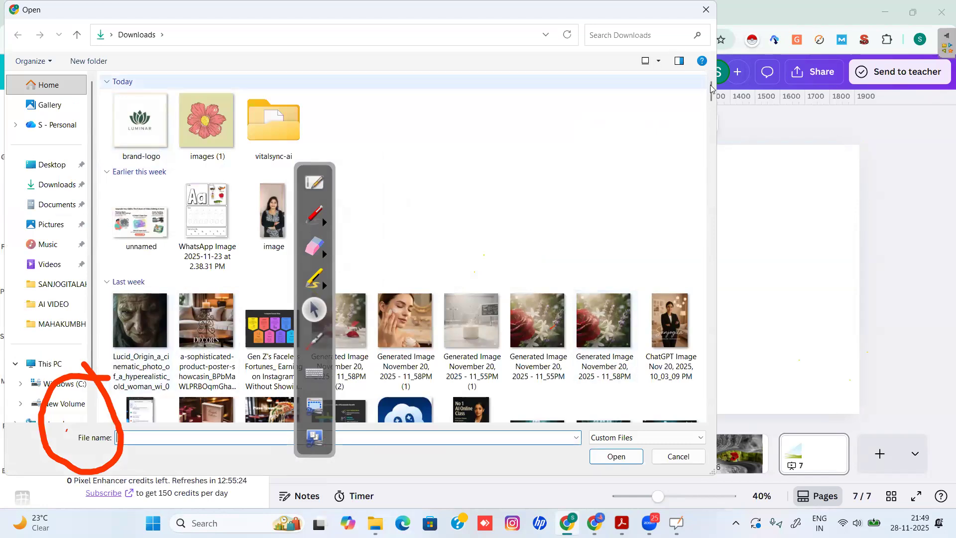
drag(711, 97, 713, 107)
scroll(714, 110, down, 6)
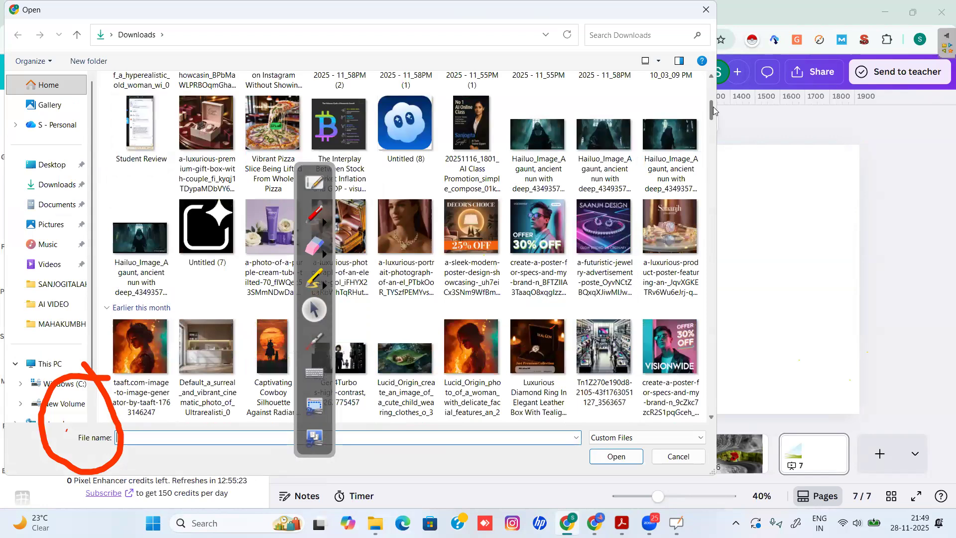
scroll(715, 143, down, 3)
scroll(714, 144, down, 5)
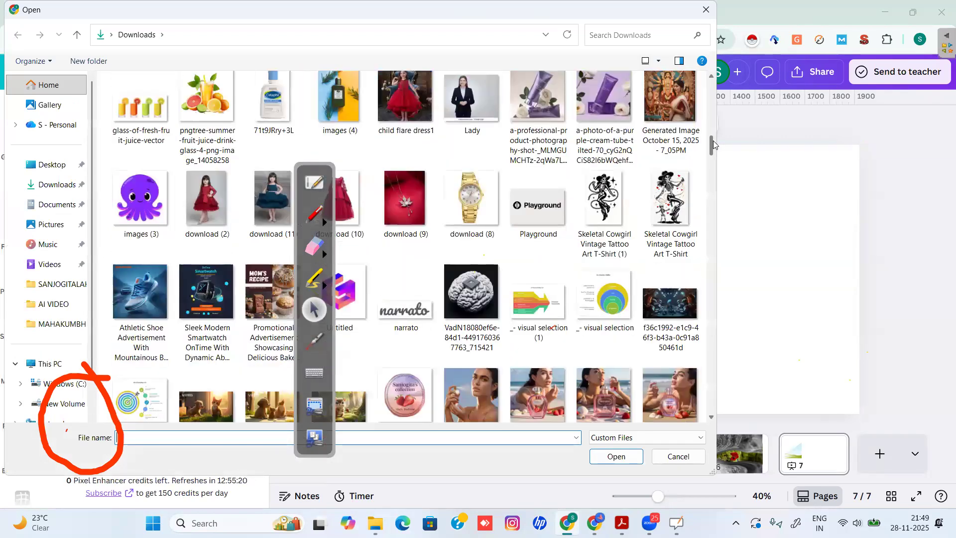
scroll(714, 150, down, 3)
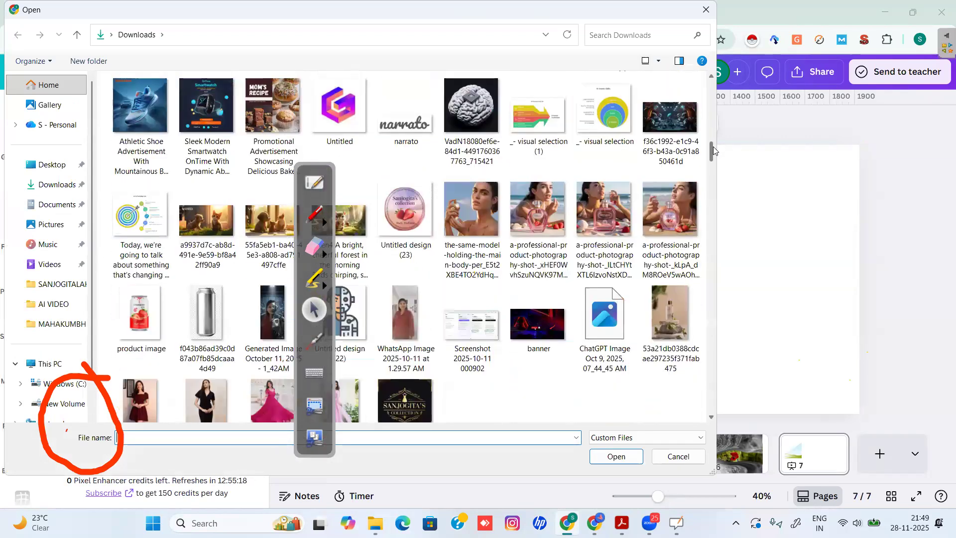
scroll(717, 159, down, 5)
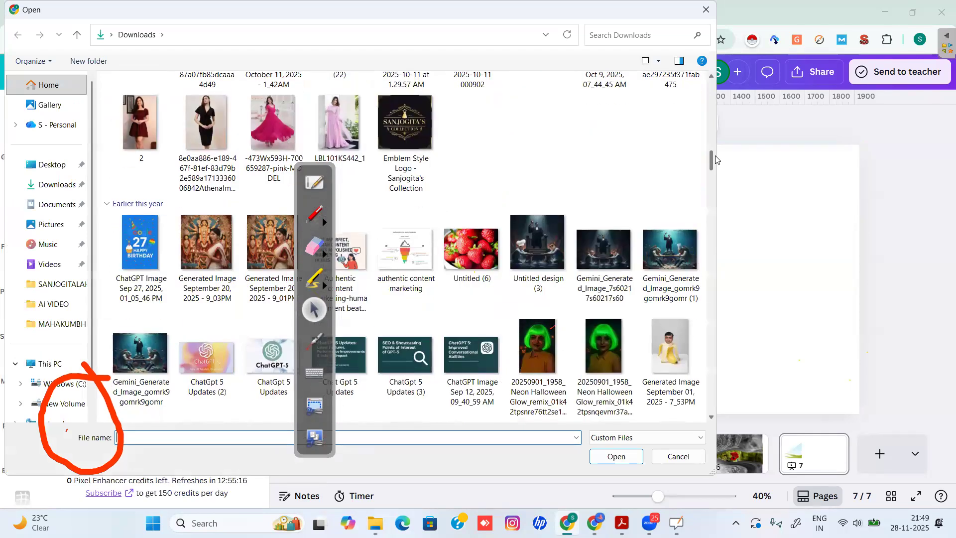
scroll(717, 161, down, 1)
scroll(135, 362, up, 5)
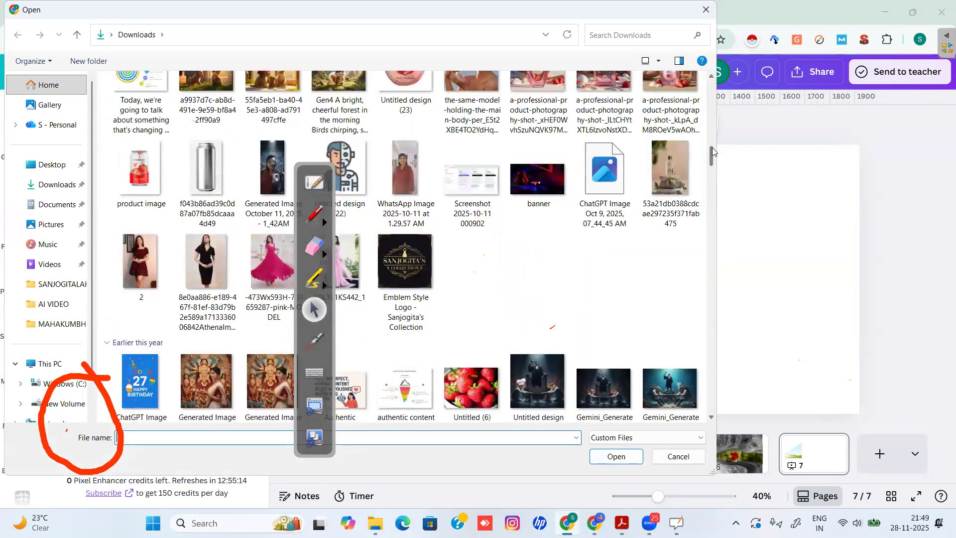
click(206, 376)
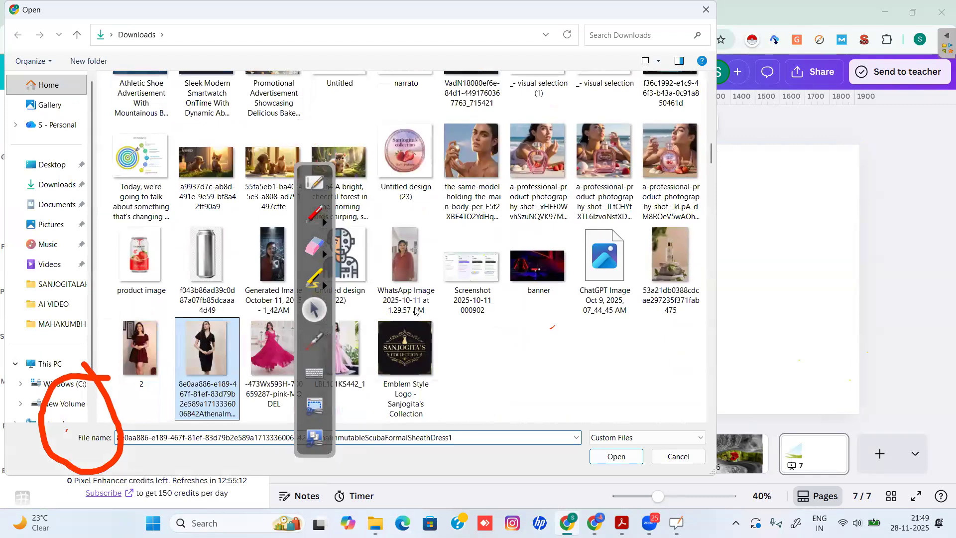
click(617, 456)
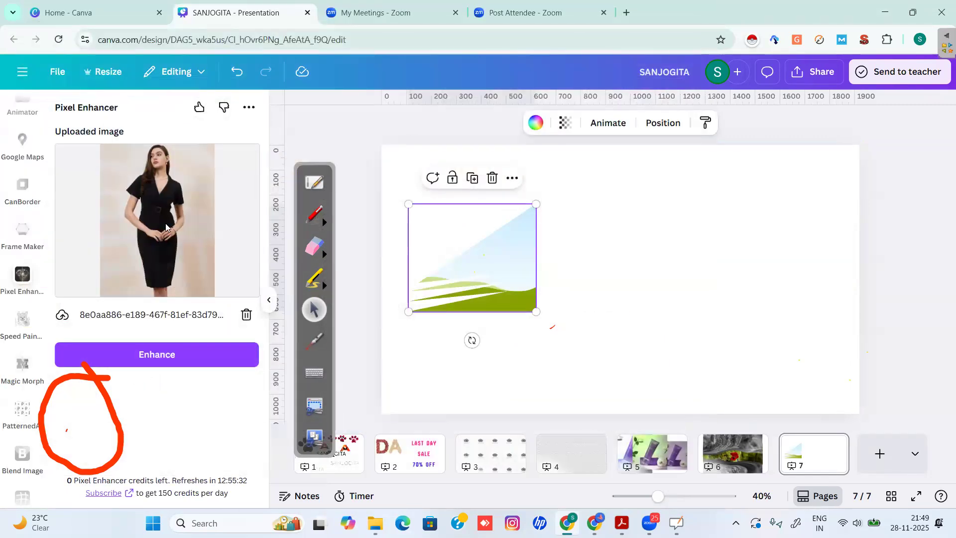
click(164, 358)
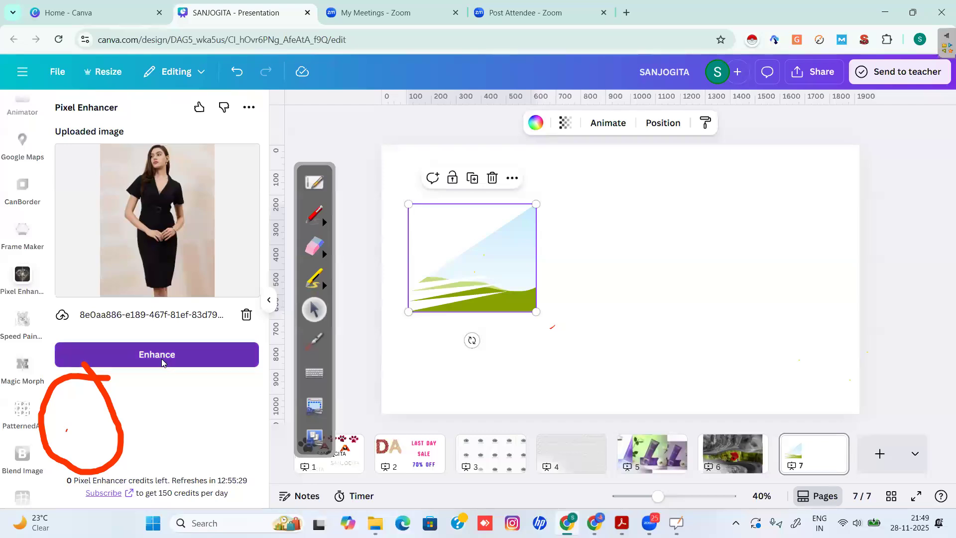
Step: Erase the red circle annotation and return to the pointer
click(312, 247)
mouse_move(86, 473)
mouse_down()
mouse_move(129, 455)
mouse_move(118, 459)
mouse_move(97, 377)
mouse_move(36, 388)
mouse_move(33, 521)
mouse_move(382, 234)
mouse_up()
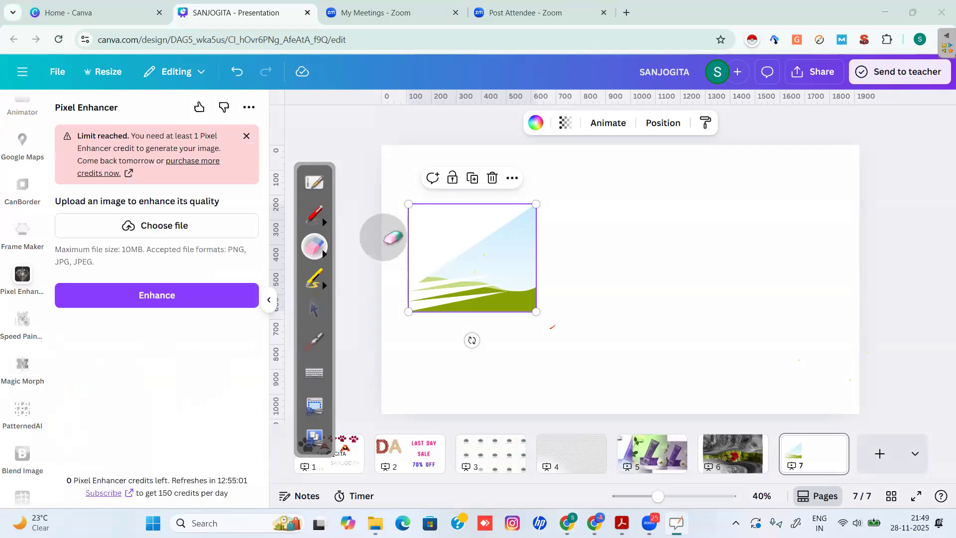
click(317, 311)
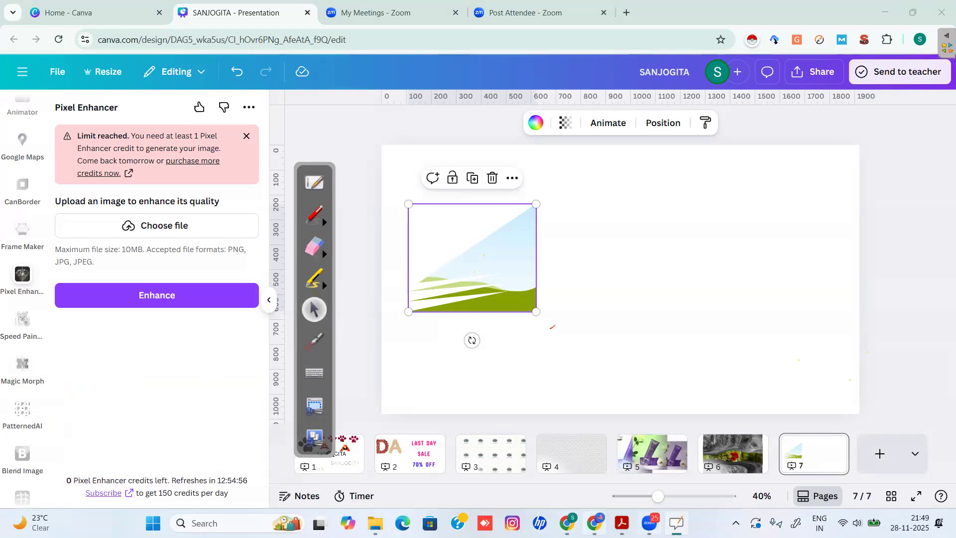
Step: Switch to the other account's untitled presentation, find the Pixel Enhancer app and open it there
click(595, 523)
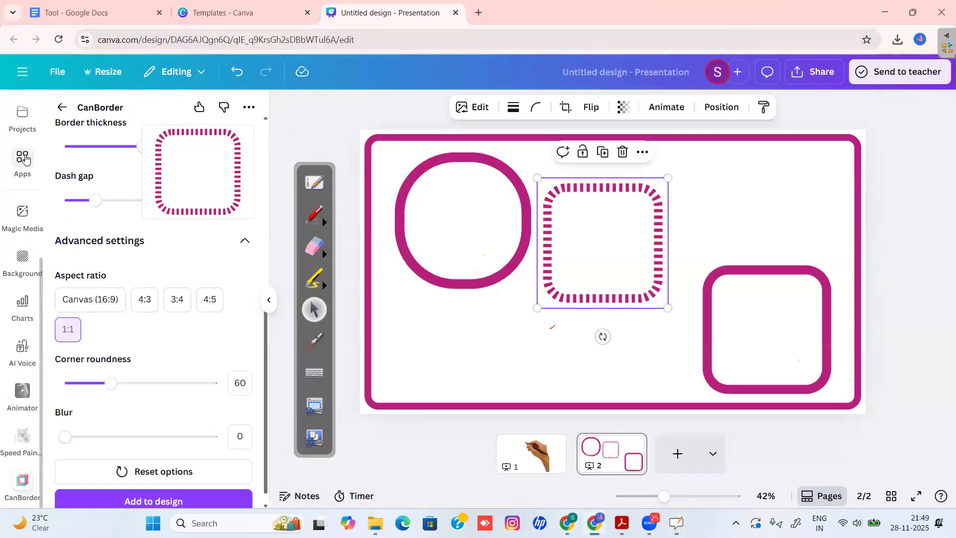
click(25, 159)
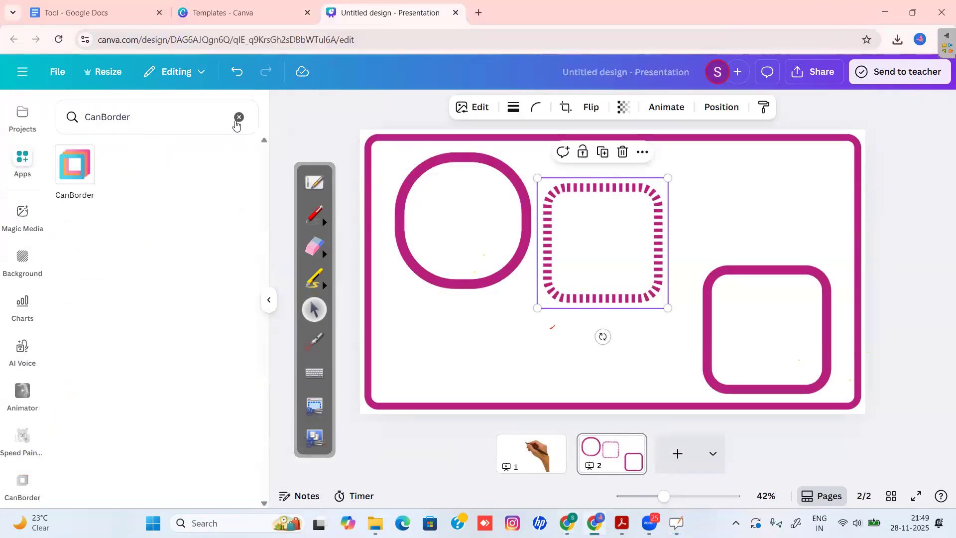
click(236, 122)
text(p)
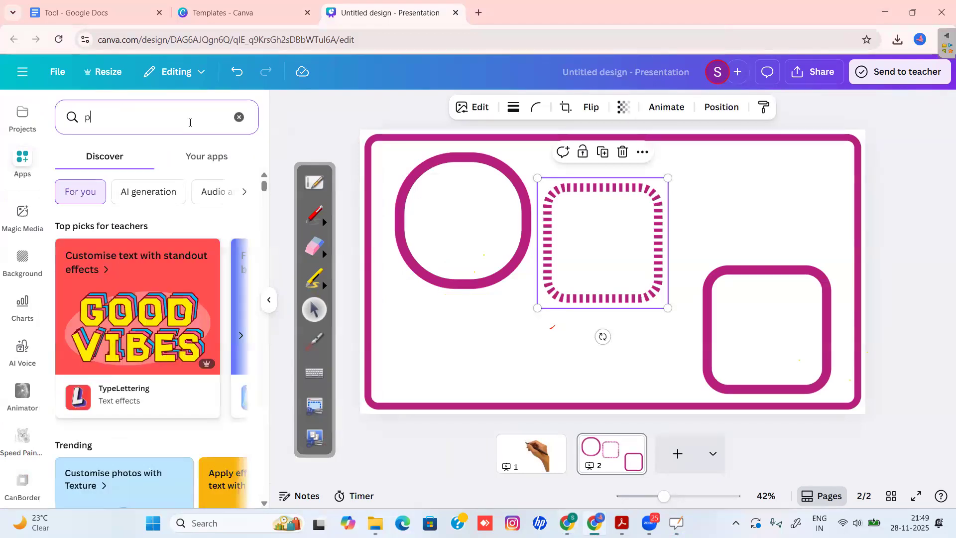
text(ixel)
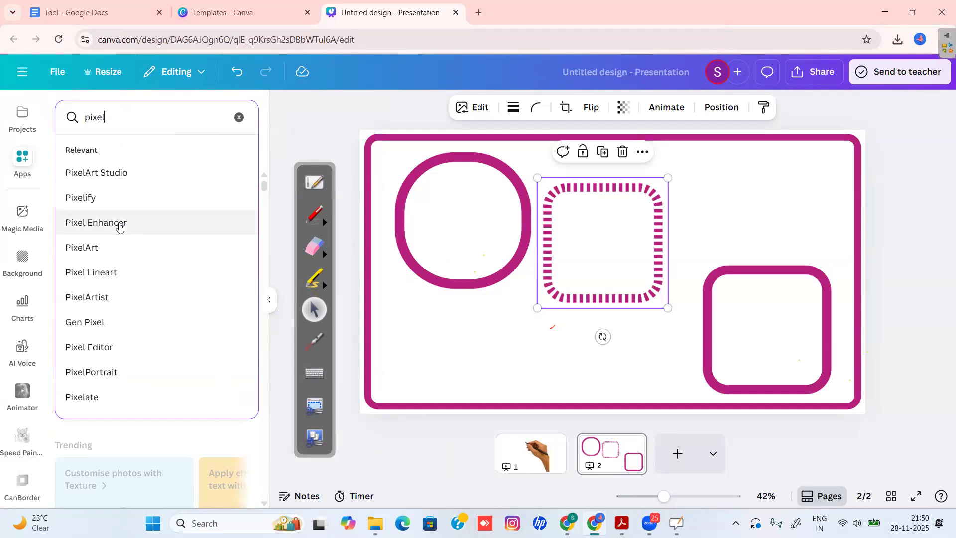
click(120, 224)
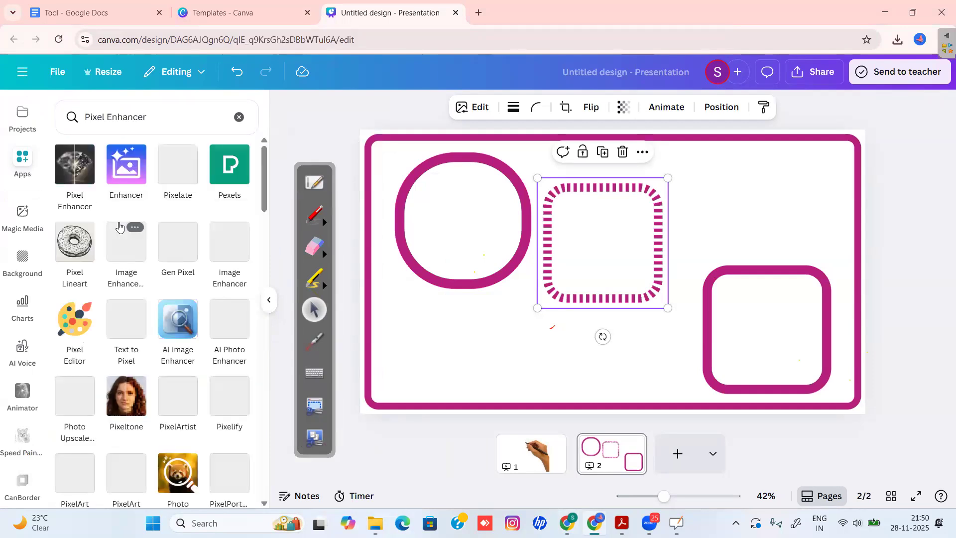
click(74, 172)
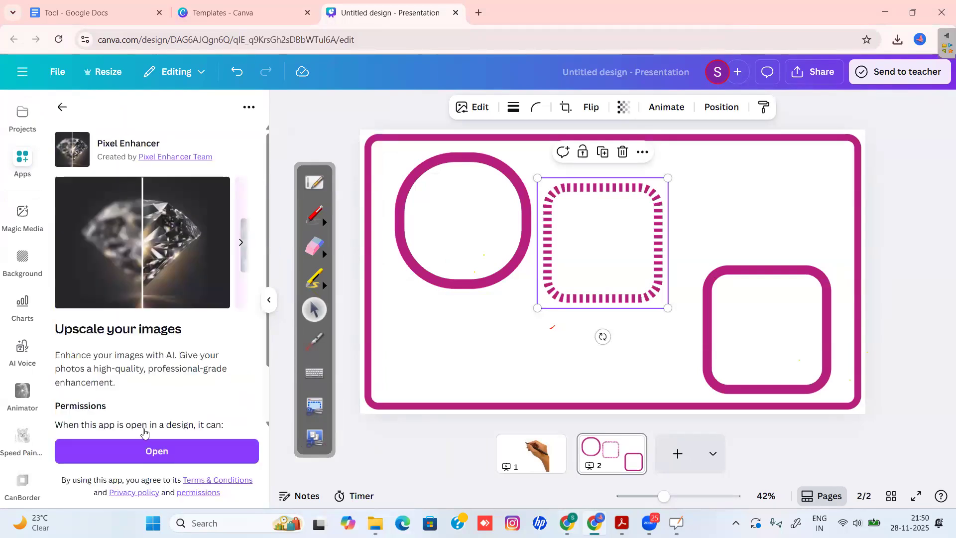
click(164, 454)
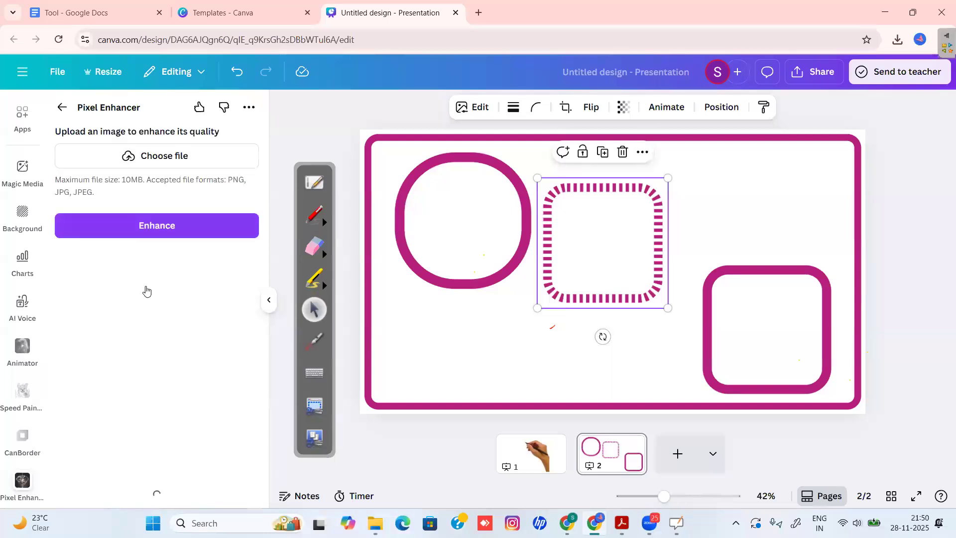
Step: Upload the Downloads photo of the woman in the black short-sleeved dress to Pixel Enhancer and start enhancing it
click(170, 156)
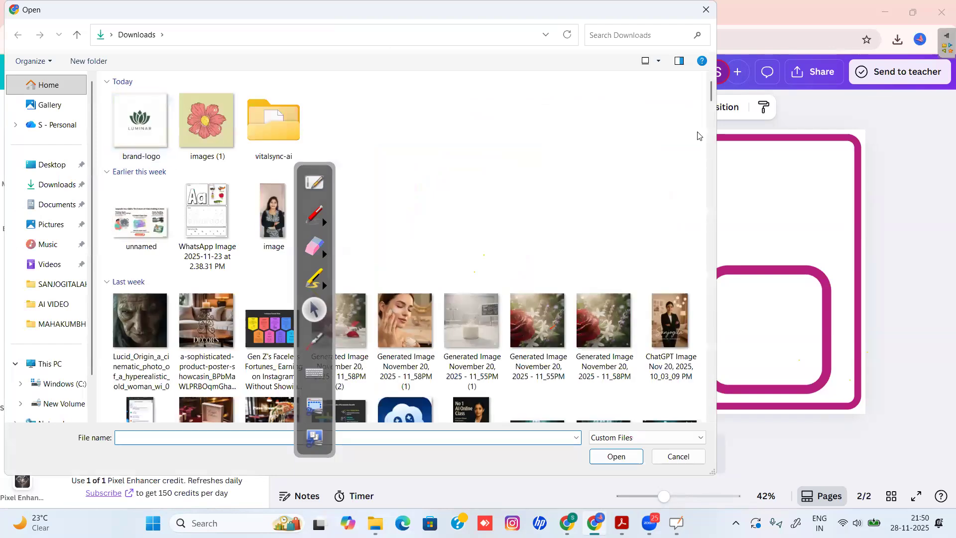
click(203, 138)
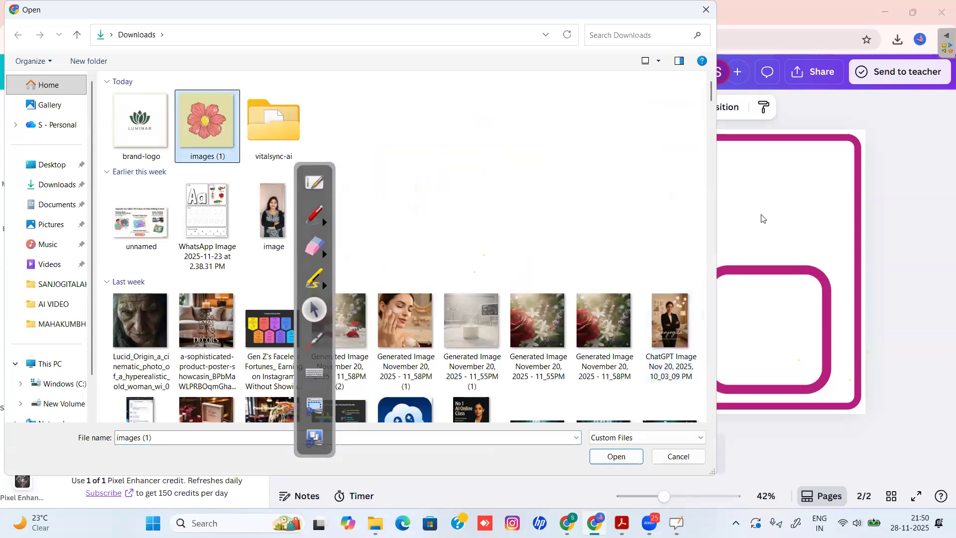
drag(711, 89, 713, 152)
scroll(712, 132, up, 1)
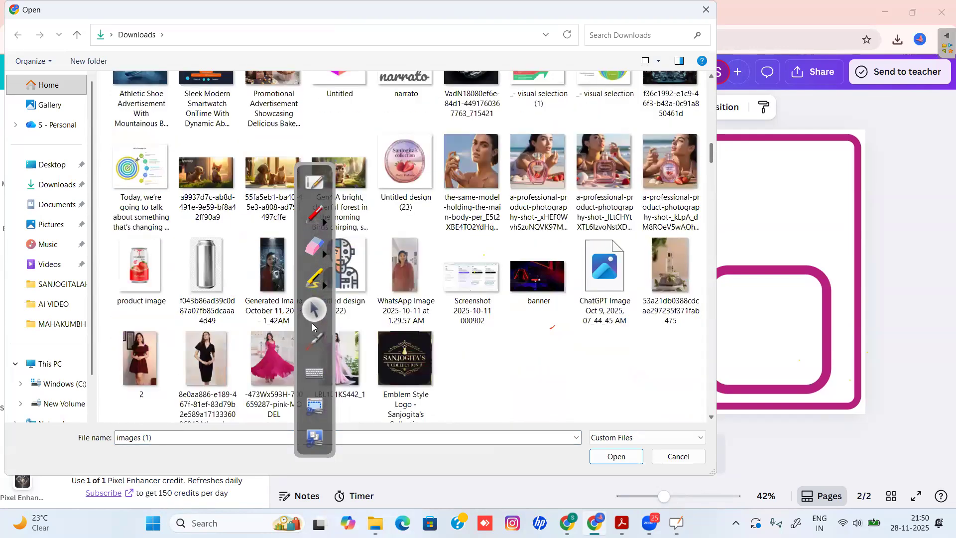
click(213, 356)
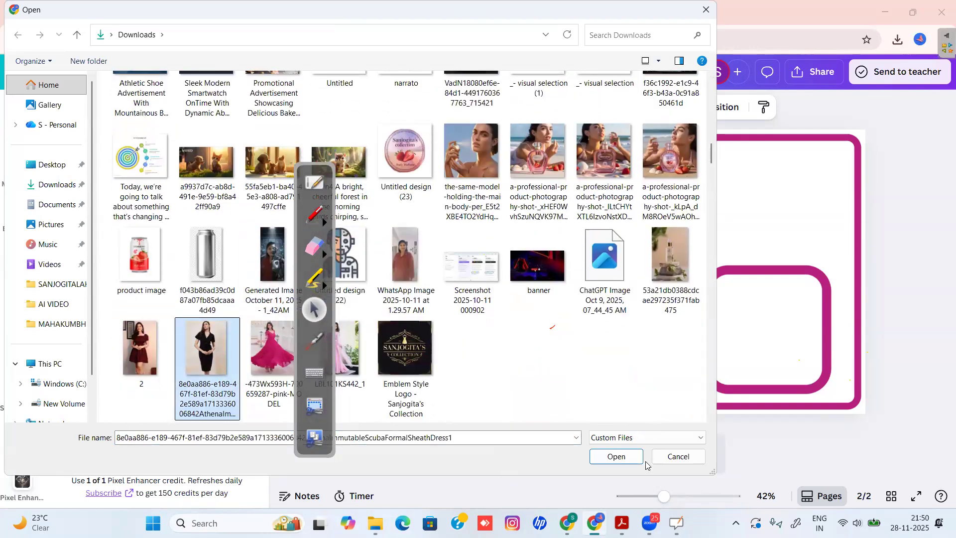
click(618, 457)
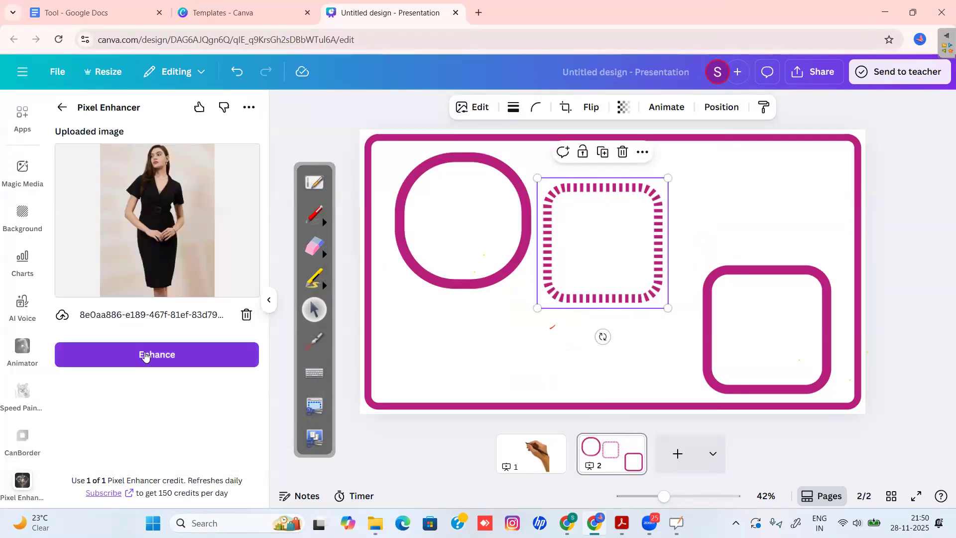
click(145, 355)
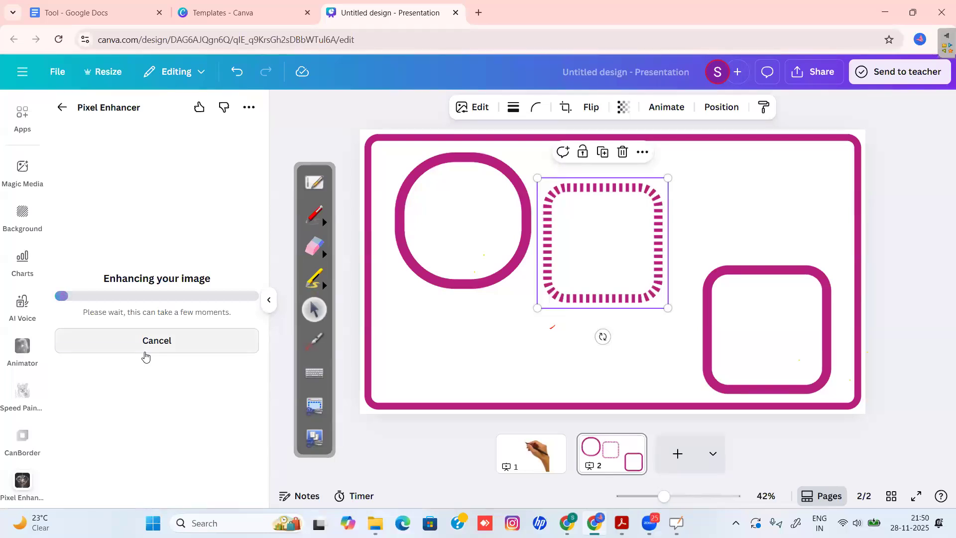
Step: Review the app list in the Tool document, moving the annotation toolbar off it and highlighting Blend Image, Animator and Motion text in turn
click(82, 22)
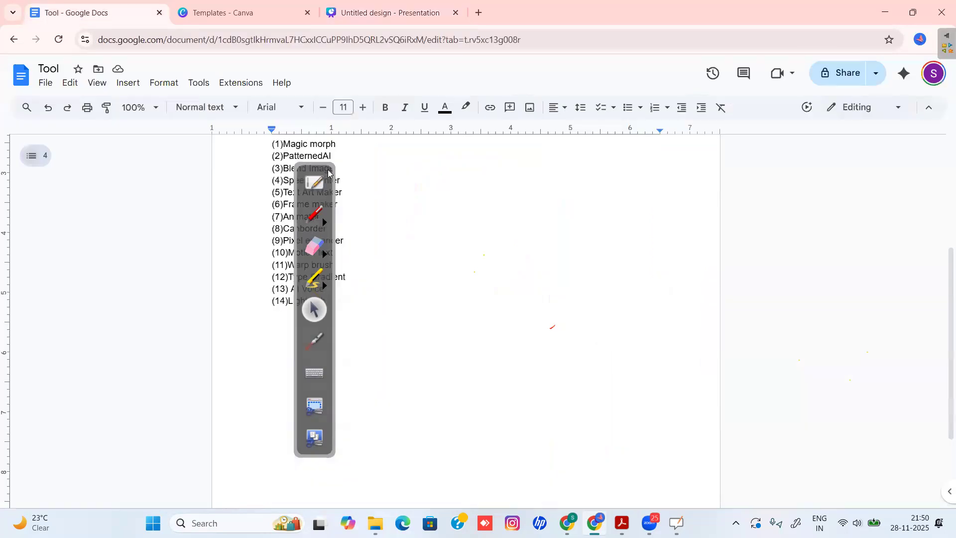
drag(334, 178, 444, 177)
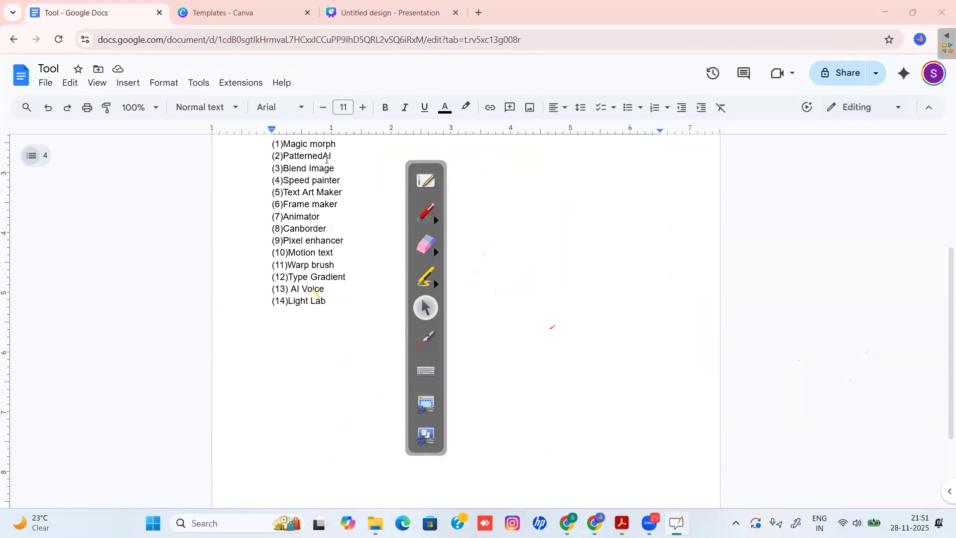
drag(339, 164, 283, 166)
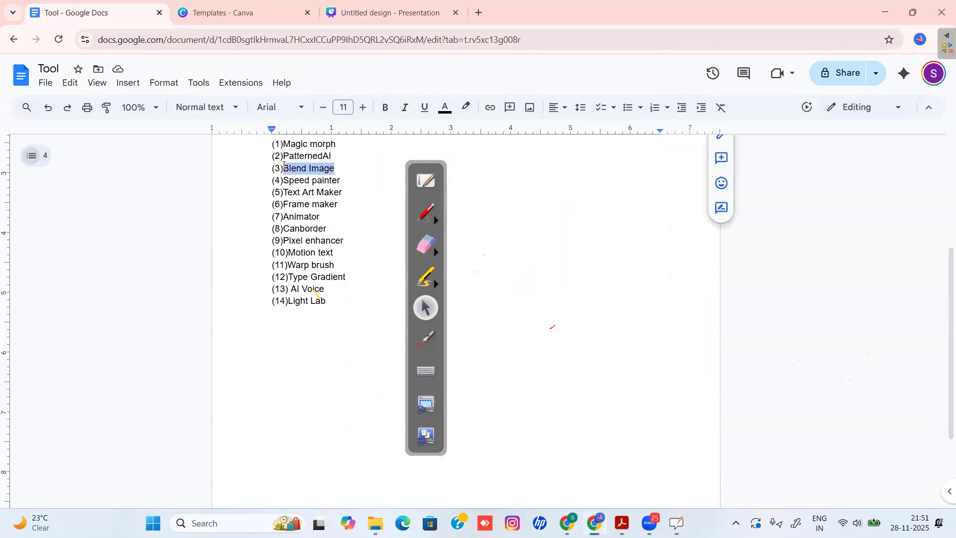
drag(320, 219, 284, 215)
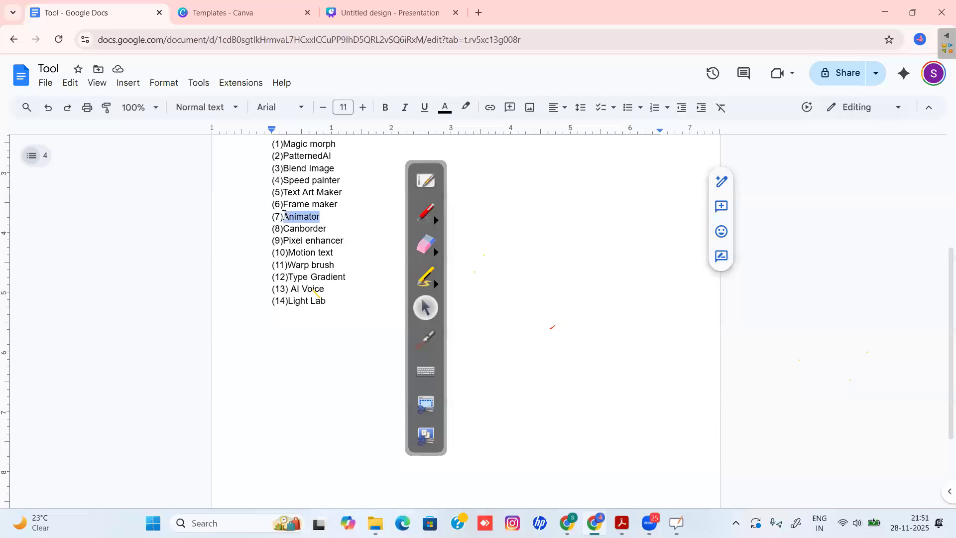
drag(334, 255, 287, 253)
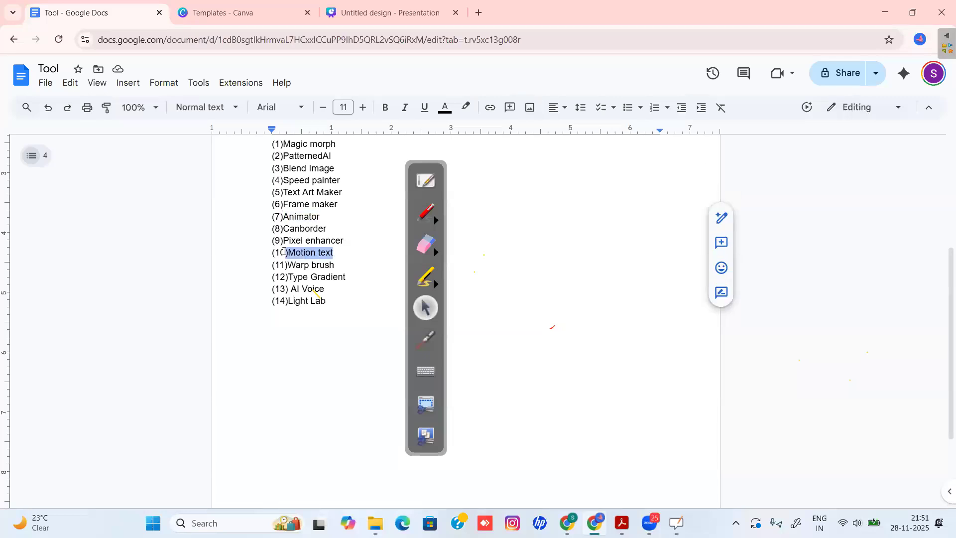
Step: Back in the untitled presentation, compare the enhanced photo with the original, add it to page 2, then enlarge and reposition it over the borders
click(341, 24)
drag(150, 220, 239, 240)
click(155, 328)
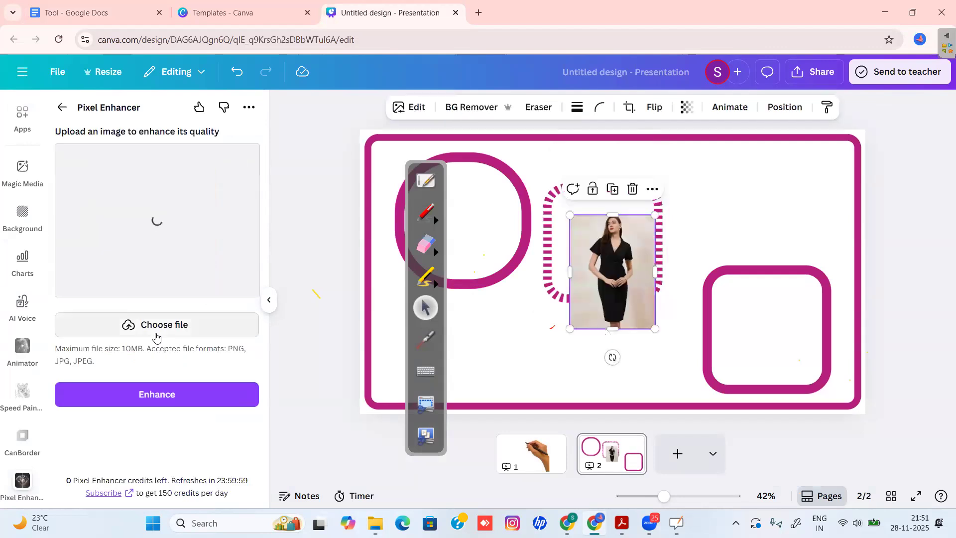
drag(569, 215, 495, 175)
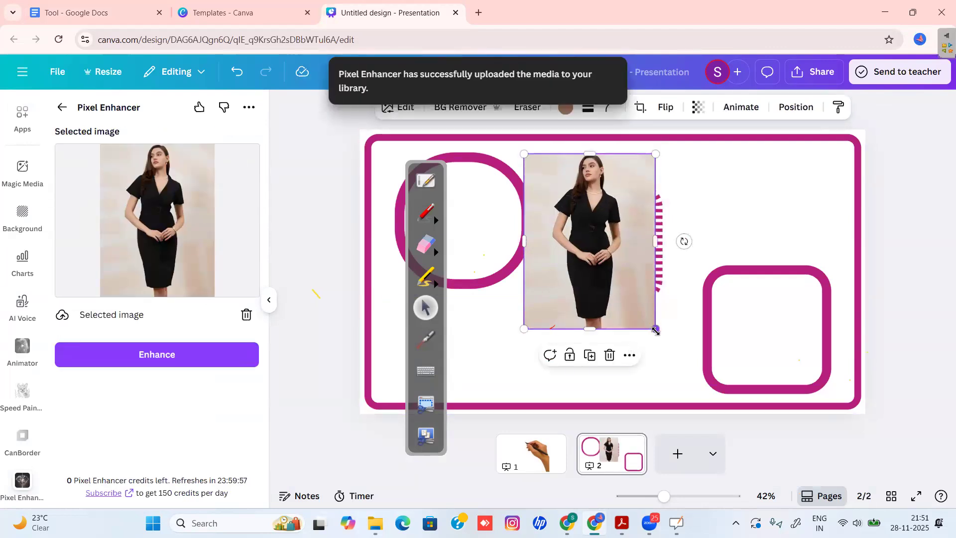
drag(655, 329, 793, 428)
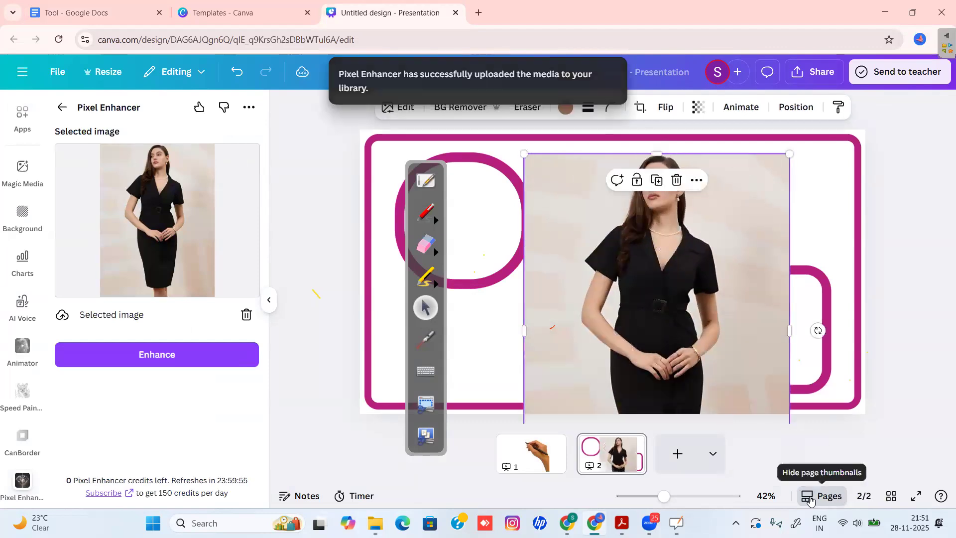
drag(740, 364, 725, 390)
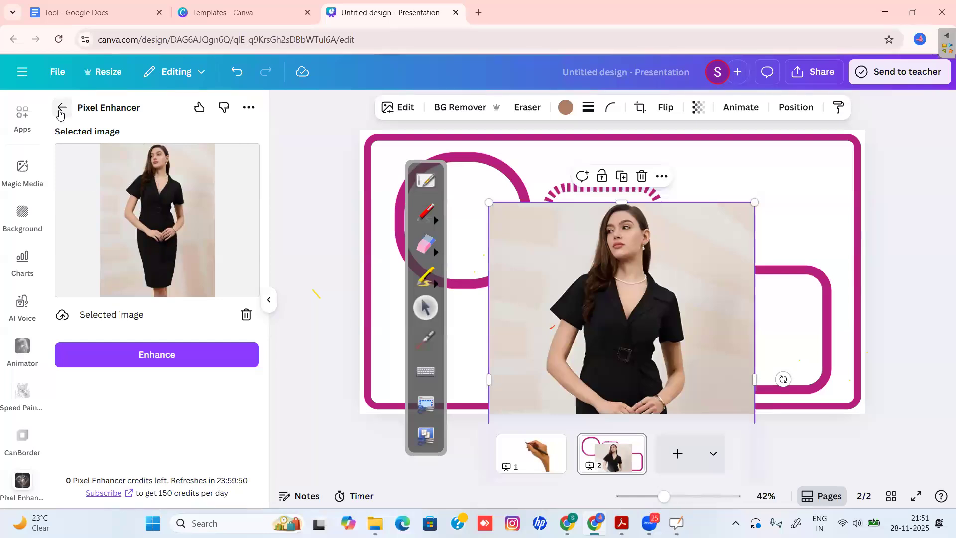
Step: Search the Canva apps for MotionText, add a blank third page and open the app
click(59, 110)
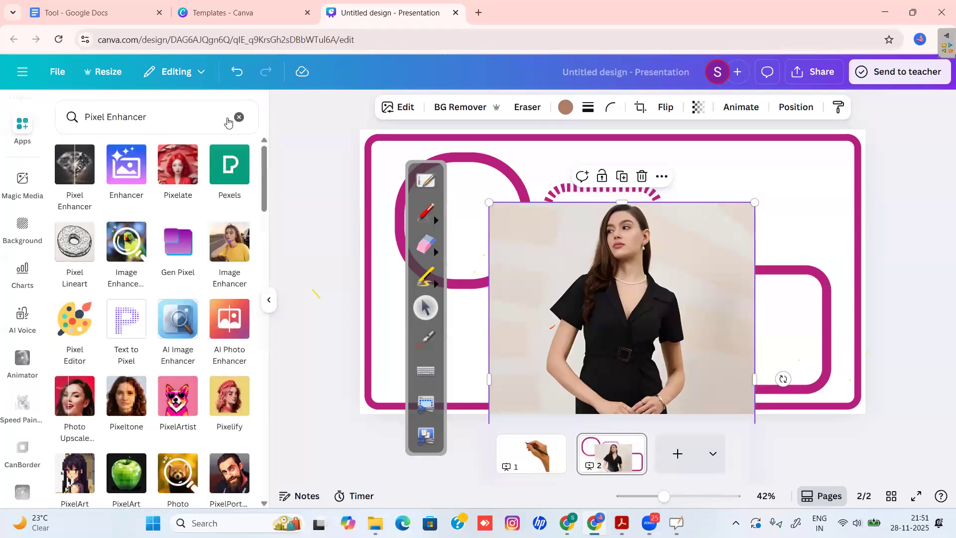
click(238, 118)
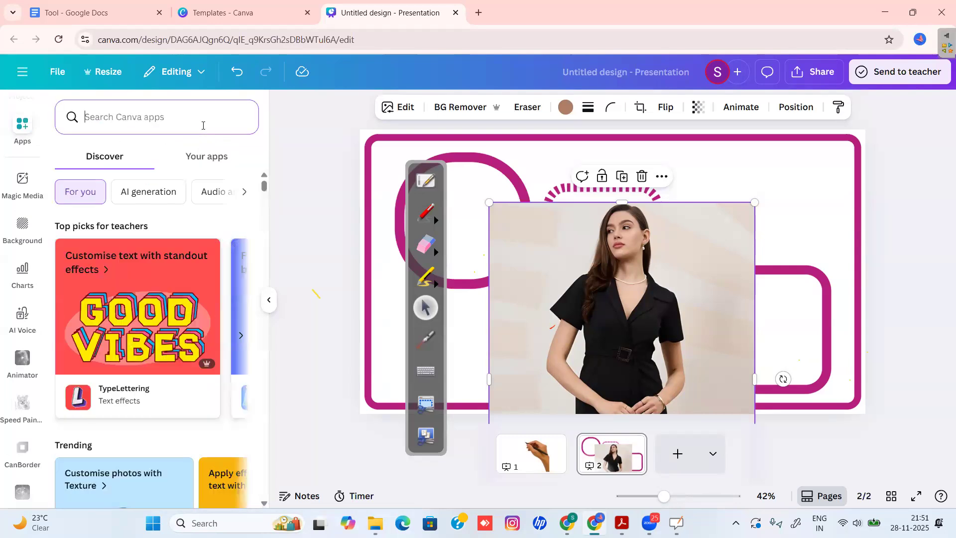
text(motion)
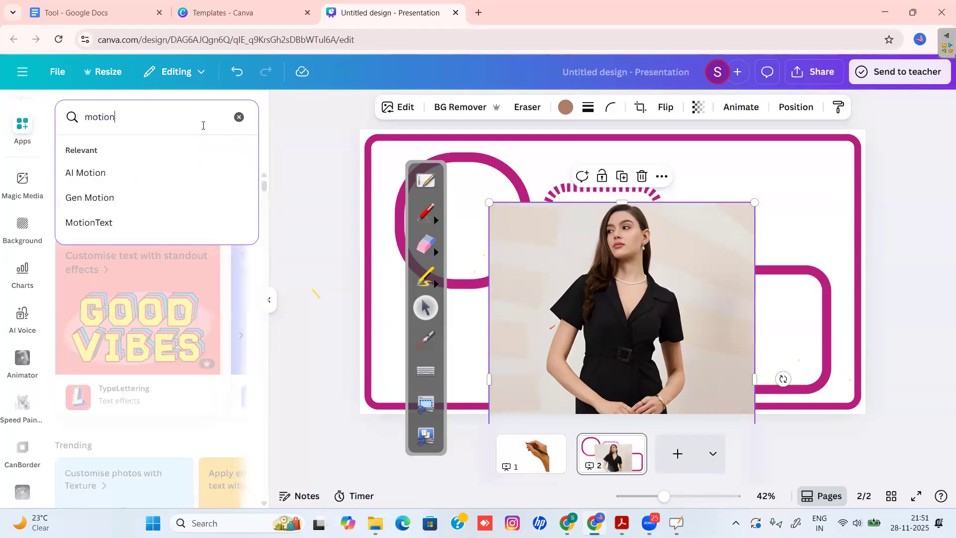
click(114, 222)
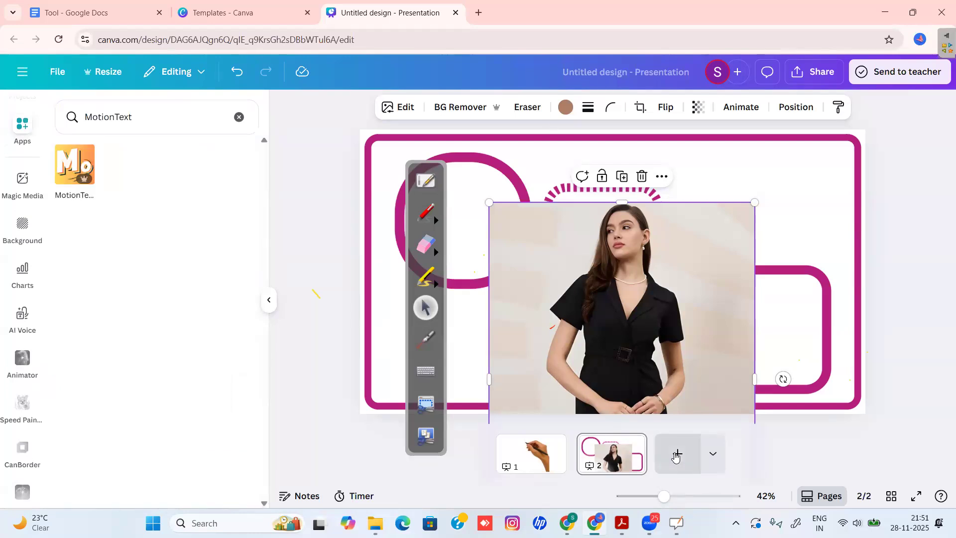
click(677, 453)
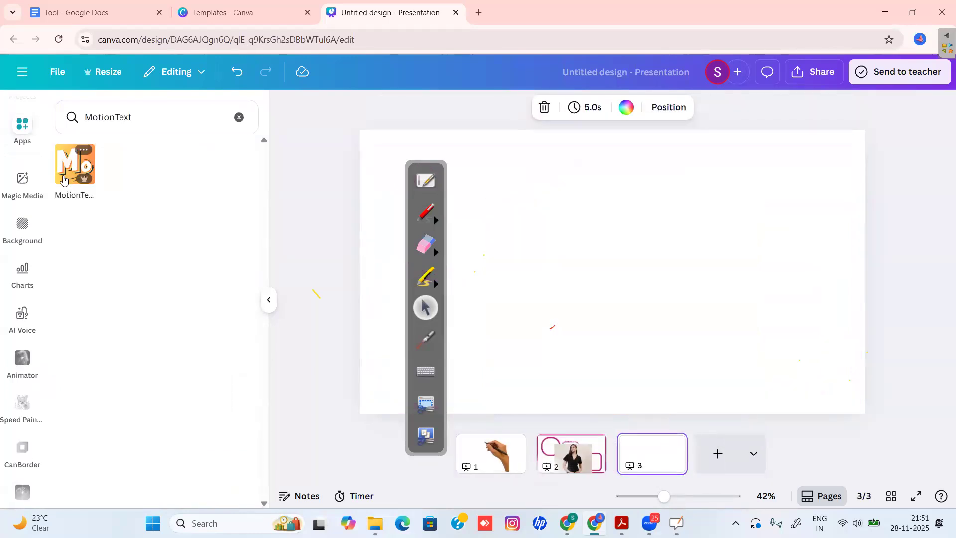
click(64, 179)
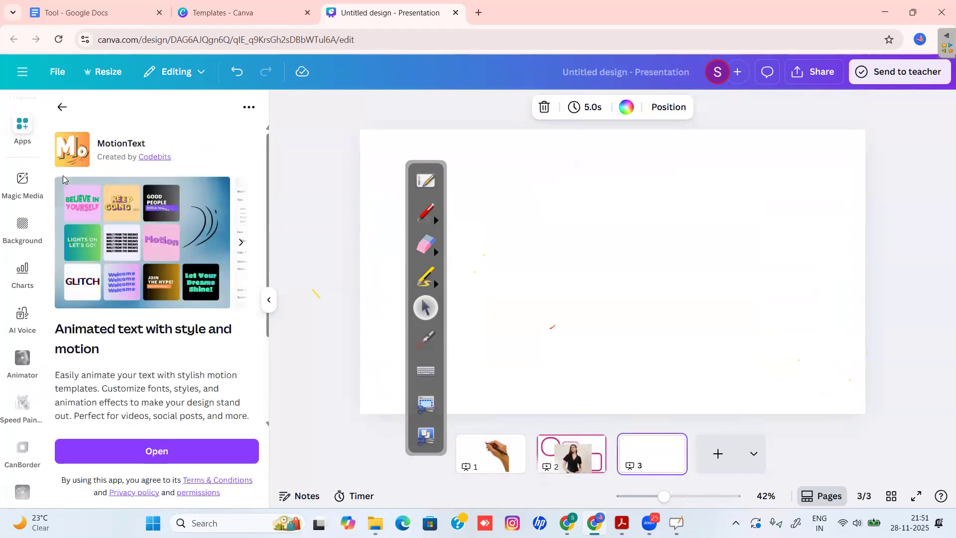
click(153, 454)
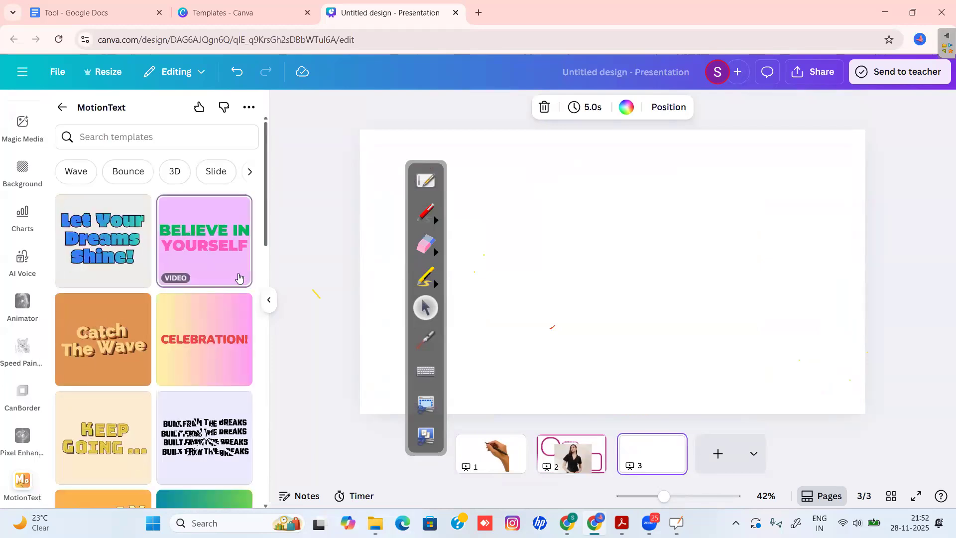
Step: Choose the "Built from the breaks" template, replace its text with "Heart Break", and look through its font, outline and animation settings
click(202, 438)
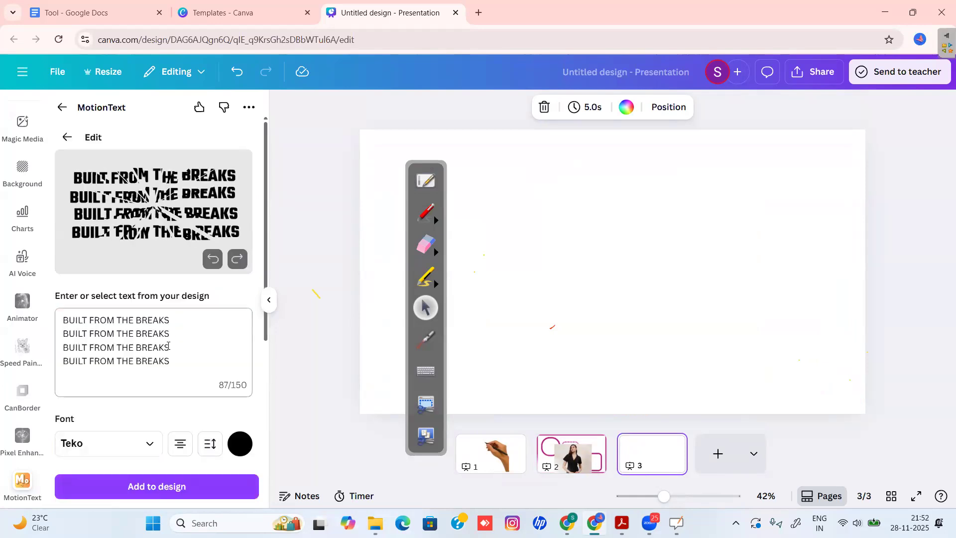
drag(173, 363, 56, 309)
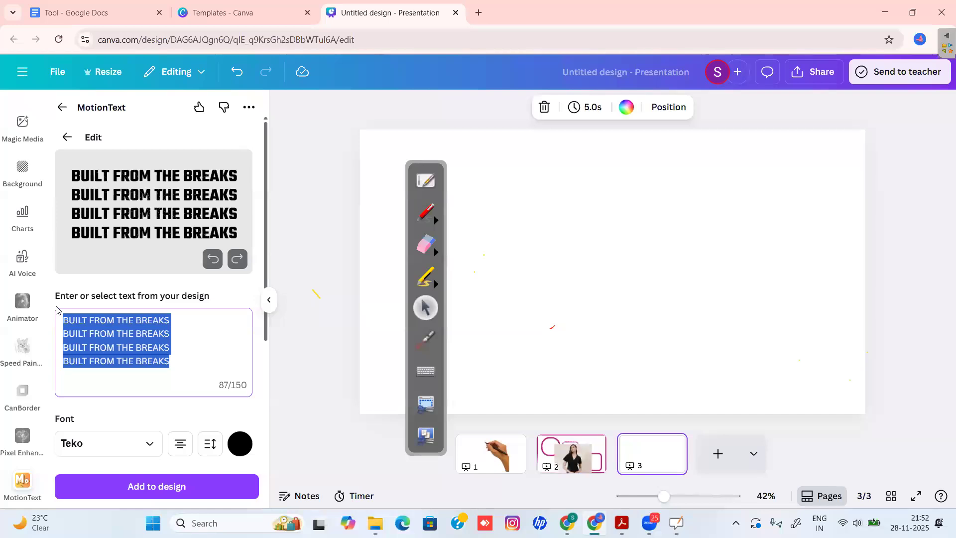
text(Heart)
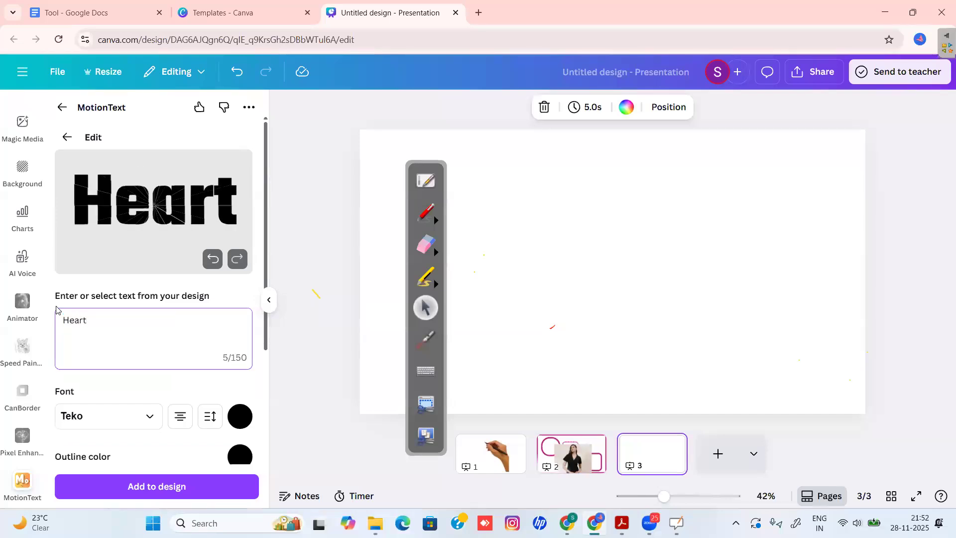
text( Break)
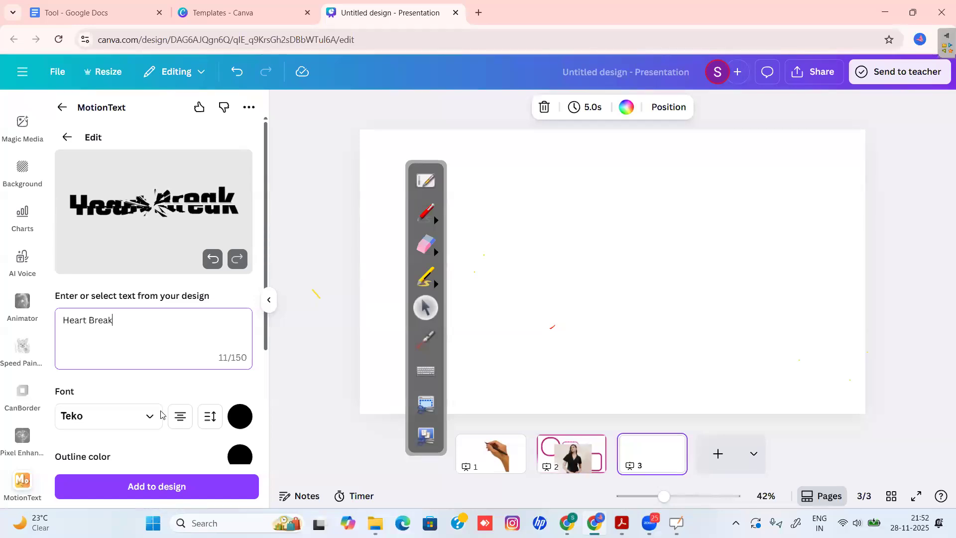
scroll(264, 270, down, 1)
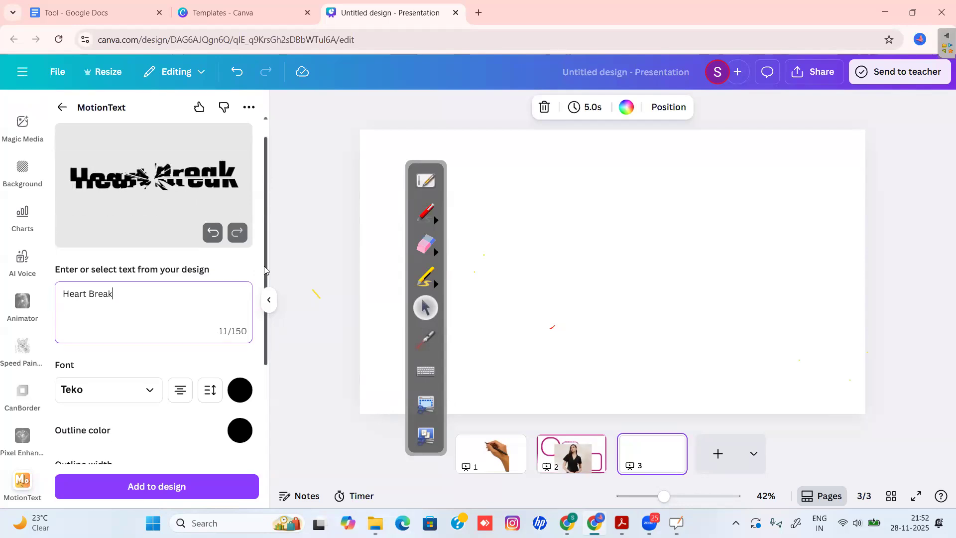
scroll(264, 270, down, 5)
scroll(258, 244, up, 1)
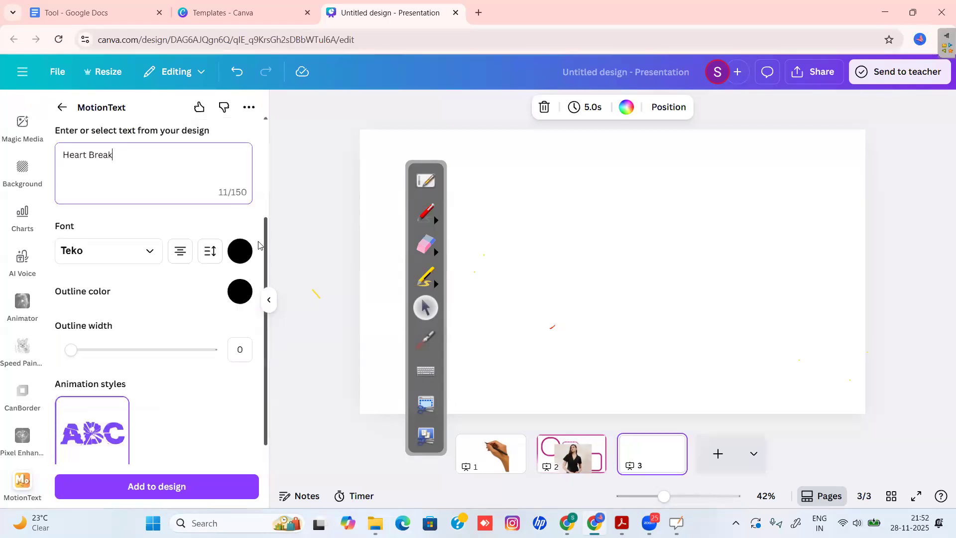
Step: Set the "Heart Break" text's font colour to red
scroll(258, 244, up, 5)
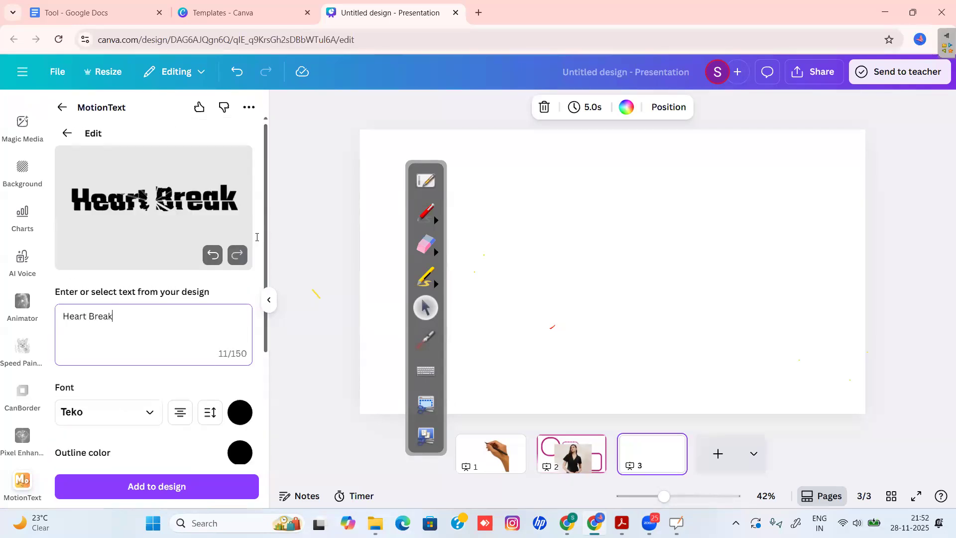
click(240, 412)
click(248, 355)
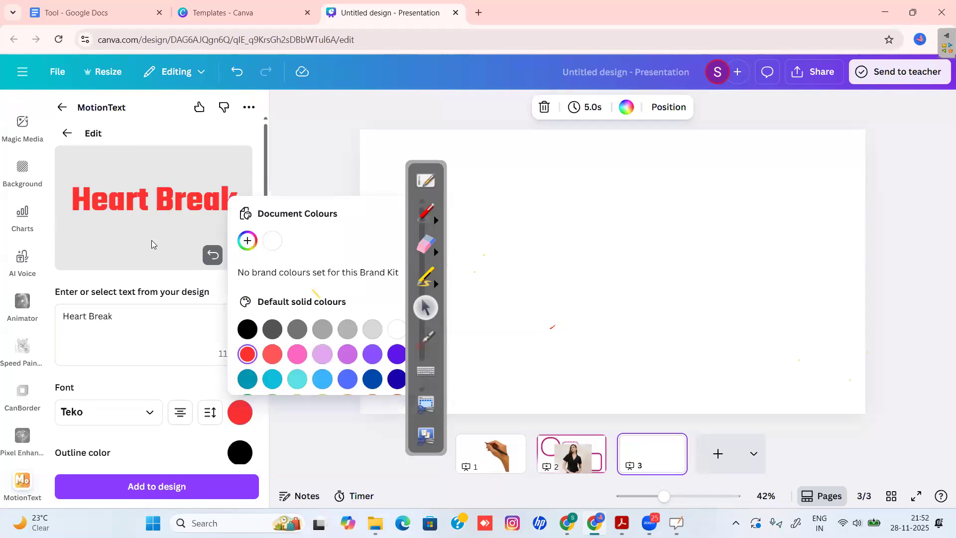
click(170, 277)
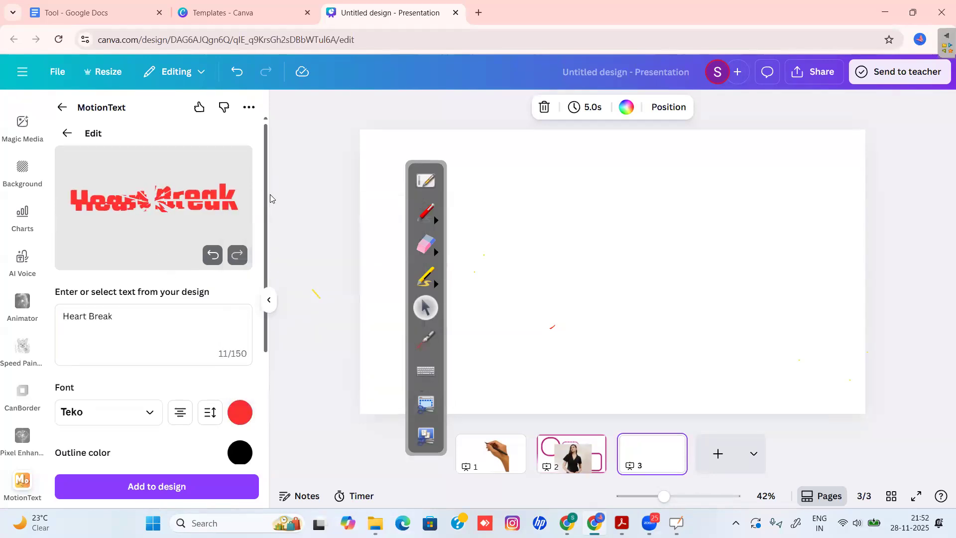
Step: Look at the outline colour choices for "Heart Break" and set its outline width to 7
drag(267, 202, 275, 314)
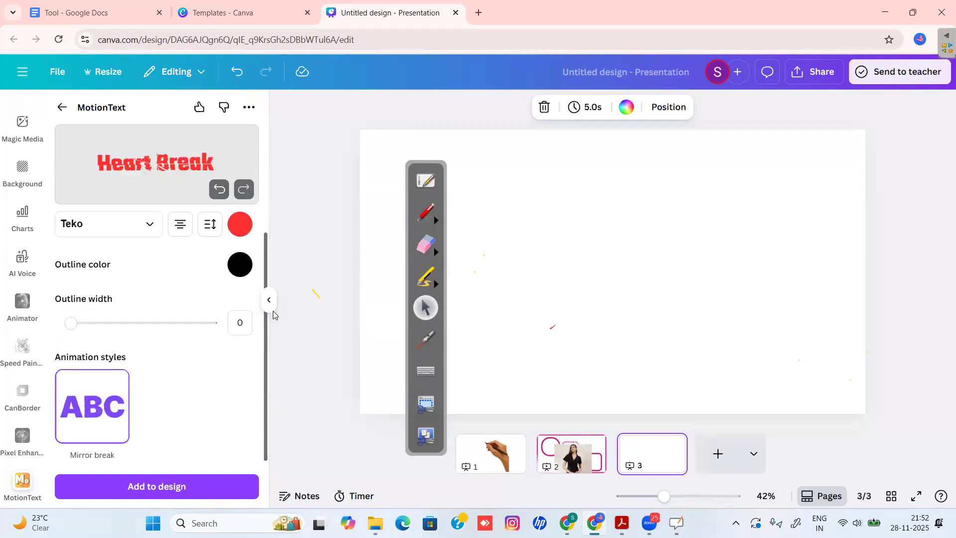
click(240, 265)
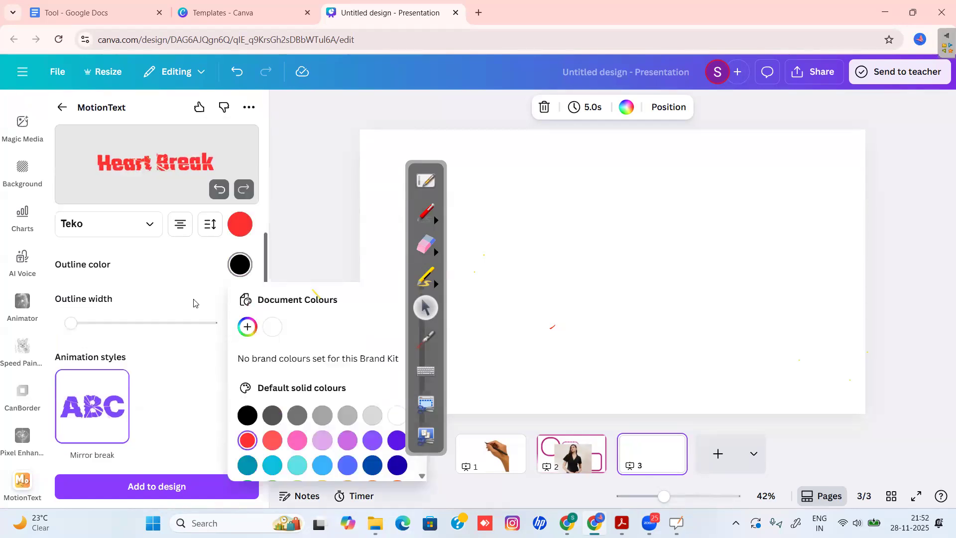
click(160, 296)
mouse_move(72, 325)
mouse_down()
mouse_move(104, 327)
mouse_move(89, 325)
mouse_up()
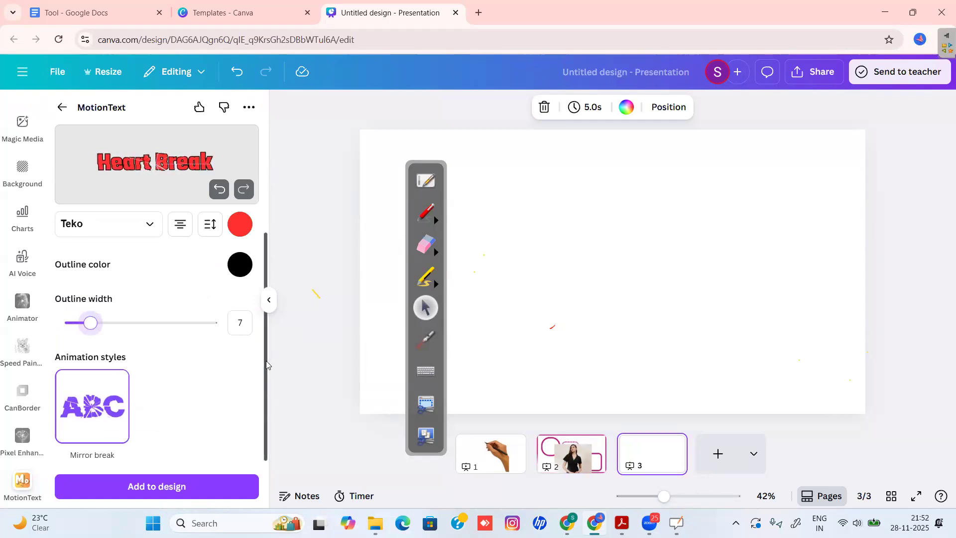
Step: Set the Mirror break animation's selection value to 12 and add the animated text to page 3
scroll(107, 388, down, 1)
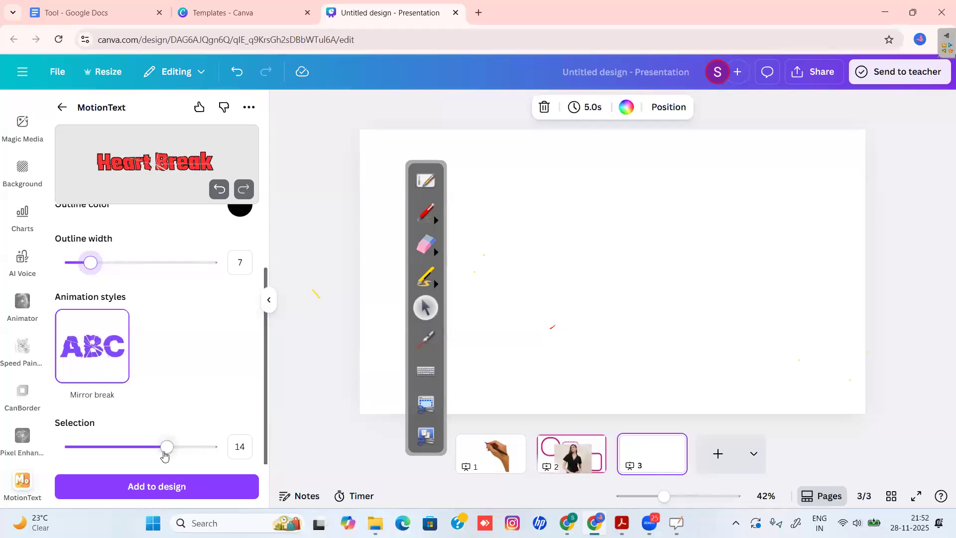
mouse_move(165, 451)
mouse_down()
mouse_move(149, 451)
mouse_move(184, 451)
mouse_move(154, 450)
mouse_up()
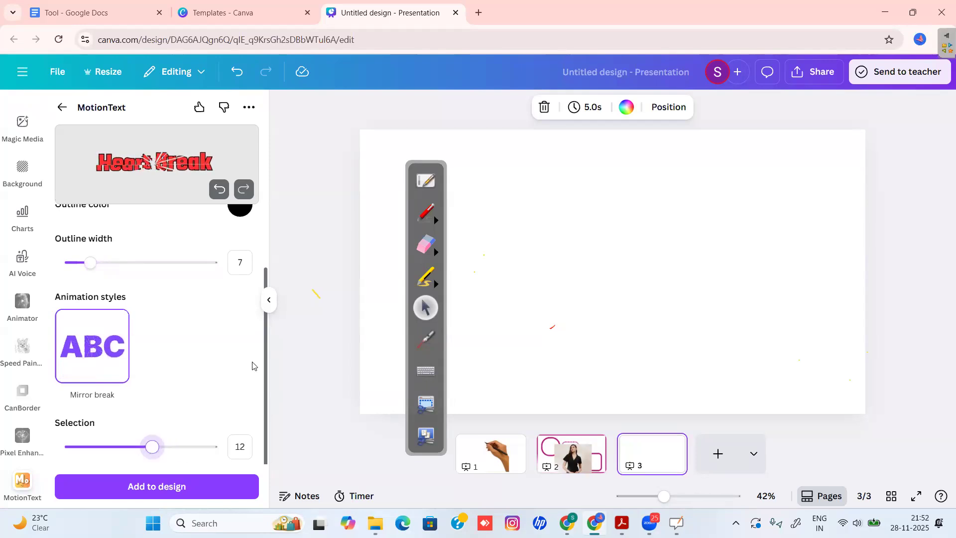
click(162, 488)
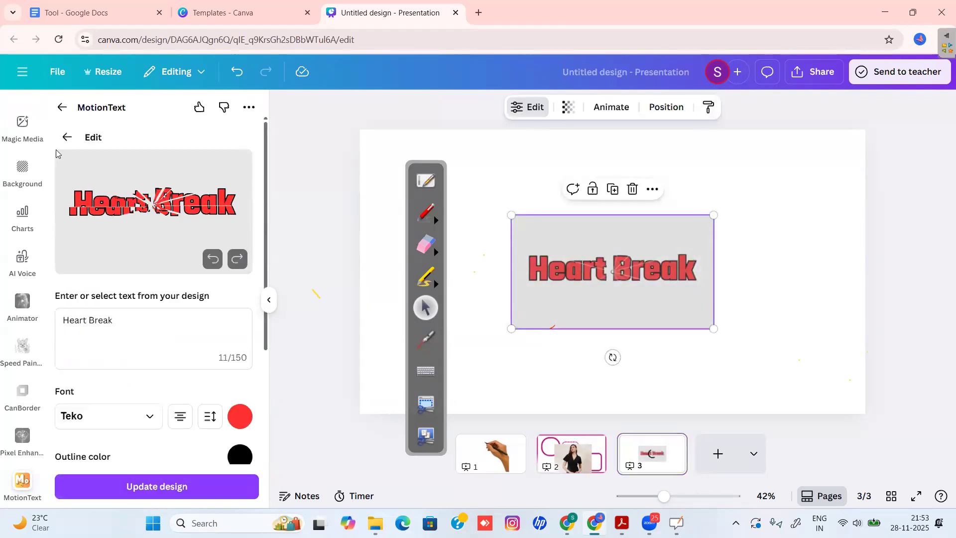
Step: Return to the MotionText templates, filter them by Bounce and choose the "Catch The Wave" template
click(67, 138)
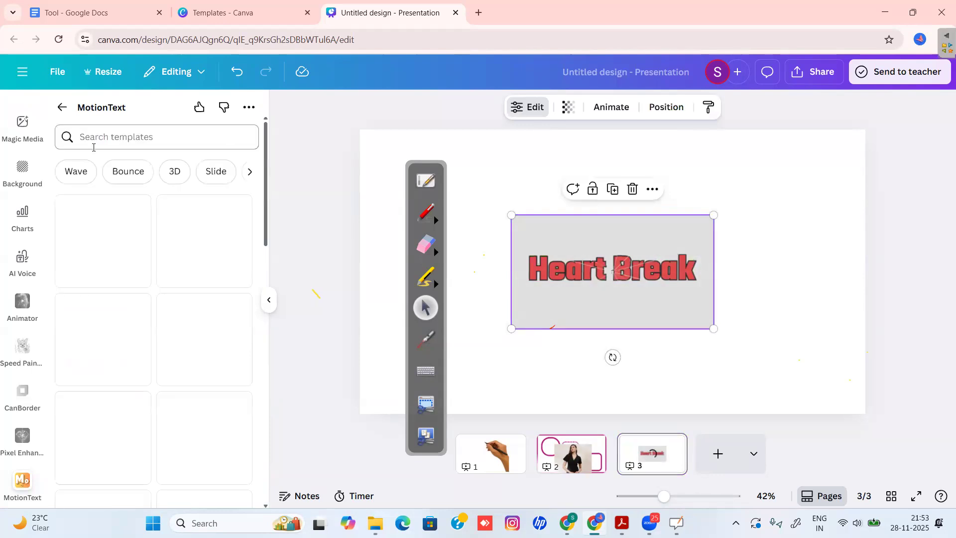
click(119, 173)
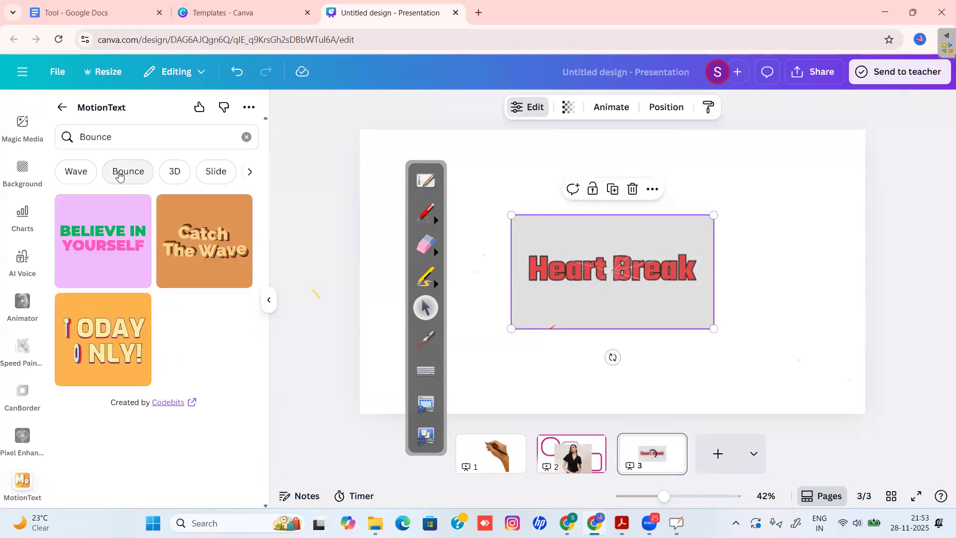
click(214, 231)
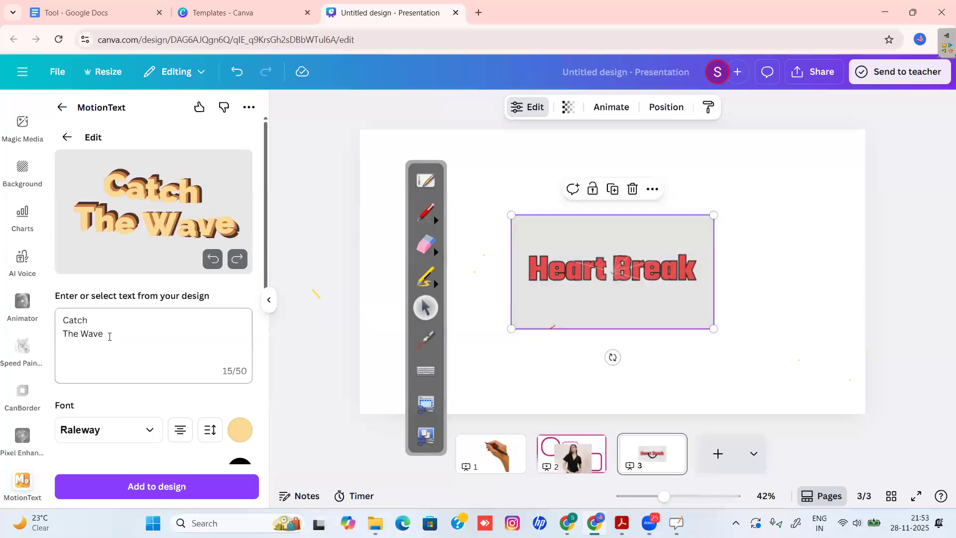
Step: Replace the "Catch The Wave" text with "Offer Last" on the first line and "Today" on the second
drag(109, 337, 49, 321)
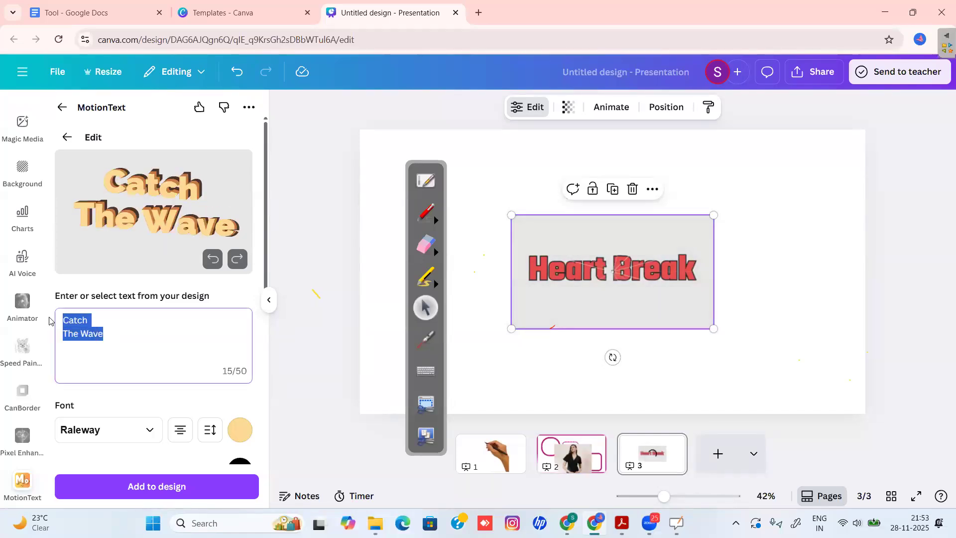
text(P)
key(BackSpace)
text(Offer Last)
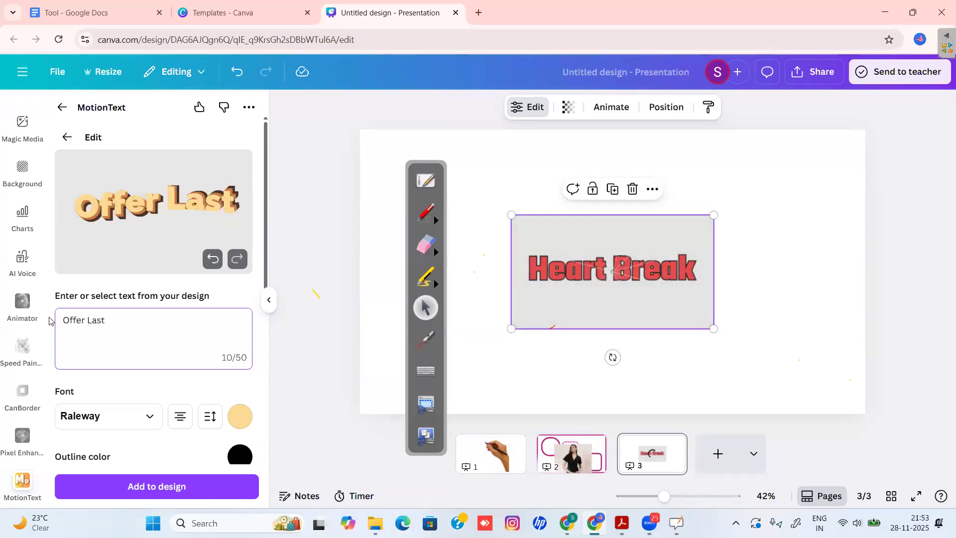
key(Return)
text(Today)
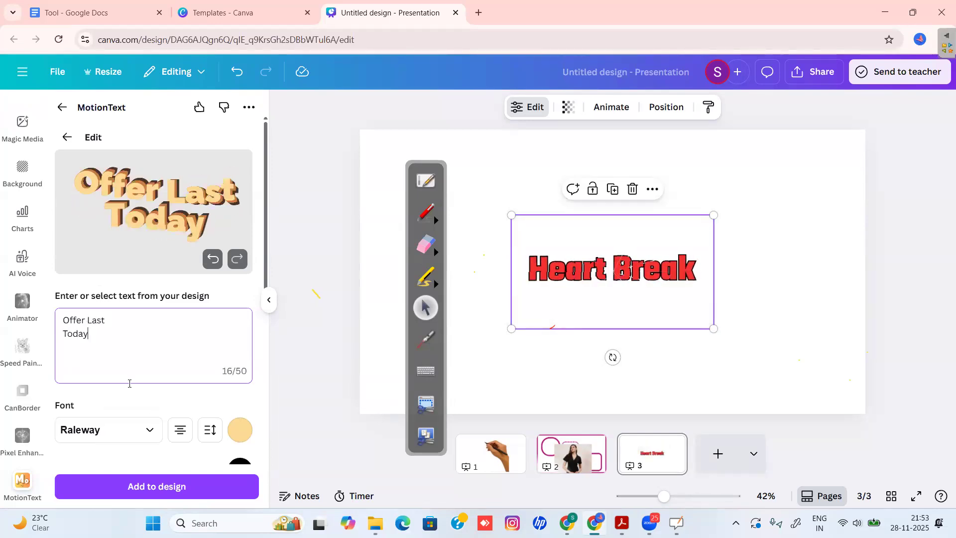
Step: Set the "Offer Last Today" font colour to teal and its outline colour to light turquoise
drag(266, 276, 265, 277)
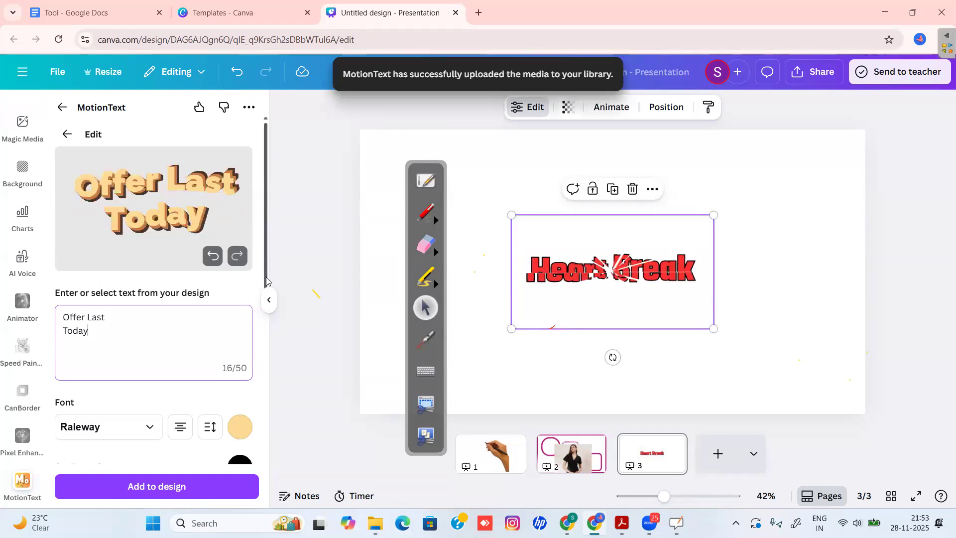
scroll(235, 341, down, 1)
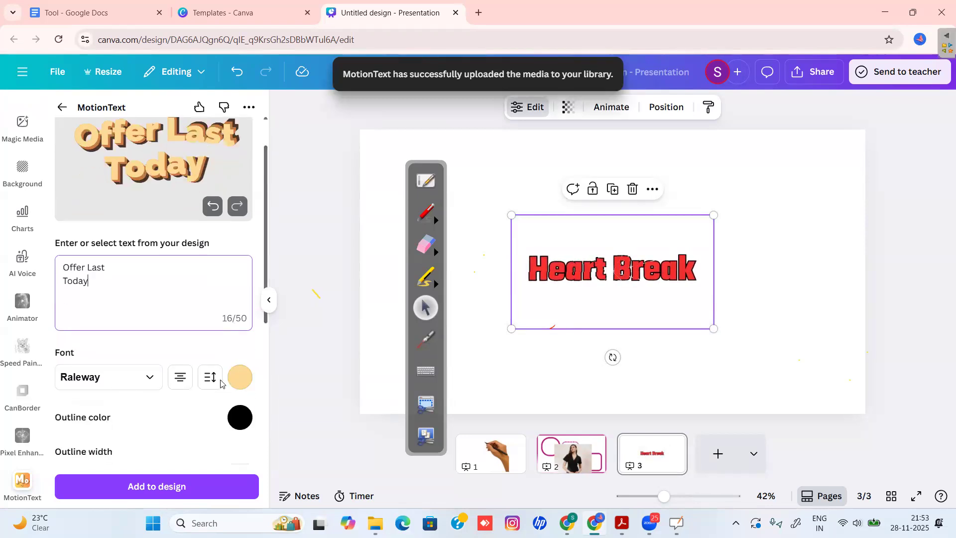
click(237, 378)
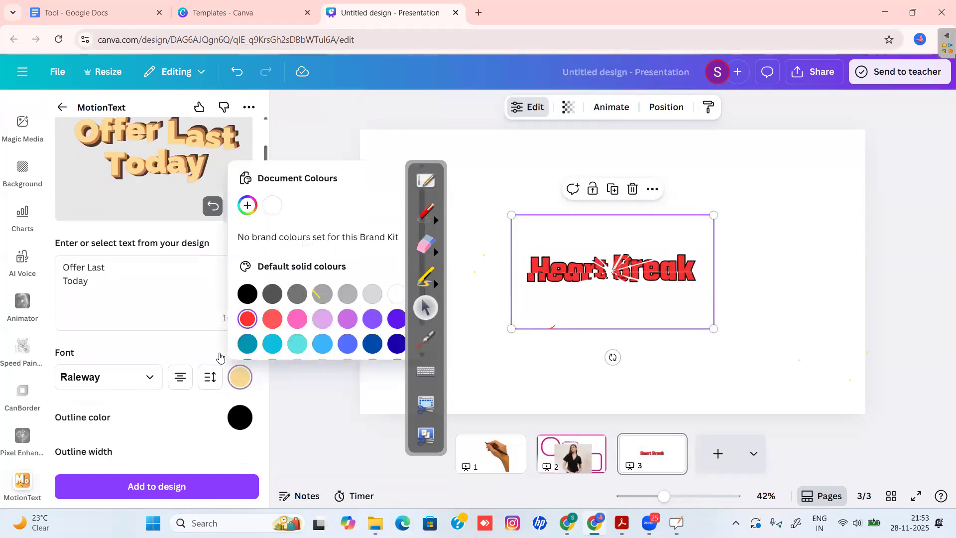
click(247, 345)
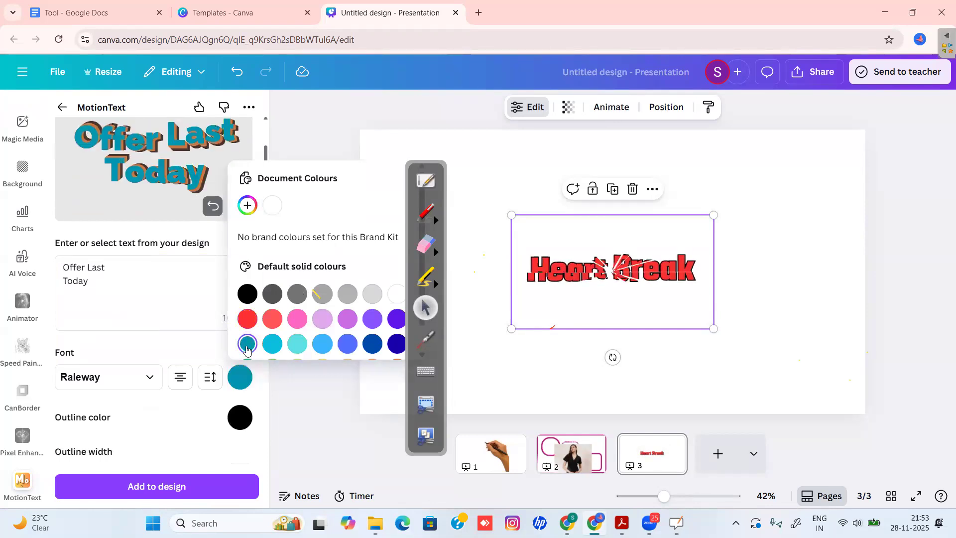
click(242, 422)
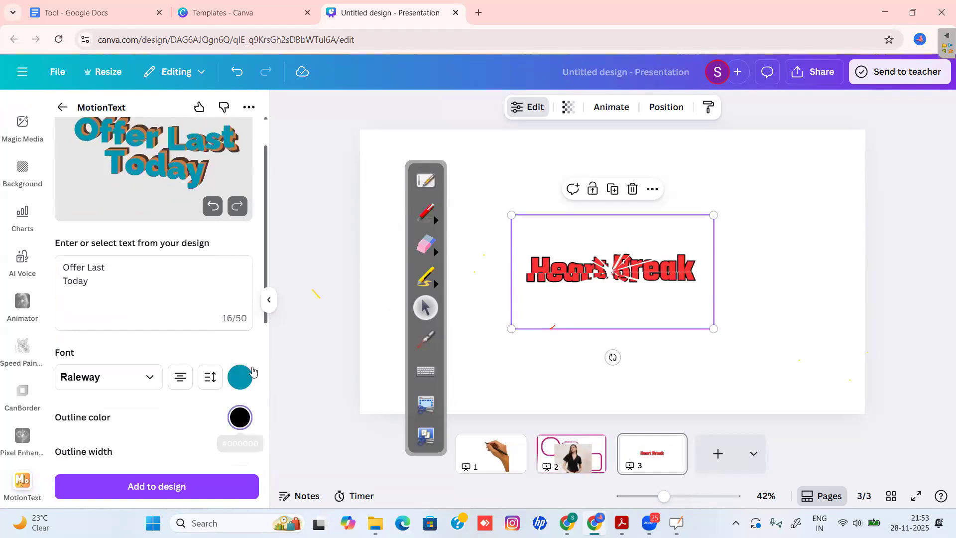
click(242, 420)
click(297, 384)
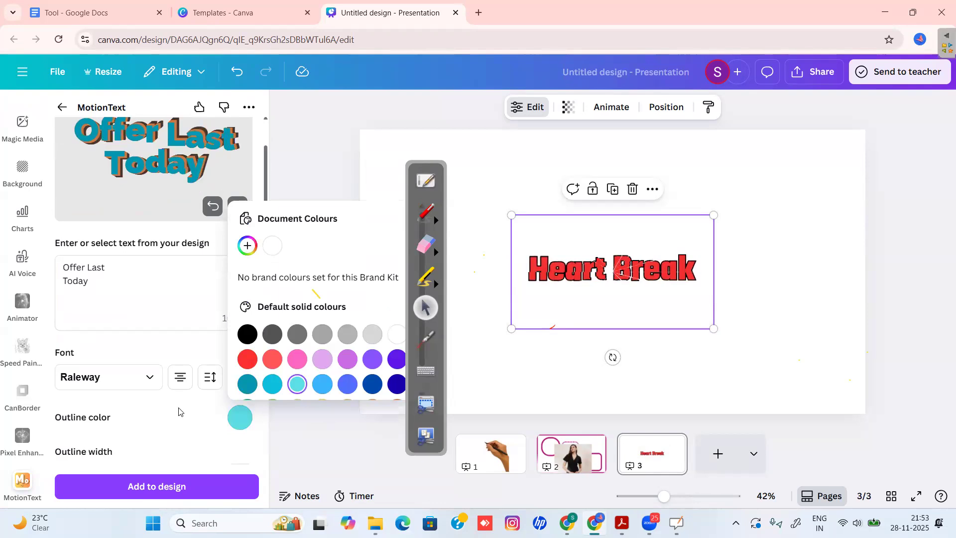
click(226, 321)
Step: Change the first extrude colour of the "Offer Last Today" text to white
drag(266, 263, 273, 427)
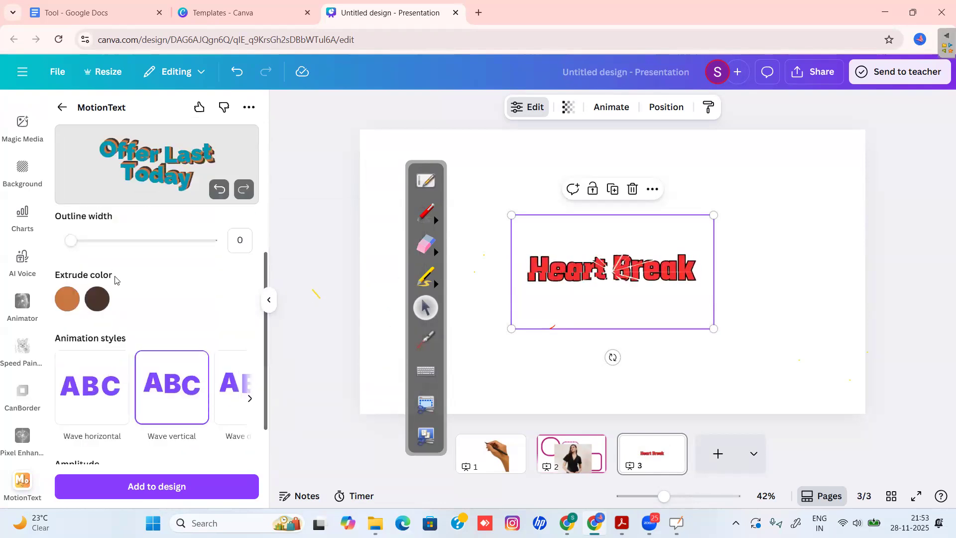
click(70, 305)
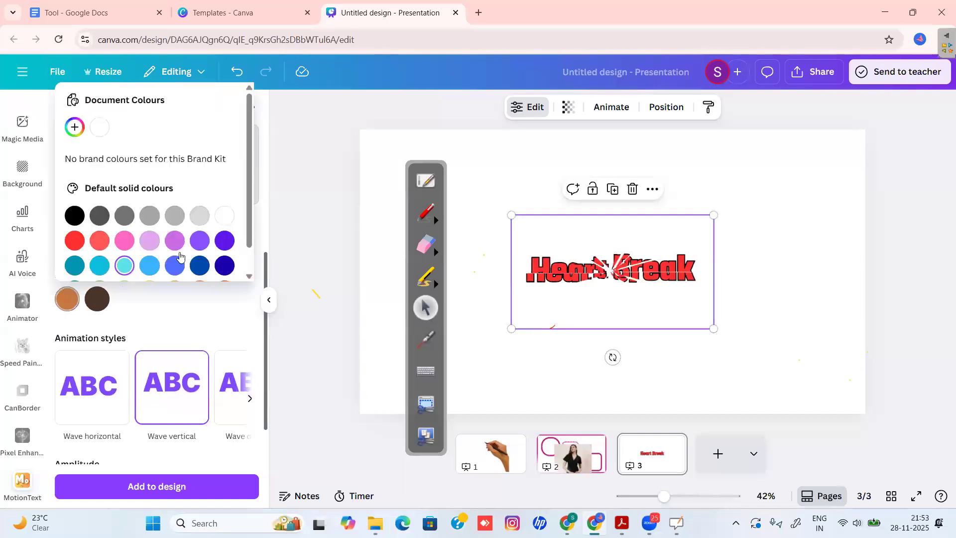
click(225, 218)
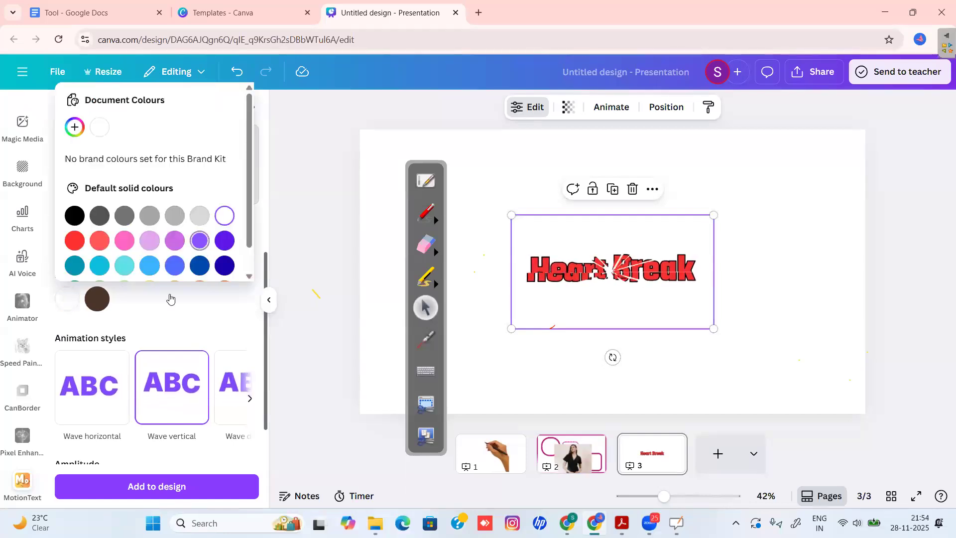
click(143, 310)
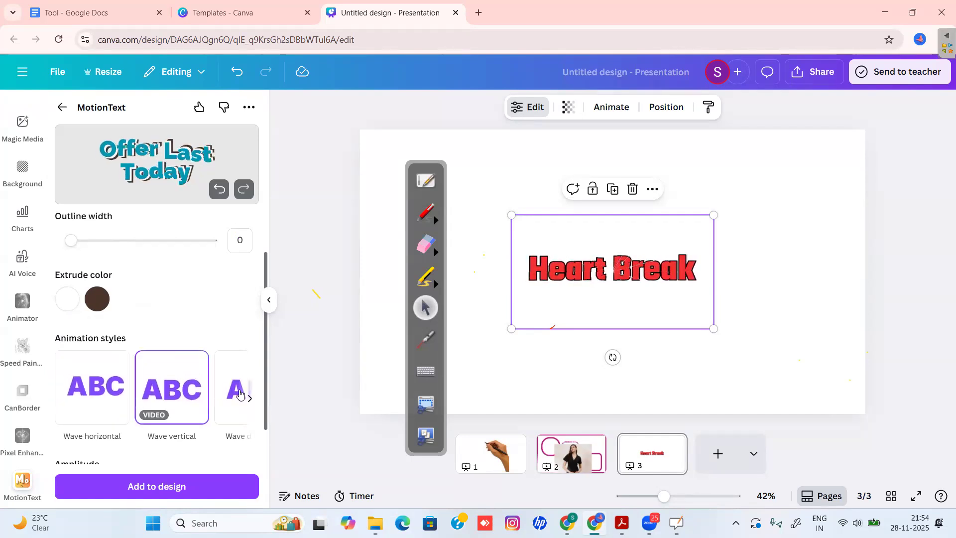
Step: Browse the animation styles for "Offer Last Today", trying Wave circular and Wave diagonal
click(246, 395)
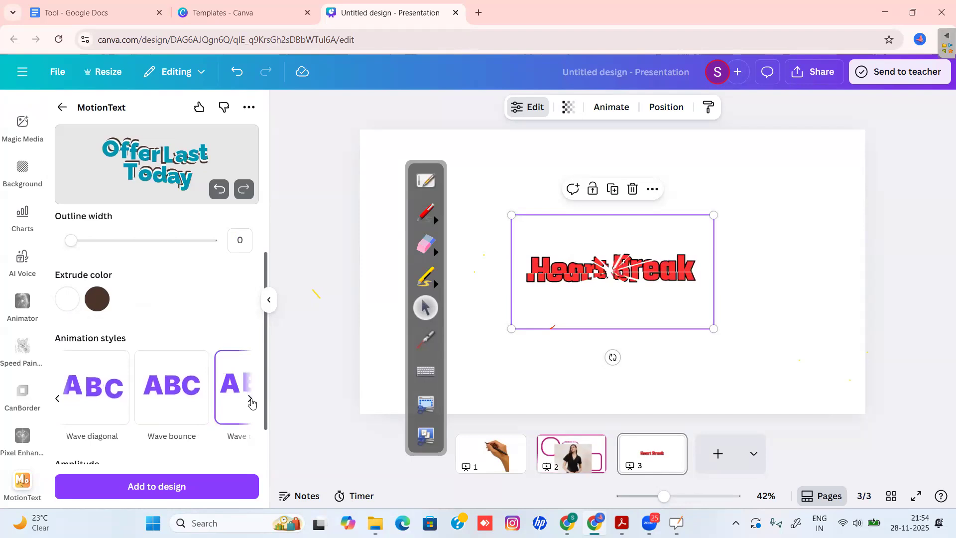
click(251, 399)
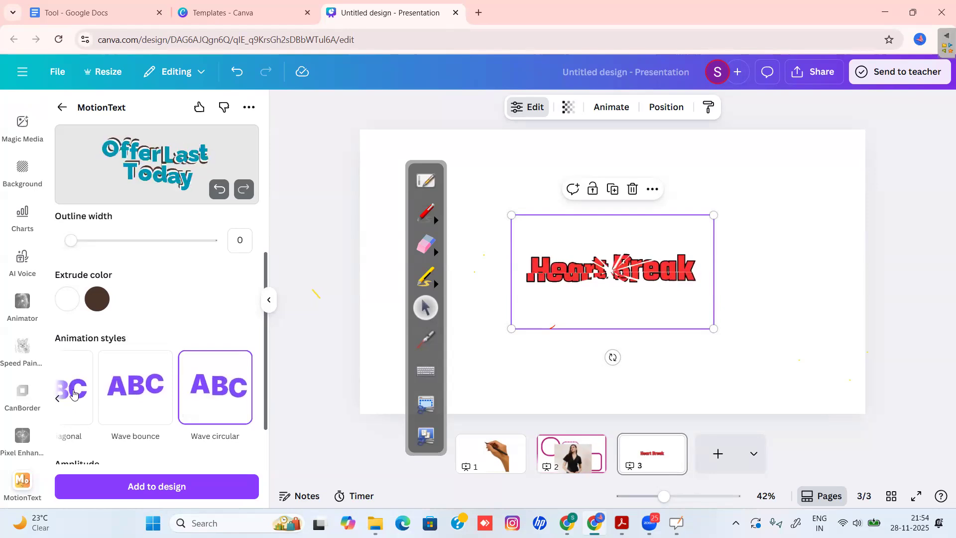
click(60, 398)
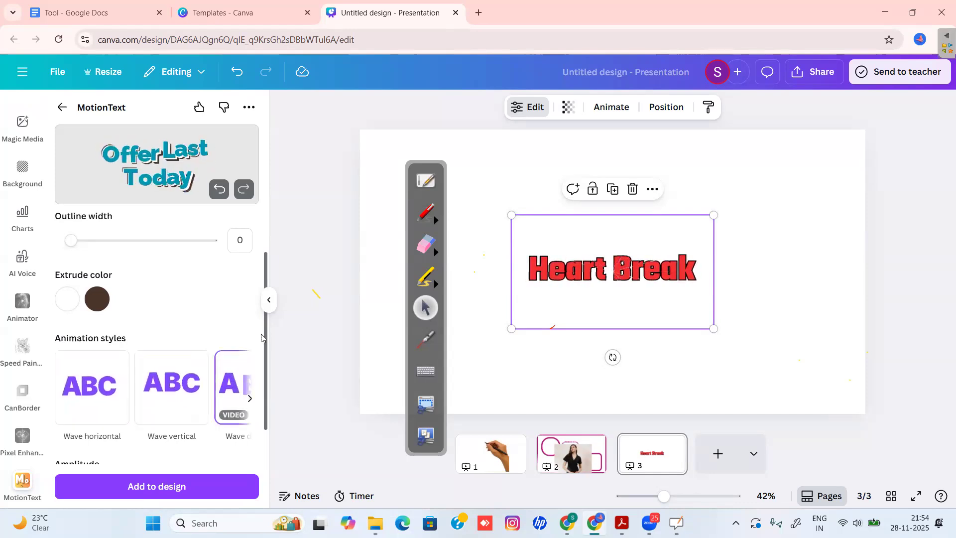
Step: Try different wave frequencies and speeds, settling on frequency 0.9 and speed 4, and select the Wave vertical animation style
scroll(264, 378, down, 2)
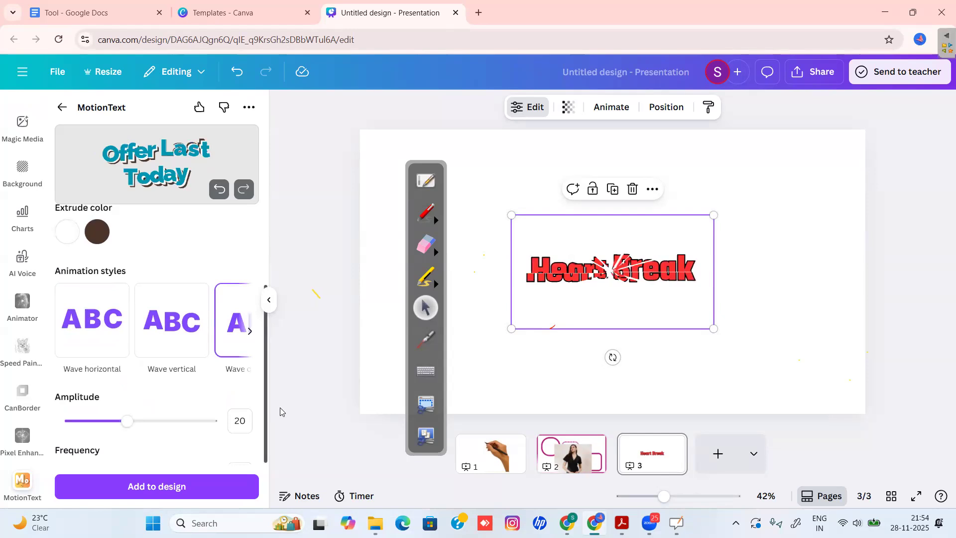
scroll(282, 438, down, 2)
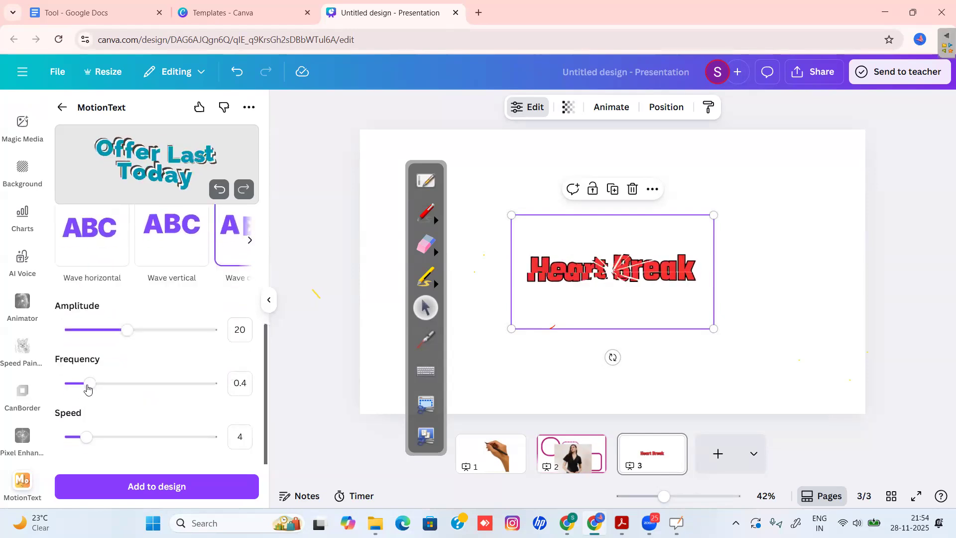
click(139, 384)
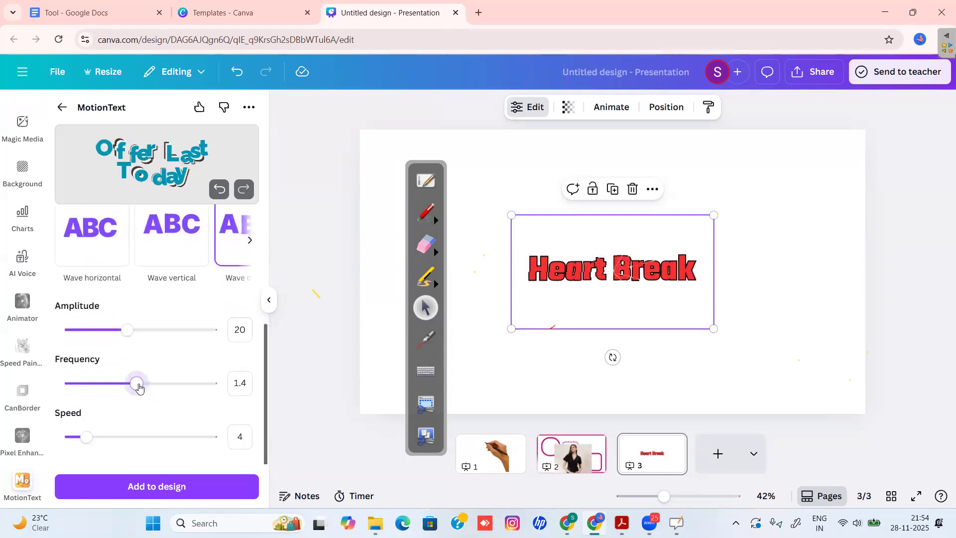
click(113, 384)
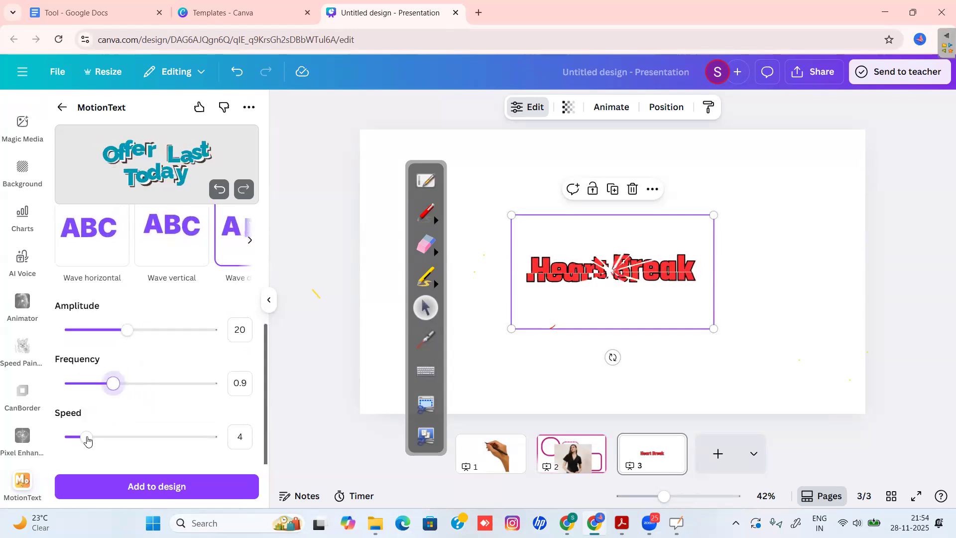
click(114, 438)
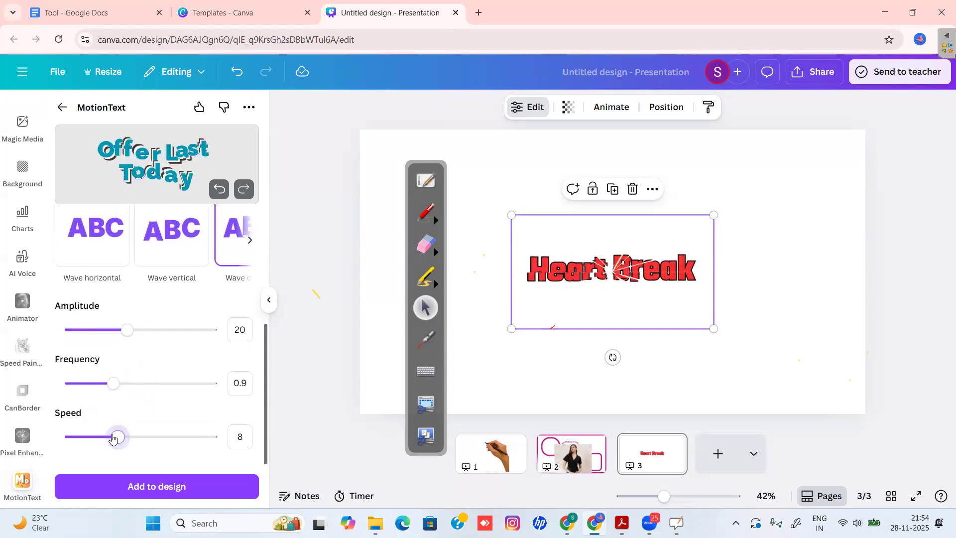
click(90, 437)
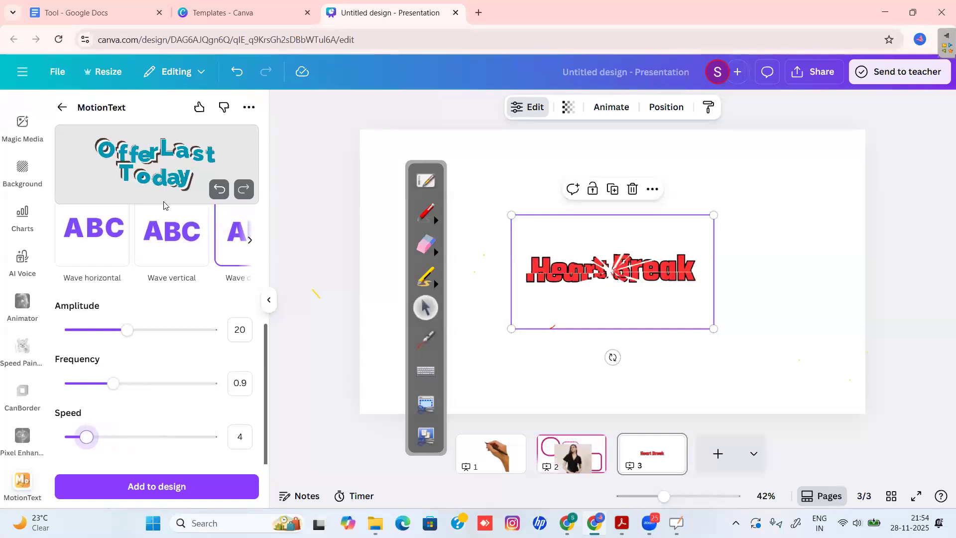
click(175, 229)
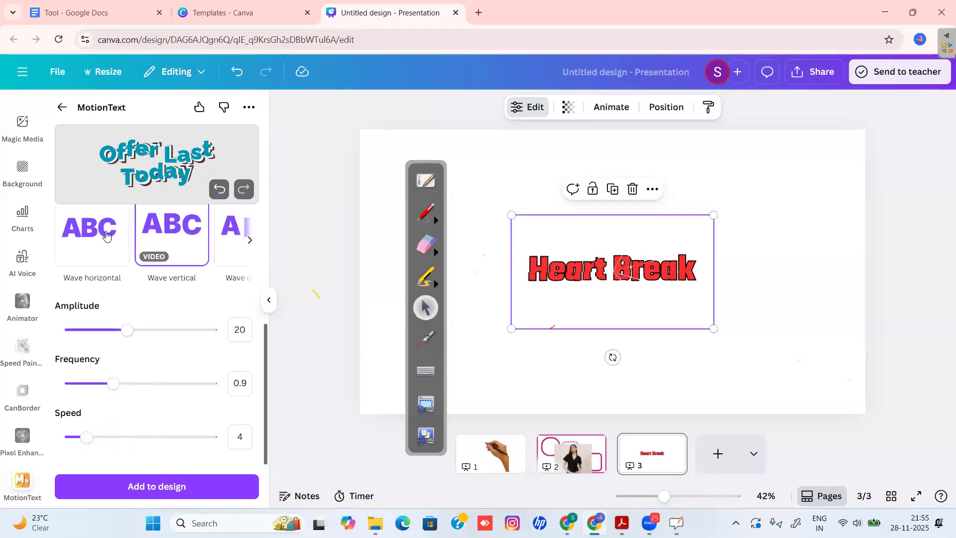
Step: Change "Offer Last Today" to the Wave horizontal animation style, add it to the third slide and check the tool list document
click(106, 235)
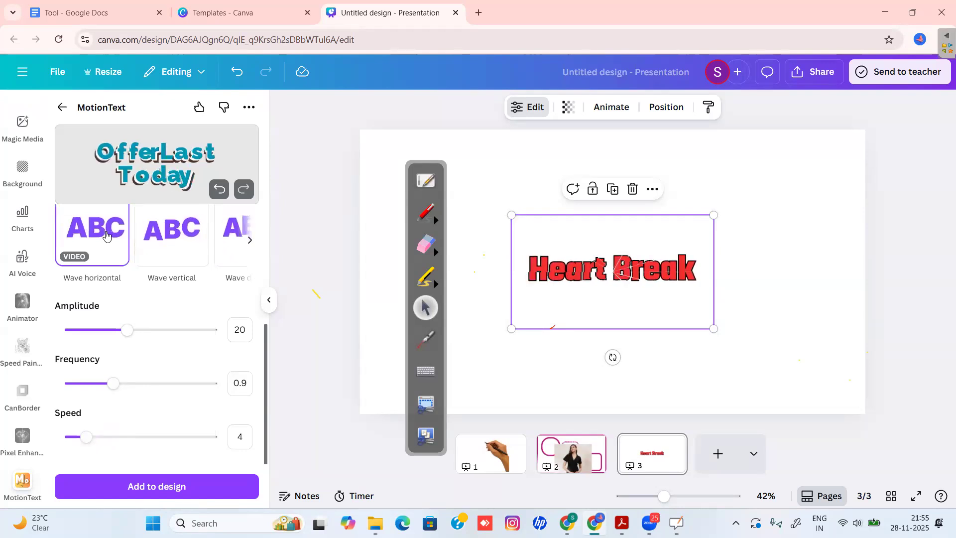
click(169, 487)
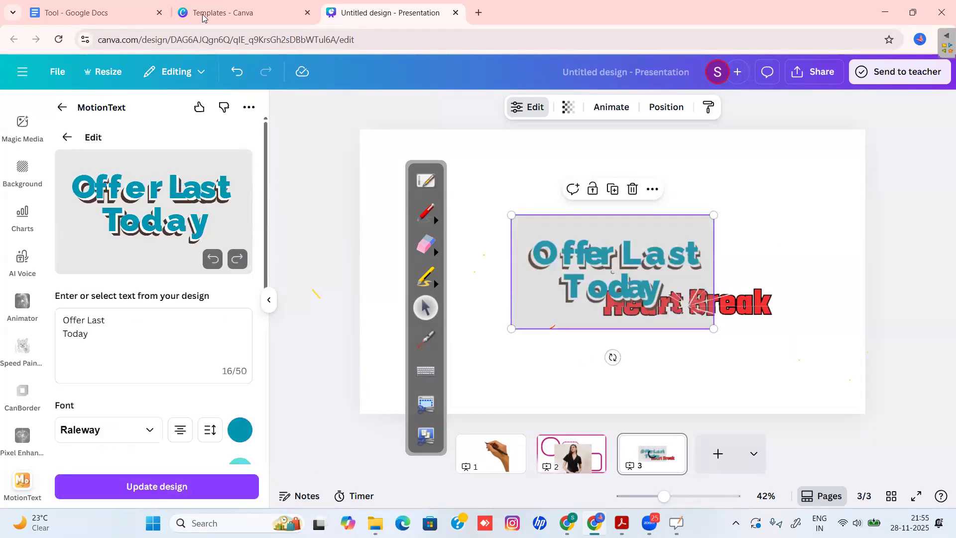
click(108, 14)
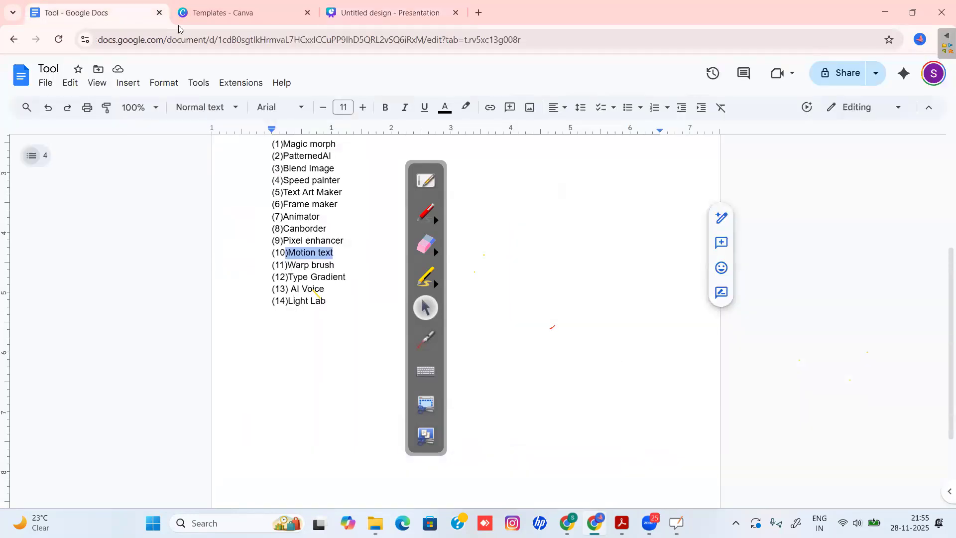
click(356, 19)
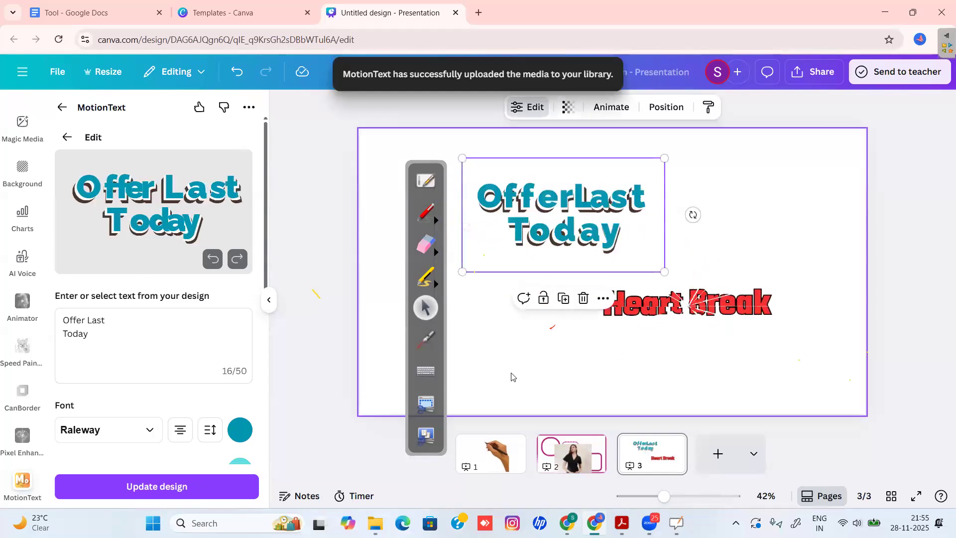
Step: Update the "Offer Last Today" animated text and place it in the slide's upper-left corner, clear of "Heart Break"
click(522, 222)
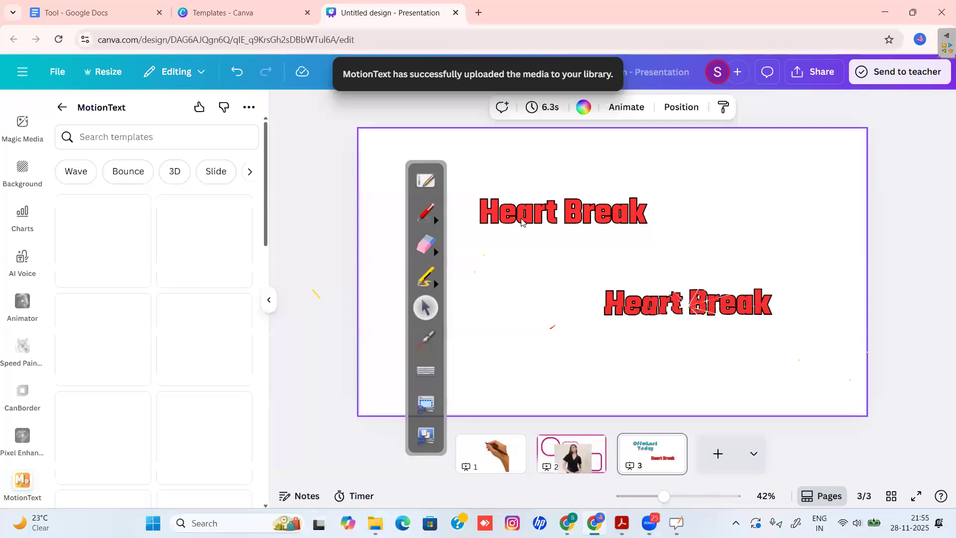
click(522, 222)
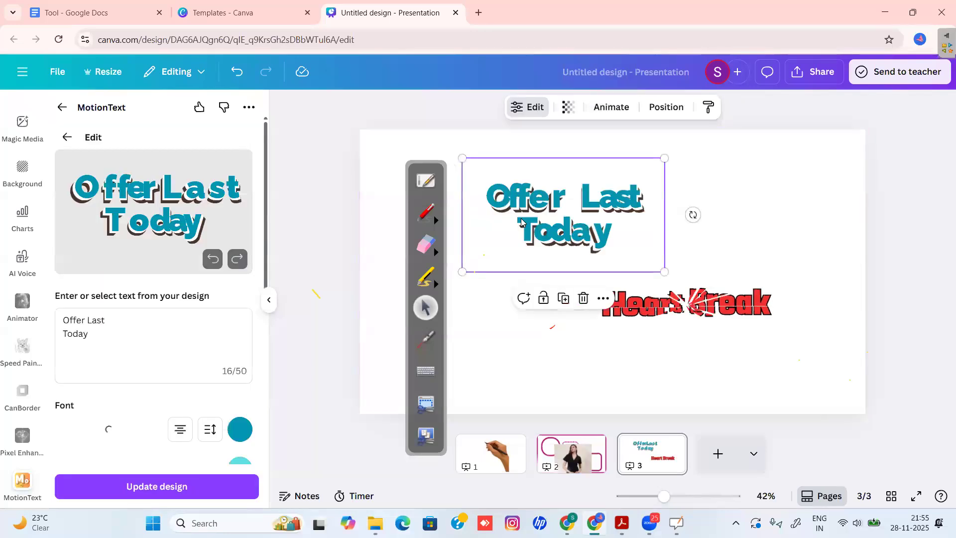
click(164, 487)
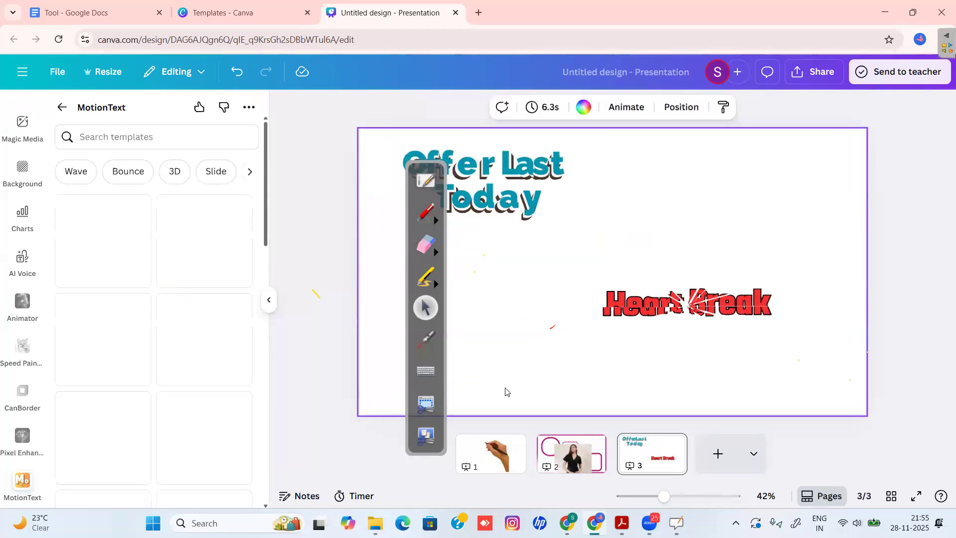
click(672, 299)
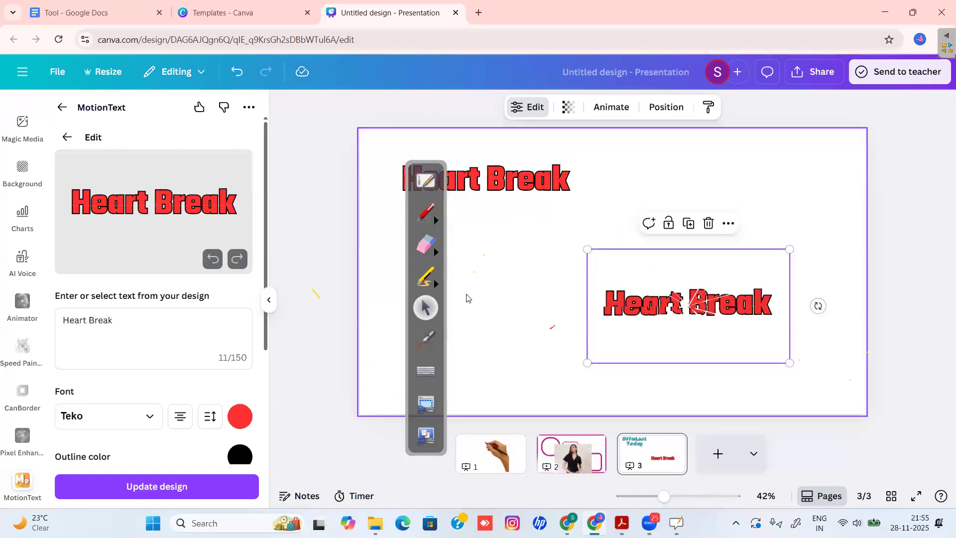
Step: Leave MotionText and search the Canva apps for "Image Blender"
click(66, 136)
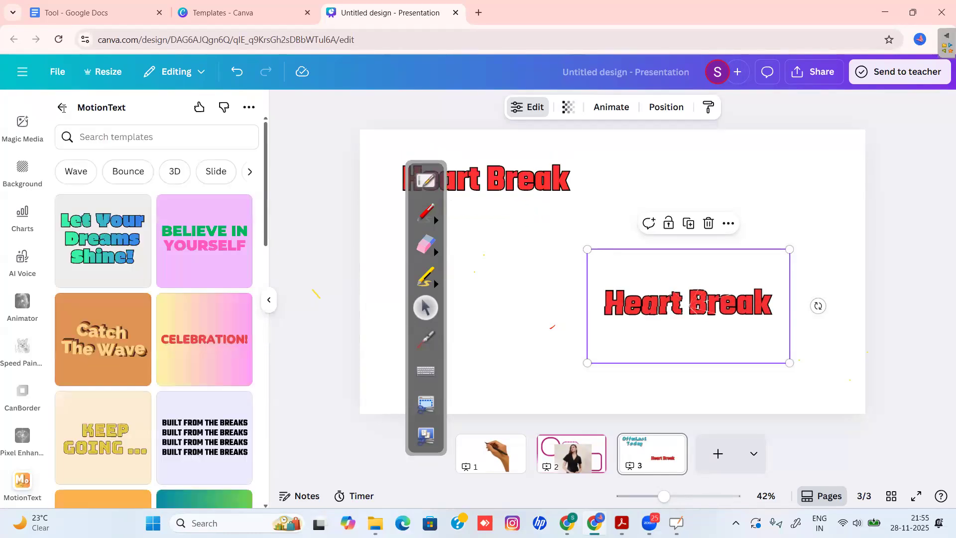
click(62, 108)
click(238, 117)
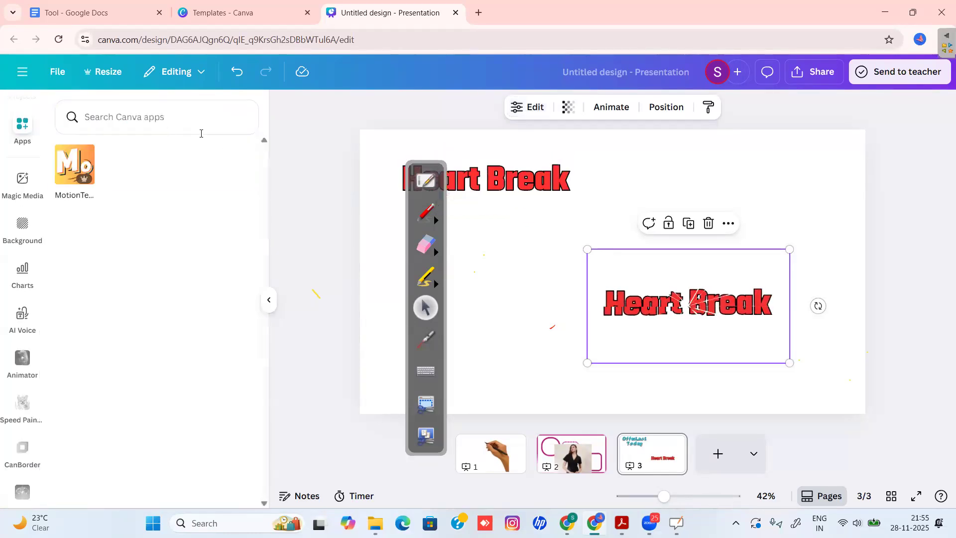
click(163, 115)
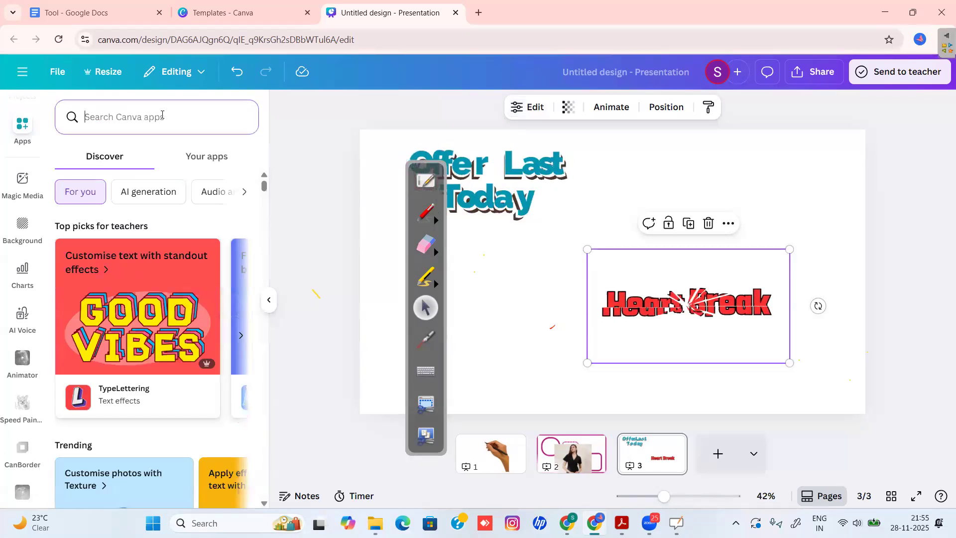
text(Image )
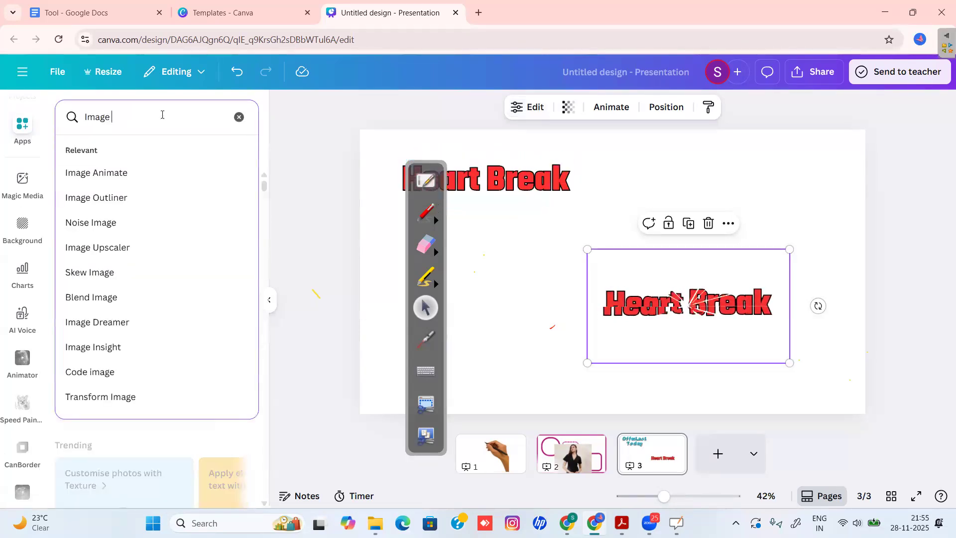
text(Blender)
key(Return)
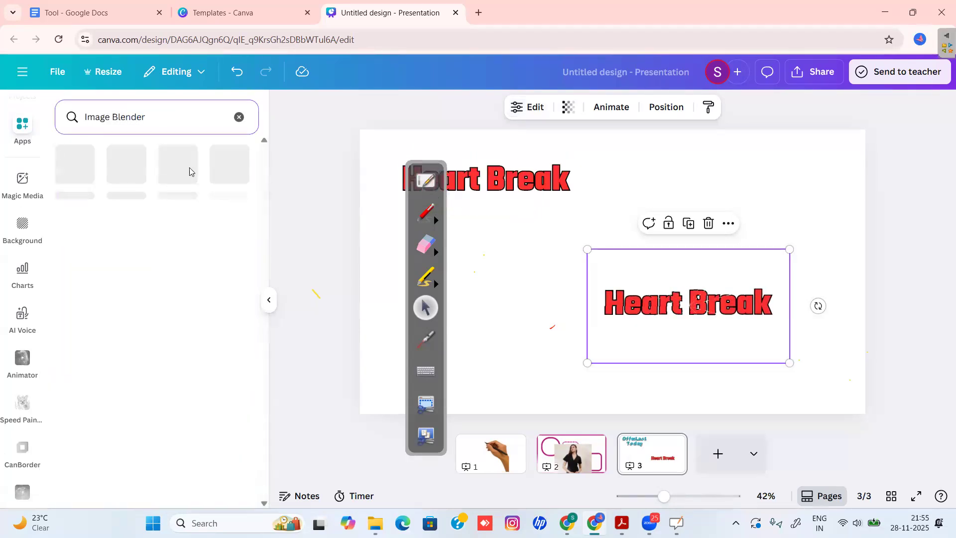
Step: Add a blank fourth page and open the Image Blender app
click(716, 464)
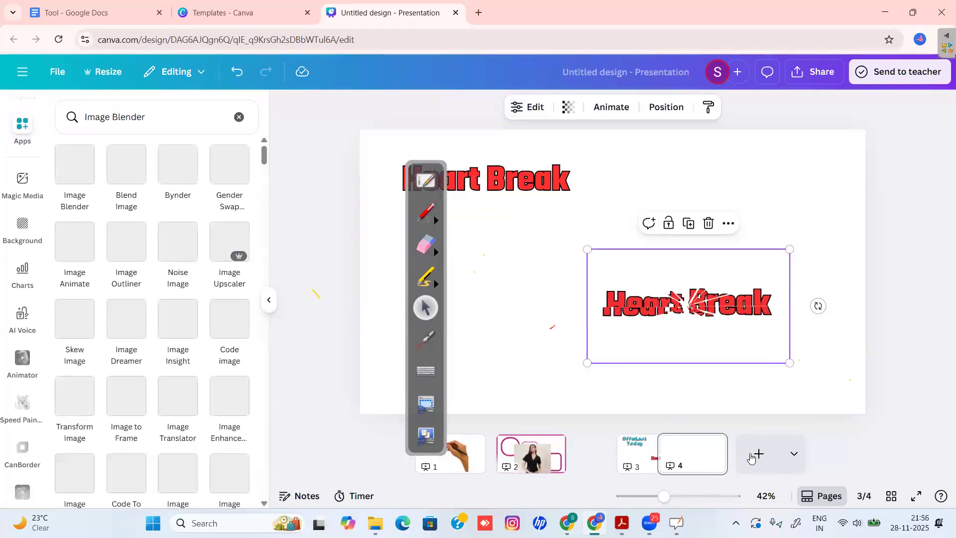
mouse_move(73, 188)
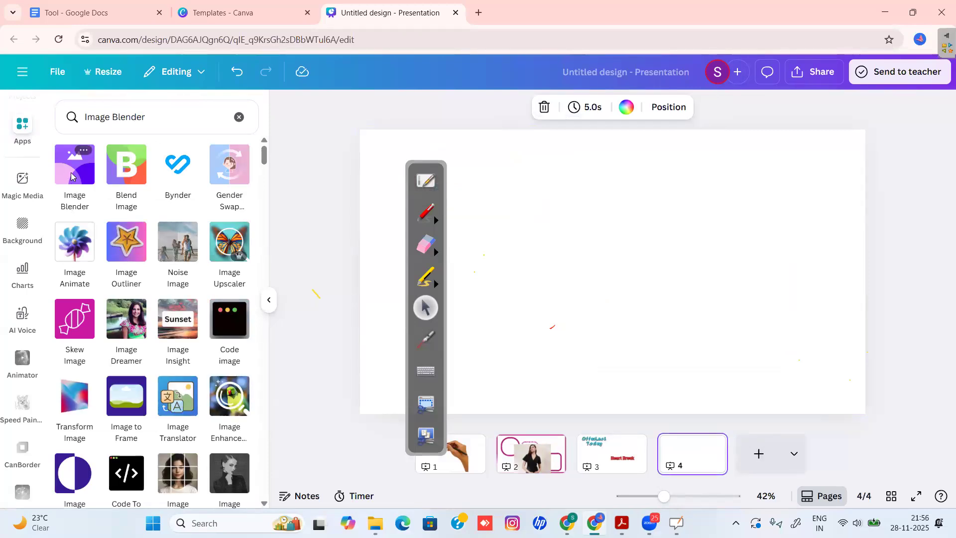
click(71, 177)
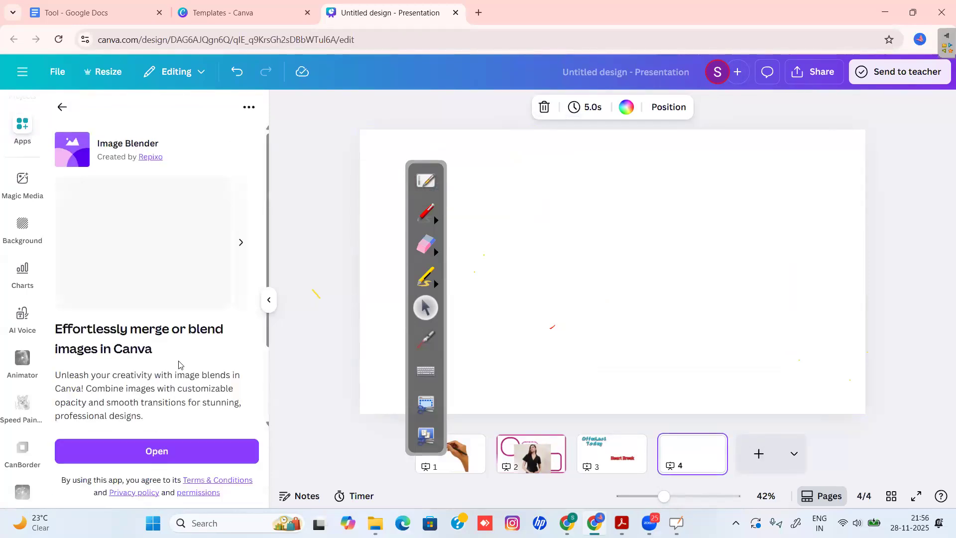
click(169, 445)
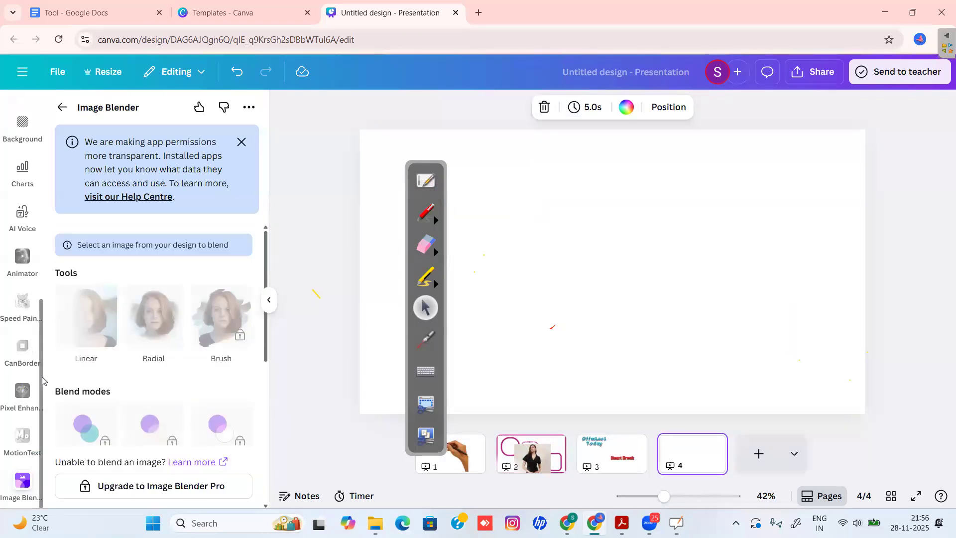
Step: Add the Sydney Opera House harbour photo from the trending photos to the fourth page
scroll(42, 224, up, 5)
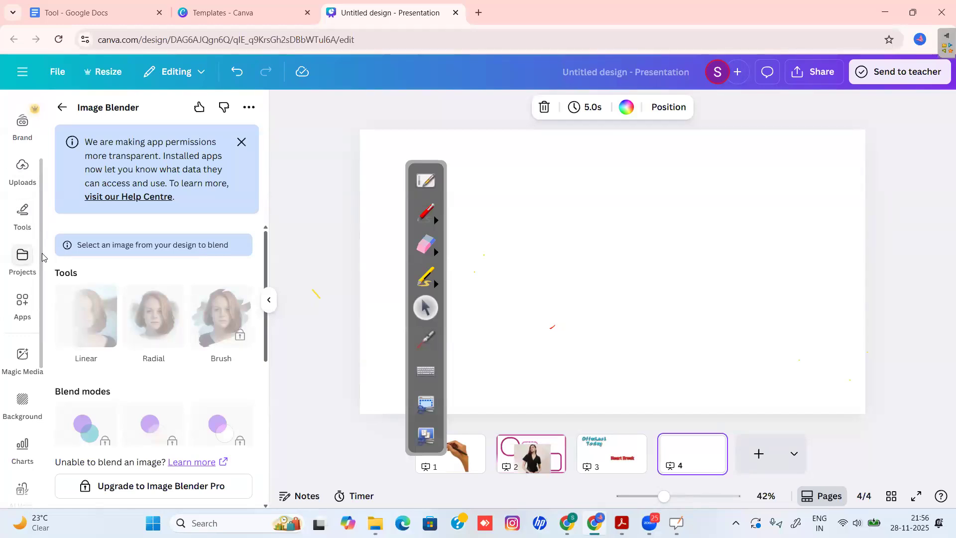
scroll(30, 159, up, 3)
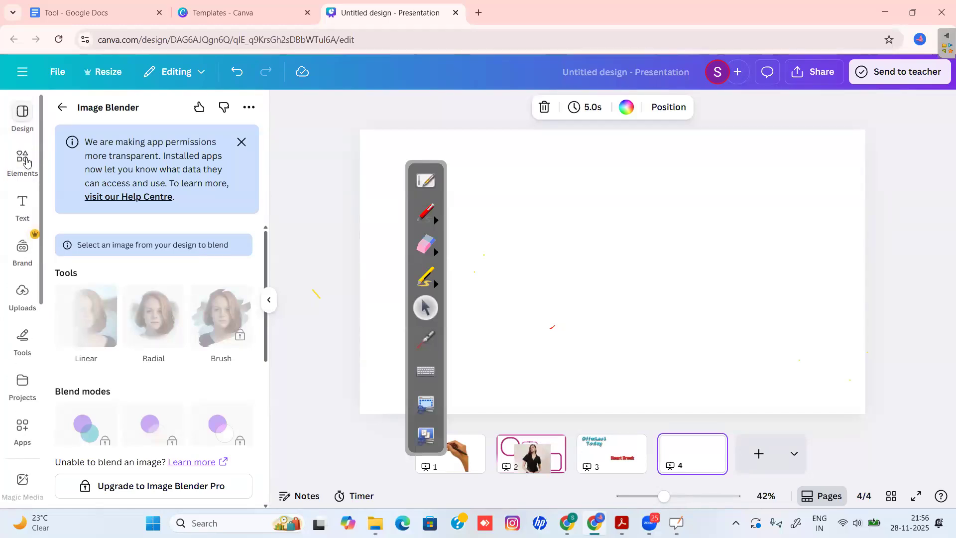
click(23, 159)
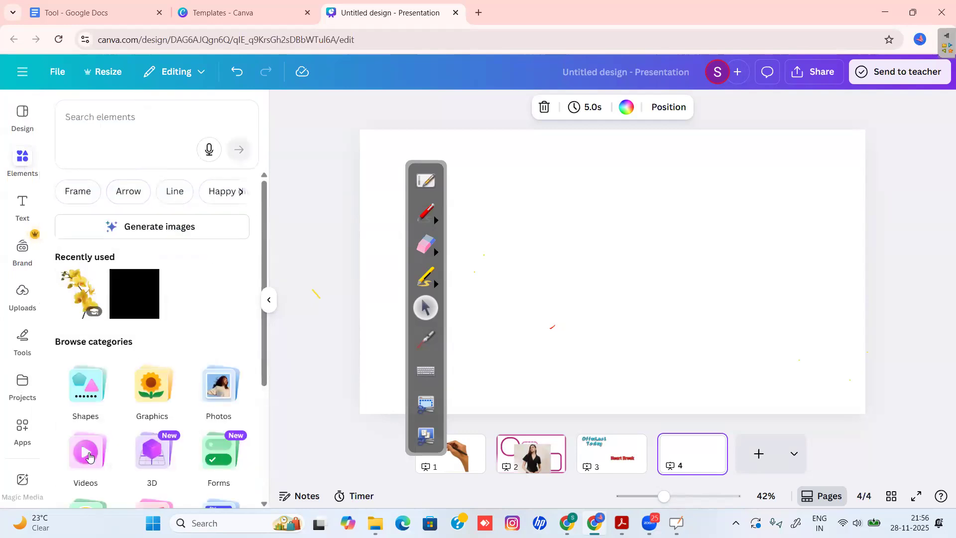
click(222, 374)
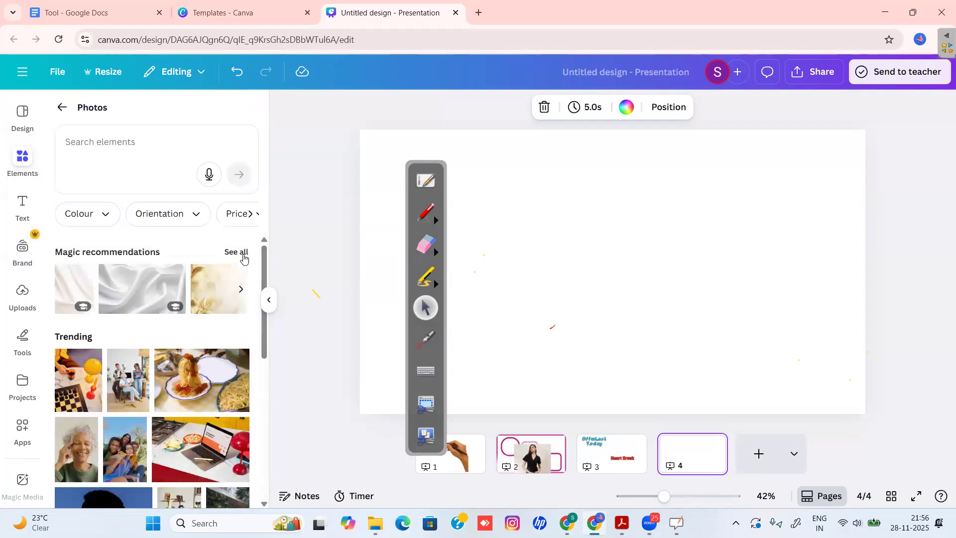
click(243, 253)
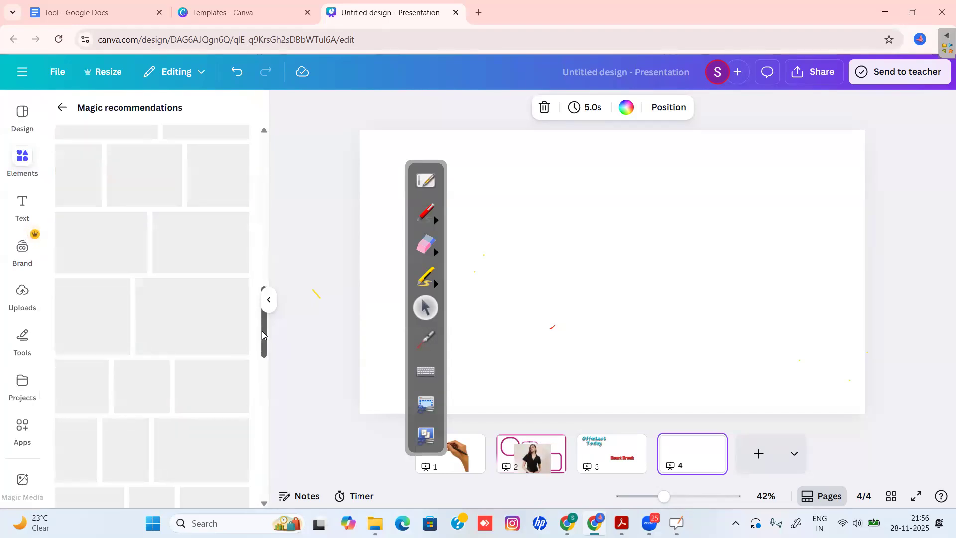
click(62, 107)
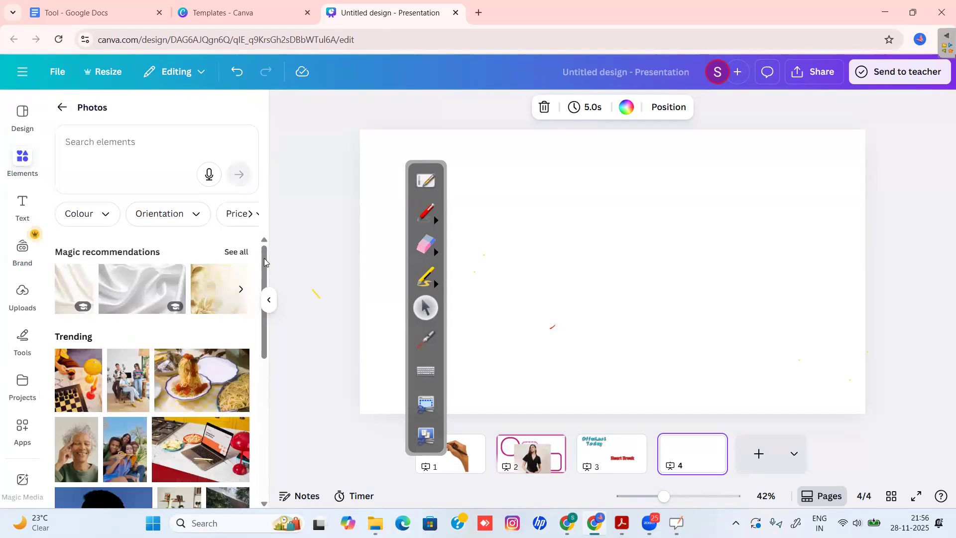
scroll(268, 351, down, 3)
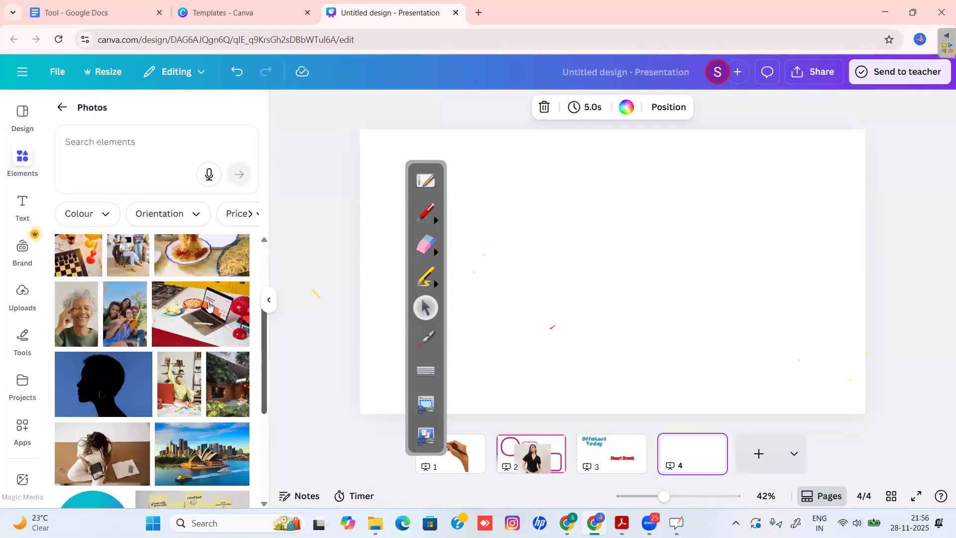
scroll(268, 351, down, 3)
click(234, 314)
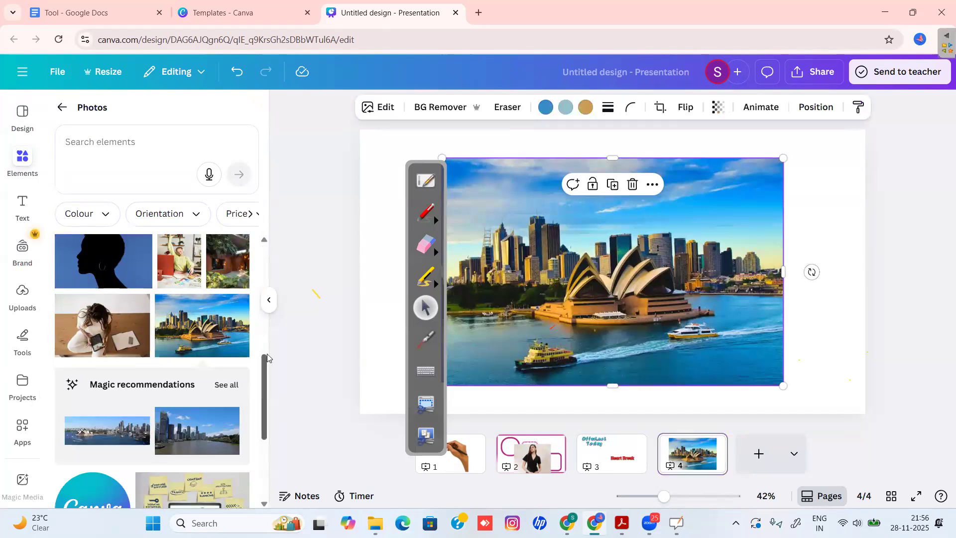
Step: Add the black head silhouette photo with the blue background, shrink it and position it over the upper part of the harbour photo
scroll(120, 407, up, 3)
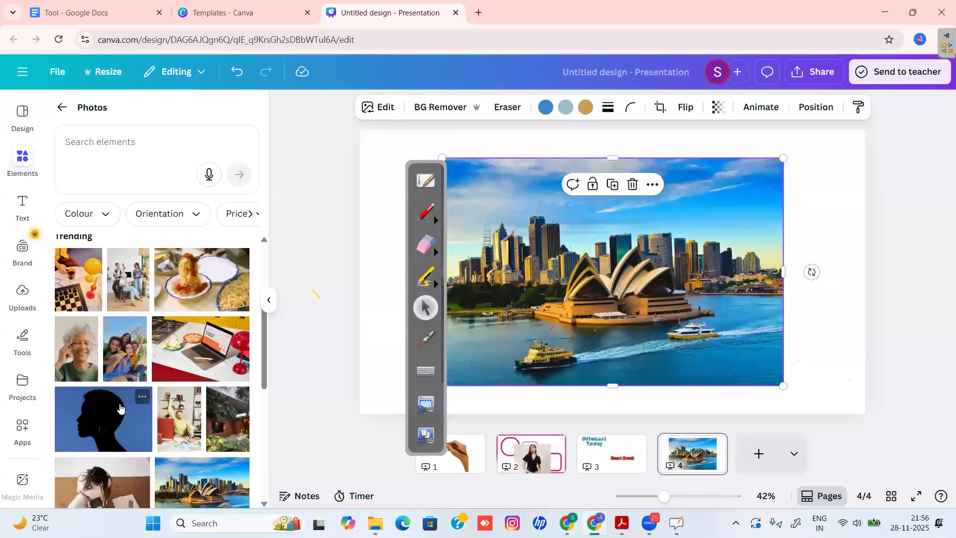
drag(786, 164, 721, 218)
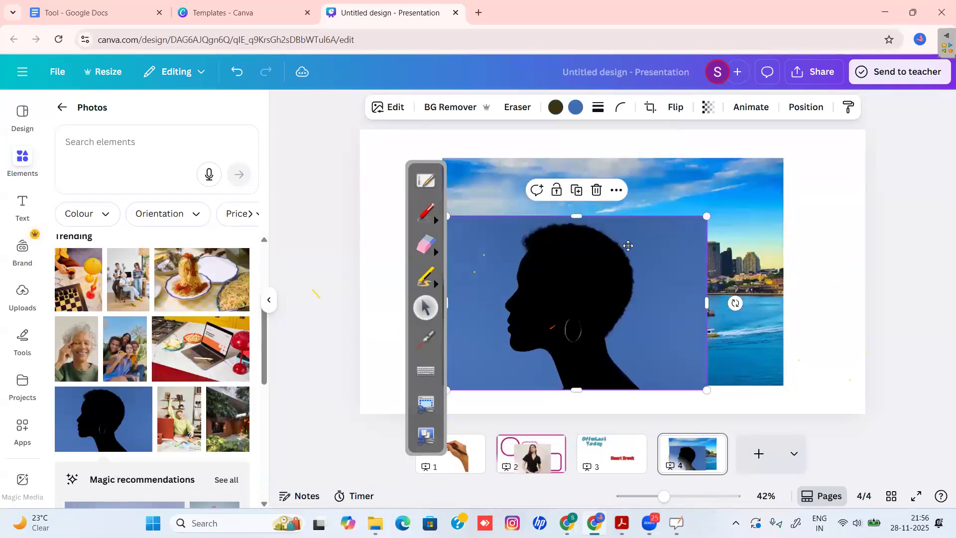
drag(623, 257, 646, 208)
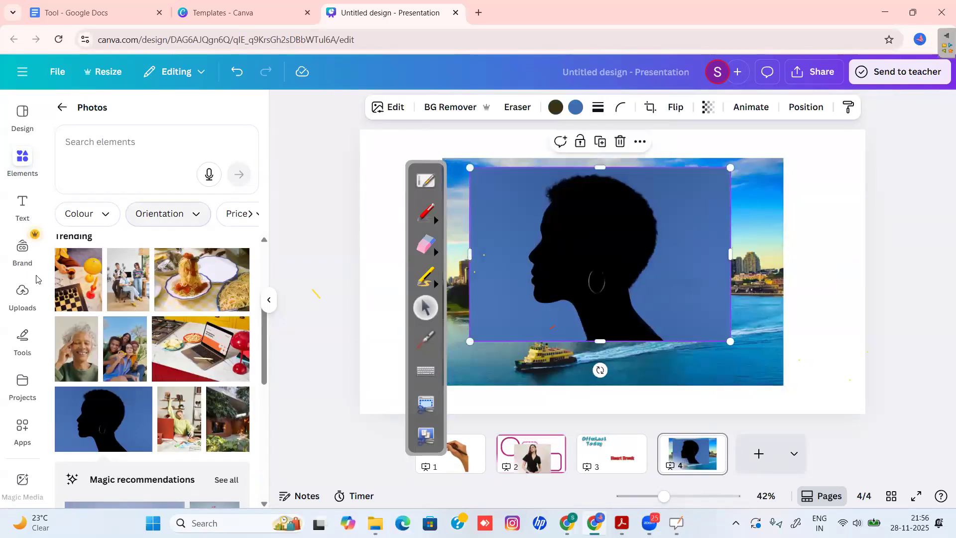
Step: Reopen Image Blender with the silhouette photo selected
scroll(35, 408, down, 5)
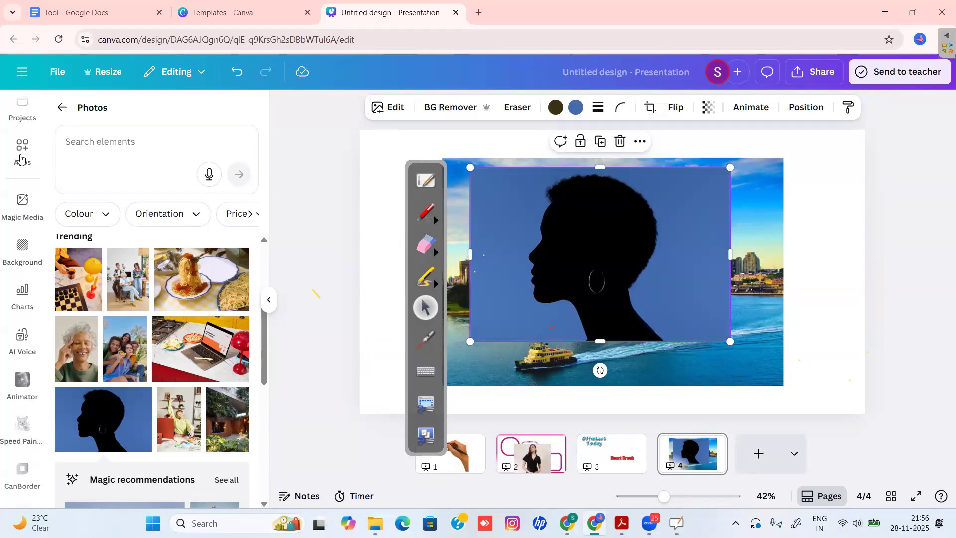
click(20, 159)
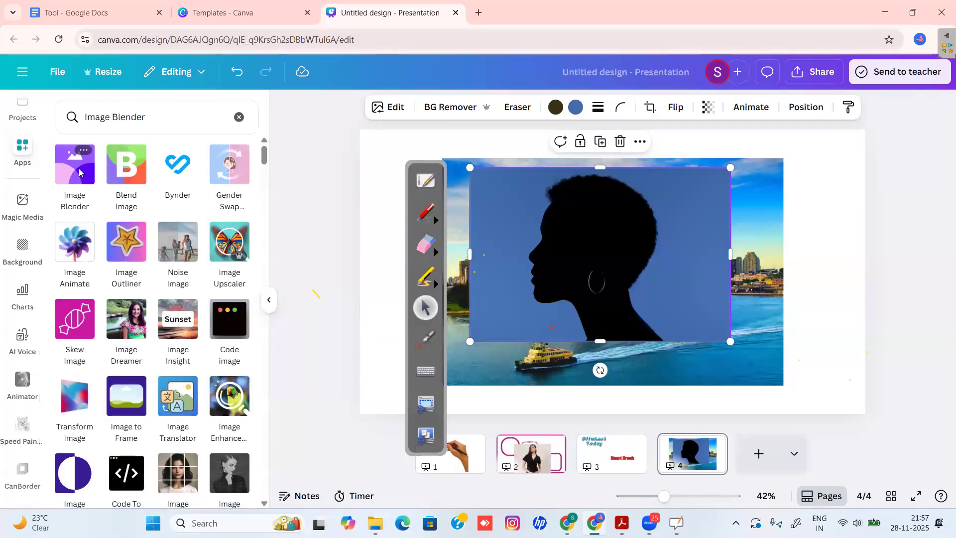
click(80, 172)
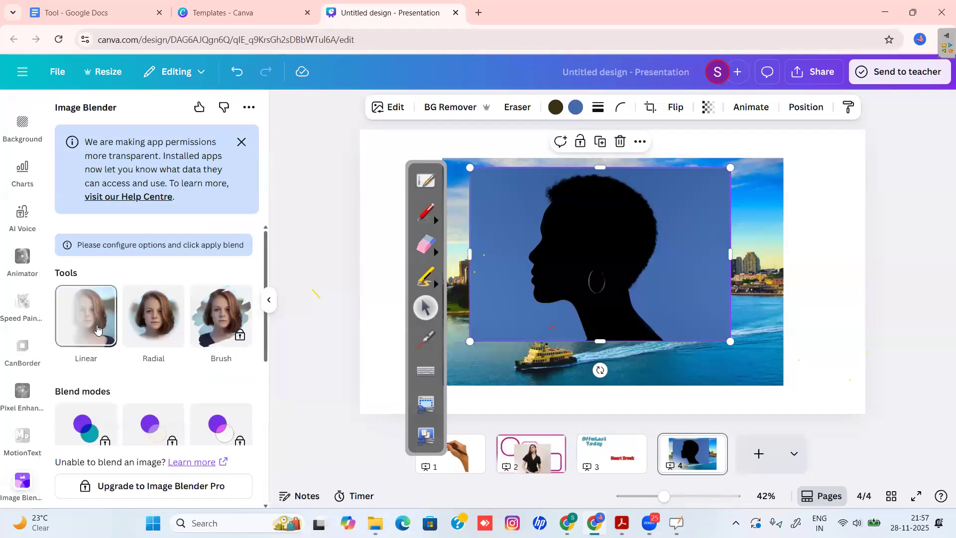
Step: Try a Linear blend at strength 50 on the silhouette photo, angling the gradient diagonally
click(97, 324)
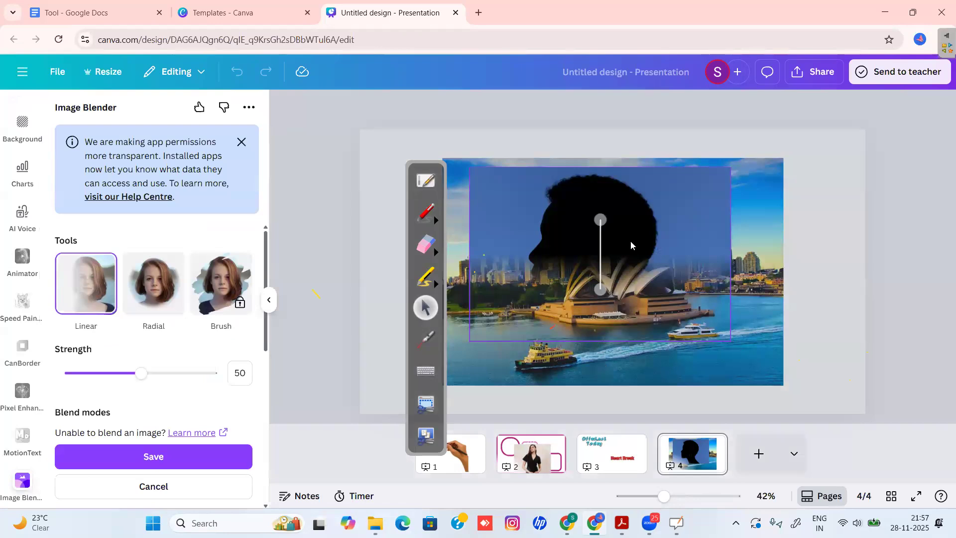
drag(600, 219, 587, 259)
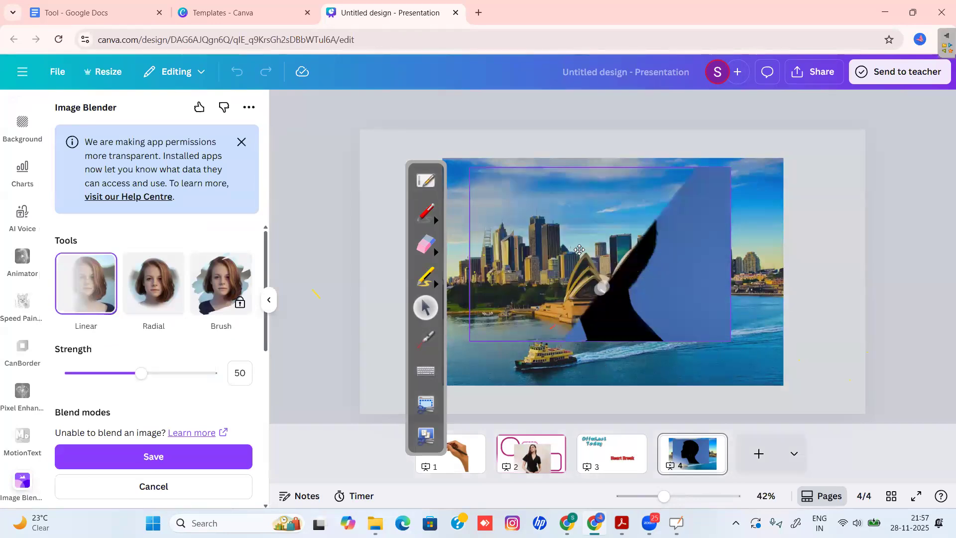
click(542, 213)
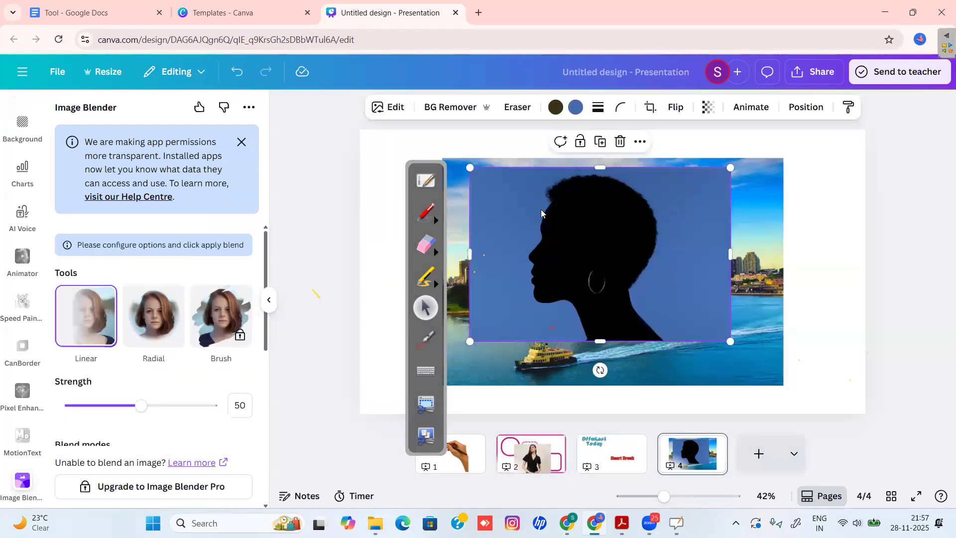
Step: Remove the silhouette photo's background, then enlarge the cutout slightly and reposition it over the harbour photo
click(460, 105)
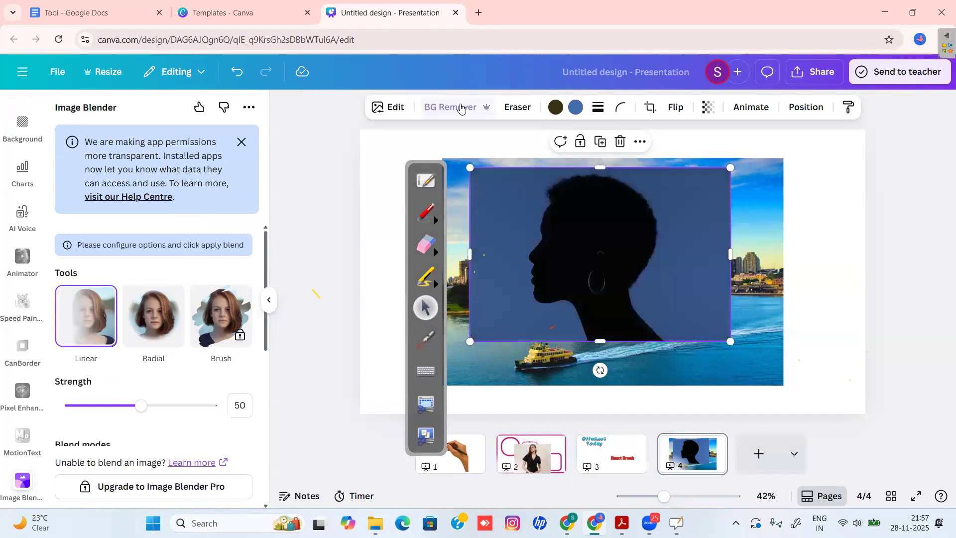
drag(613, 284, 631, 293)
drag(748, 176, 772, 161)
drag(651, 255, 724, 263)
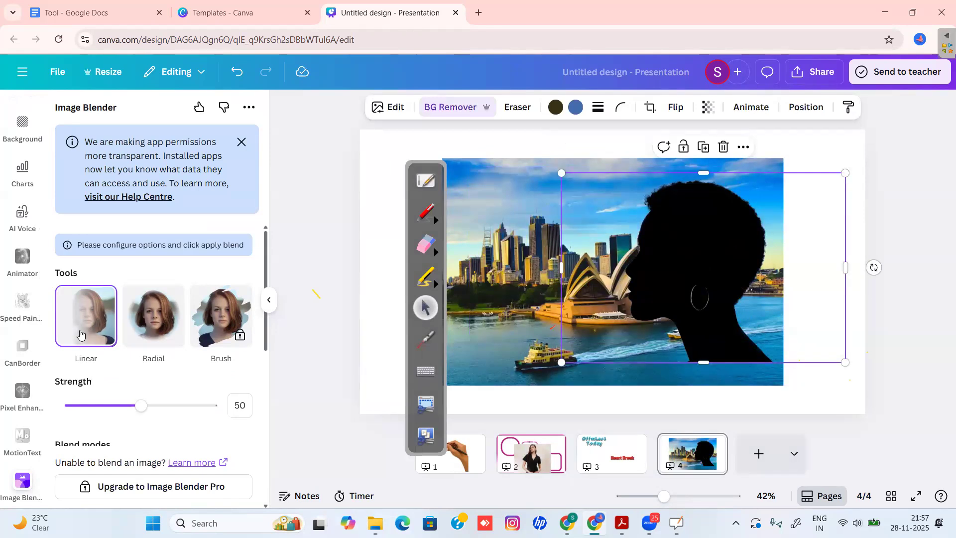
drag(649, 212, 595, 216)
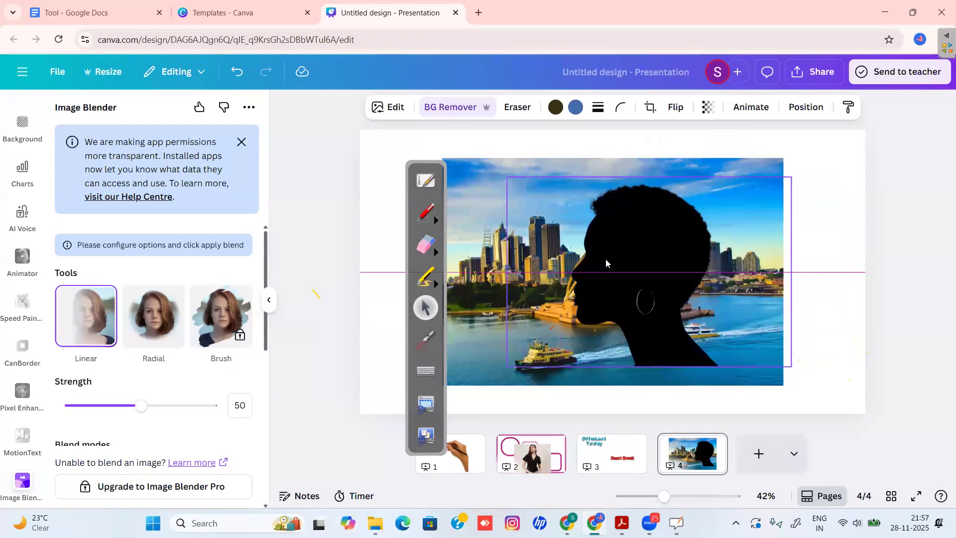
Step: Save a Radial blend at strength 50 that fades the back of the silhouette's head, and place the result further left on the harbour photo
click(142, 331)
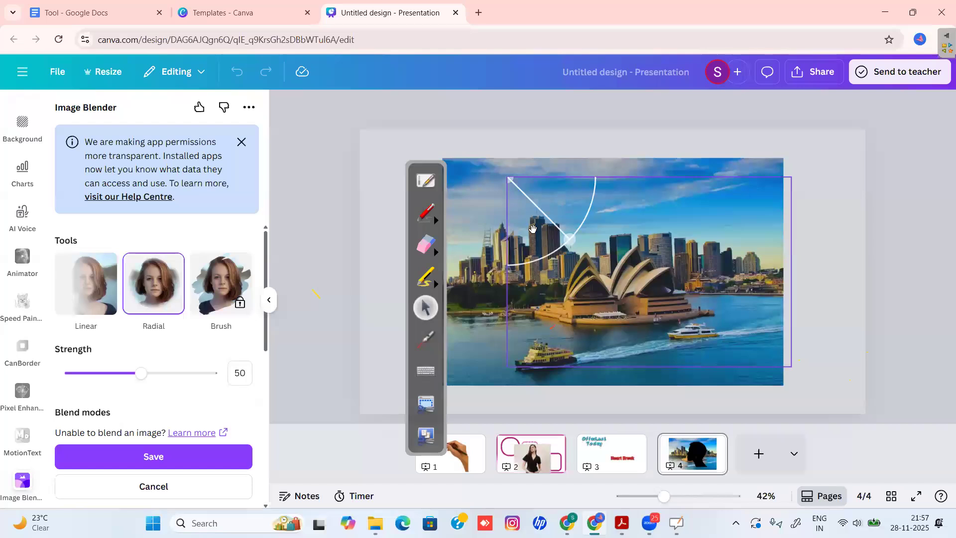
drag(570, 250, 738, 306)
drag(687, 322, 684, 322)
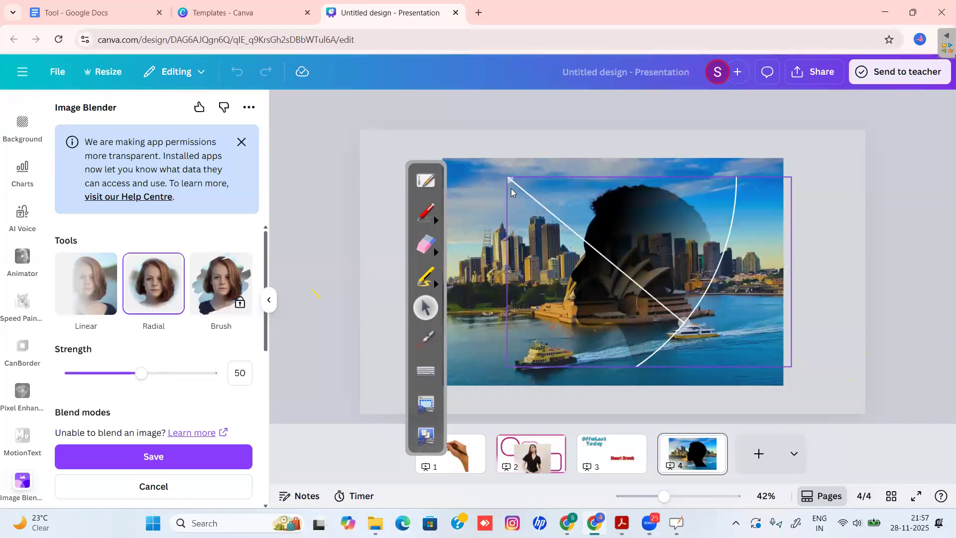
drag(506, 269, 506, 294)
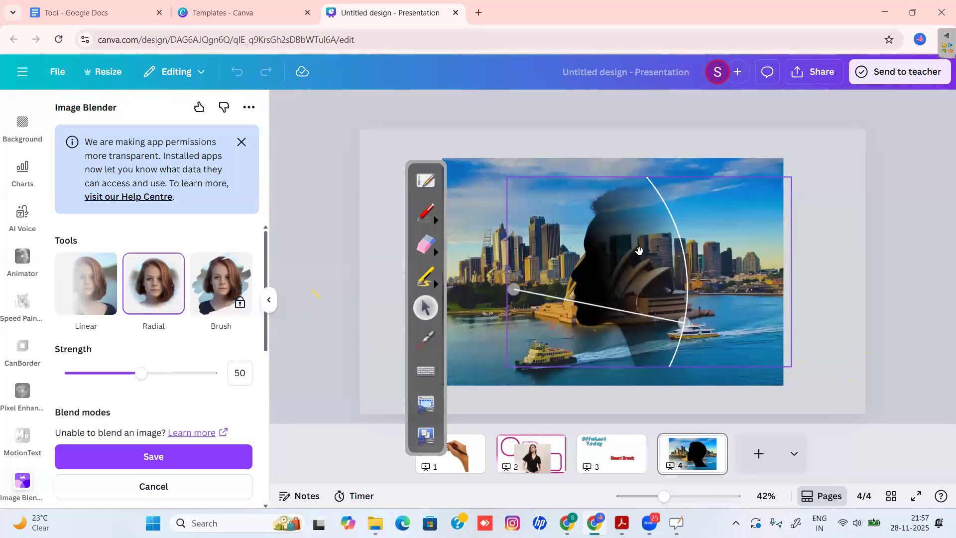
drag(694, 316, 716, 288)
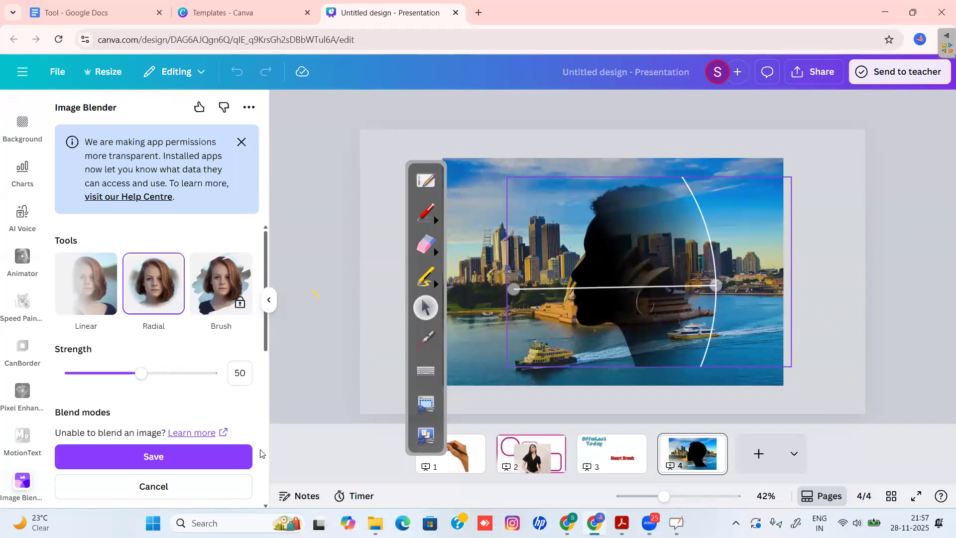
click(172, 462)
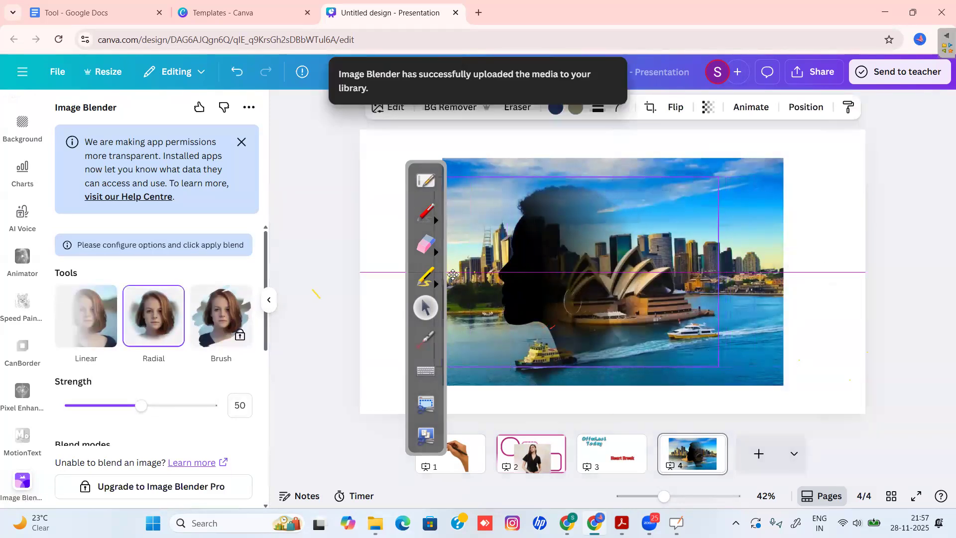
drag(457, 281, 463, 287)
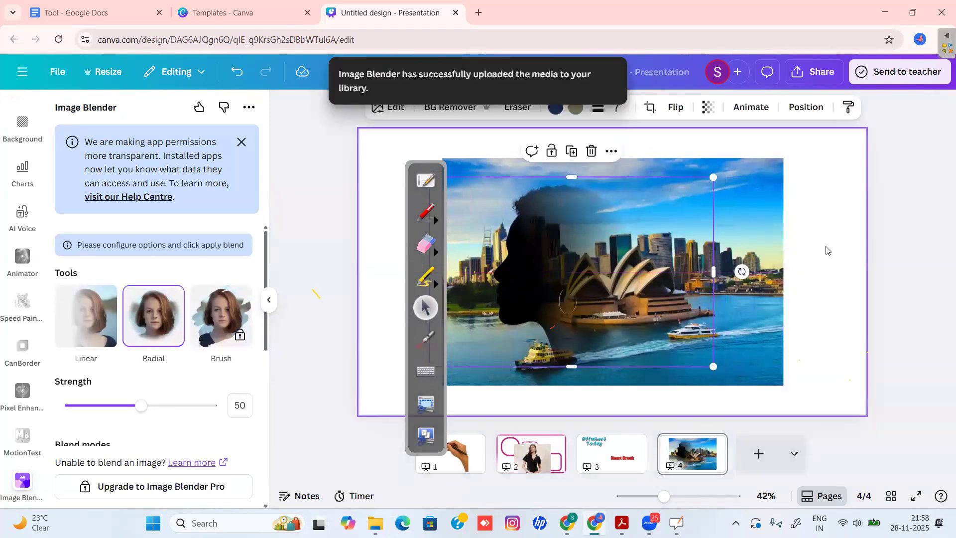
click(826, 250)
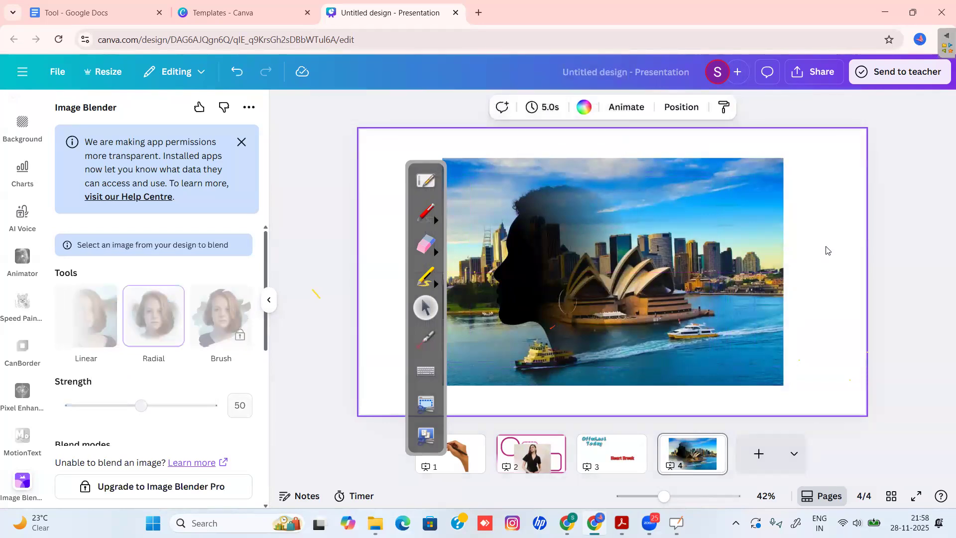
Step: Separate the two photos, moving the blended silhouette to the page's lower-left corner and the harbour photo to its upper right
click(756, 214)
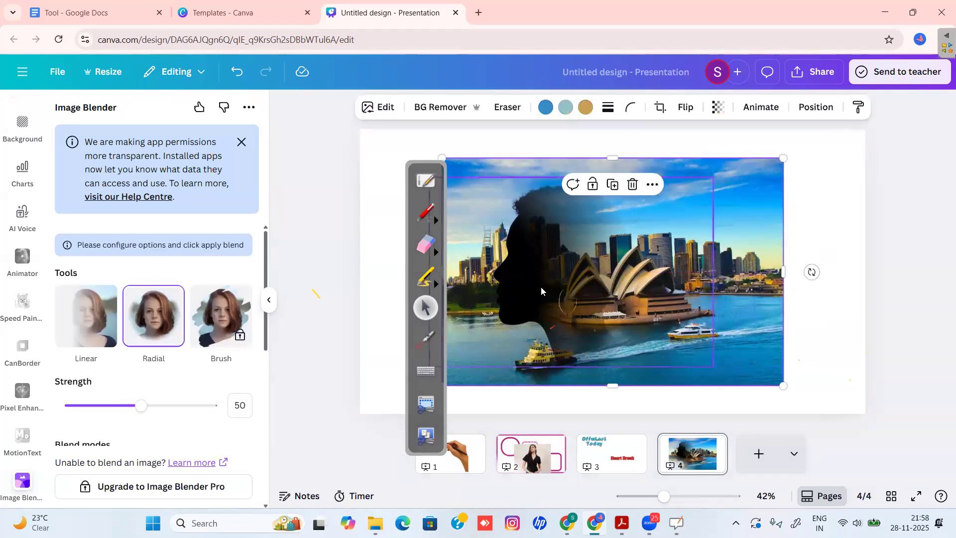
drag(536, 284, 731, 281)
click(543, 252)
drag(543, 252, 397, 324)
drag(765, 188, 628, 171)
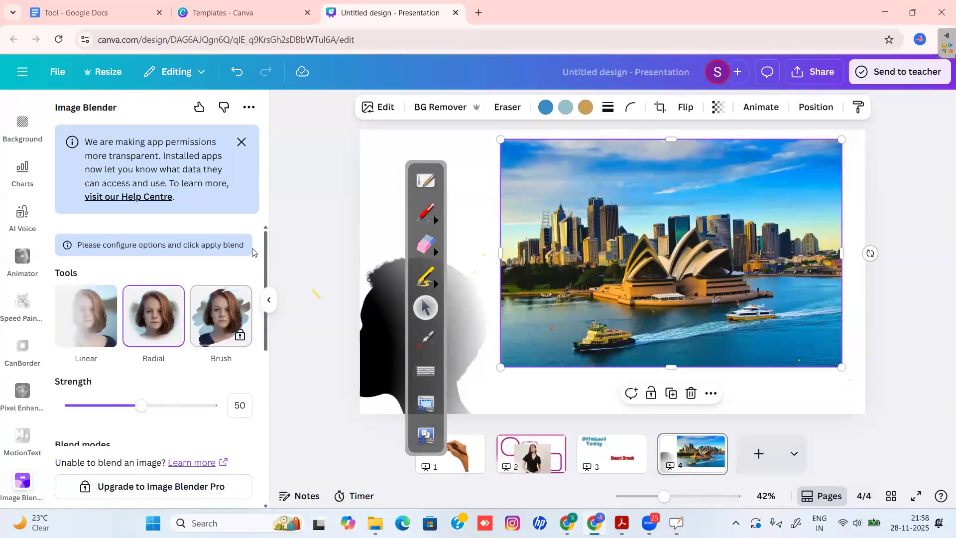
Step: Apply and save a Linear blend at strength 50 on the harbour photo, fading out its left edge
scroll(268, 366, down, 5)
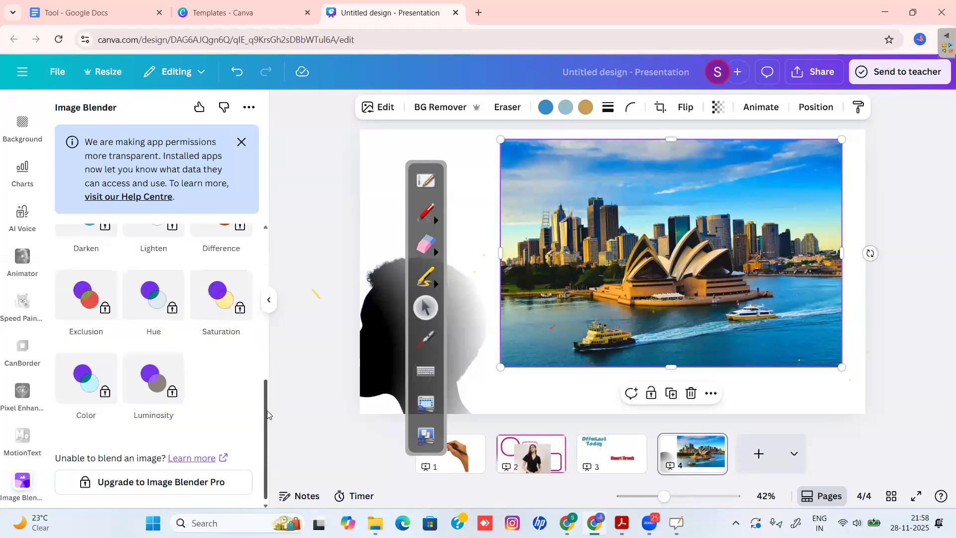
scroll(244, 284, up, 5)
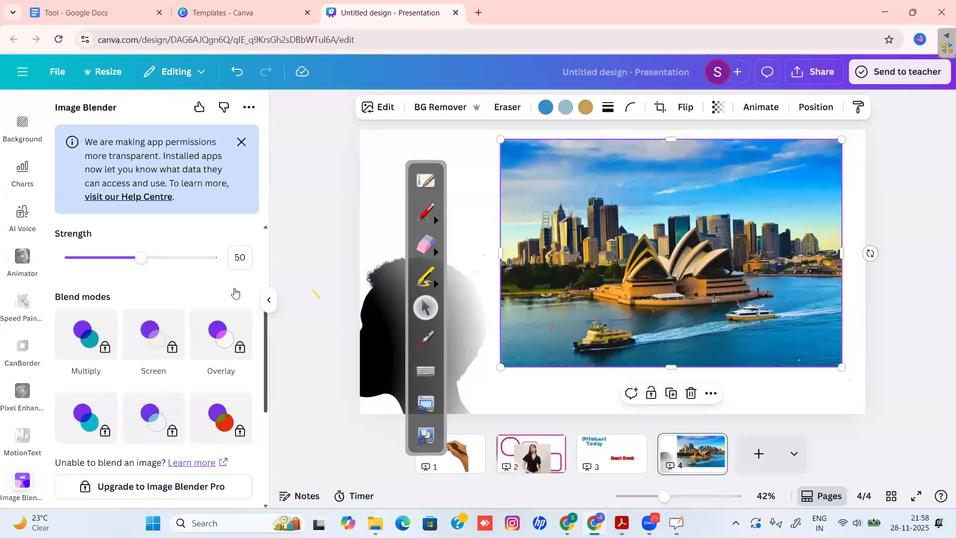
click(88, 317)
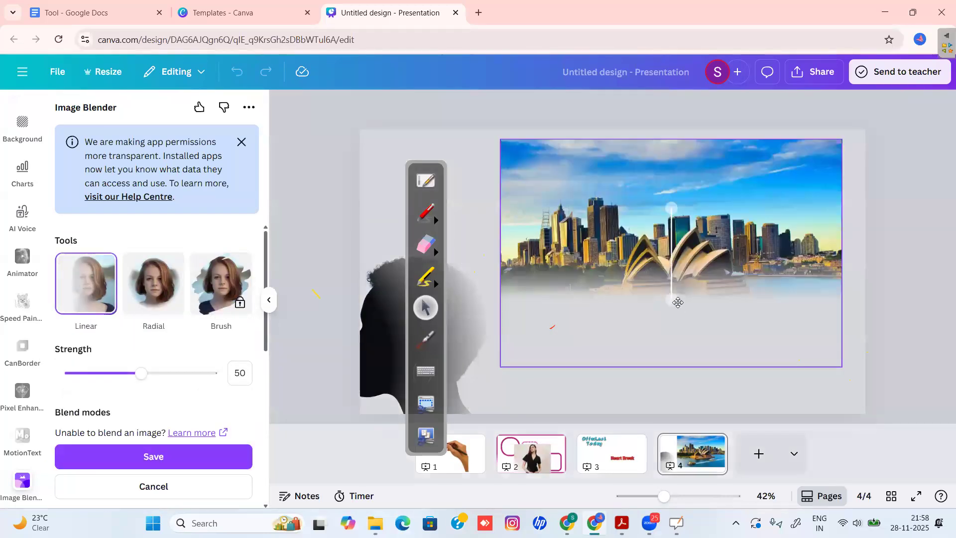
drag(671, 299, 536, 279)
drag(671, 208, 833, 269)
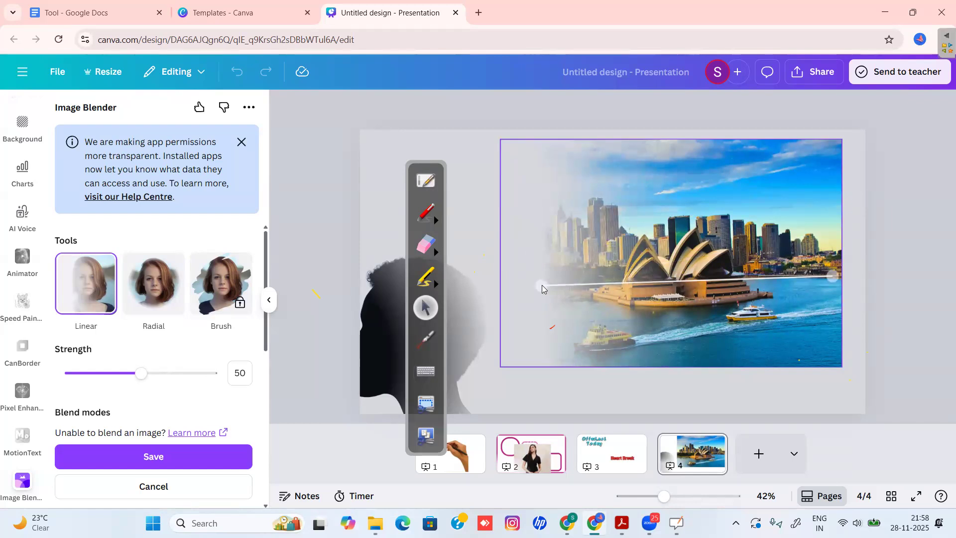
mouse_move(539, 283)
mouse_down()
mouse_move(518, 281)
mouse_move(589, 284)
mouse_move(529, 287)
mouse_up()
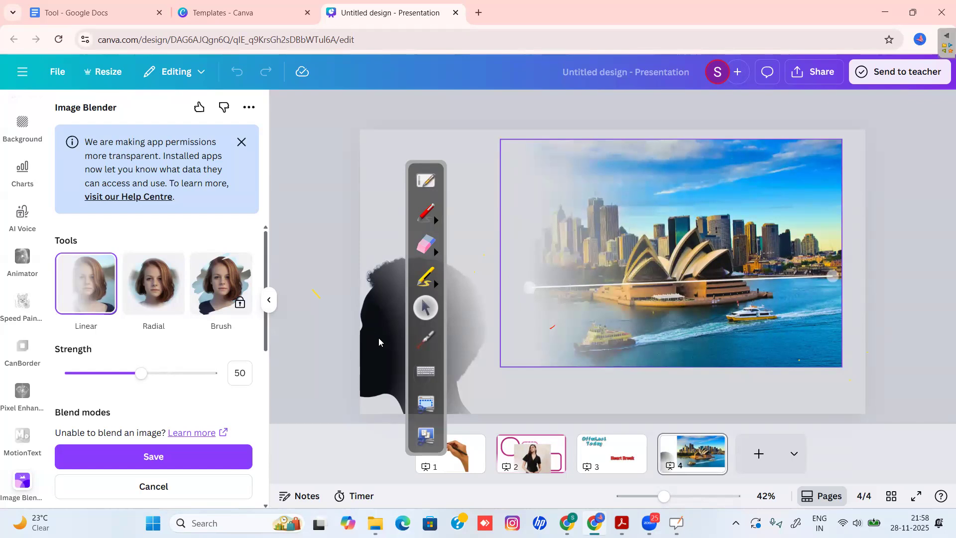
click(163, 464)
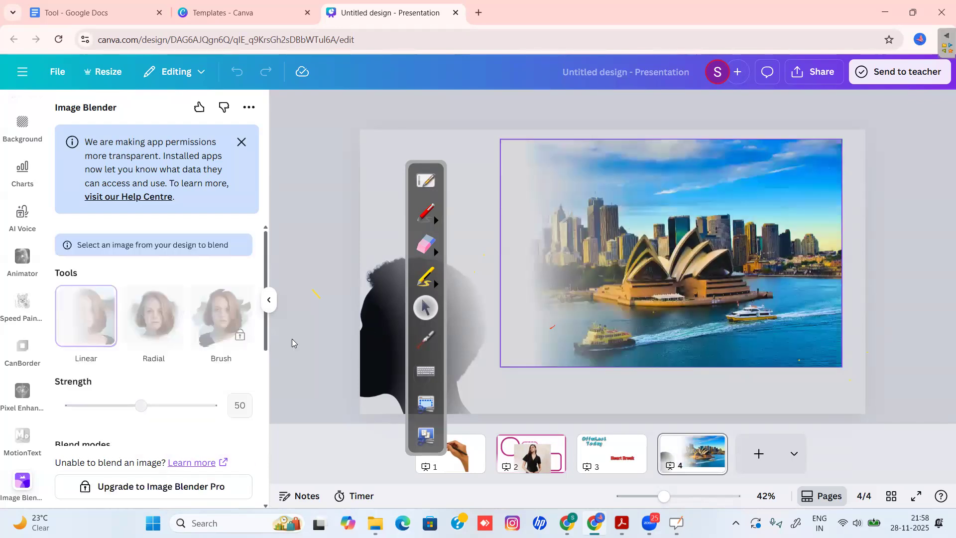
Step: Place the blended silhouette over the faded left side of the harbour photo and deselect it
drag(367, 371, 519, 288)
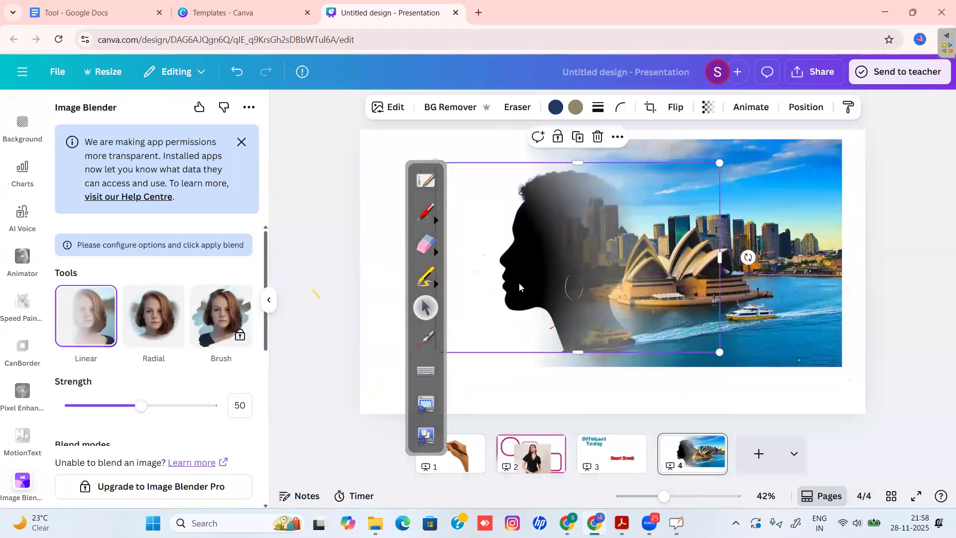
click(503, 371)
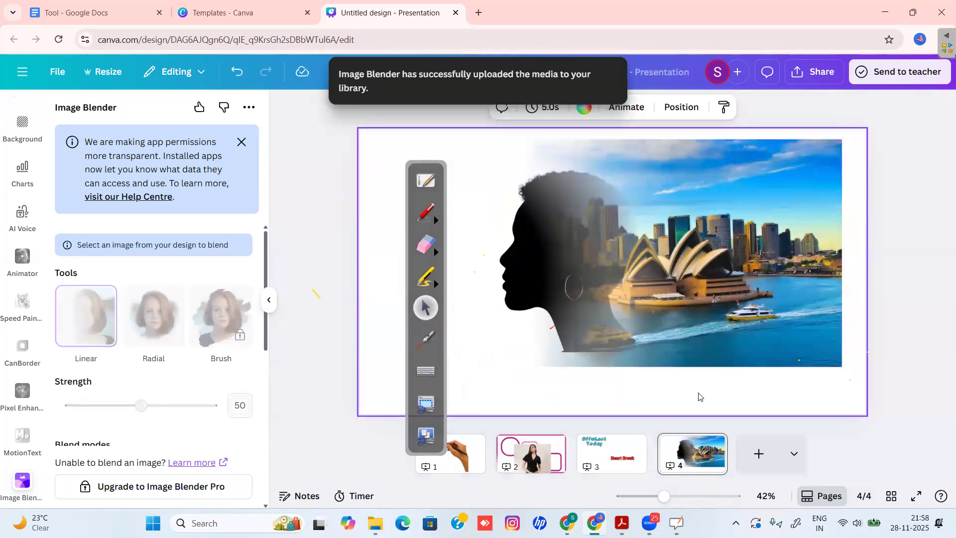
click(352, 117)
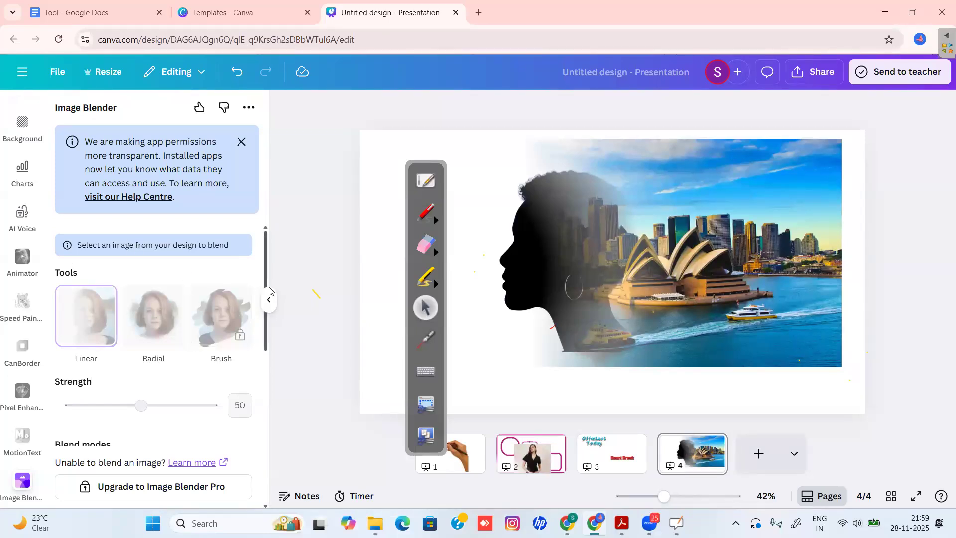
Step: Check the list of apps in the Tool document in Google Docs, then return to the Canva presentation
drag(272, 357, 362, 130)
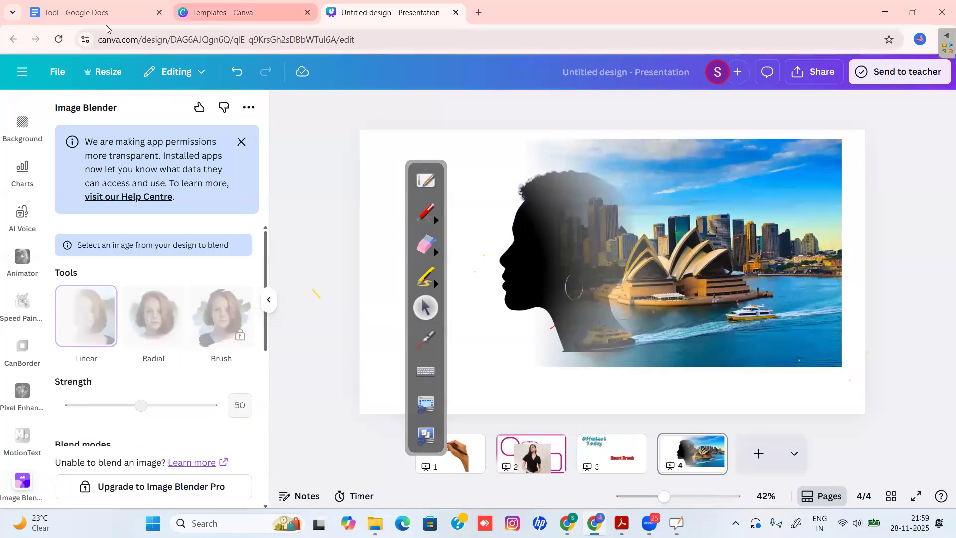
click(96, 15)
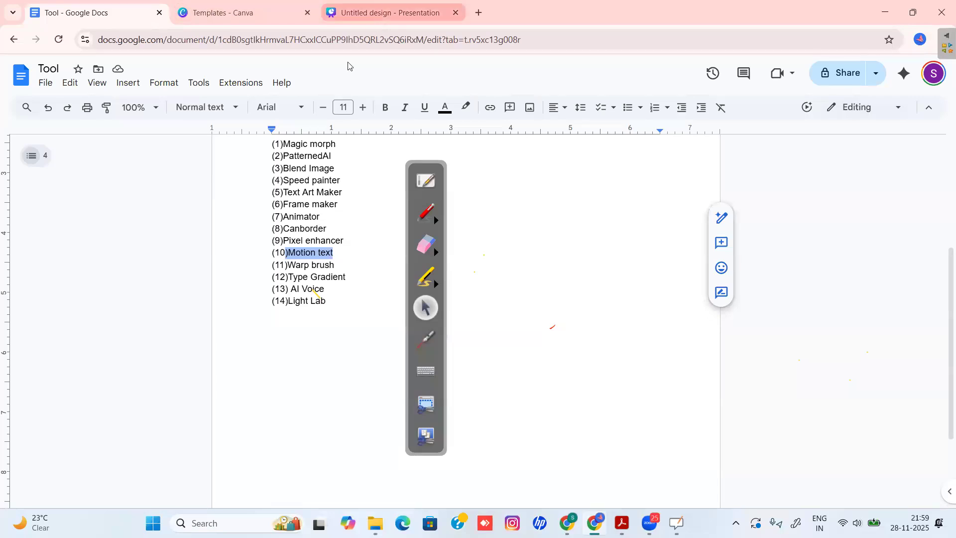
click(378, 15)
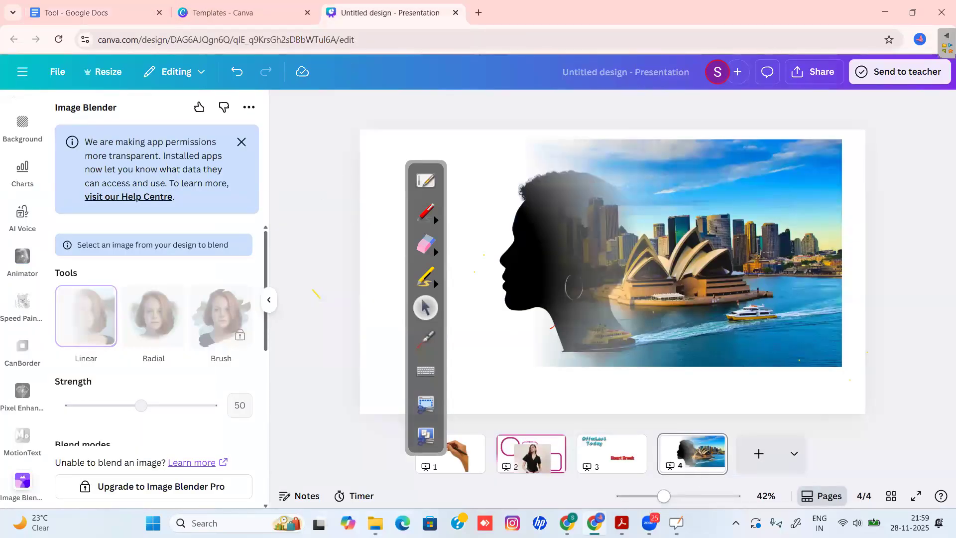
Step: Add a blank fifth page and upload "ChatGPT Image Nov 20, 2025, 10_03_09 PM" from Downloads to the Animator app
click(756, 455)
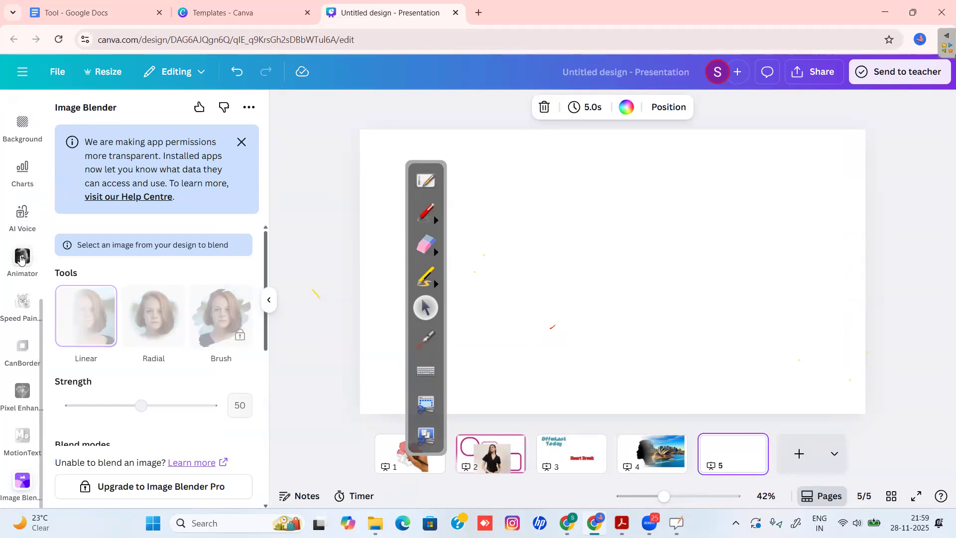
click(21, 259)
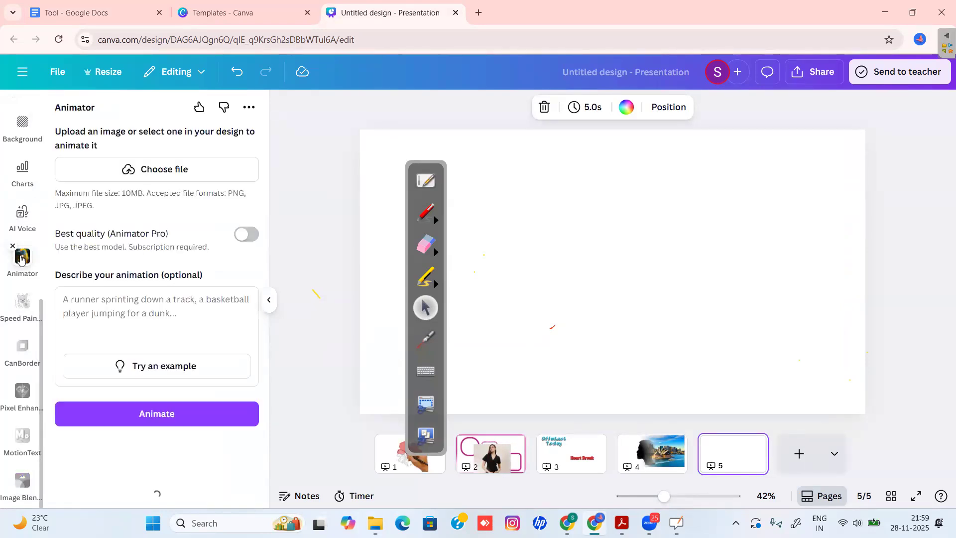
click(172, 168)
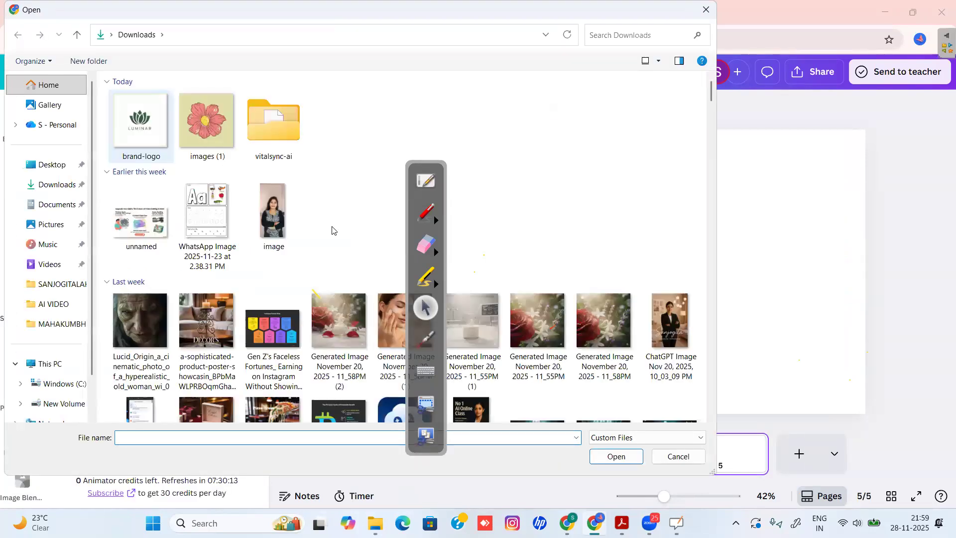
drag(712, 99, 714, 118)
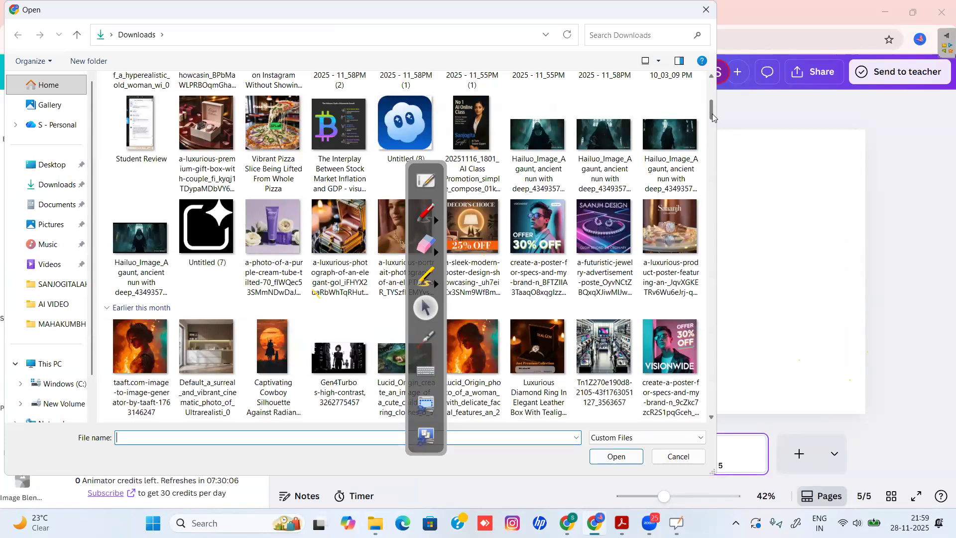
drag(711, 116, 708, 108)
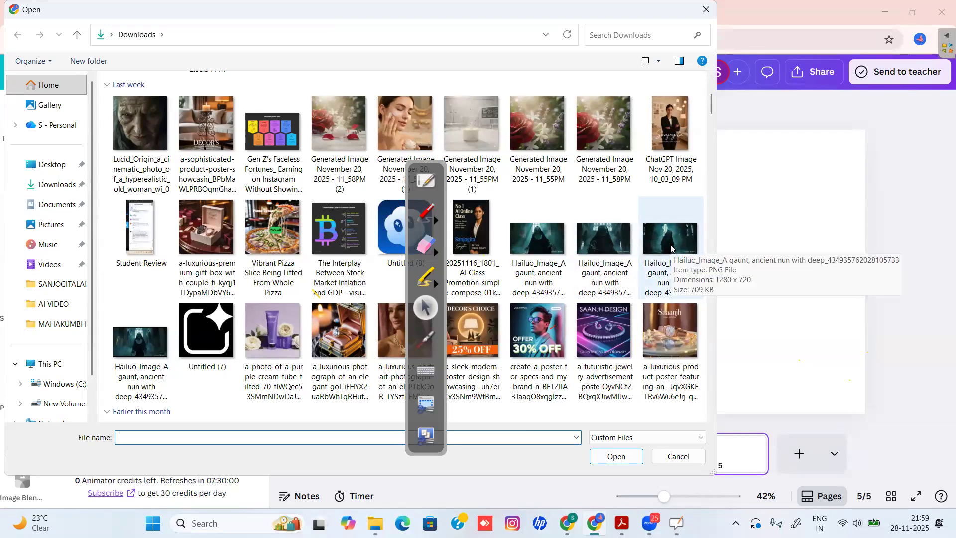
click(662, 115)
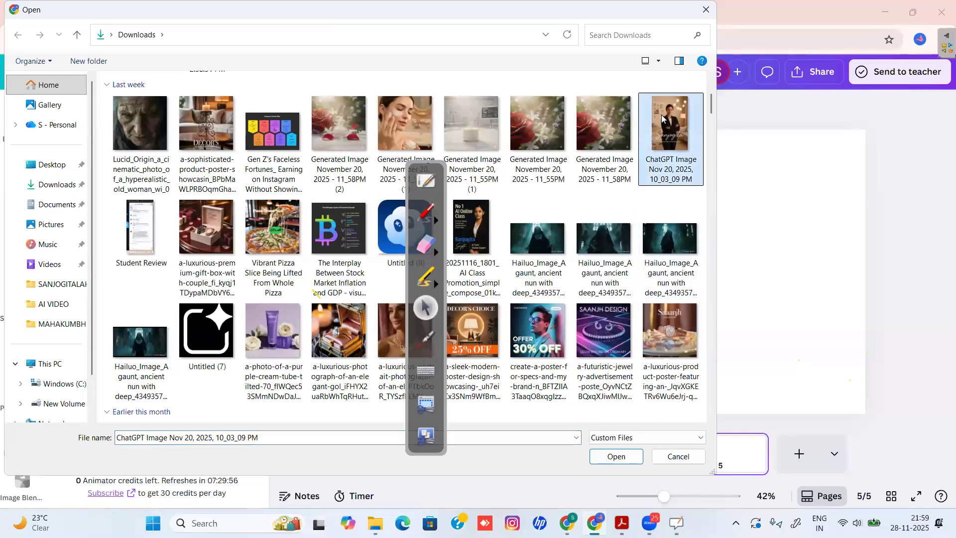
click(616, 456)
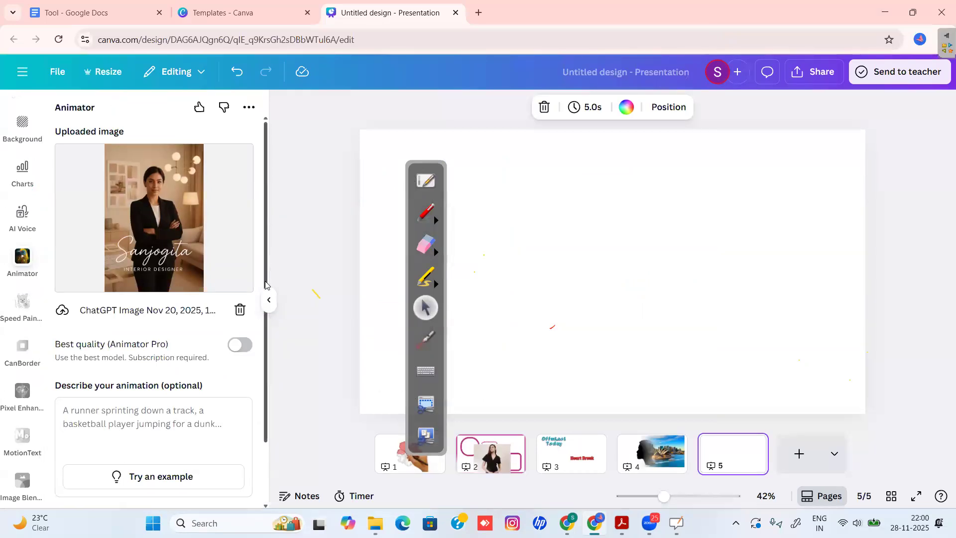
Step: Turn on Best quality (Animator Pro) for the uploaded image in Animator
scroll(265, 288, down, 1)
scroll(264, 261, up, 1)
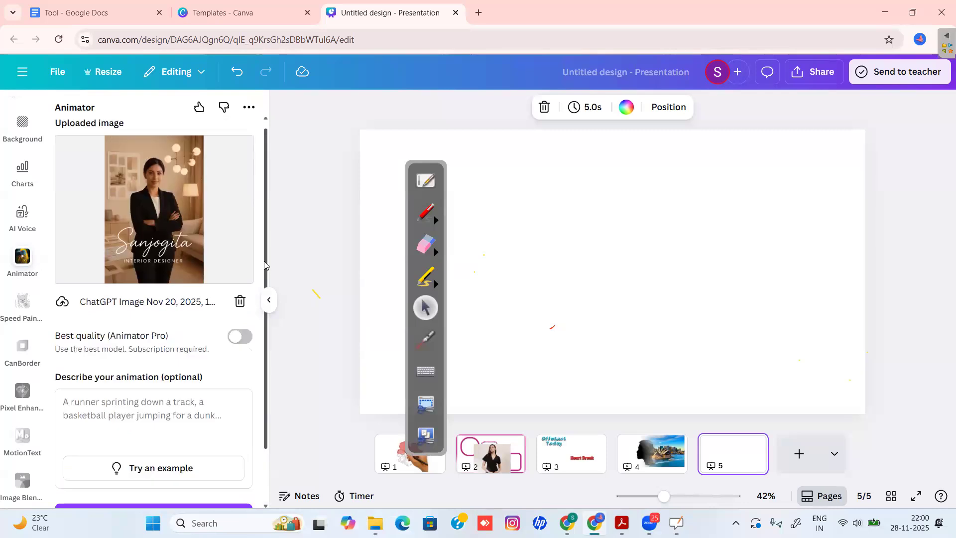
scroll(264, 265, down, 1)
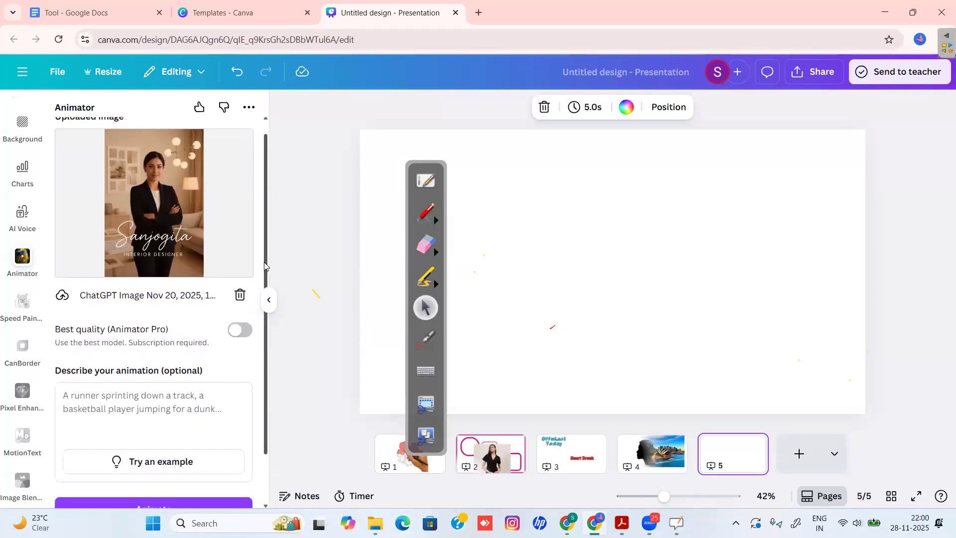
scroll(264, 266, up, 1)
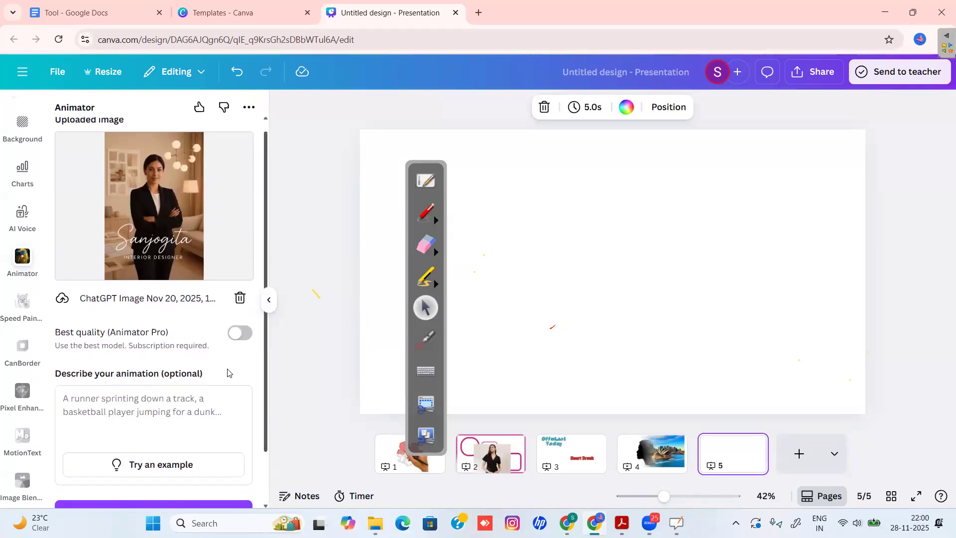
click(238, 335)
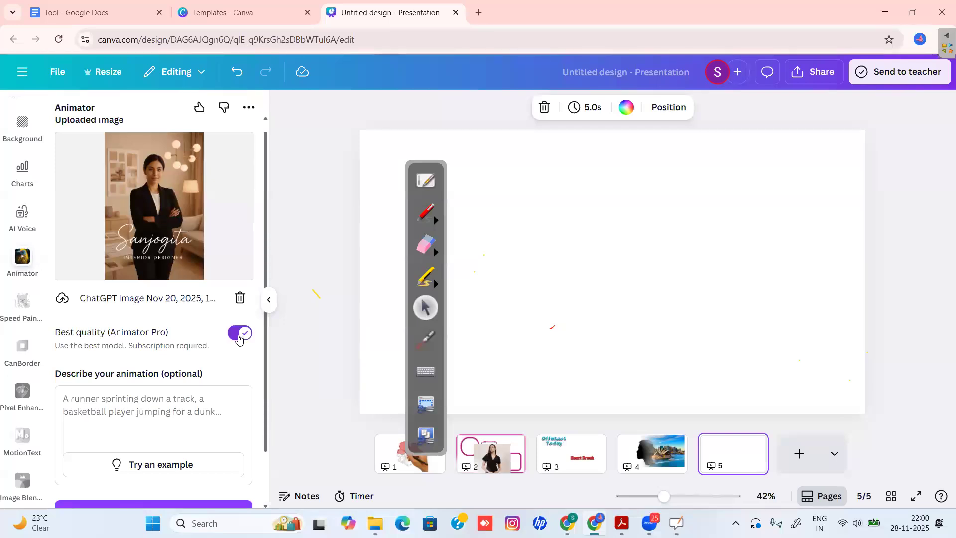
Step: Turn off Best quality (Animator Pro) and describe the animation as "She will go back and sit on the sofa"
click(238, 334)
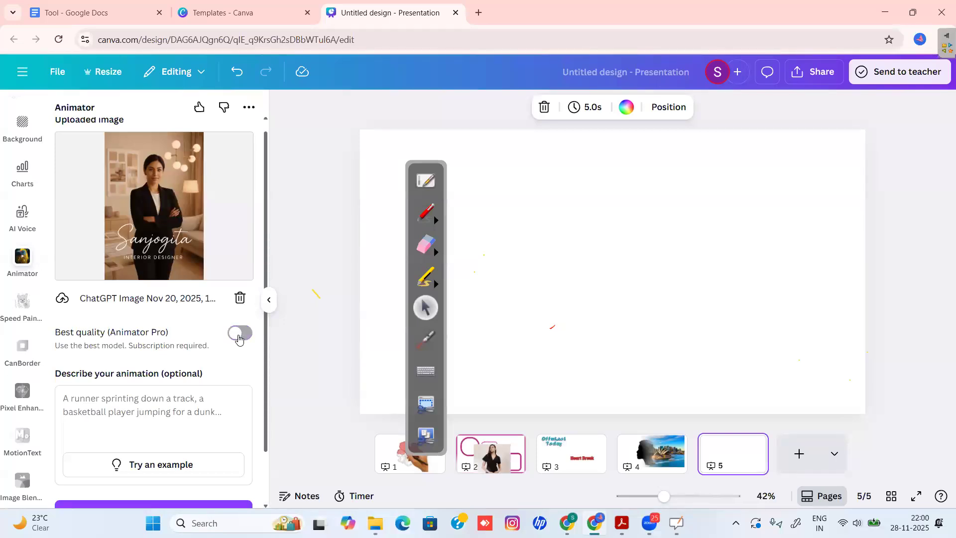
click(101, 409)
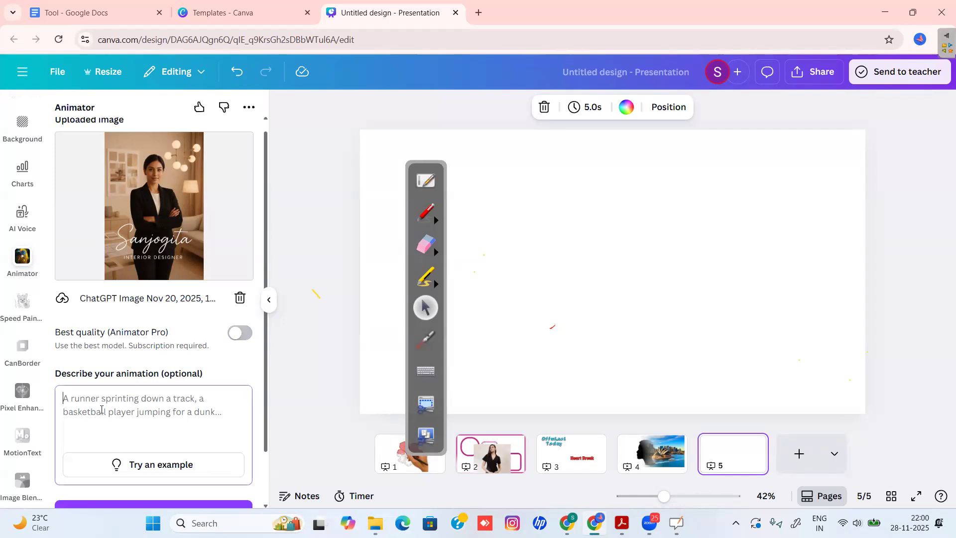
text(She w)
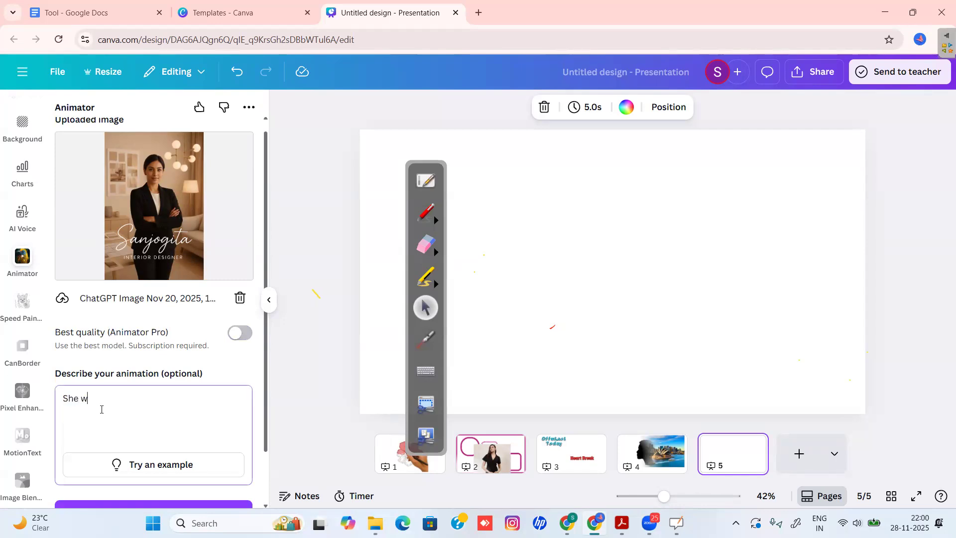
text(ill go back and sit on the sofa)
scroll(266, 218, down, 2)
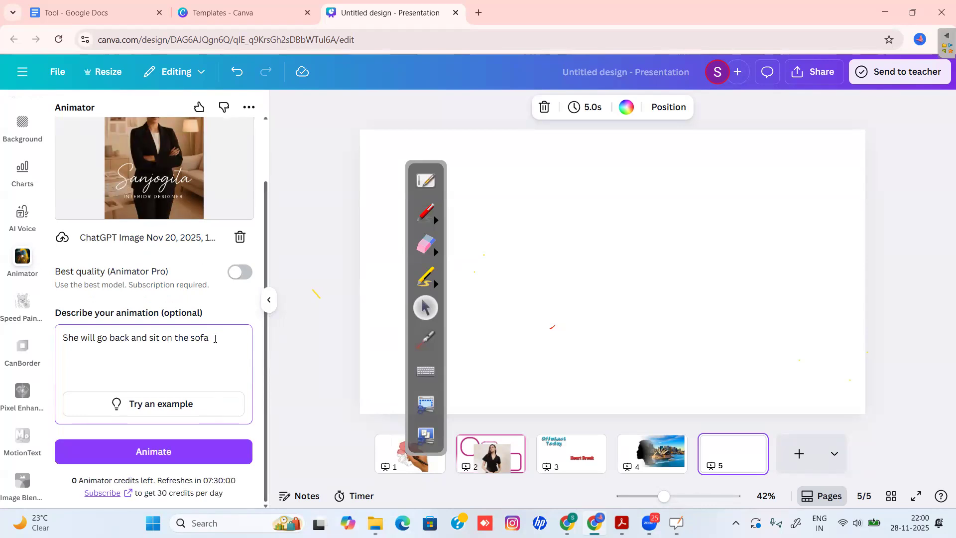
click(82, 479)
Step: Replace the animation description with "She will clap her hands" and try to animate the uploaded image
click(57, 333)
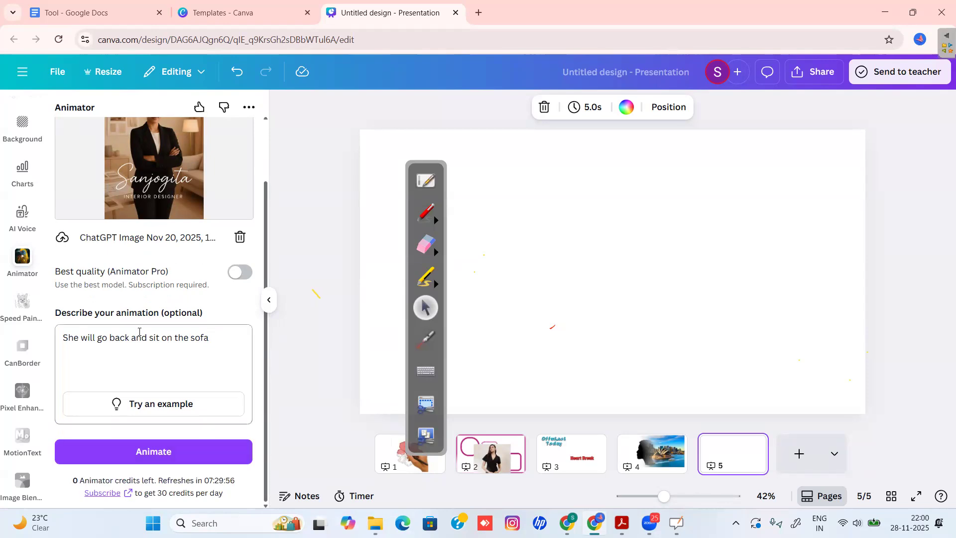
key(ctrl+a)
text(S)
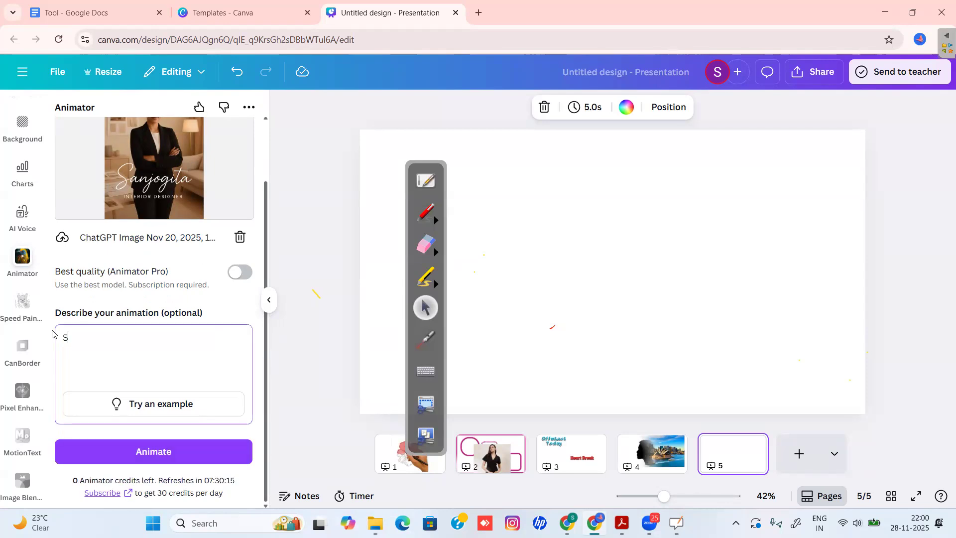
text(he will clap her hands)
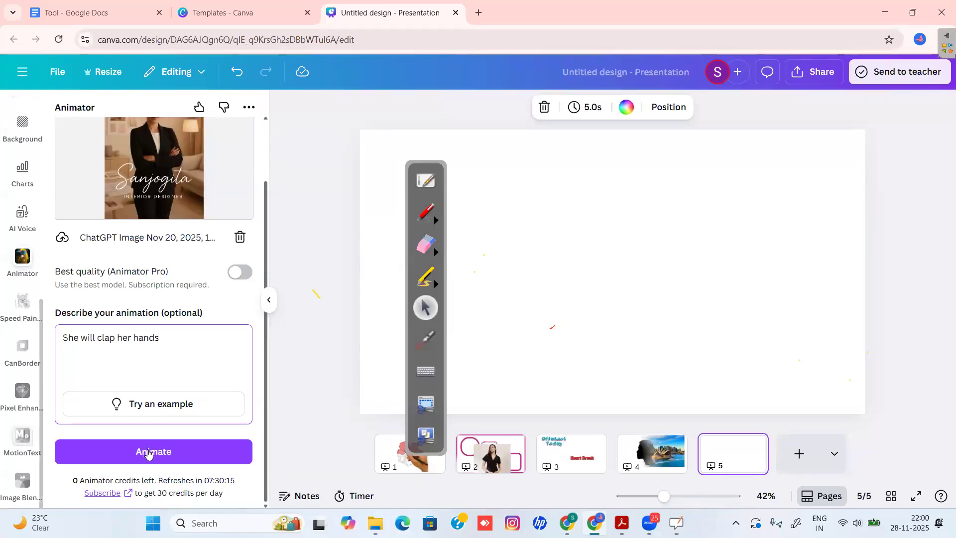
click(147, 451)
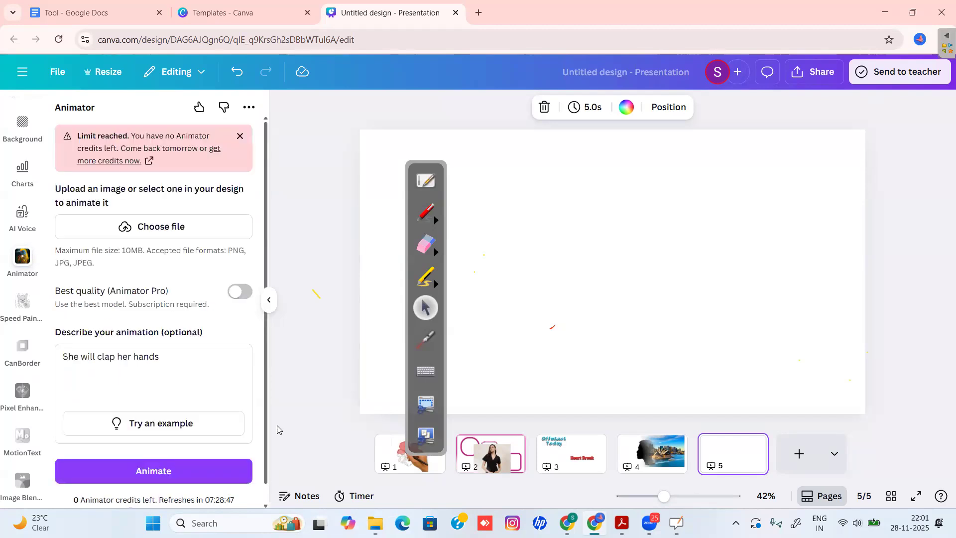
Step: Switch to the other account's Canva presentation and open its Animator app, cancelling the image file selection
mouse_move(575, 521)
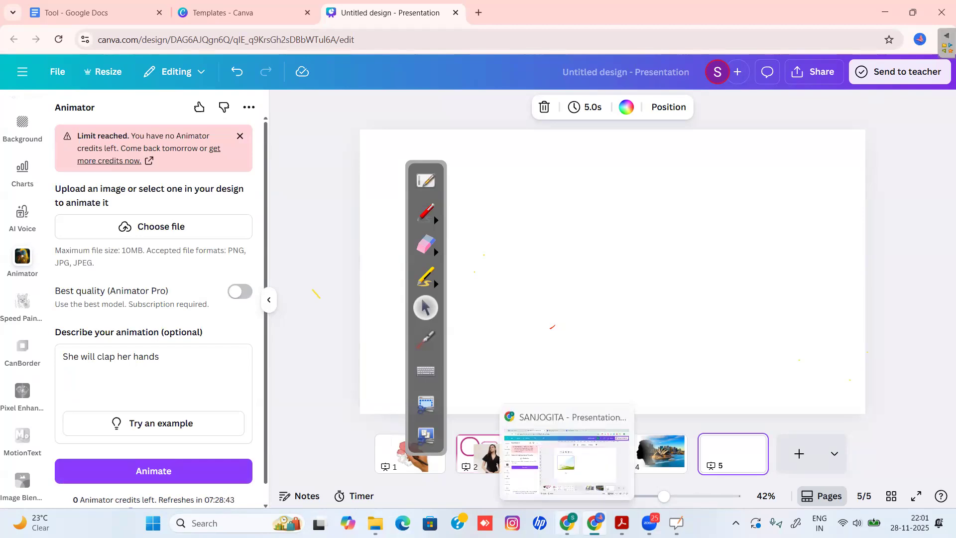
click(575, 521)
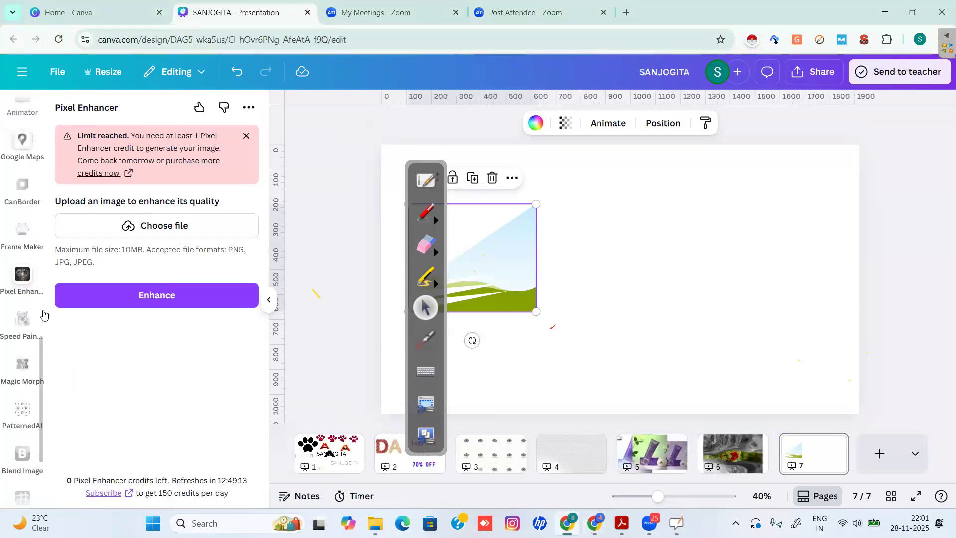
drag(41, 383, 52, 253)
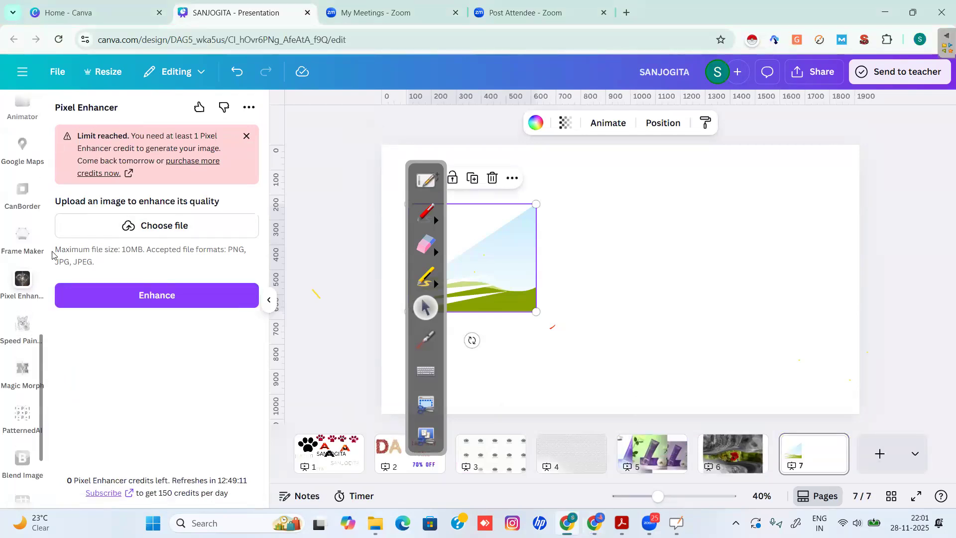
scroll(38, 252, up, 4)
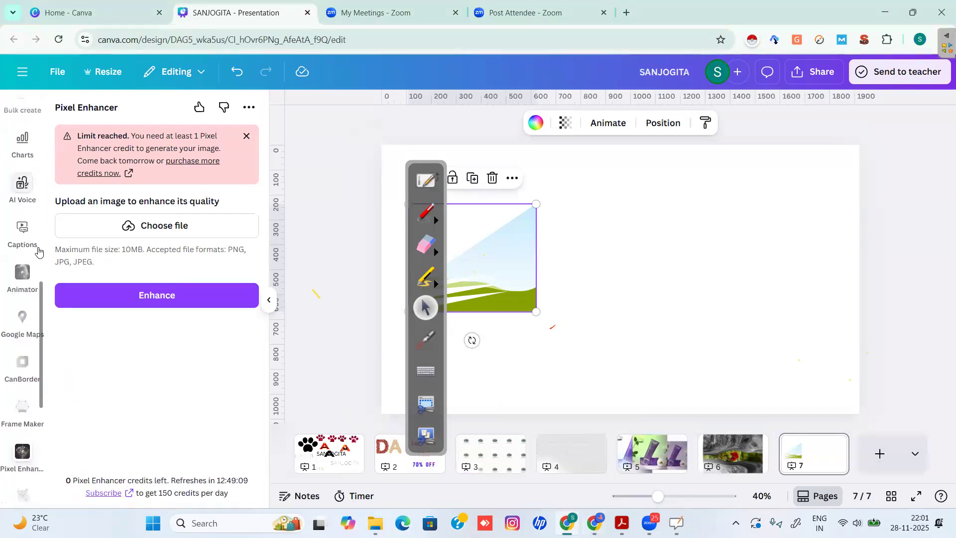
scroll(39, 252, down, 1)
click(24, 240)
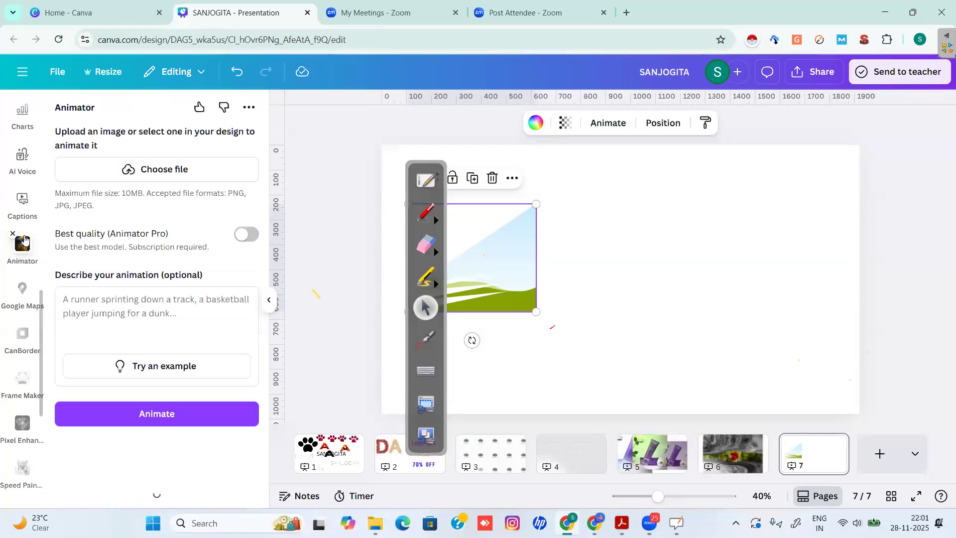
click(170, 168)
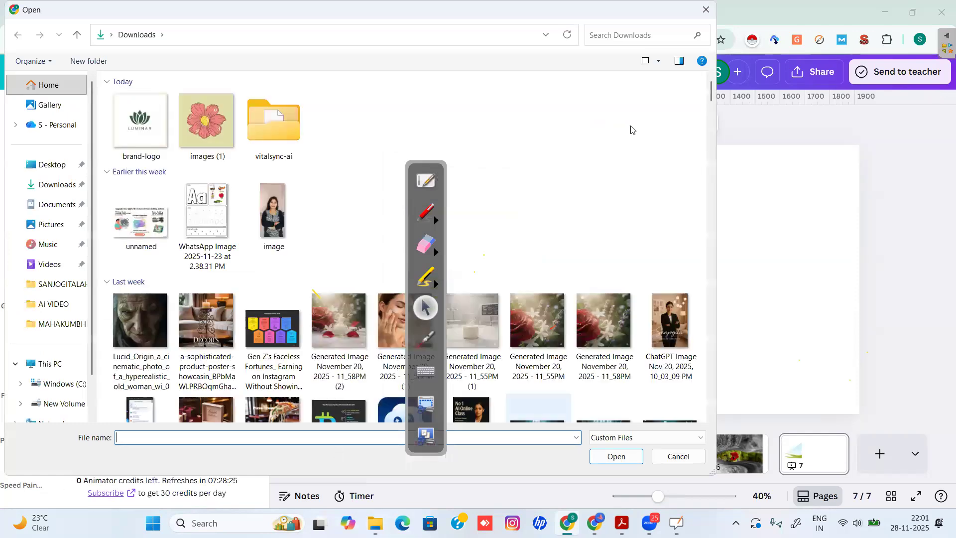
click(706, 10)
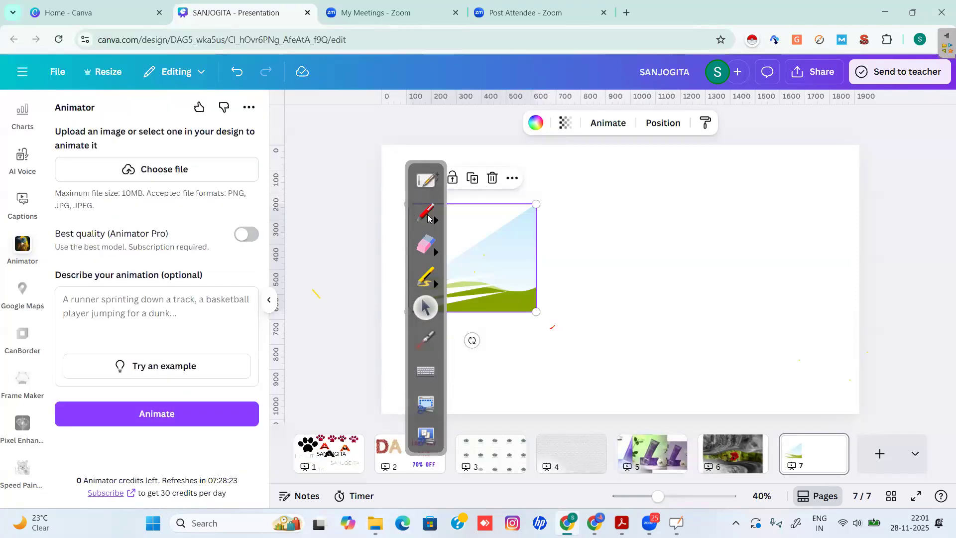
Step: Mark the remaining Animator credits with the red annotation pen, then return to the pointer
click(427, 218)
mouse_move(90, 457)
mouse_down()
mouse_move(72, 508)
mouse_move(138, 521)
mouse_move(82, 475)
mouse_up()
click(425, 303)
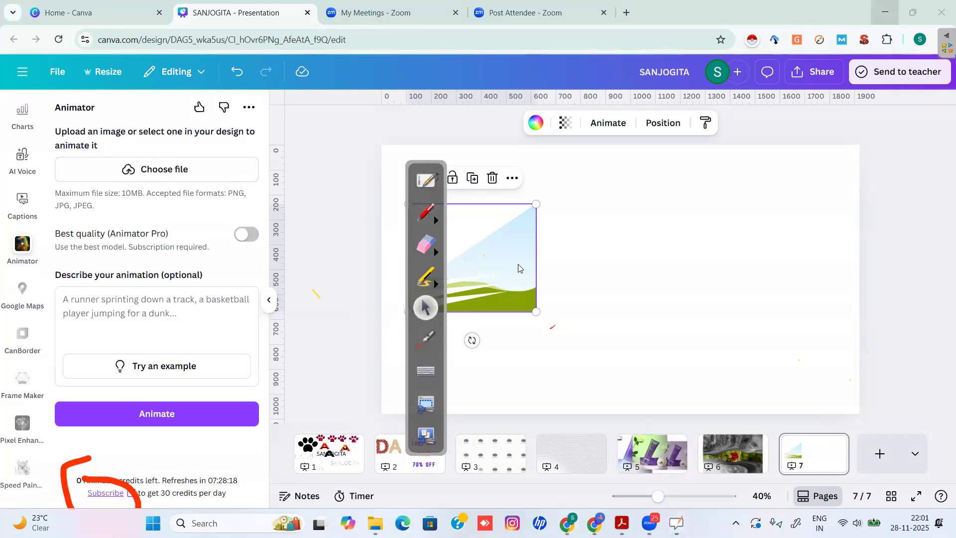
Step: Open Chrome with the metacrestflow profile in a maximised window and create a blank presentation in Canva
double_click(120, 271)
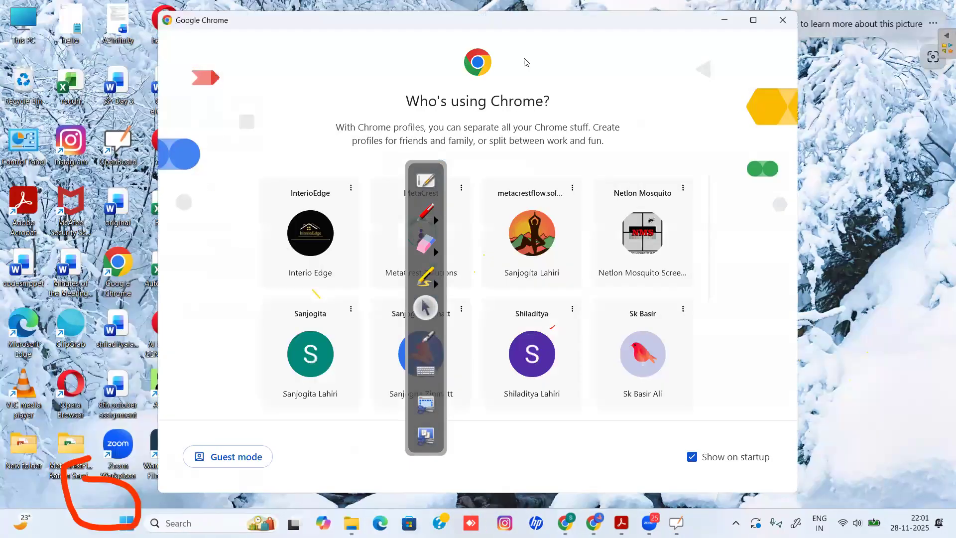
click(542, 219)
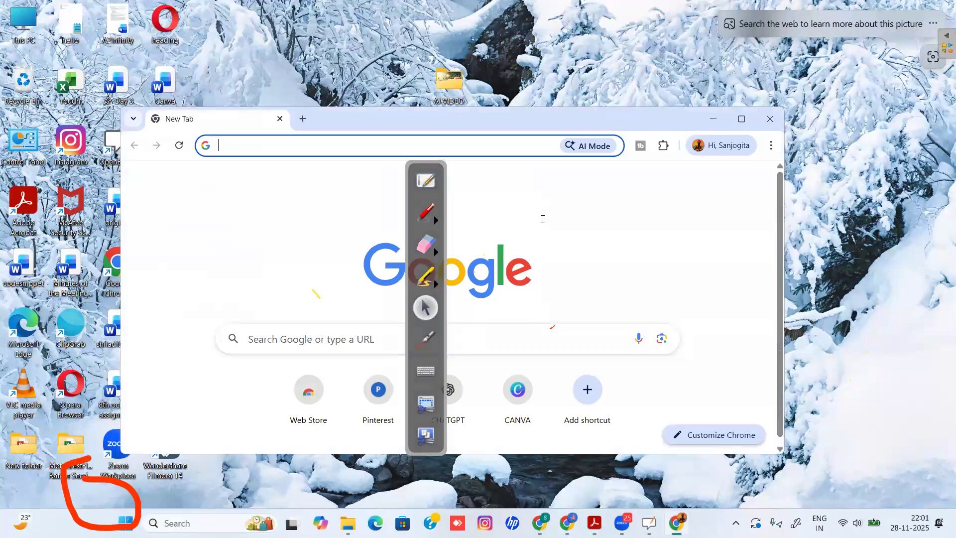
click(521, 396)
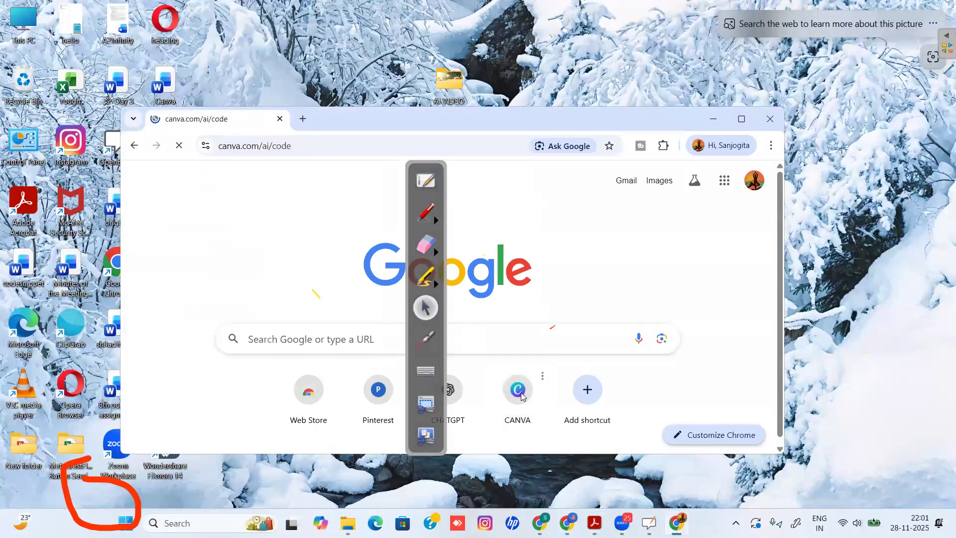
click(741, 120)
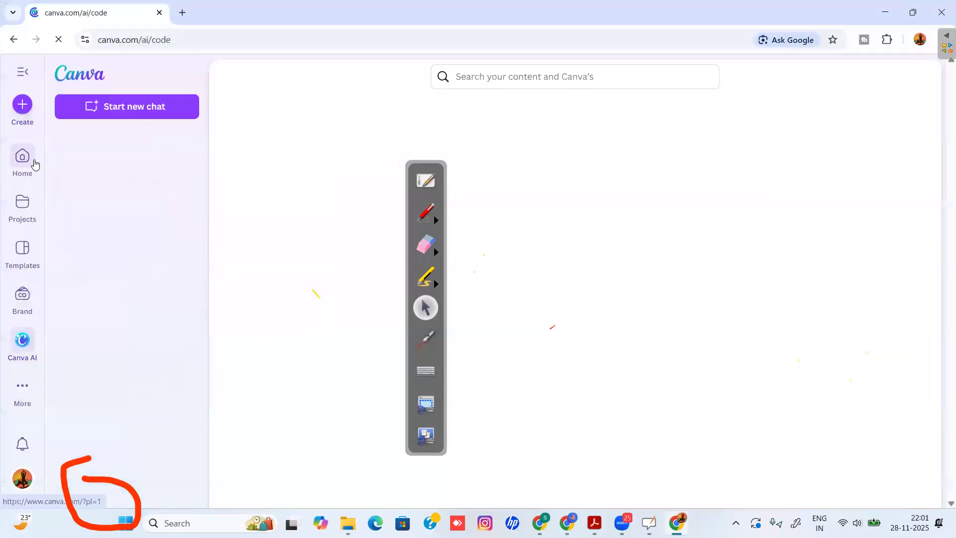
click(35, 164)
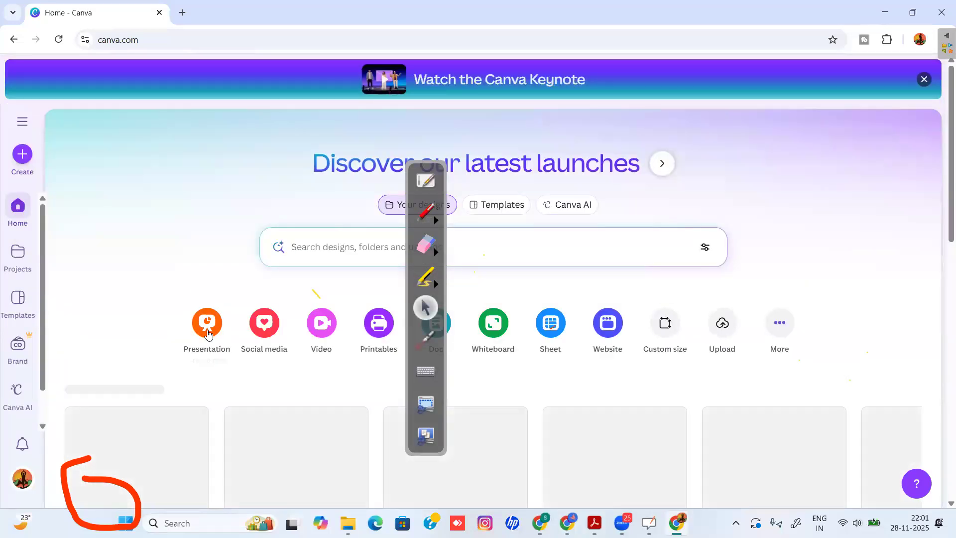
click(208, 329)
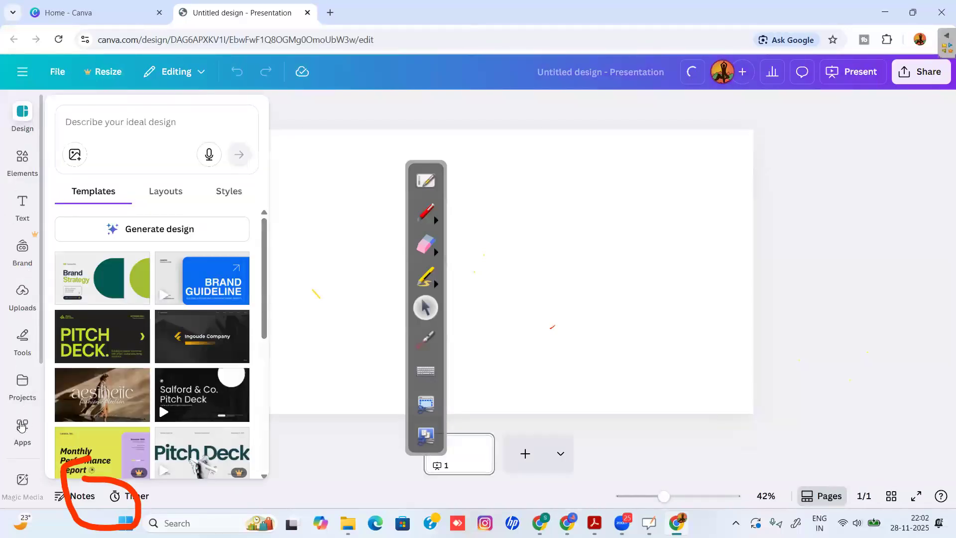
Step: Search the Canva apps for "animator" and open the Animator app in the new presentation
click(21, 426)
click(126, 119)
text(animat)
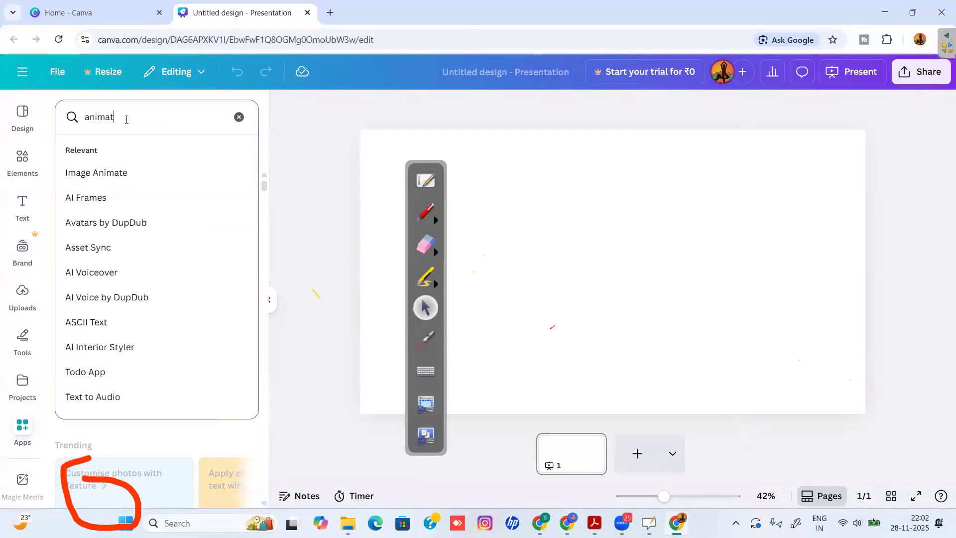
text(or)
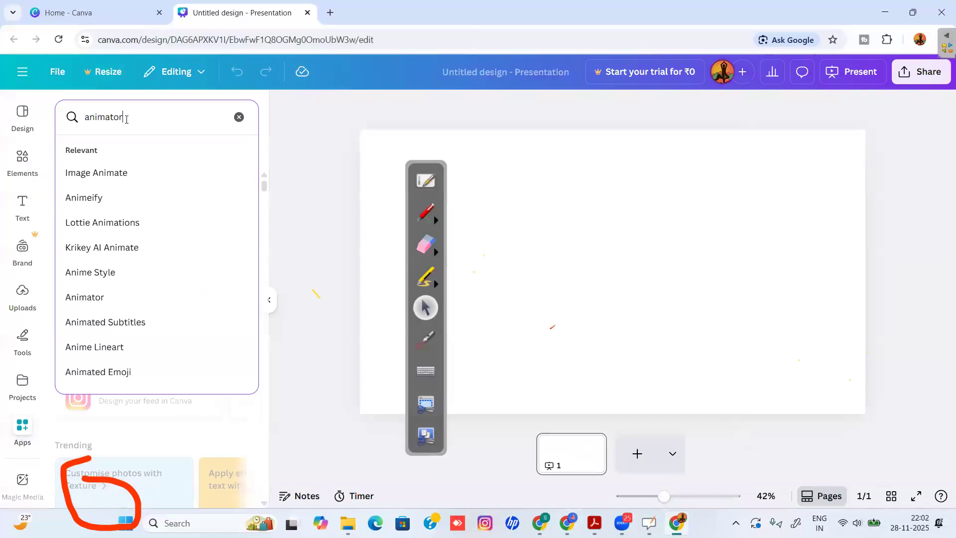
click(80, 297)
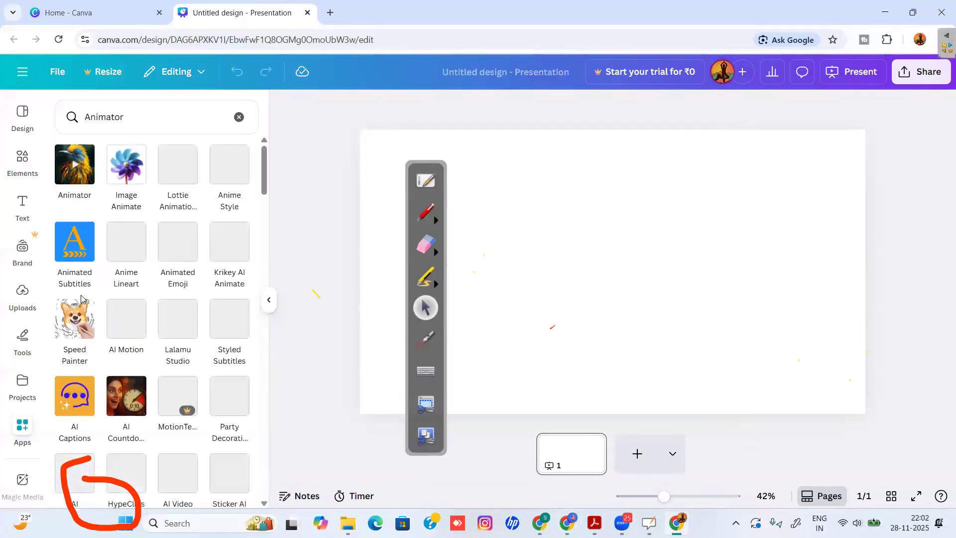
click(74, 166)
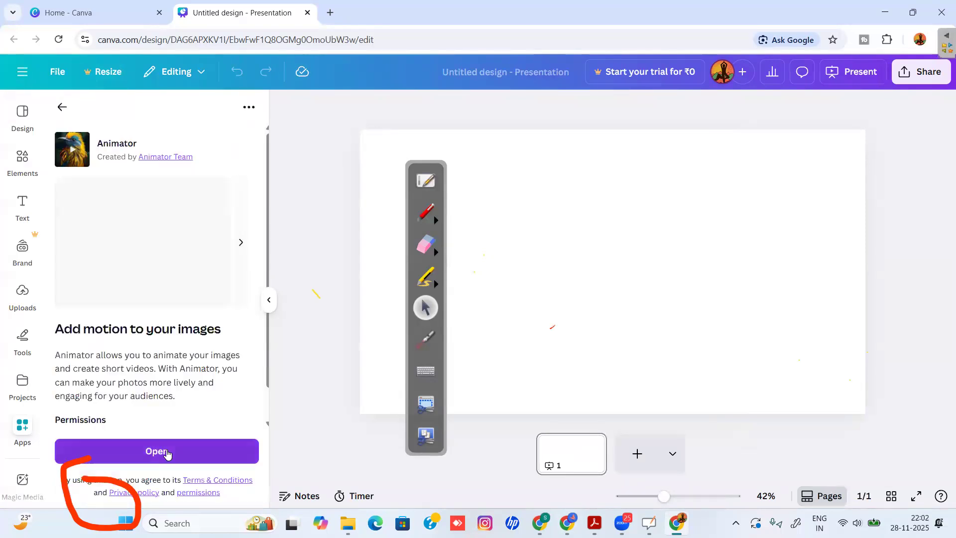
click(167, 451)
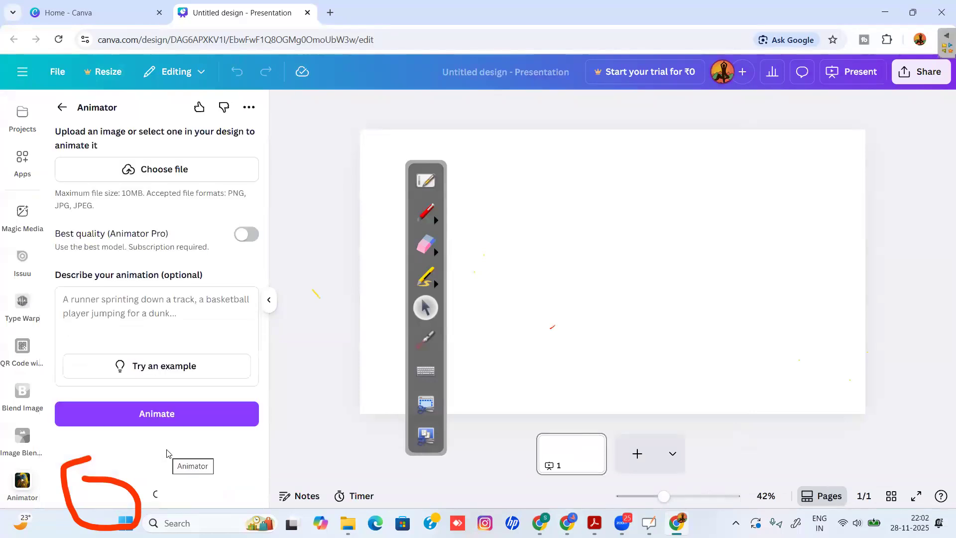
Step: Upload "ChatGPT Image Nov 20, 2025, 10_03_09 PM" from Downloads to the Animator app
click(140, 172)
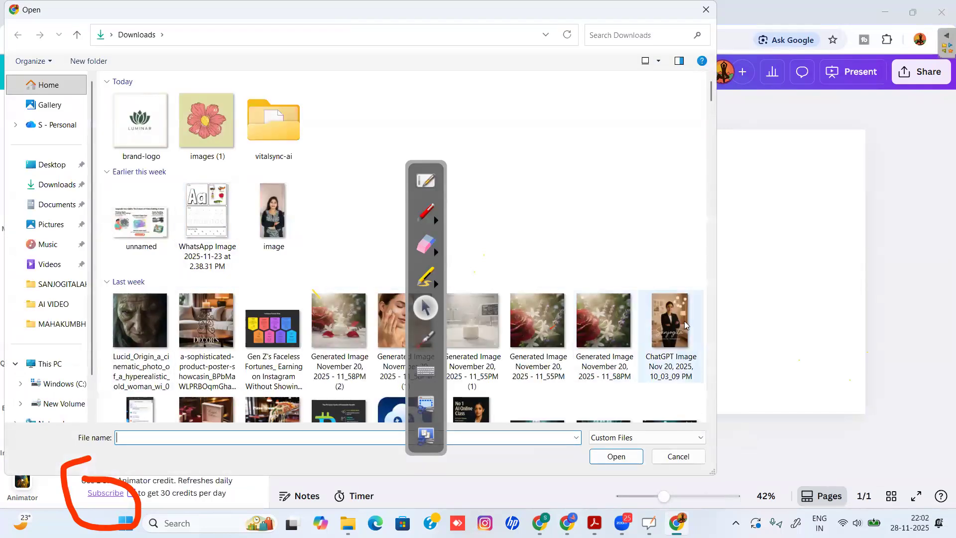
click(667, 319)
click(615, 456)
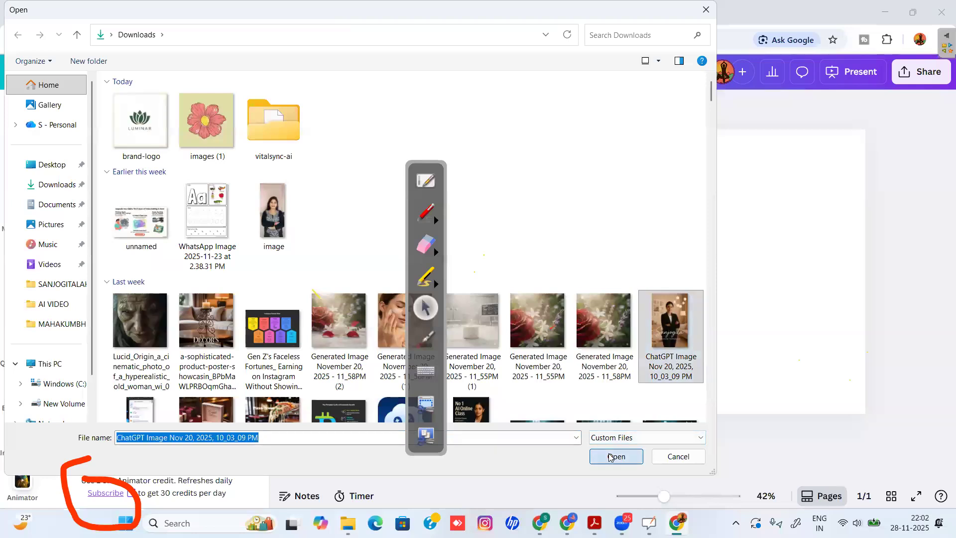
Step: Erase the red pen mark over the Animator credits area and return to the annotation toolbar's pointer
click(421, 247)
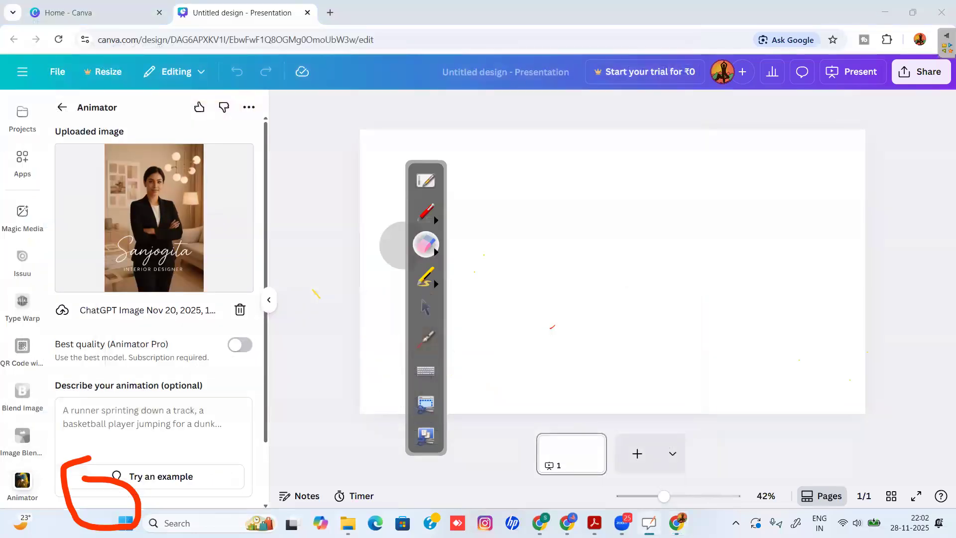
mouse_move(157, 490)
mouse_down()
mouse_move(68, 470)
mouse_move(77, 522)
mouse_move(106, 526)
mouse_up()
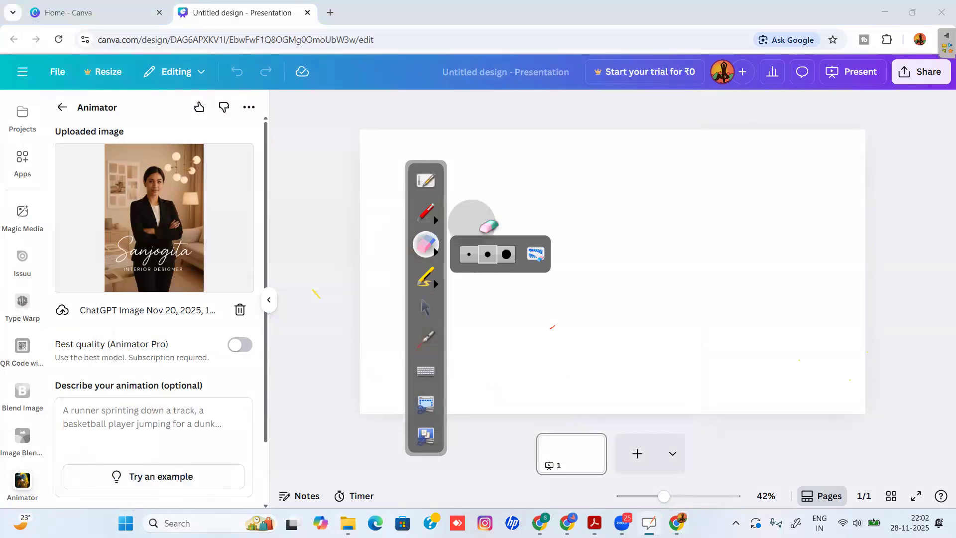
click(428, 313)
Step: Describe the animation of the uploaded image as "She will clap and move arround"
scroll(268, 374, down, 2)
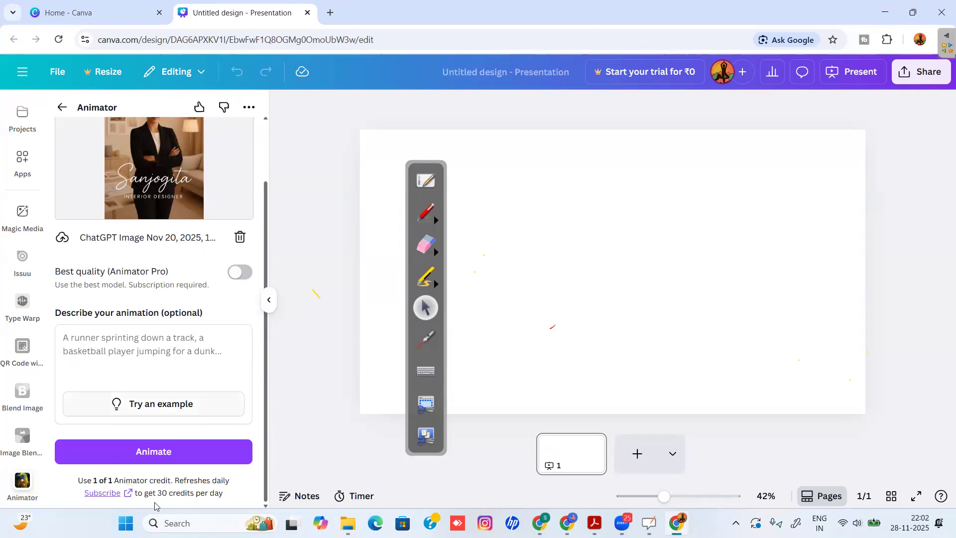
click(114, 346)
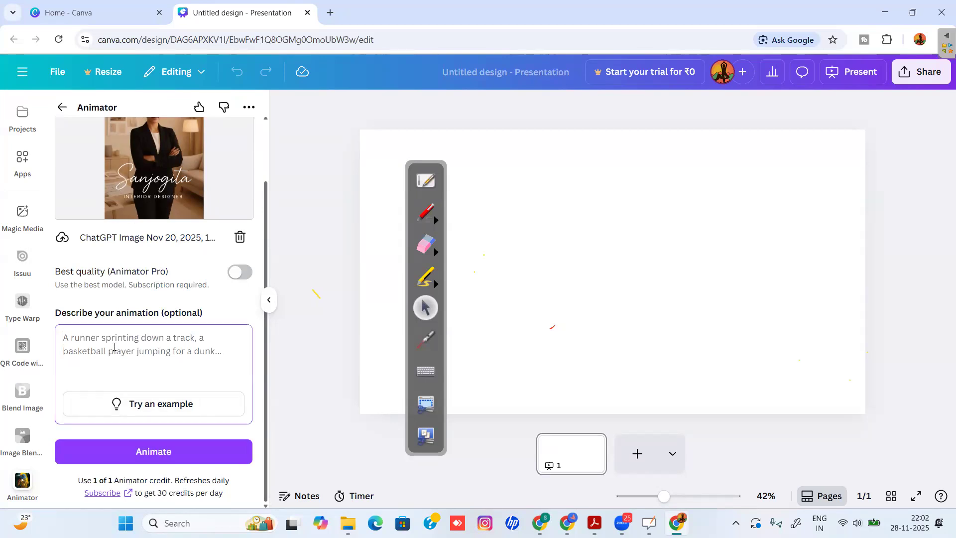
text(She wi)
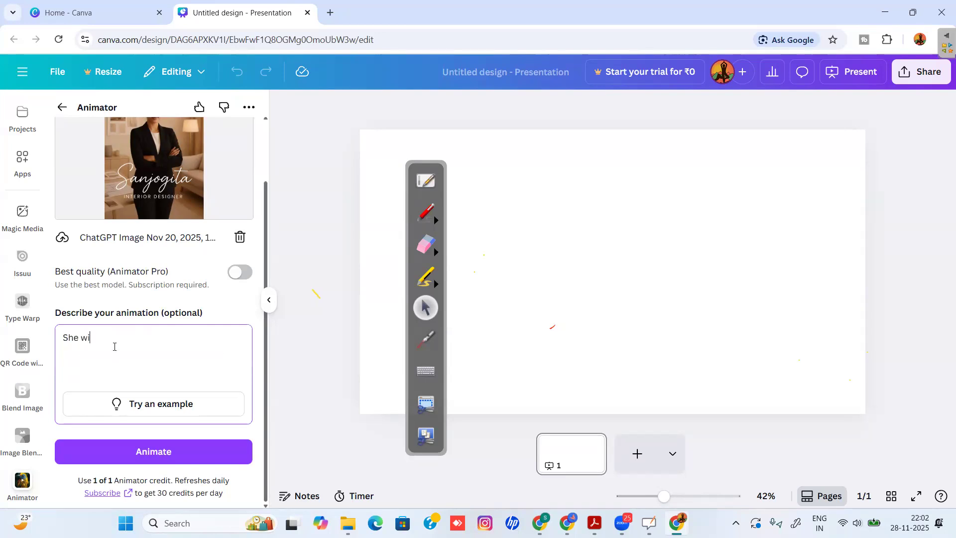
text(ll clap and move arround)
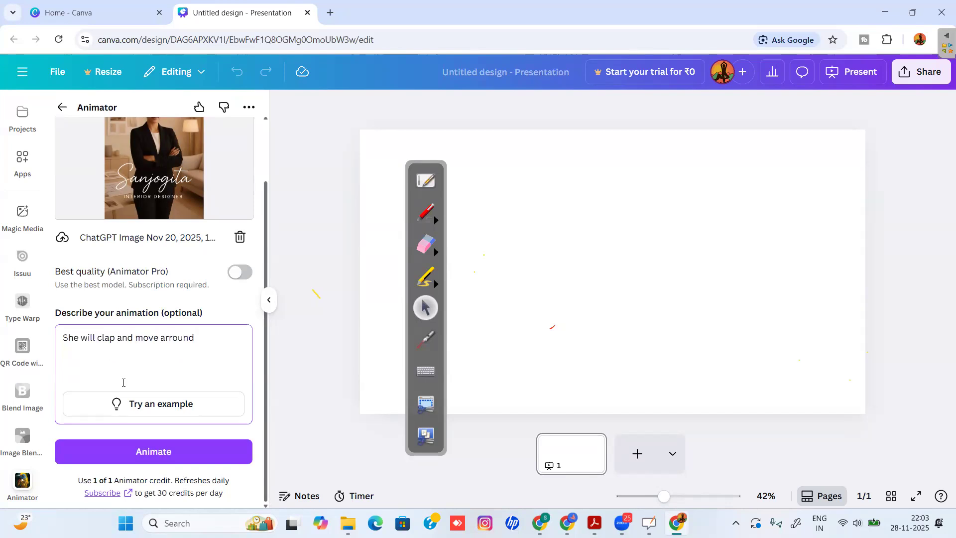
Step: Generate the animated video from the uploaded portrait and add it to the slide
click(160, 453)
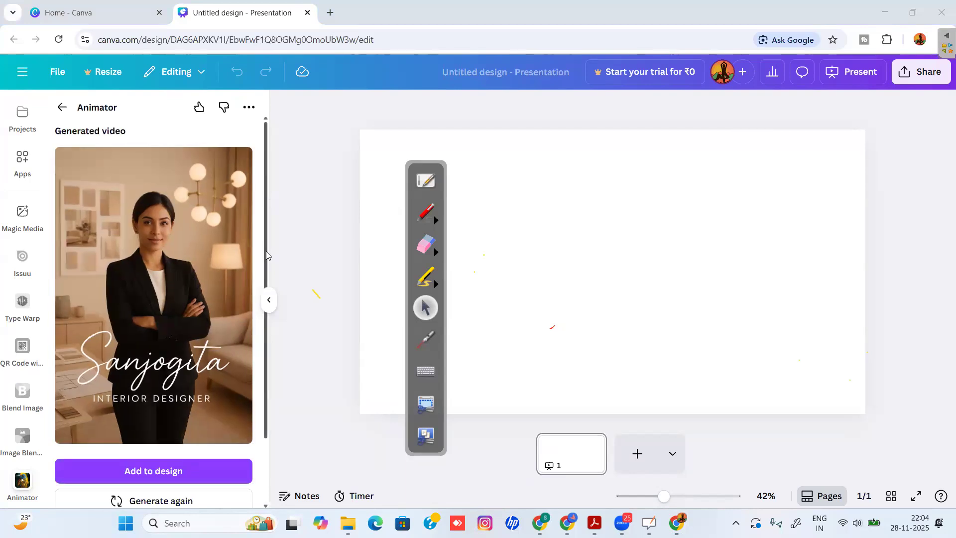
scroll(266, 255, down, 2)
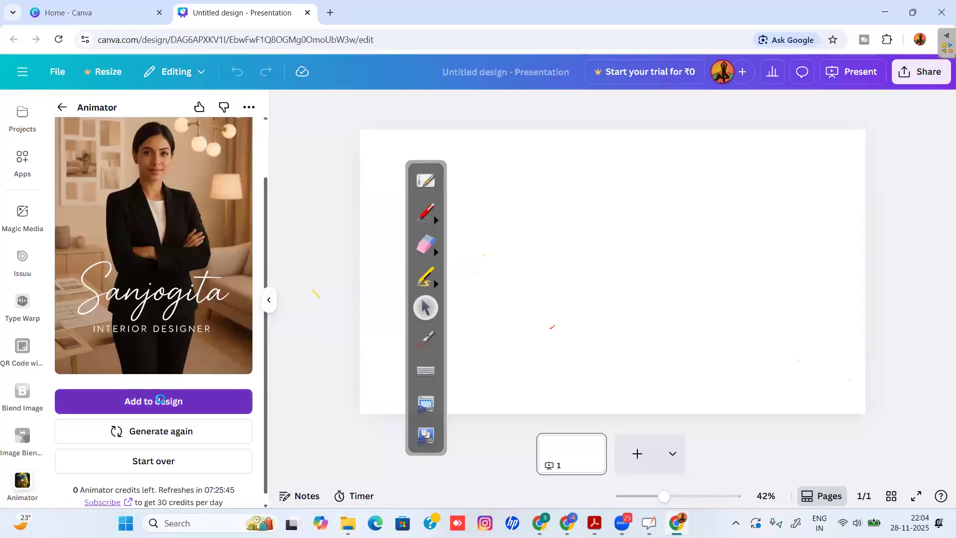
click(160, 398)
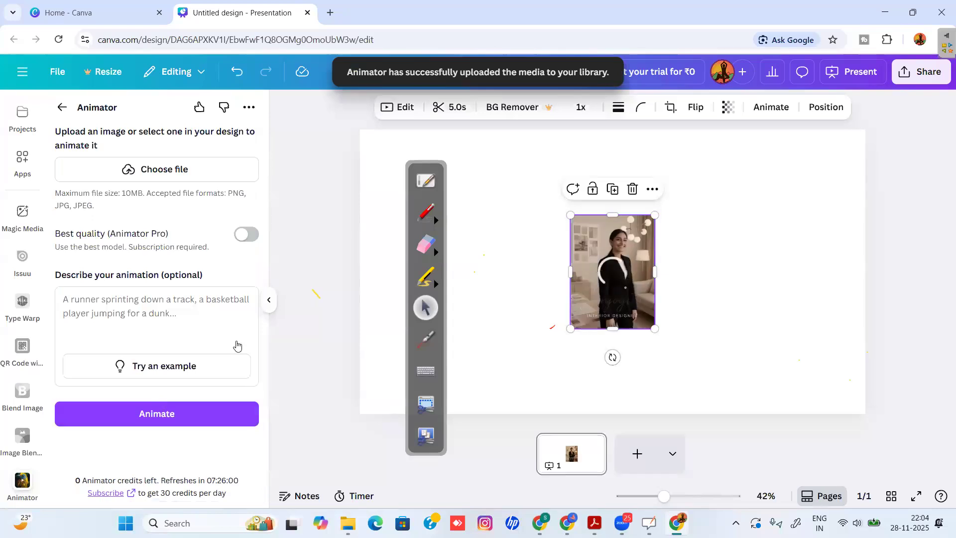
Step: Enlarge the generated portrait video so it fills most of the slide's height
drag(570, 215, 518, 144)
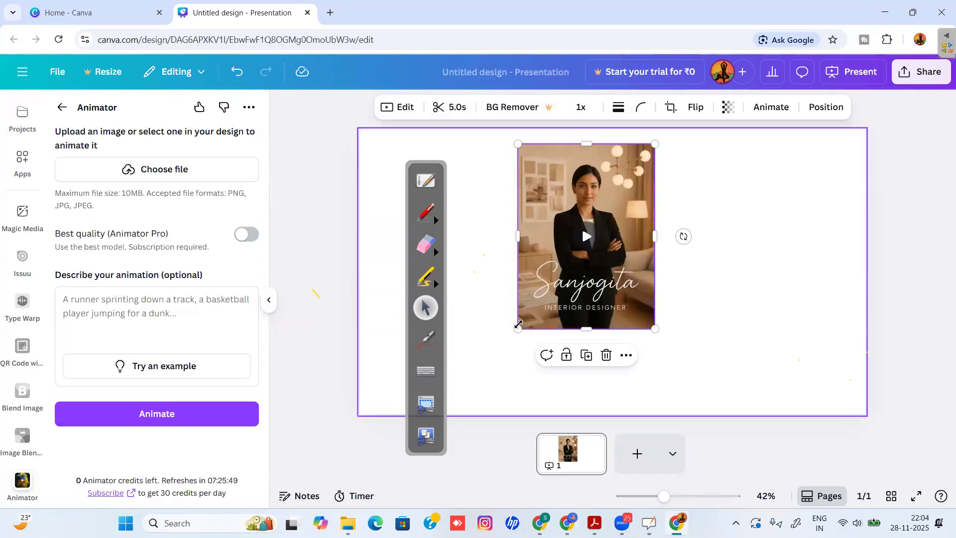
drag(518, 332, 466, 398)
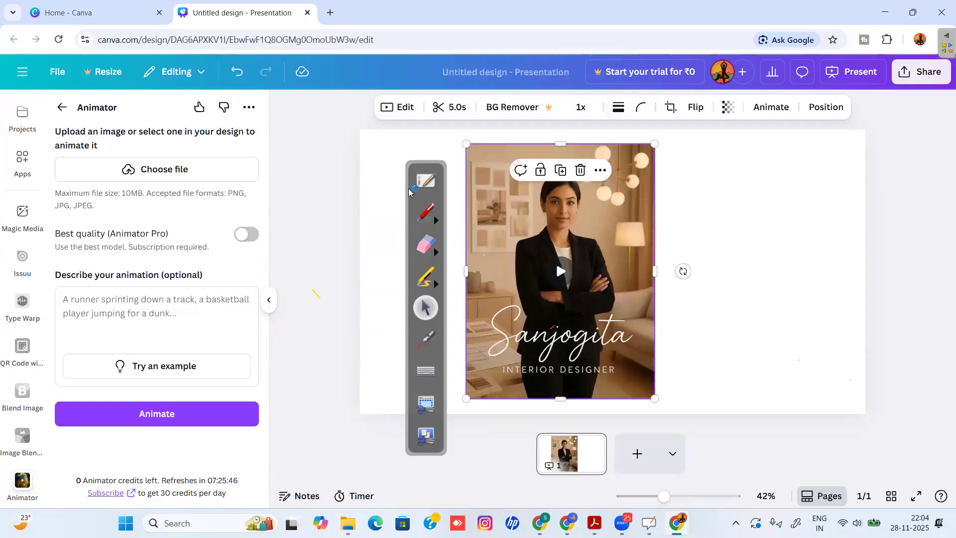
Step: Move the annotation toolbar clear of the slide and play the portrait video through to its end
drag(408, 205, 279, 222)
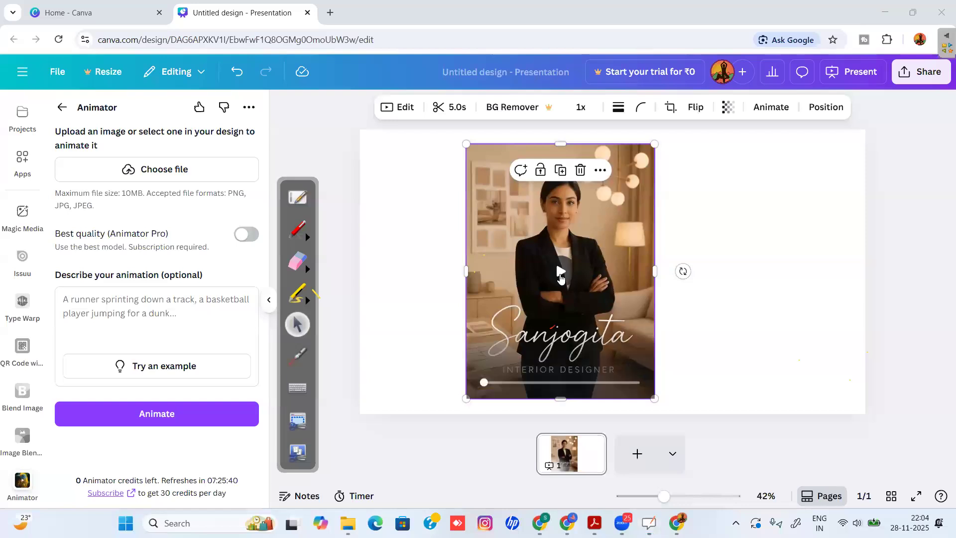
click(560, 277)
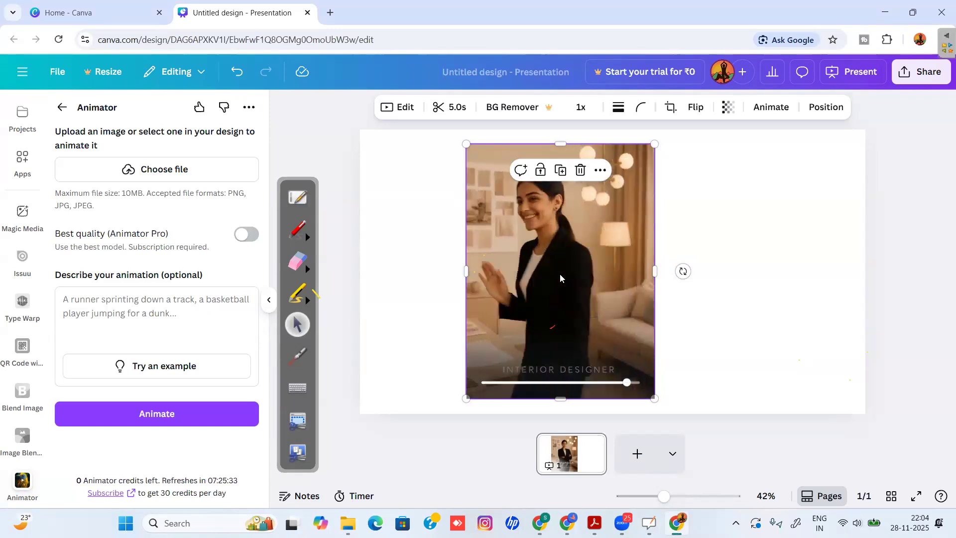
click(561, 275)
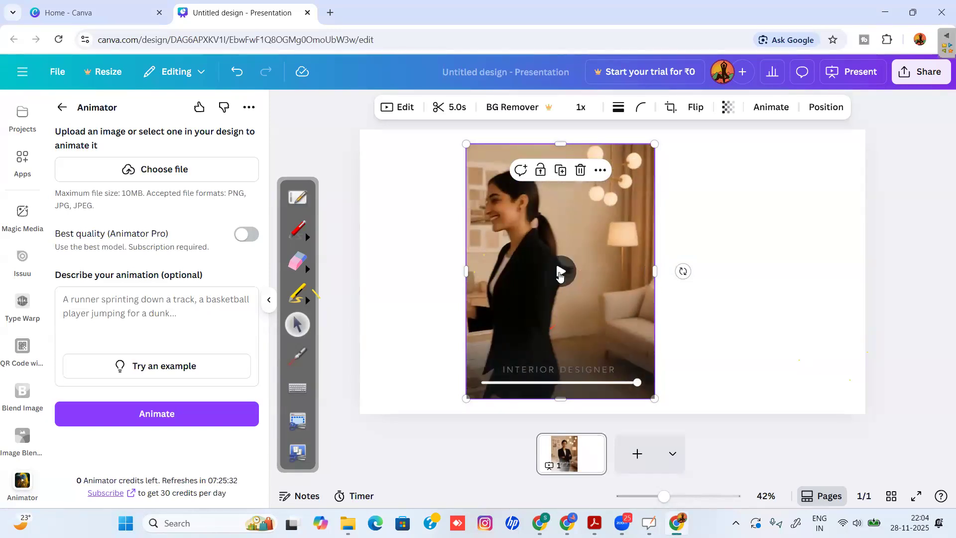